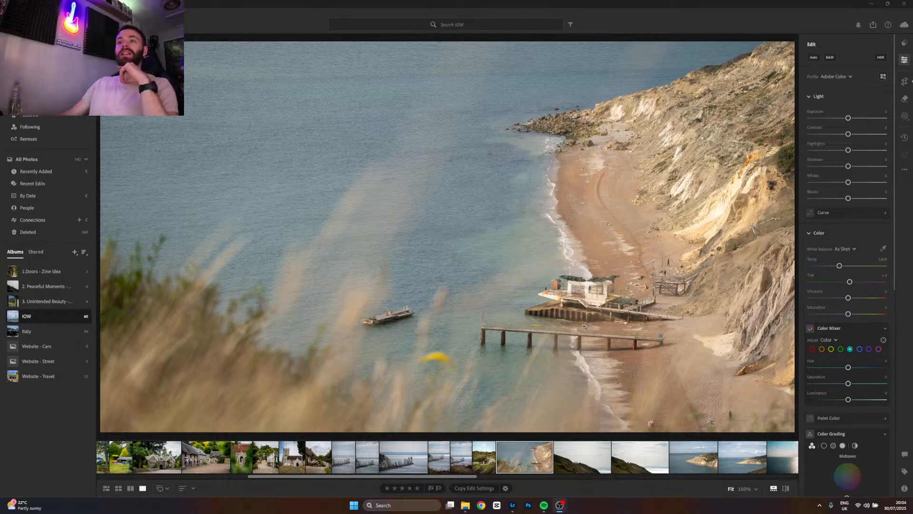
Create a single landscape mask covering both Mountains and Natural Ground, with the option for two separate masks turned off
left_click(905, 116)
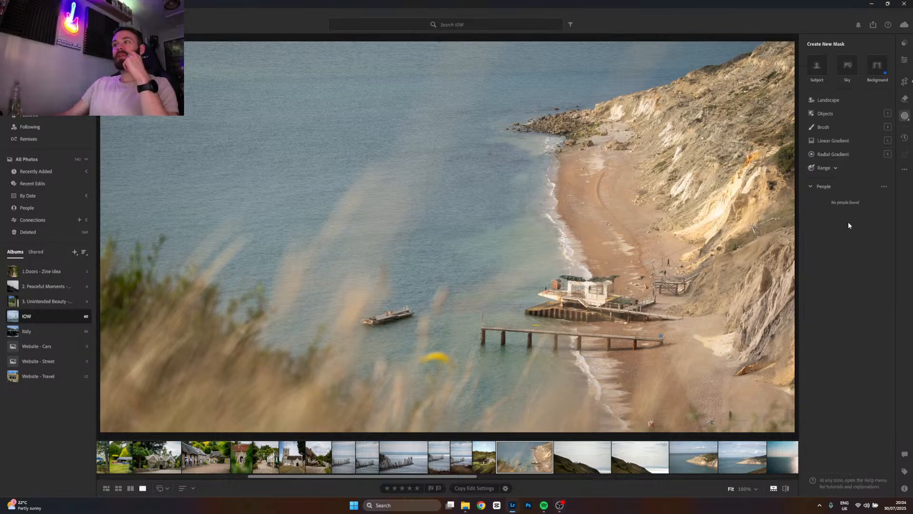
left_click(849, 104)
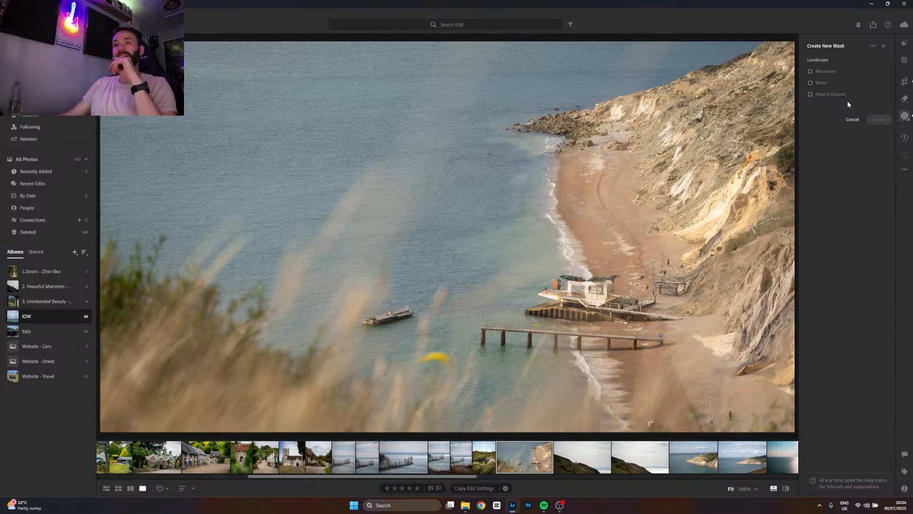
mouse_move(818, 73)
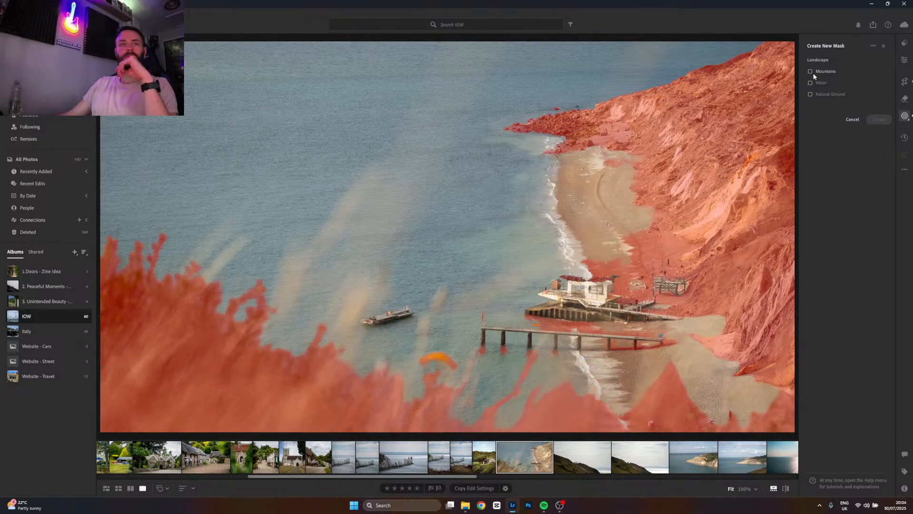
left_click(811, 71)
left_click(812, 93)
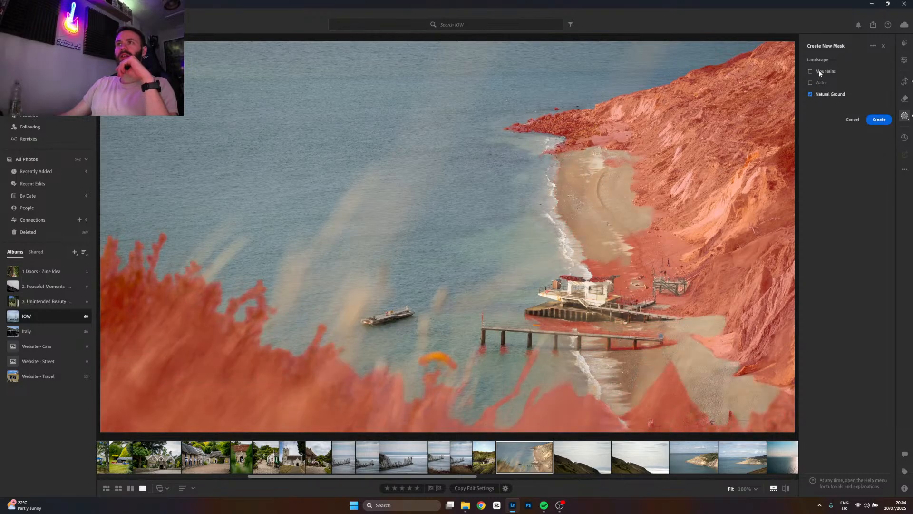
left_click(865, 109)
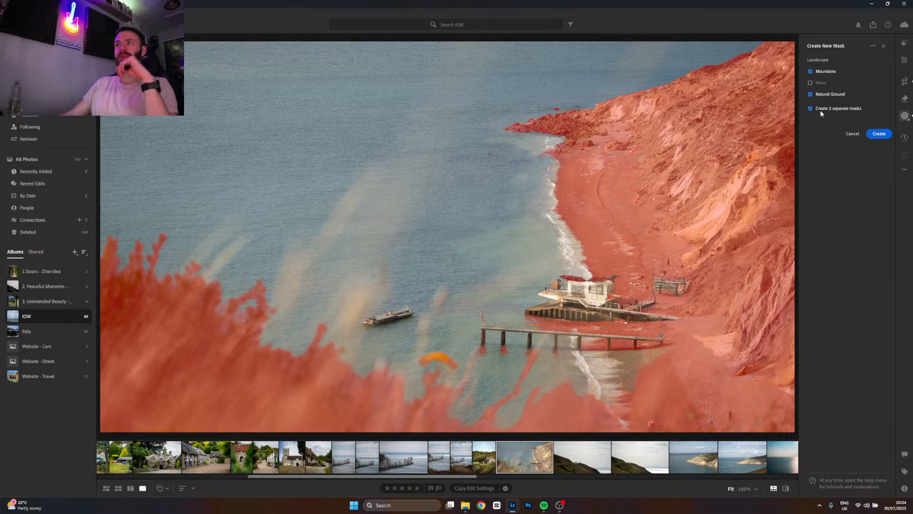
left_click(879, 134)
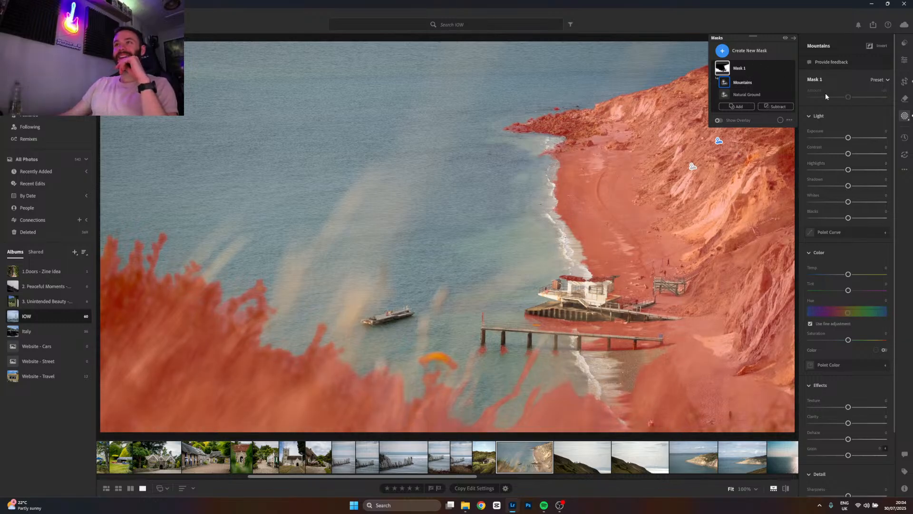
Create a second landscape mask that selects only the Water
left_click(750, 52)
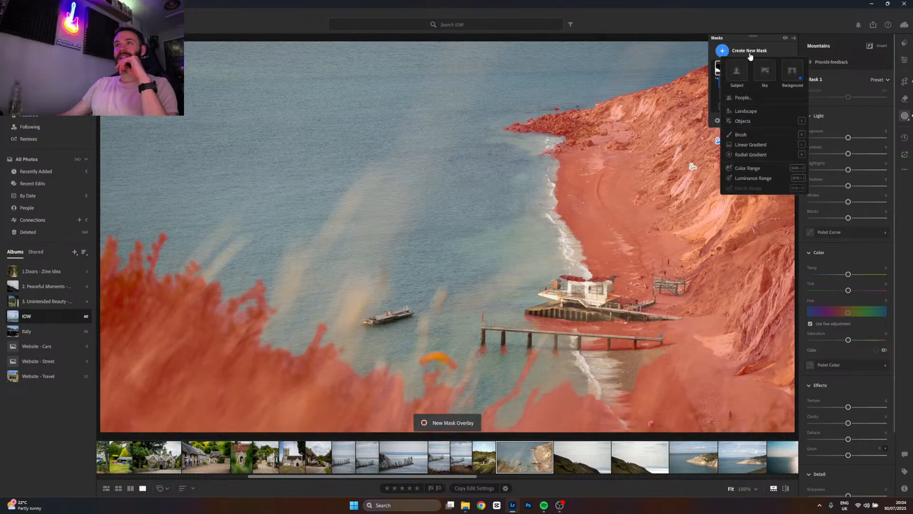
left_click(744, 110)
left_click(816, 83)
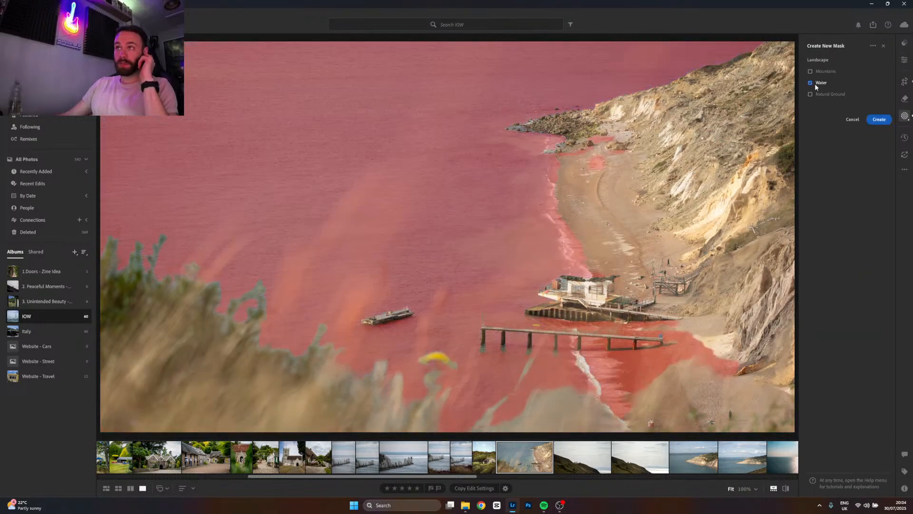
left_click(879, 120)
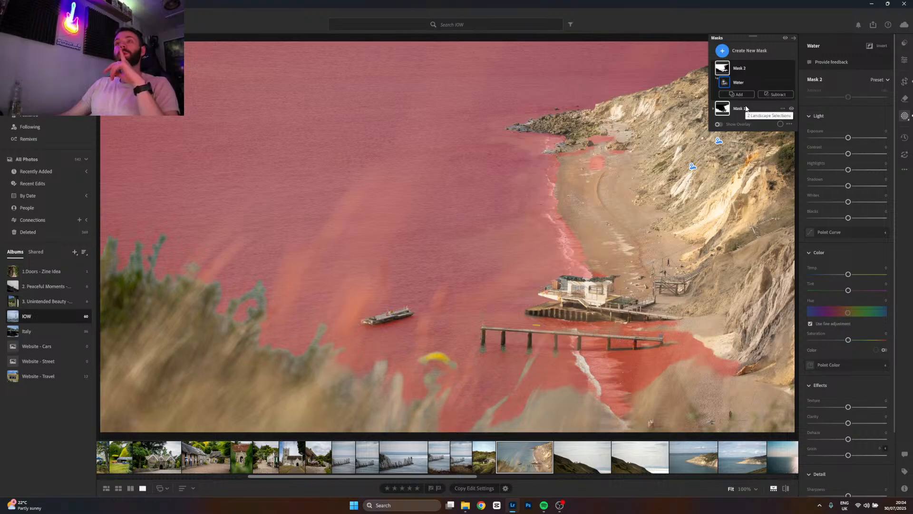
Create an object mask covering the beach building with its platform and the floating boat in the sea
left_click(745, 51)
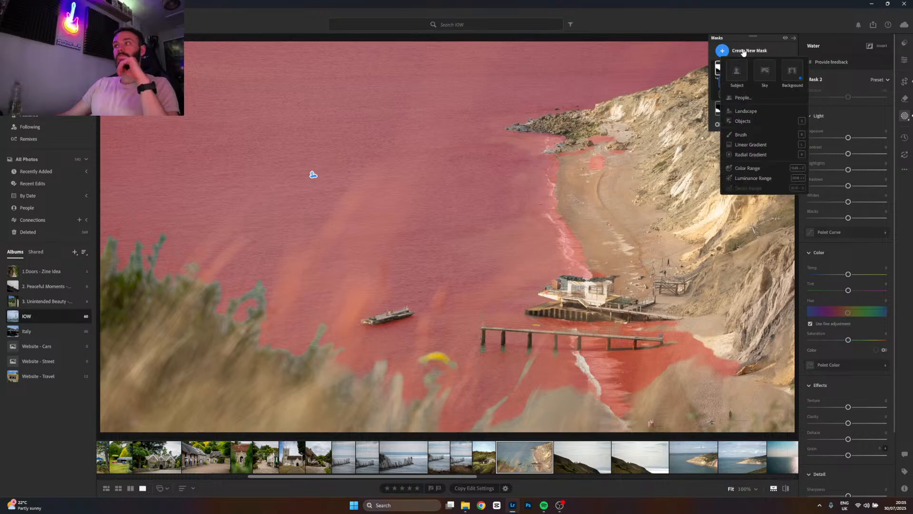
left_click(743, 121)
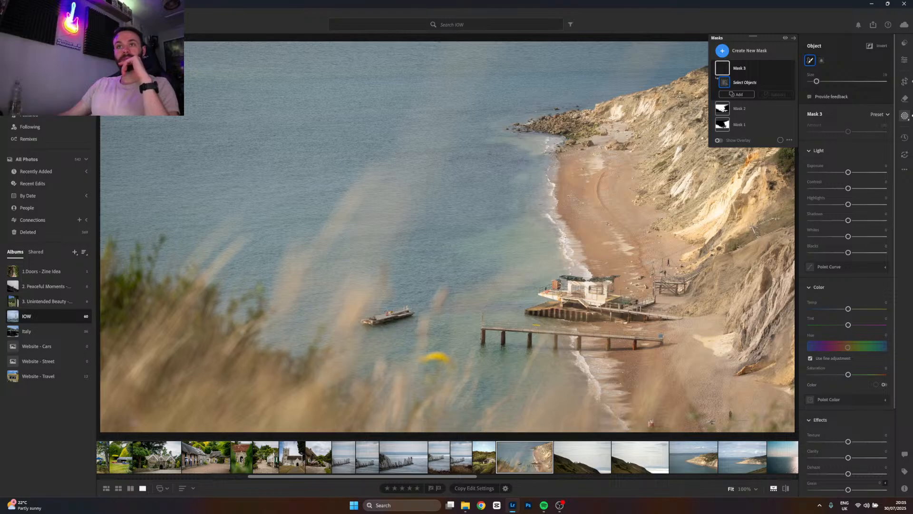
mouse_move(528, 310)
left_mouse_down()
mouse_move(674, 317)
mouse_move(640, 308)
mouse_move(647, 302)
mouse_move(617, 302)
mouse_move(611, 280)
mouse_move(546, 289)
mouse_move(602, 305)
mouse_move(609, 302)
mouse_move(545, 291)
left_mouse_up()
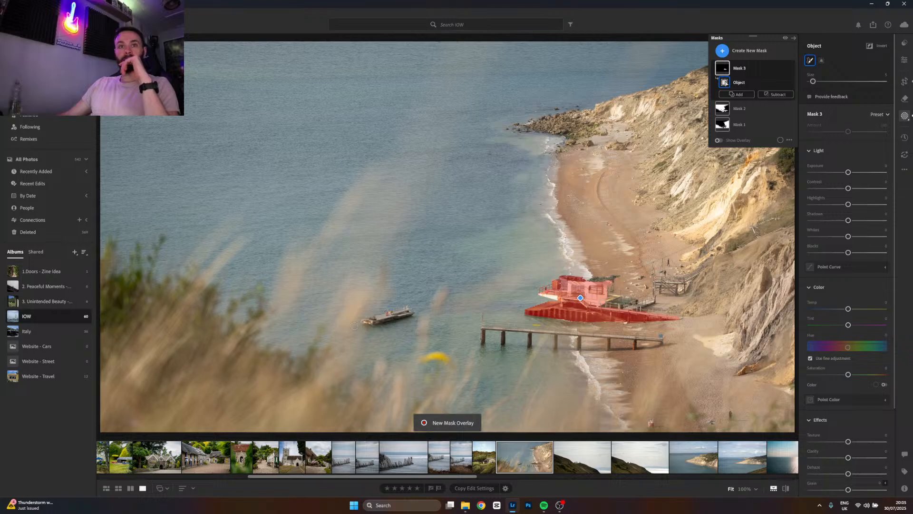
mouse_move(370, 322)
left_mouse_down()
mouse_move(406, 312)
mouse_move(366, 320)
left_mouse_up()
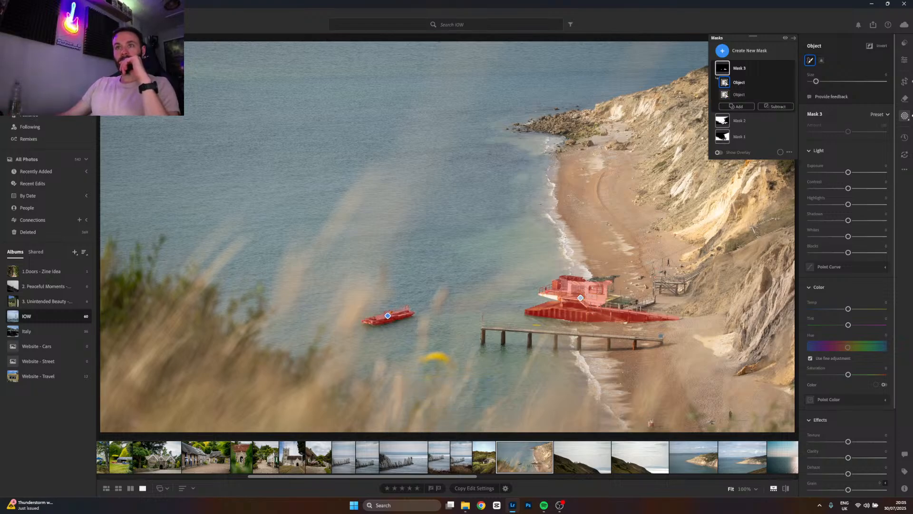
mouse_move(595, 285)
left_mouse_down()
mouse_move(608, 282)
mouse_move(611, 299)
mouse_move(653, 300)
left_mouse_up()
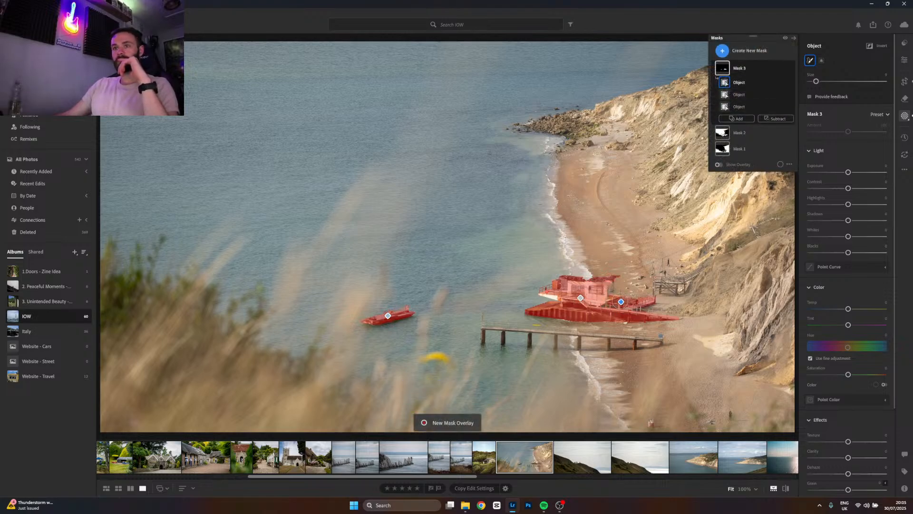
left_click_drag(613, 300, 547, 298)
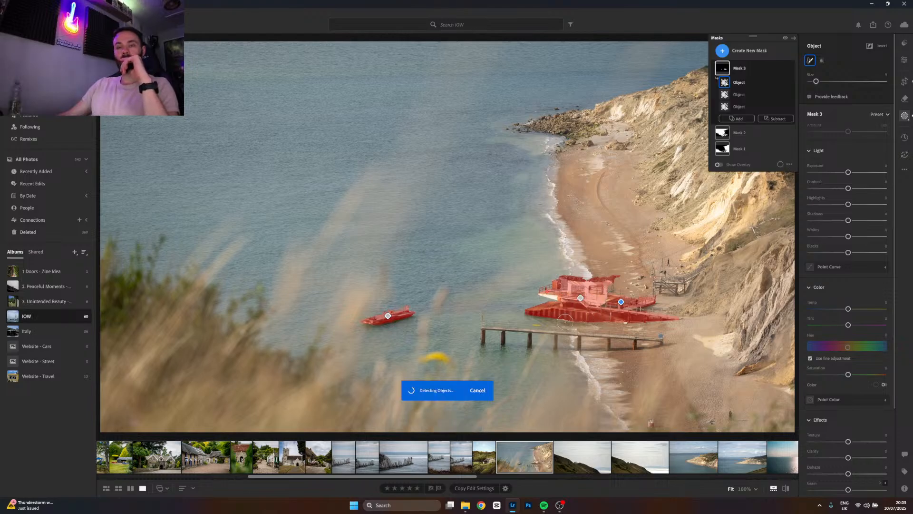
scroll(557, 301, "down", 3)
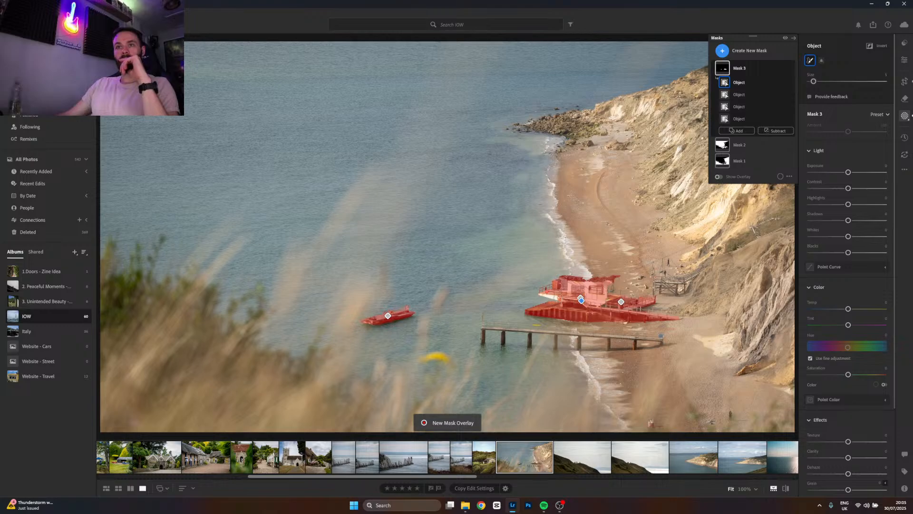
left_click_drag(558, 298, 542, 295)
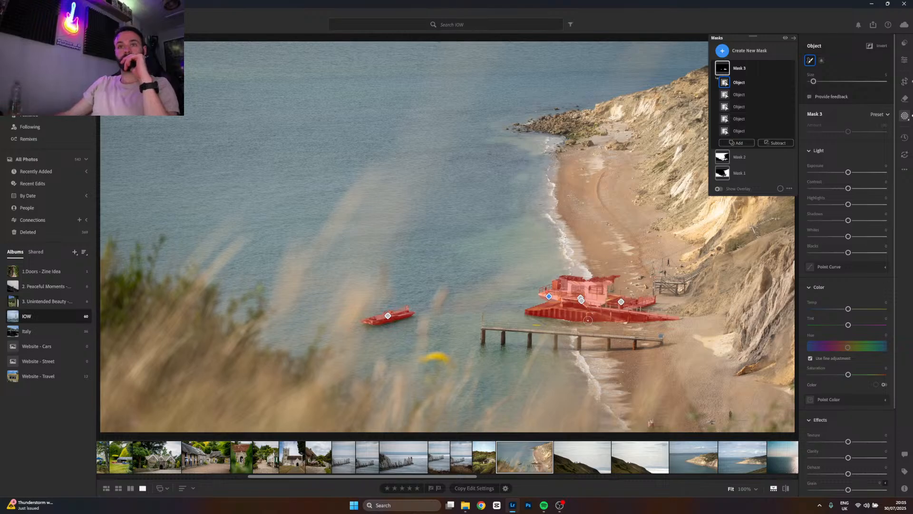
Add the pier below the building, including its individual support posts, to the same object mask
mouse_move(482, 342)
left_mouse_down()
mouse_move(663, 339)
mouse_move(637, 346)
mouse_move(615, 336)
mouse_move(609, 347)
mouse_move(585, 334)
mouse_move(576, 347)
mouse_move(576, 335)
mouse_move(561, 332)
mouse_move(556, 346)
mouse_move(556, 330)
mouse_move(543, 328)
mouse_move(530, 345)
mouse_move(529, 332)
mouse_move(503, 346)
left_mouse_up()
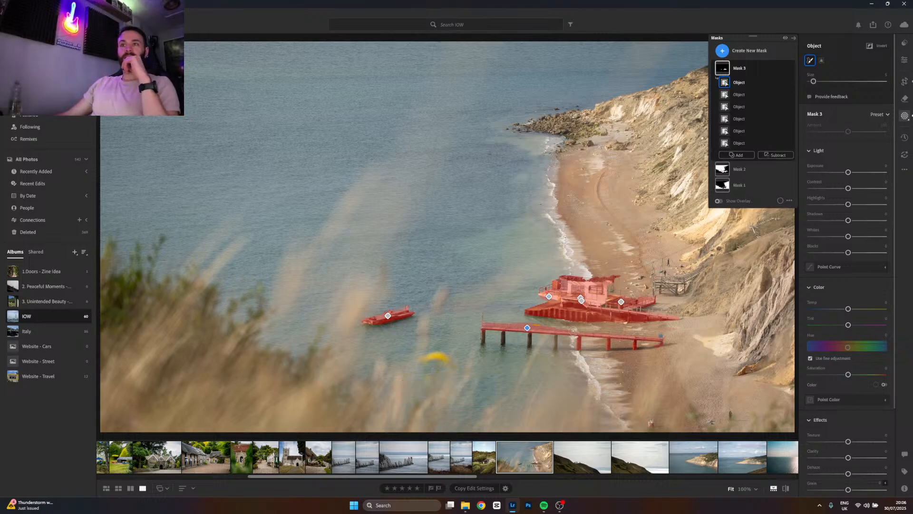
mouse_move(502, 332)
left_mouse_down()
mouse_move(503, 344)
mouse_move(530, 343)
left_mouse_up()
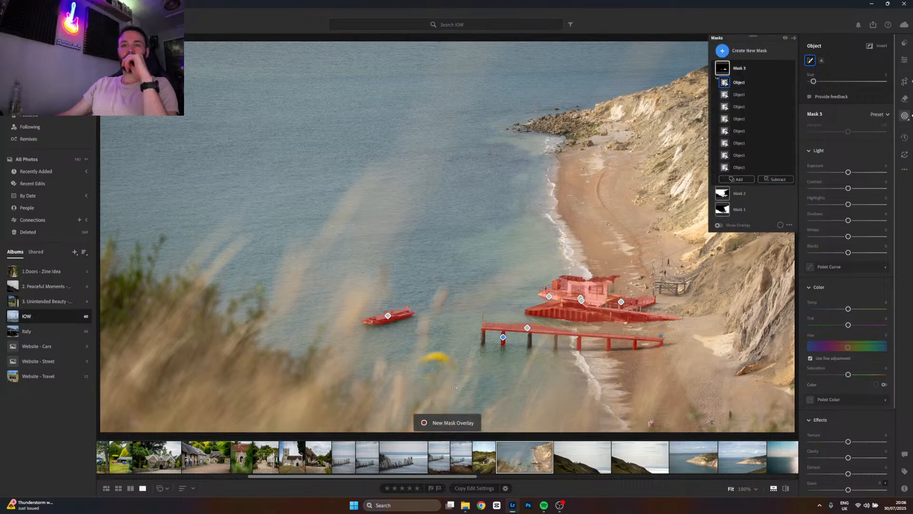
left_click(477, 390)
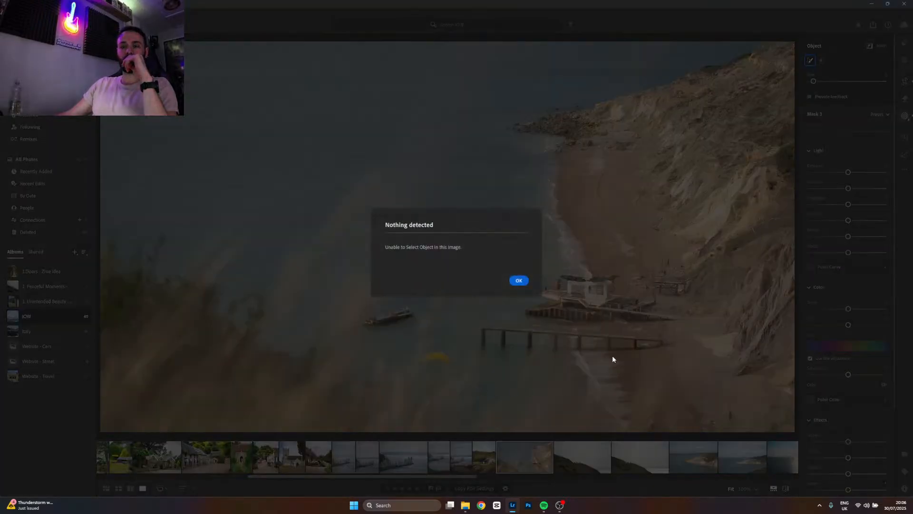
left_click(523, 281)
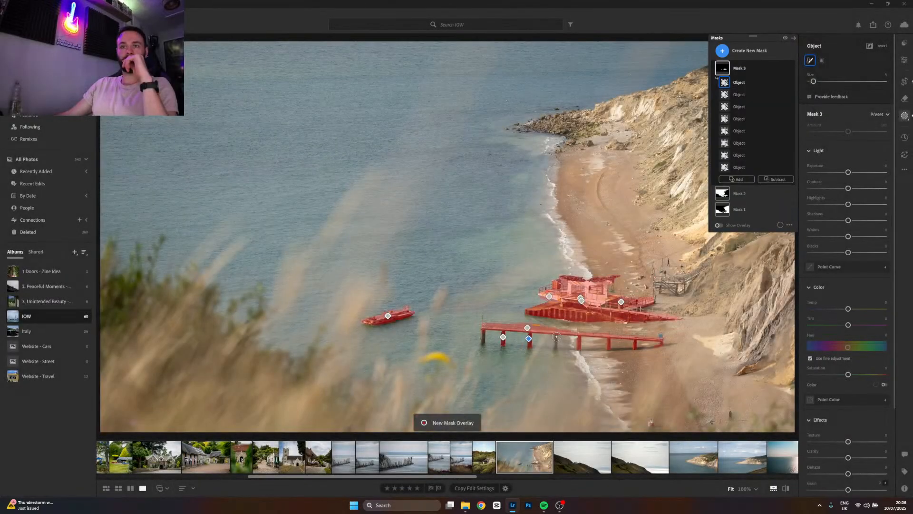
left_click_drag(555, 336, 554, 348)
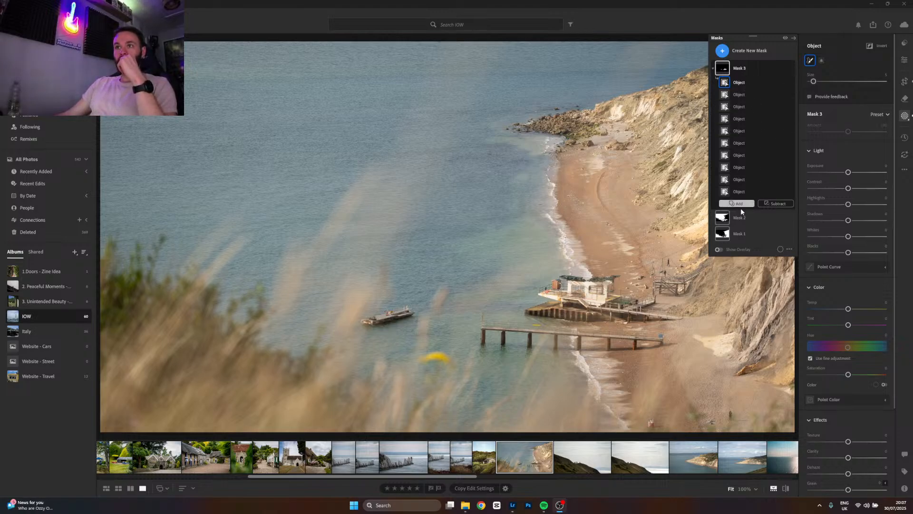
Apply the 10_Cinematic_Film preset from the film presets and reduce its amount to about 60
left_click(904, 116)
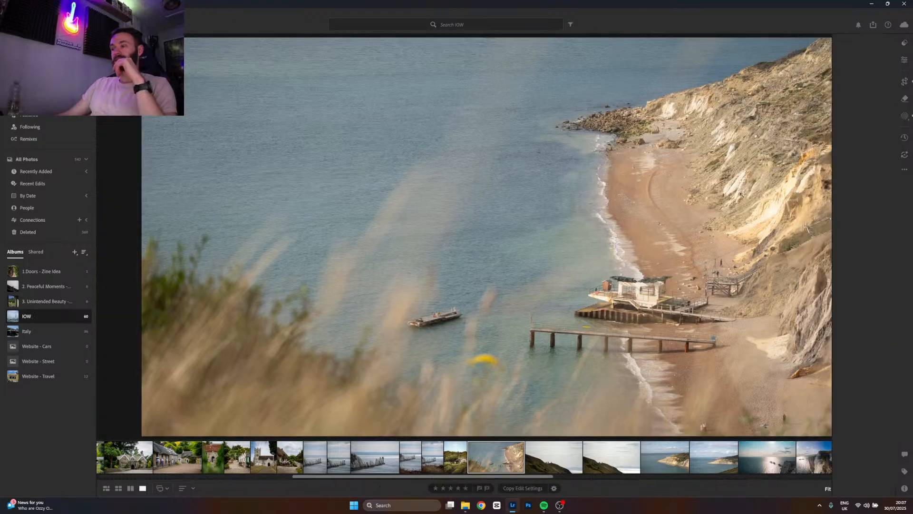
left_click(904, 43)
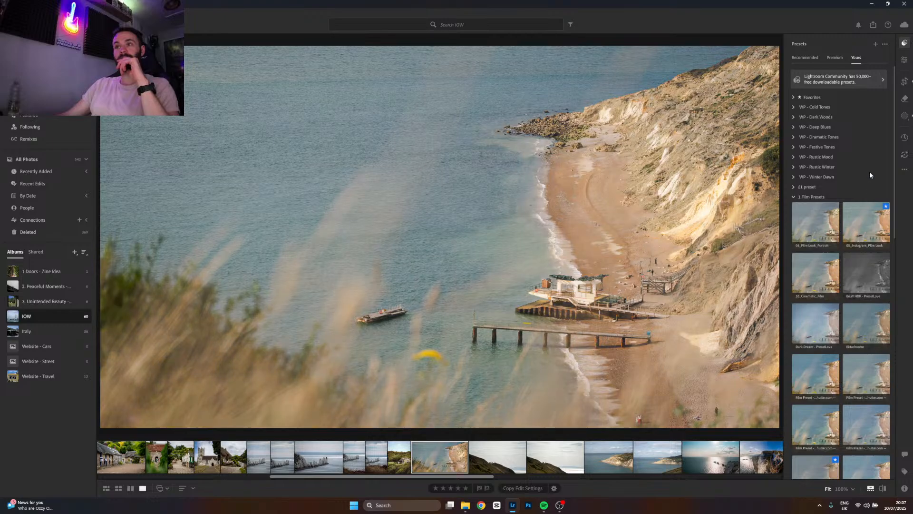
scroll(869, 171, "down", 2)
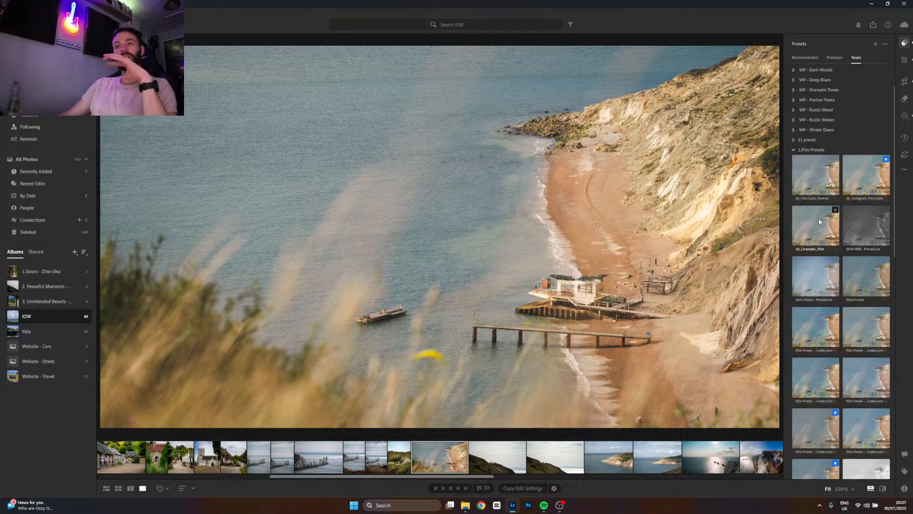
scroll(819, 221, "down", 2)
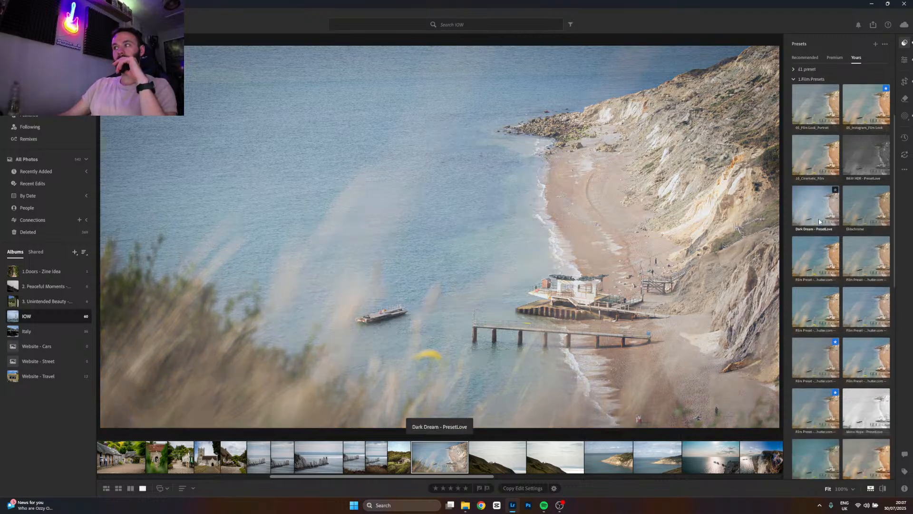
scroll(818, 221, "down", 1)
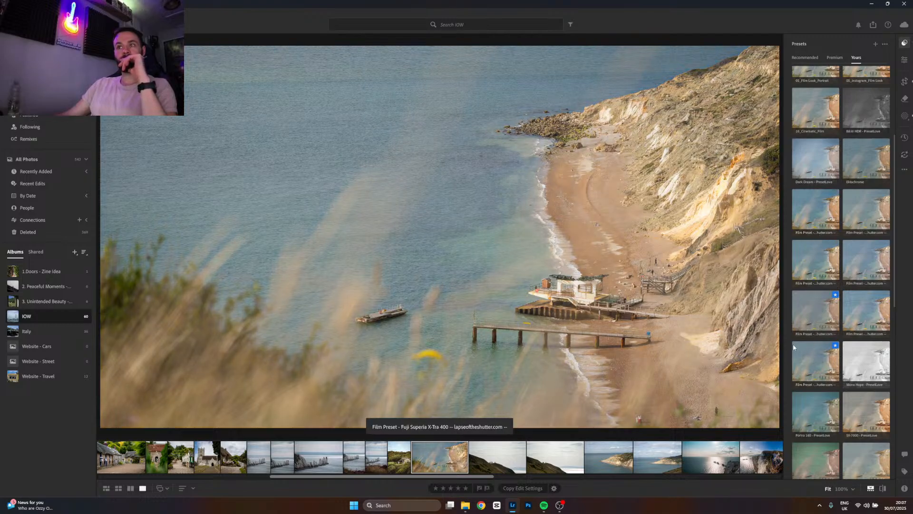
scroll(803, 344, "up", 3)
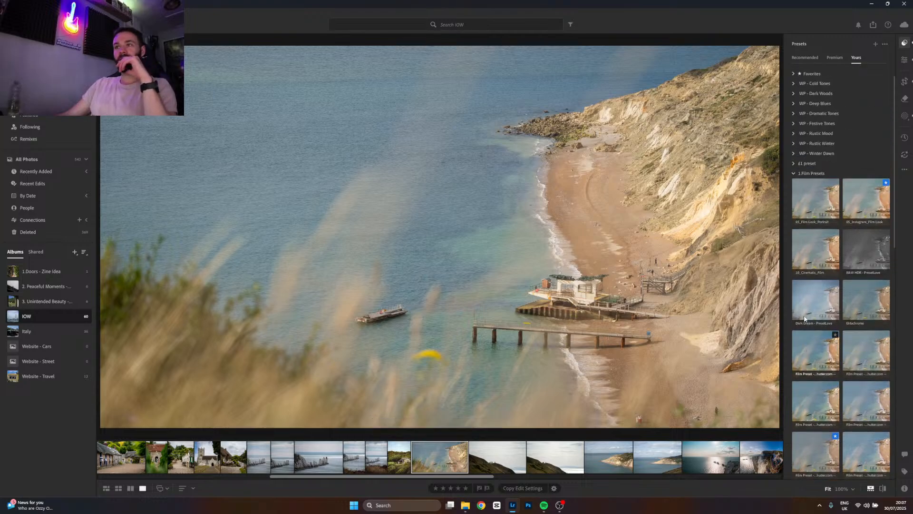
left_click(813, 252)
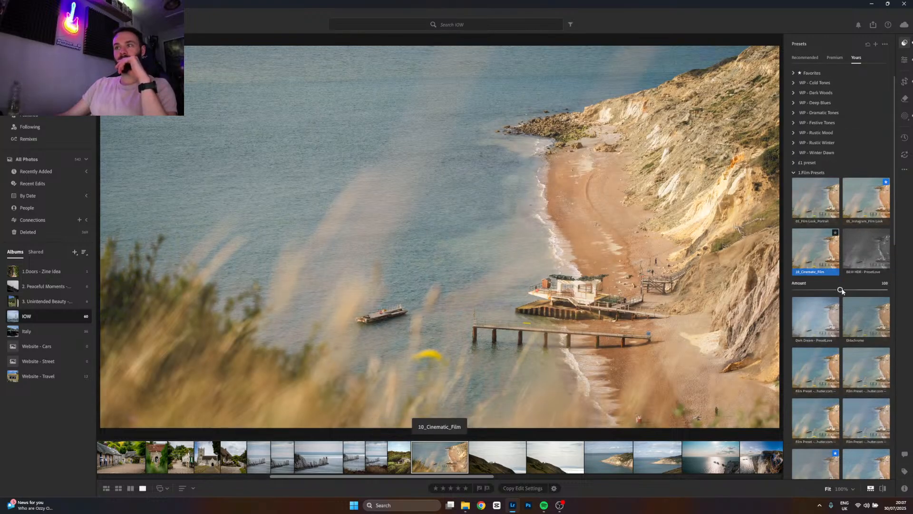
left_click_drag(841, 291, 822, 296)
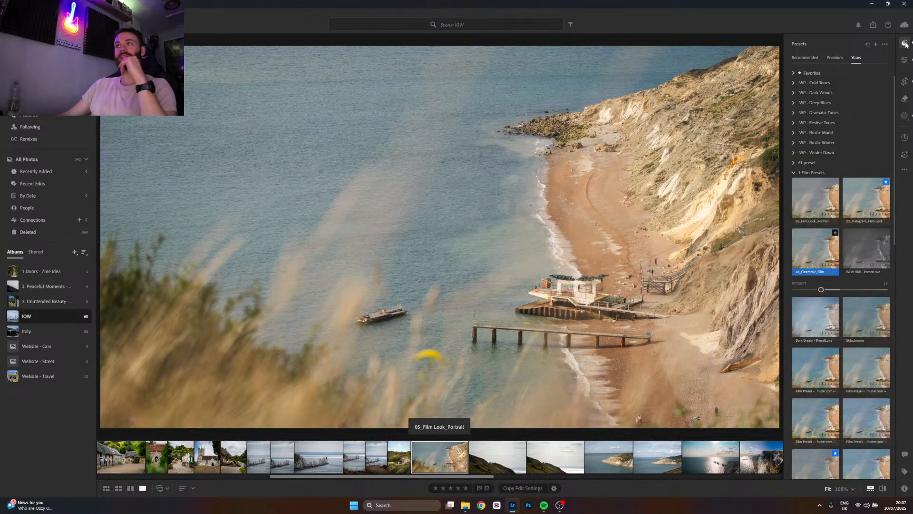
left_click(905, 43)
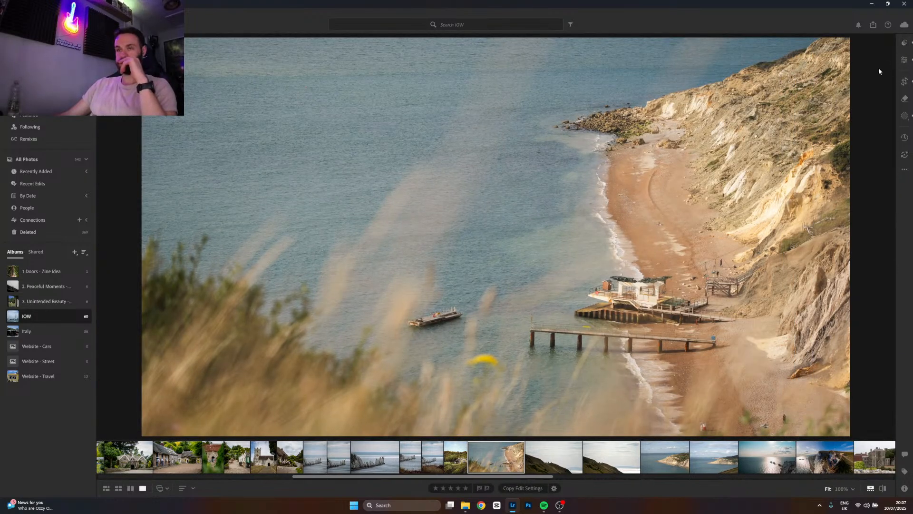
In the water mask, raise Dehaze to about +5 and lower Highlights to about -18
left_click(905, 59)
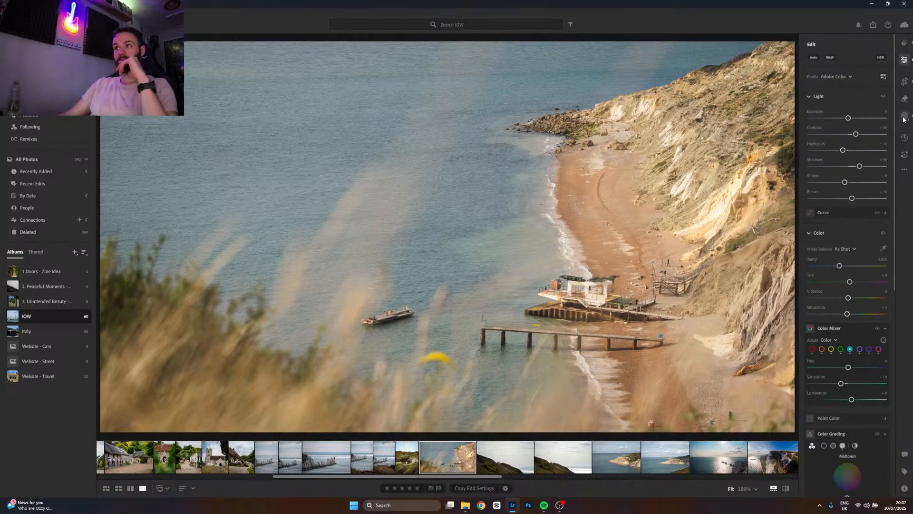
key("m")
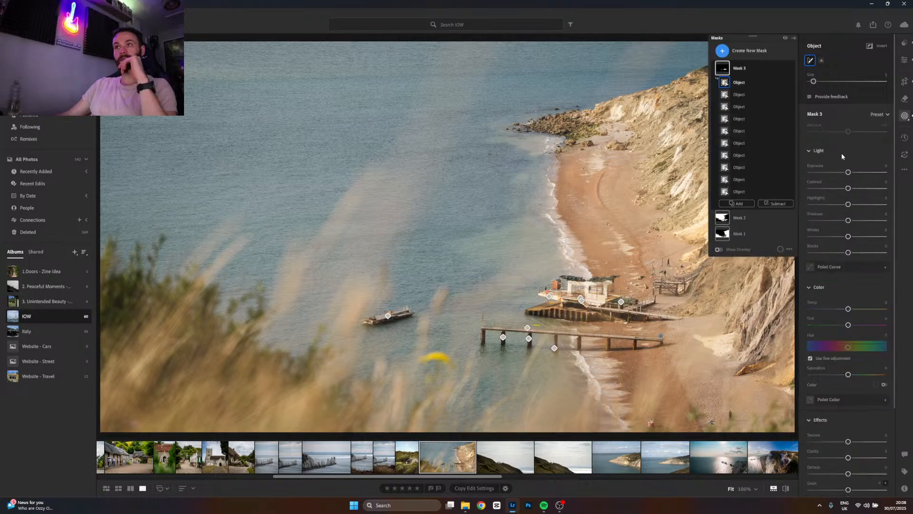
key("o")
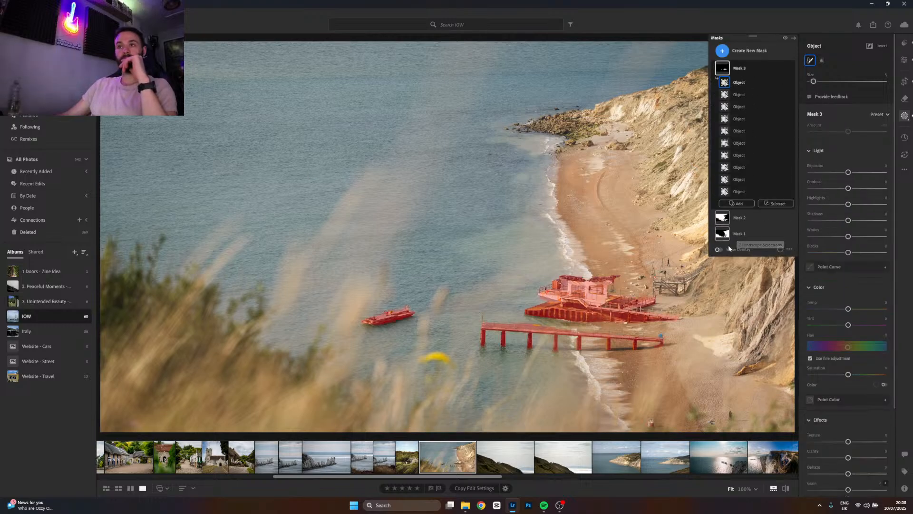
left_click(736, 222)
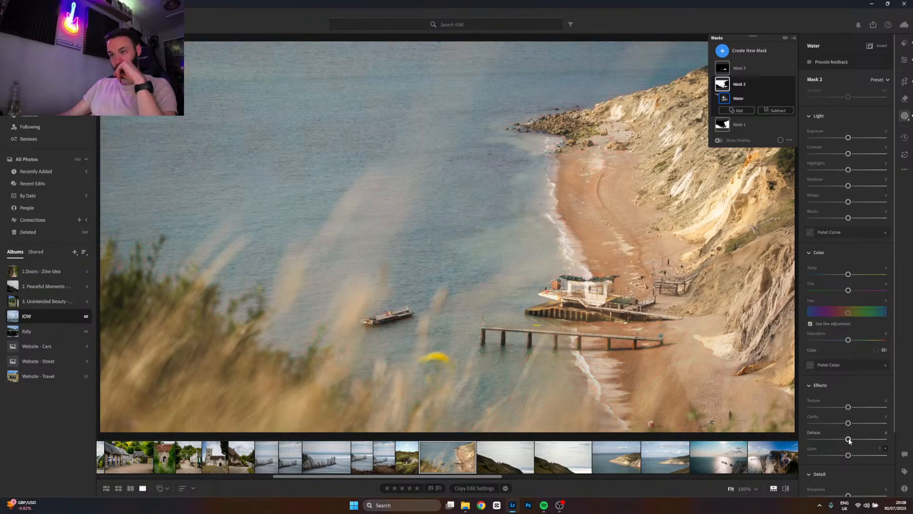
left_click_drag(849, 439, 851, 439)
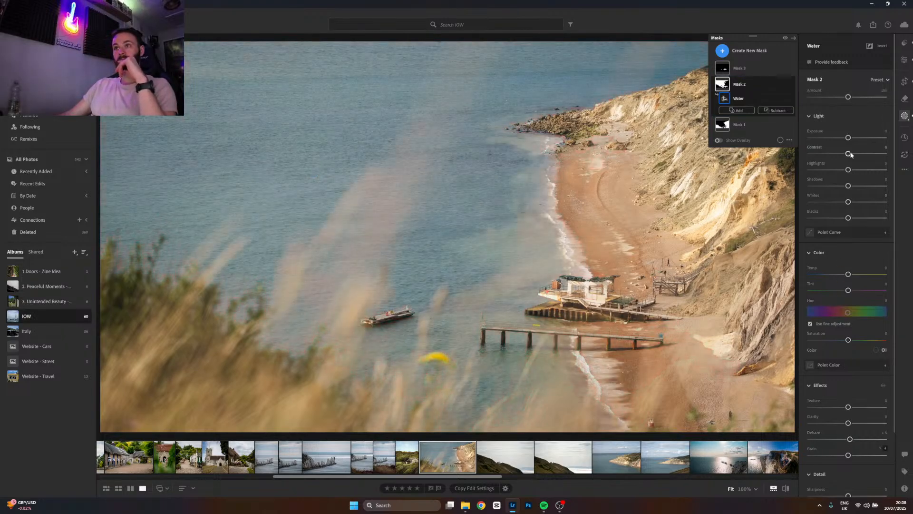
mouse_move(848, 170)
left_mouse_down()
mouse_move(840, 172)
mouse_move(855, 170)
left_mouse_up()
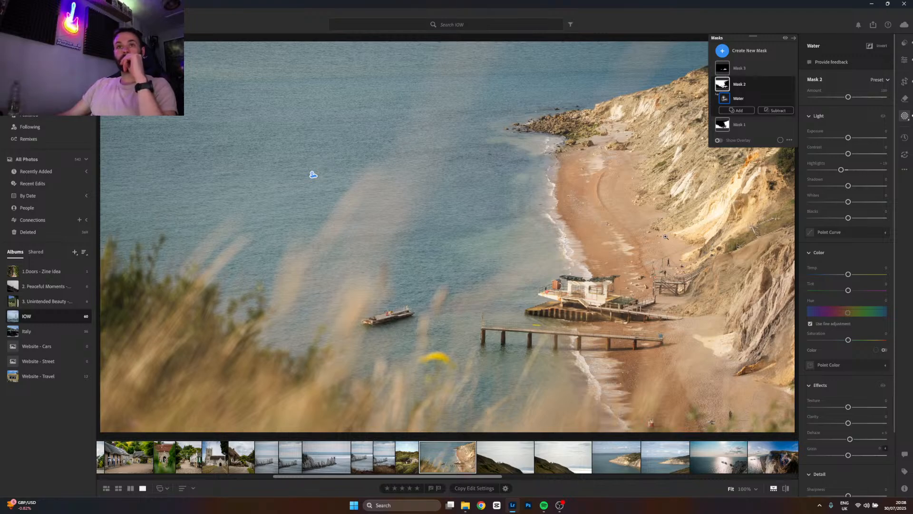
Enlarge the workspace to full screen, view the edited thatched cottage photo with its masks, and return to the beach photo
left_click(744, 124)
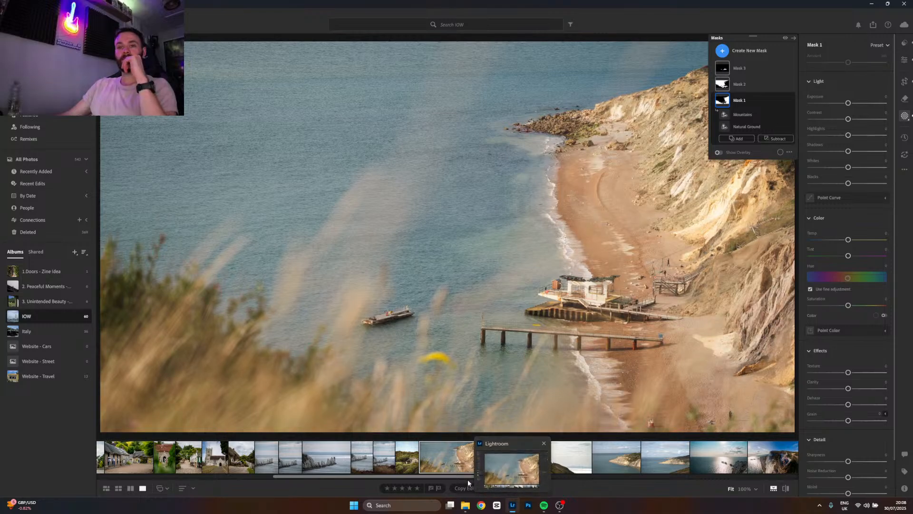
scroll(467, 479, "down", 5)
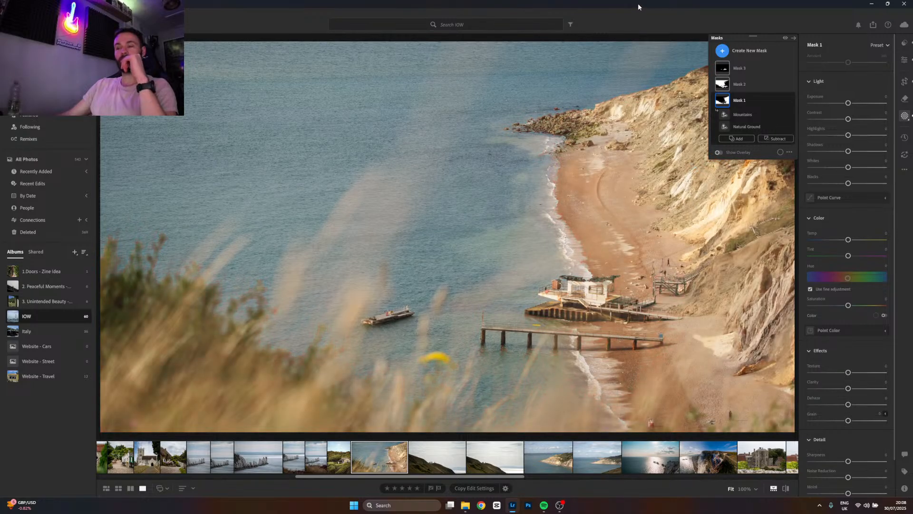
key("F11")
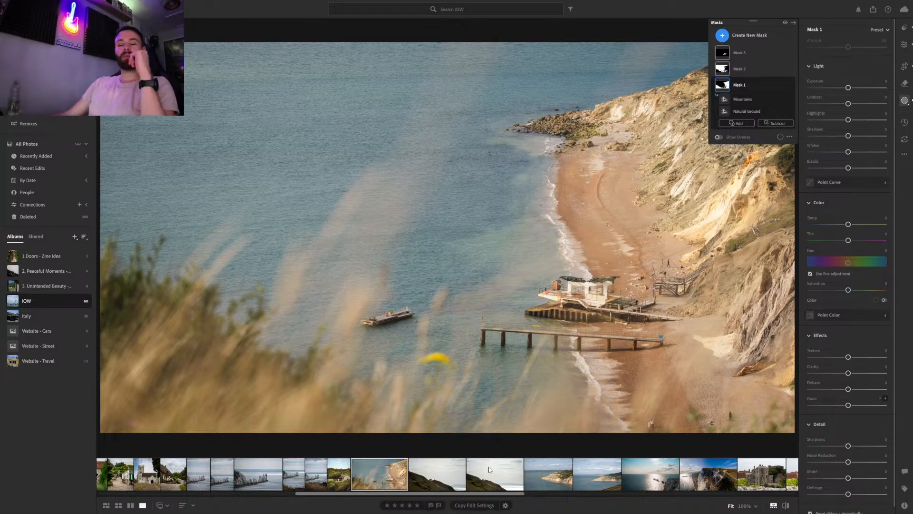
left_click(177, 477)
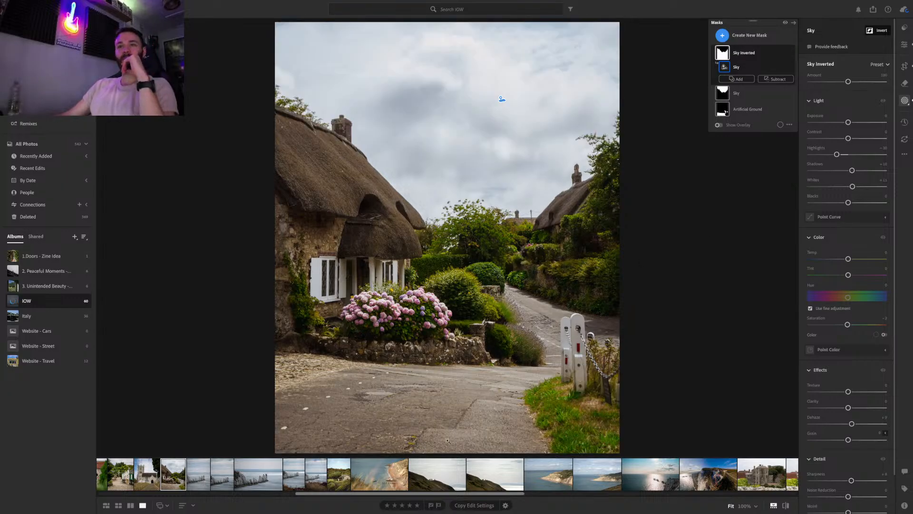
left_click(379, 472)
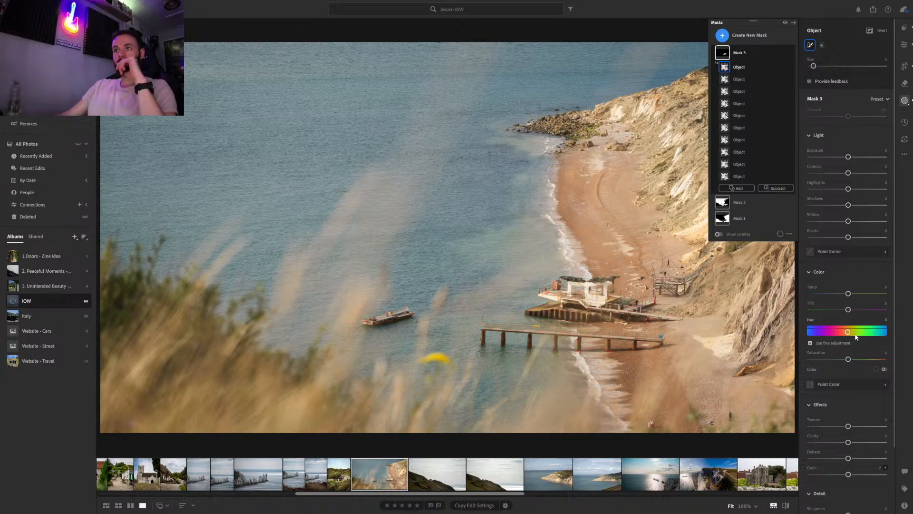
Set Dehaze to about +14 in the mountains and natural ground mask and compare the photo before and after
scroll(854, 332, "down", 1)
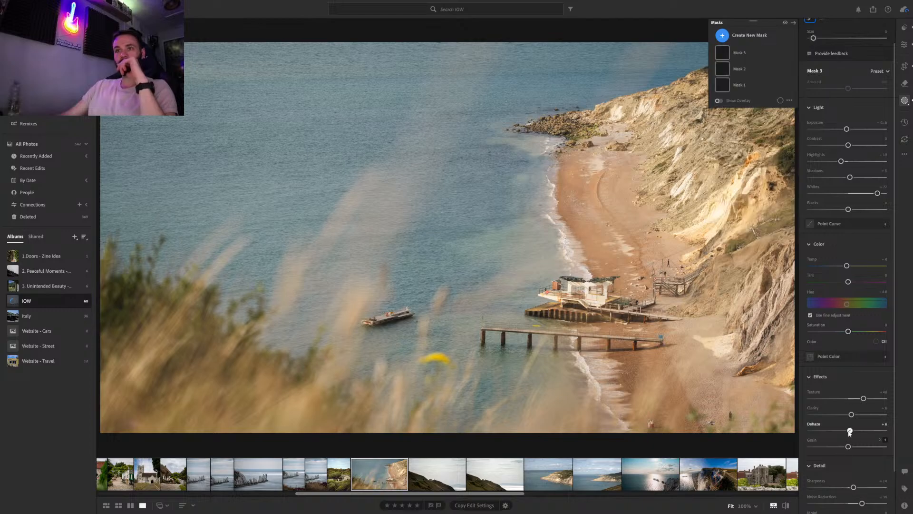
mouse_move(848, 432)
left_mouse_down()
mouse_move(872, 431)
mouse_move(848, 431)
left_mouse_up()
left_click(749, 82)
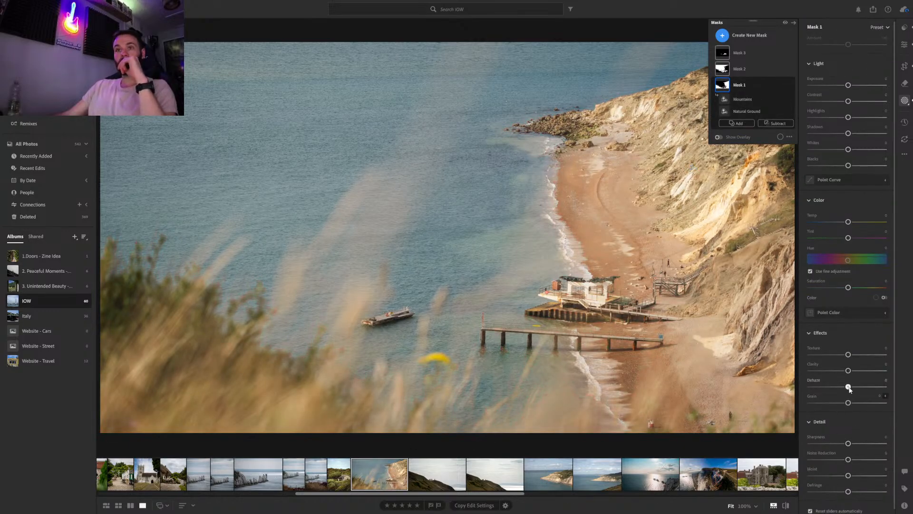
left_click_drag(850, 386, 854, 388)
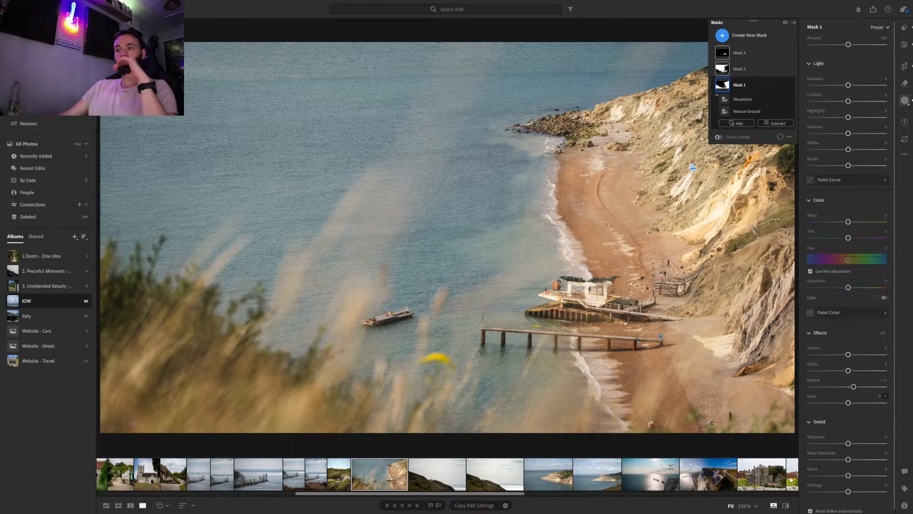
left_click(786, 506)
left_click(786, 506)
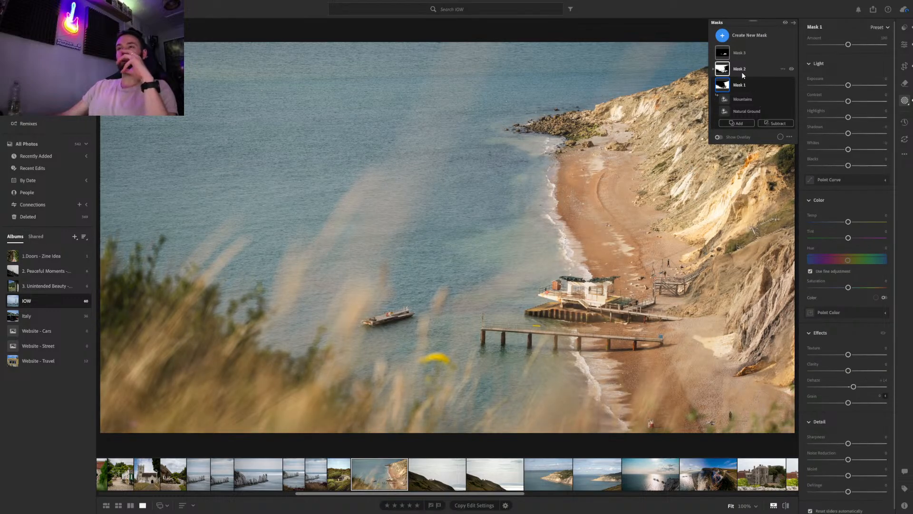
In the object mask for the building, boat and pier, raise Texture to +21 and lower Blacks to about -8
left_click(742, 53)
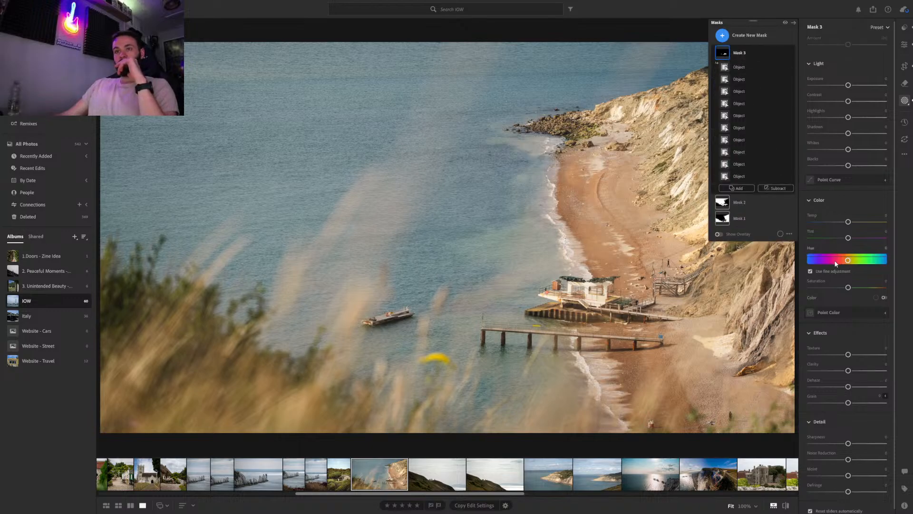
scroll(835, 263, "down", 1)
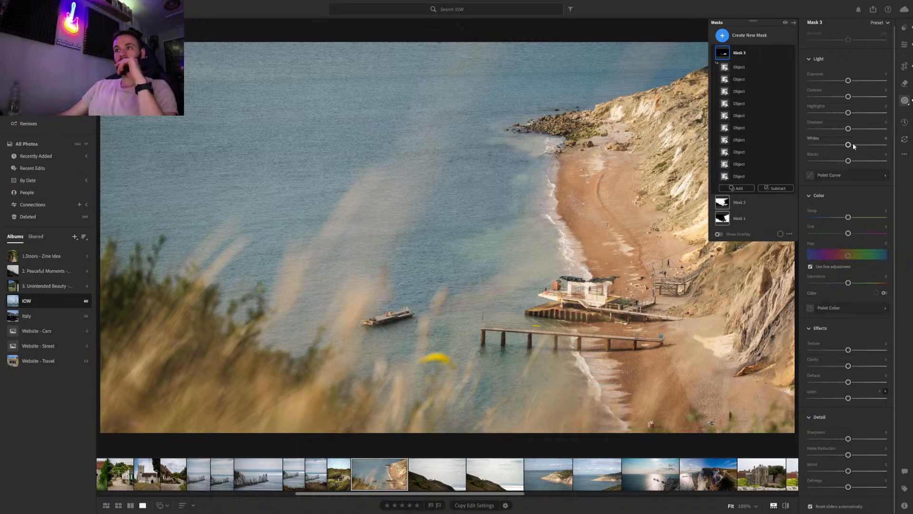
key("o")
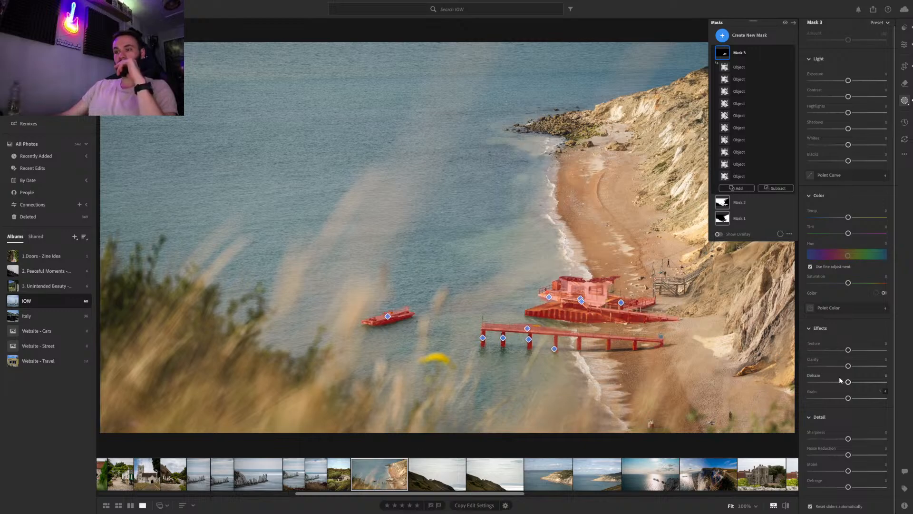
mouse_move(848, 350)
left_mouse_down()
mouse_move(875, 351)
mouse_move(856, 351)
left_mouse_up()
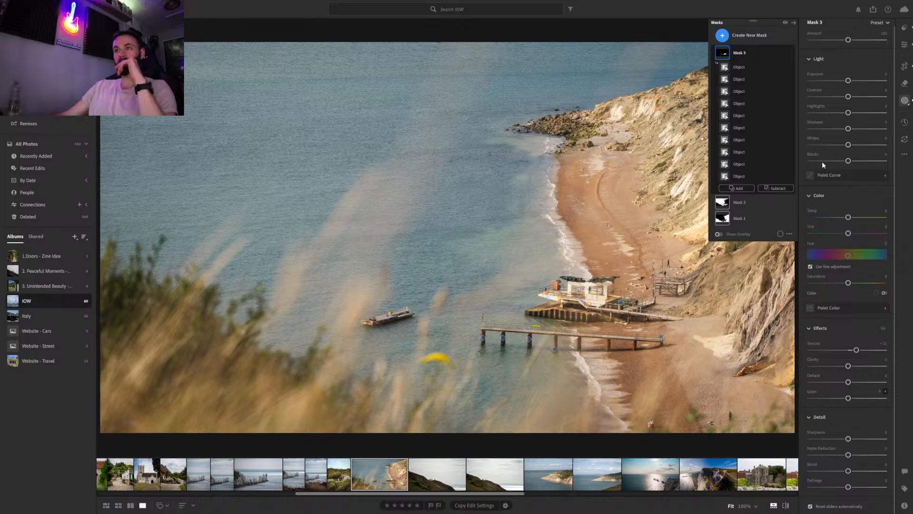
left_click_drag(848, 161, 843, 160)
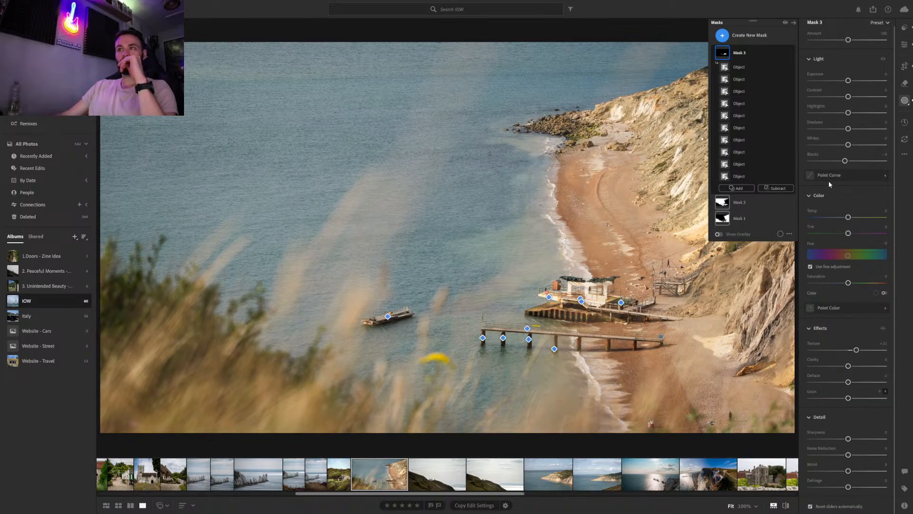
Auto-straighten the photo and shift it slightly upward within the 16 x 9 crop frame
left_click(904, 66)
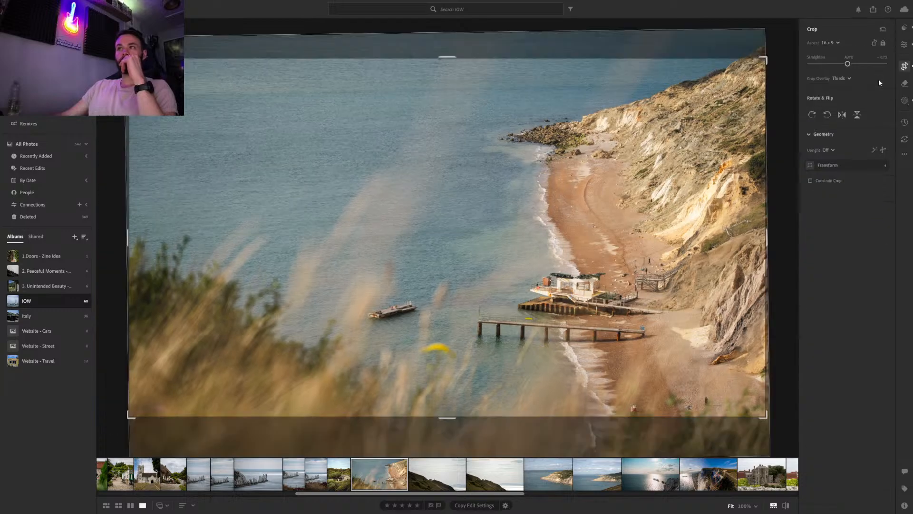
left_click(849, 57)
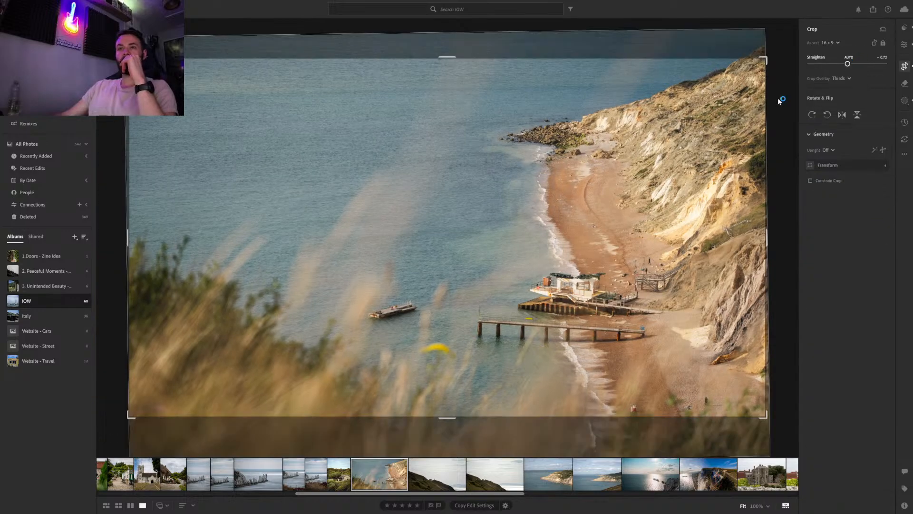
left_click(518, 285)
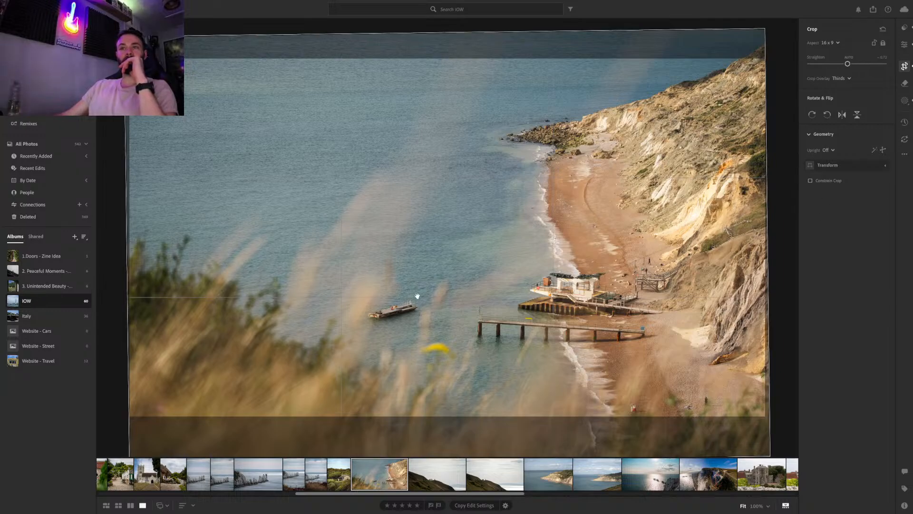
left_click_drag(418, 295, 417, 290)
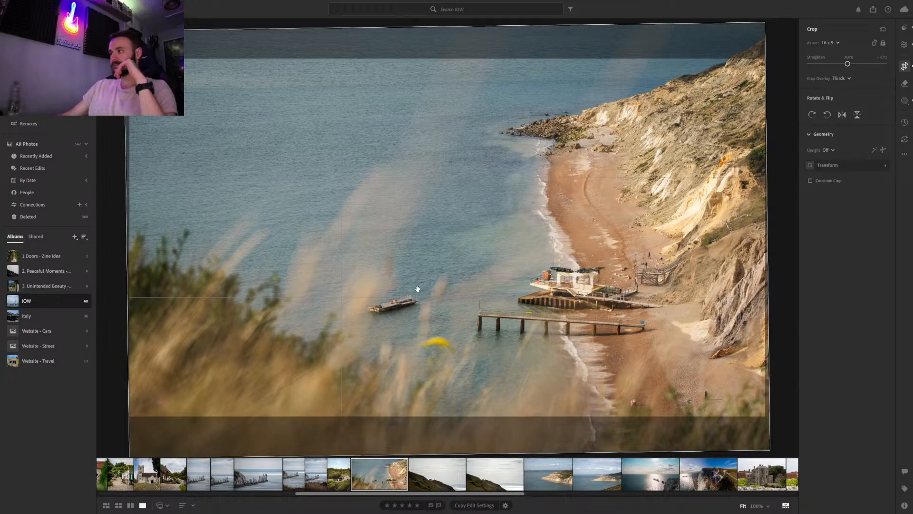
key("Return")
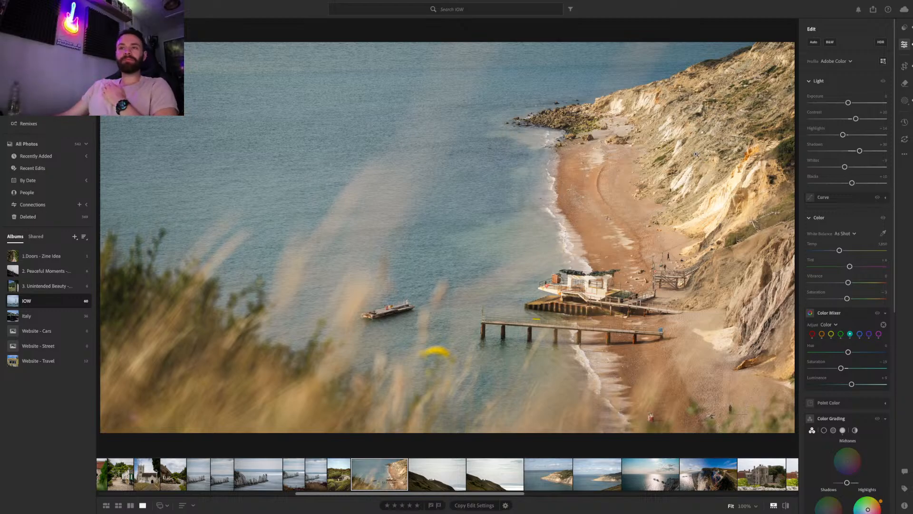
Lower Shadows in the object mask to about -11 and slightly reduce Exposure in the mountains and natural ground mask
left_click(904, 101)
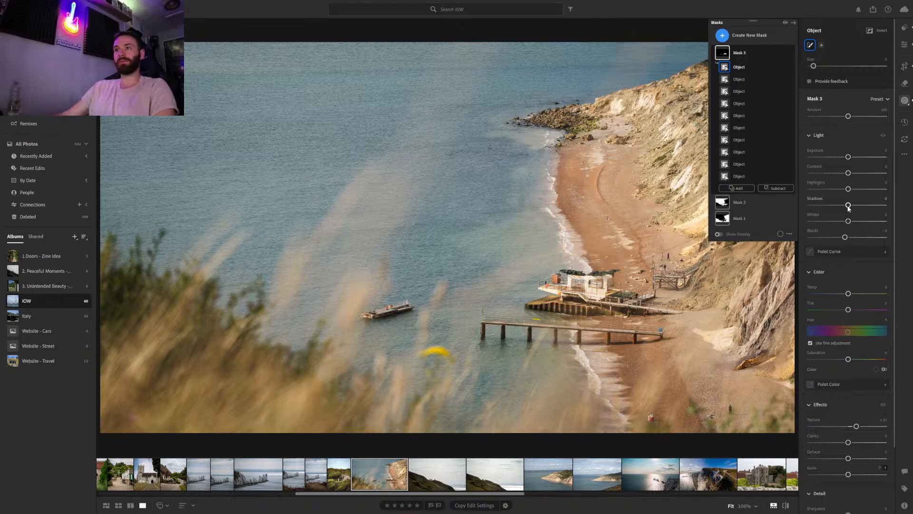
mouse_move(848, 205)
left_mouse_down()
mouse_move(828, 208)
mouse_move(844, 208)
left_mouse_up()
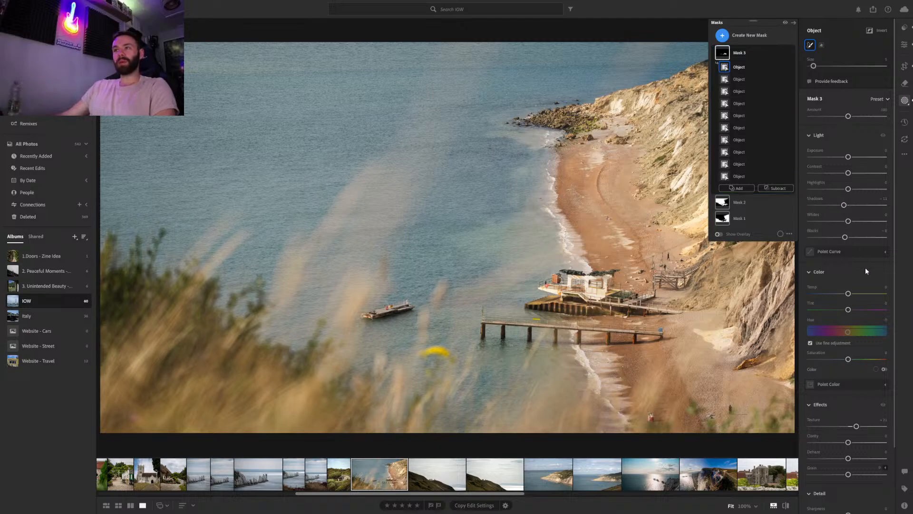
scroll(845, 238, "down", 2)
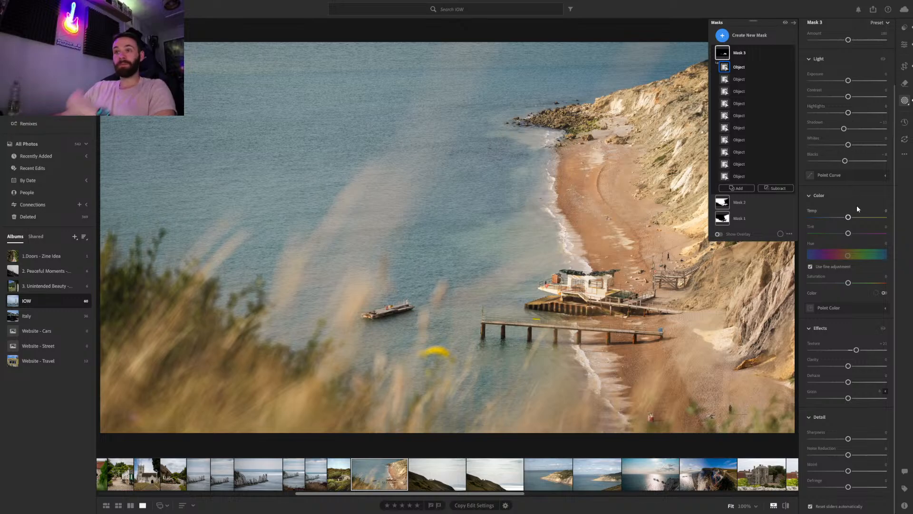
scroll(857, 204, "up", 2)
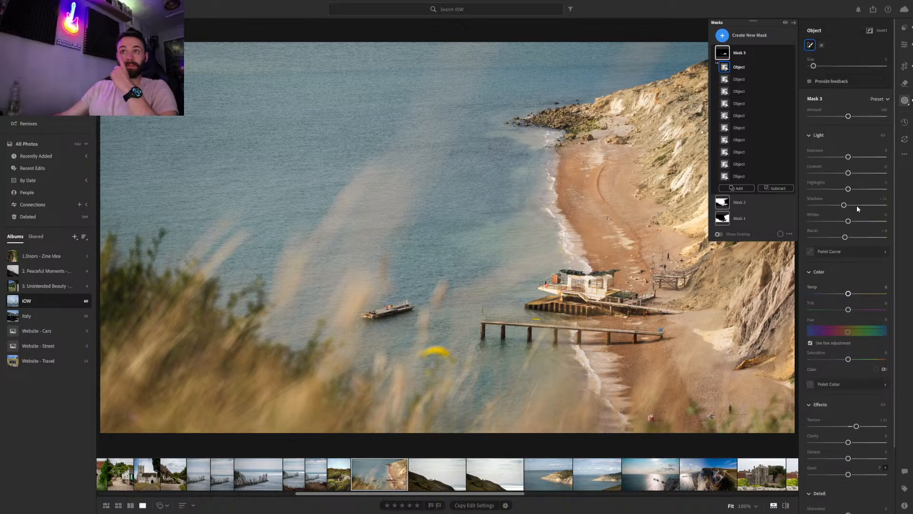
left_click(744, 218)
left_click_drag(848, 89, 848, 89)
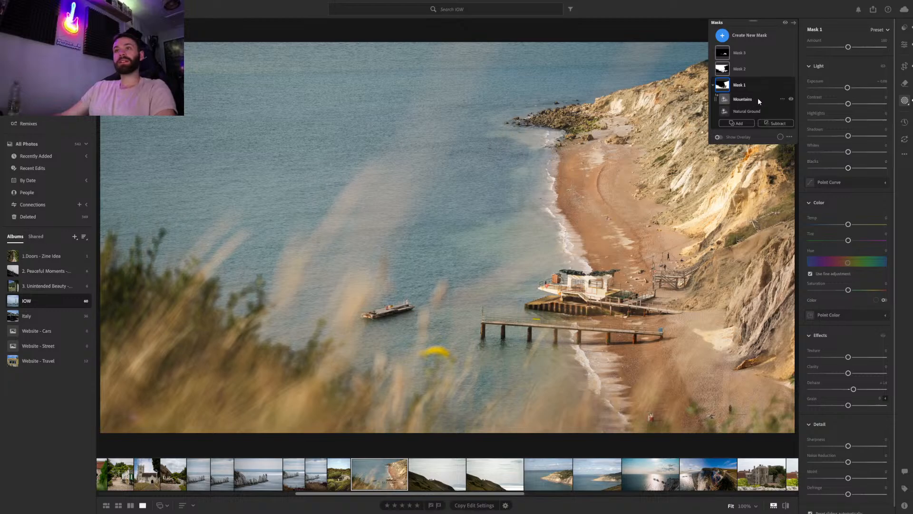
Select the object mask and examine the beach building and pier at 100% against the full view
left_click(746, 57)
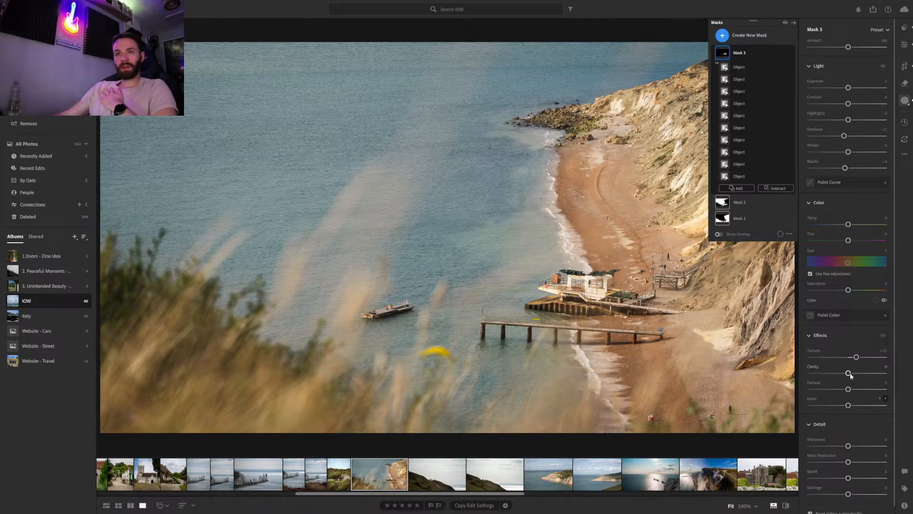
left_click(655, 317)
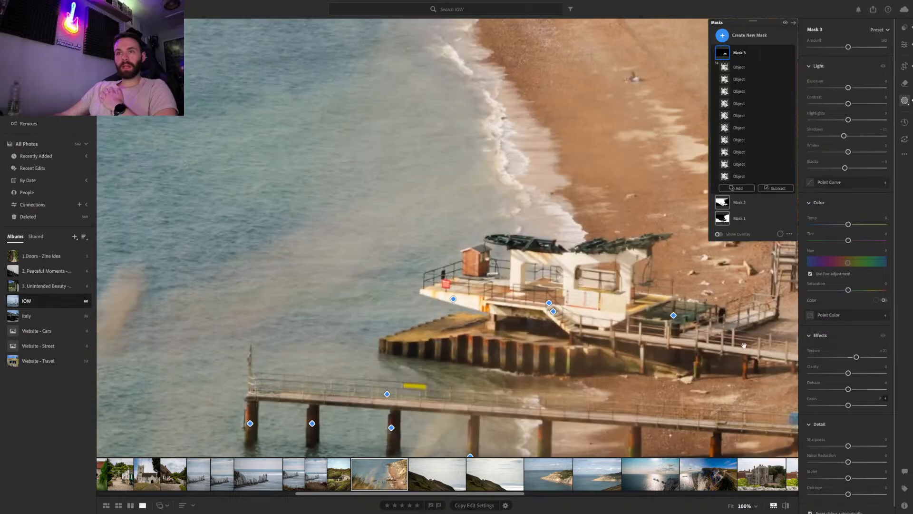
left_click_drag(744, 363, 724, 356)
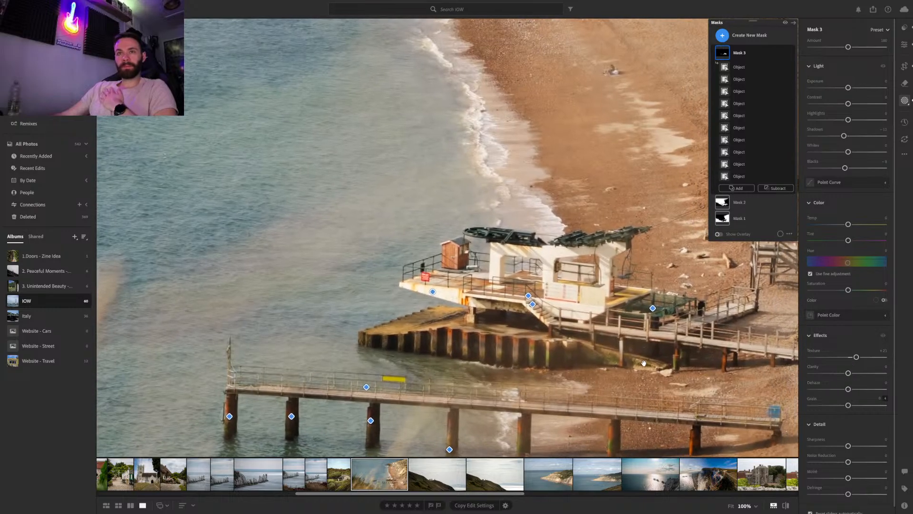
left_click(516, 275)
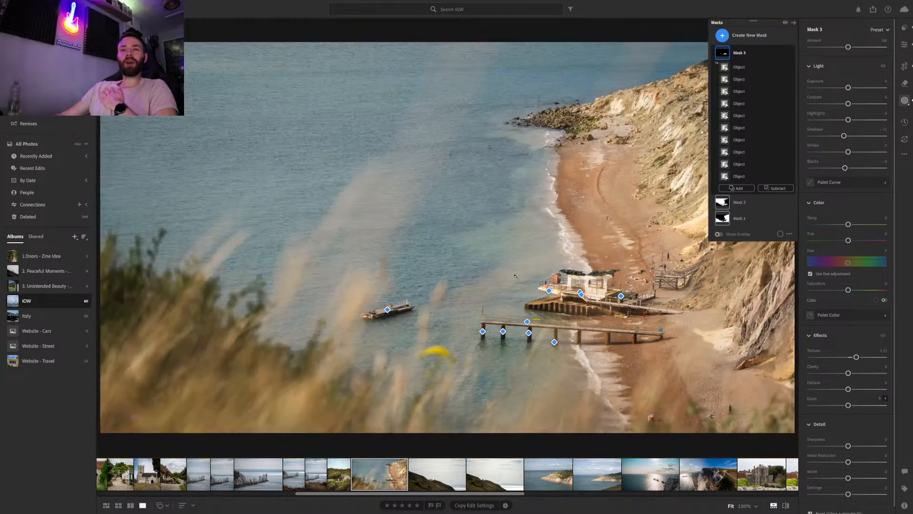
left_click(554, 278)
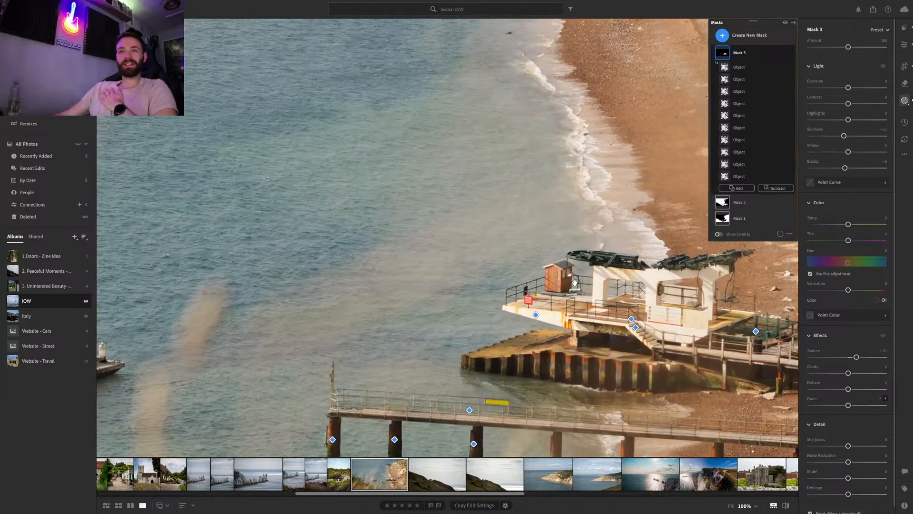
Raise Clarity to about +18 and Sharpness to about +14 in the object mask covering the building, boat and pier
left_click_drag(574, 282, 347, 288)
left_click_drag(669, 278, 467, 341)
left_click_drag(468, 306, 344, 395)
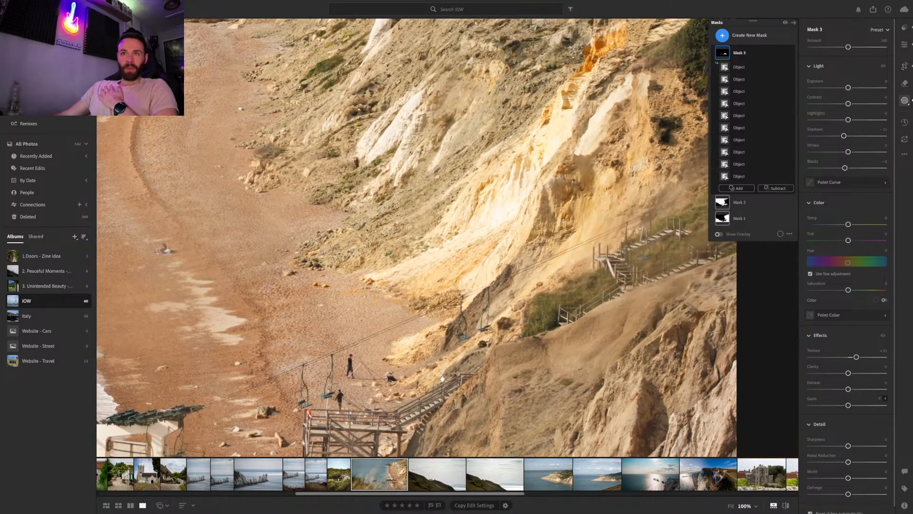
left_click_drag(386, 362, 478, 286)
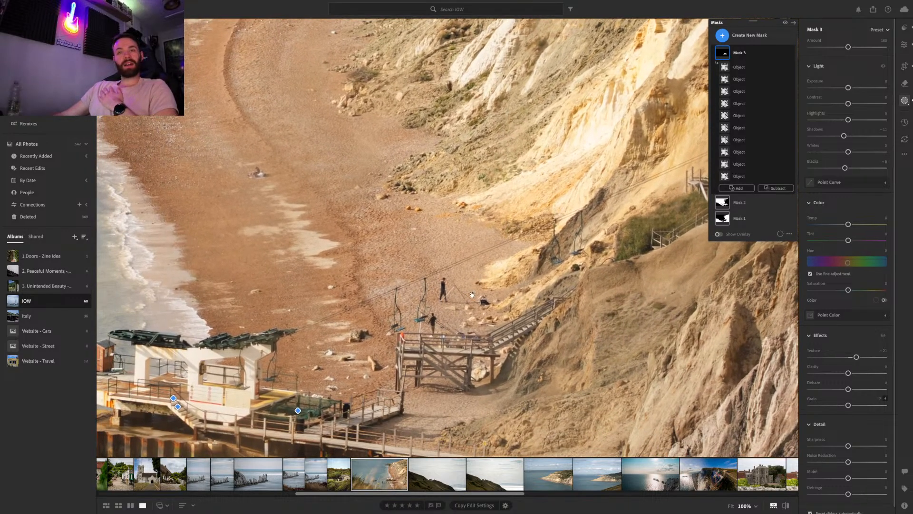
left_click_drag(393, 340, 473, 273)
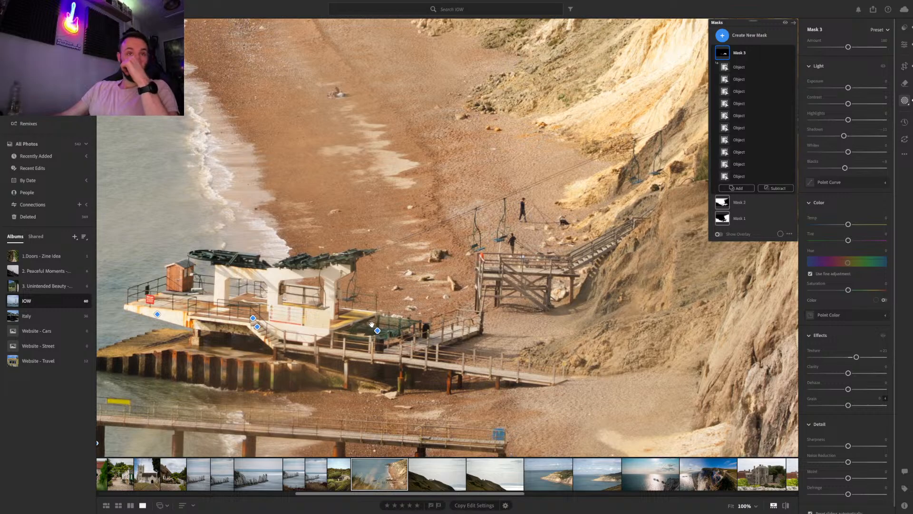
left_click_drag(372, 327, 609, 235)
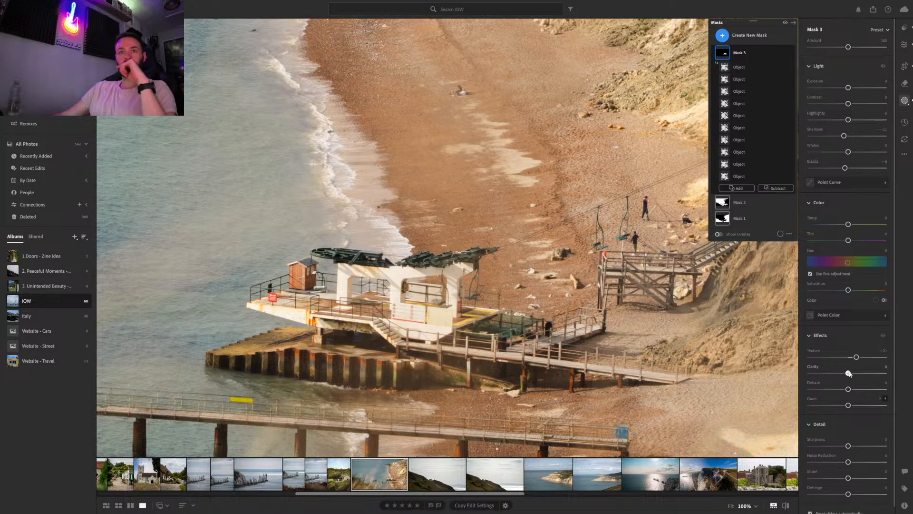
mouse_move(849, 374)
left_mouse_down()
mouse_move(886, 373)
mouse_move(859, 384)
left_mouse_up()
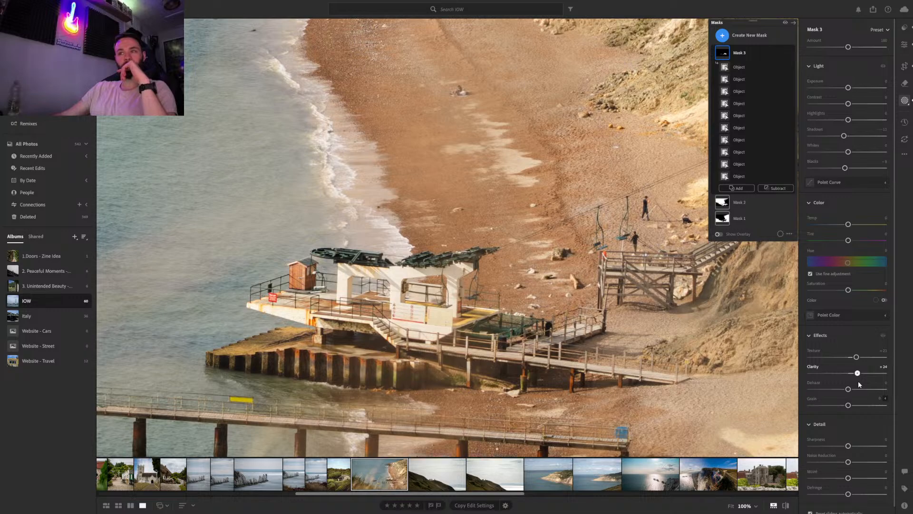
left_click_drag(859, 385, 855, 382)
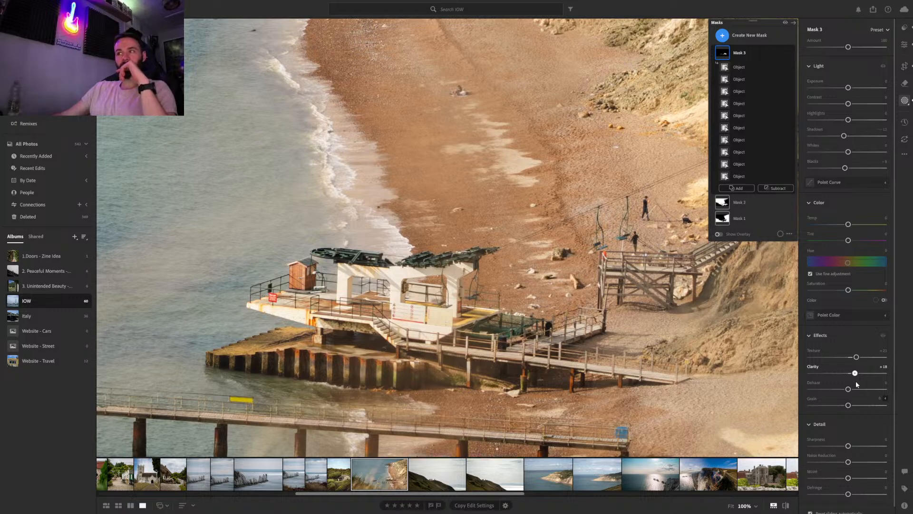
scroll(855, 382, "down", 1)
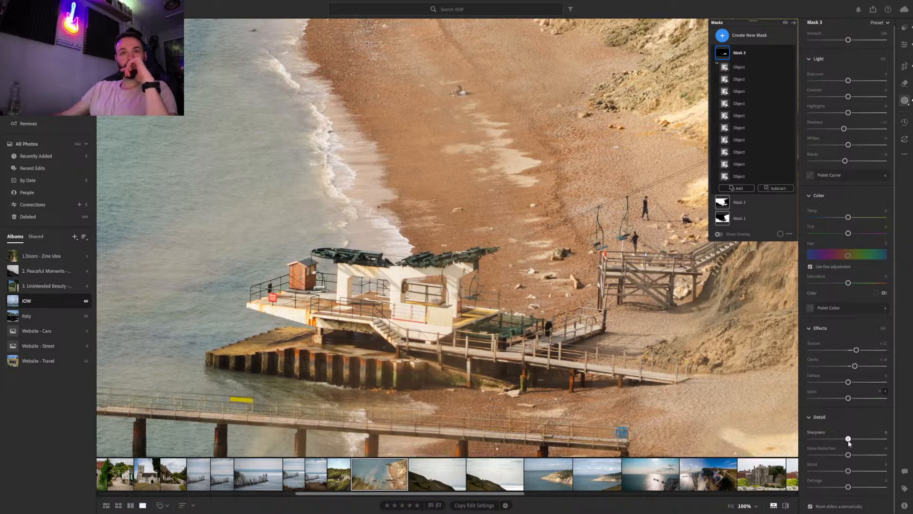
mouse_move(849, 440)
left_mouse_down()
mouse_move(863, 441)
mouse_move(855, 441)
left_mouse_up()
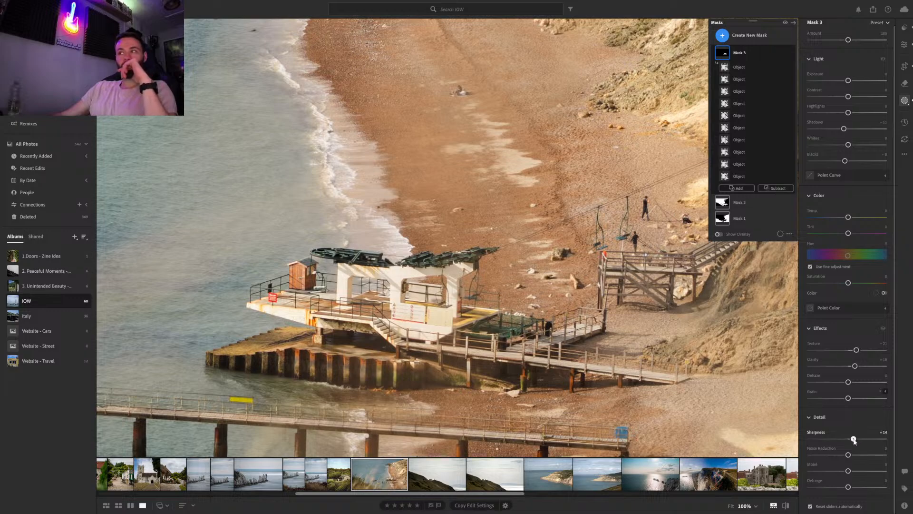
scroll(859, 418, "up", 1)
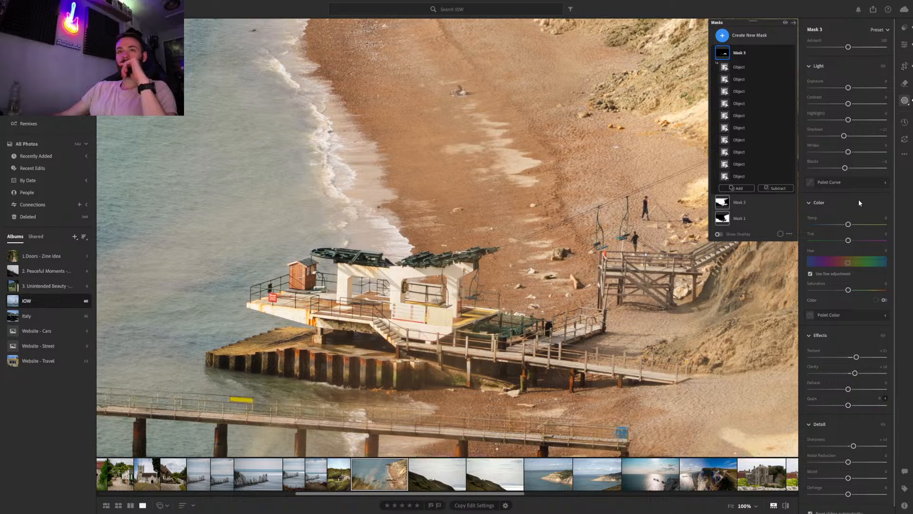
Examine the building, pier, walkway, shoreline and cliff base at 100% to judge the detail in the masked objects
left_click_drag(514, 316, 560, 203)
left_click_drag(381, 264, 394, 304)
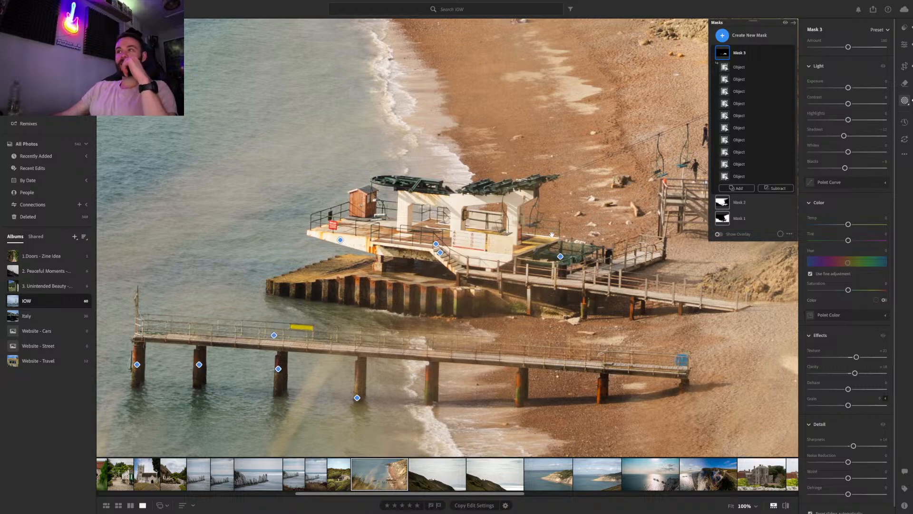
left_click_drag(579, 191, 571, 213)
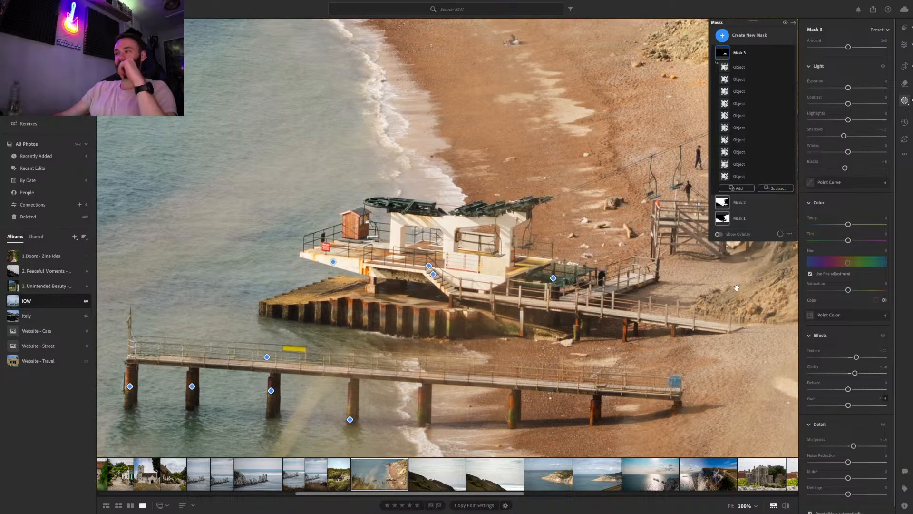
left_click_drag(714, 278, 520, 232)
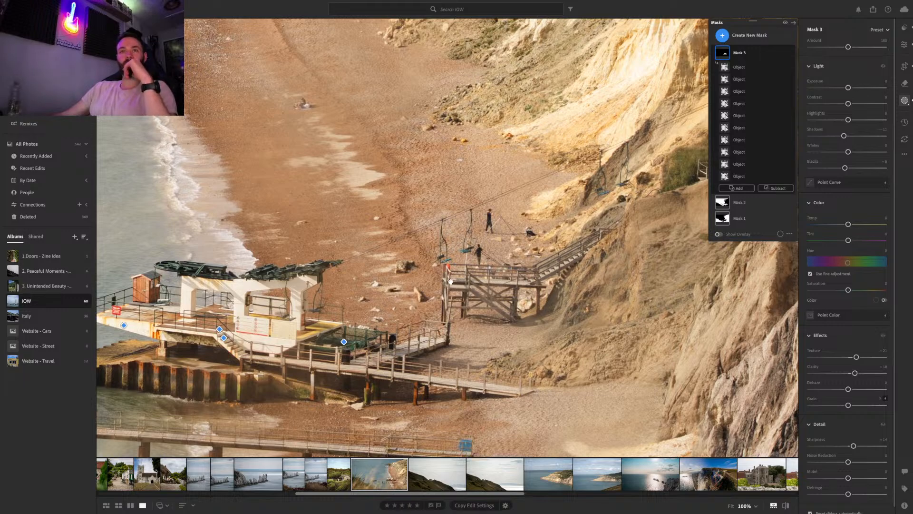
left_click_drag(508, 306, 545, 210)
left_click_drag(579, 307, 540, 128)
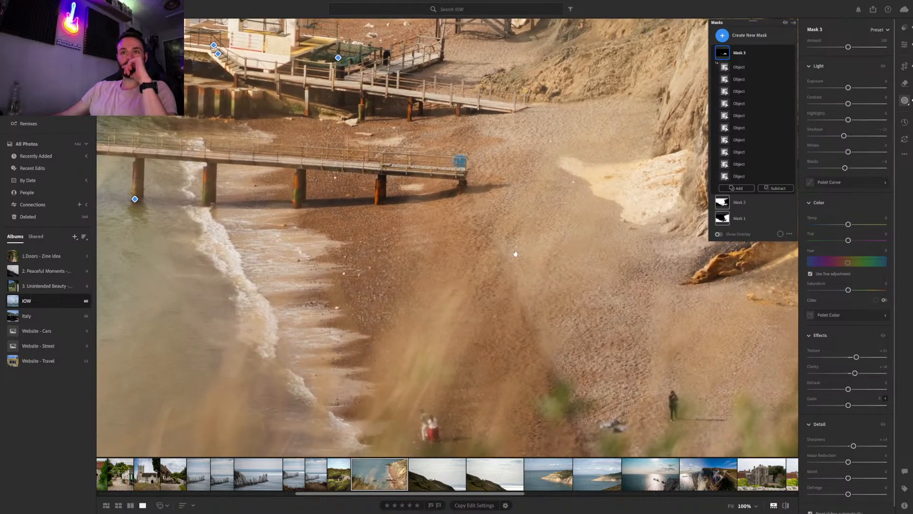
left_click_drag(512, 318, 518, 169)
left_click_drag(545, 198, 442, 242)
left_click_drag(538, 126, 534, 237)
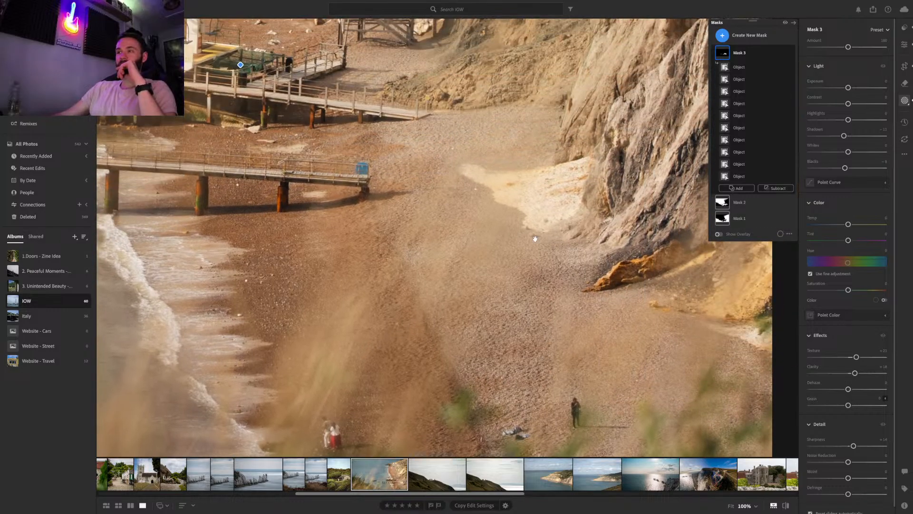
left_click_drag(503, 128, 522, 377)
left_click_drag(444, 215, 490, 310)
left_click_drag(454, 307, 437, 302)
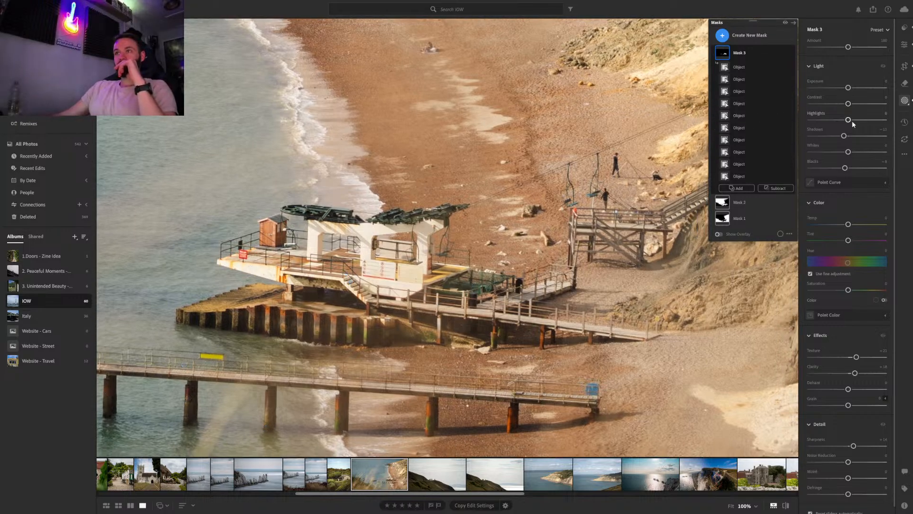
Try lowering Highlights to about -13 in the object mask, undo the change and return to the full view
left_click_drag(850, 119, 826, 120)
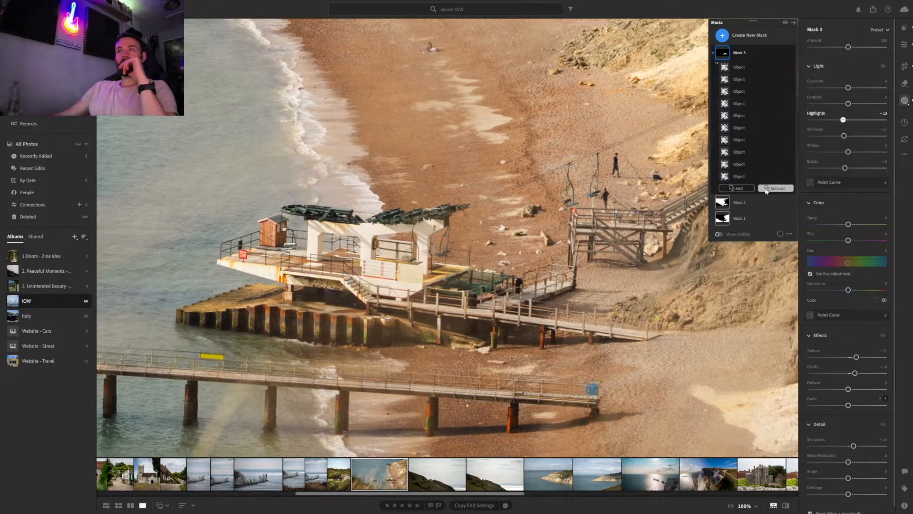
key("ctrl+z")
left_click(674, 228)
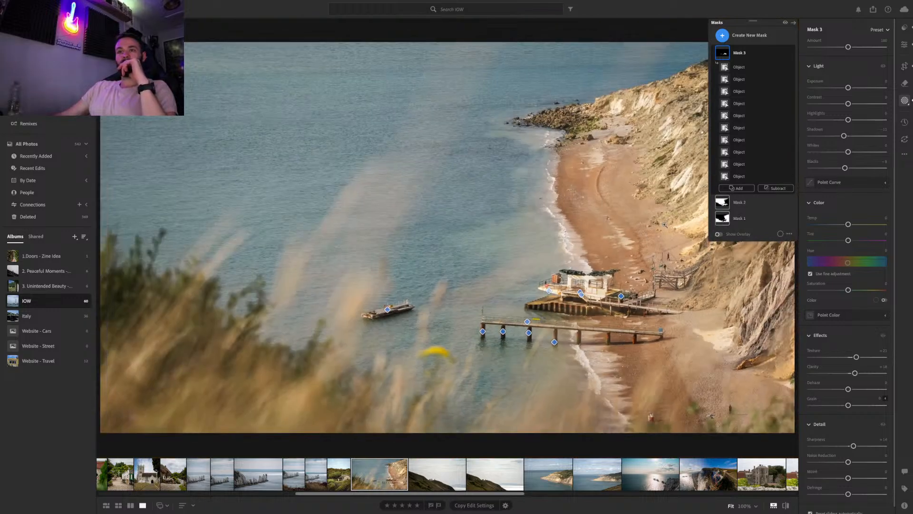
Lower Highlights to about -75 in the mountains and natural ground mask
left_click(740, 218)
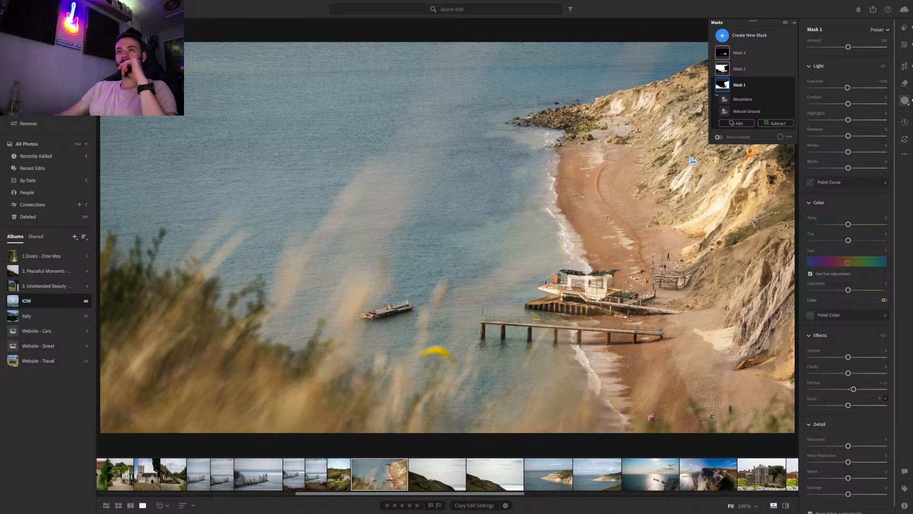
left_click_drag(848, 120, 804, 124)
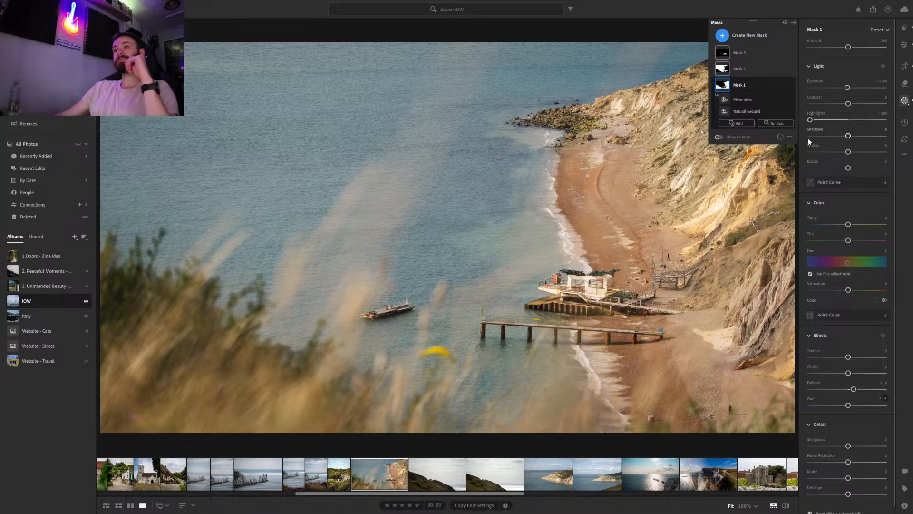
left_click_drag(810, 119, 821, 123)
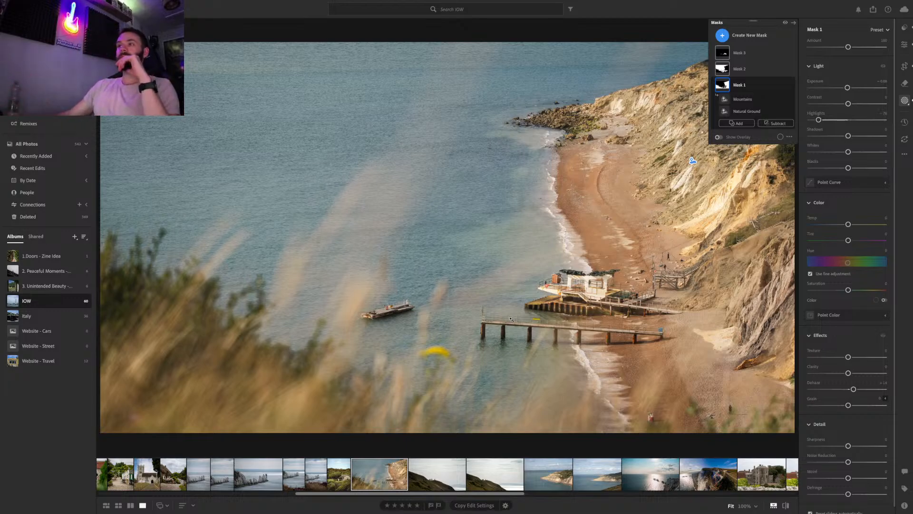
Compare the beach photo with its original version, both with the cliff mask and with the object mask selected
left_click(786, 505)
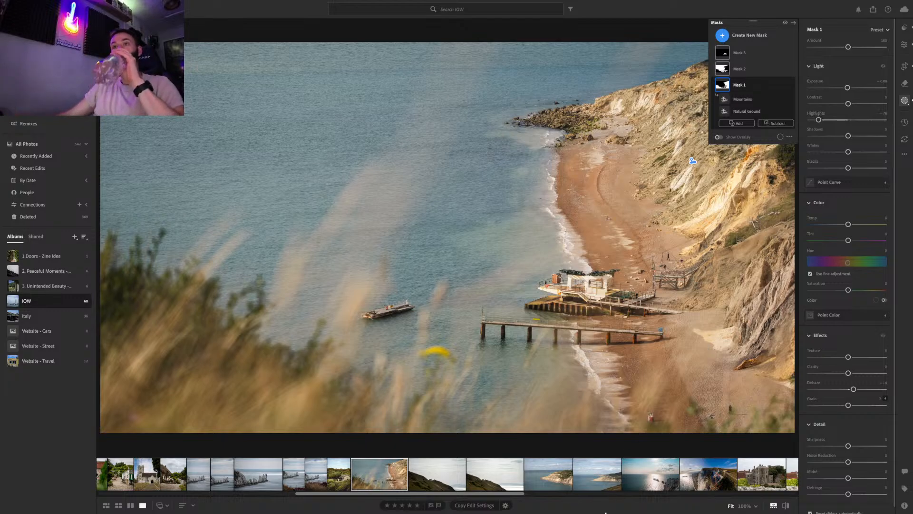
left_click(786, 506)
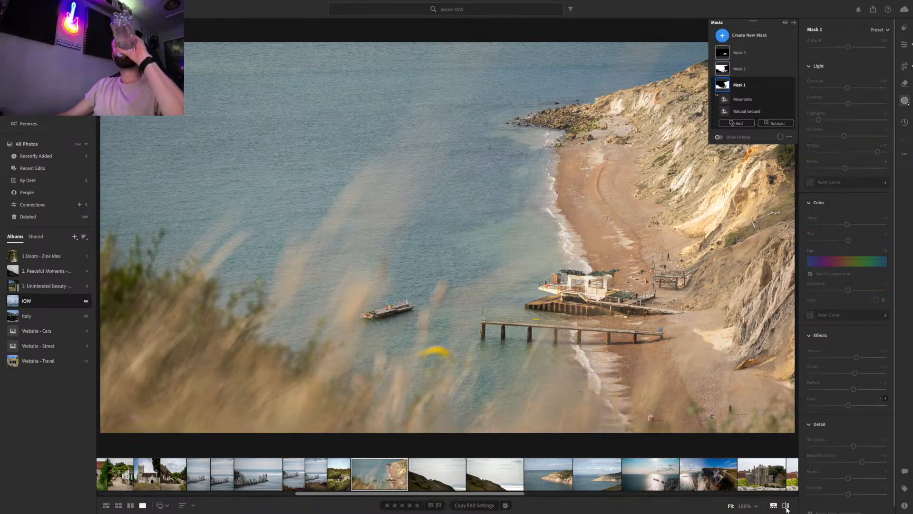
left_click(786, 506)
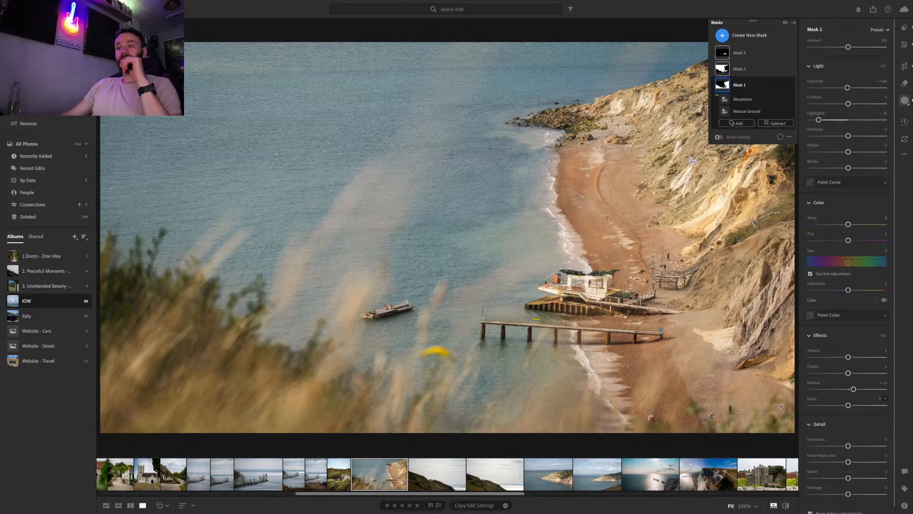
left_click(740, 52)
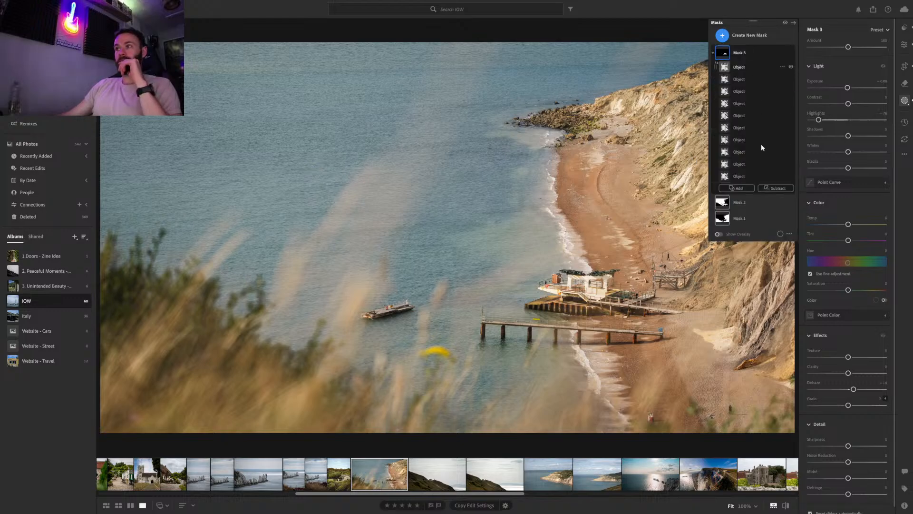
left_click(785, 506)
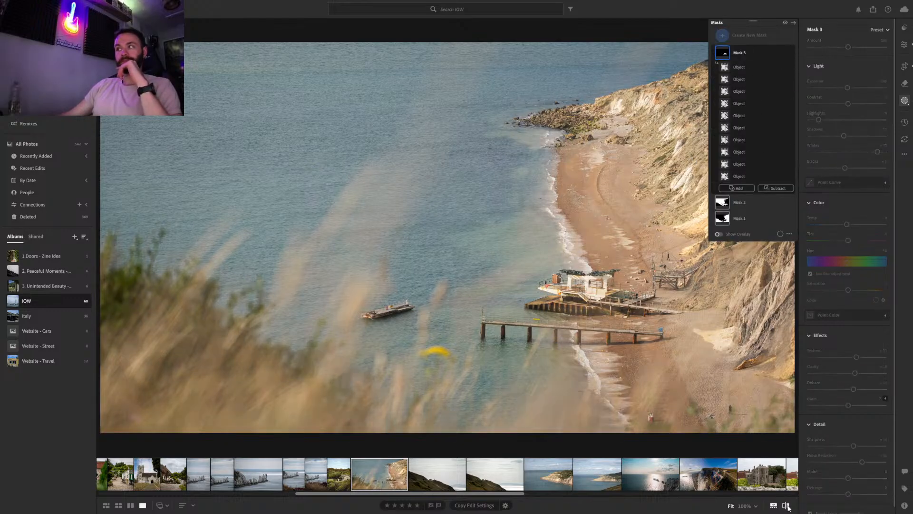
left_click(786, 506)
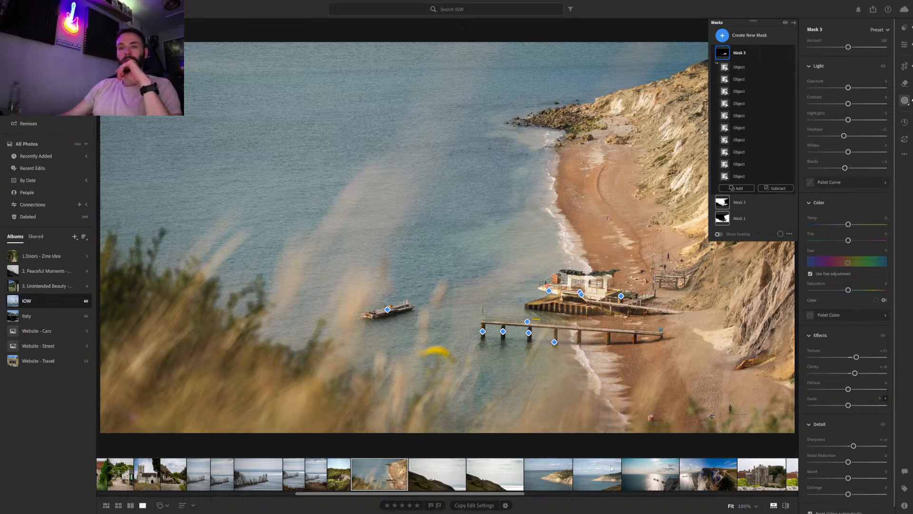
Examine the walkers in the first hillside photo at 100%, compare the neighbouring shot and reopen the first one
left_click(443, 481)
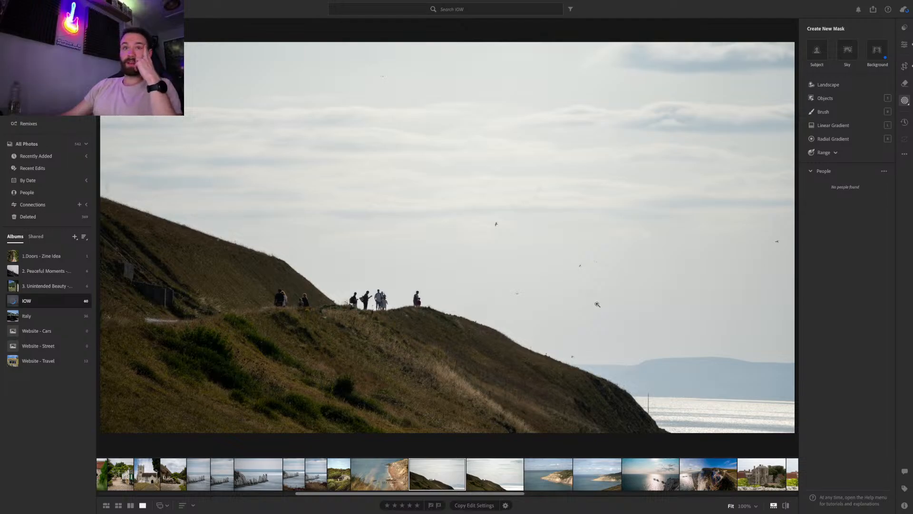
left_click(383, 297)
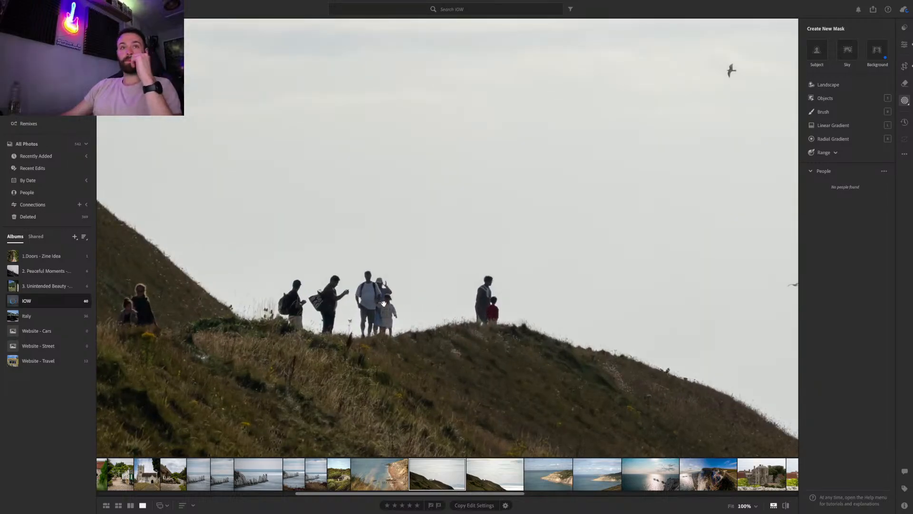
left_click(517, 286)
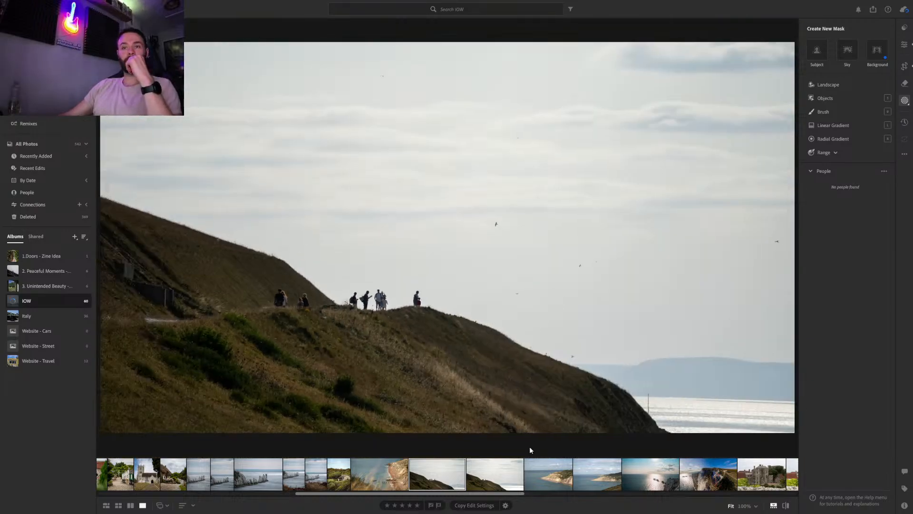
left_click(468, 474)
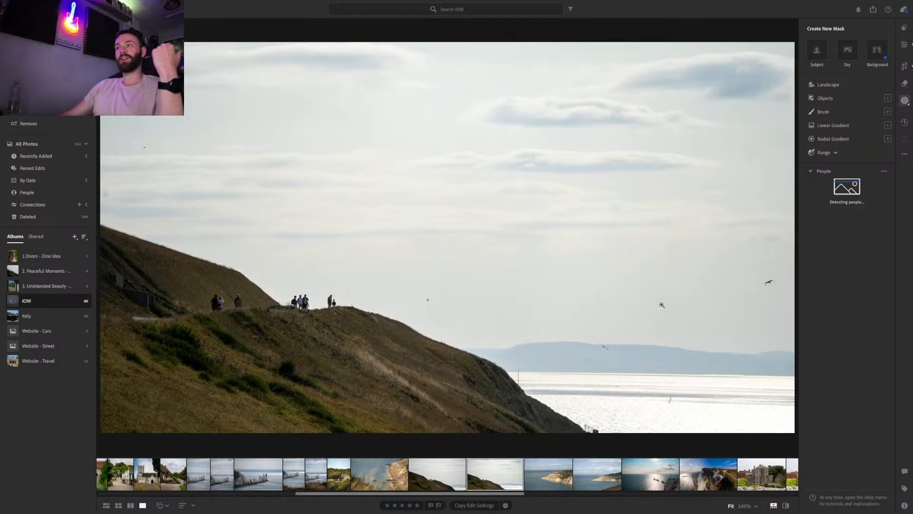
left_click(438, 468)
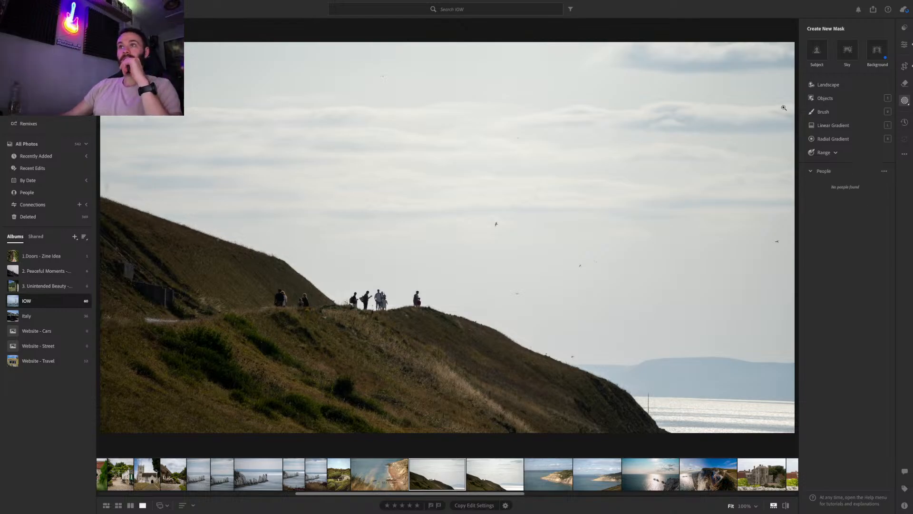
left_click(824, 99)
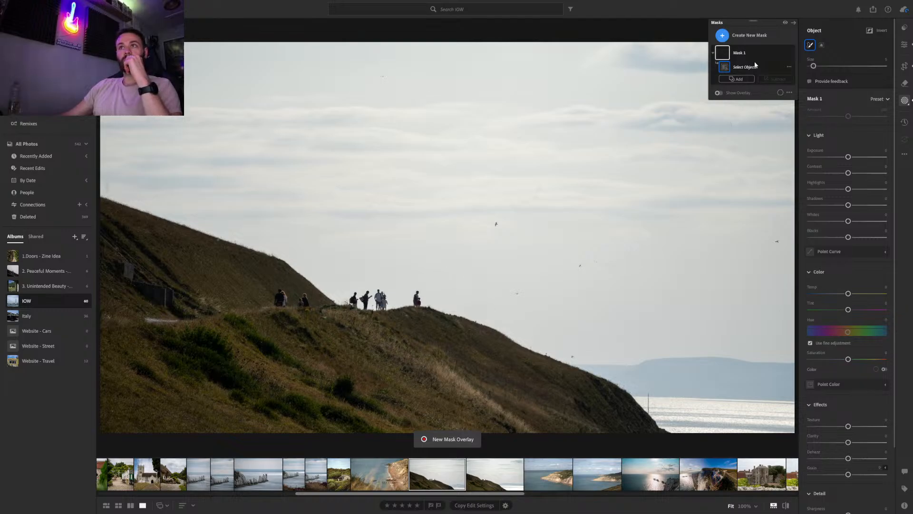
right_click(788, 54)
left_click(797, 67)
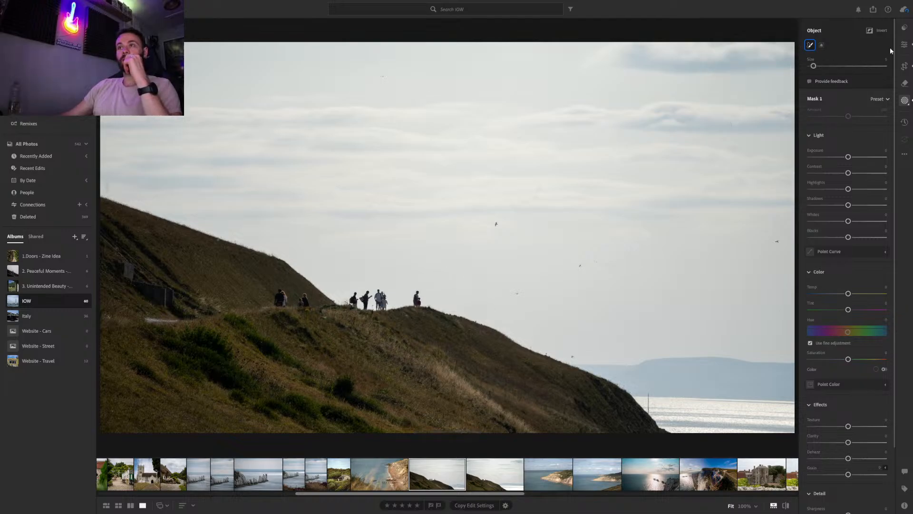
Create a single landscape mask combining the sky, mountains and water of the hillside photo
left_click(851, 84)
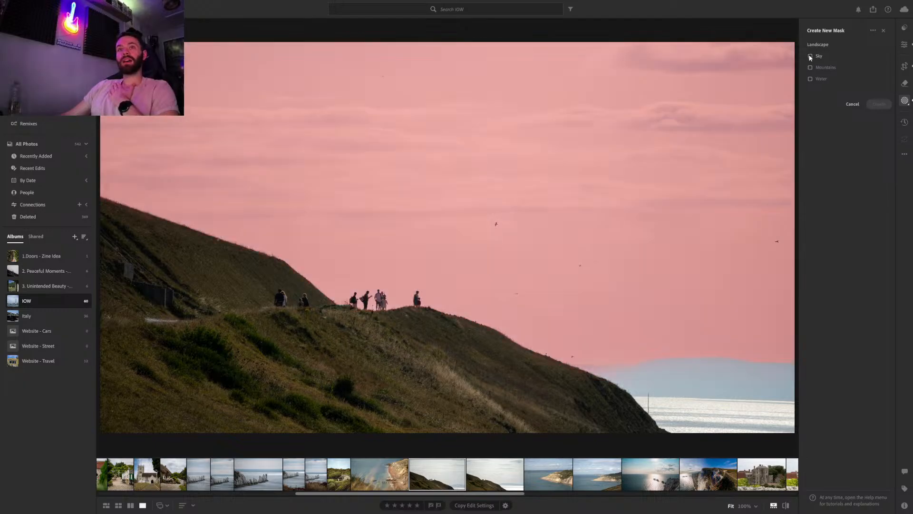
left_click(810, 57)
left_click(811, 80)
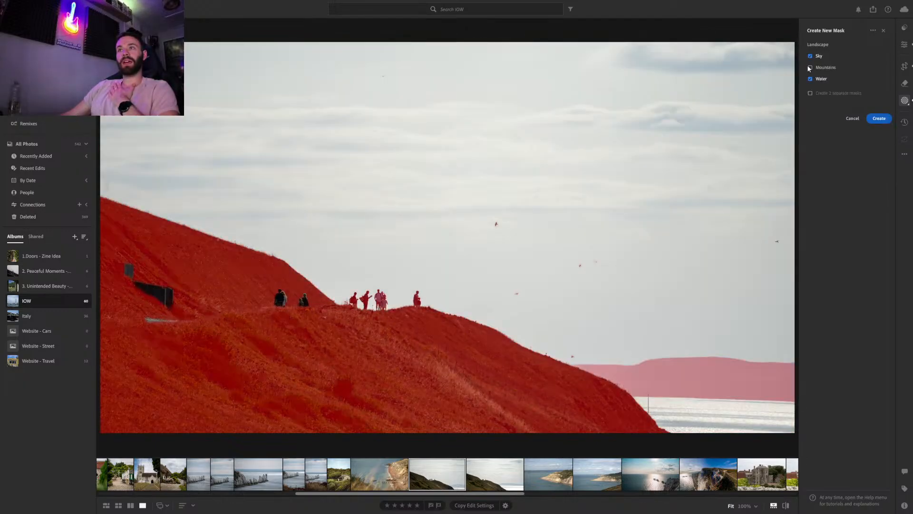
left_click(810, 67)
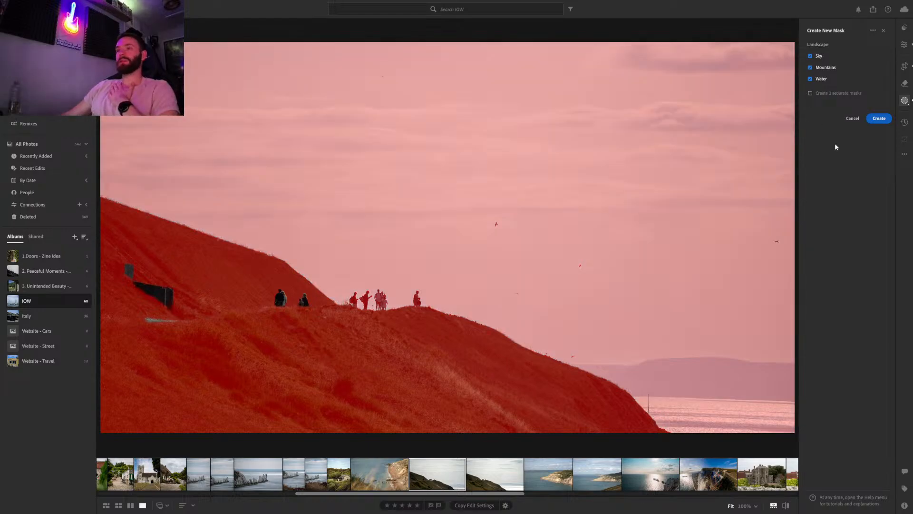
left_click(879, 118)
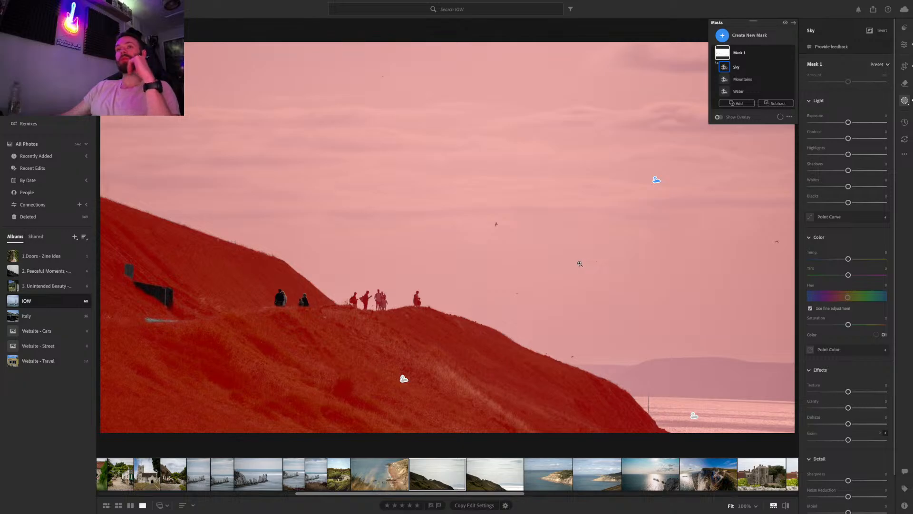
Check the mountains and water components of the combined landscape mask and delete the whole mask
left_click(742, 79)
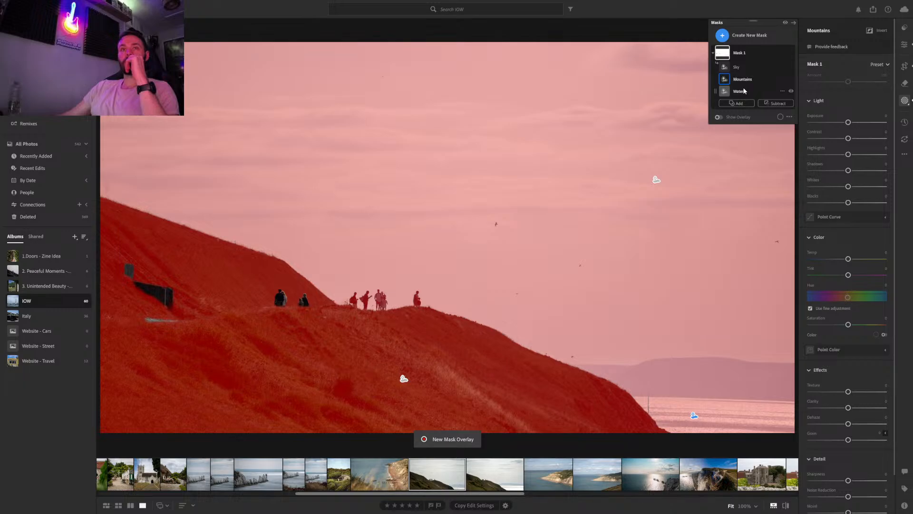
left_click(741, 91)
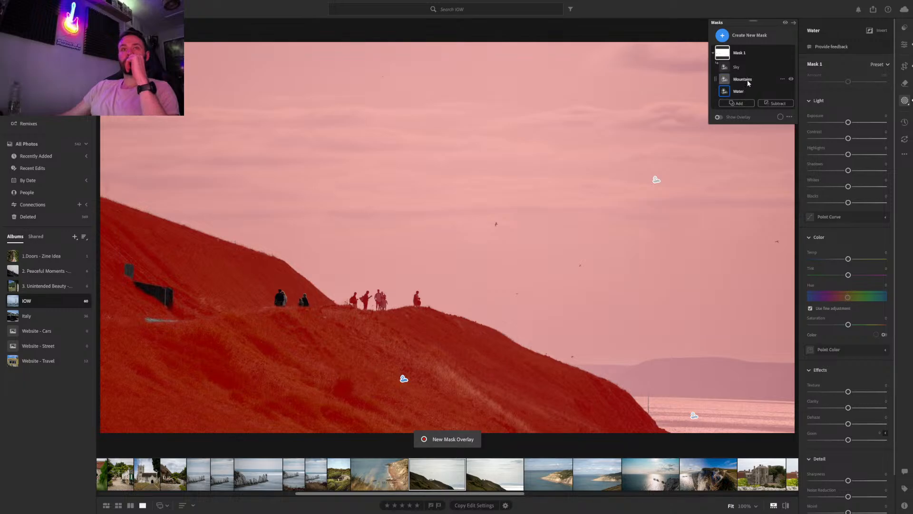
left_click(742, 53)
right_click(777, 54)
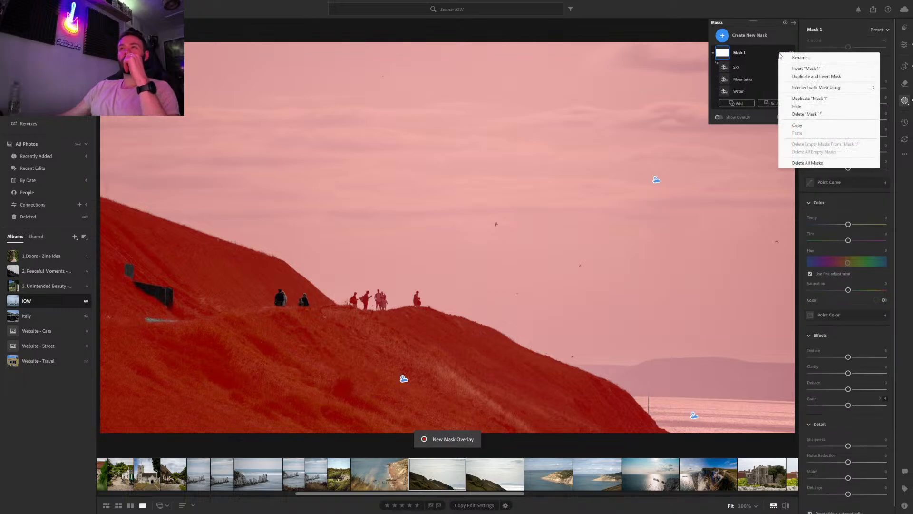
left_click(801, 114)
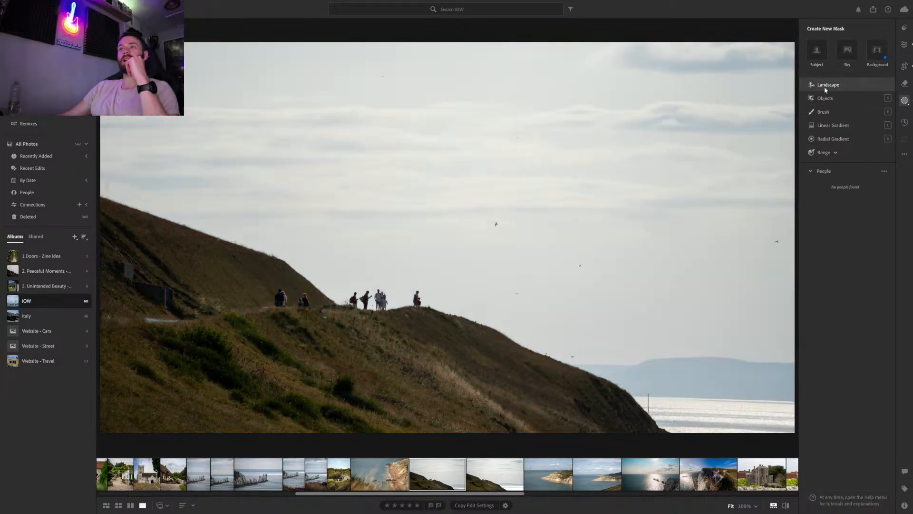
Create three separate landscape masks for the sky, mountains and water
left_click(825, 87)
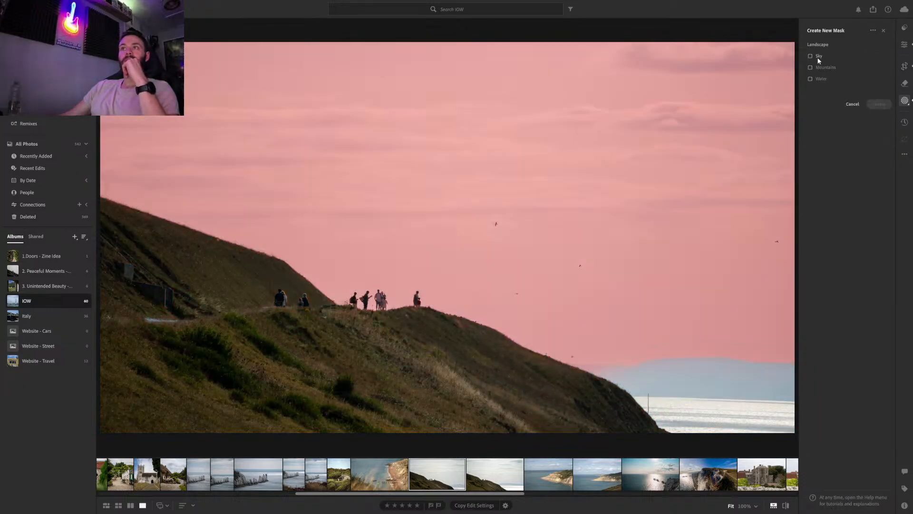
left_click(819, 57)
left_click(818, 68)
left_click(820, 79)
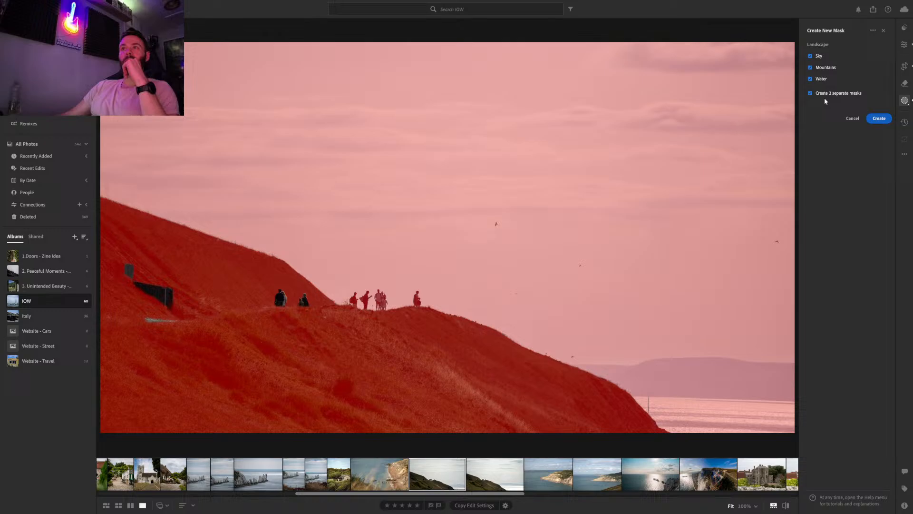
left_click(879, 119)
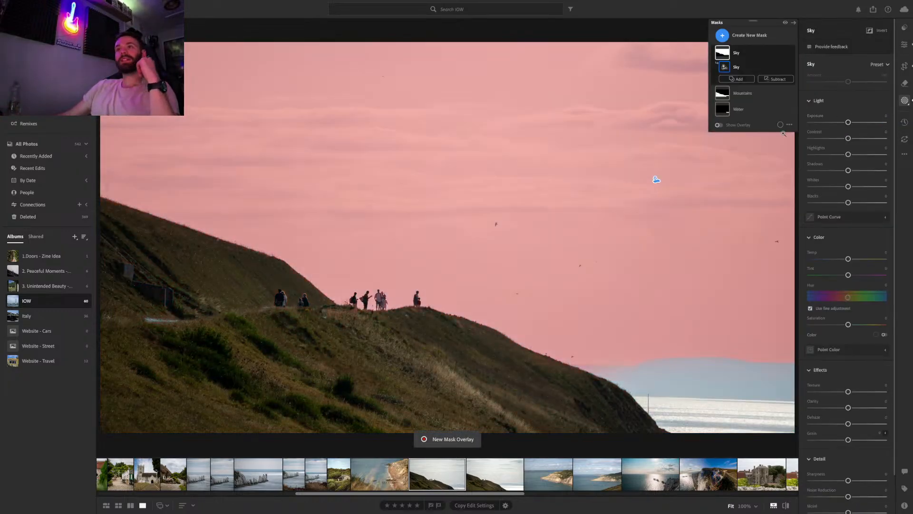
Subtract the middle group of walkers and the lone walker on the ridge from the mountains mask using object selection
left_click(757, 96)
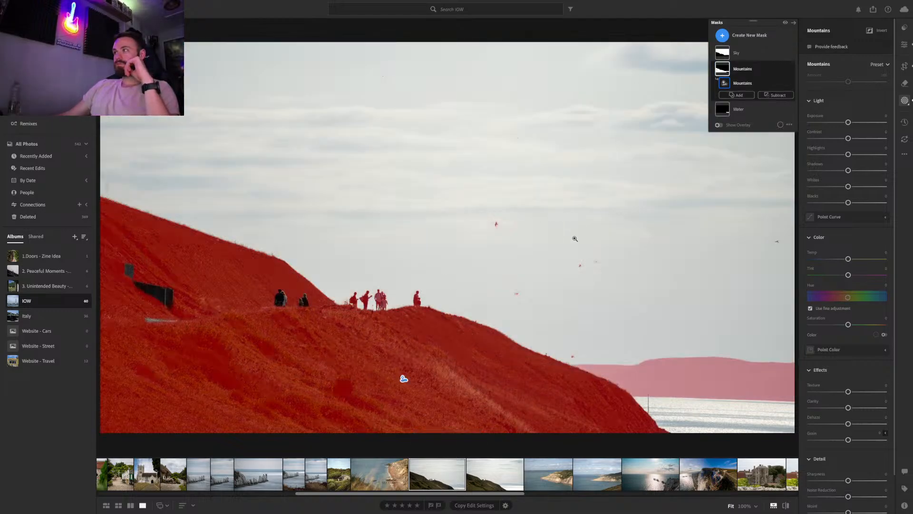
left_click(775, 94)
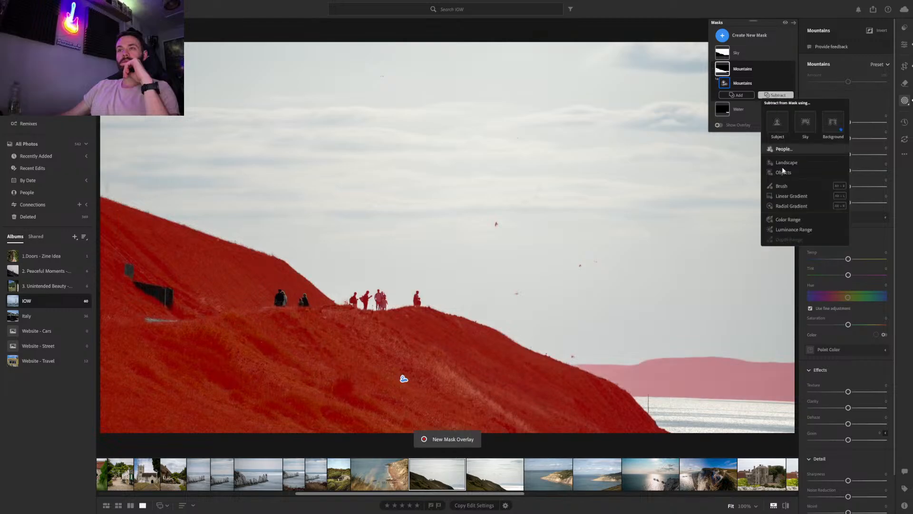
left_click(783, 173)
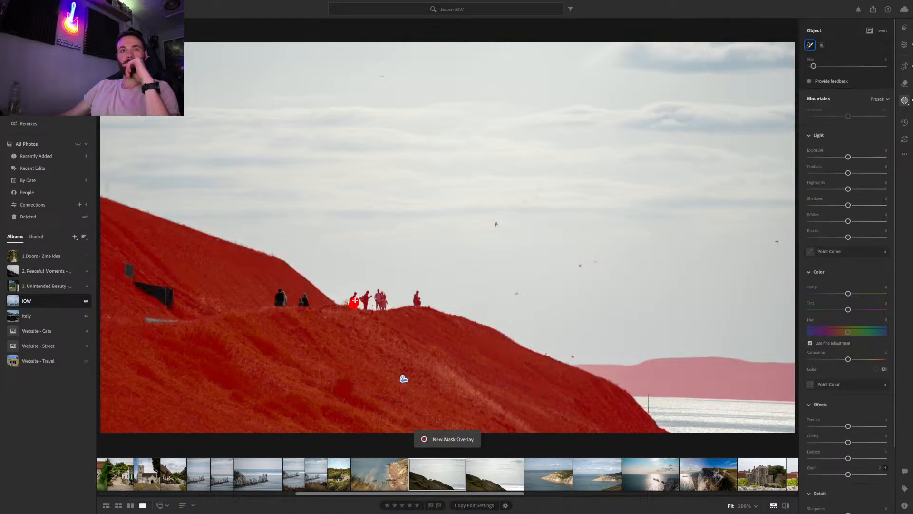
left_click(355, 300)
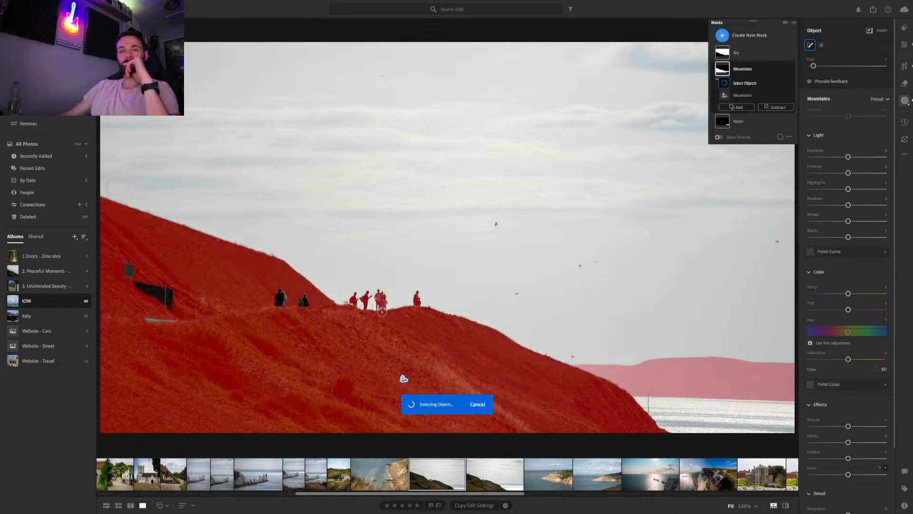
left_click_drag(364, 305, 368, 292)
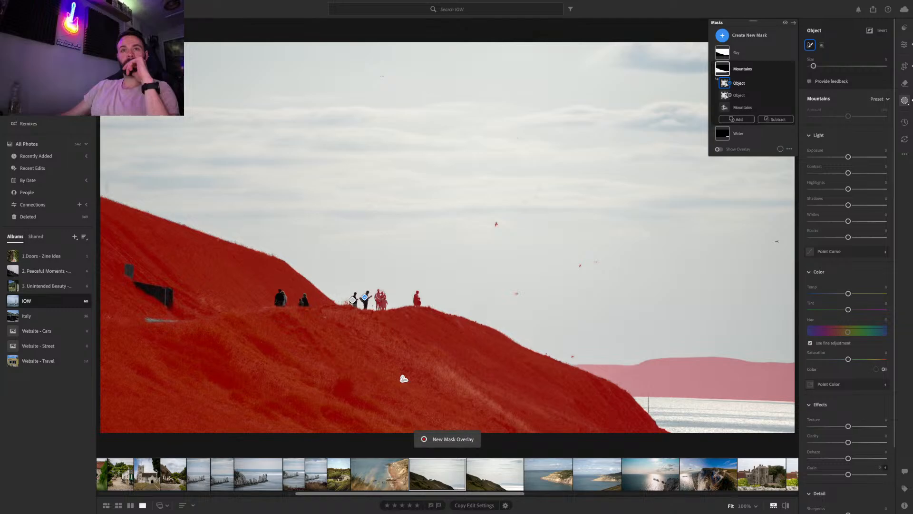
left_click_drag(379, 298, 381, 305)
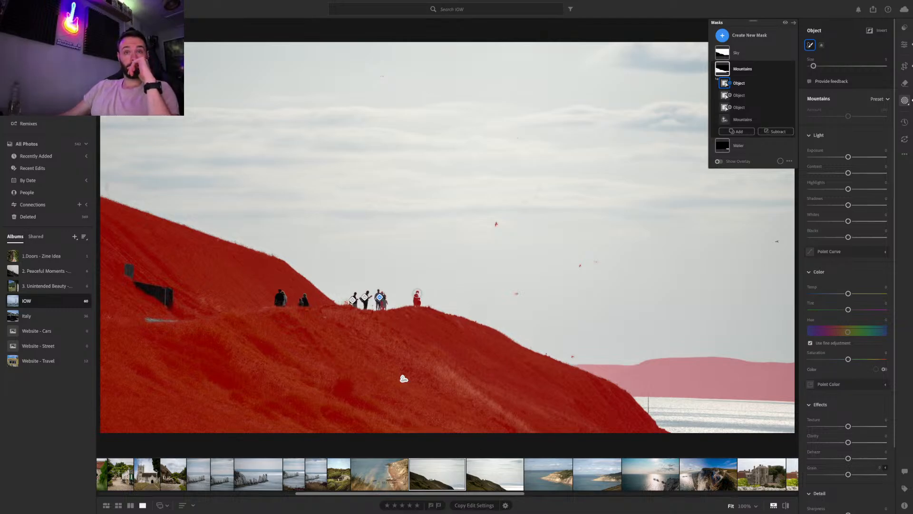
left_click_drag(417, 291, 417, 302)
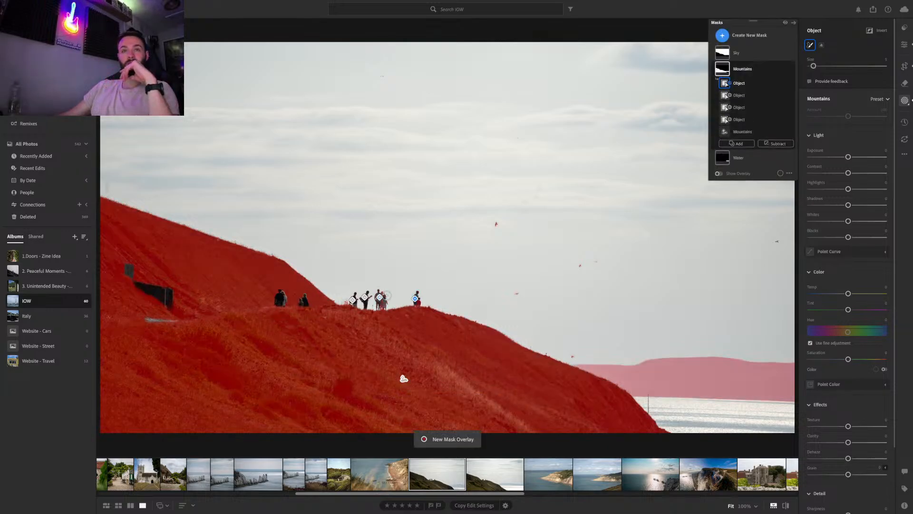
left_click_drag(384, 293, 385, 311)
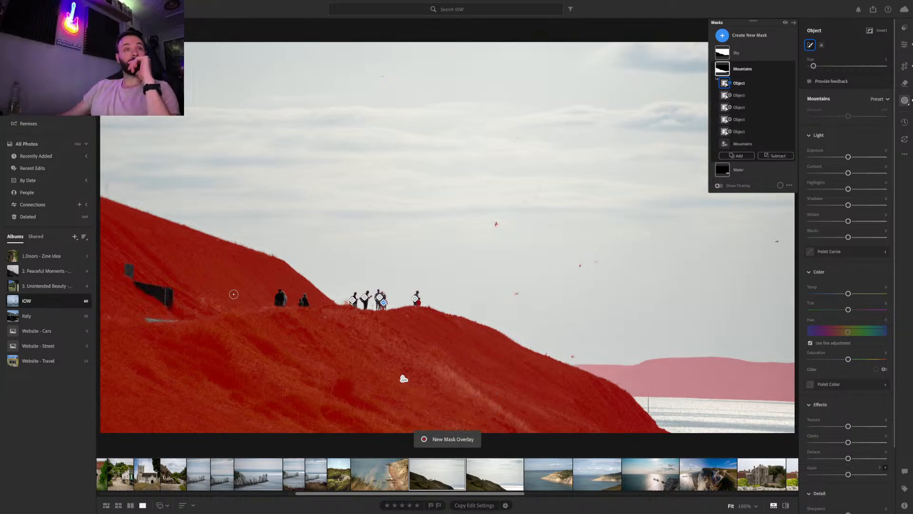
Add the dark structures on the hillside and the pale path below them to the mountains mask using object selection
left_click(751, 157)
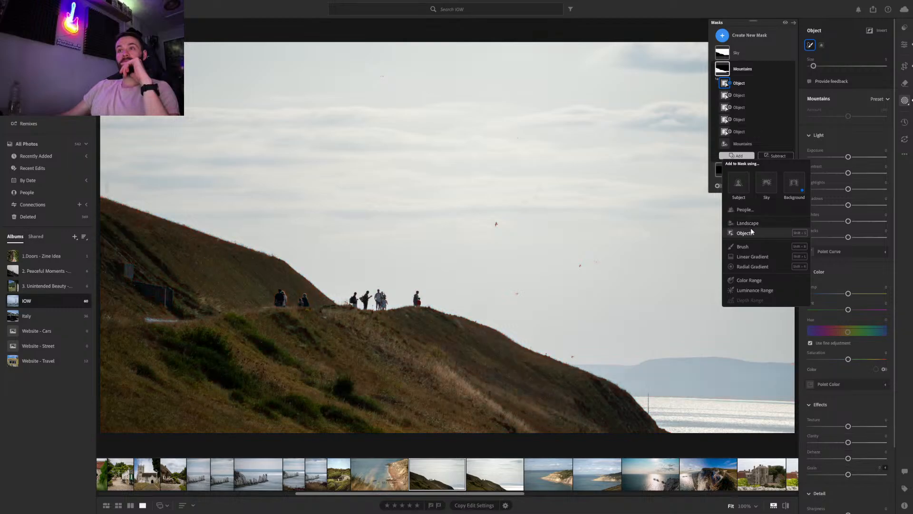
left_click(751, 233)
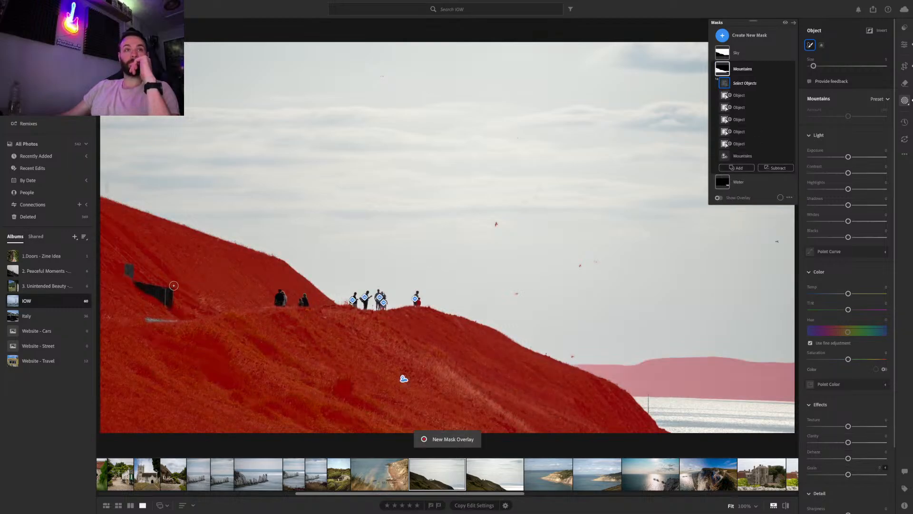
scroll(158, 278, "up", 4)
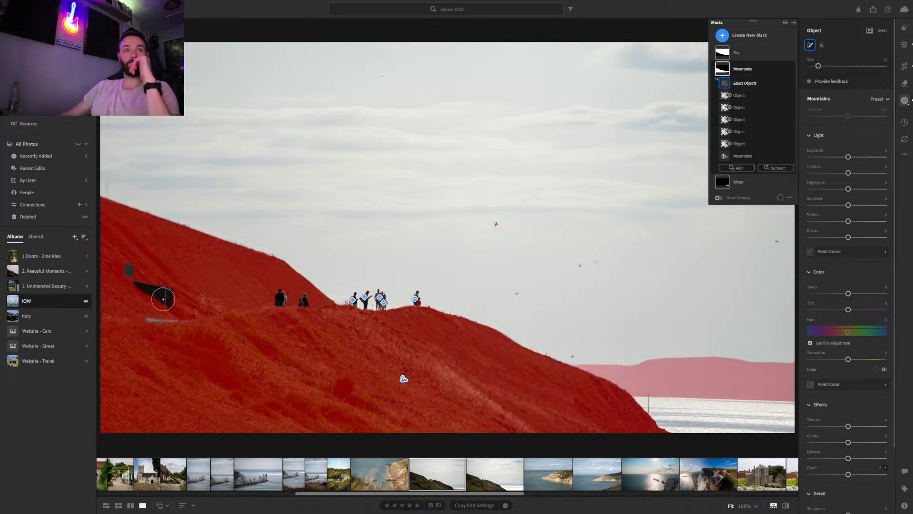
mouse_move(150, 318)
left_mouse_down()
mouse_move(173, 300)
mouse_move(143, 288)
mouse_move(126, 266)
left_mouse_up()
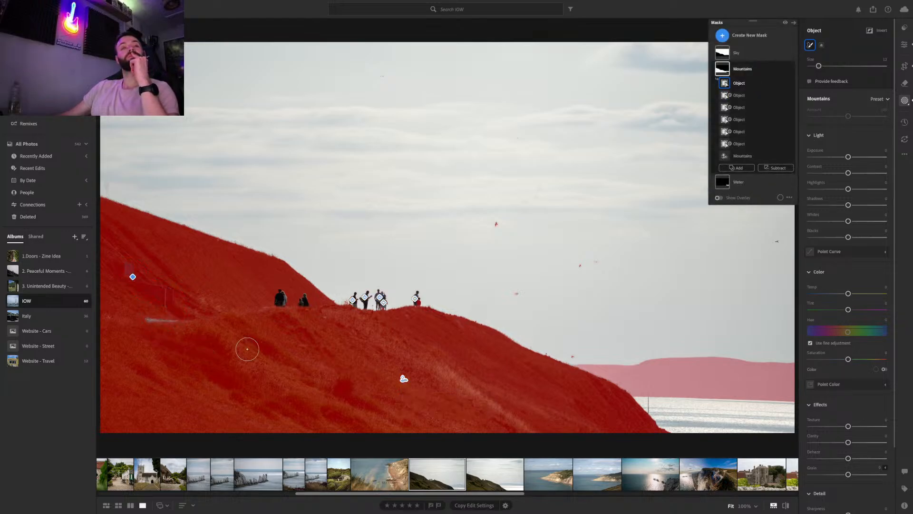
left_click_drag(144, 322, 184, 321)
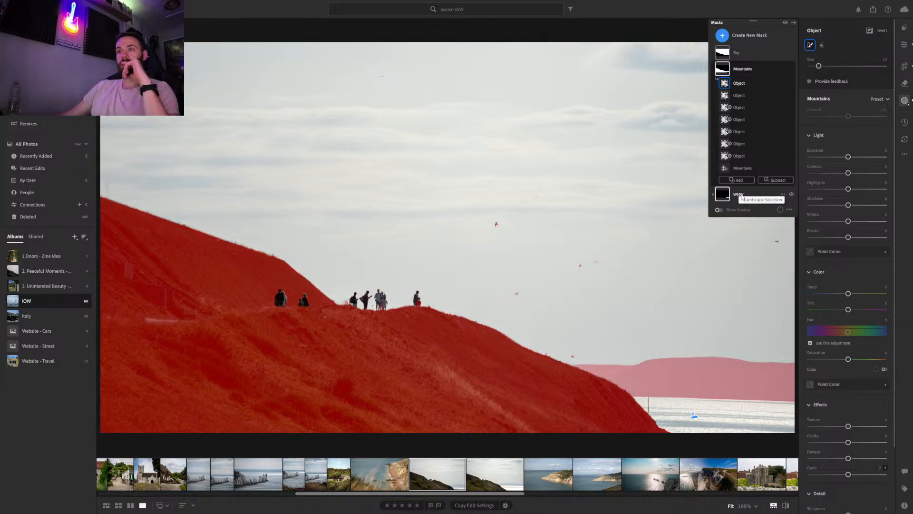
In the sky mask, lower Highlights to about -12 and raise Dehaze to about 6
left_click(741, 54)
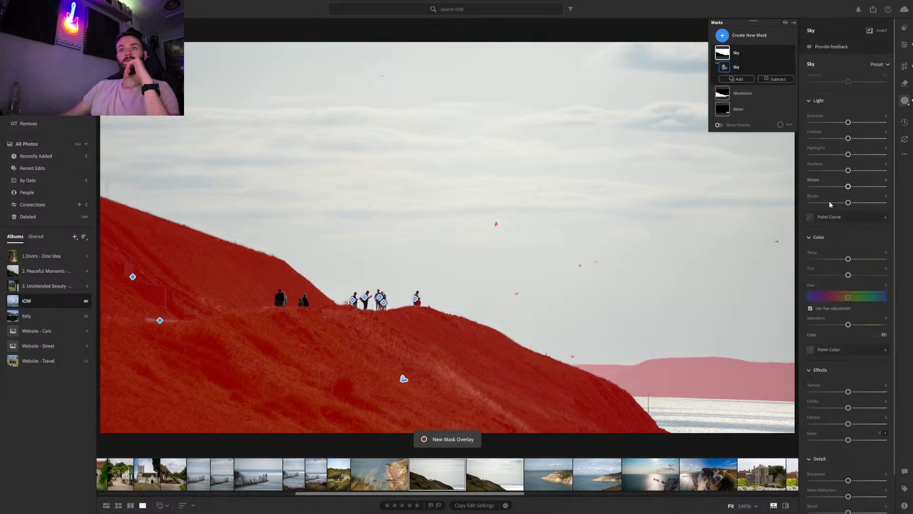
scroll(849, 310, "down", 2)
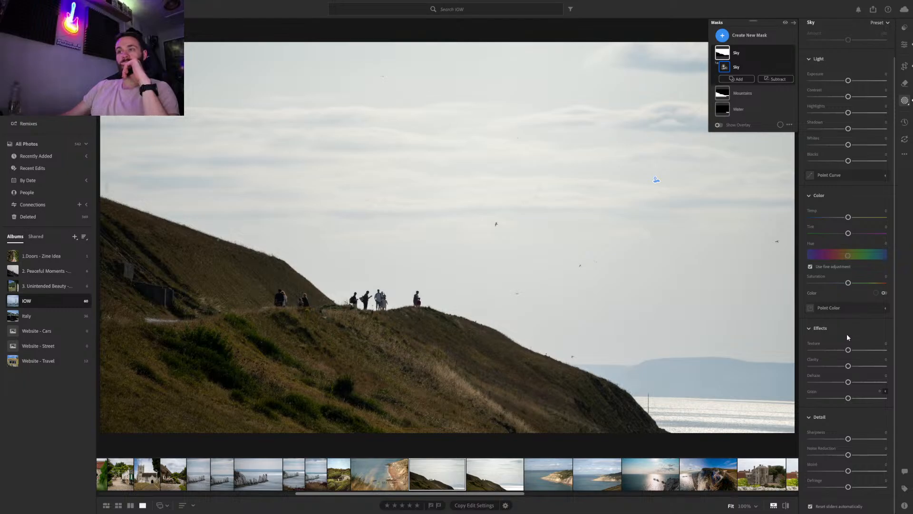
left_click_drag(848, 113, 843, 113)
mouse_move(848, 383)
left_mouse_down()
mouse_move(816, 383)
mouse_move(853, 382)
left_mouse_up()
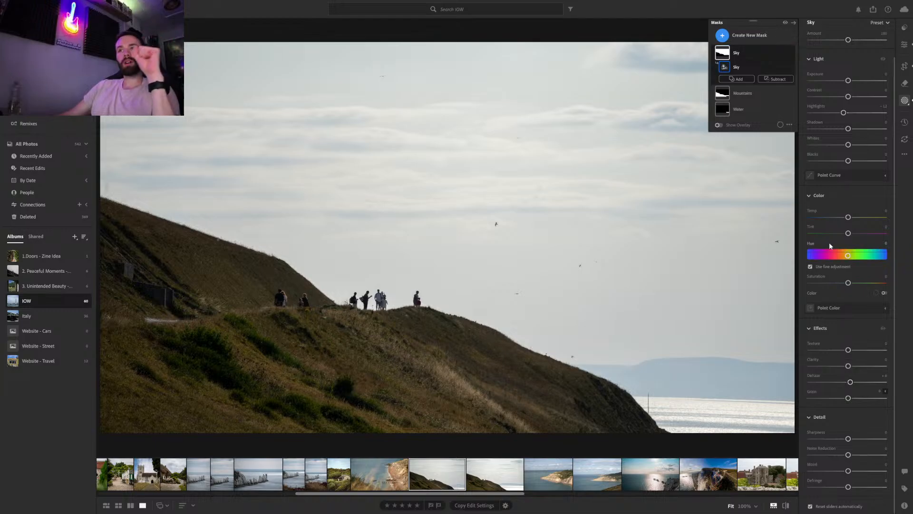
Lower the sky mask's Highlights to about -16 and Temp to about -2, comparing the result with the original photo
left_click(845, 113)
left_click_drag(846, 114, 845, 114)
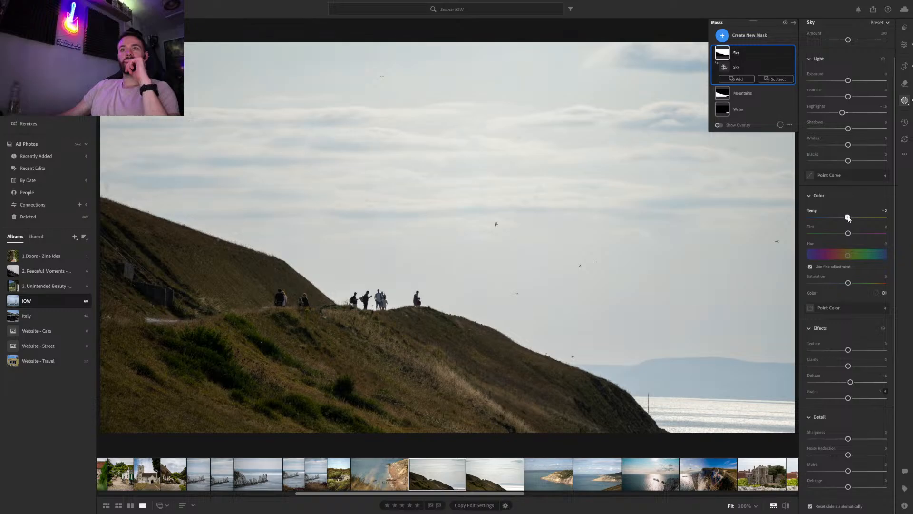
left_click(788, 505)
left_click(787, 505)
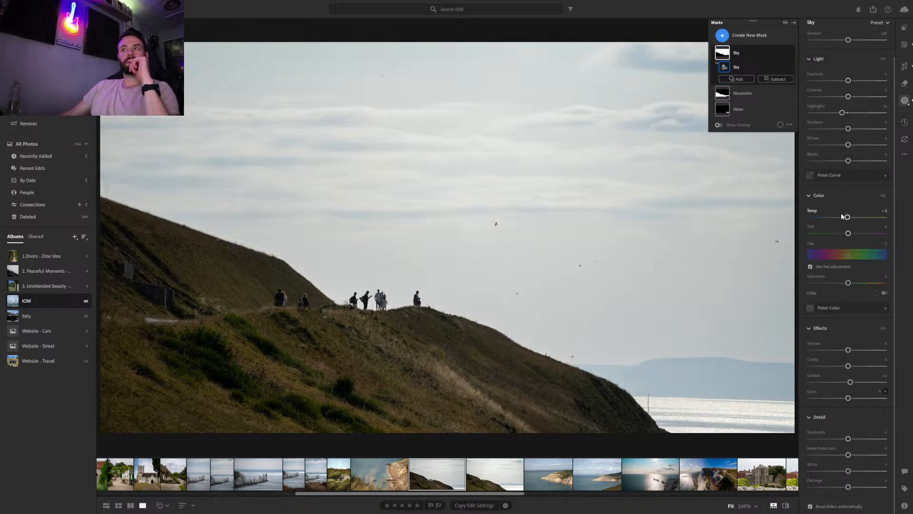
double_click(842, 217)
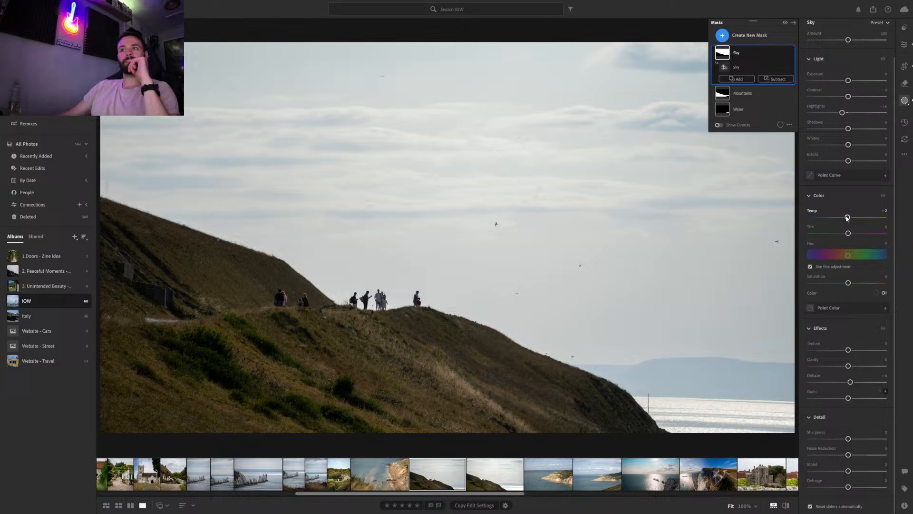
Preview the presets in the 1.Film Presets and 2.Cinematic groups on the hillside photo with walkers
left_click(904, 27)
left_click(905, 27)
key("shift+p")
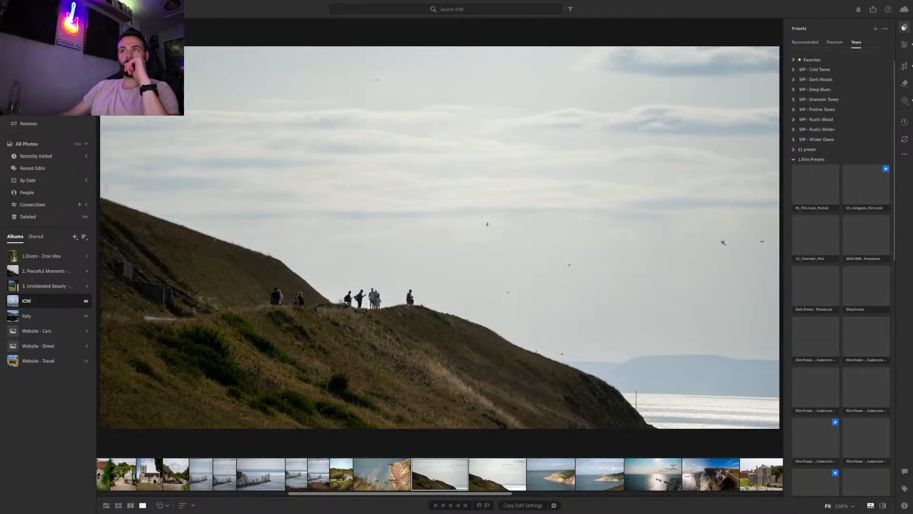
scroll(786, 345, "down", 3)
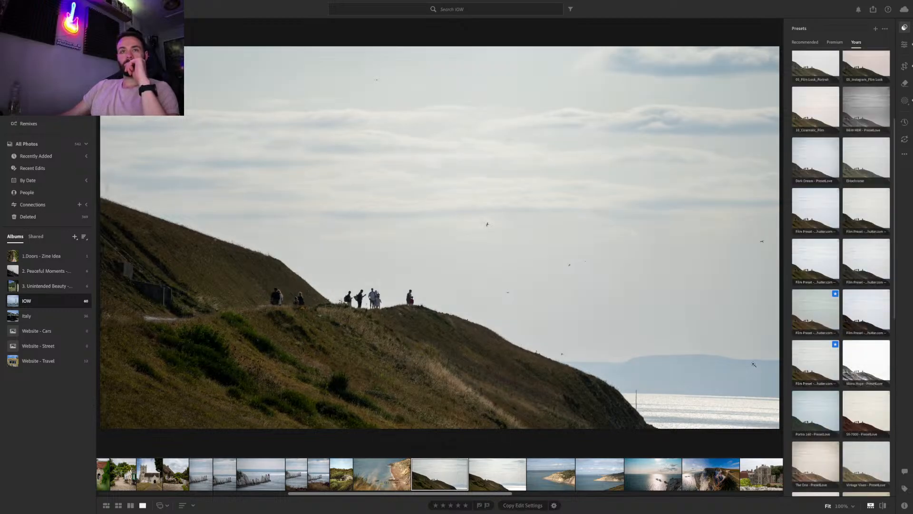
scroll(819, 360, "down", 2)
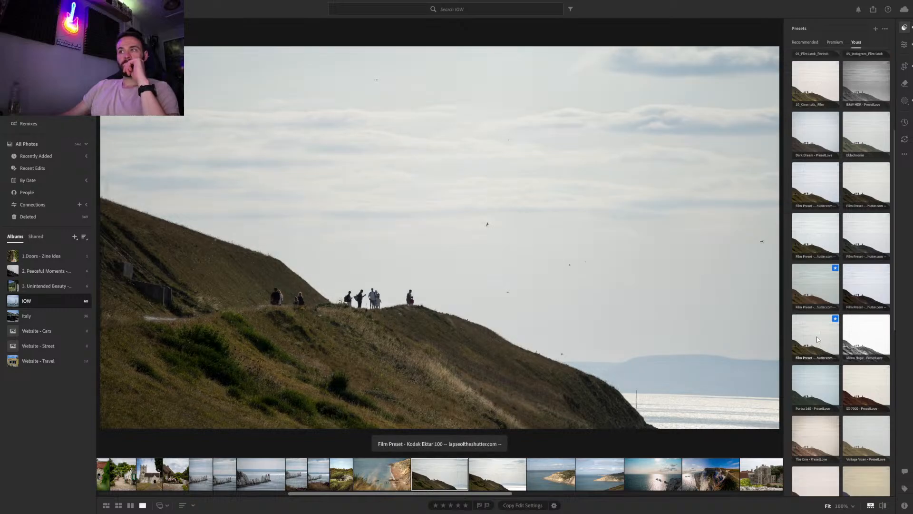
scroll(819, 316, "down", 5)
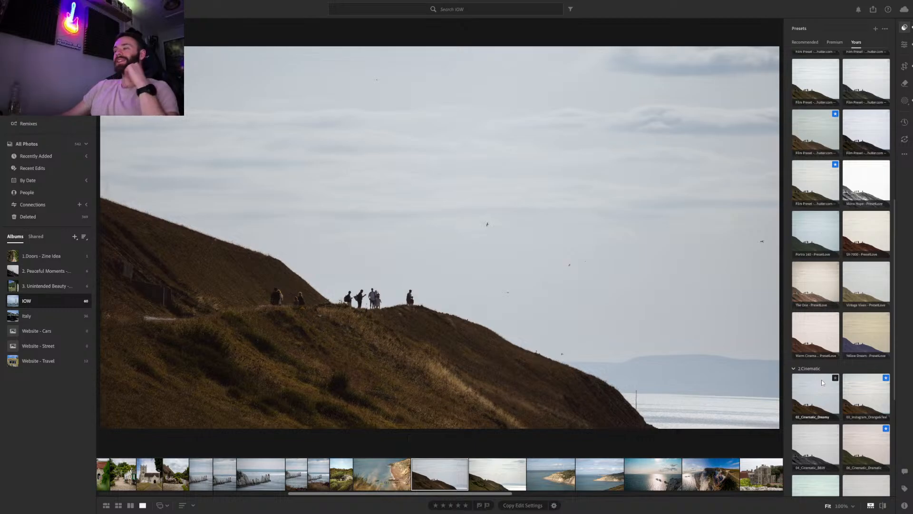
scroll(822, 382, "down", 3)
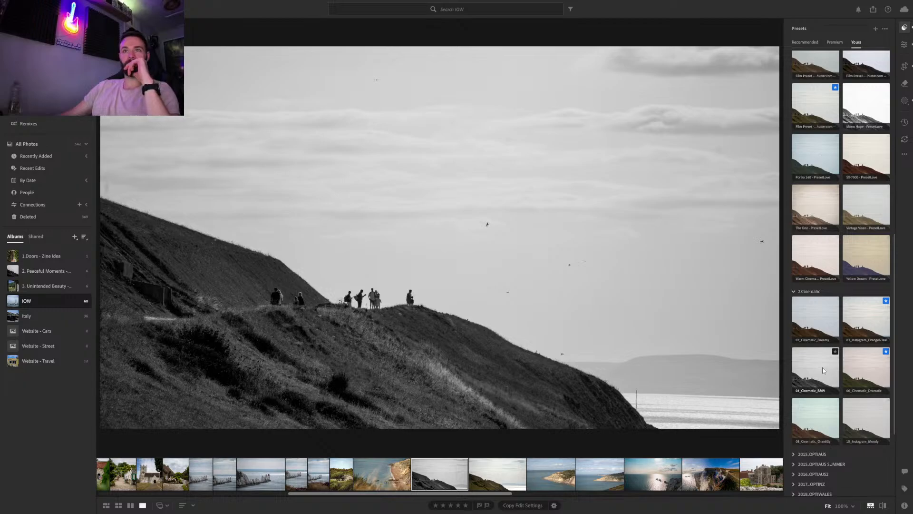
left_click(820, 411)
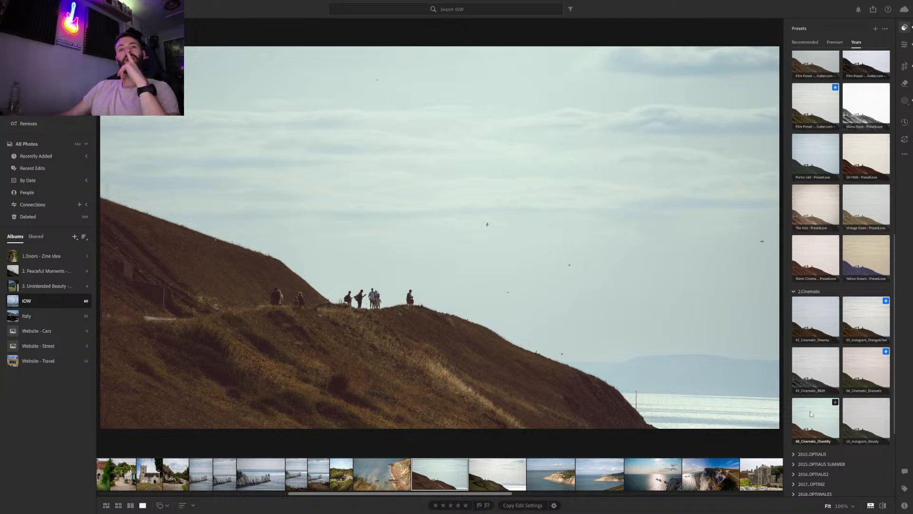
Open the neighbouring hillside photo and apply the 04_Cinematic_B&W preset to it
left_click(505, 471)
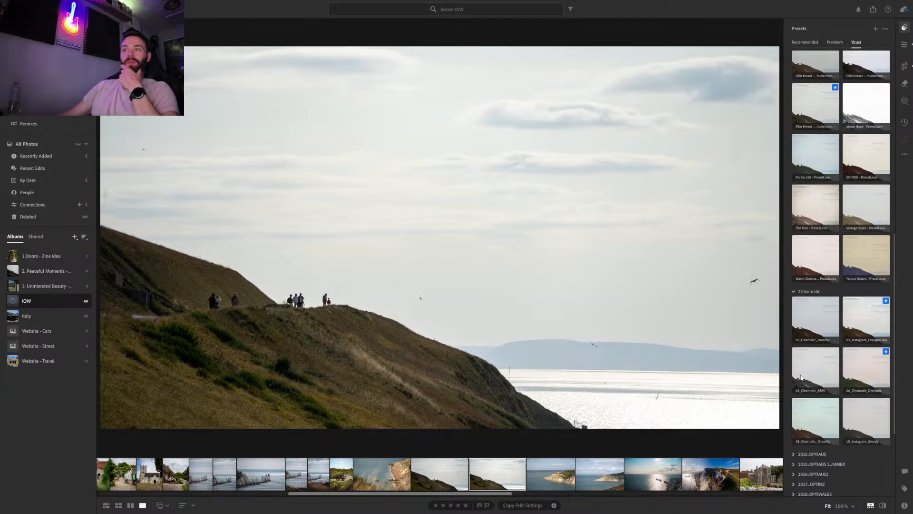
mouse_move(805, 377)
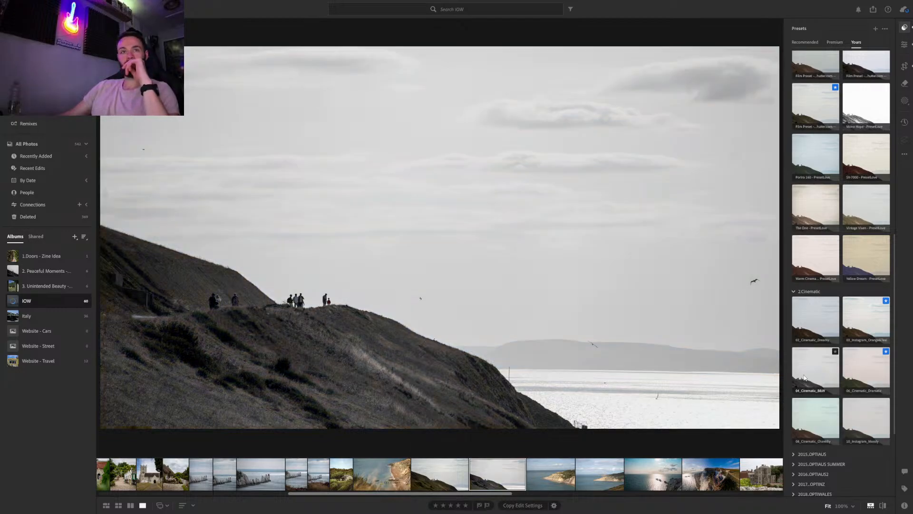
left_click(804, 377)
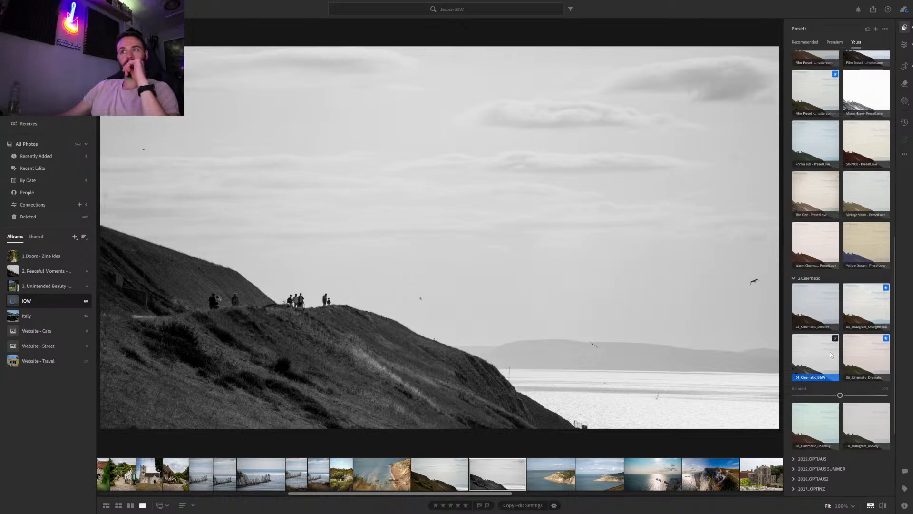
Preview B&W HDR - PresetLove on both hillside photos and compare other film presets on the neighbouring one
scroll(829, 352, "up", 7)
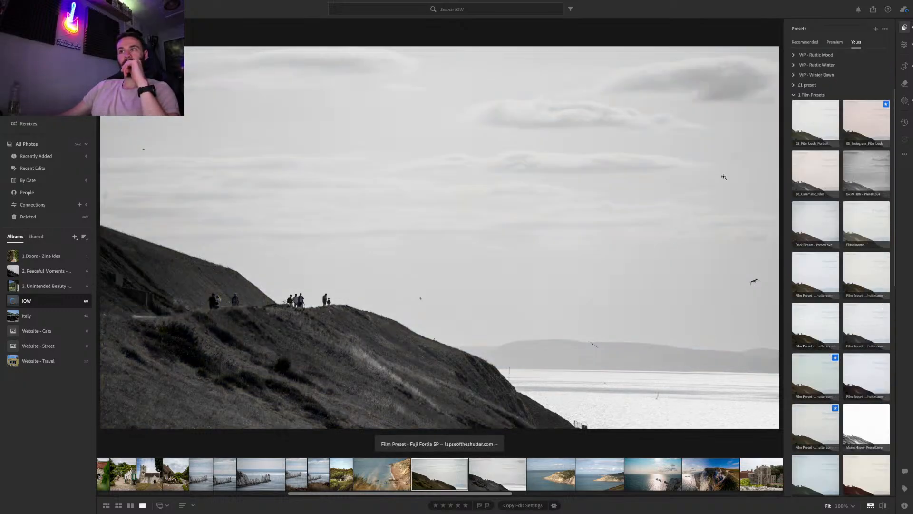
left_click(868, 176)
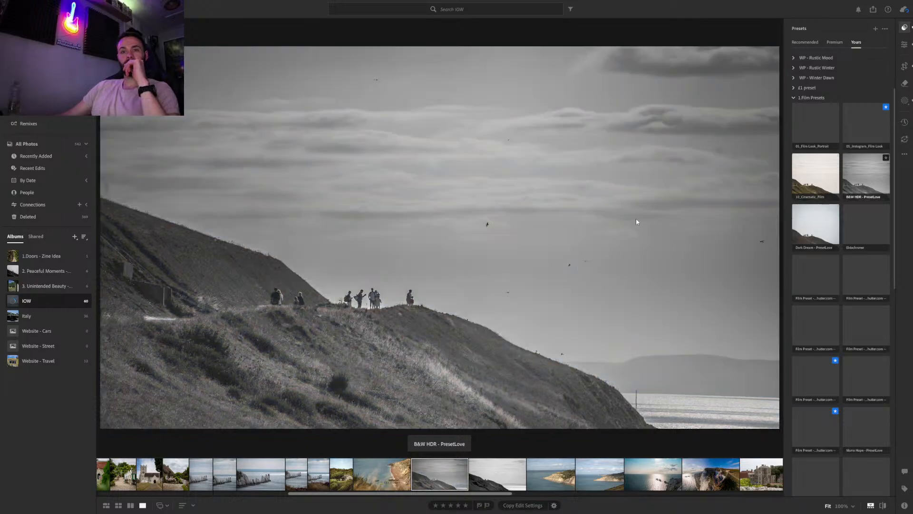
left_click(513, 464)
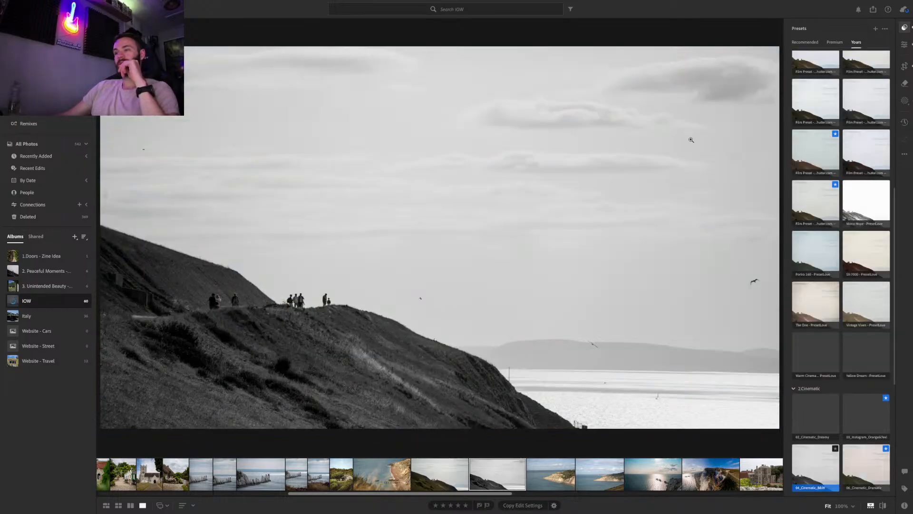
scroll(866, 204, "up", 3)
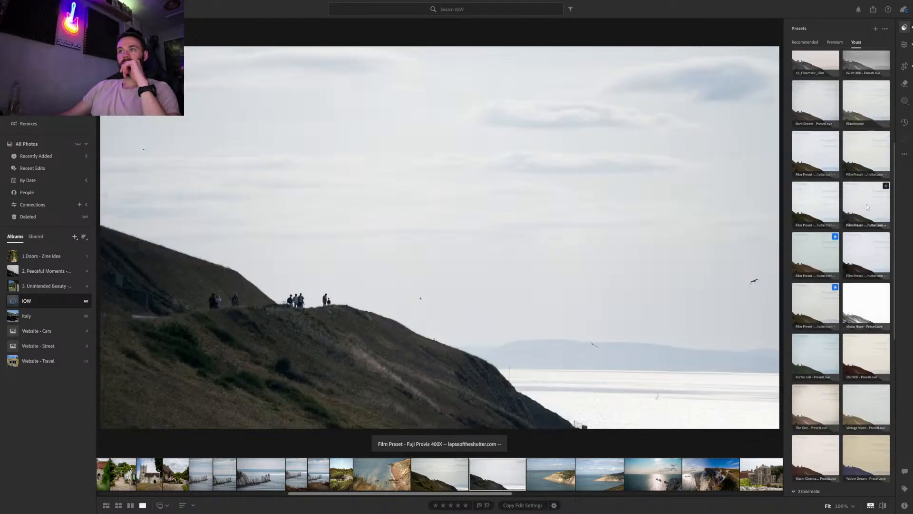
scroll(867, 204, "up", 1)
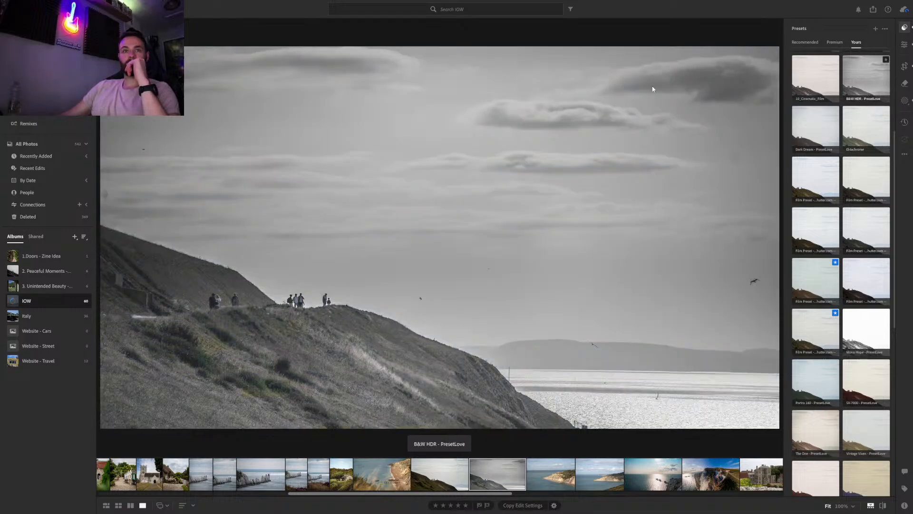
scroll(799, 312, "down", 8)
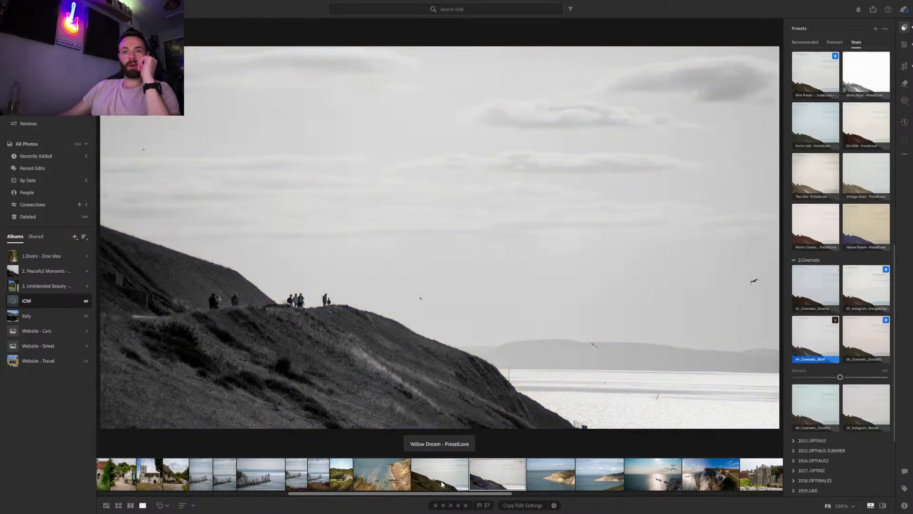
Return to the first hillside photo, apply the teal-tinted preset from the 2.Cinematic group and reduce its Amount to about 73
left_click(441, 480)
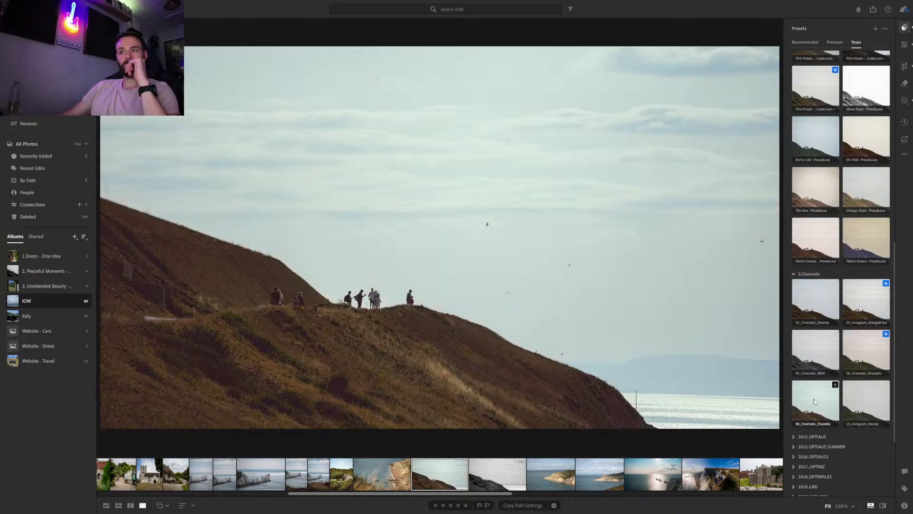
left_click(814, 403)
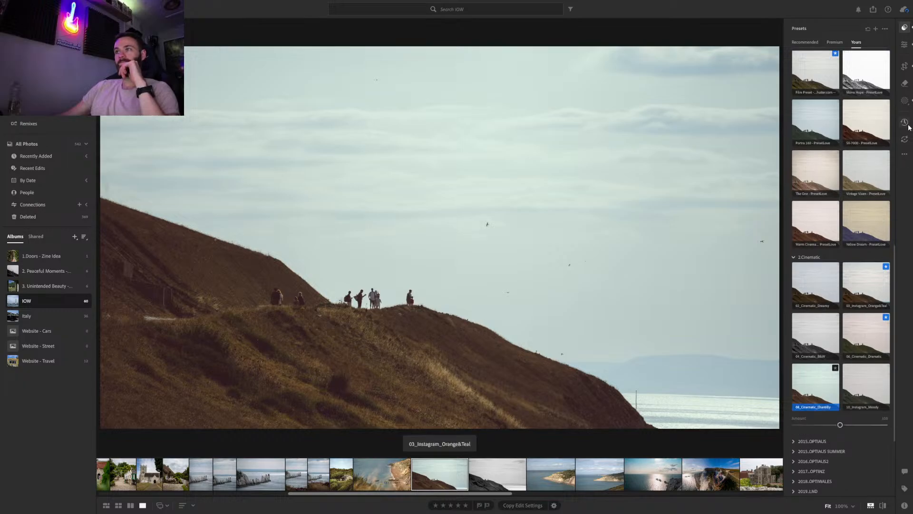
left_click(904, 44)
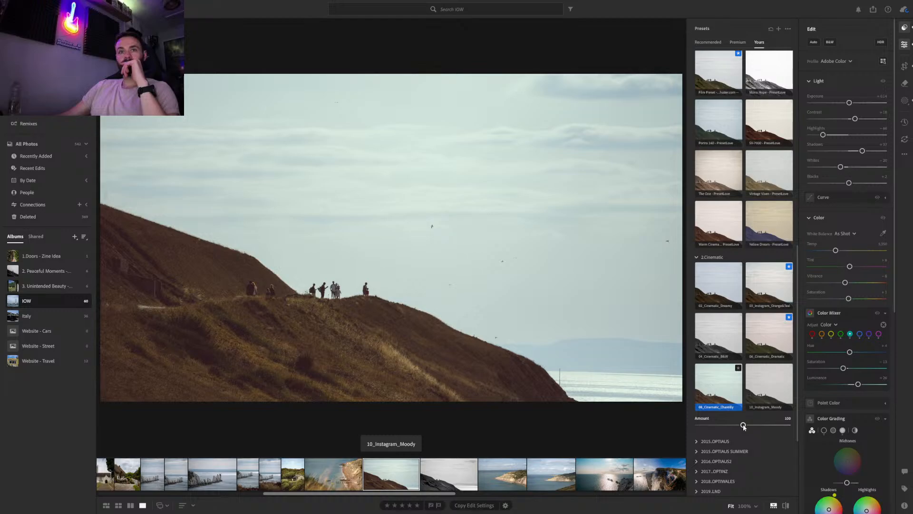
left_click_drag(744, 425, 732, 428)
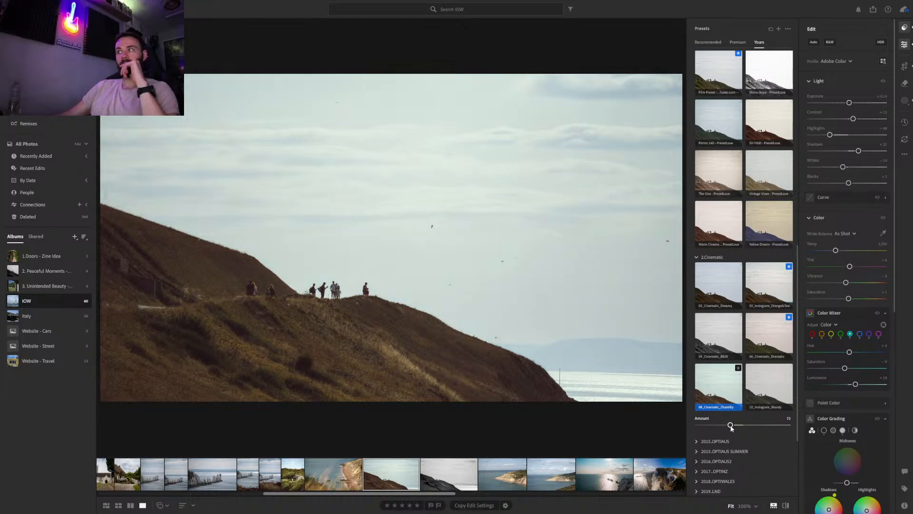
In the mountains mask, raise Dehaze to about 6, Clarity to about 7 and Highlights to about 11
left_click(905, 99)
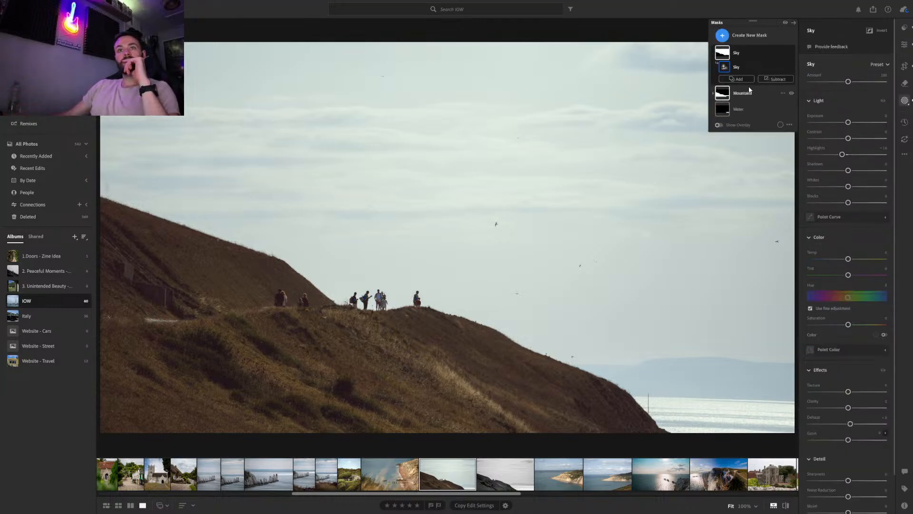
left_click(750, 90)
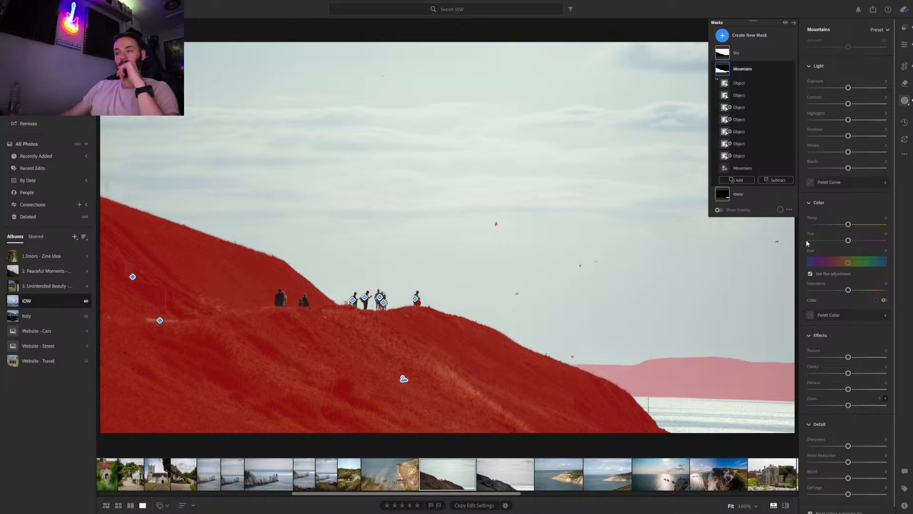
left_click_drag(849, 390, 851, 389)
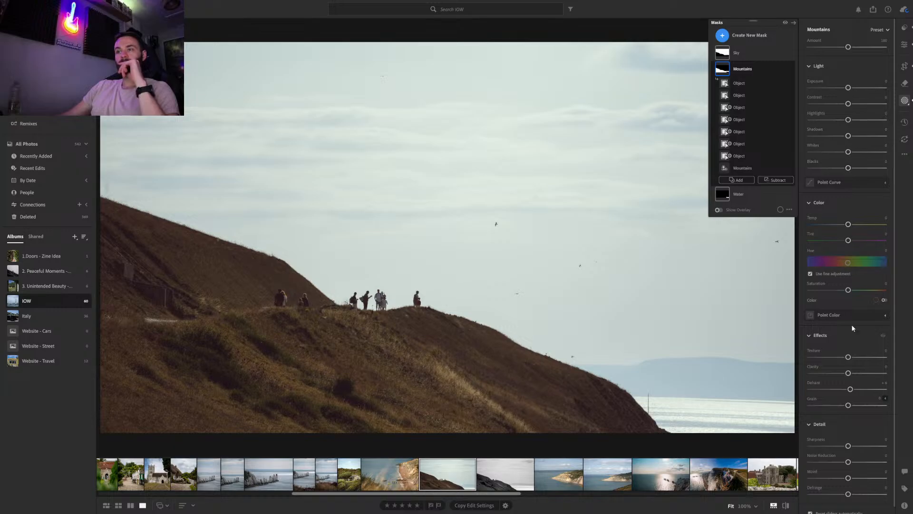
left_click_drag(850, 373, 851, 374)
left_click_drag(849, 373, 851, 373)
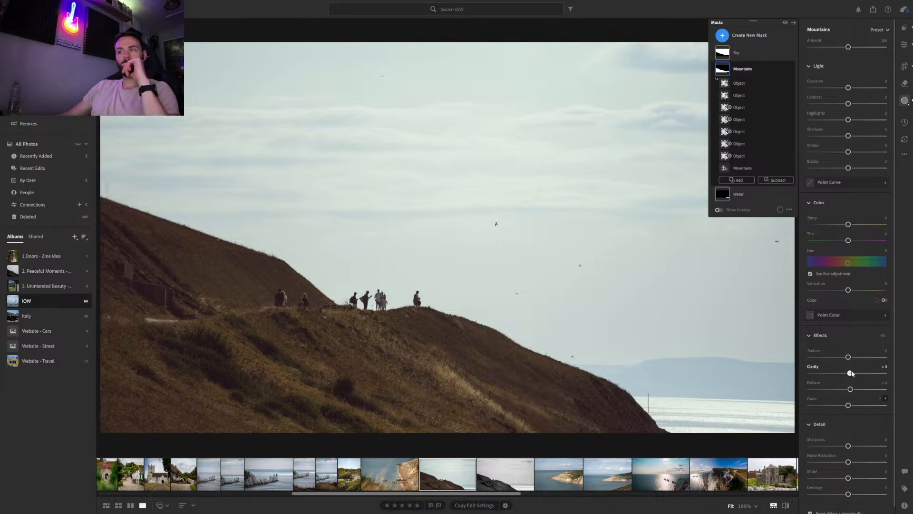
left_click_drag(848, 120, 851, 120)
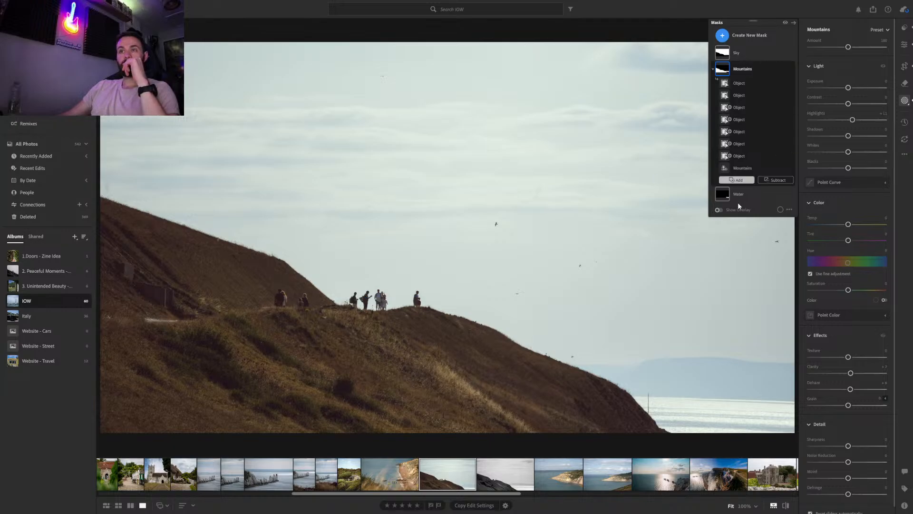
Lower the Highlights of the sky mask to about -50
left_click(736, 52)
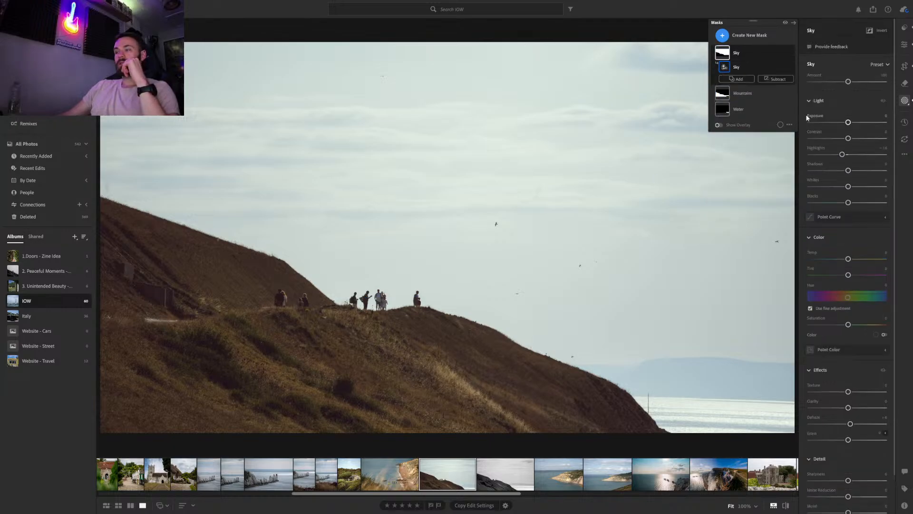
left_click_drag(842, 159, 731, 144)
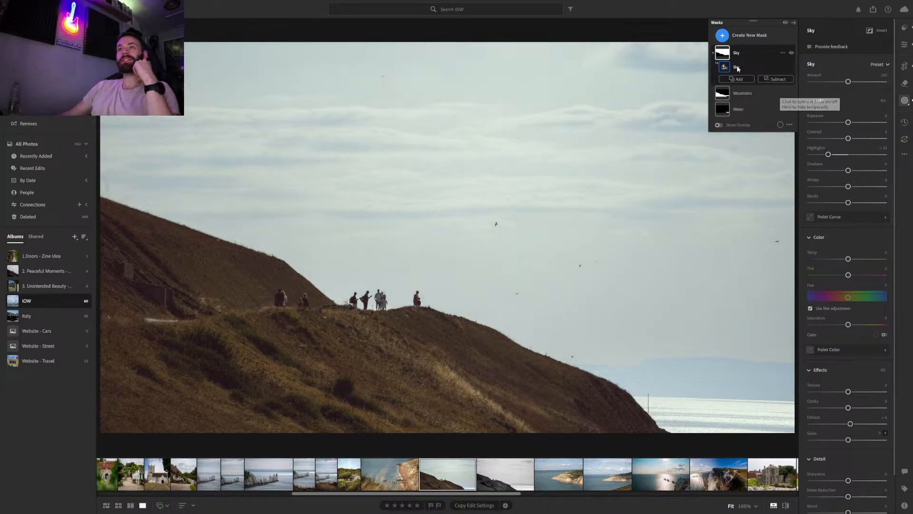
In the water mask, lower Whites to about -23 and Temp to about -5
left_click(743, 109)
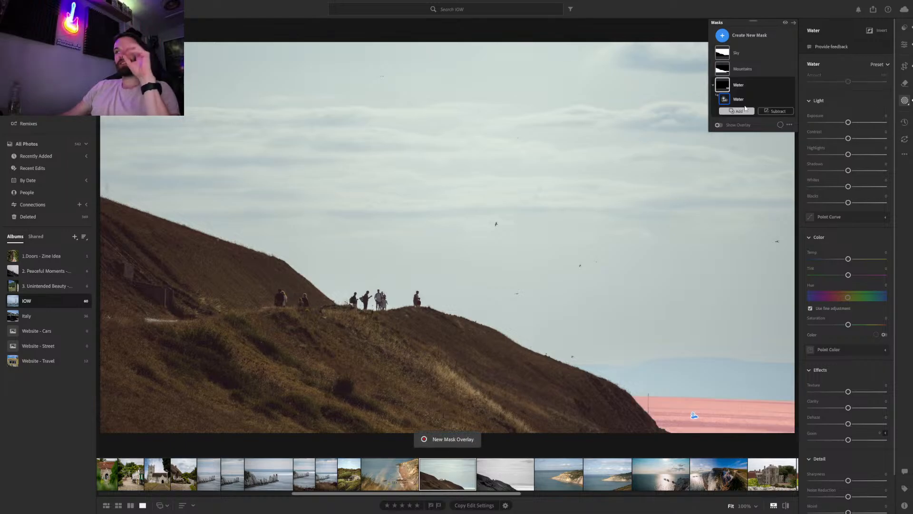
left_click(744, 108)
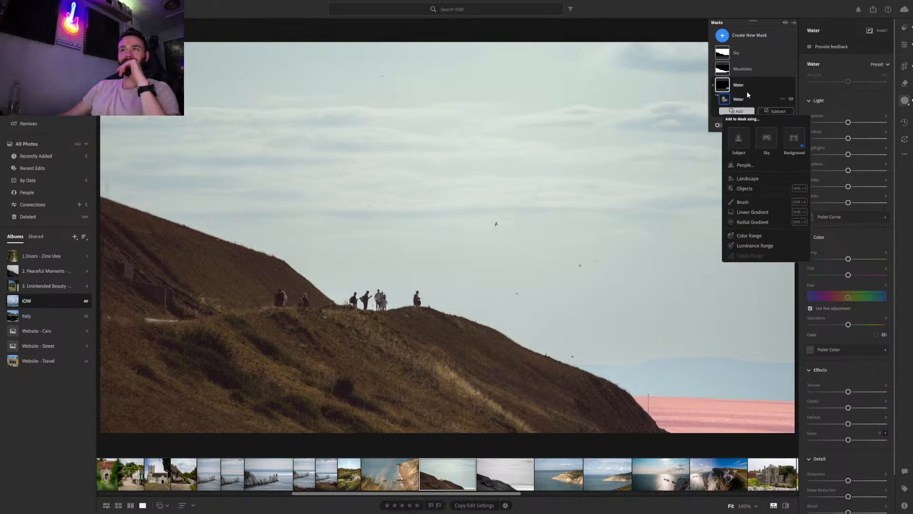
left_click(747, 88)
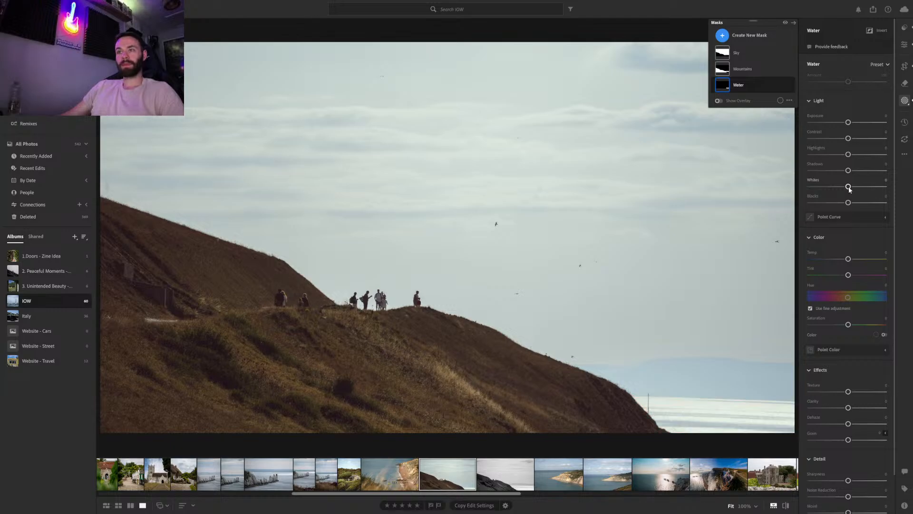
mouse_move(849, 189)
left_mouse_down()
mouse_move(827, 185)
mouse_move(840, 188)
left_mouse_up()
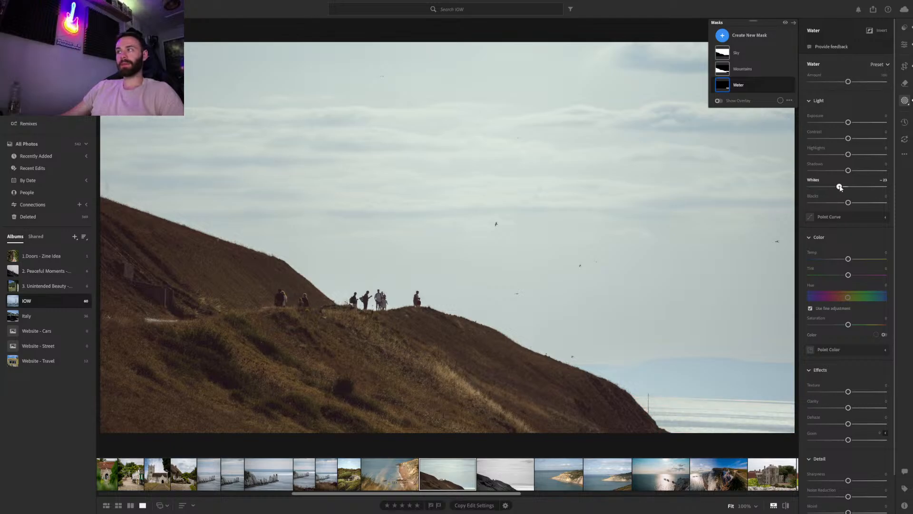
left_click_drag(849, 424, 848, 425)
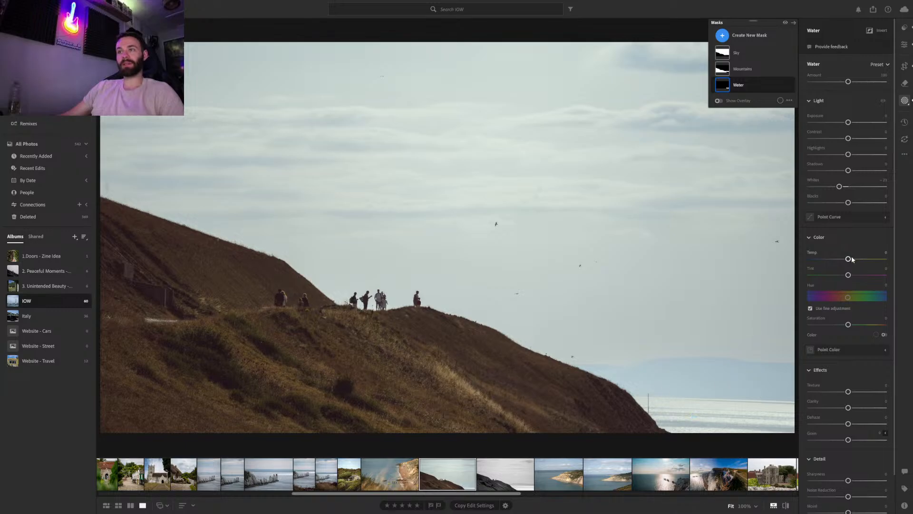
mouse_move(842, 261)
left_mouse_down()
mouse_move(796, 262)
mouse_move(846, 262)
left_mouse_up()
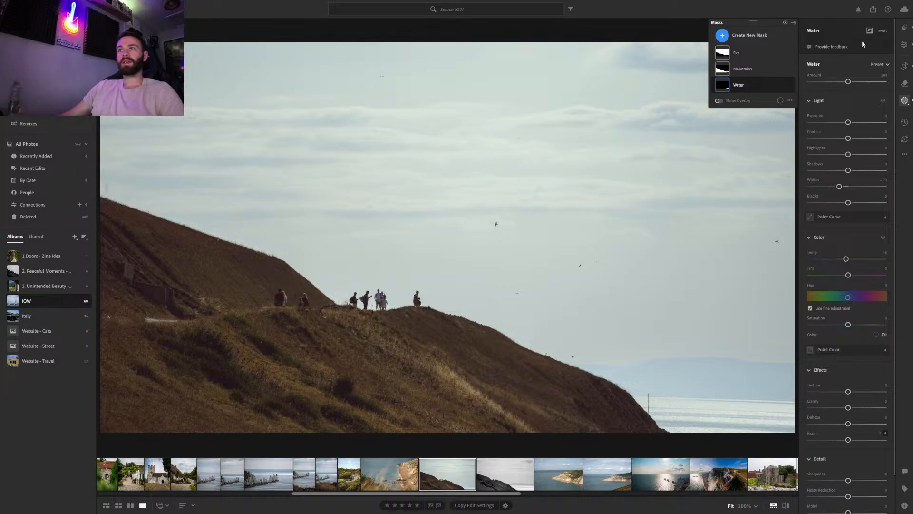
Create a new object mask with a small brush size, selecting the walker furthest along the ridge toward the sea
left_click(767, 35)
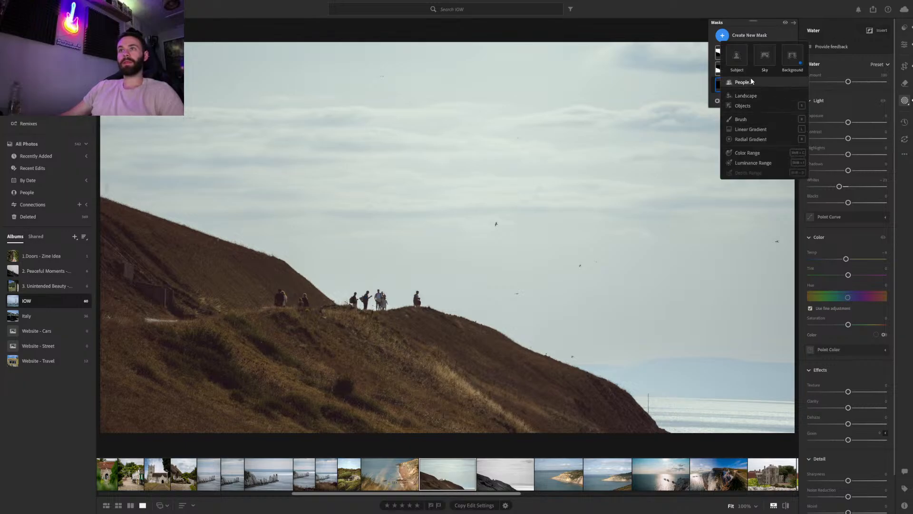
left_click(748, 118)
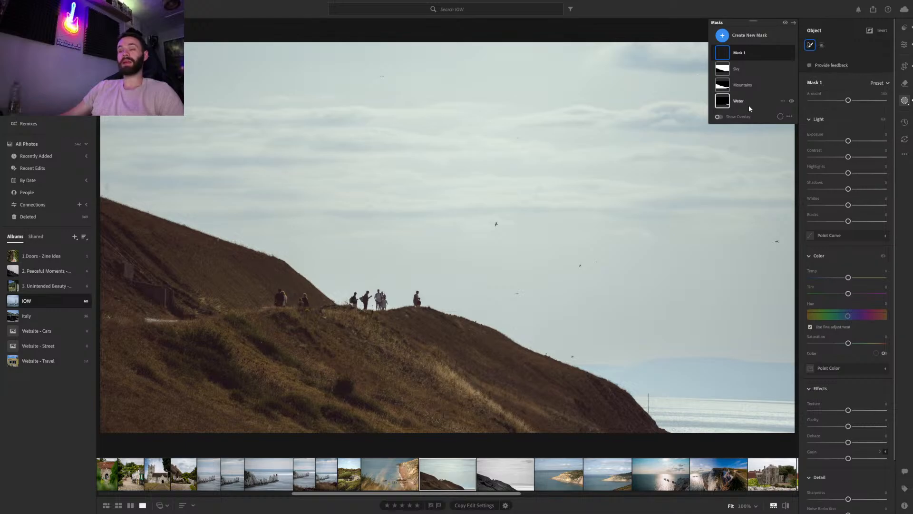
key("bracketleft")
key("bracketleft")
key("bracketleft")
key("bracketleft")
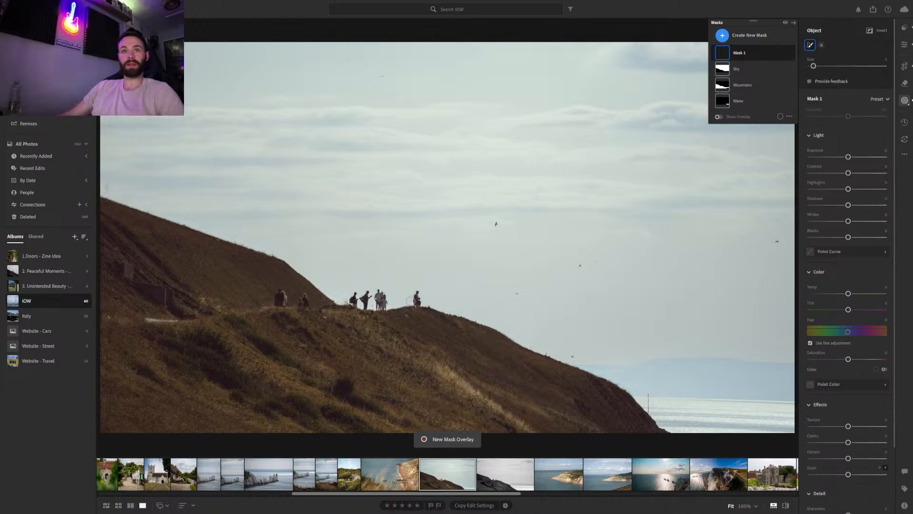
left_click(417, 295)
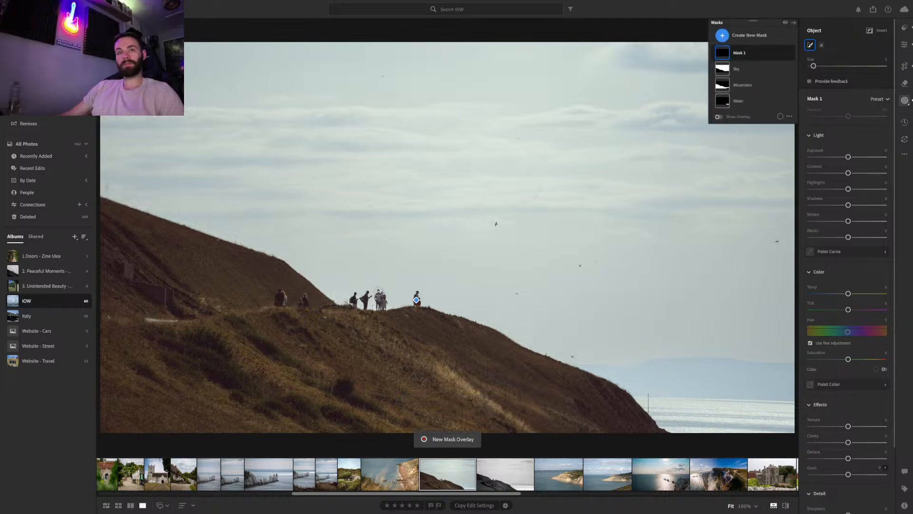
Add the remaining groups of walkers along the ridge to the same object mask
mouse_move(379, 291)
left_mouse_down()
mouse_move(381, 306)
mouse_move(383, 297)
left_mouse_up()
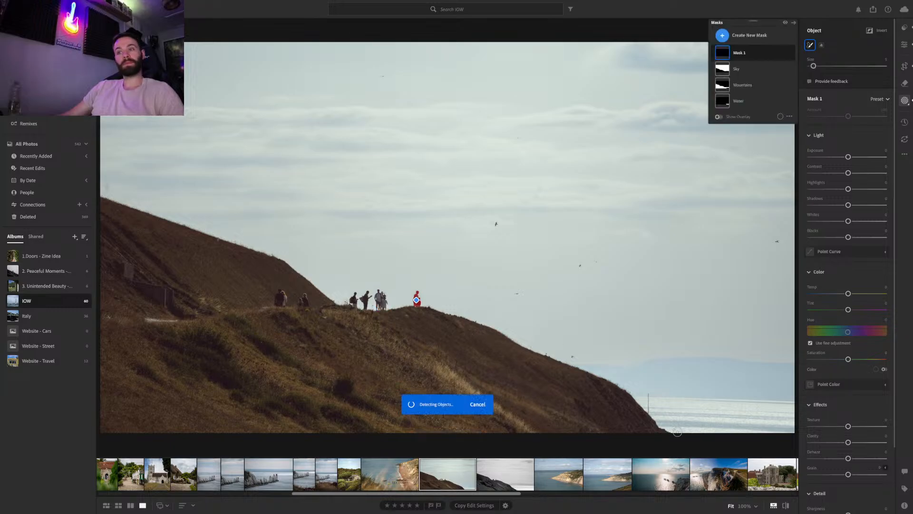
left_click(380, 298)
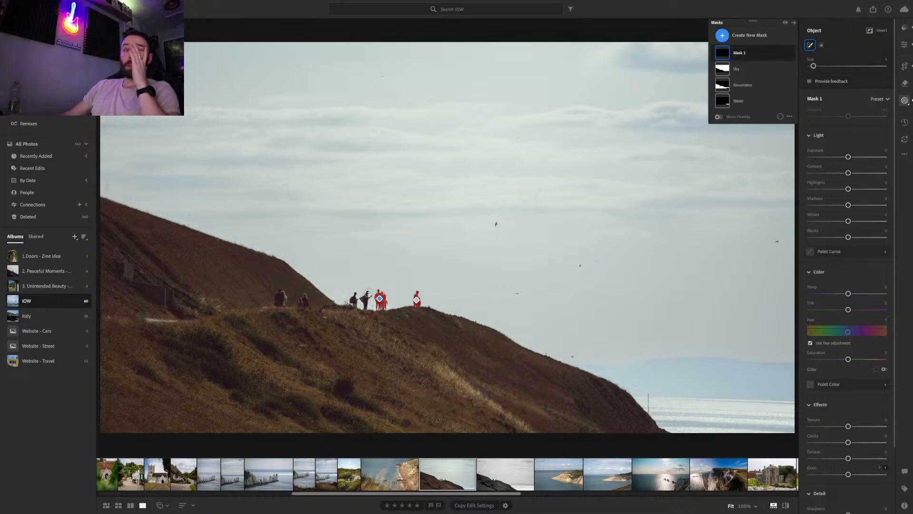
left_click(365, 300)
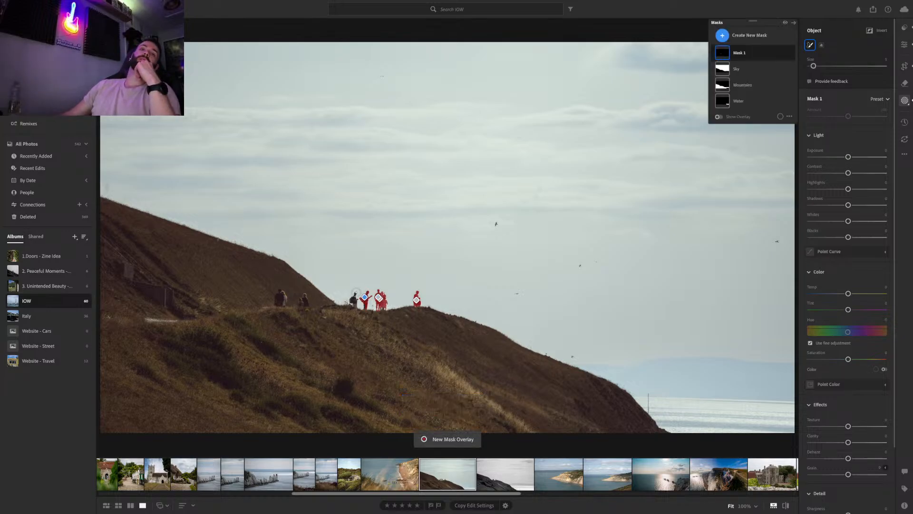
left_click_drag(355, 292, 358, 306)
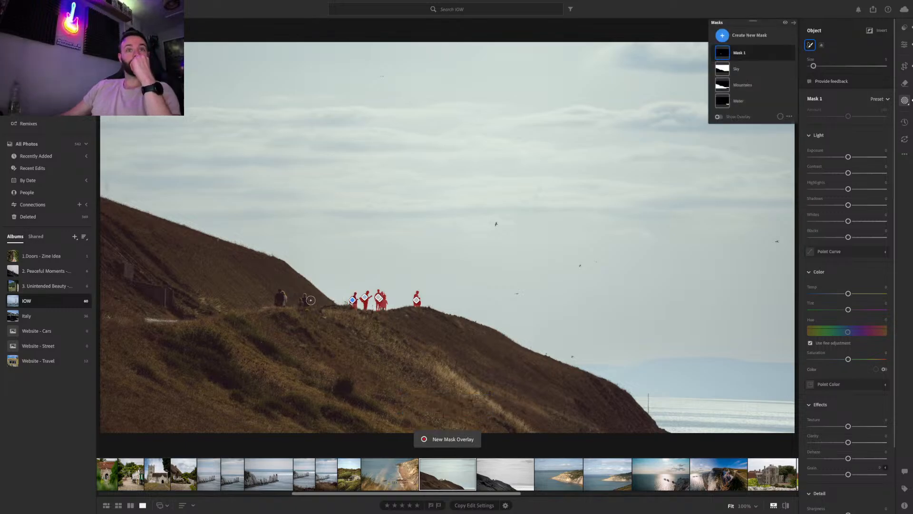
left_click_drag(305, 297, 308, 306)
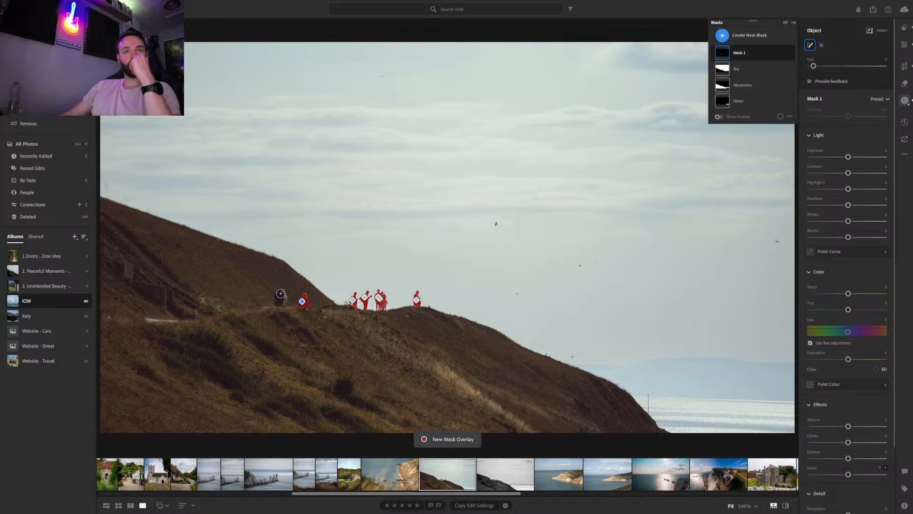
left_click_drag(280, 293, 284, 301)
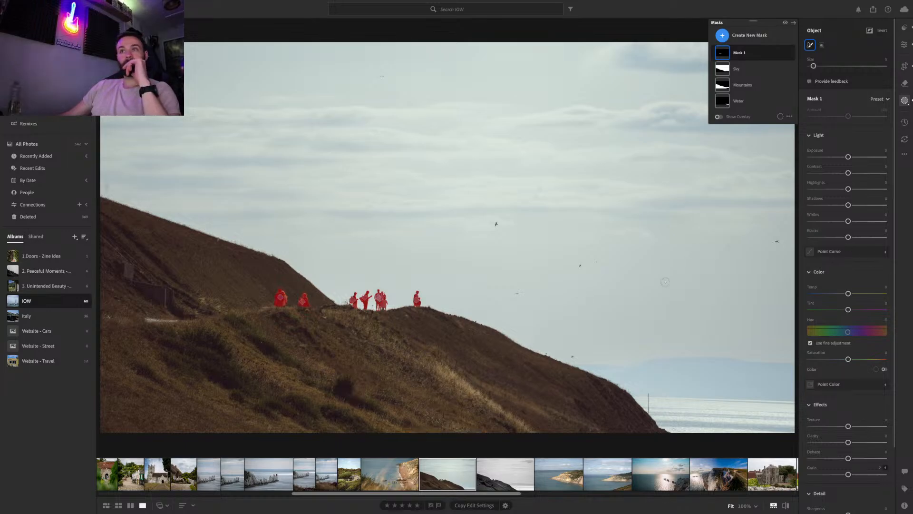
View the walkers at 100% and raise their object mask's Shadows to about 7 and Saturation to about 11
left_click(905, 43)
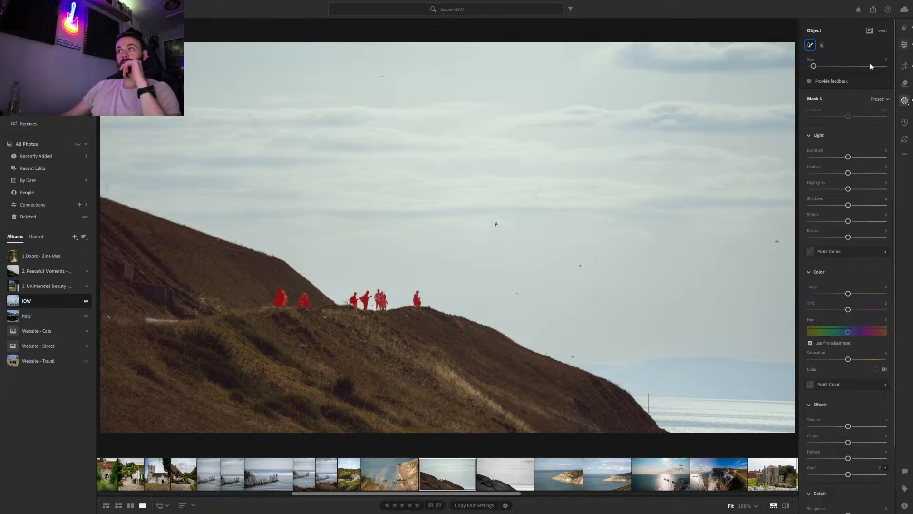
left_click(394, 303)
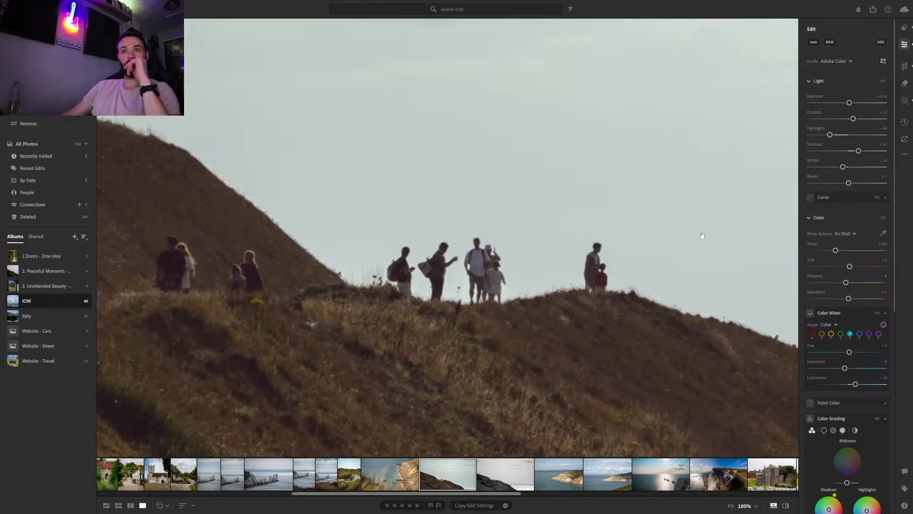
left_click(908, 103)
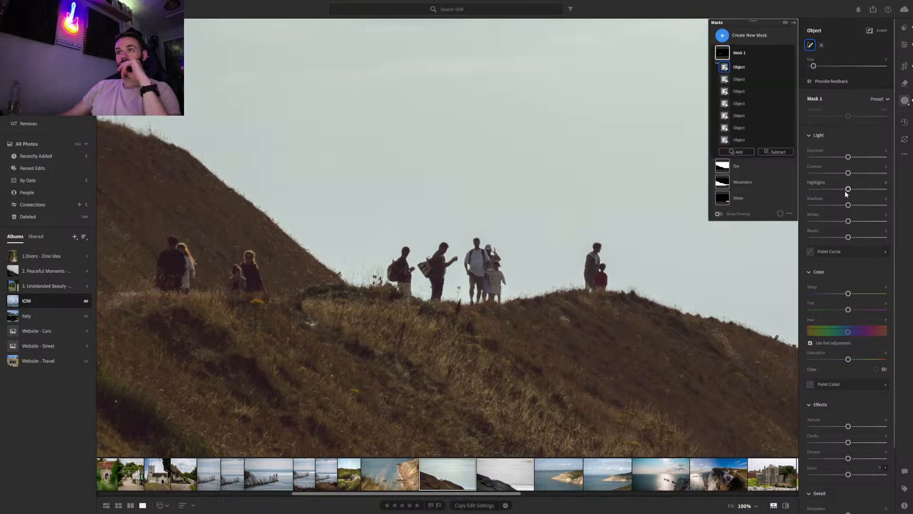
mouse_move(847, 189)
left_mouse_down()
mouse_move(810, 189)
mouse_move(848, 189)
left_mouse_up()
scroll(862, 291, "down", 1)
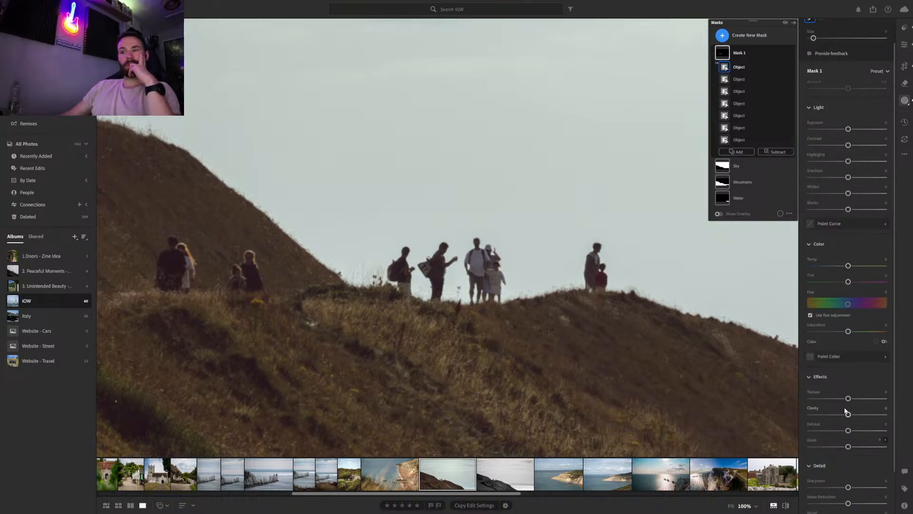
left_click_drag(849, 415, 849, 415)
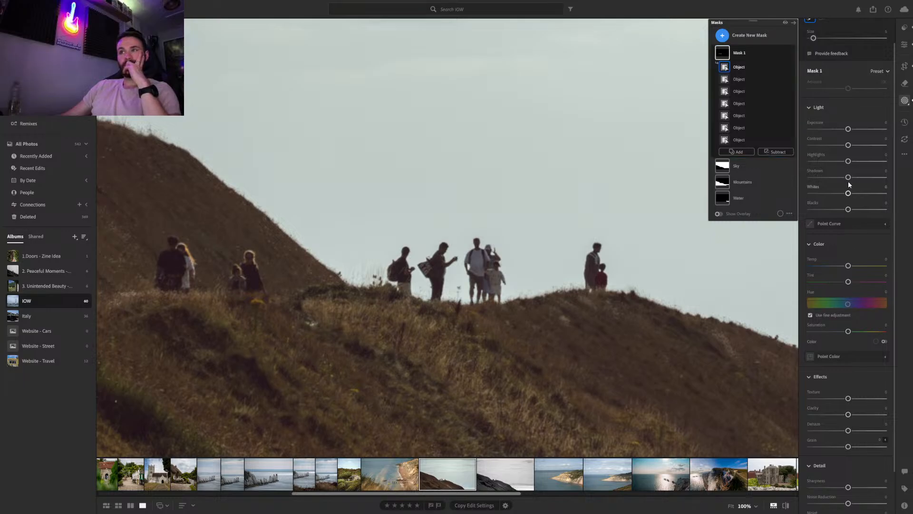
left_click_drag(848, 178, 851, 178)
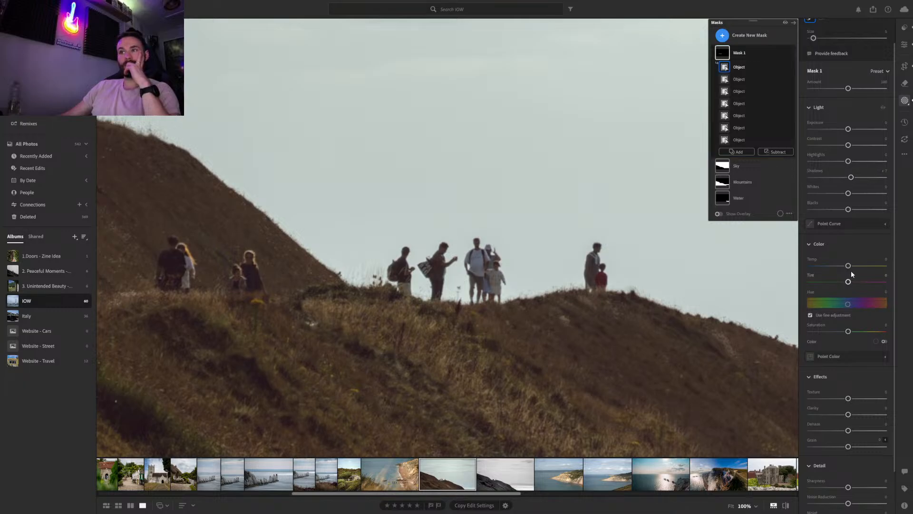
left_click_drag(848, 331, 852, 332)
Raise the walkers mask's Texture to about 24 and Sharpness to about 9
mouse_move(848, 398)
left_mouse_down()
mouse_move(881, 399)
mouse_move(857, 398)
left_mouse_up()
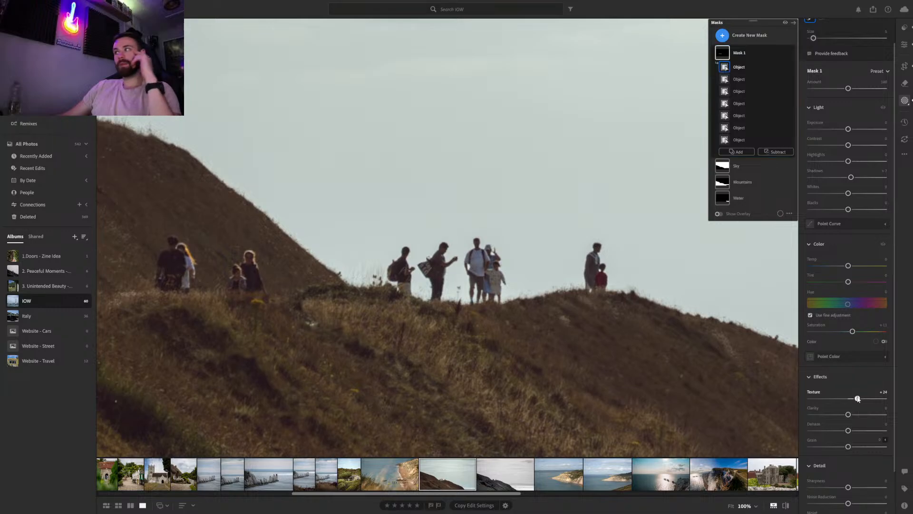
scroll(855, 428, "down", 1)
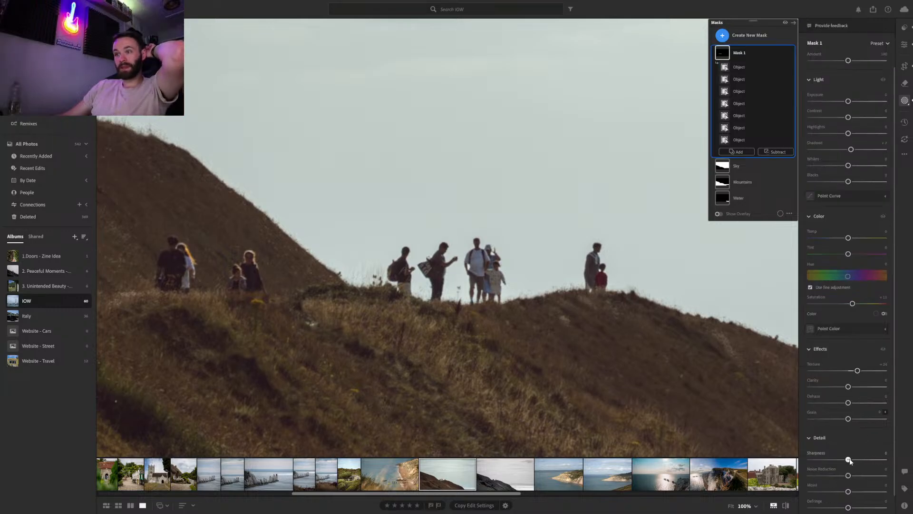
left_click_drag(849, 460, 852, 460)
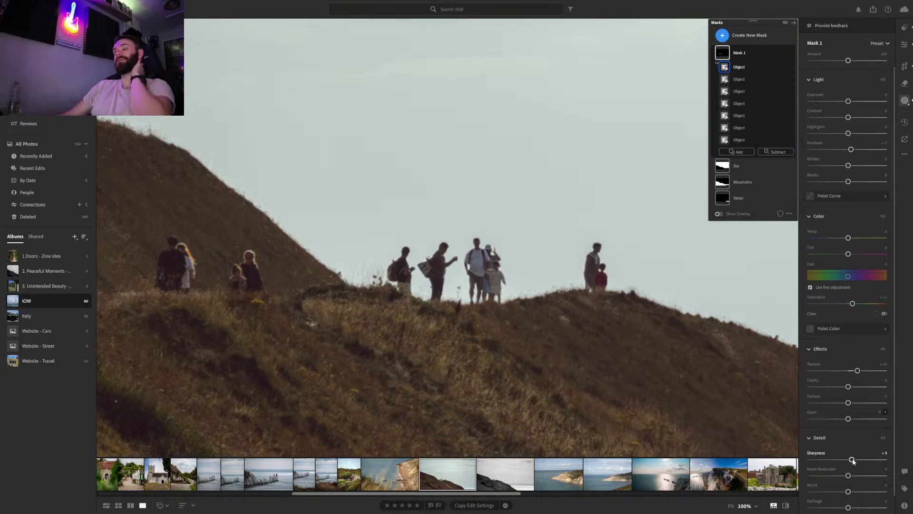
Compare the close-up of the walkers with the original photo and with their object mask switched off and on
left_click(907, 47)
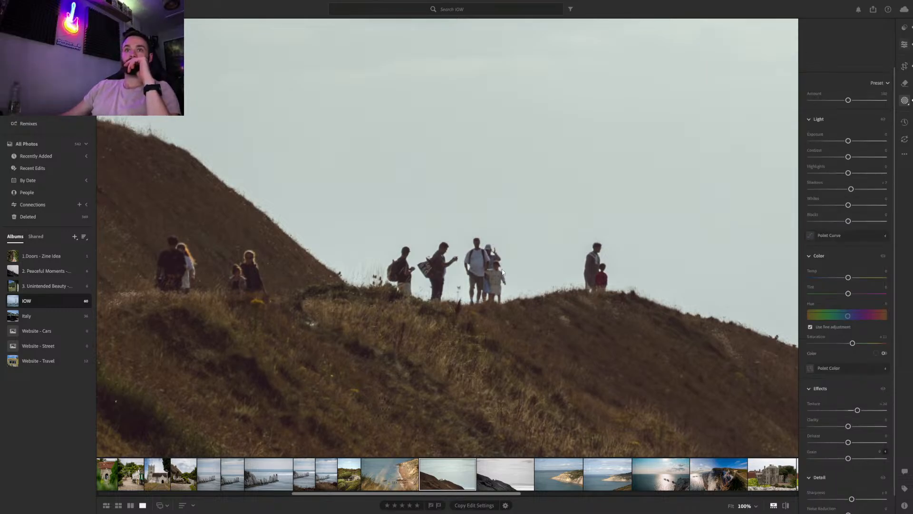
left_click(784, 505)
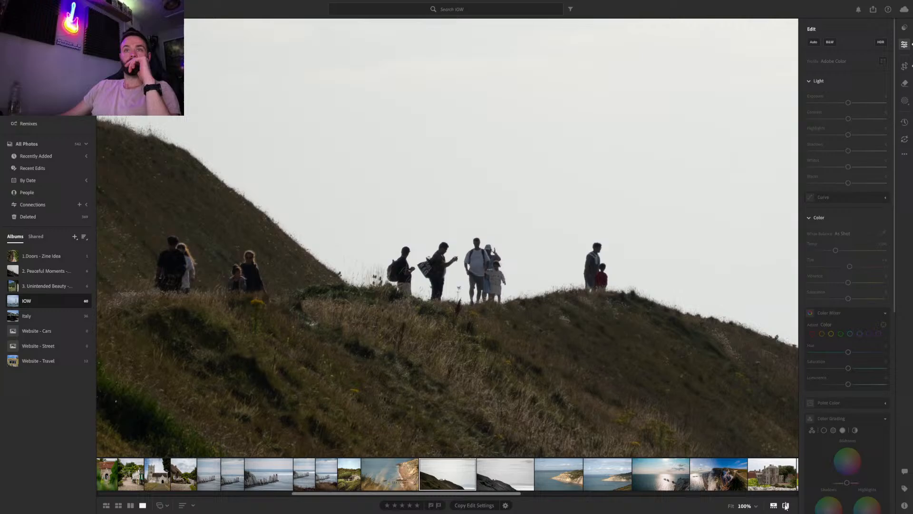
left_click(903, 104)
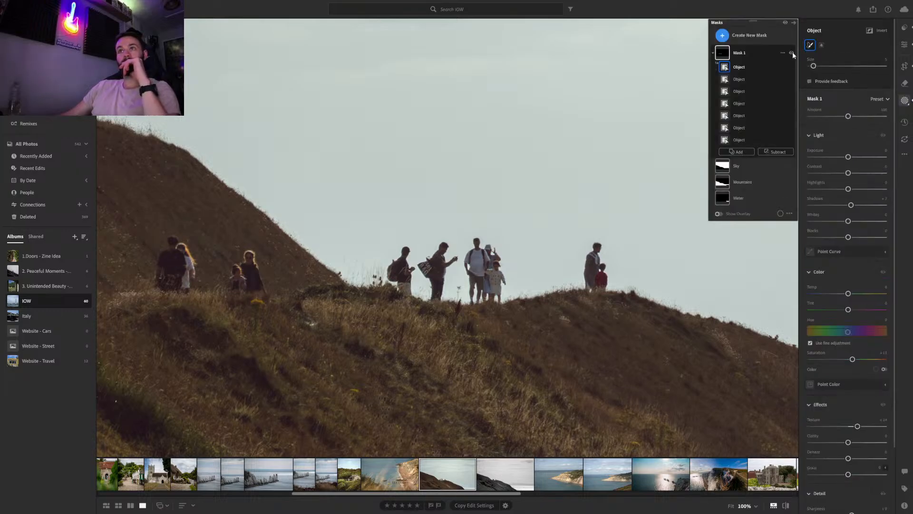
left_click(792, 52)
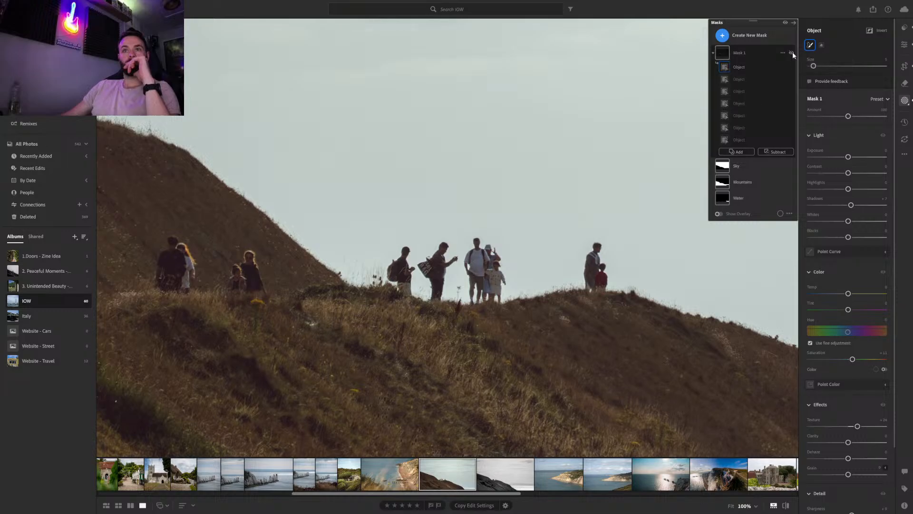
left_click(792, 53)
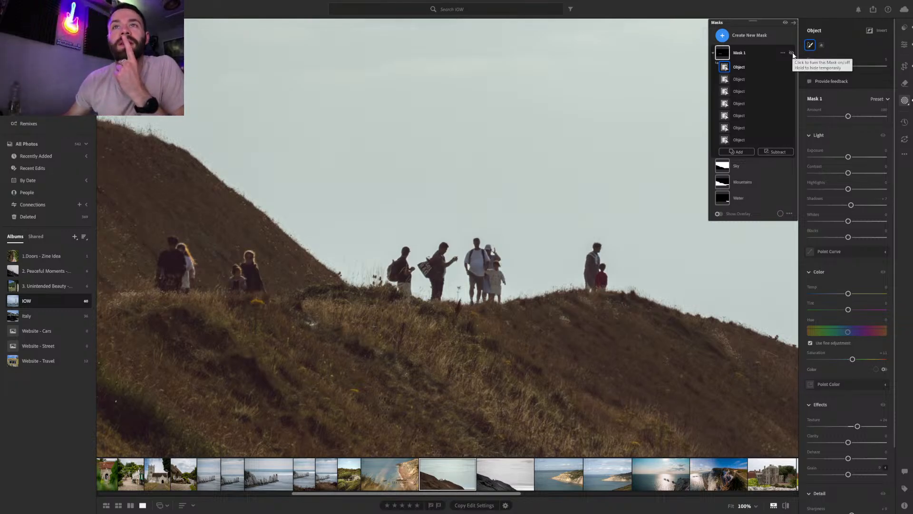
left_click(792, 53)
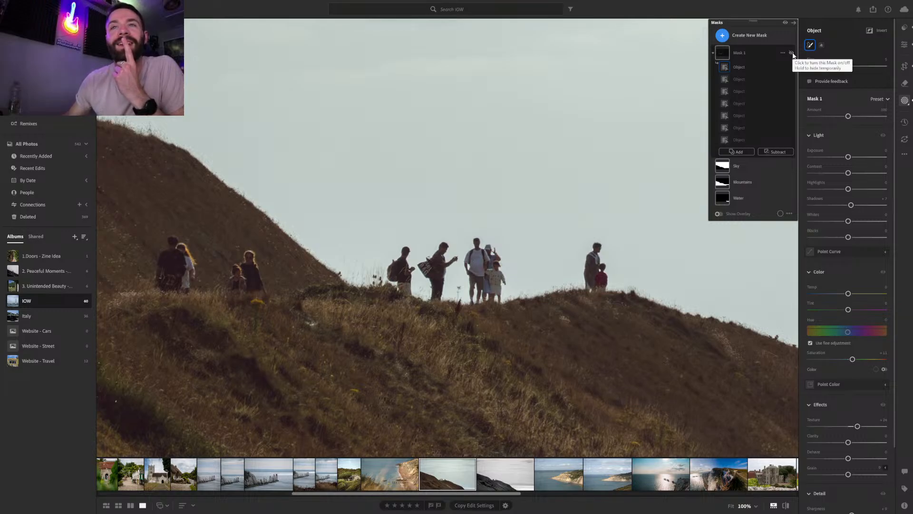
left_click(792, 53)
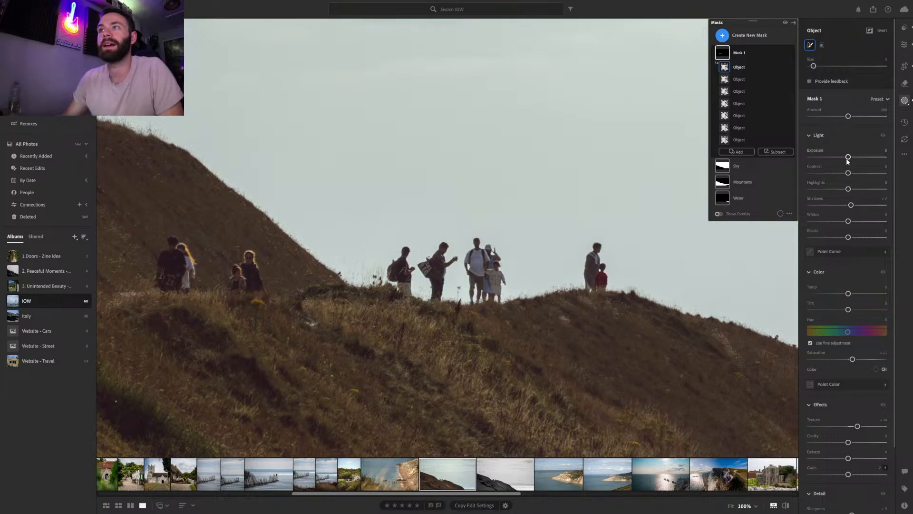
Raise the walkers mask's Exposure to about 0.15, then slightly lower the sky mask's Exposure with the whole photo in view
left_click_drag(847, 161, 849, 161)
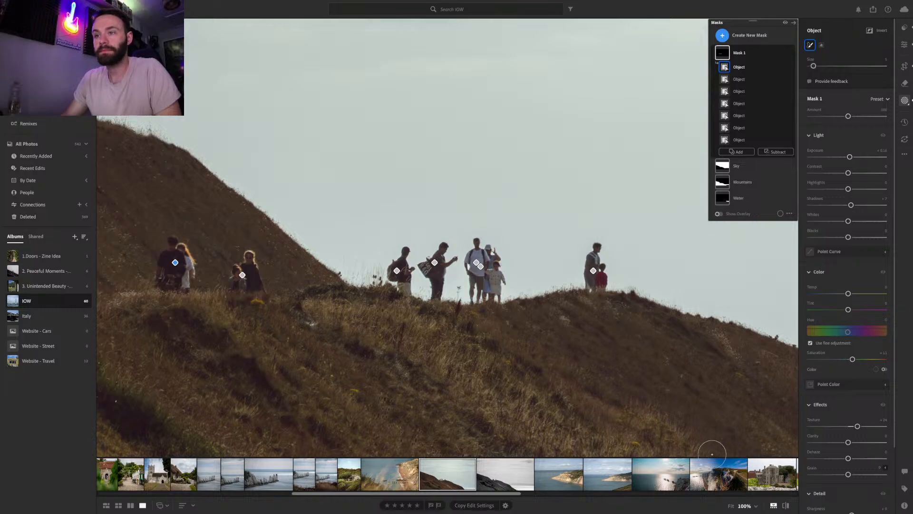
left_click(729, 505)
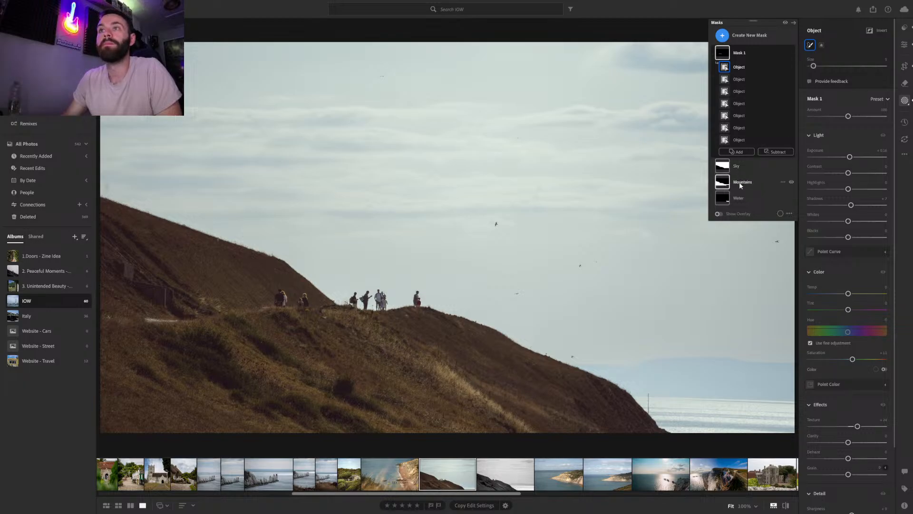
left_click(734, 167)
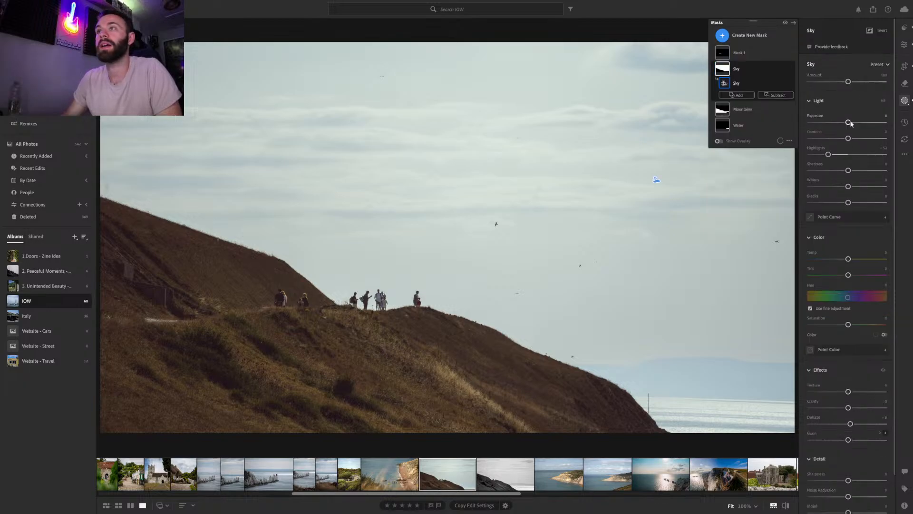
left_click_drag(850, 121, 850, 123)
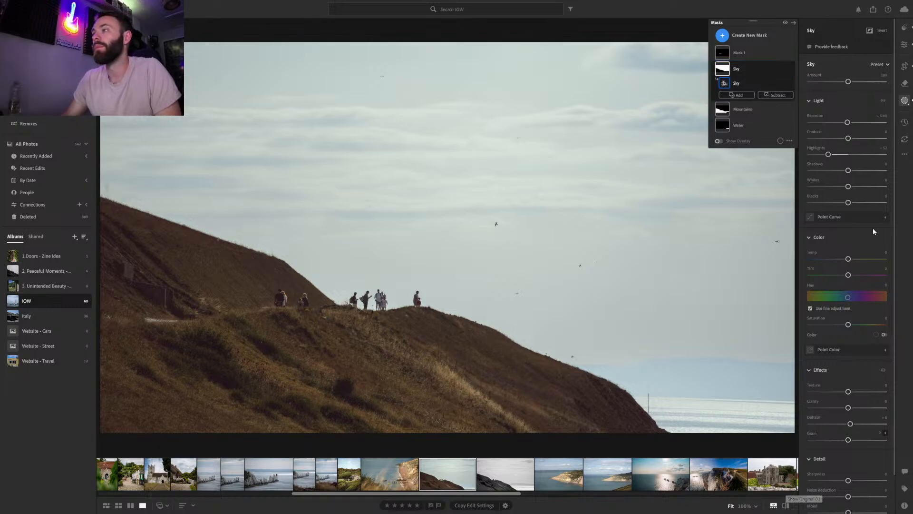
Shift the photo slightly down within its 16 x 9 crop and compare the finished edit with the original
left_click(905, 66)
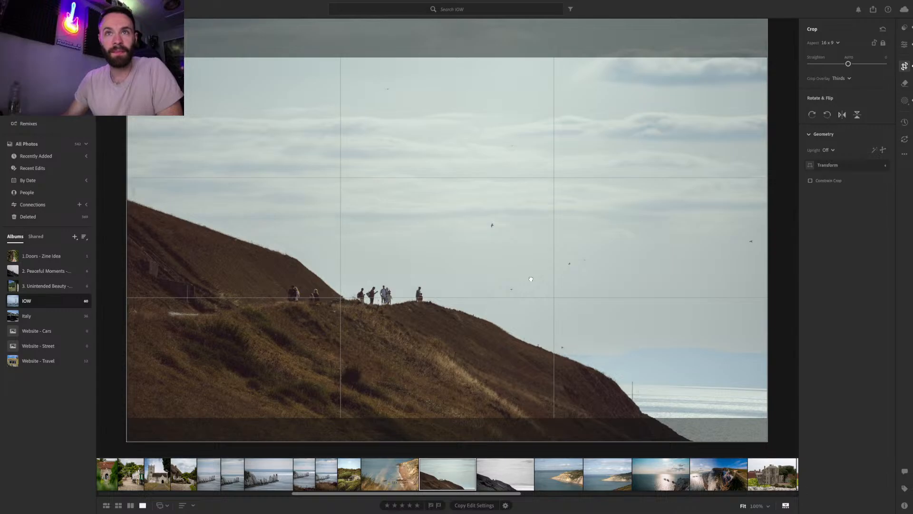
left_click_drag(531, 279, 531, 281)
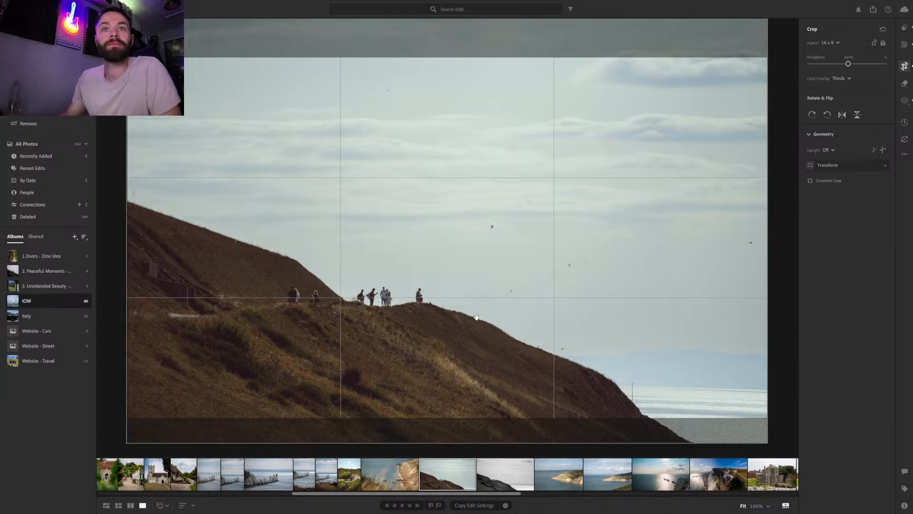
left_click(905, 67)
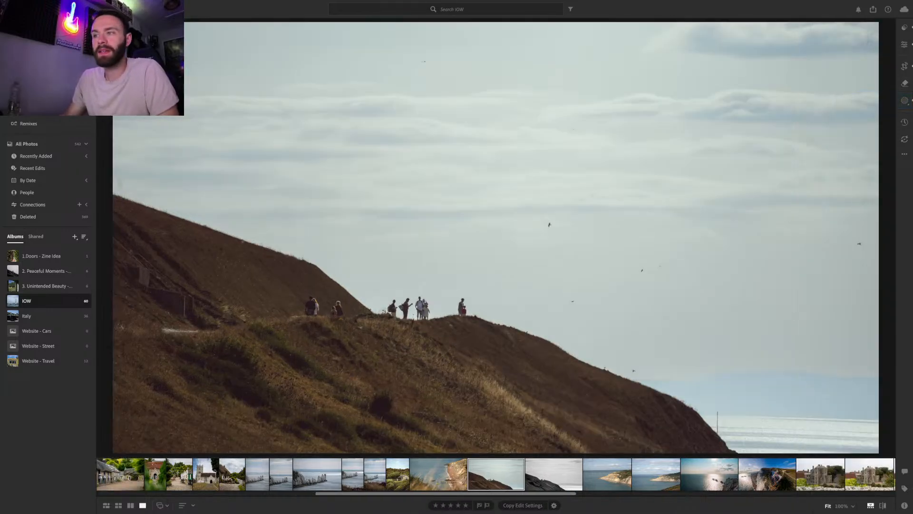
left_click(883, 507)
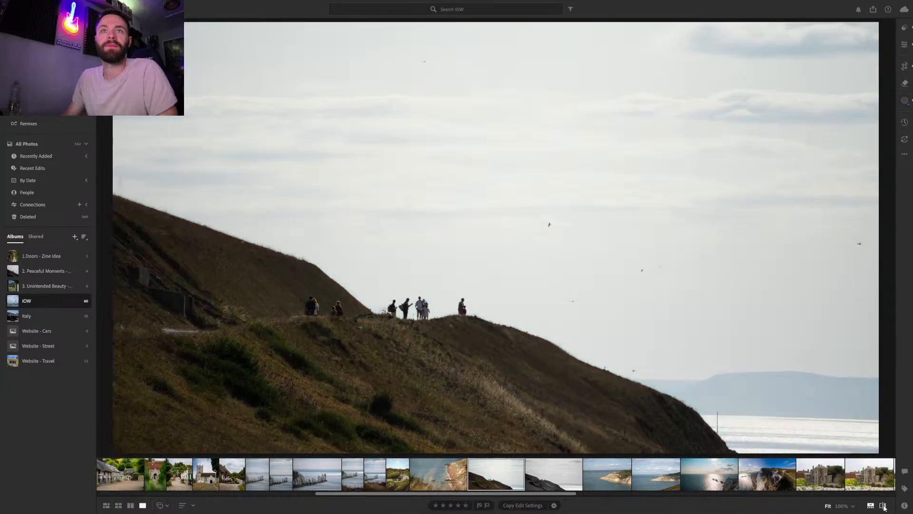
left_click(883, 507)
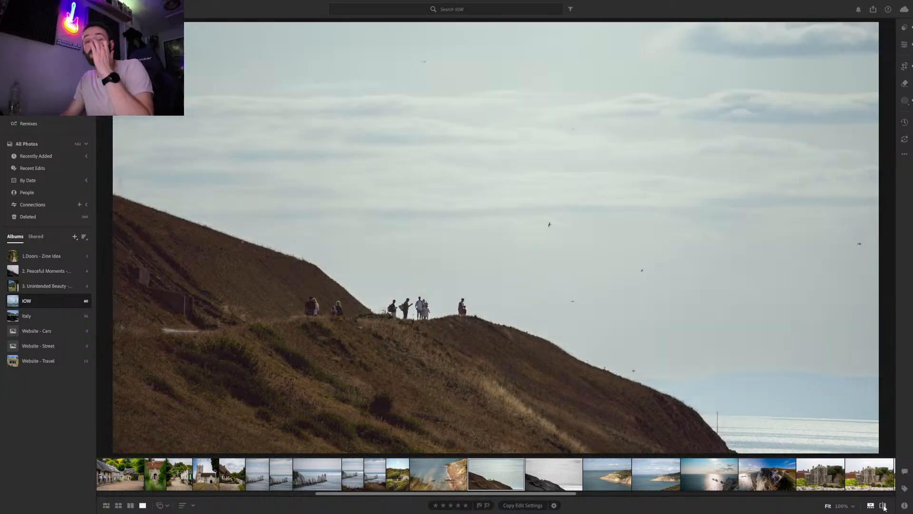
Check the colour hillside edit against the original photo once more, then reopen the edit settings
left_click(883, 507)
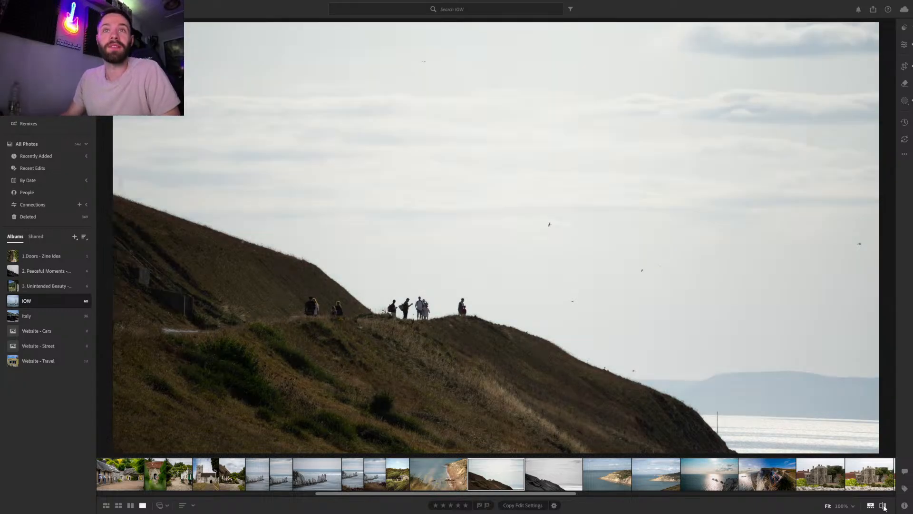
left_click(883, 507)
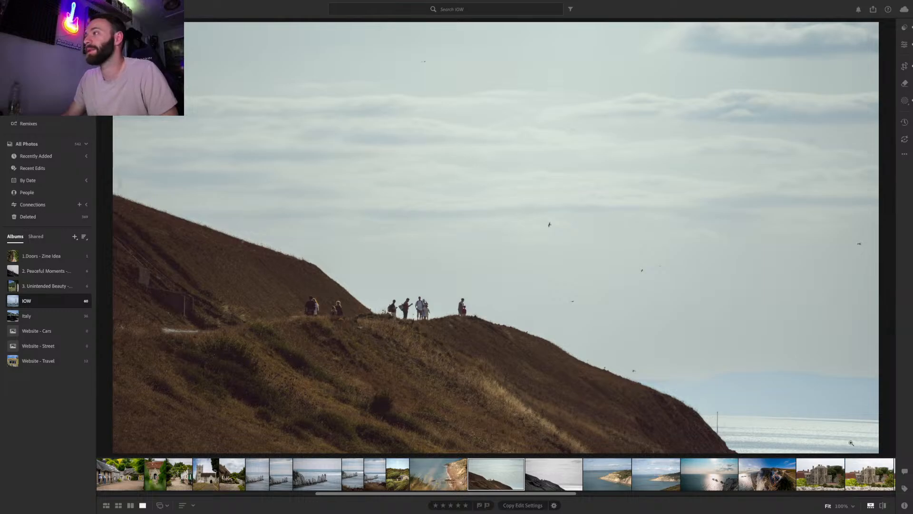
left_click(904, 45)
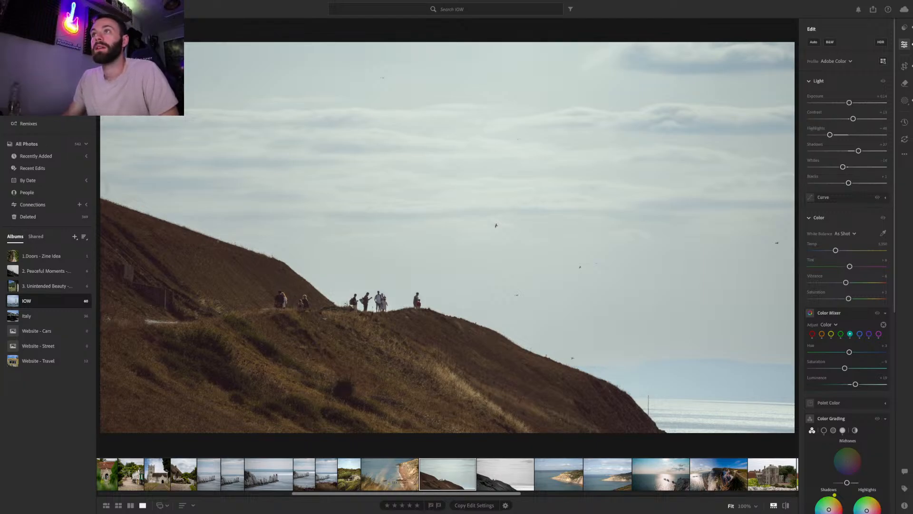
Remove the thin pole at the shoreline with generative Remove, painting over it with a smaller brush
left_click(904, 85)
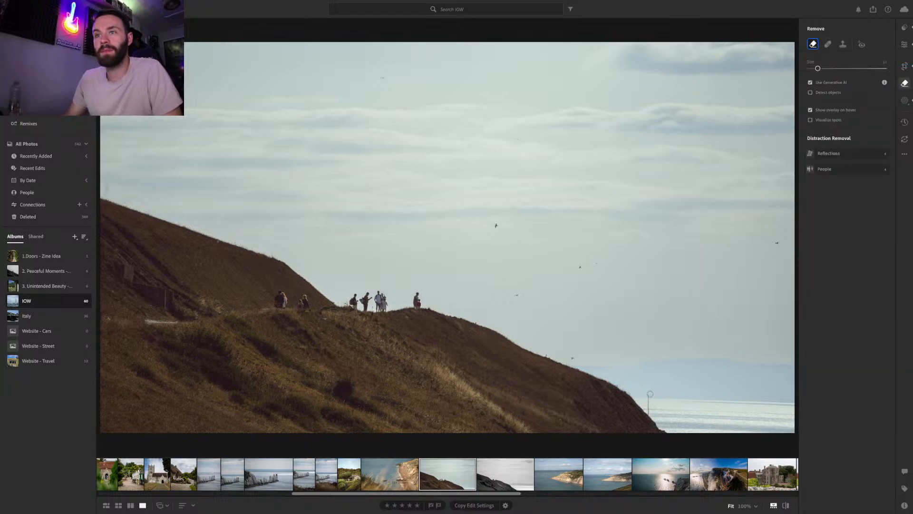
key("[")
key("[")
key("[")
key("[")
key("[")
key("[")
left_click_drag(646, 415, 648, 390)
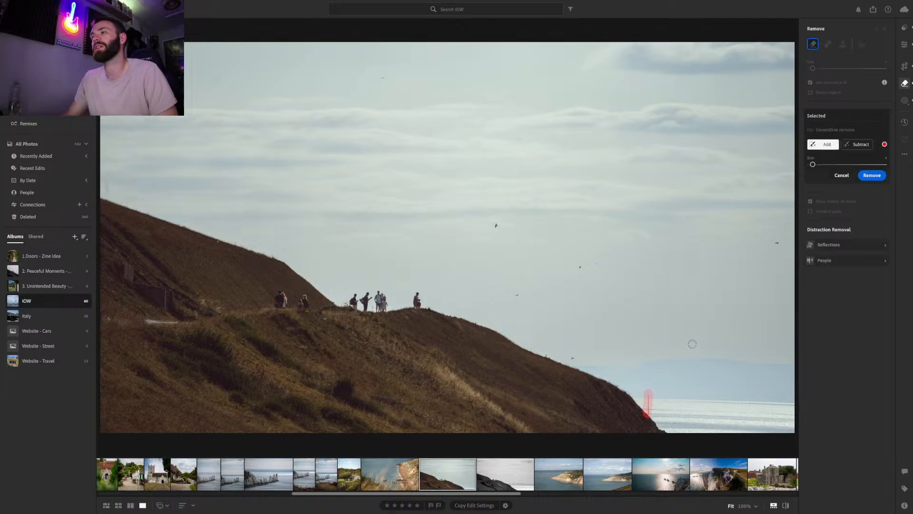
left_click(871, 175)
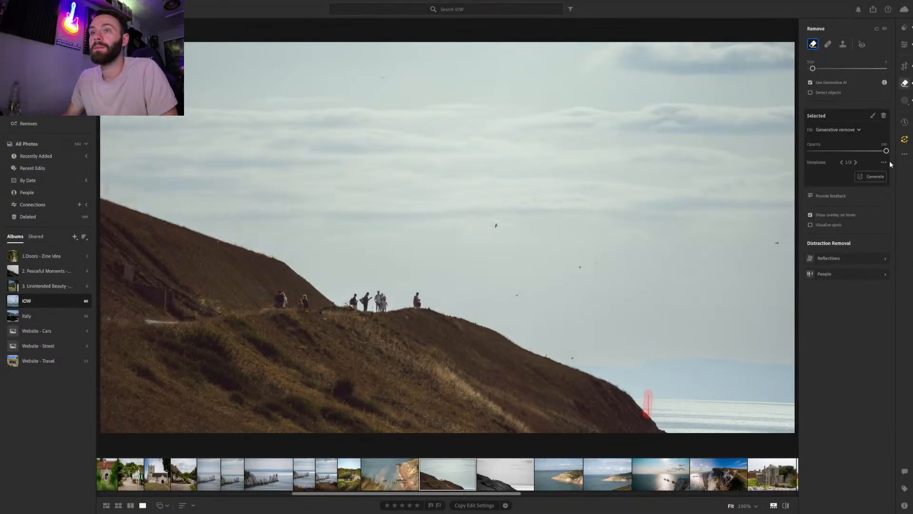
Preview the next variation of the pole removal, then update all outdated Remove and Masking settings
left_click(856, 163)
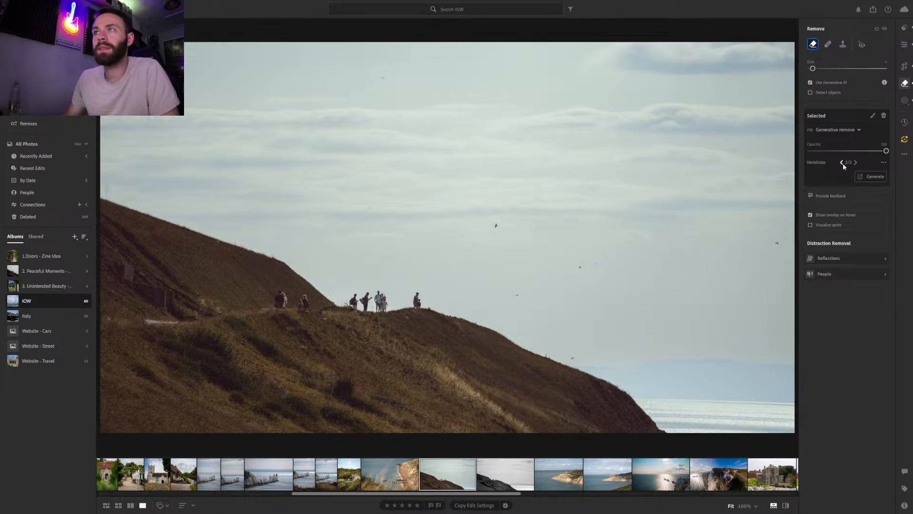
left_click(905, 139)
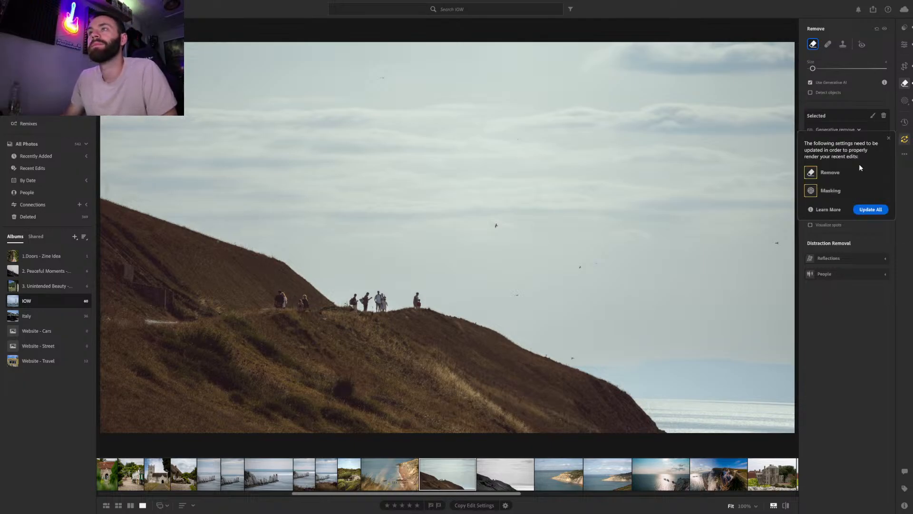
left_click(869, 209)
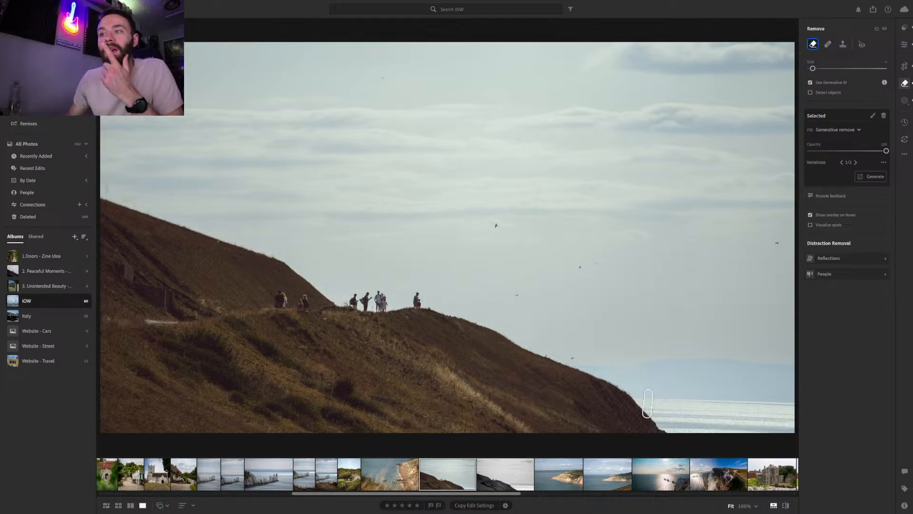
Return to the general edit settings and compare the photo without the pole against the original
left_click(904, 44)
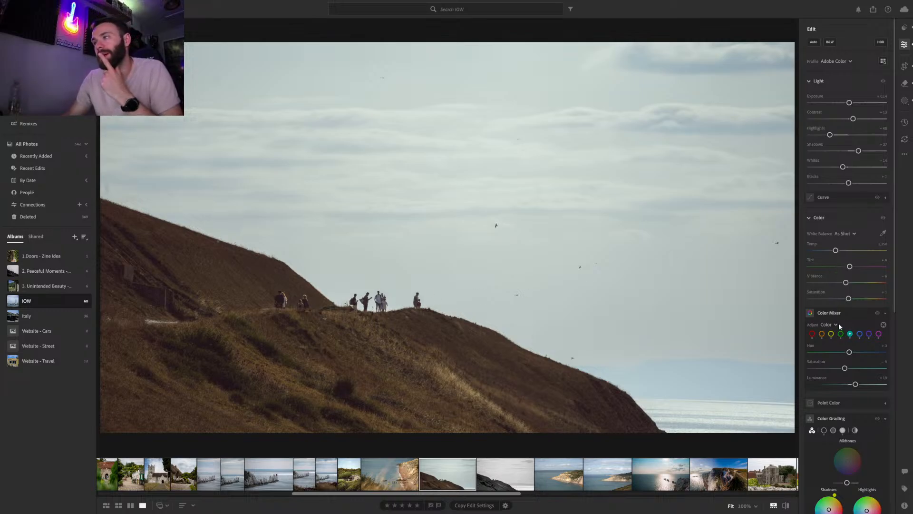
scroll(838, 325, "down", 2)
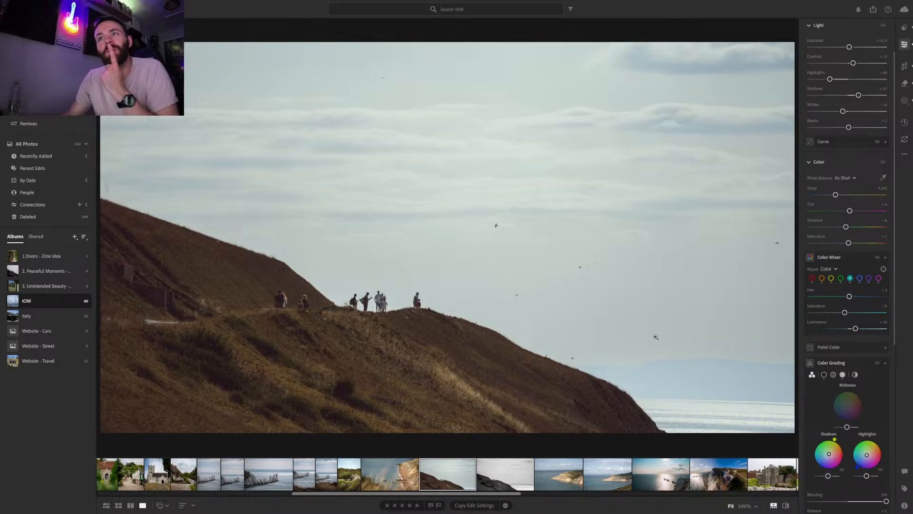
left_click(791, 506)
left_click(785, 505)
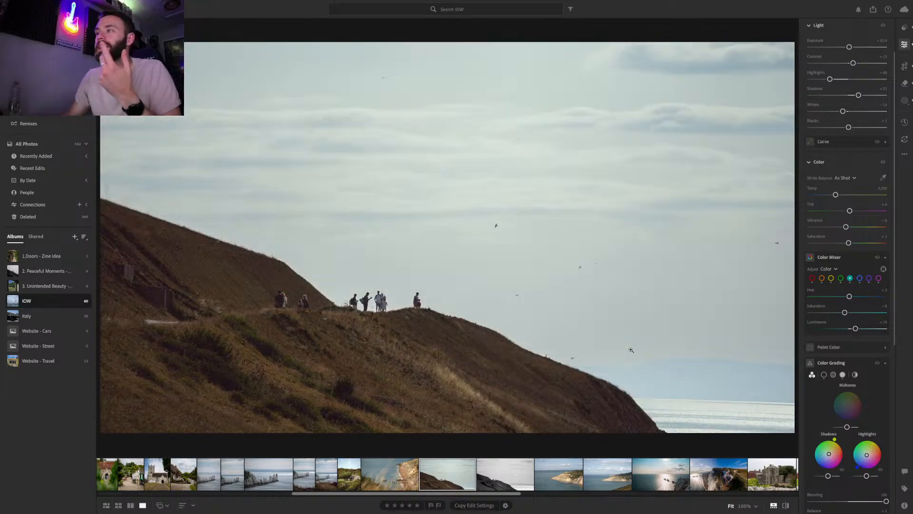
Raise the walkers mask's Dehaze to about 4 and Highlights to about 34, then open the Mountains mask's settings
left_click(905, 103)
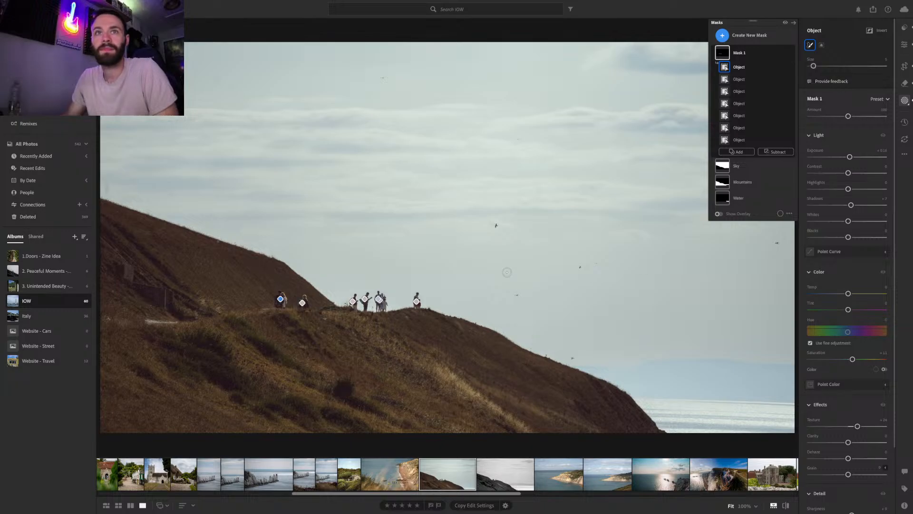
scroll(836, 385, "down", 2)
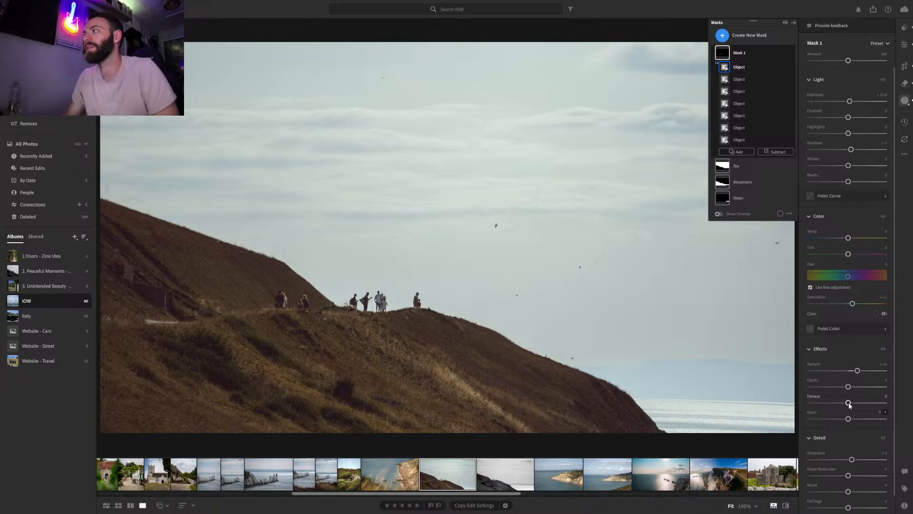
left_click_drag(849, 405, 851, 405)
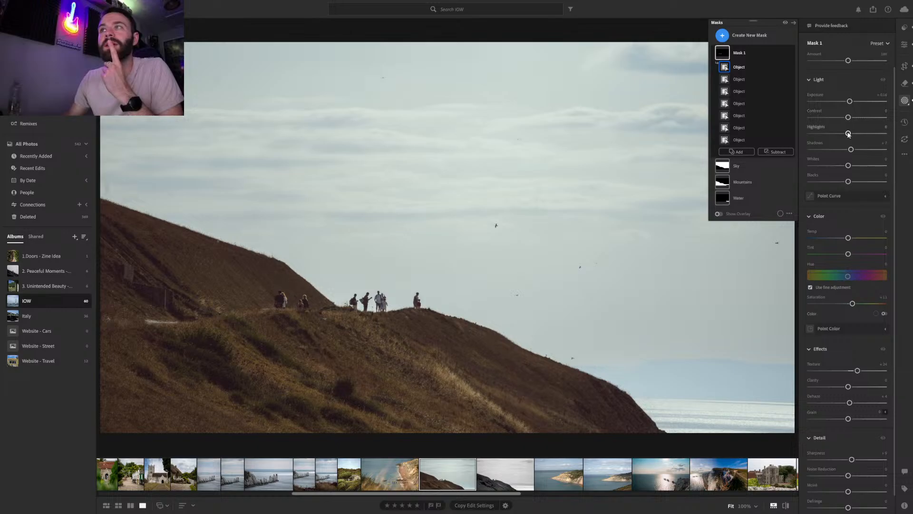
left_click_drag(848, 134, 861, 135)
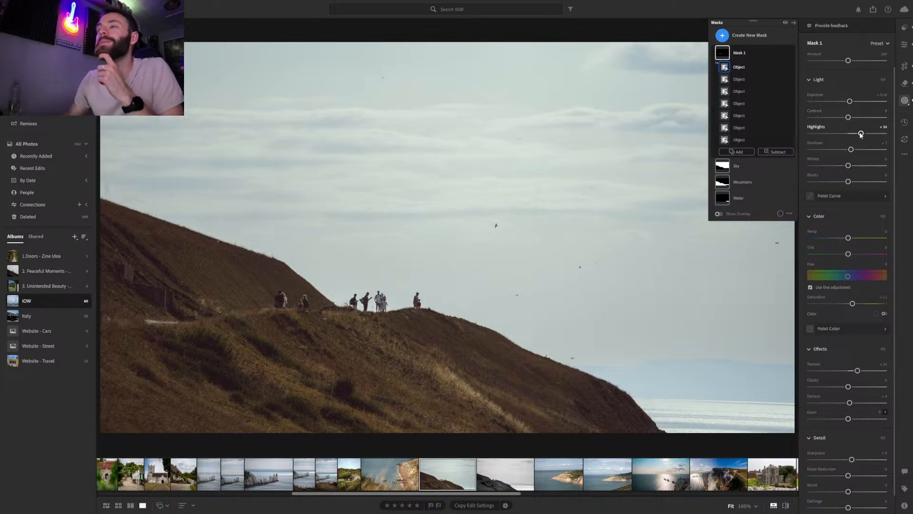
left_click(746, 181)
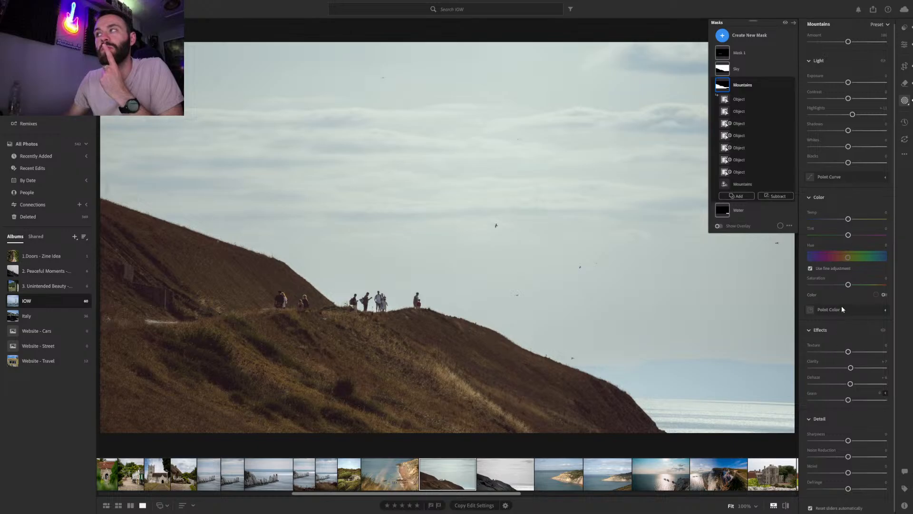
Set the whole photo's Vignette to about -3 and compare the result with the original
left_click(904, 44)
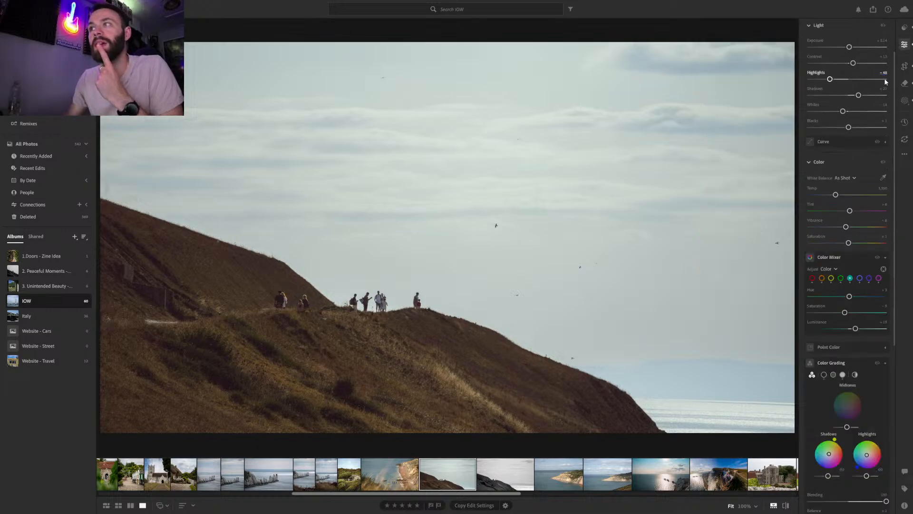
scroll(826, 244, "down", 6)
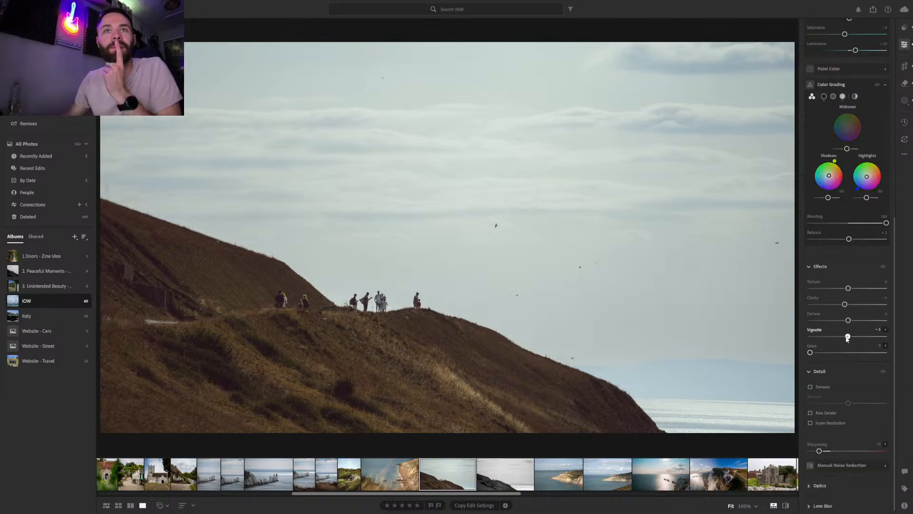
mouse_move(847, 338)
left_mouse_down()
mouse_move(759, 346)
mouse_move(843, 338)
left_mouse_up()
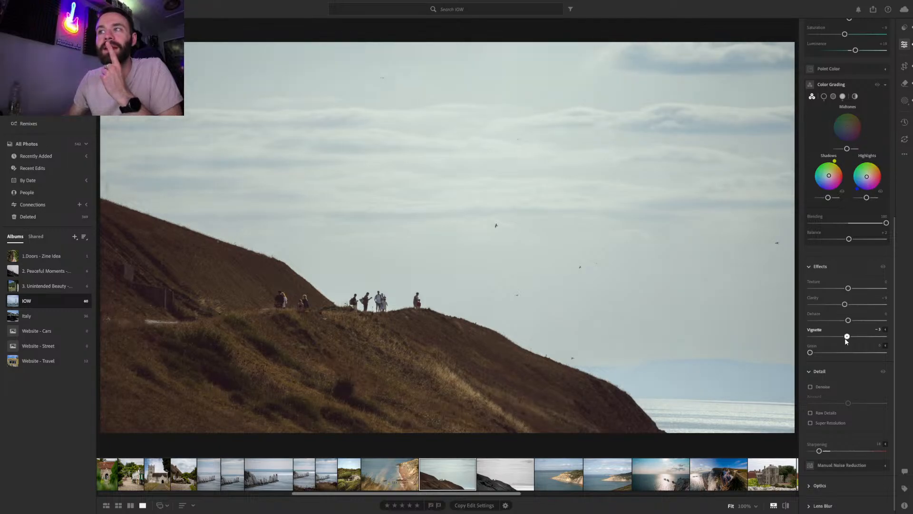
left_click(788, 507)
left_click(788, 507)
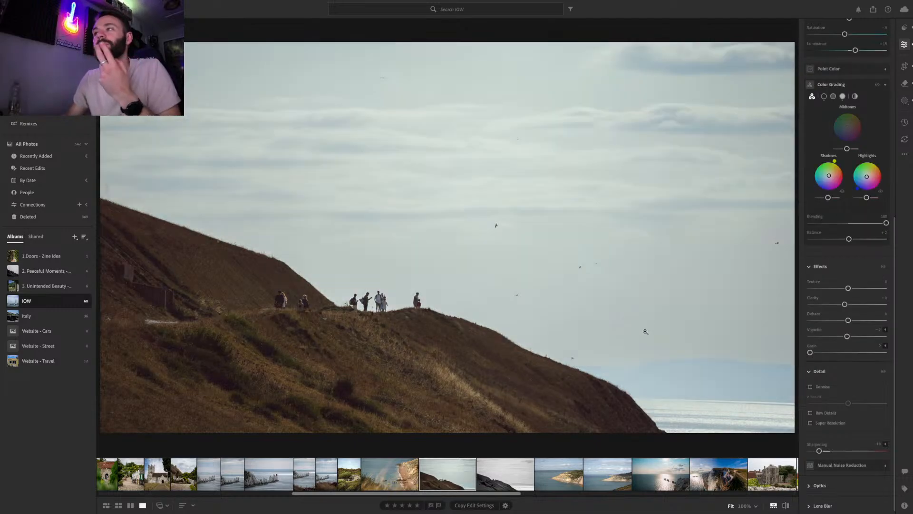
Open the black-and-white hillside photo and lower its Grain to about 36
left_click(509, 475)
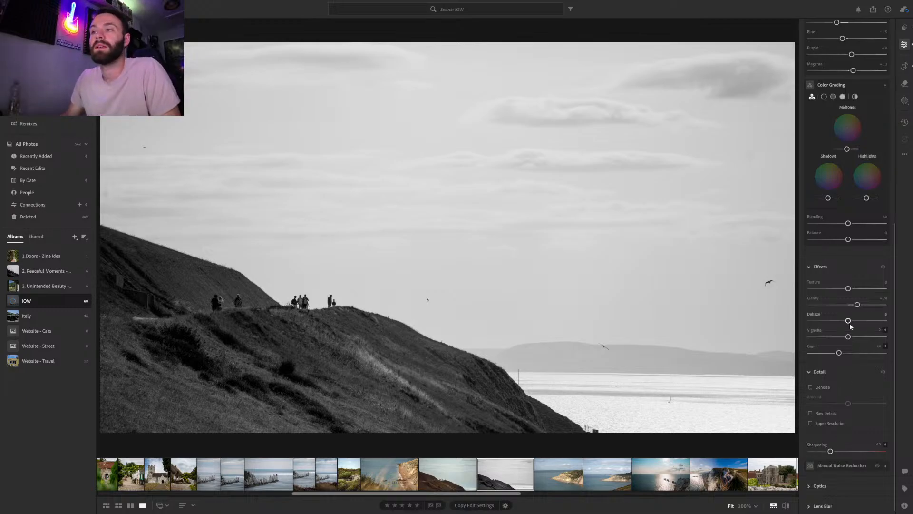
scroll(855, 380, "down", 1)
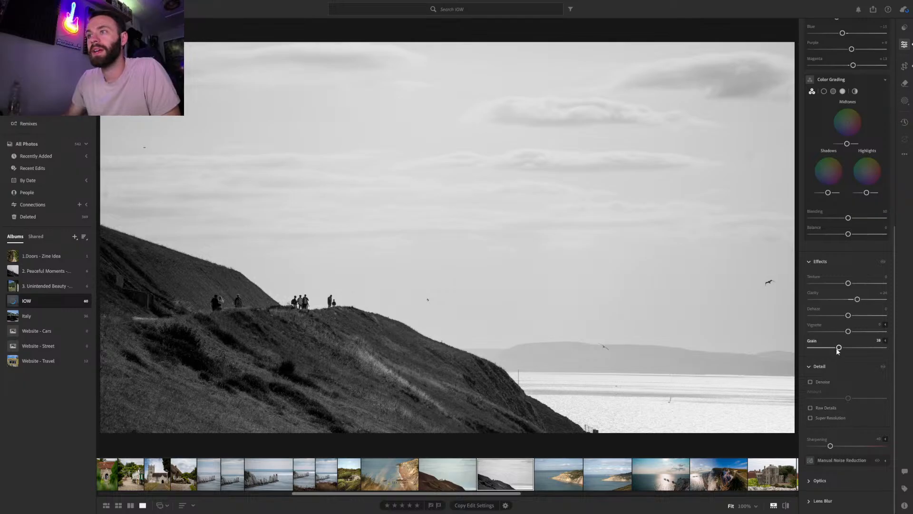
mouse_move(839, 348)
left_mouse_down()
mouse_move(799, 351)
mouse_move(886, 351)
mouse_move(843, 355)
left_mouse_up()
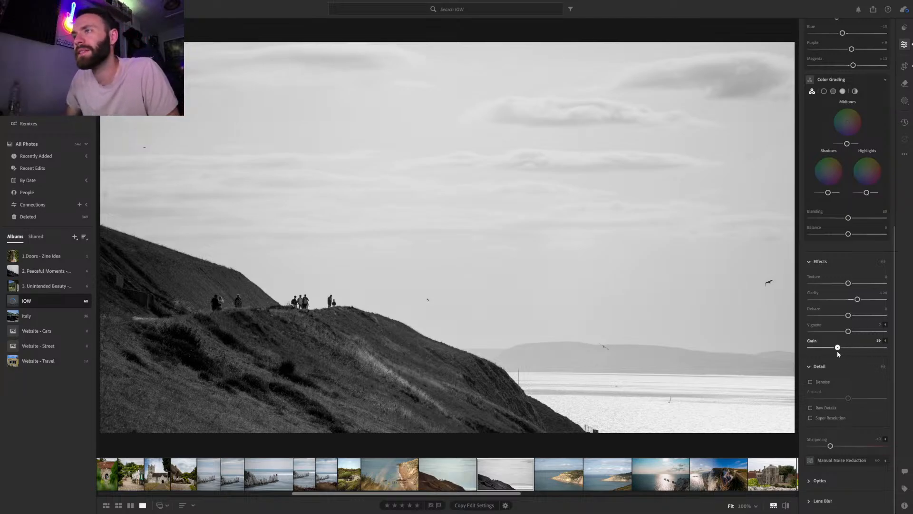
Tighten the black-and-white photo's 16 x 9 crop slightly and reposition it so the walkers sit near the lower thirds line
scroll(851, 359, "up", 10)
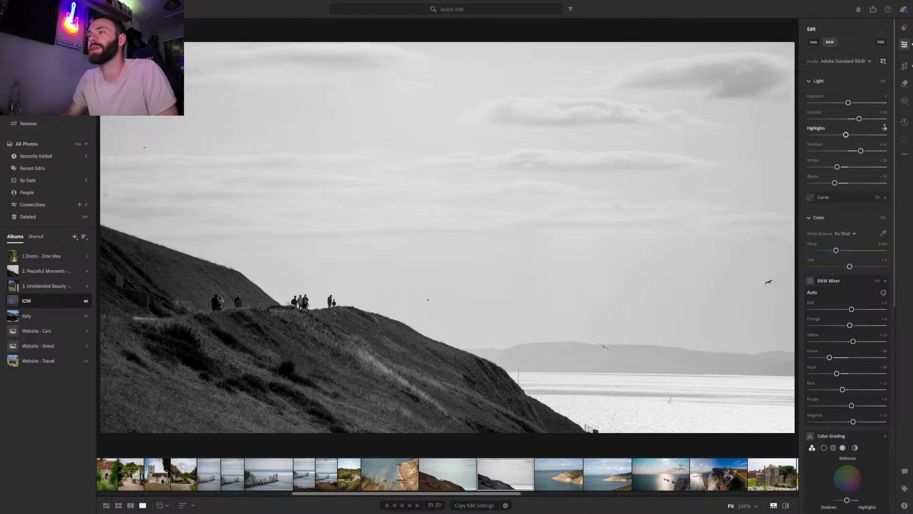
left_click(903, 66)
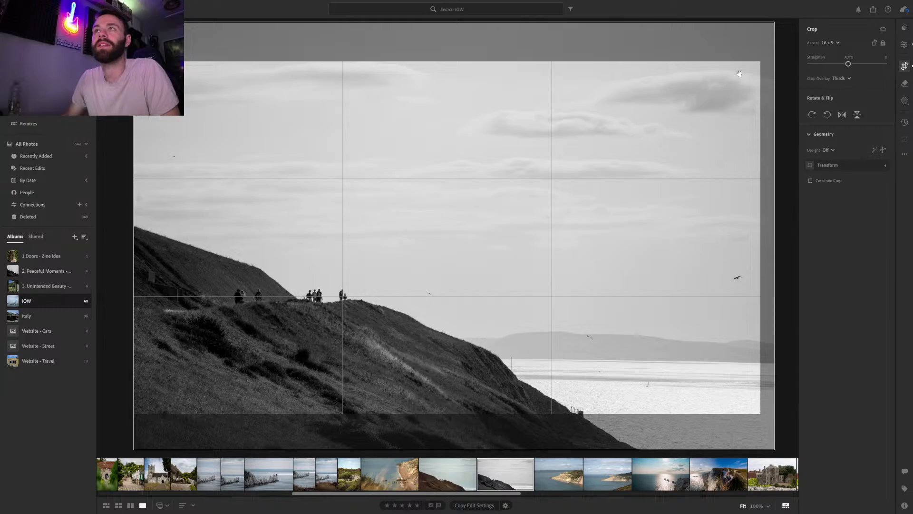
left_click_drag(761, 62, 753, 66)
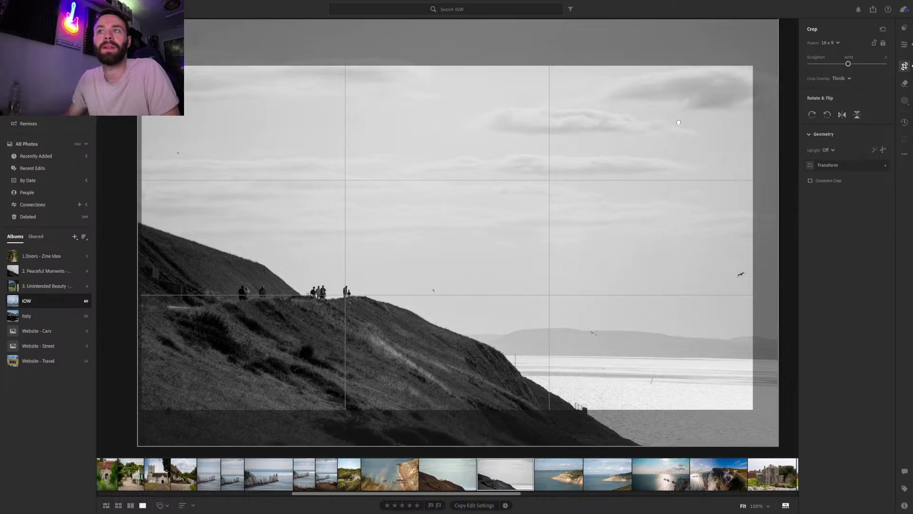
left_click_drag(484, 219, 458, 246)
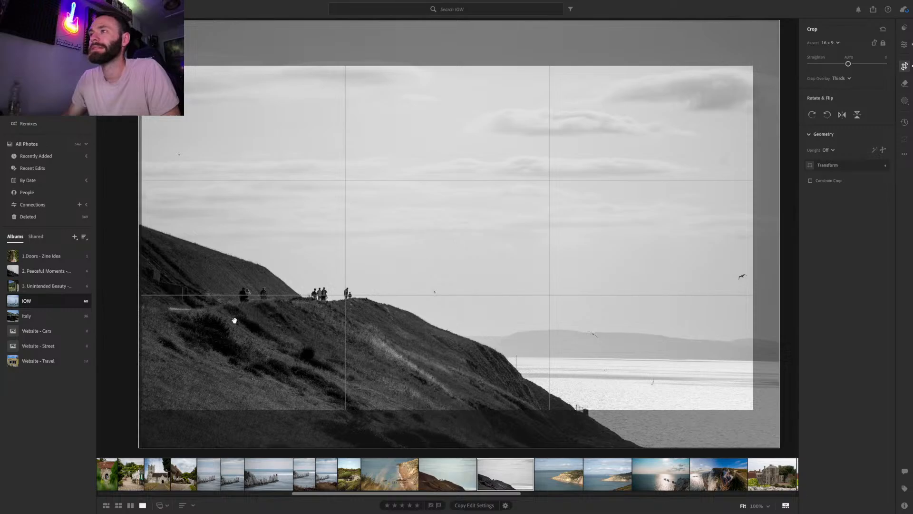
left_click_drag(142, 409, 146, 407)
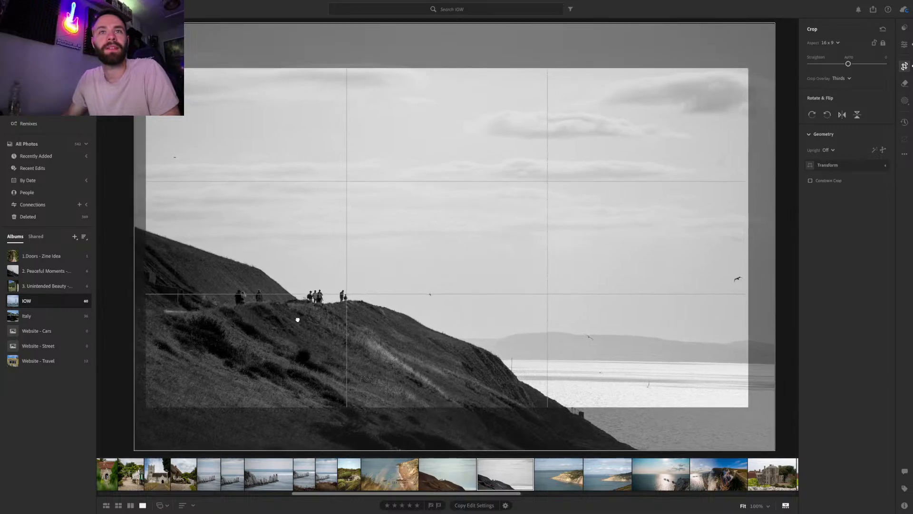
left_click_drag(297, 319, 300, 316)
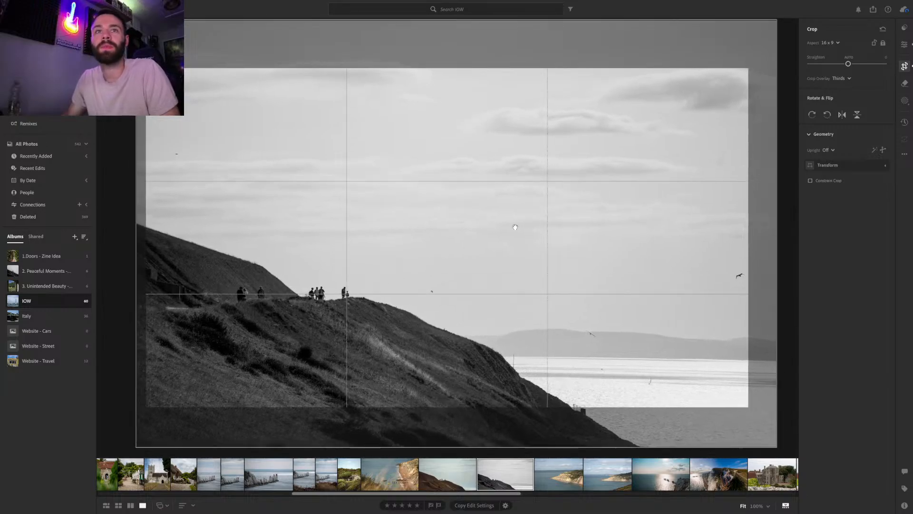
key("e")
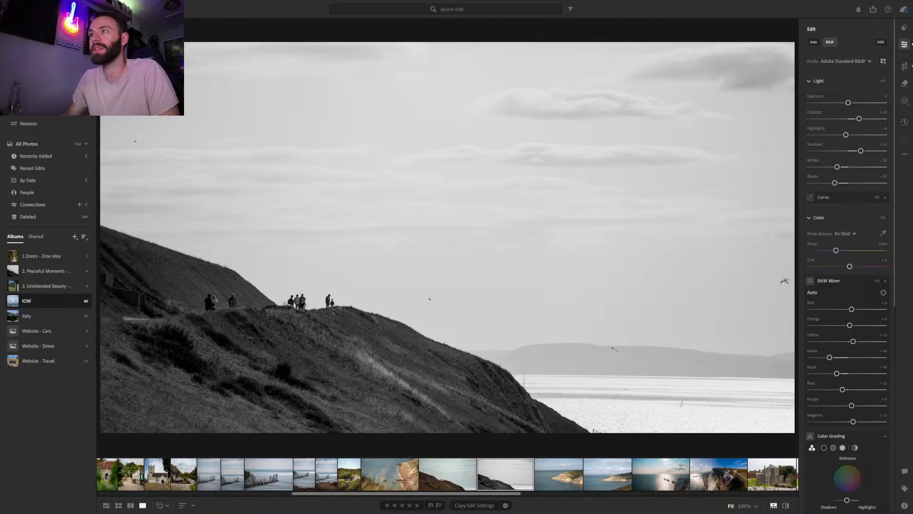
Remove the thin pole at the shoreline of the black-and-white photo with generative Remove
left_click(906, 84)
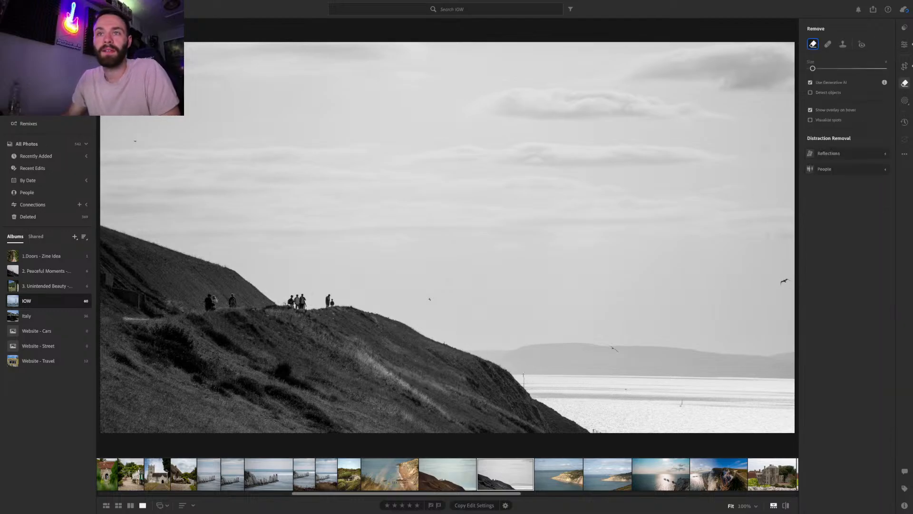
left_click_drag(523, 372, 523, 384)
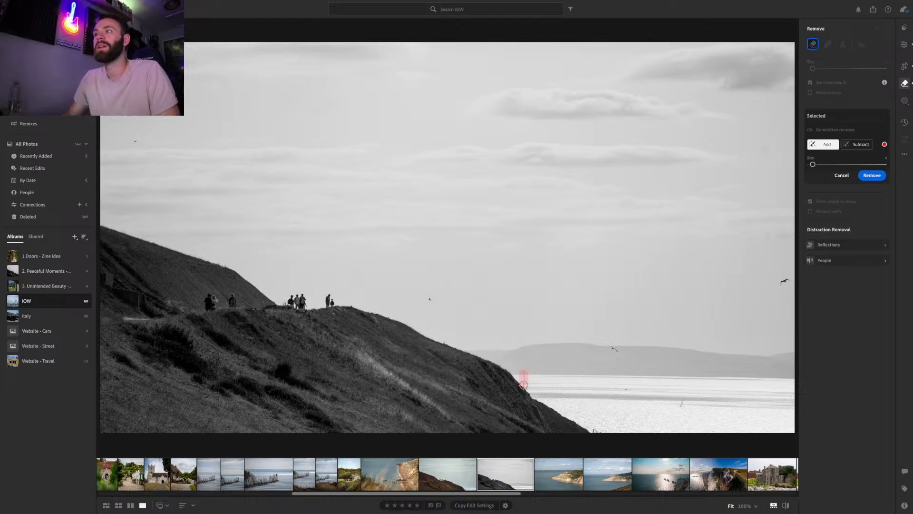
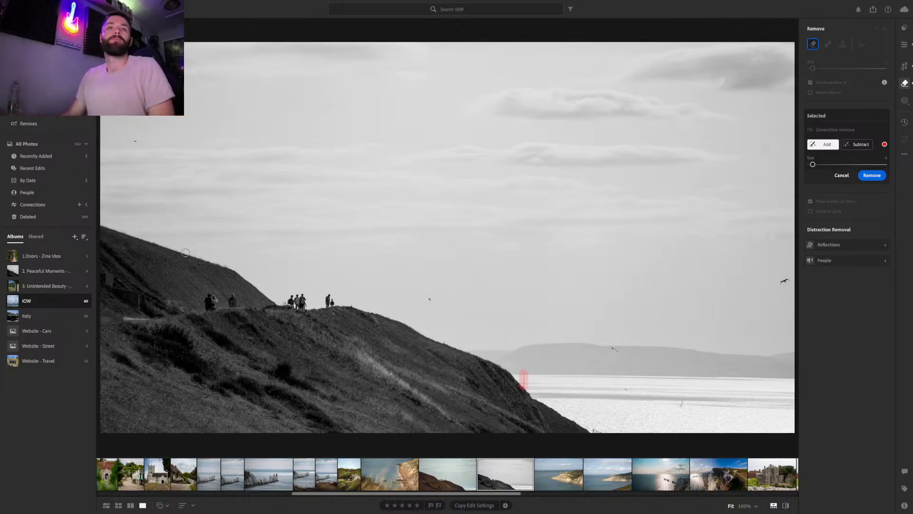
left_click(863, 177)
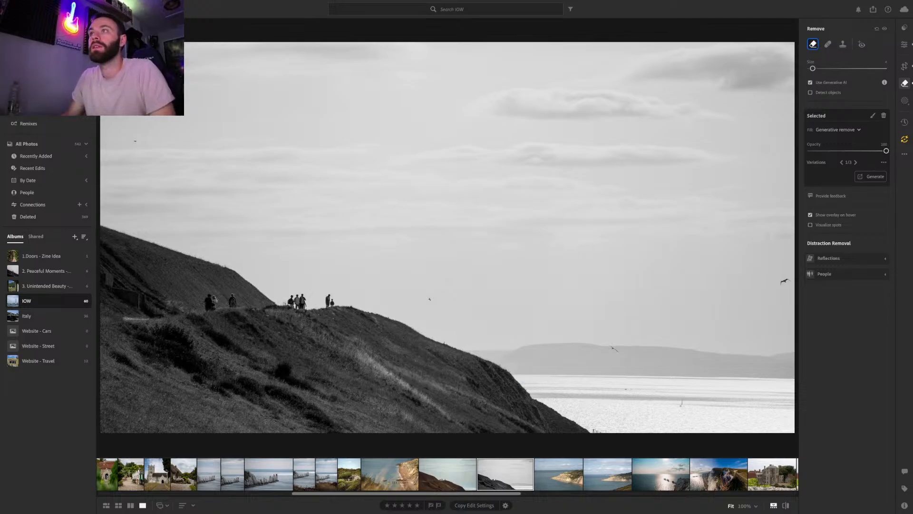
Update the pending Remove edit and create three separate landscape masks for the sky, mountains and water
left_click(904, 138)
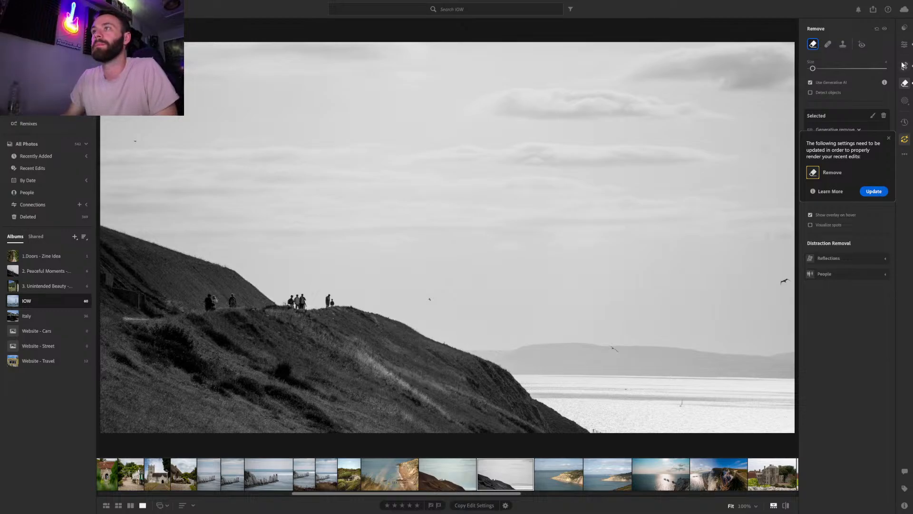
left_click(905, 46)
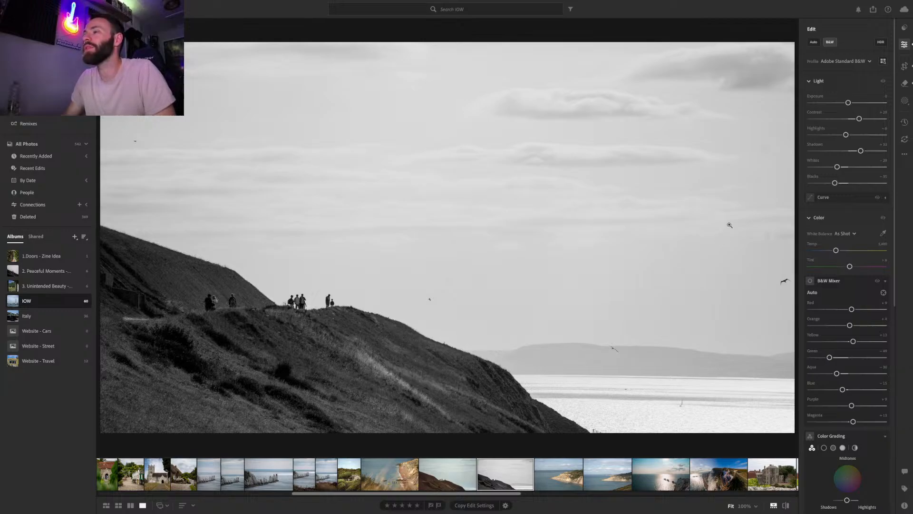
left_click(905, 103)
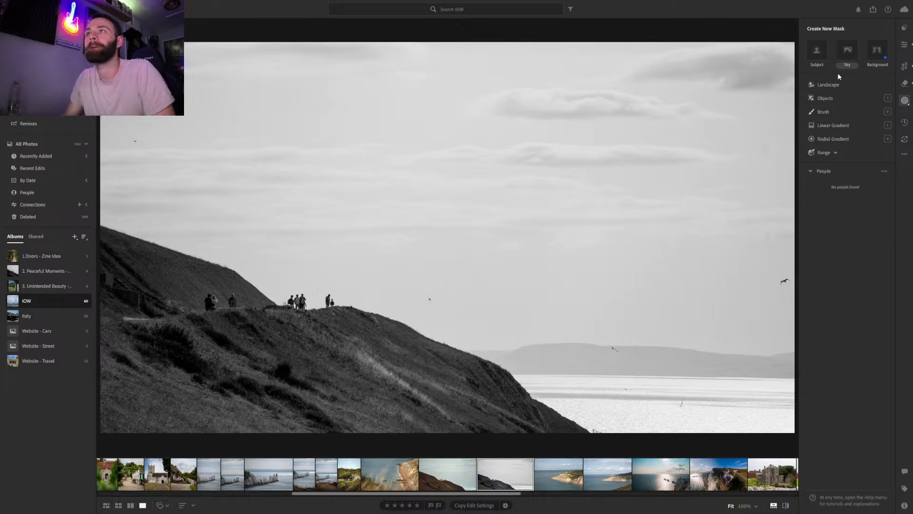
left_click(836, 84)
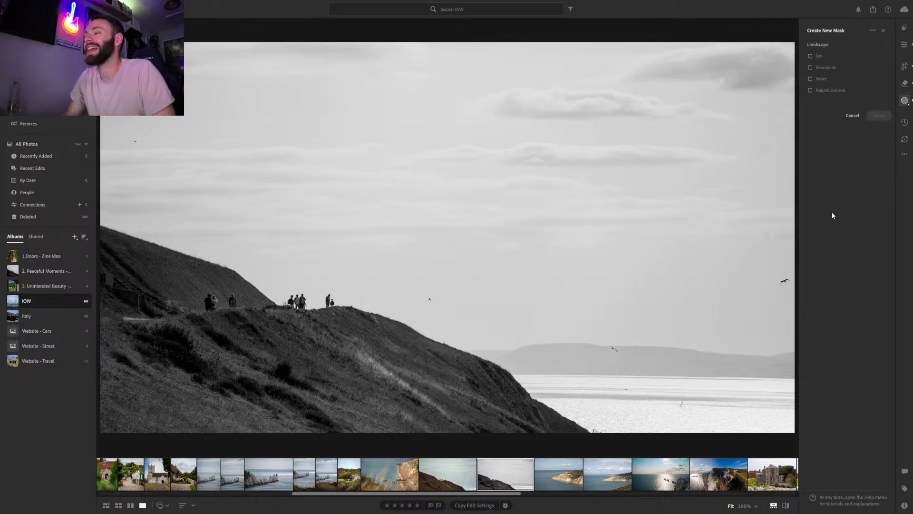
left_click(811, 56)
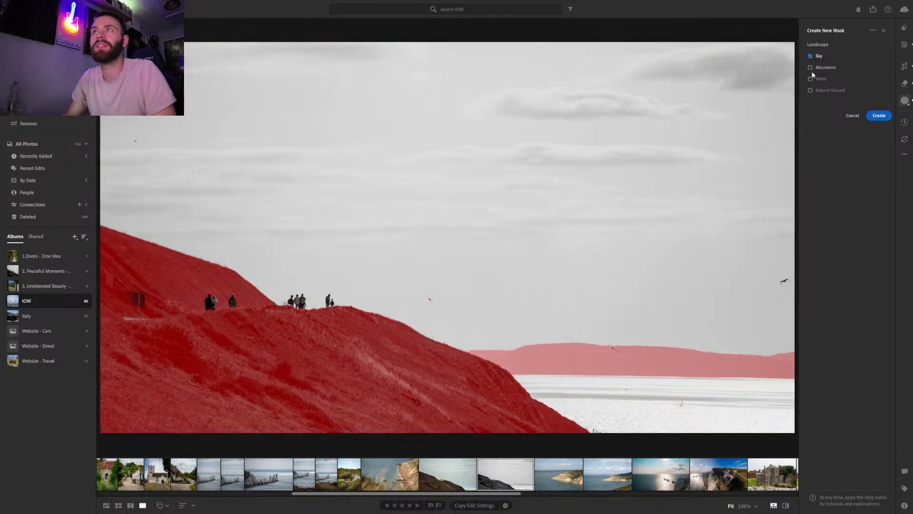
left_click(810, 67)
left_click(810, 79)
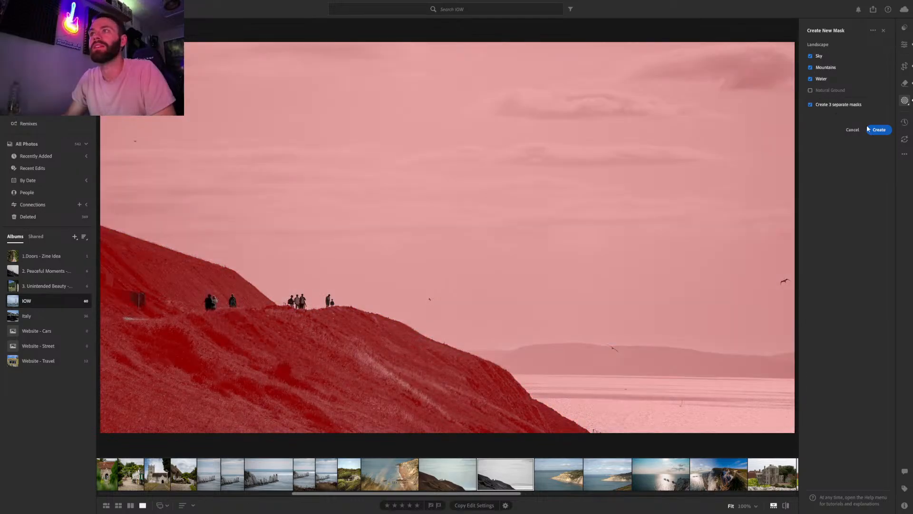
left_click(875, 130)
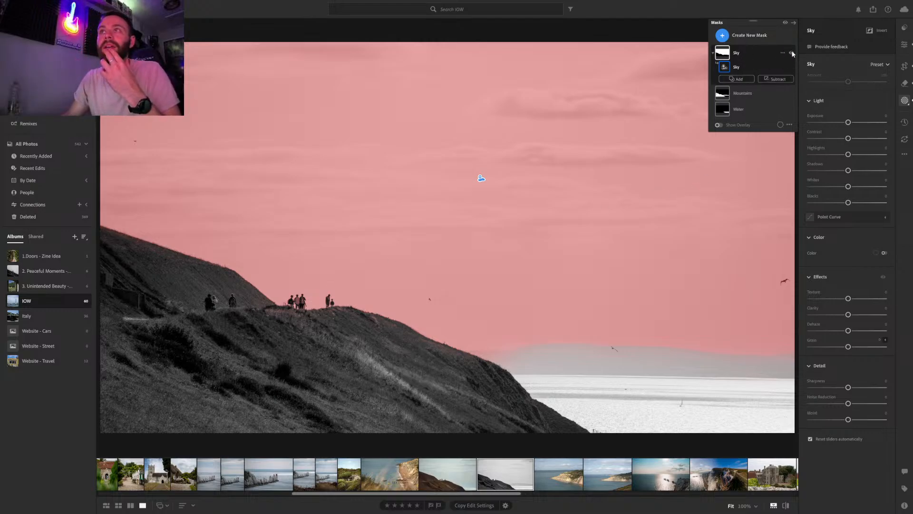
Try raising the Sky mask's Exposure and reset it
left_click(757, 53)
mouse_move(848, 123)
left_mouse_down()
mouse_move(805, 121)
mouse_move(855, 124)
left_mouse_up()
double_click(855, 125)
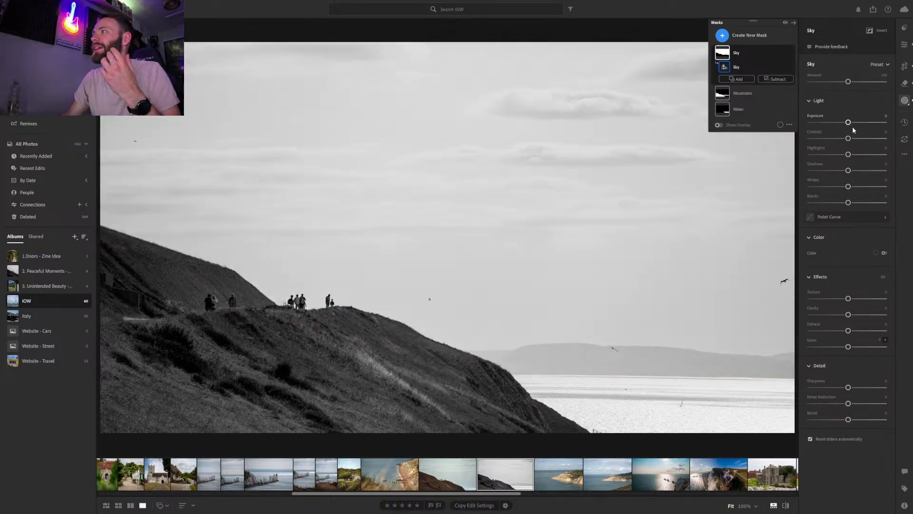
left_click(780, 124)
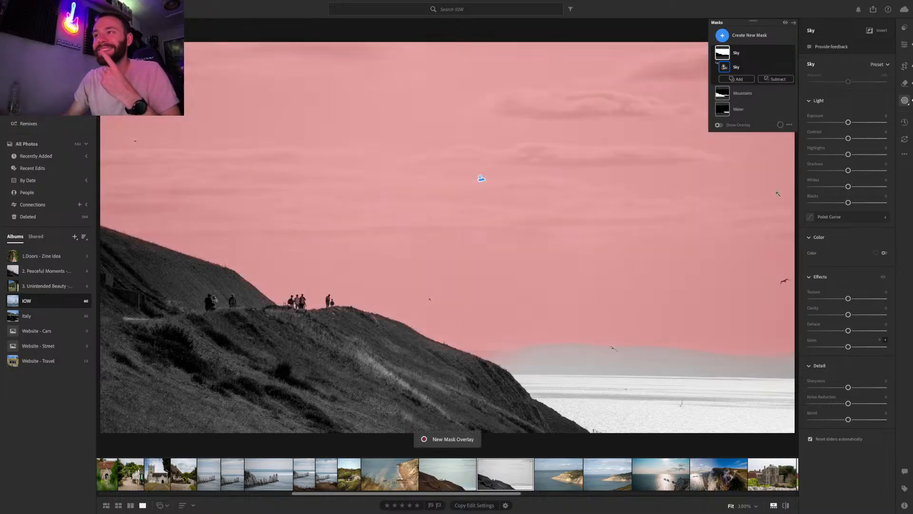
Create an object mask covering all the groups of walkers along the ridge
left_click(748, 37)
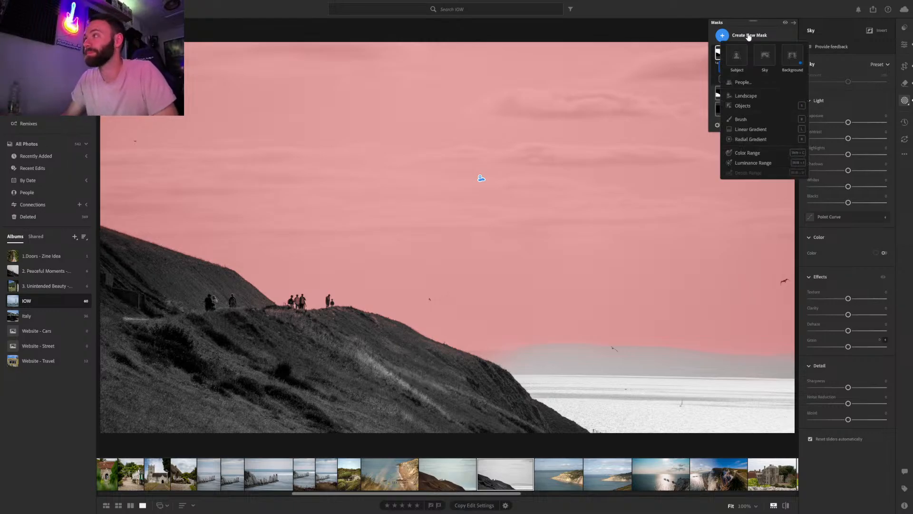
left_click(745, 106)
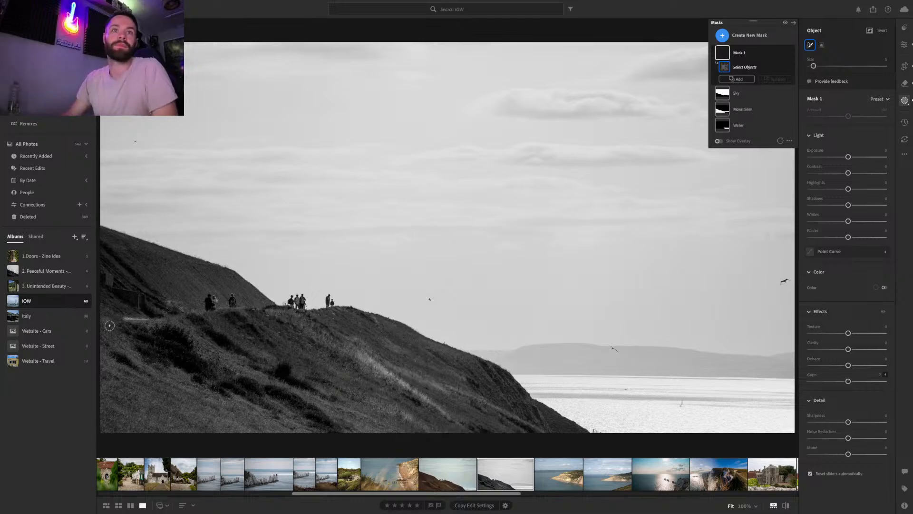
left_click_drag(291, 301, 298, 302)
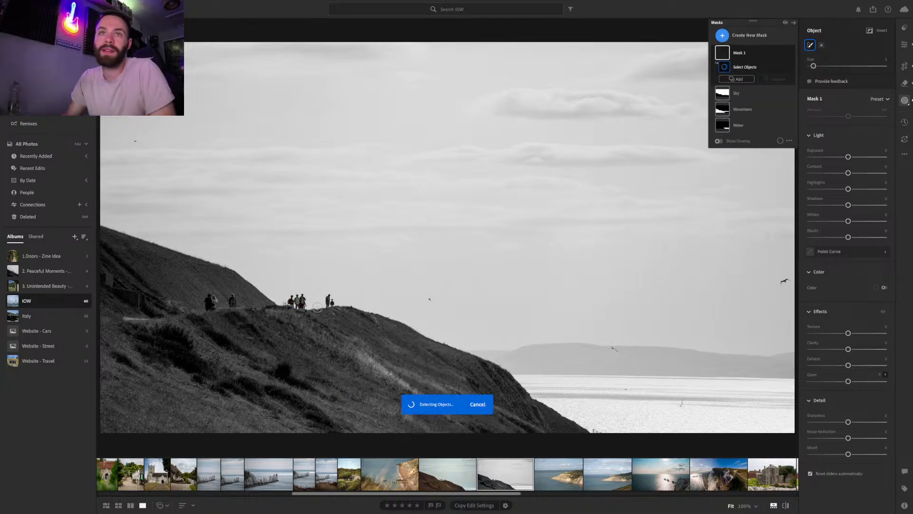
left_click_drag(329, 298, 329, 306)
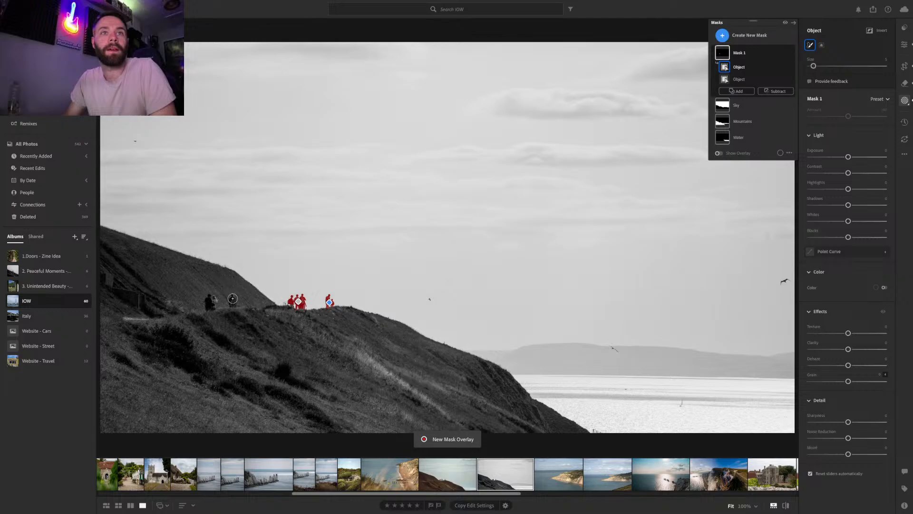
left_click_drag(234, 298, 229, 306)
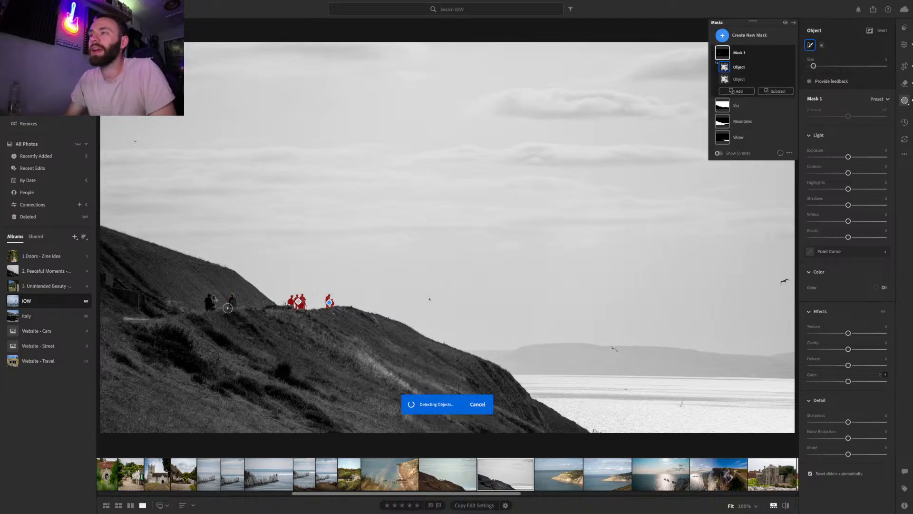
left_click_drag(213, 303, 209, 300)
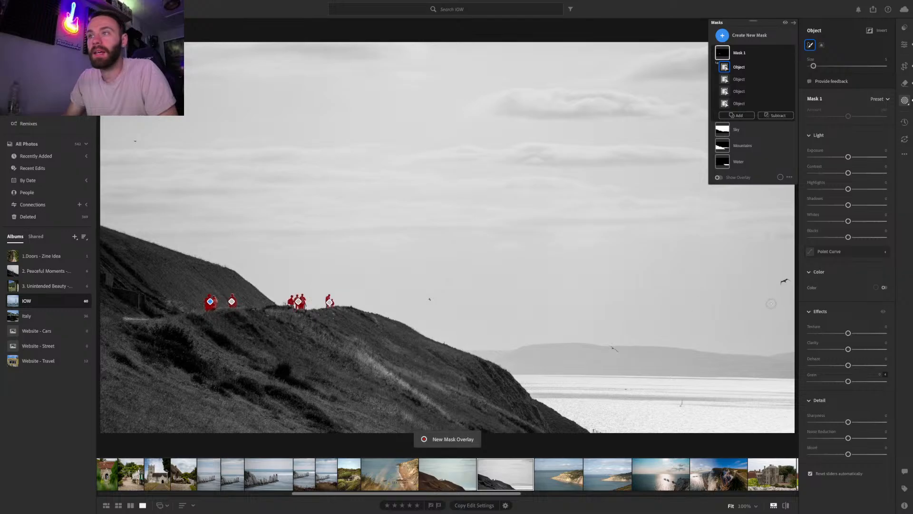
mouse_move(849, 237)
left_mouse_down()
mouse_move(776, 245)
mouse_move(847, 238)
left_mouse_up()
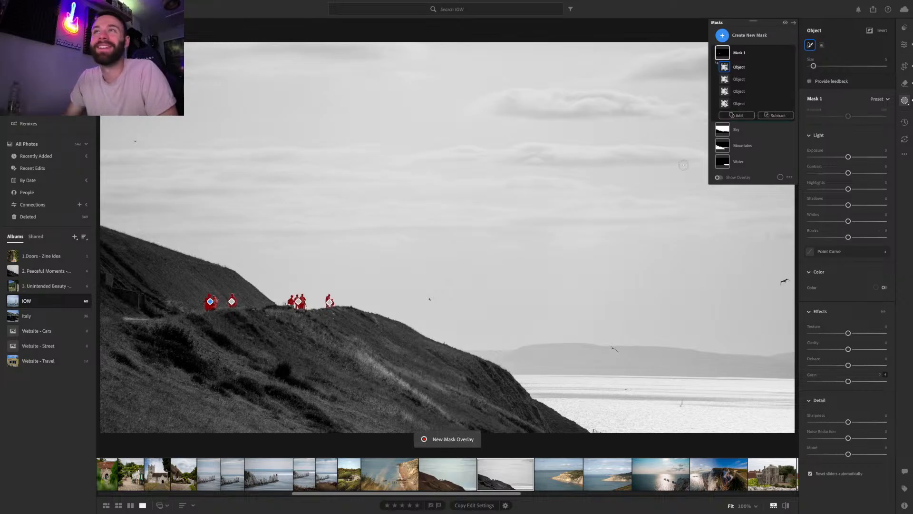
Set the Sky mask's Dehaze to about +7 and lower its Highlights
left_click(747, 129)
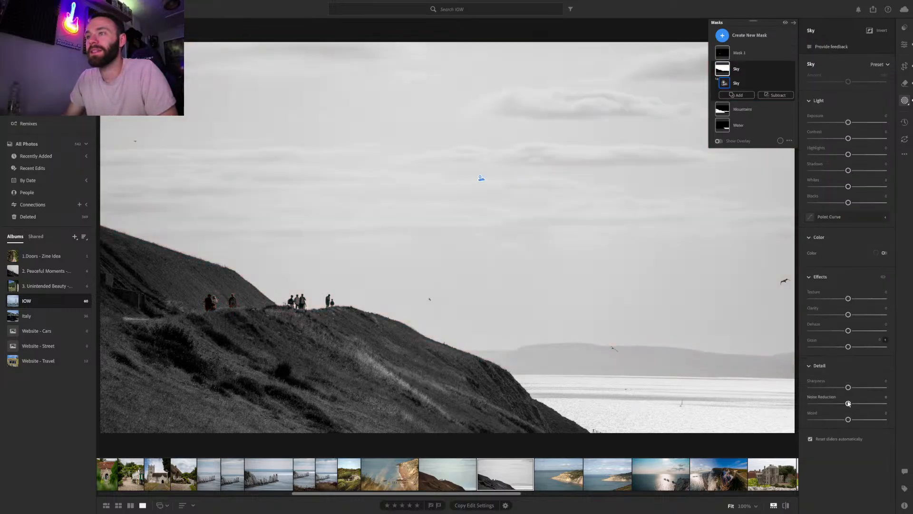
mouse_move(848, 331)
left_mouse_down()
mouse_move(904, 338)
mouse_move(839, 338)
mouse_move(852, 335)
left_mouse_up()
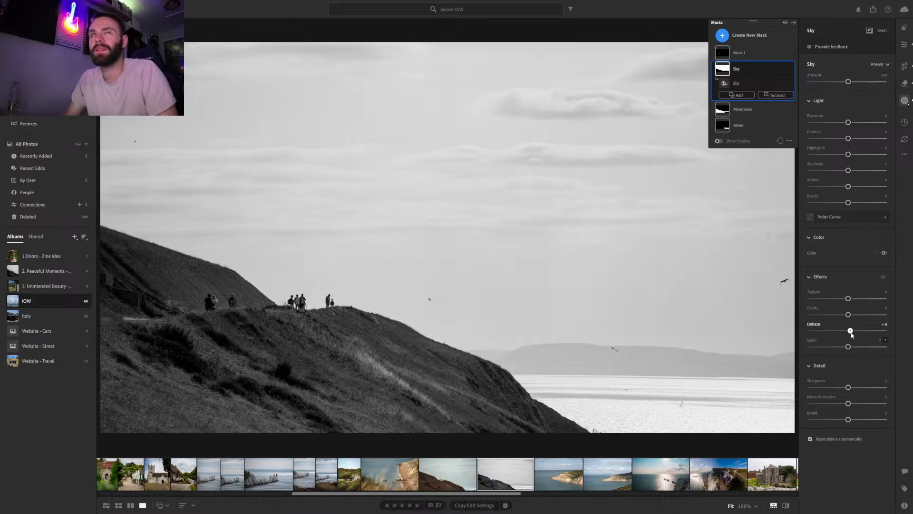
left_click_drag(851, 335, 852, 332)
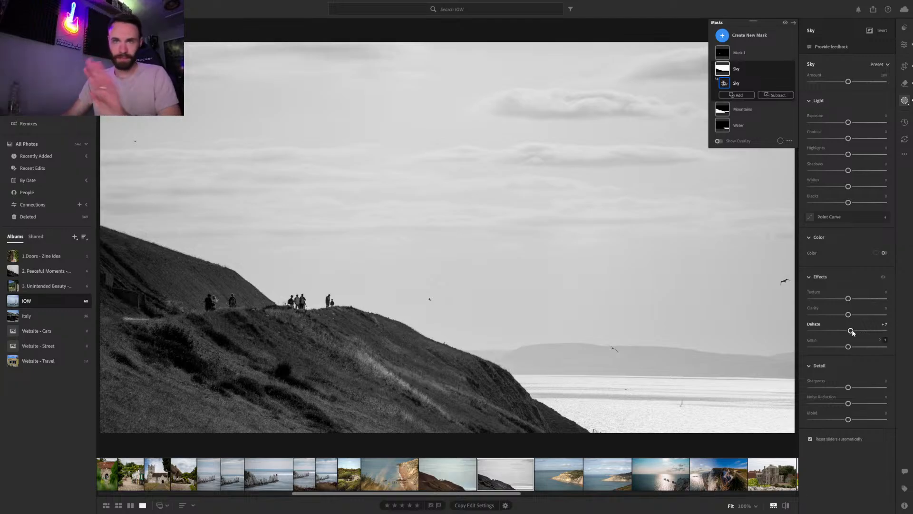
left_click_drag(852, 332, 853, 332)
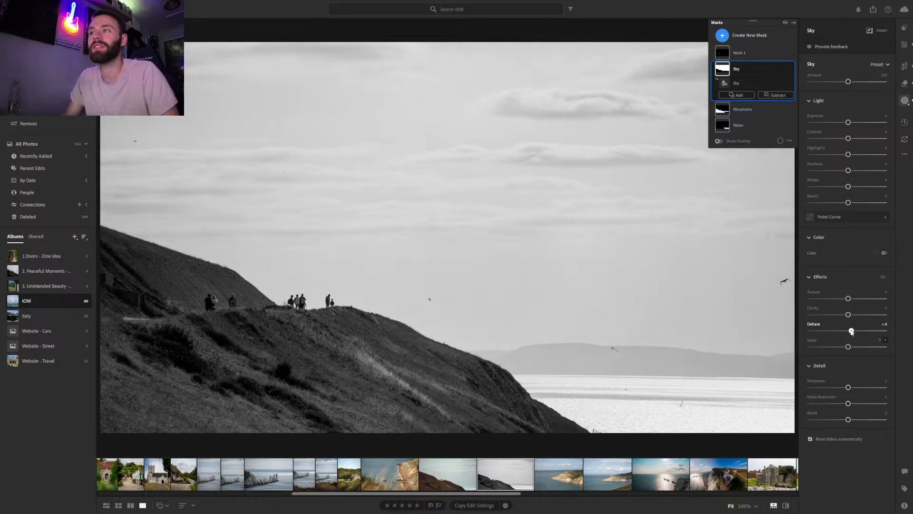
left_click_drag(851, 332, 850, 332)
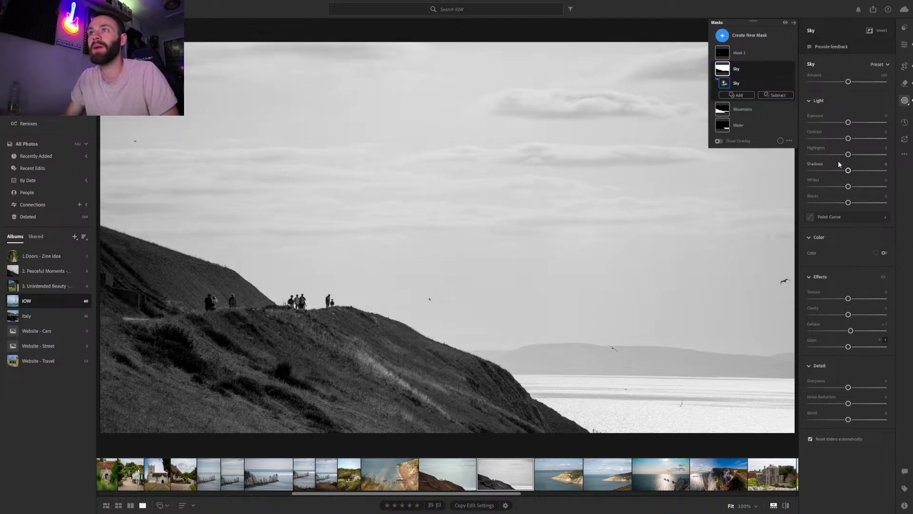
mouse_move(848, 154)
left_mouse_down()
mouse_move(830, 155)
mouse_move(839, 154)
left_mouse_up()
Set the Mountains mask's Dehaze to about +6 and the Water mask's Highlights to about -32
left_click(752, 111)
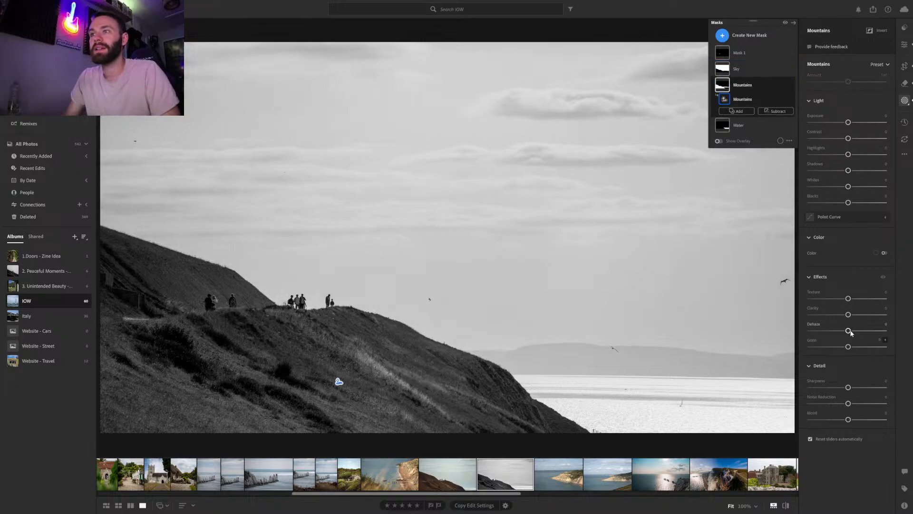
mouse_move(853, 333)
left_mouse_down()
mouse_move(895, 333)
mouse_move(851, 333)
left_mouse_up()
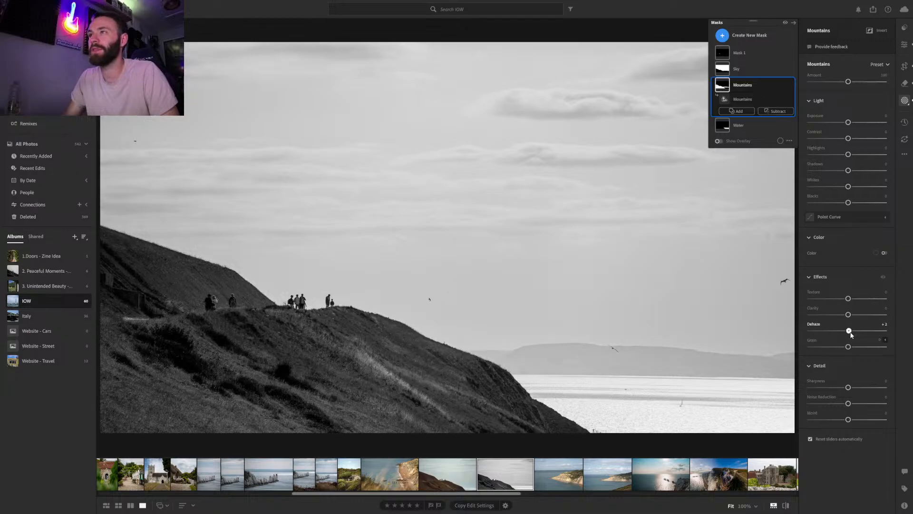
left_click_drag(852, 335, 853, 333)
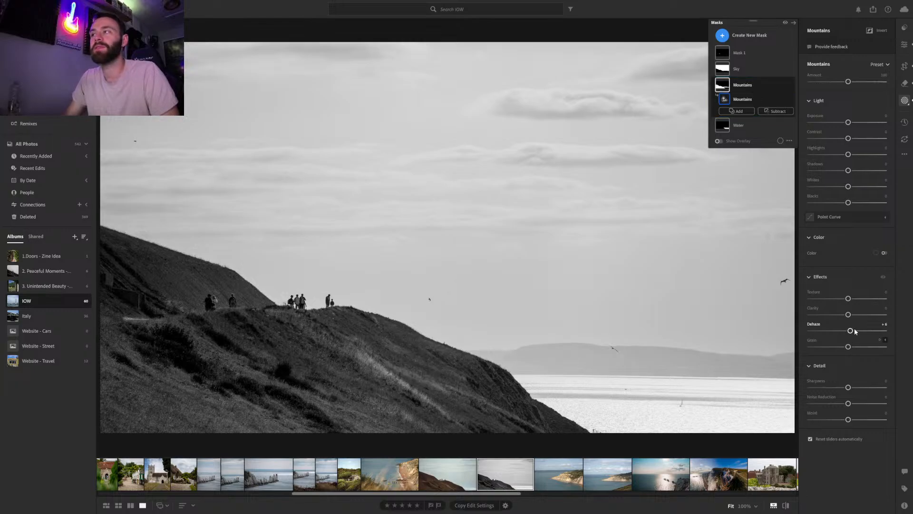
left_click(752, 130)
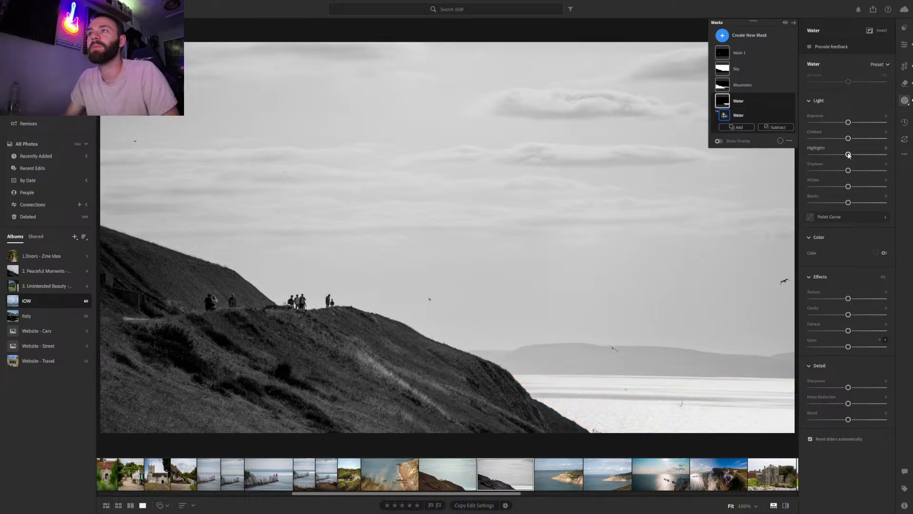
mouse_move(849, 155)
left_mouse_down()
mouse_move(829, 155)
mouse_move(838, 158)
left_mouse_up()
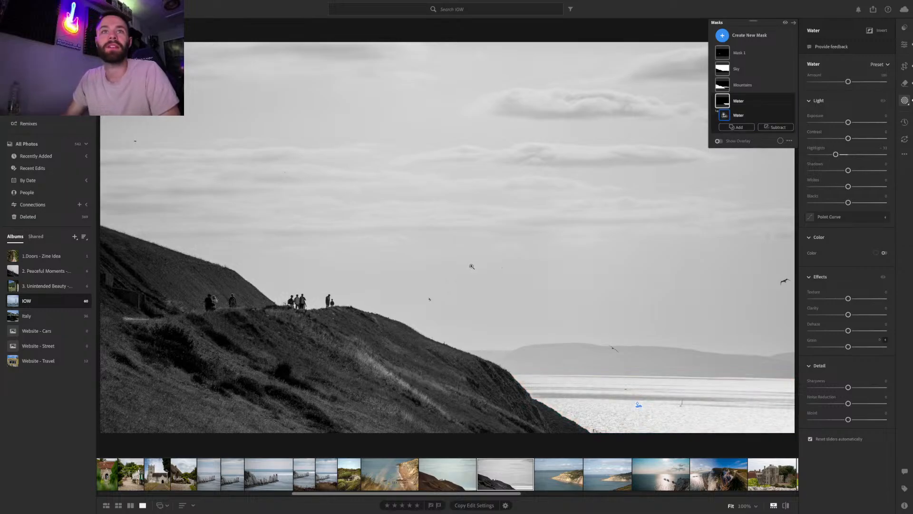
Sharpen the masked walkers with Texture about +16, Clarity about +21 and Sharpness about +18
left_click(749, 54)
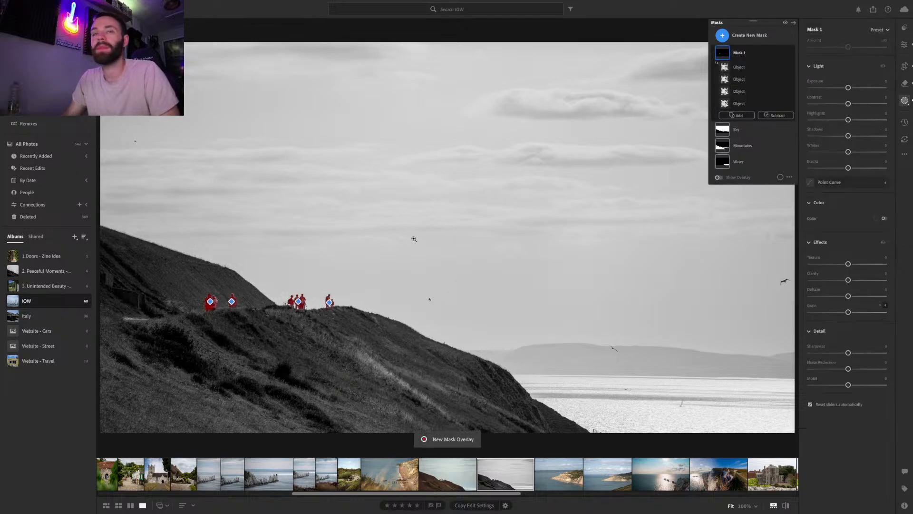
left_click(333, 343)
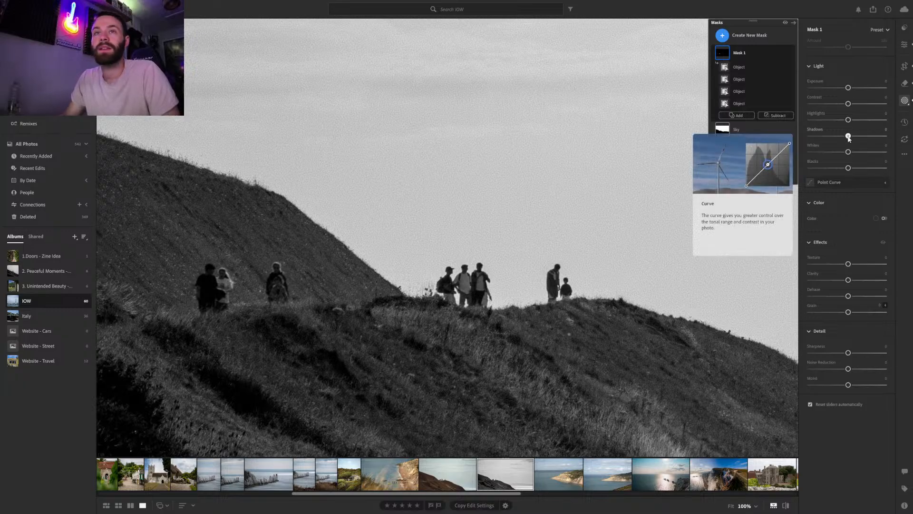
left_click_drag(848, 136, 852, 137)
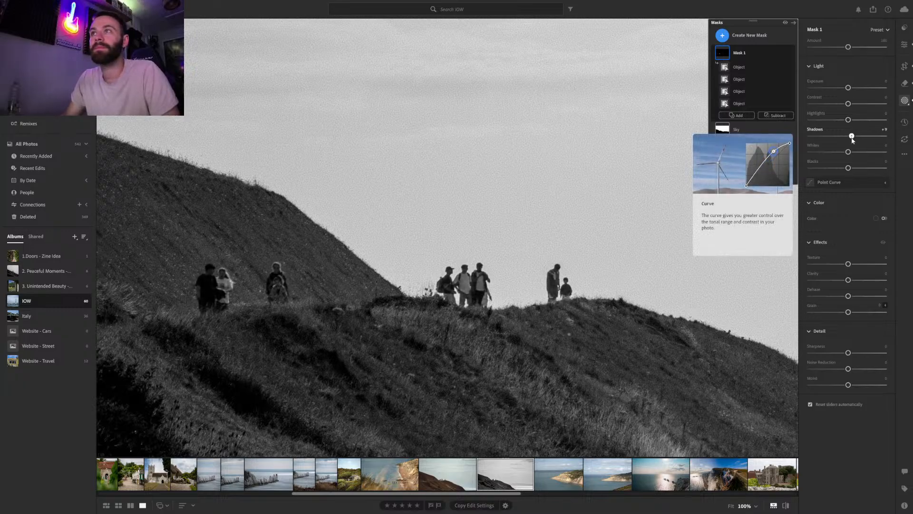
mouse_move(848, 280)
left_mouse_down()
mouse_move(858, 283)
mouse_move(855, 265)
left_mouse_up()
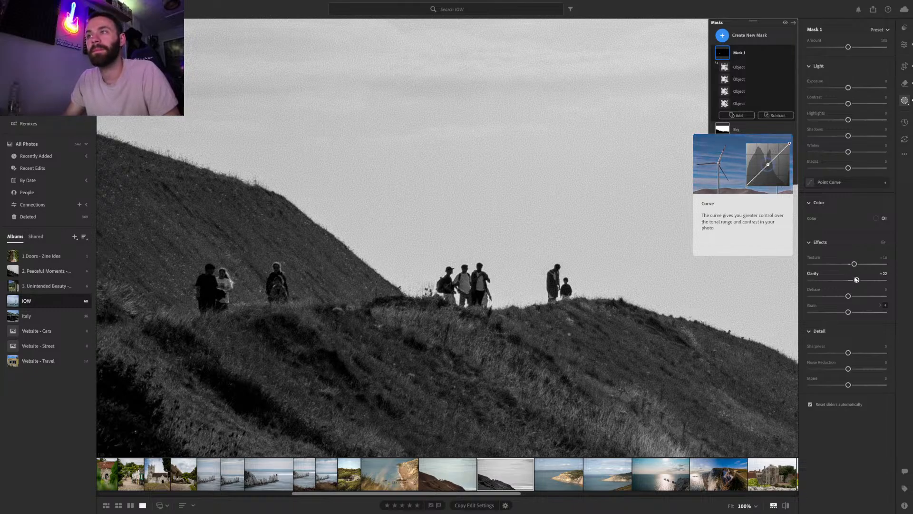
left_click_drag(857, 280, 855, 279)
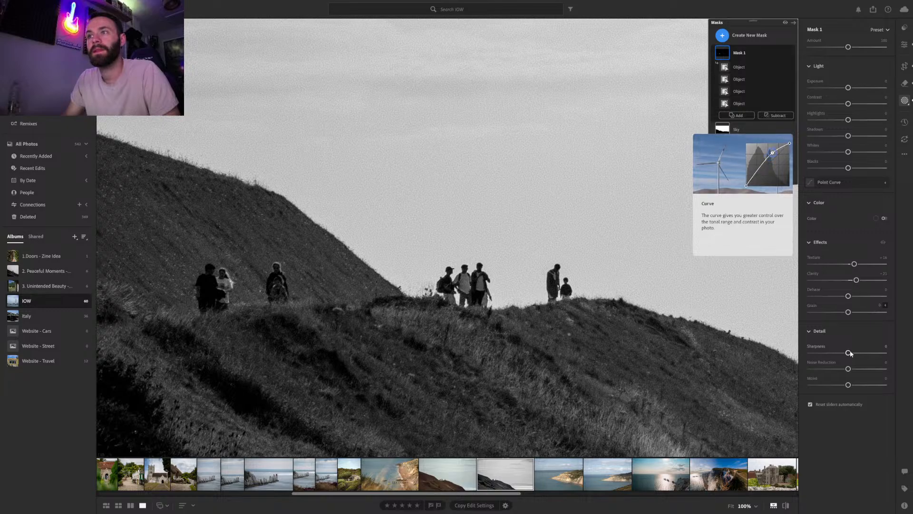
mouse_move(850, 353)
left_mouse_down()
mouse_move(899, 354)
mouse_move(856, 358)
left_mouse_up()
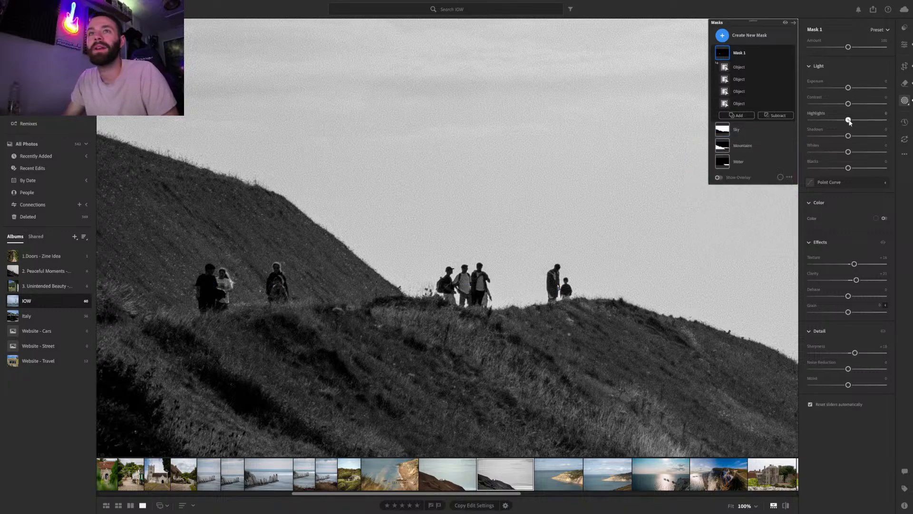
Set the walkers mask's Highlights to about +42 and its Blacks to about -8
left_click_drag(850, 121, 865, 122)
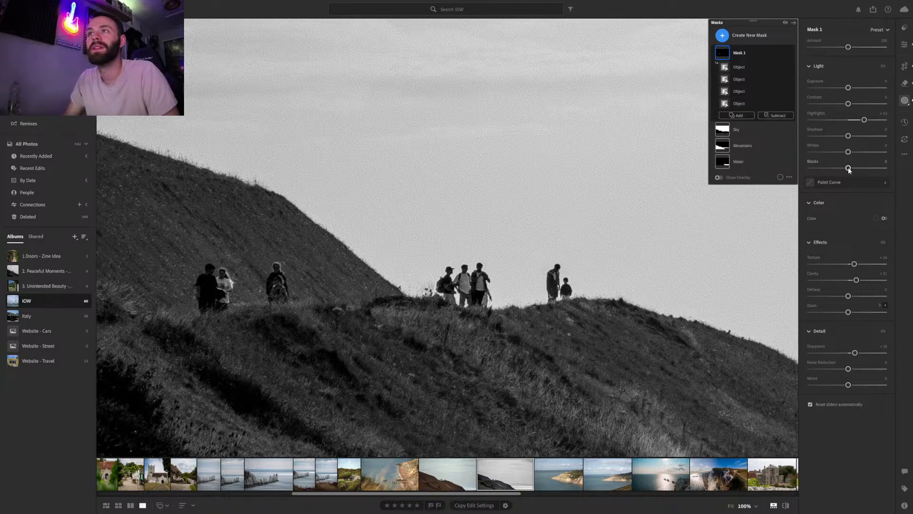
mouse_move(849, 168)
left_mouse_down()
mouse_move(837, 170)
mouse_move(845, 170)
left_mouse_up()
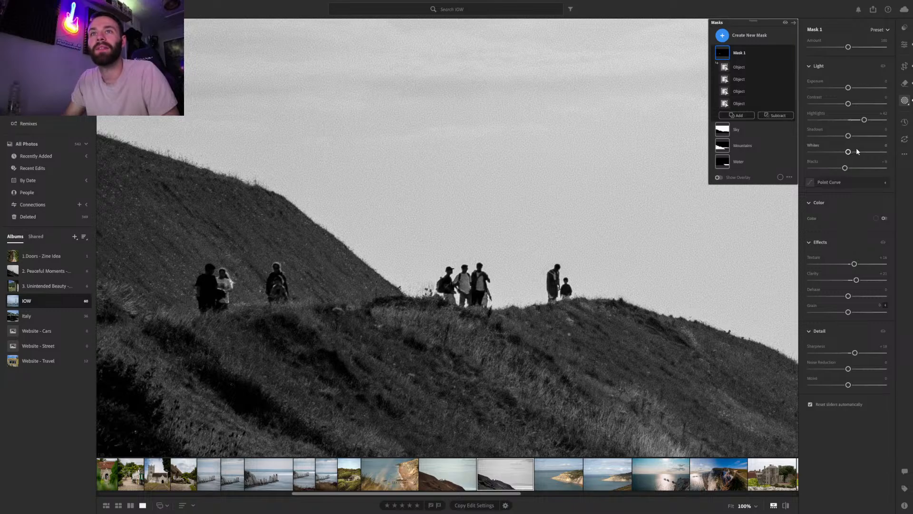
left_click(532, 281)
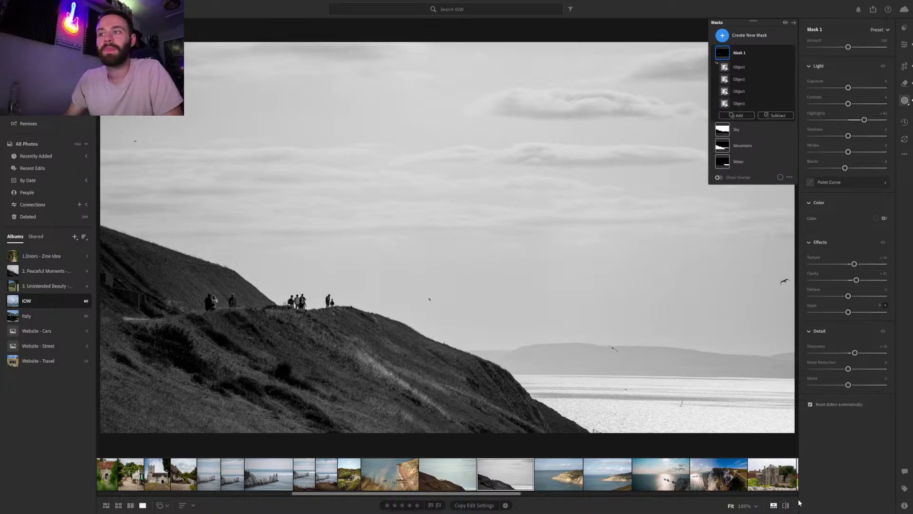
Lower the walkers mask's Highlights to about +27 and compare the hillside photo with its original and with the neighbouring colour shot
left_click(792, 53)
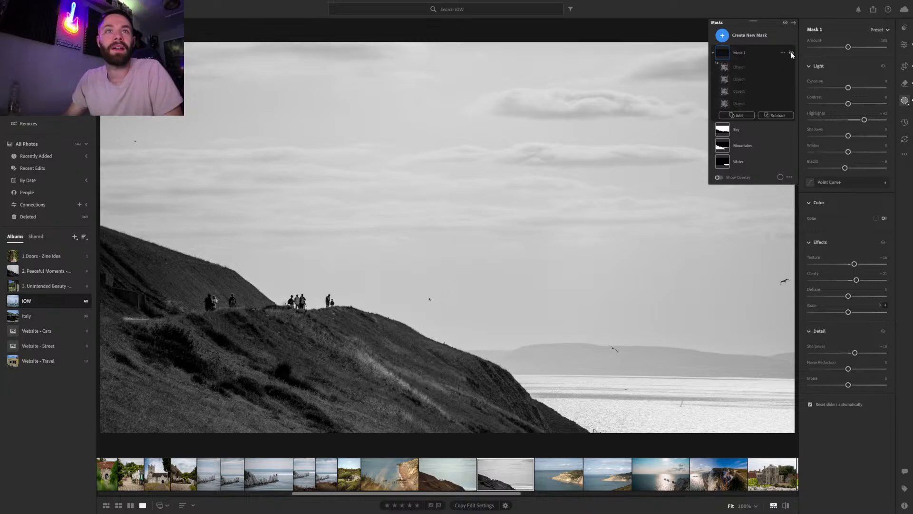
left_click(791, 53)
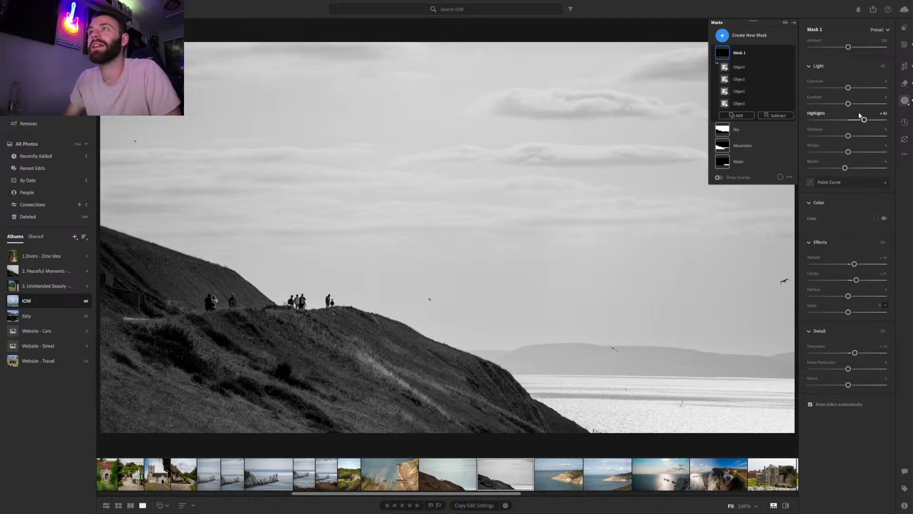
left_click_drag(864, 121, 858, 120)
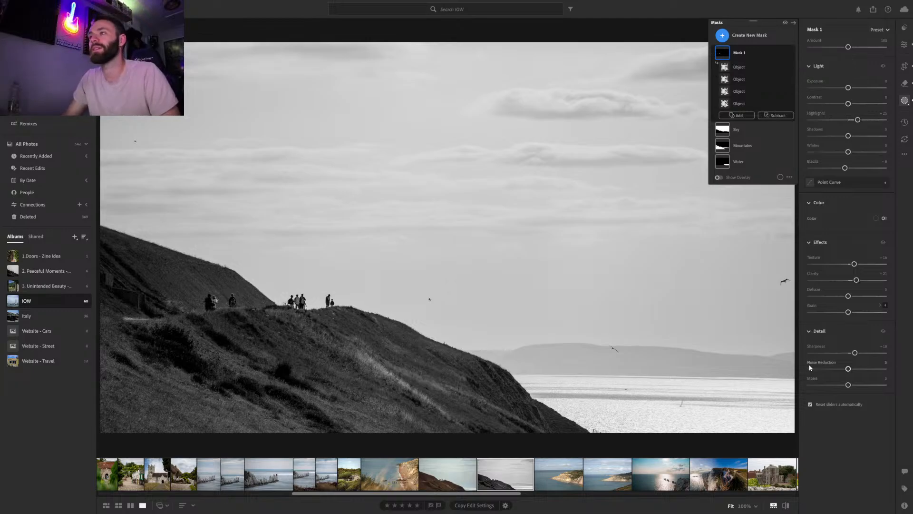
left_click(786, 505)
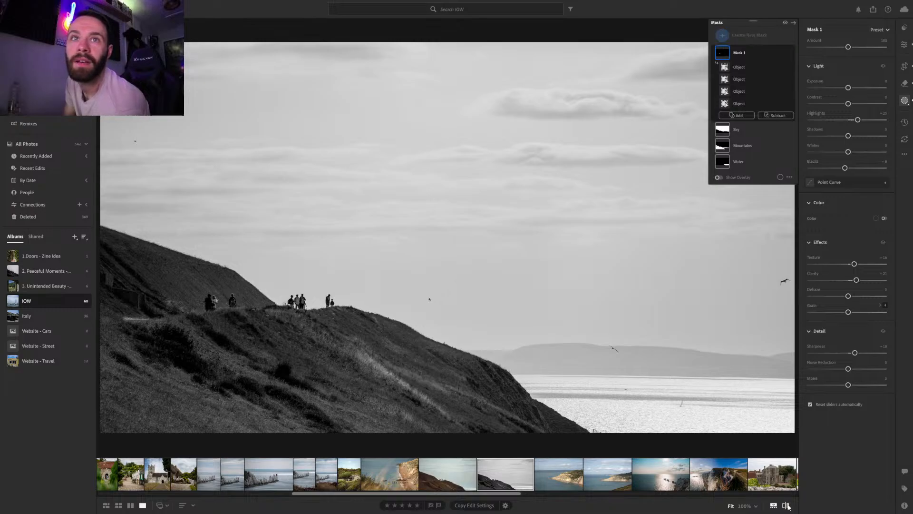
left_click(786, 505)
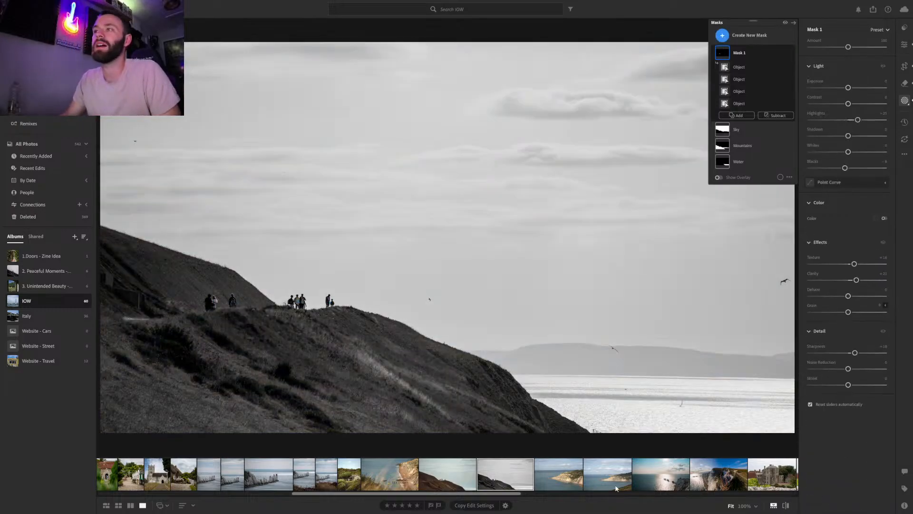
left_click(469, 482)
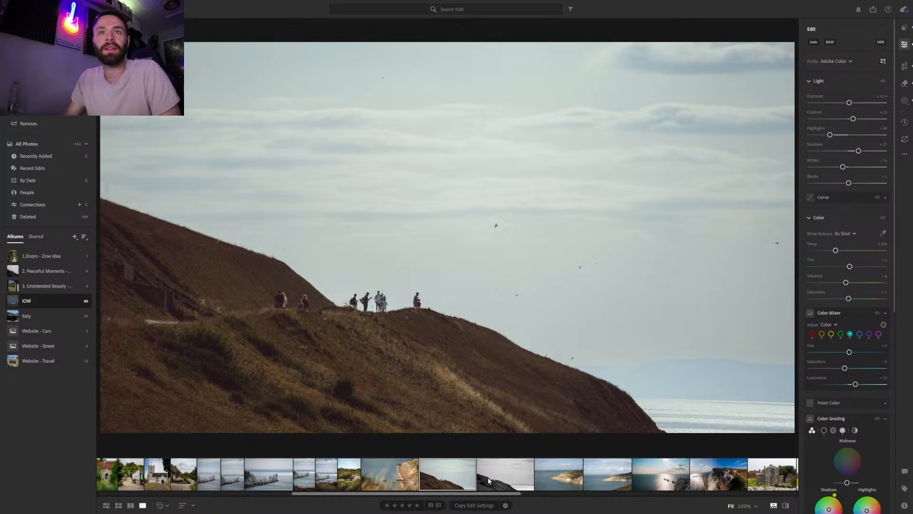
left_click(489, 480)
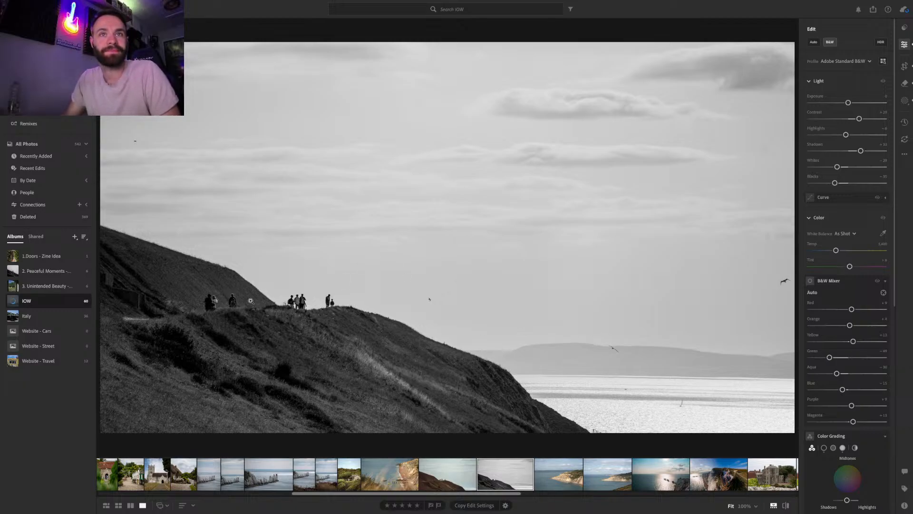
Level the black-and-white hillside photo's horizon by straightening it -0.31 degrees, and compare it with the unstraightened version
key("c")
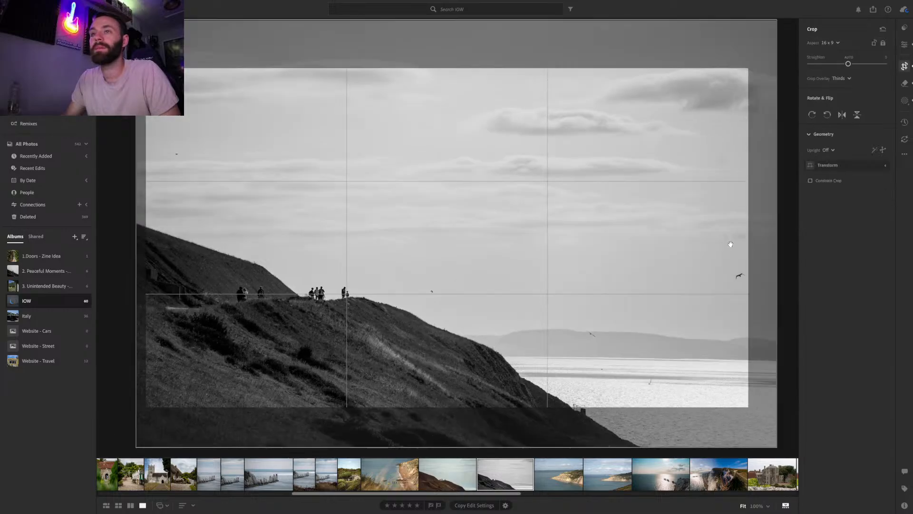
left_click(850, 57)
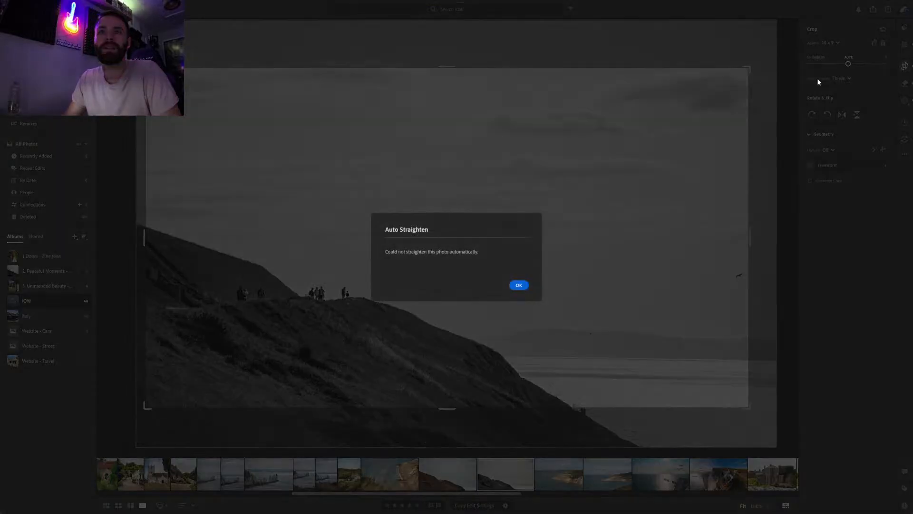
left_click(519, 285)
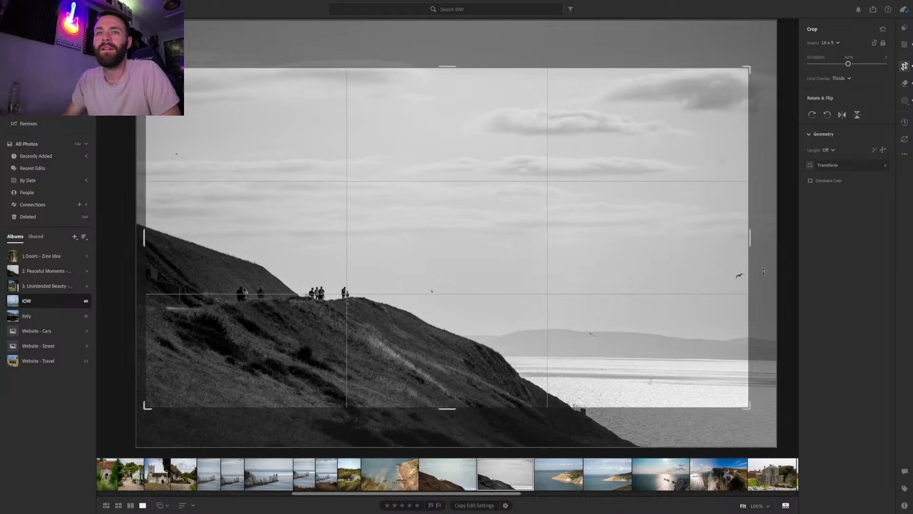
left_click_drag(764, 271, 763, 272)
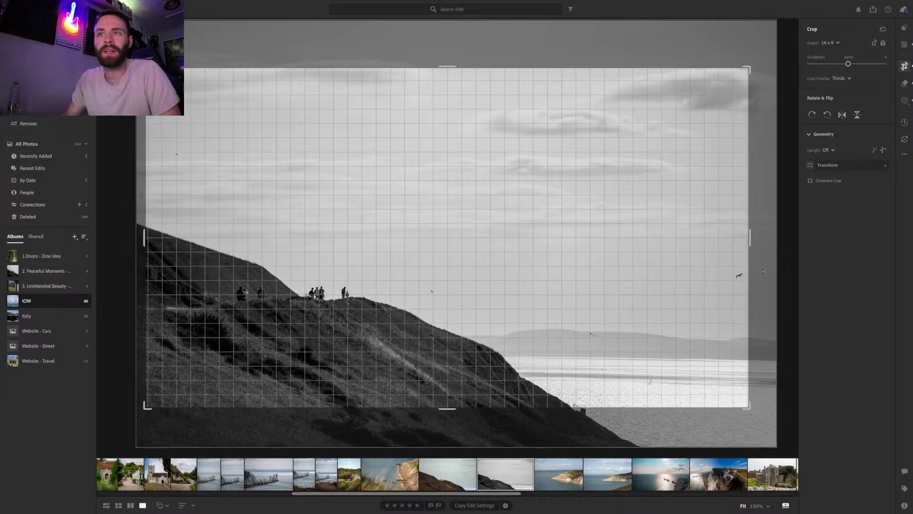
left_click_drag(764, 271, 763, 269)
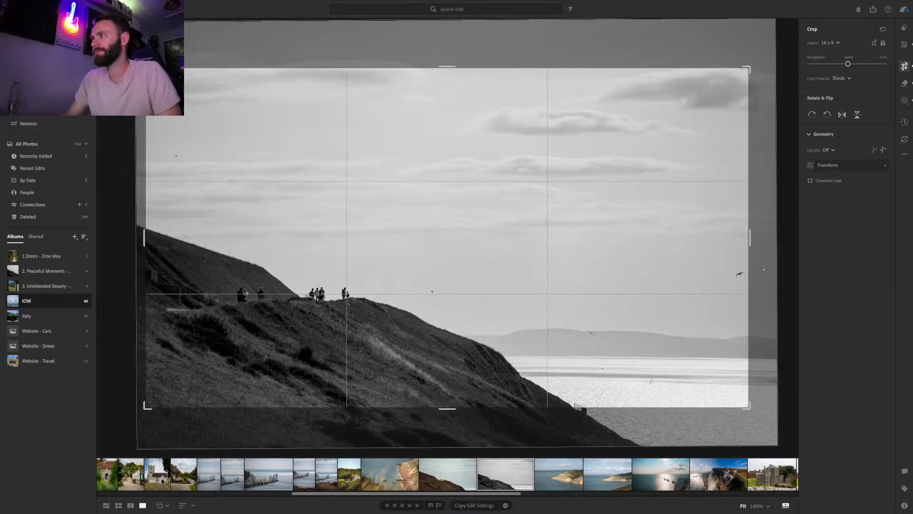
key("e")
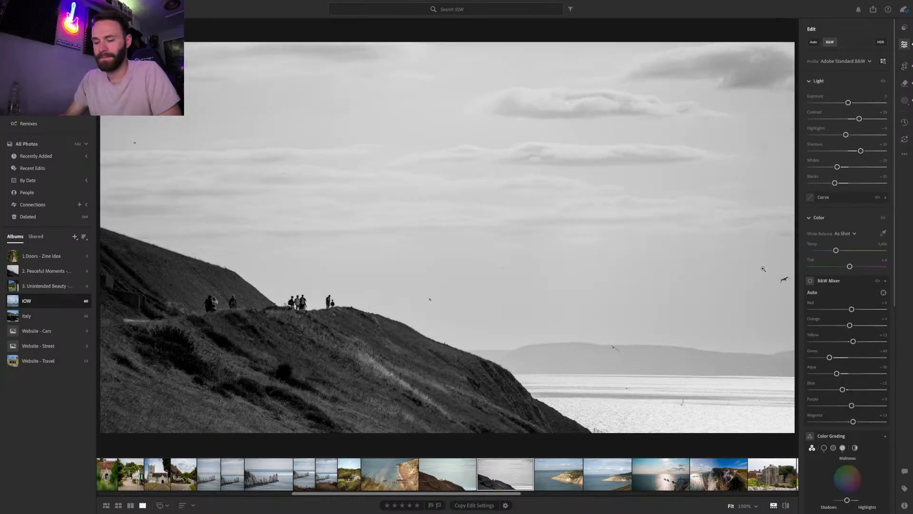
key("ctrl+z")
key("ctrl+shift+z")
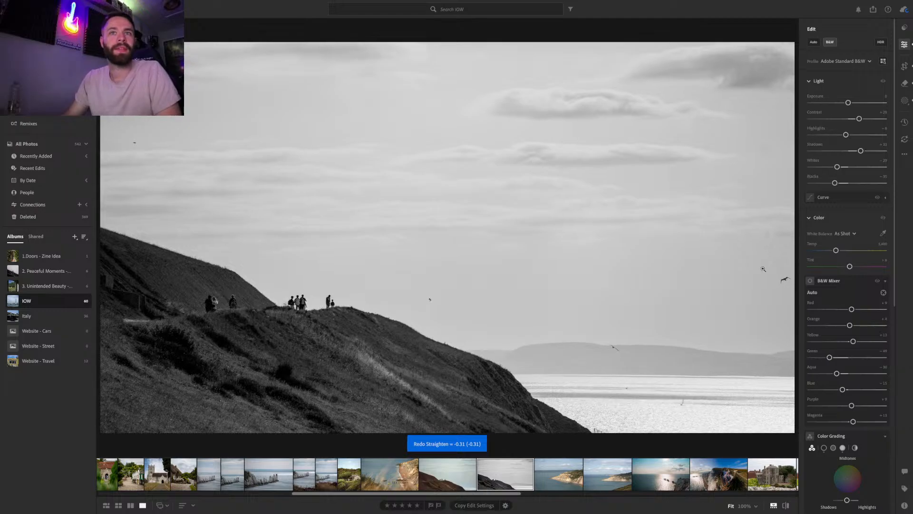
key("ctrl+z")
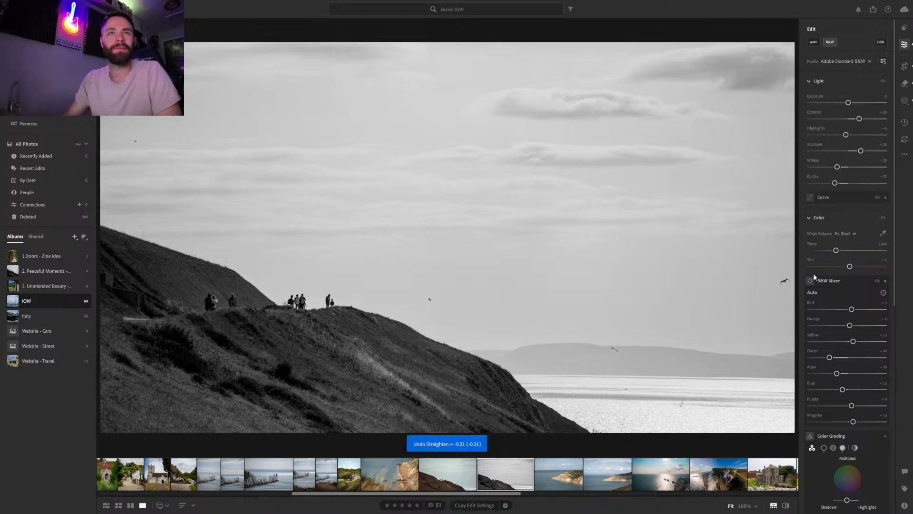
key("ctrl+shift+z")
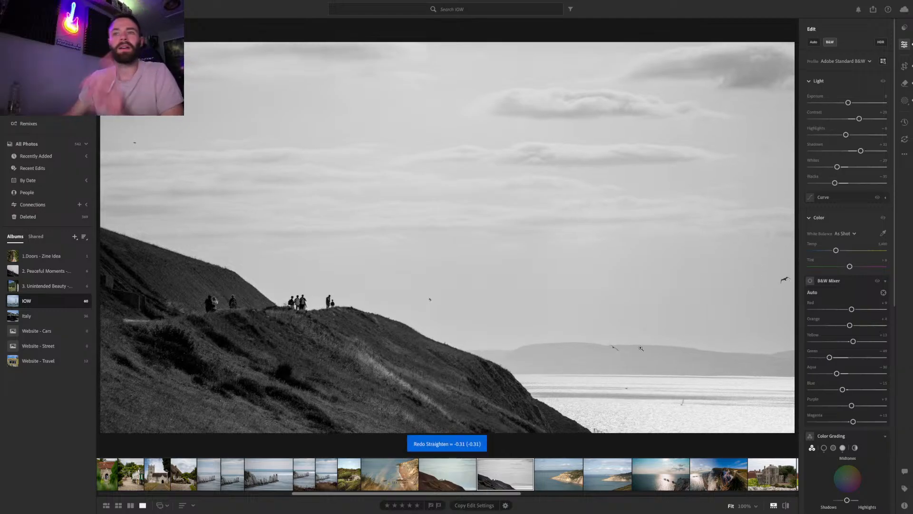
Browse the coastal photos in the IOW album to choose the next one to edit
left_click(551, 478)
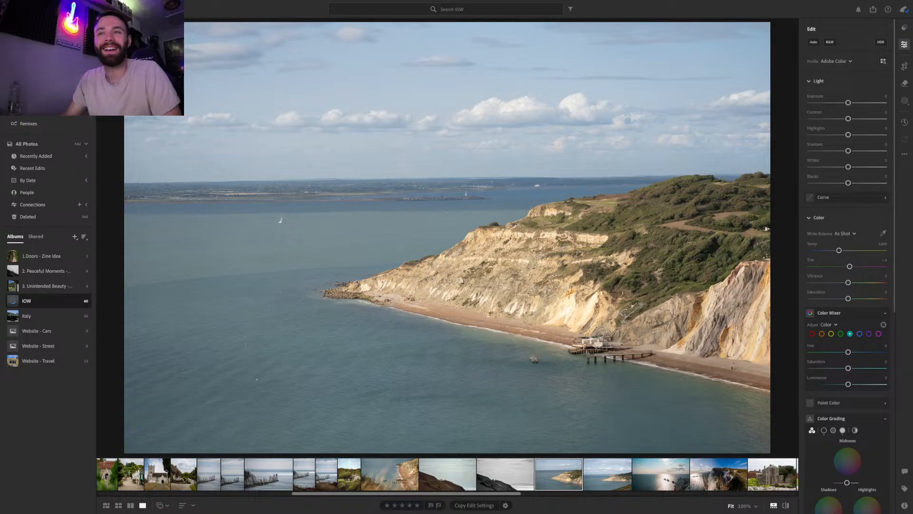
left_click(590, 472)
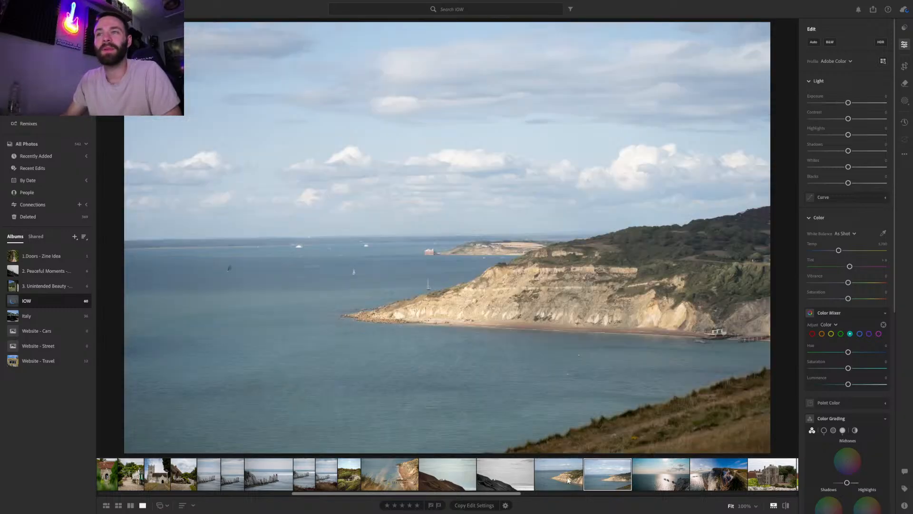
left_click(643, 475)
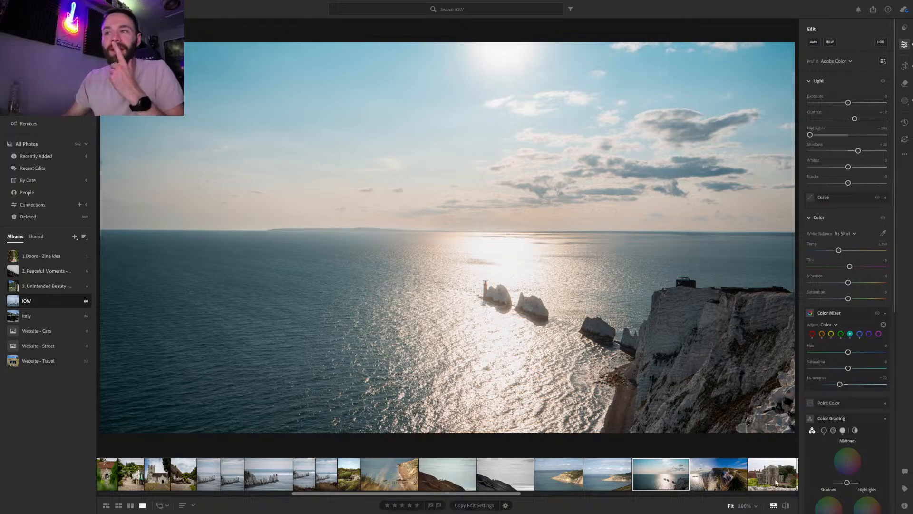
left_click_drag(787, 507, 787, 507)
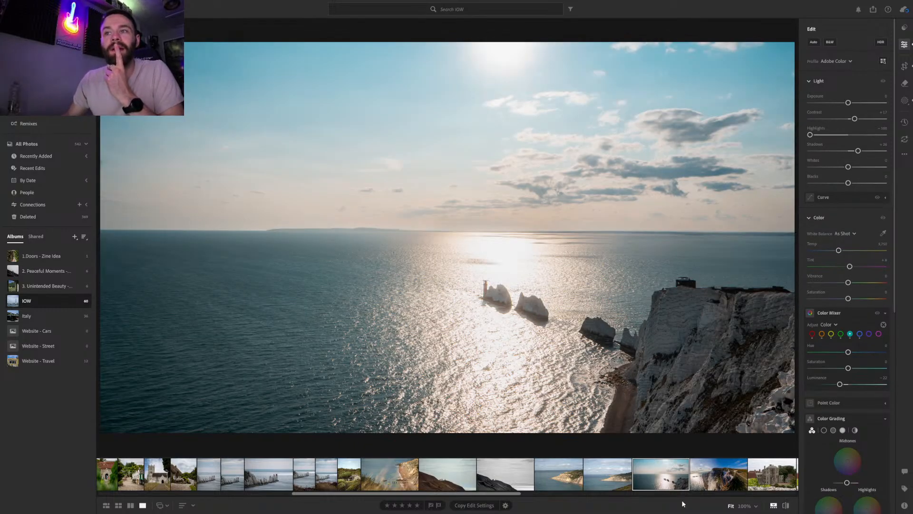
left_click(710, 482)
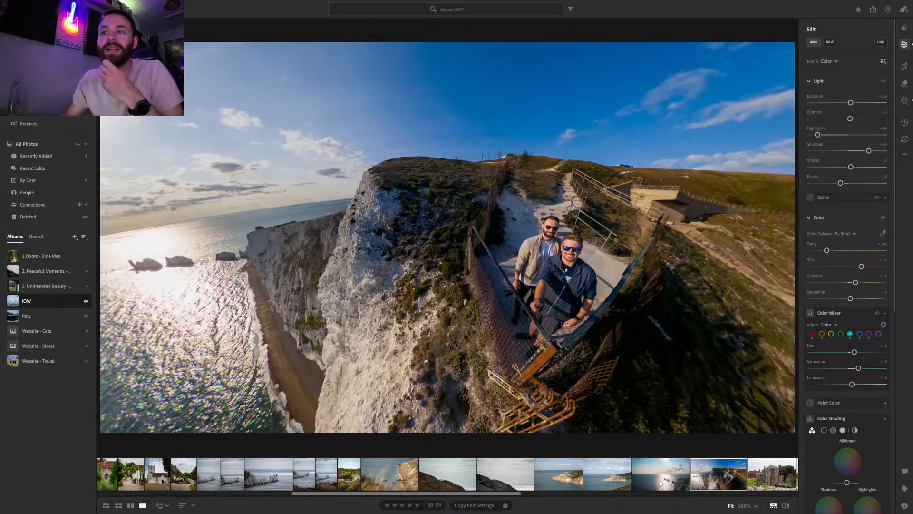
left_click_drag(509, 496, 288, 495)
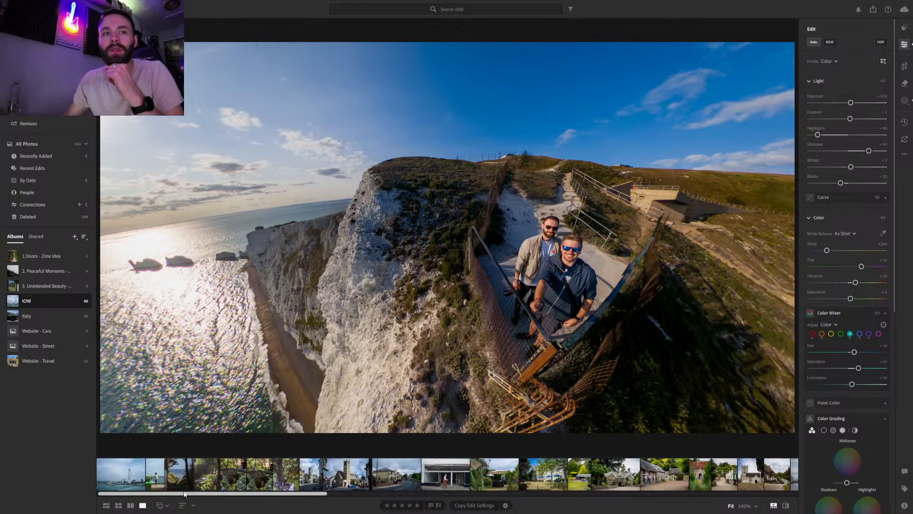
left_click_drag(183, 495, 426, 509)
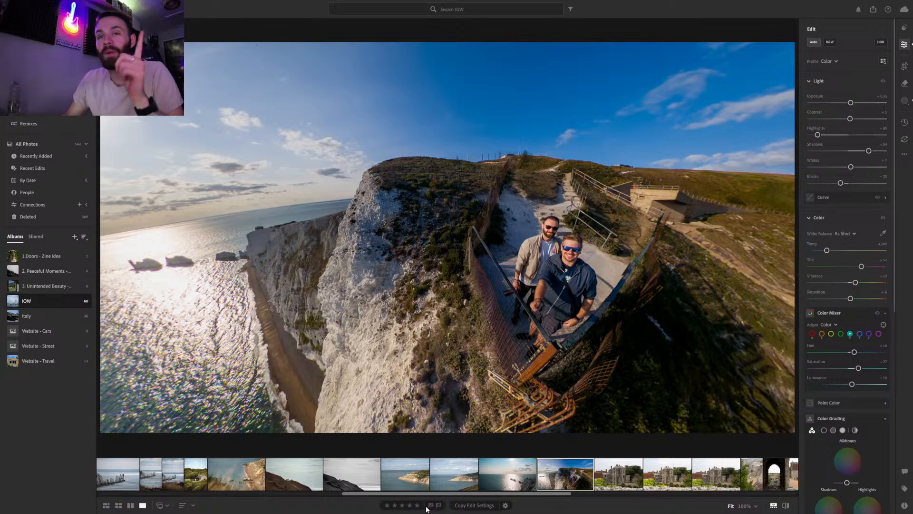
Crop the unedited photo of the sandy headland with the pier to 16 x 9, positioning the frame slightly lower on the image
left_click(417, 473)
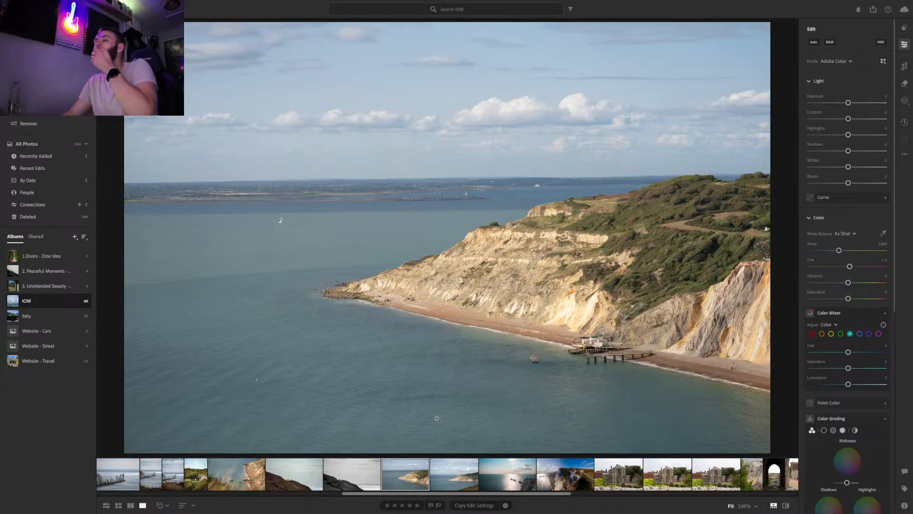
left_click(904, 67)
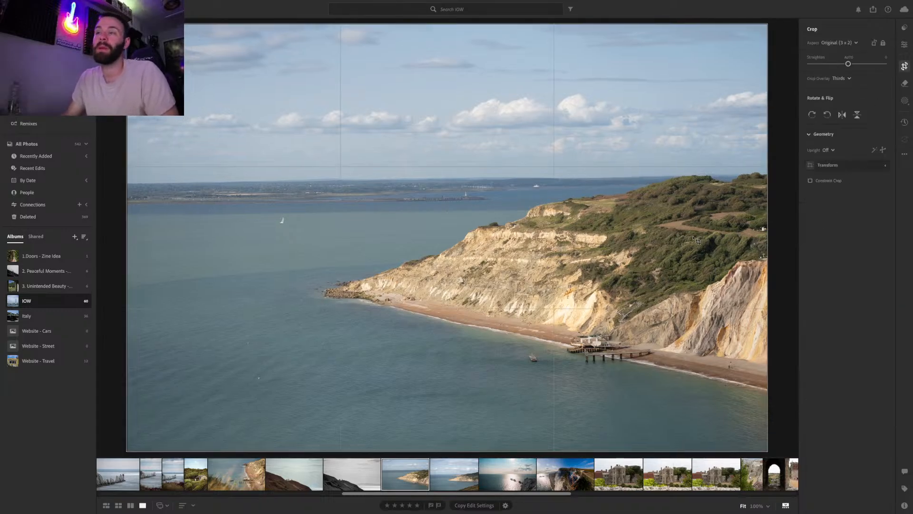
left_click(843, 43)
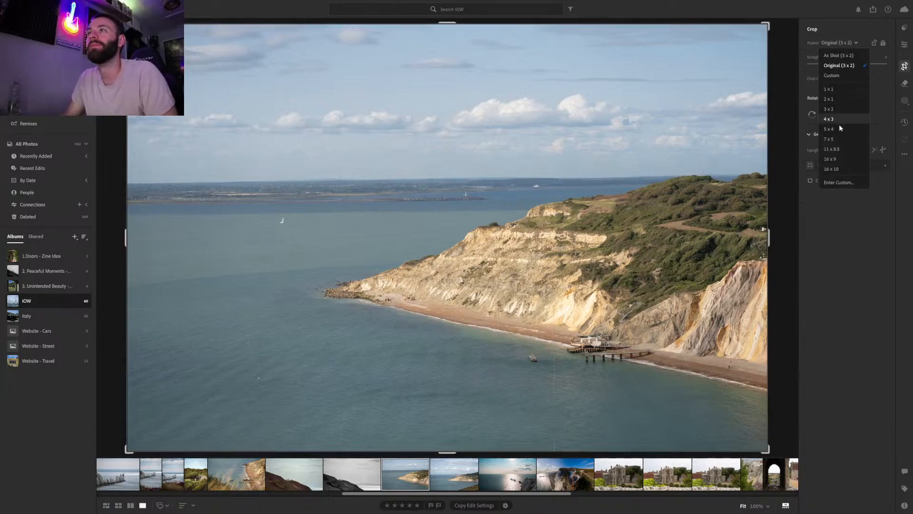
left_click(836, 159)
mouse_move(531, 295)
left_mouse_down()
mouse_move(526, 274)
mouse_move(528, 295)
mouse_move(529, 283)
left_mouse_up()
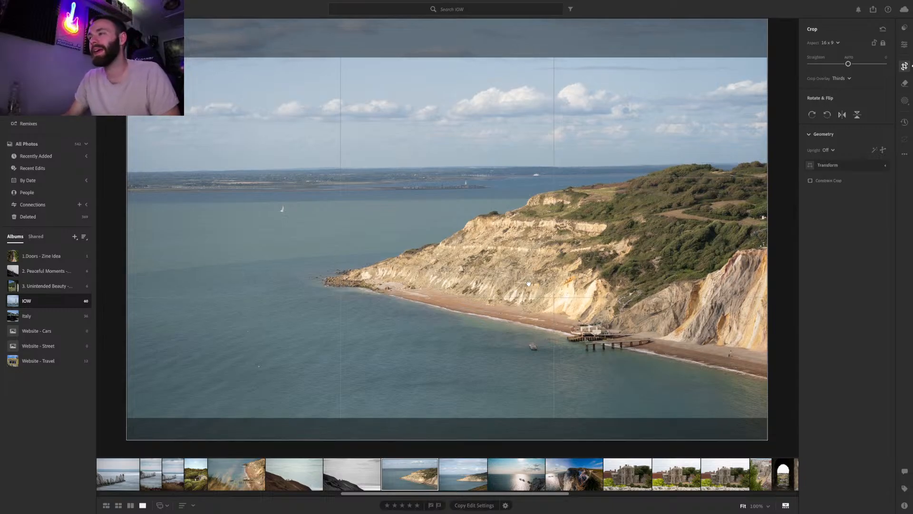
key("e")
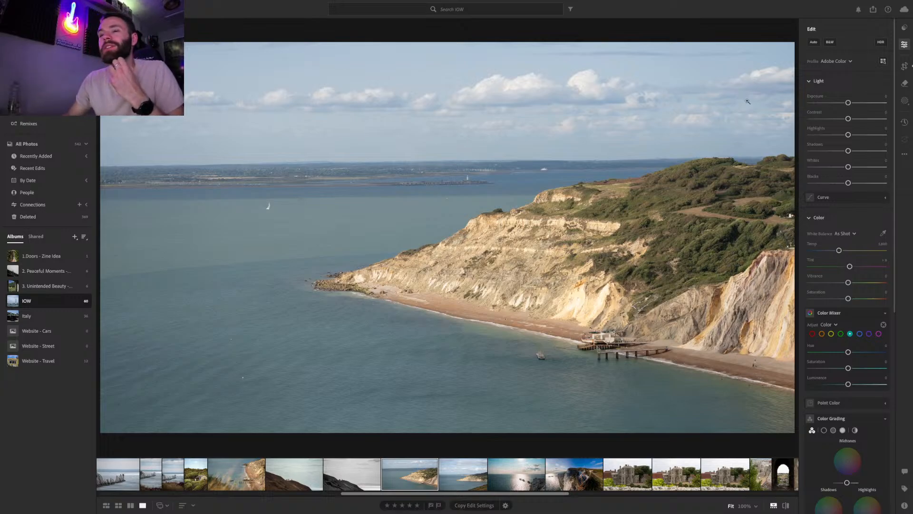
Straighten the headland photo automatically, compare it with the unstraightened version, and apply the crop
left_click(905, 66)
left_click_drag(848, 63, 851, 62)
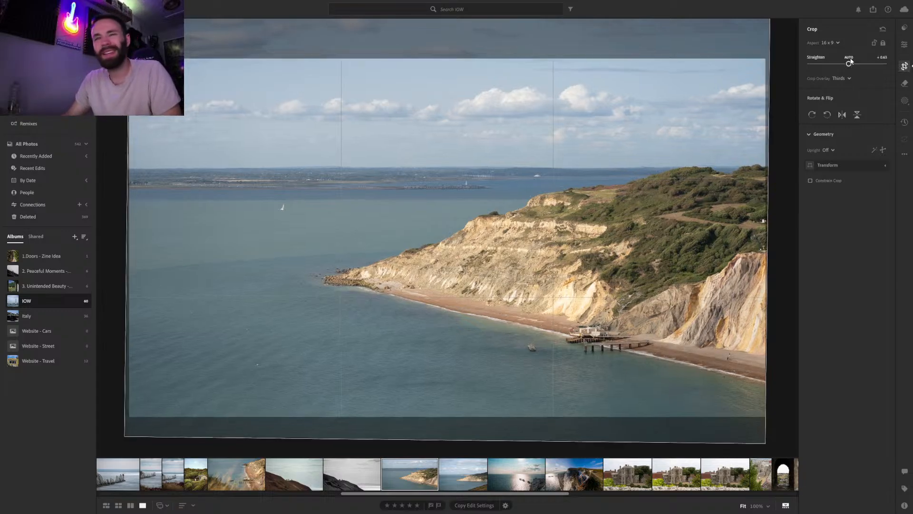
left_click(850, 58)
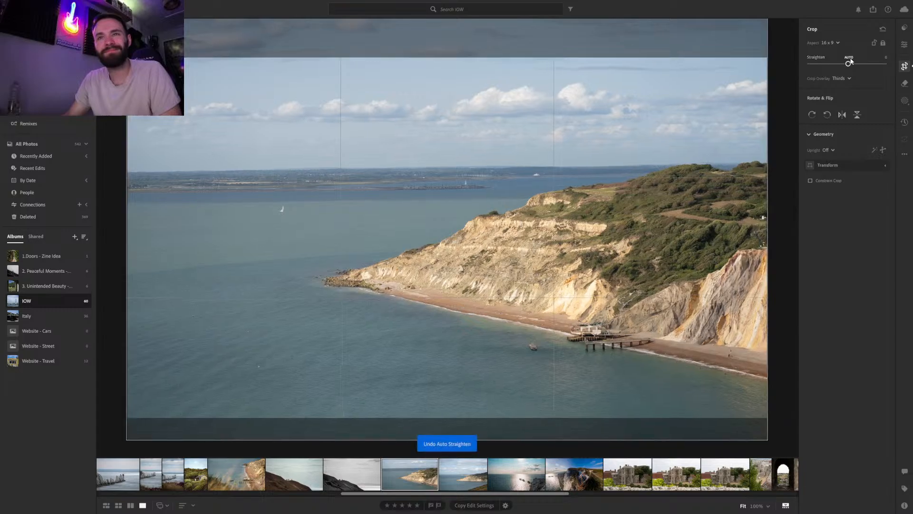
left_click(850, 58)
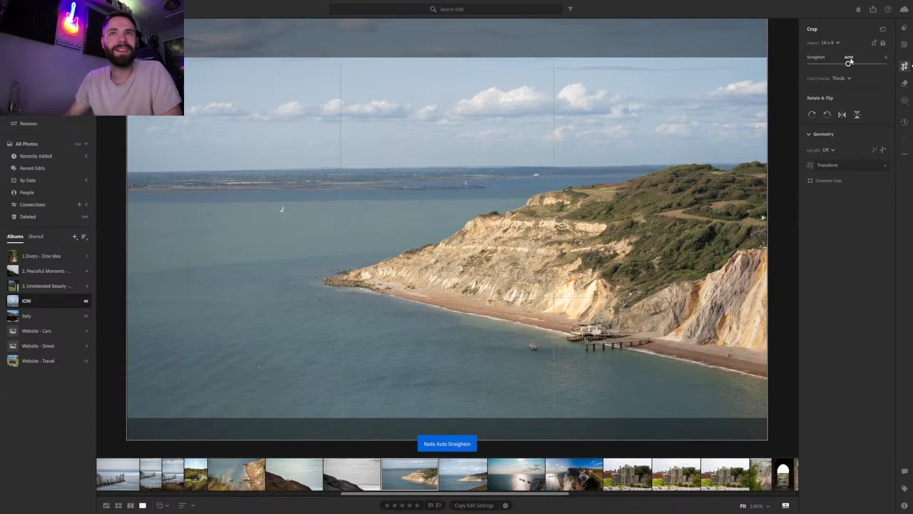
left_click(850, 58)
key("Return")
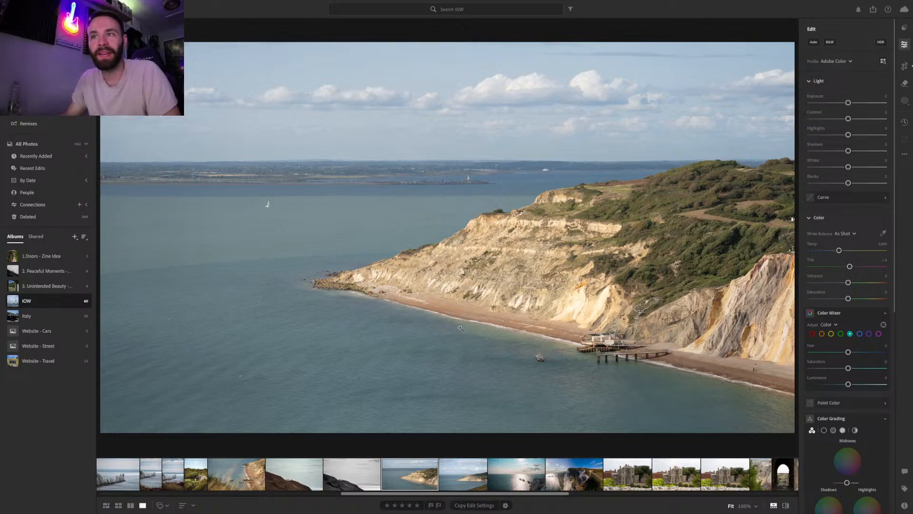
Try the Kodak Ektar 100 film preset on the headland photo and compare it with the neighbouring black-and-white hillside photo
left_click(905, 102)
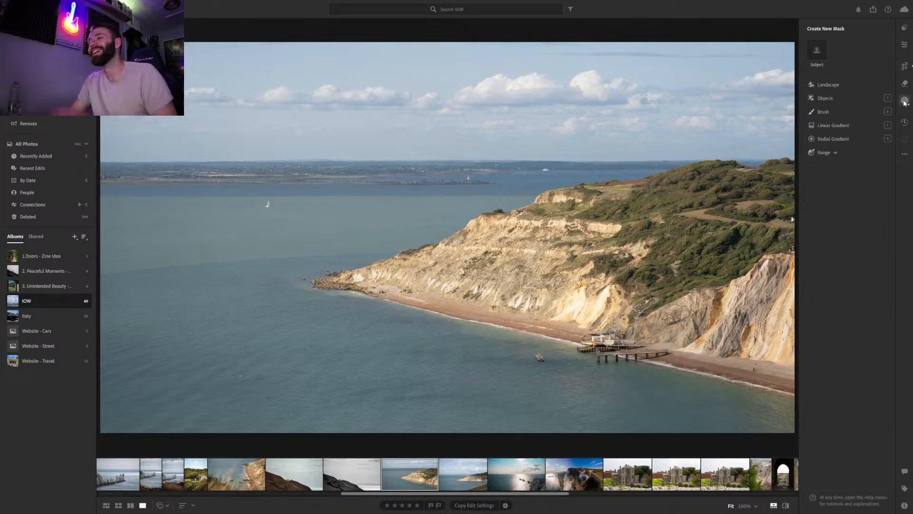
left_click(904, 32)
left_click(904, 29)
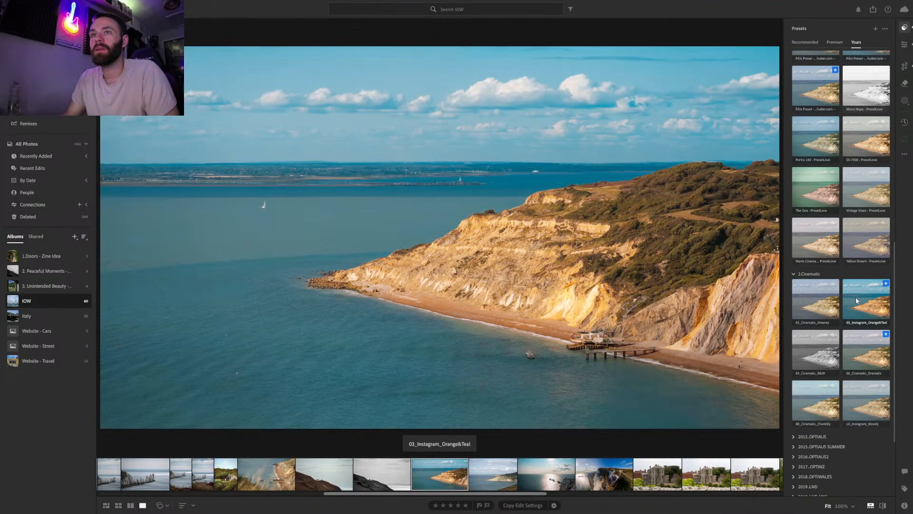
scroll(862, 302, "up", 3)
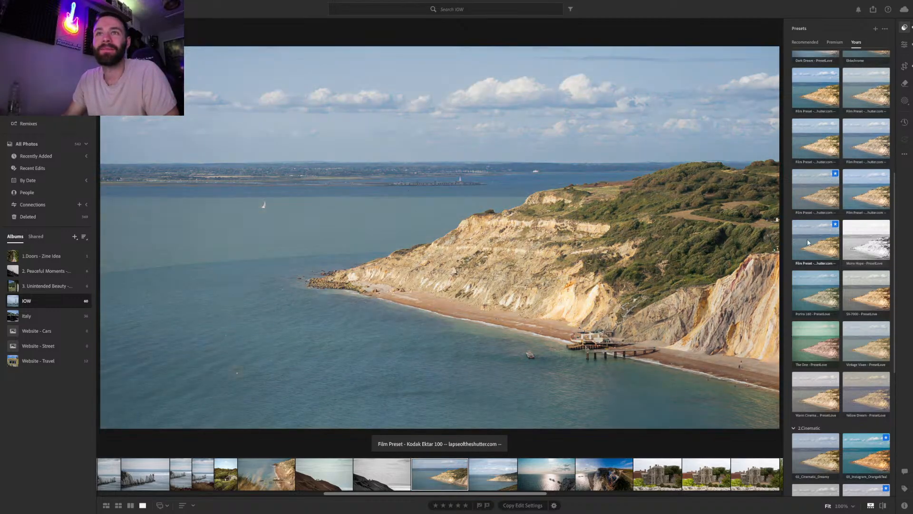
left_click(808, 243)
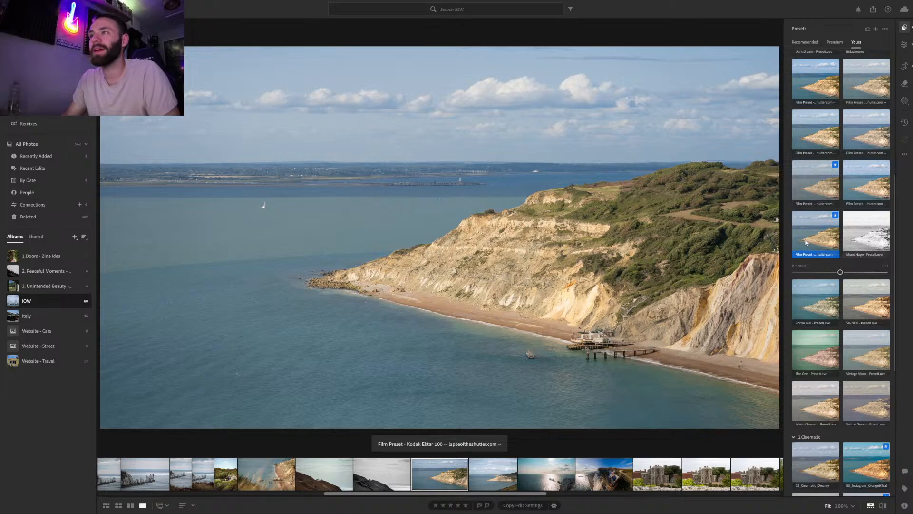
scroll(808, 266, "up", 3)
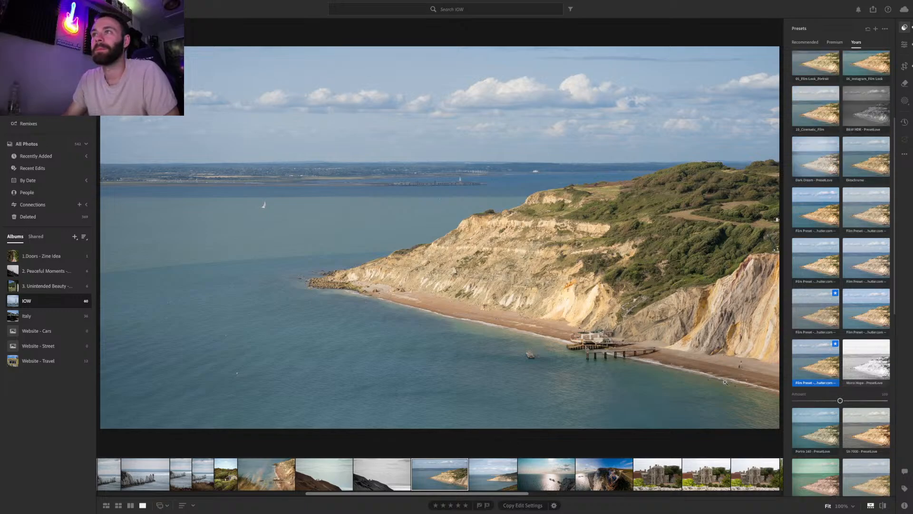
key("Left")
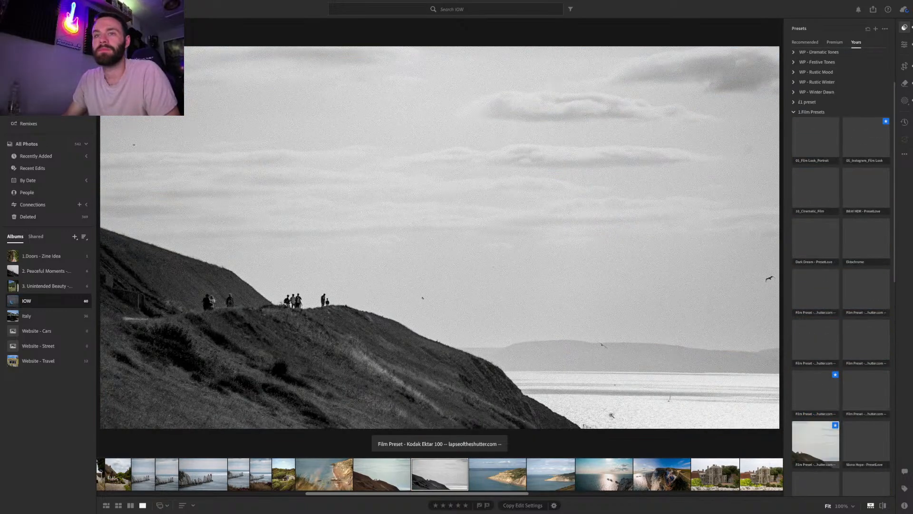
key("Right")
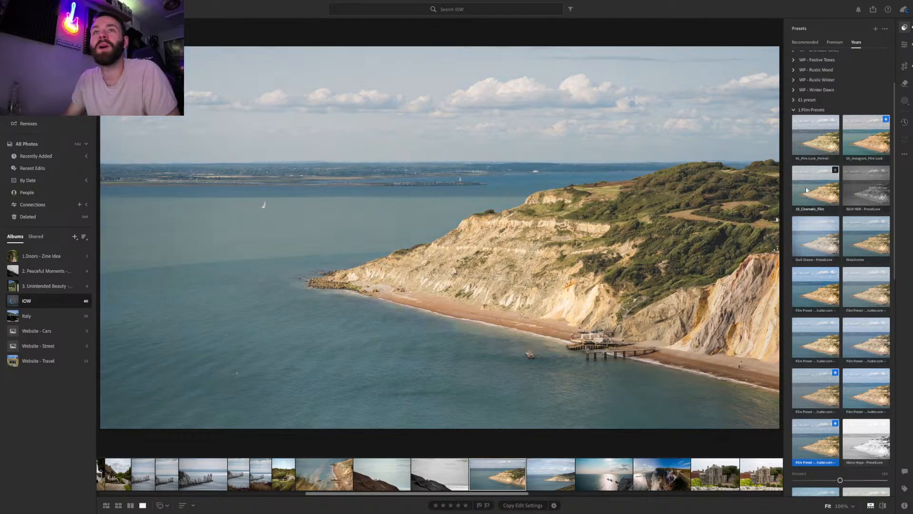
Apply the 10_Cinematic_Film preset to the headland photo and reduce its amount to about half strength
left_click(807, 190)
left_click(807, 193)
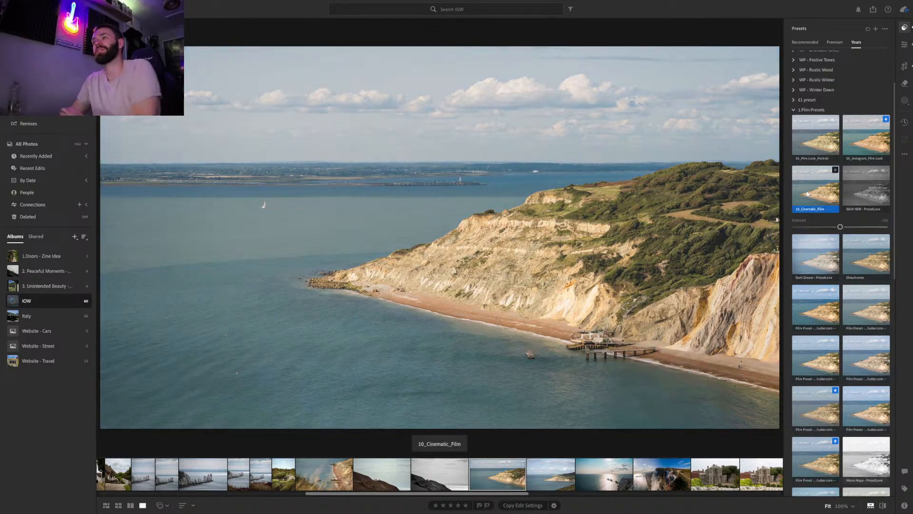
left_click_drag(838, 230, 817, 228)
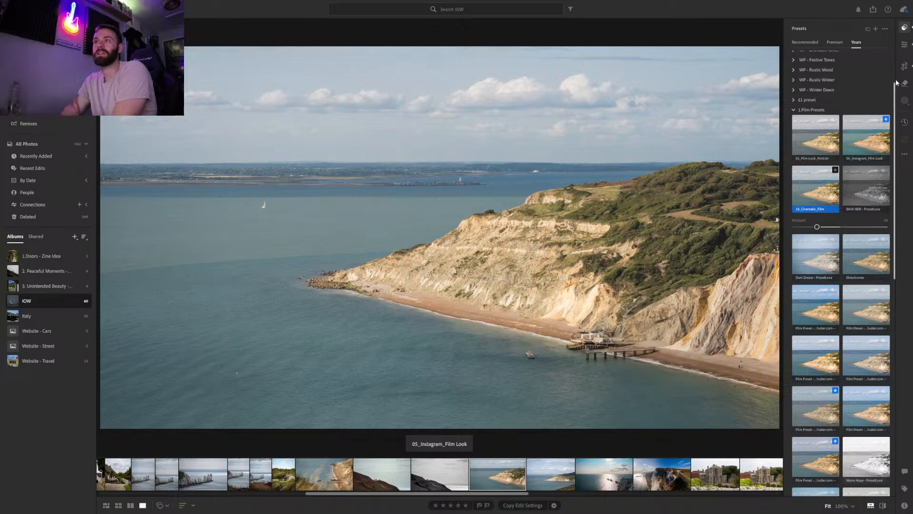
left_click(903, 29)
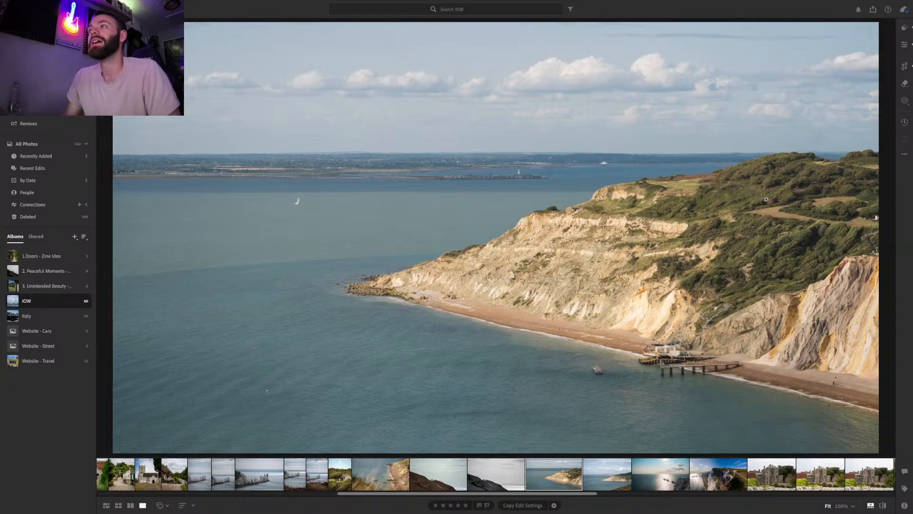
Create three separate landscape masks on the headland photo for the sky, mountains and water
left_click(907, 101)
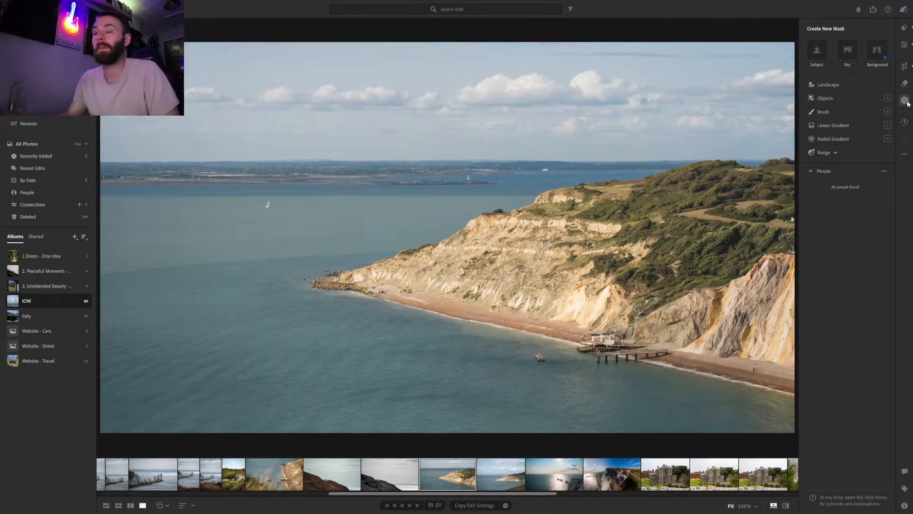
left_click(843, 83)
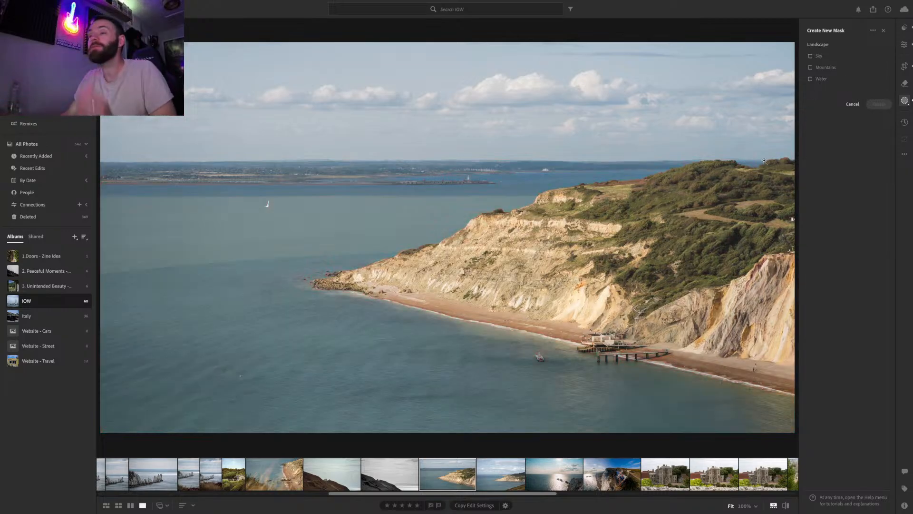
left_click(816, 57)
left_click(813, 68)
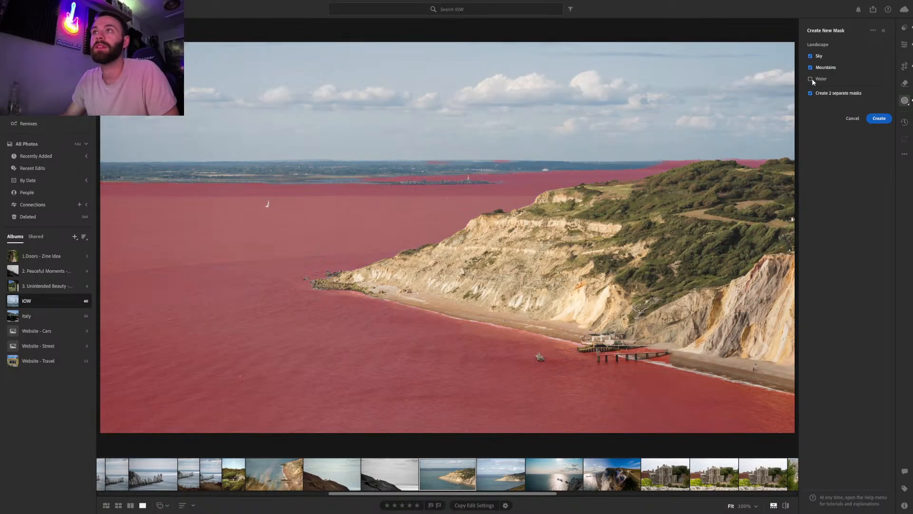
left_click(811, 79)
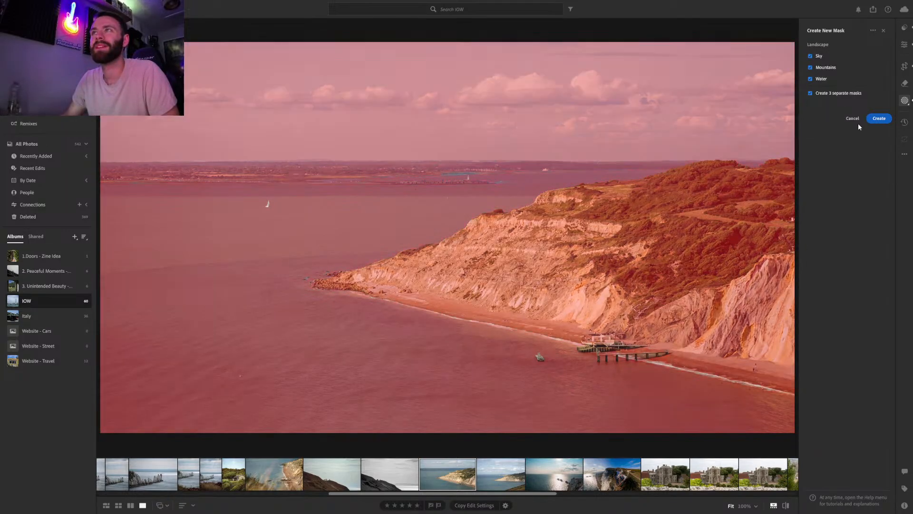
left_click(880, 119)
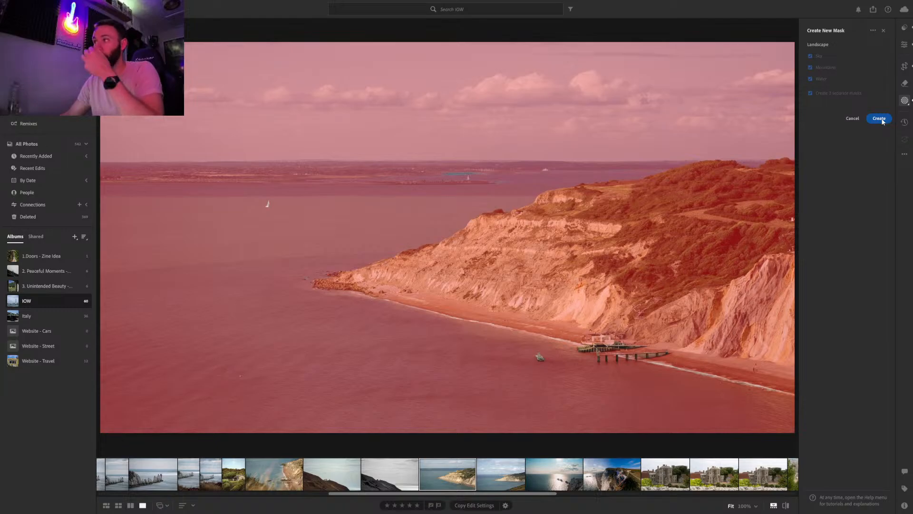
left_click(880, 118)
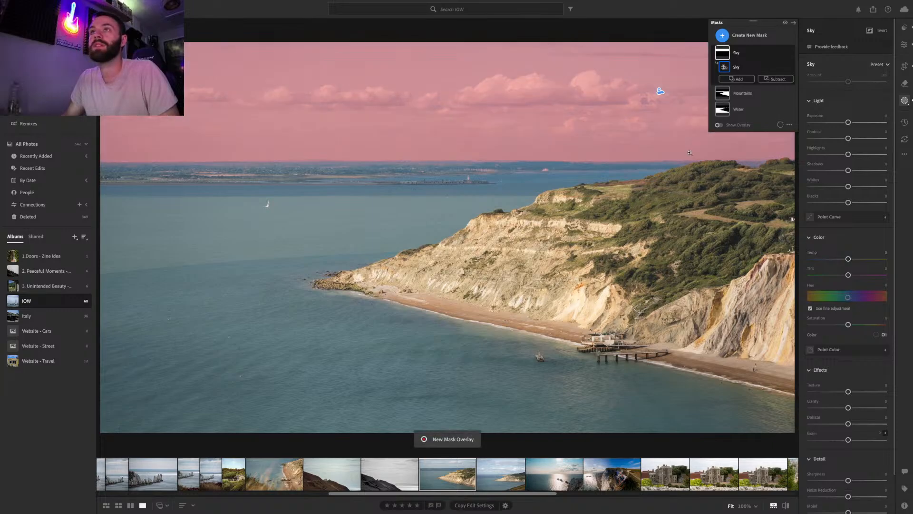
Subtract the strip along the pier's shore end from the Water mask with a brush stroke
left_click(738, 111)
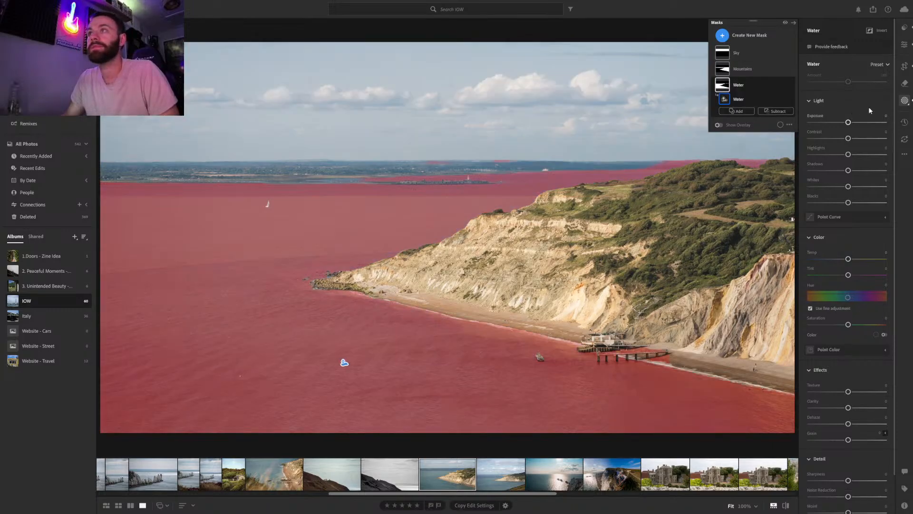
left_click(787, 112)
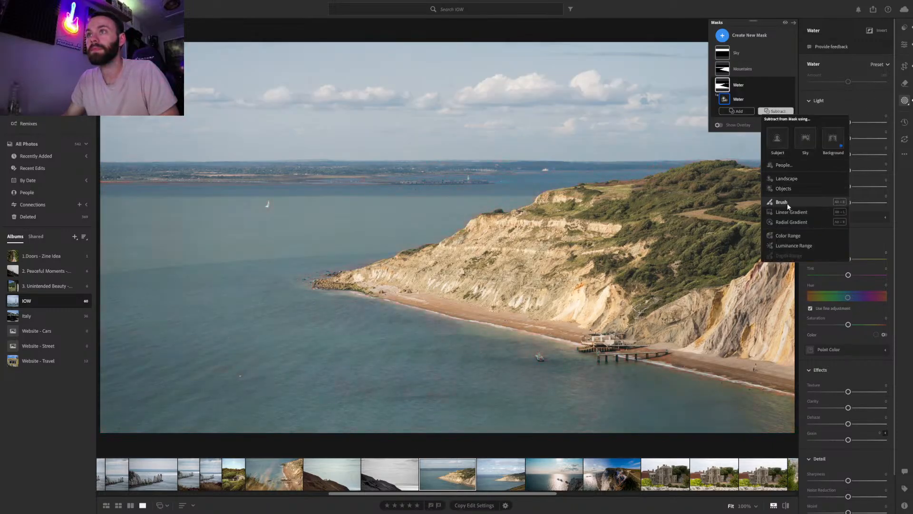
left_click(787, 204)
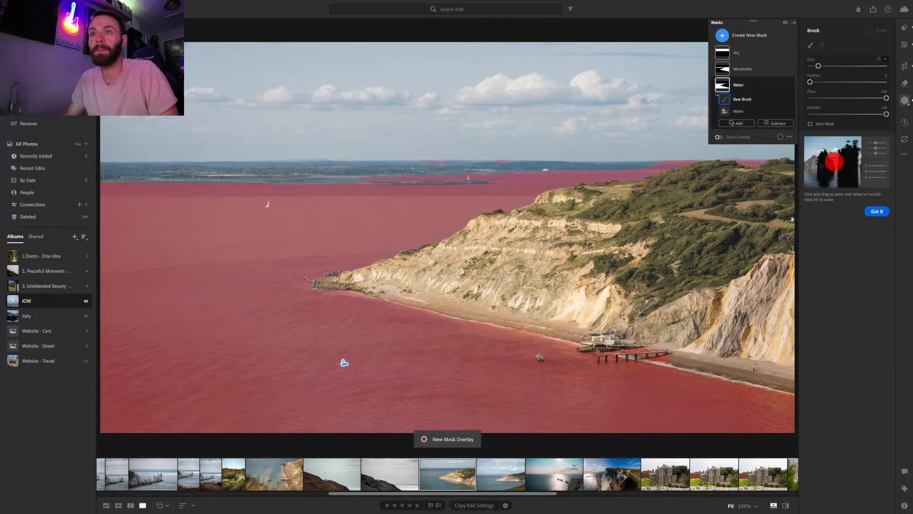
mouse_move(680, 361)
left_mouse_down()
mouse_move(606, 340)
mouse_move(642, 351)
left_mouse_up()
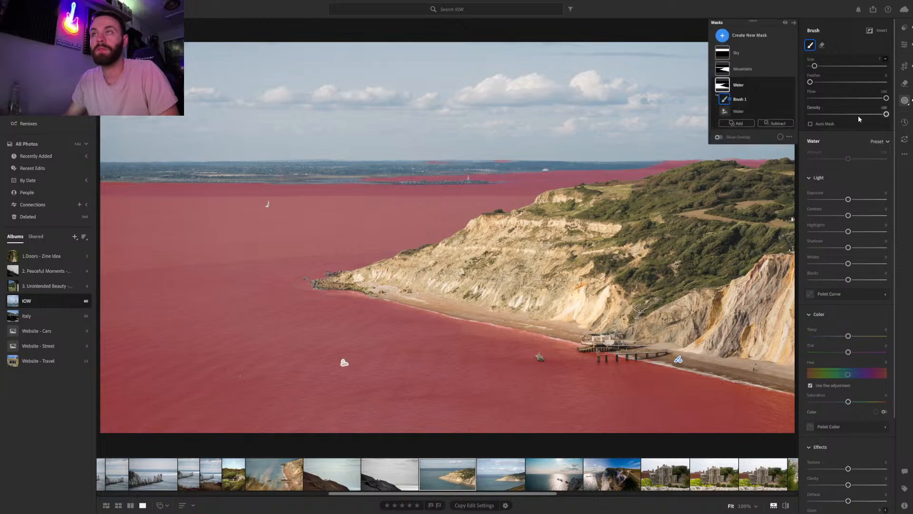
Subtract the building at the pier from the Mountains mask using object selection
left_click(741, 69)
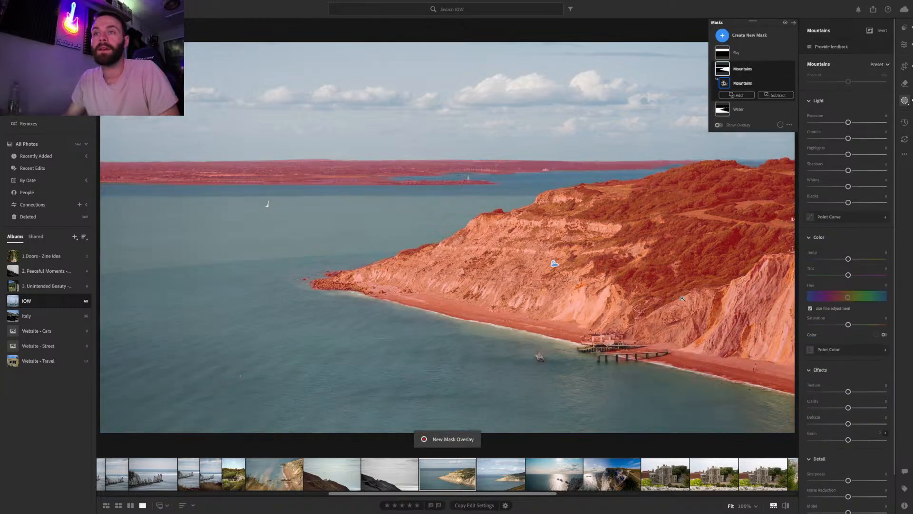
left_click(766, 95)
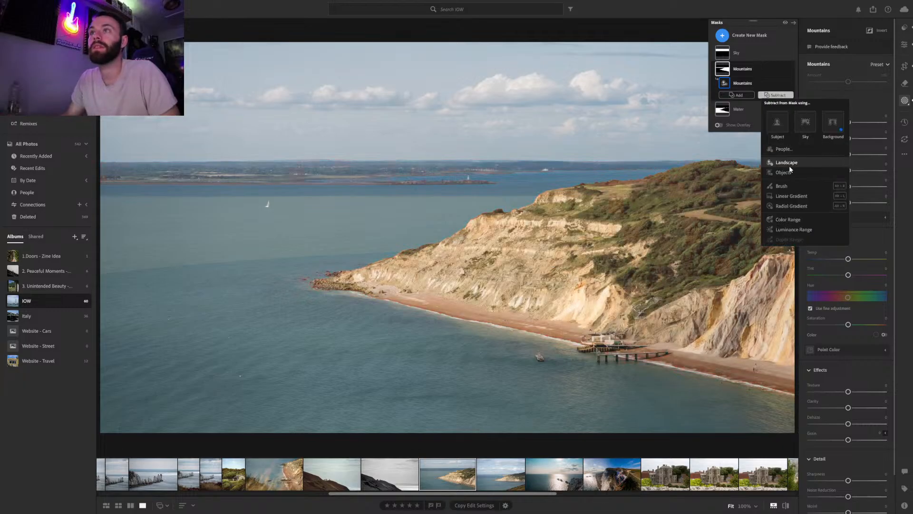
left_click(784, 172)
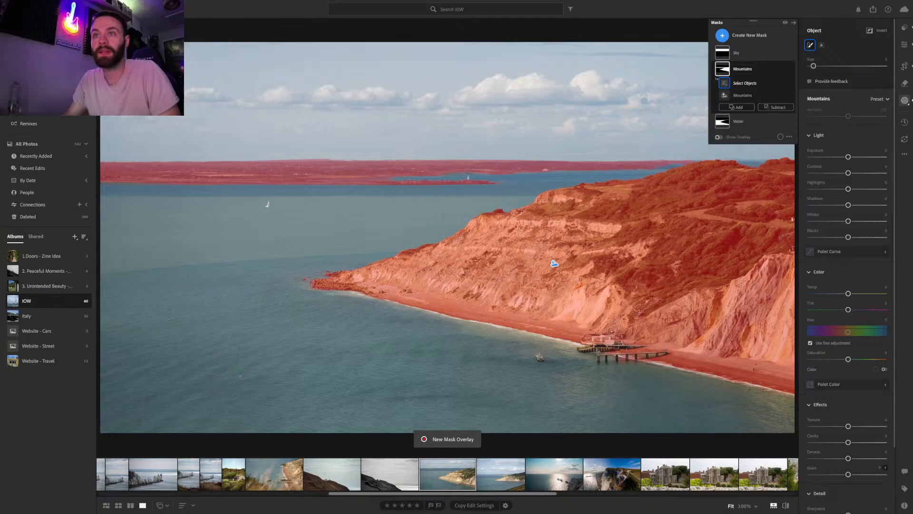
left_click_drag(595, 345, 621, 343)
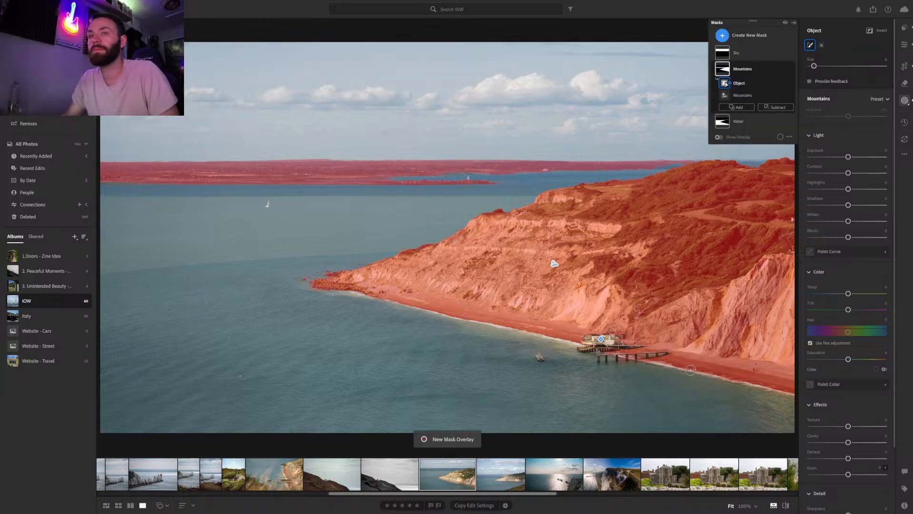
Examine the beach, pier and surrounding cliffs of the headland photo at 100% zoom
left_click(744, 505)
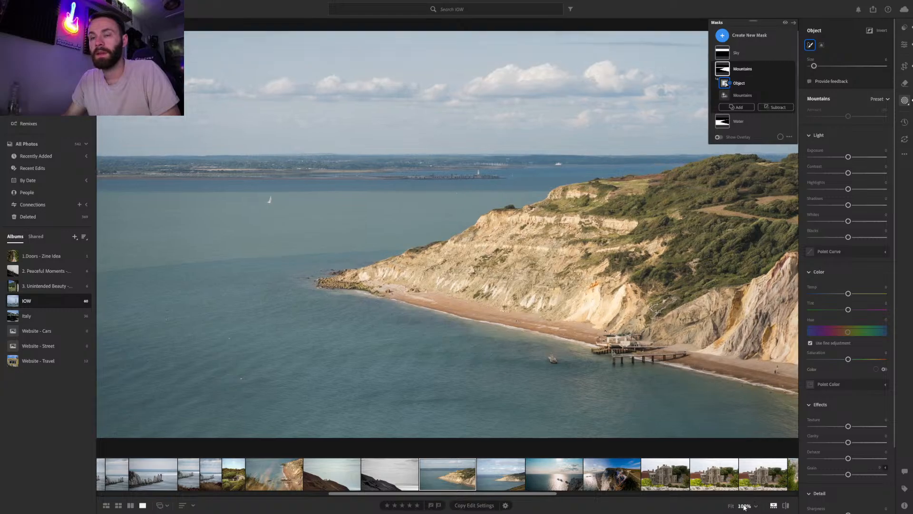
left_click(905, 45)
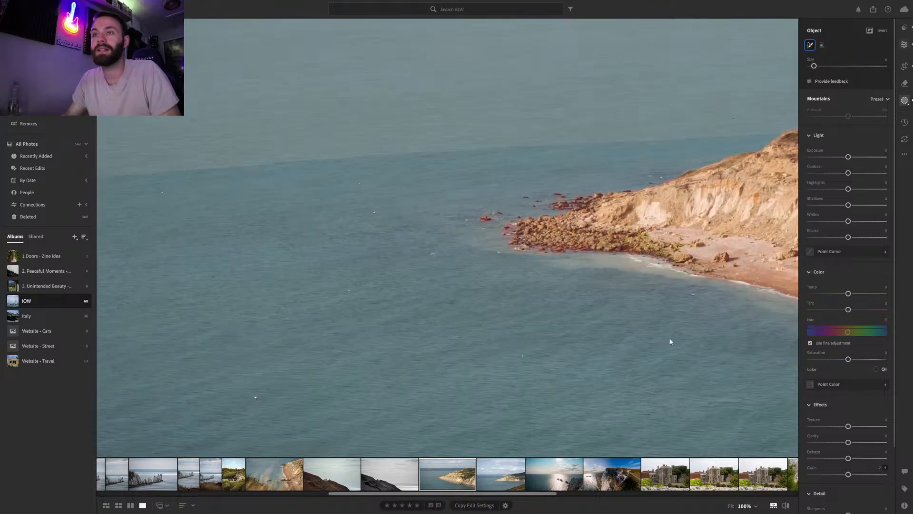
left_click_drag(689, 341, 344, 327)
left_click_drag(651, 338, 247, 259)
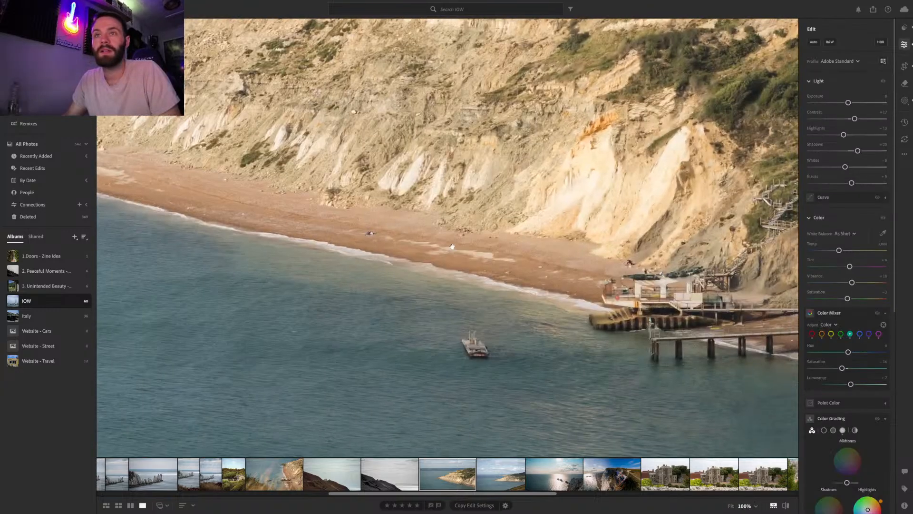
left_click_drag(566, 264, 364, 236)
left_click_drag(699, 357, 682, 353)
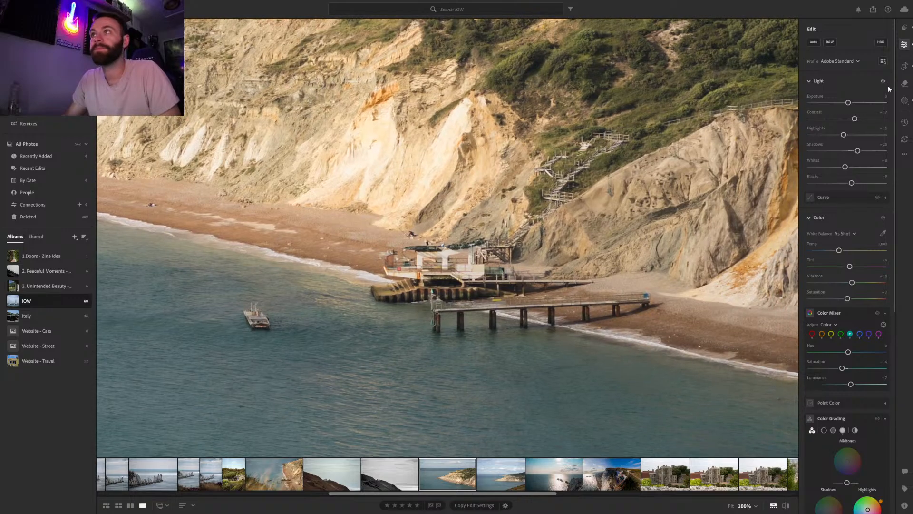
left_click_drag(709, 198, 674, 181)
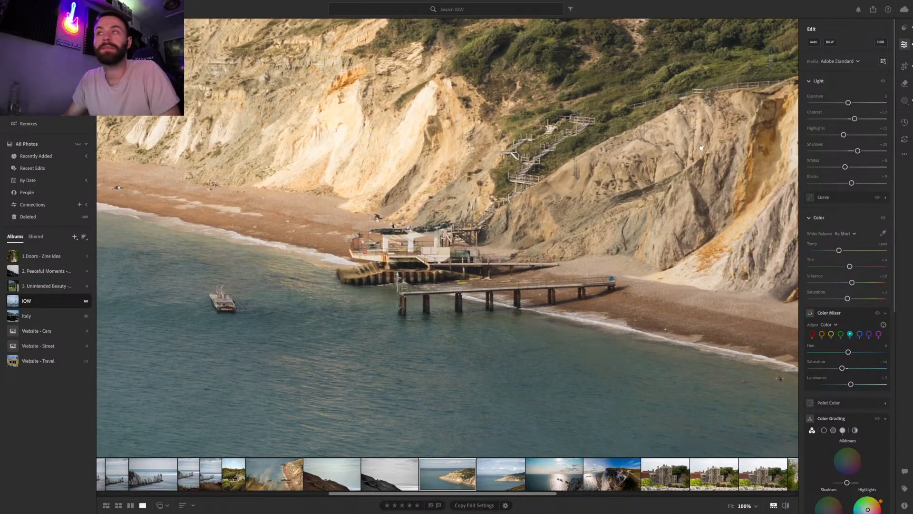
Try adding the pier building area to the Mountains mask with object selection, and delete that added object
left_click(906, 101)
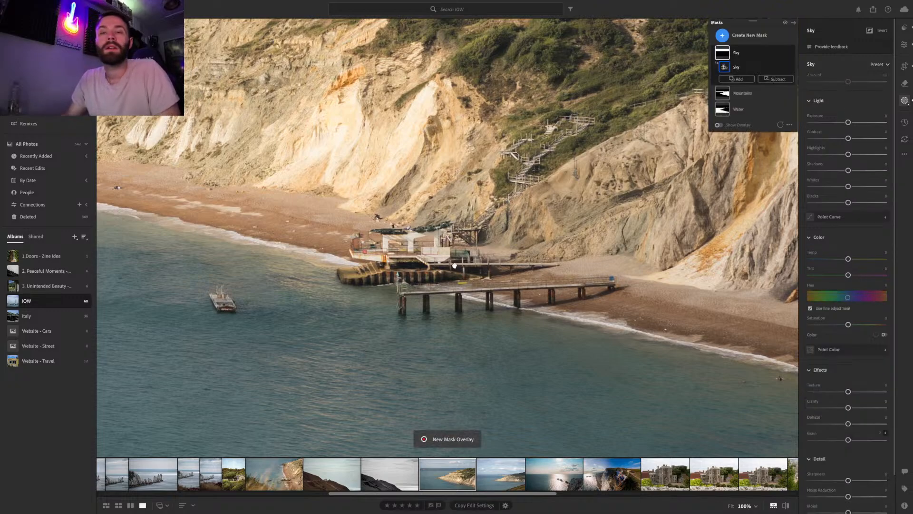
left_click(747, 94)
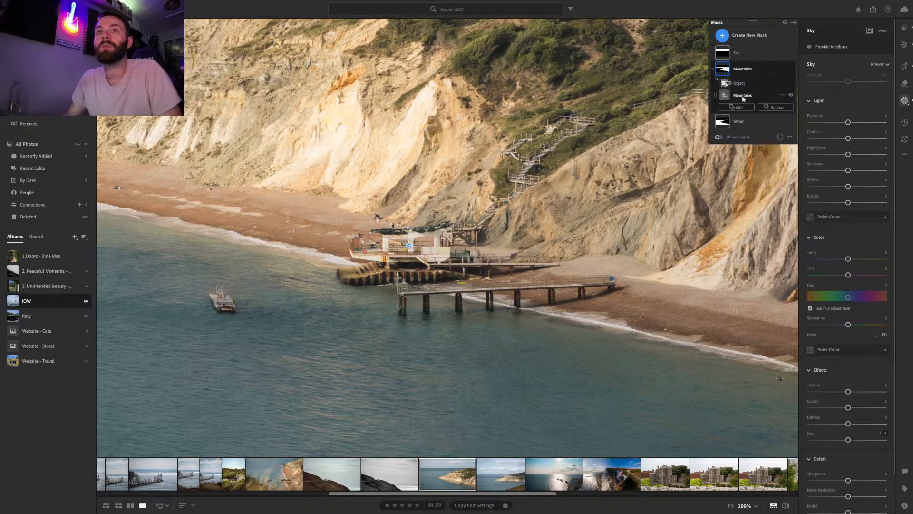
left_click(736, 107)
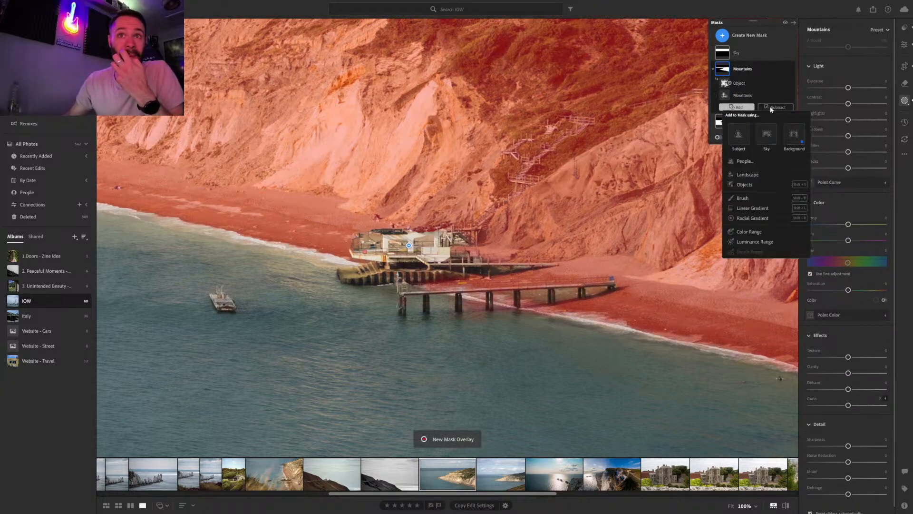
left_click(744, 185)
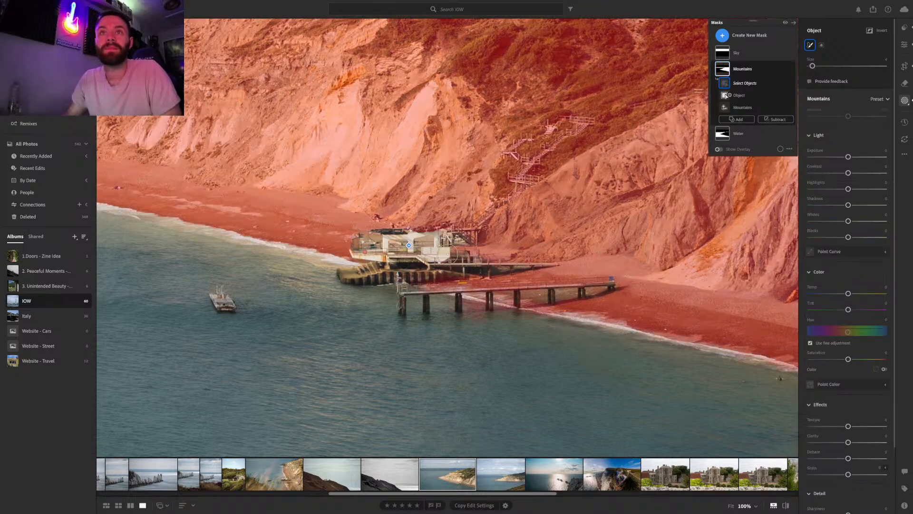
mouse_move(449, 250)
left_mouse_down()
mouse_move(472, 254)
mouse_move(409, 273)
left_mouse_up()
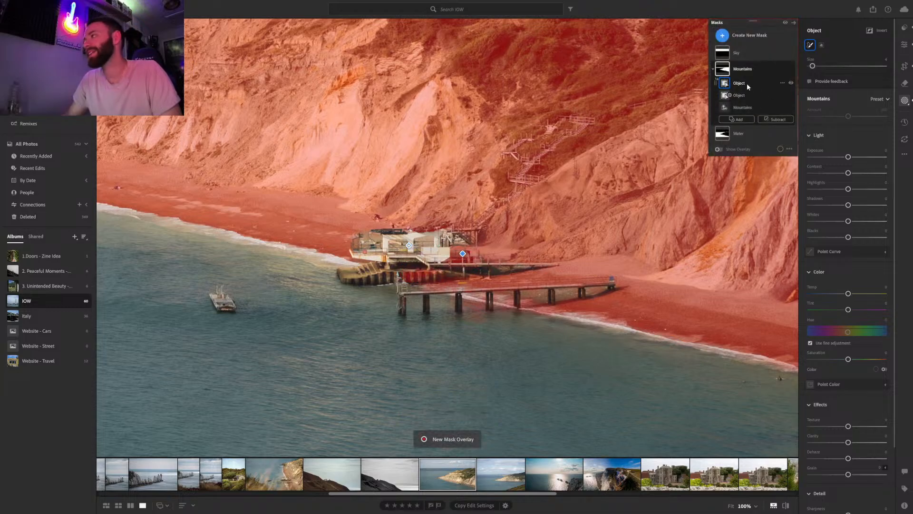
key("Delete")
Subtract the remaining building section, the platform beneath it and the pier deck from the Mountains mask using object selection
left_click(742, 107)
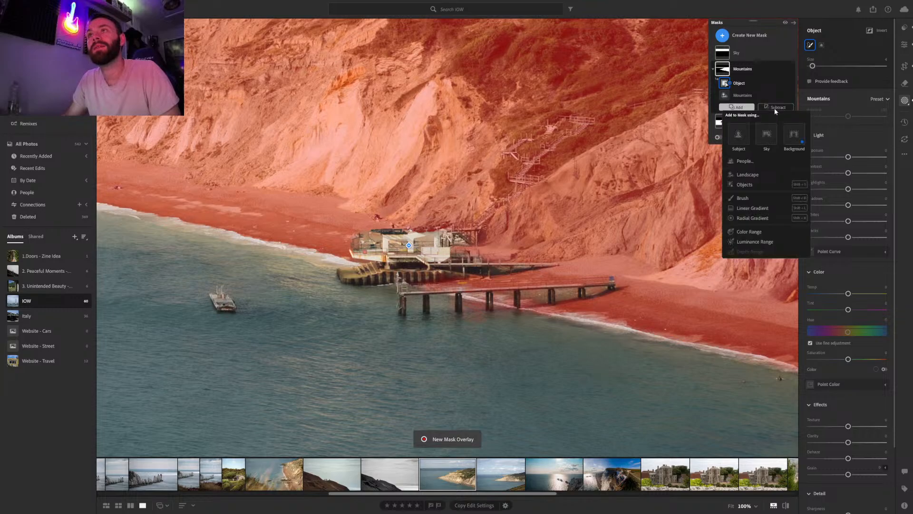
left_click(775, 108)
left_click(777, 109)
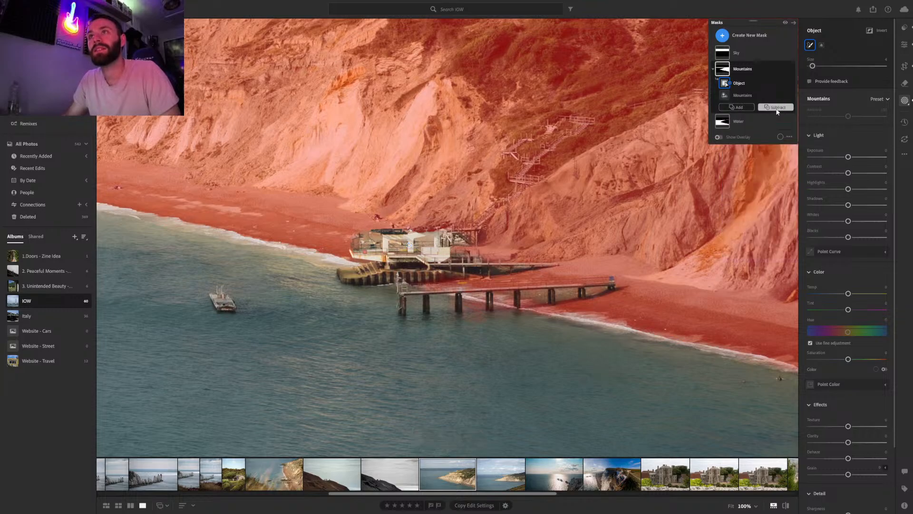
left_click(778, 111)
left_click(790, 184)
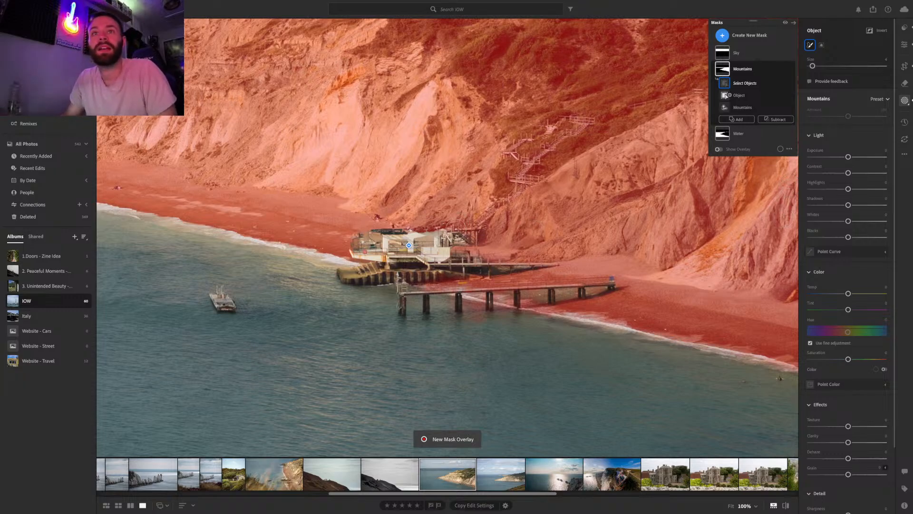
mouse_move(448, 255)
left_mouse_down()
mouse_move(472, 257)
mouse_move(408, 272)
left_mouse_up()
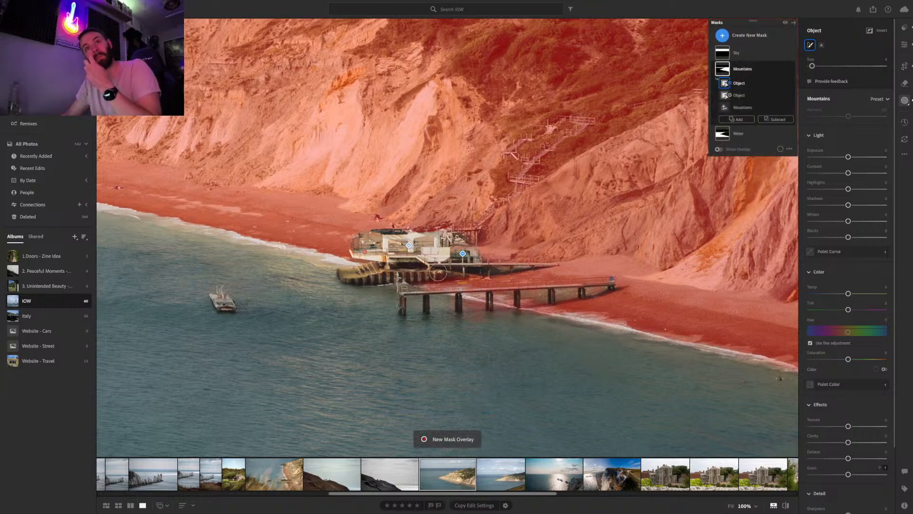
left_click_drag(446, 274, 404, 272)
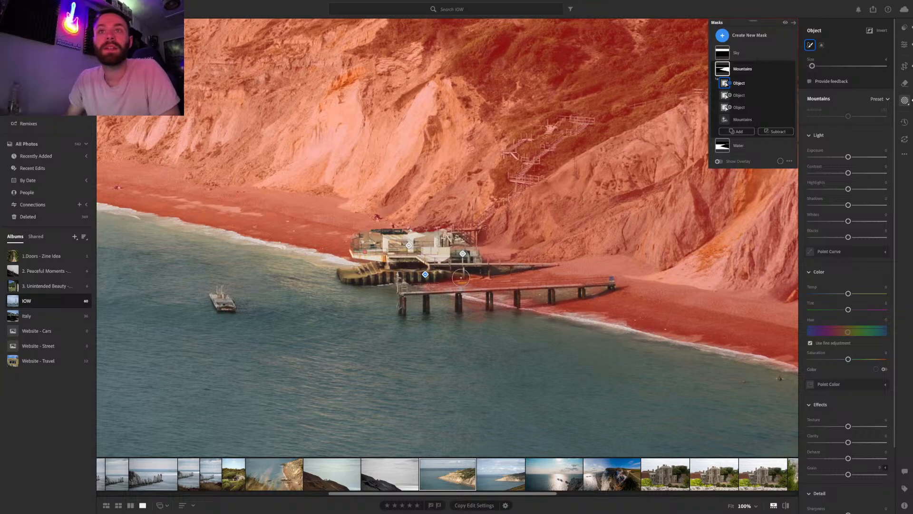
left_click_drag(432, 289, 611, 282)
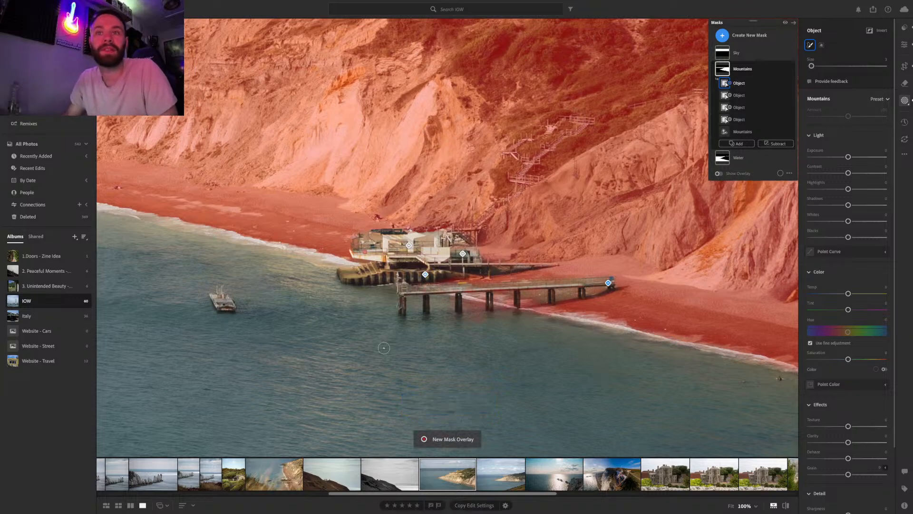
Create a new object mask covering the pier building and its base, the moored boat, the walkway and the pier deck
left_click(738, 37)
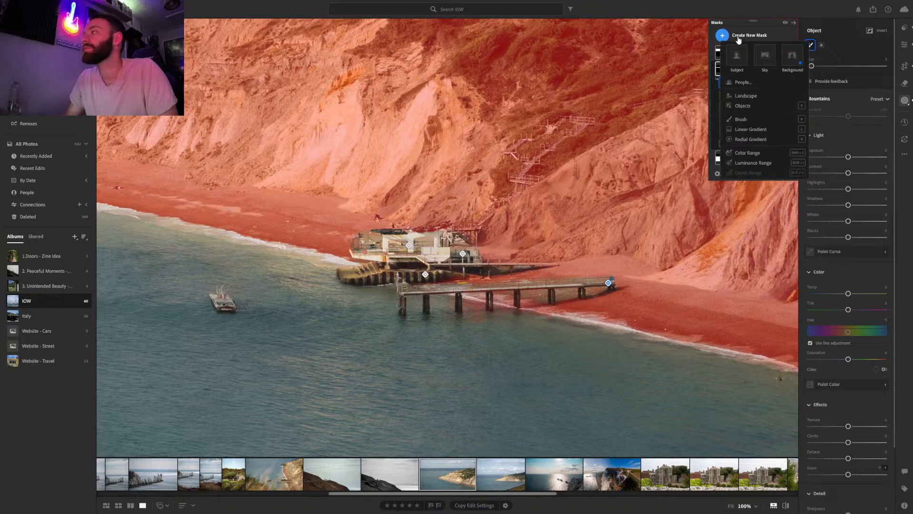
left_click(744, 109)
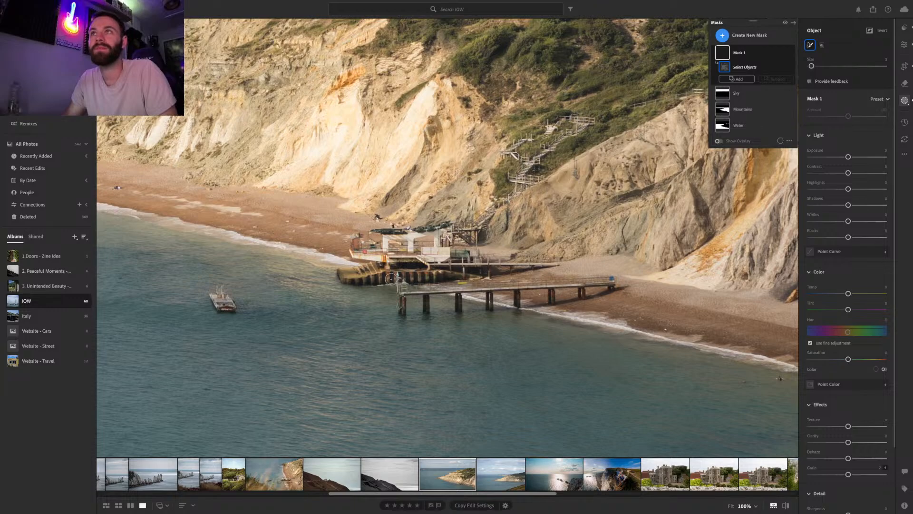
scroll(413, 267, "up", 1)
mouse_move(347, 274)
left_mouse_down()
mouse_move(383, 268)
mouse_move(386, 256)
mouse_move(355, 244)
mouse_move(376, 250)
mouse_move(373, 236)
mouse_move(415, 241)
mouse_move(391, 254)
mouse_move(474, 258)
mouse_move(380, 276)
left_mouse_up()
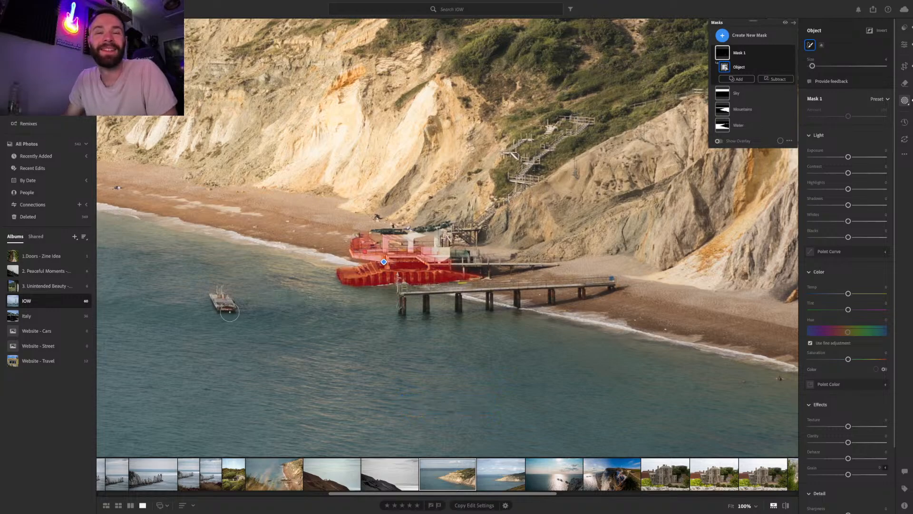
left_click_drag(215, 299, 224, 302)
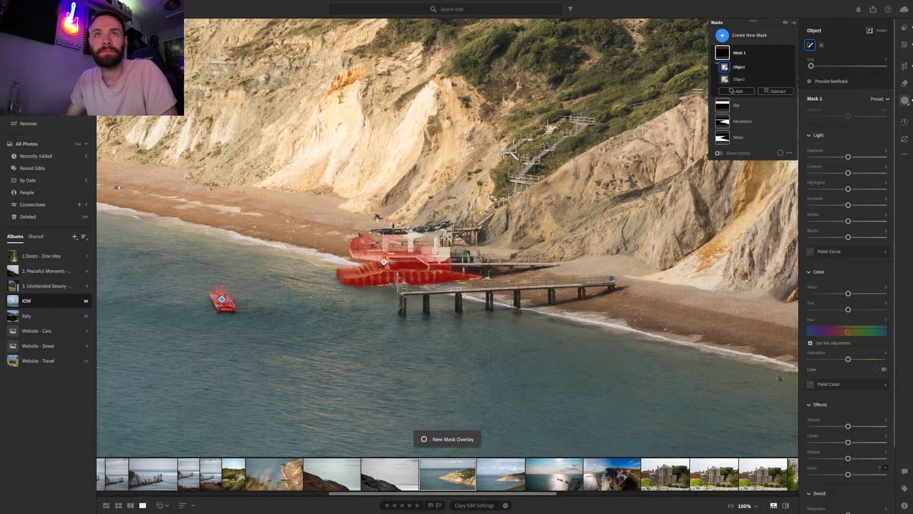
mouse_move(377, 231)
left_mouse_down()
mouse_move(444, 226)
mouse_move(415, 230)
mouse_move(440, 231)
mouse_move(437, 245)
mouse_move(430, 233)
mouse_move(413, 237)
mouse_move(413, 253)
mouse_move(404, 238)
mouse_move(385, 238)
left_mouse_up()
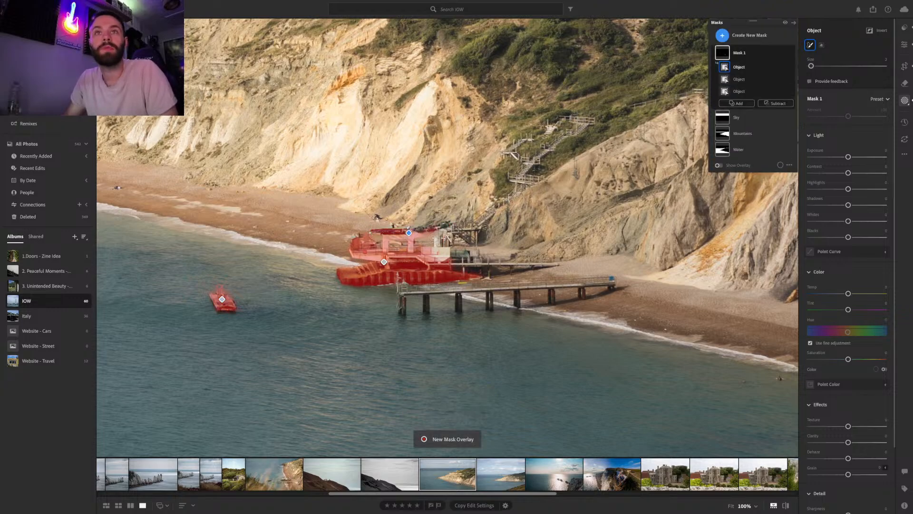
mouse_move(425, 249)
left_mouse_down()
mouse_move(445, 253)
mouse_move(429, 258)
mouse_move(446, 247)
mouse_move(448, 260)
mouse_move(462, 263)
mouse_move(562, 261)
left_mouse_up()
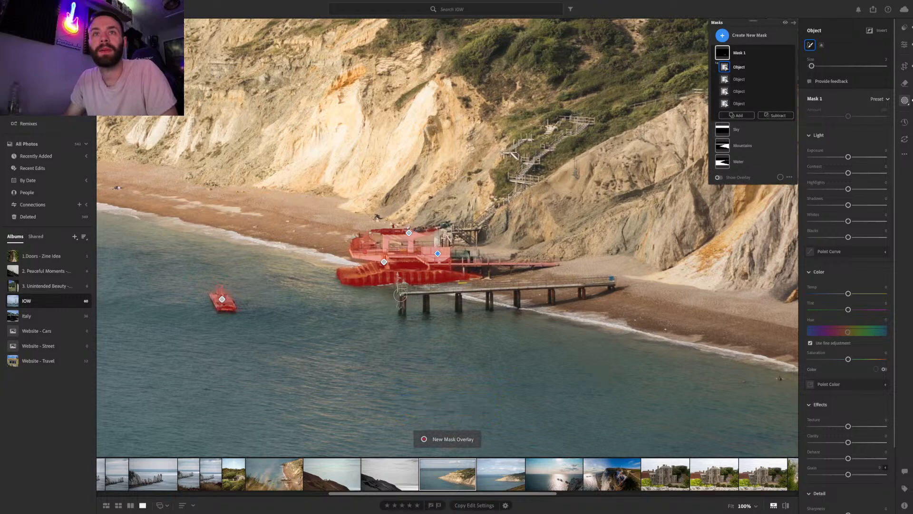
left_click_drag(397, 291, 614, 283)
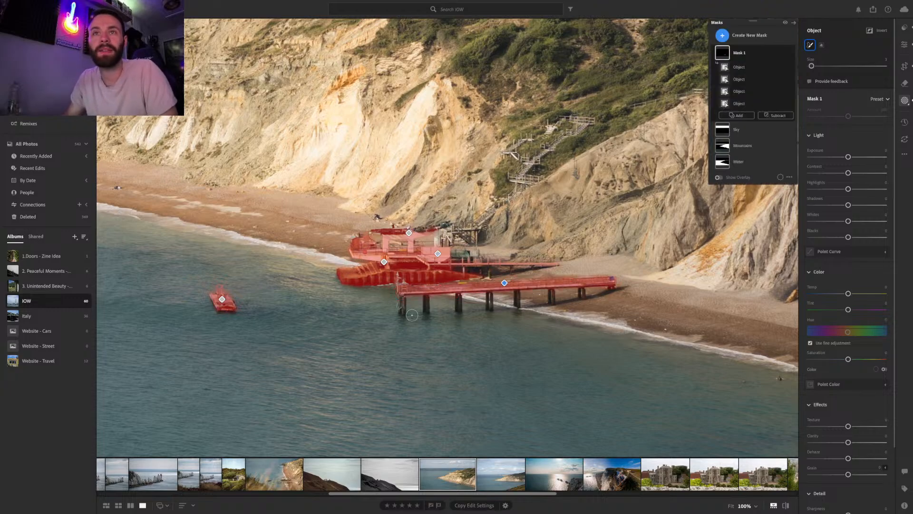
Add each of the pier's support posts to Mask 1 with object selection and check the whole mask's coverage
mouse_move(403, 302)
left_mouse_down()
mouse_move(427, 296)
mouse_move(427, 309)
left_mouse_up()
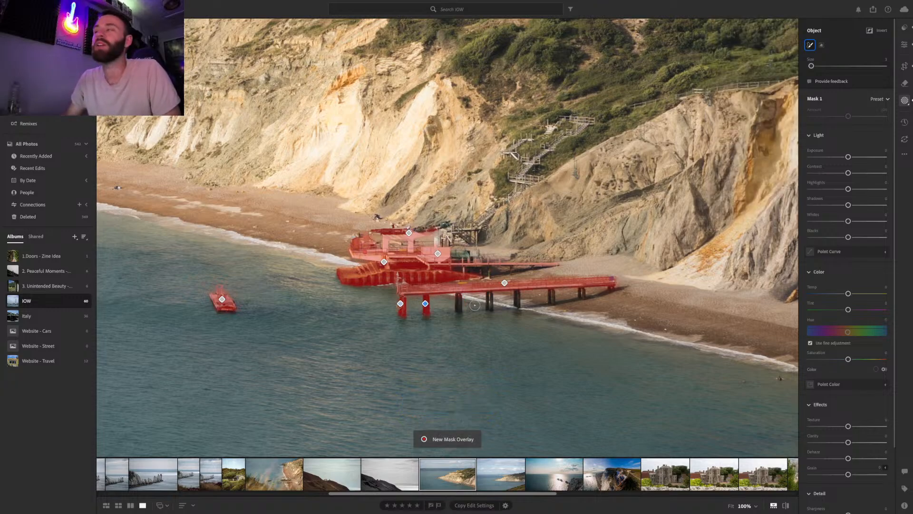
left_click(474, 305)
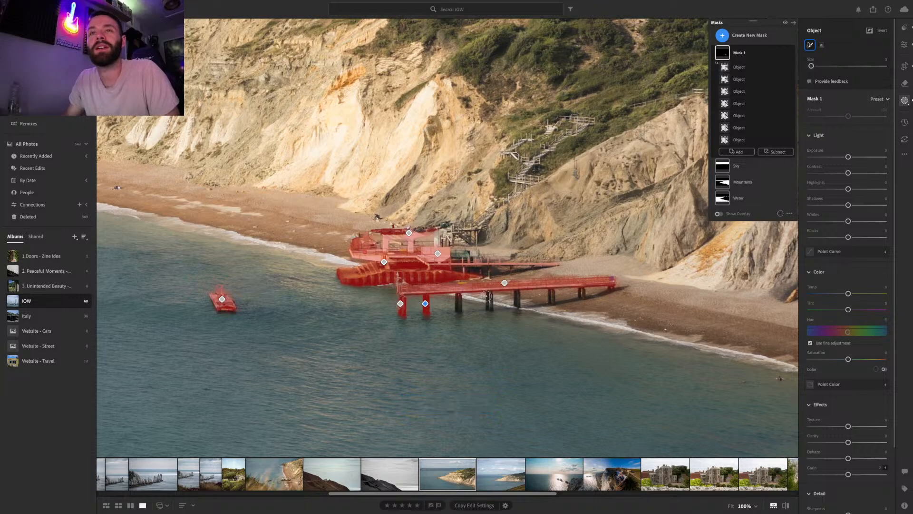
left_click_drag(490, 295, 490, 306)
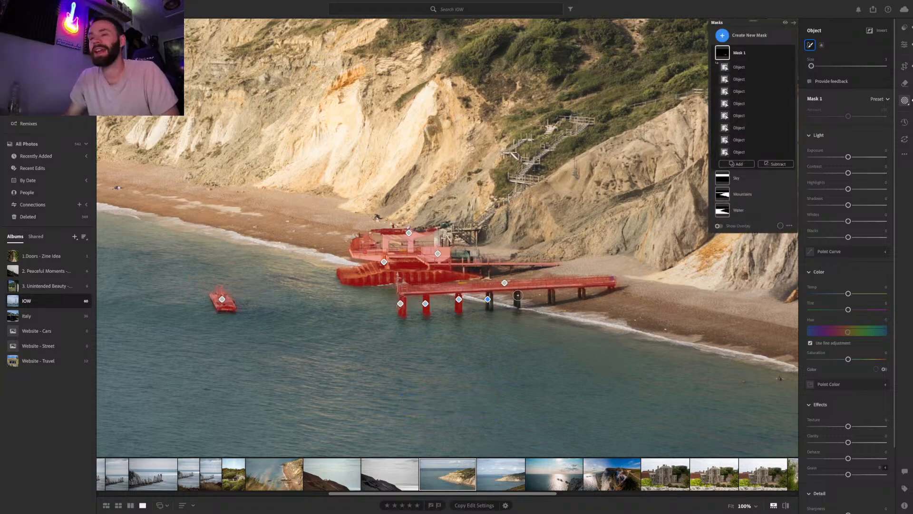
left_click_drag(518, 294, 520, 303)
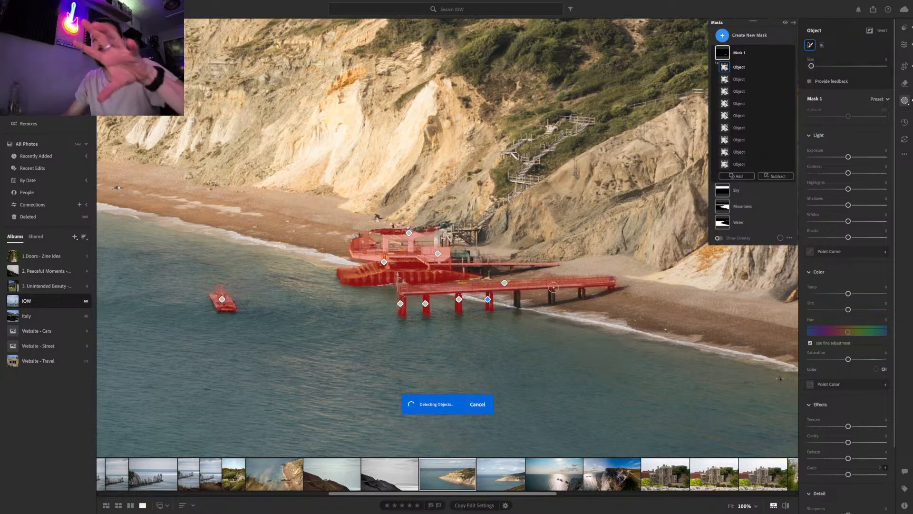
left_click_drag(551, 290, 555, 299)
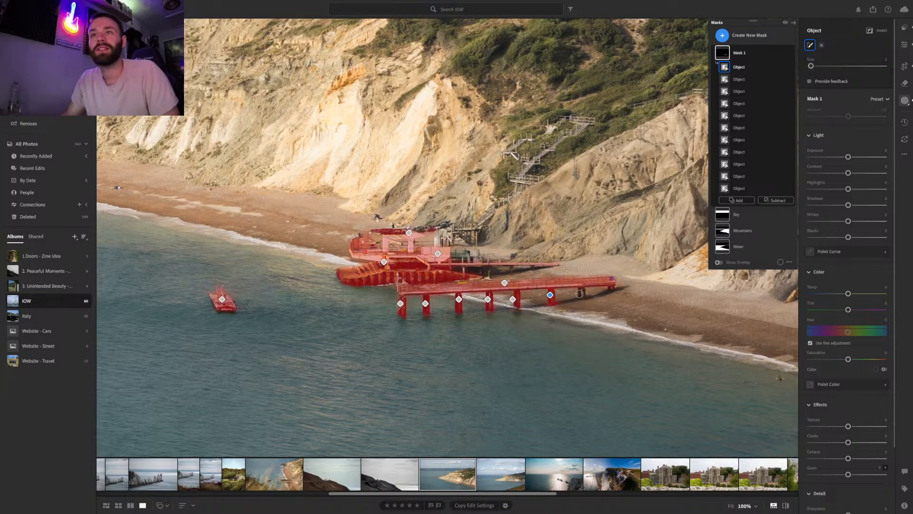
left_click_drag(581, 292, 581, 295)
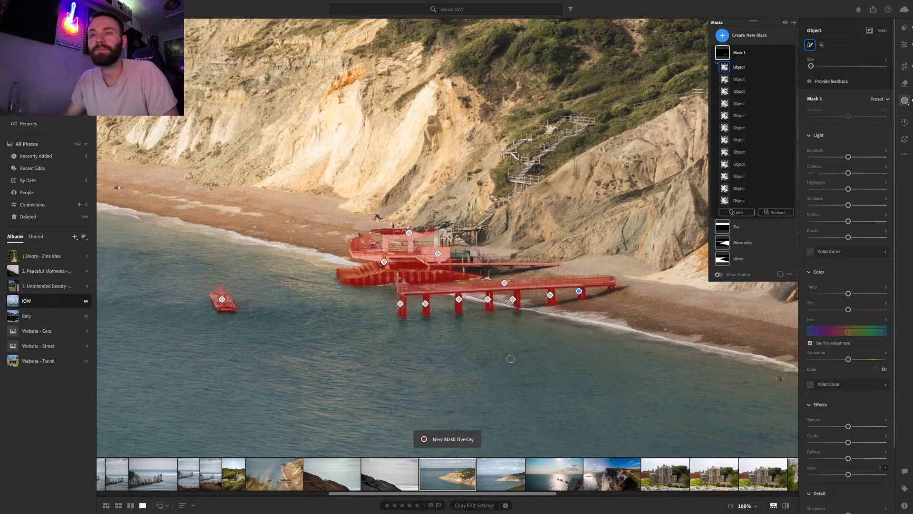
left_click(739, 55)
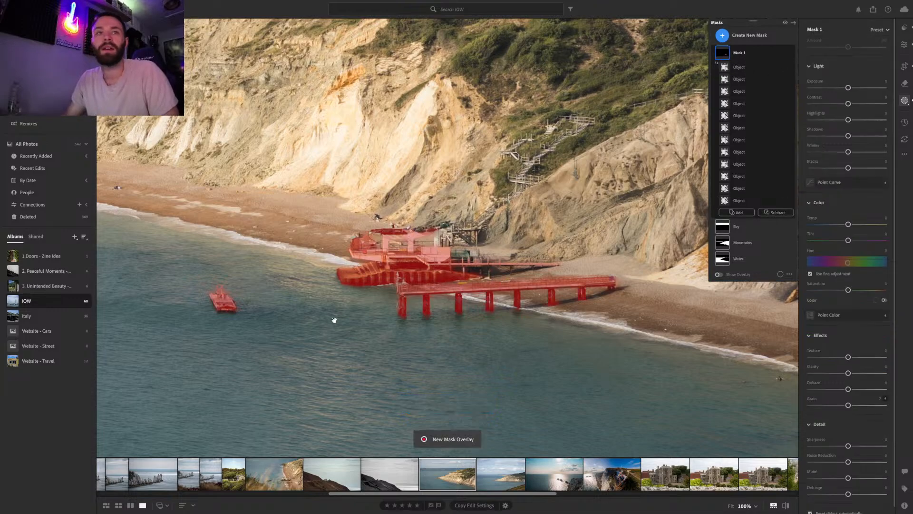
left_click_drag(326, 323, 337, 341)
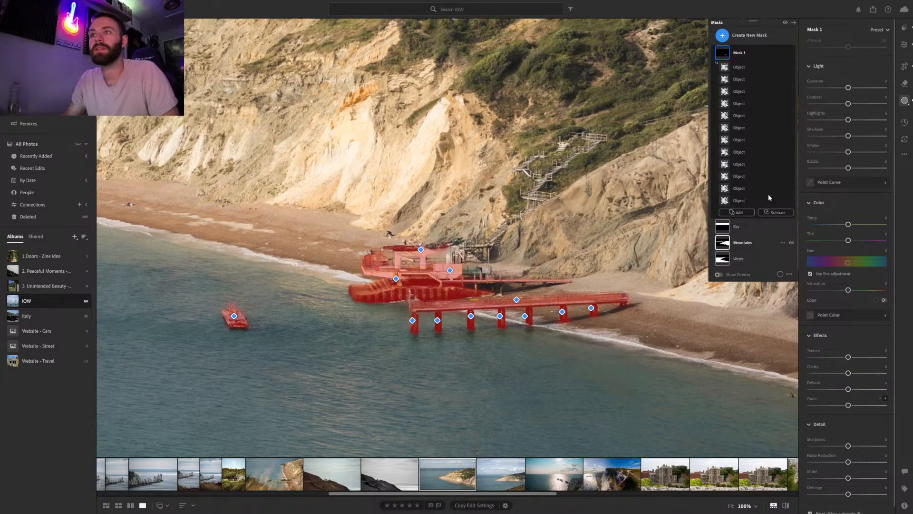
Set the Mountains mask's Dehaze to +10 with the whole photo in view
left_click(753, 238)
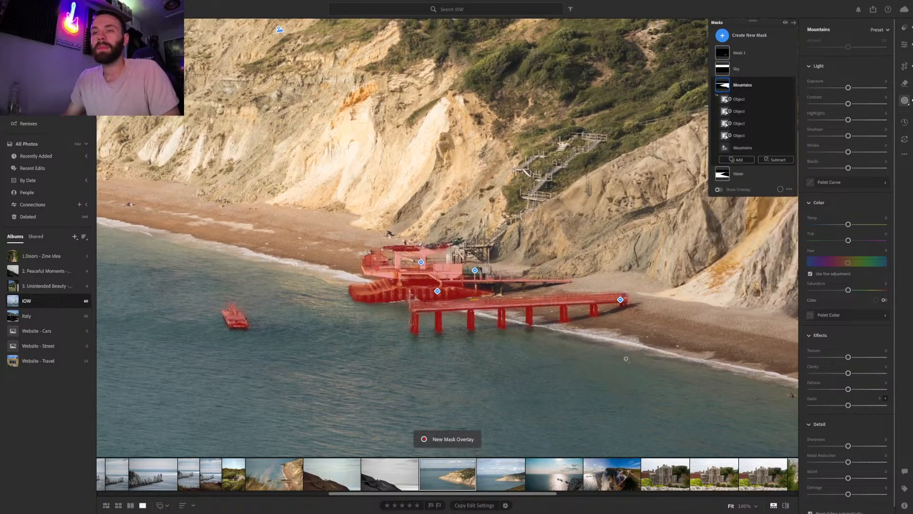
left_click(627, 359)
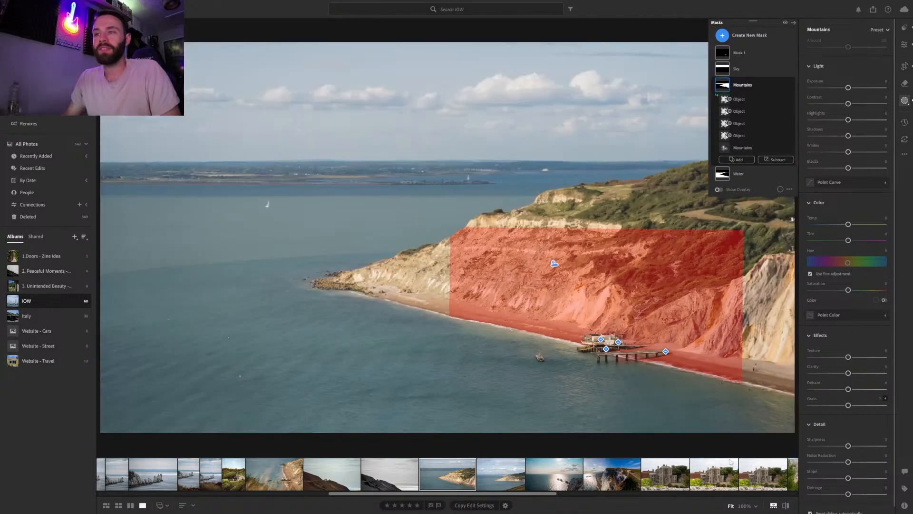
left_click(605, 392)
left_click(634, 393)
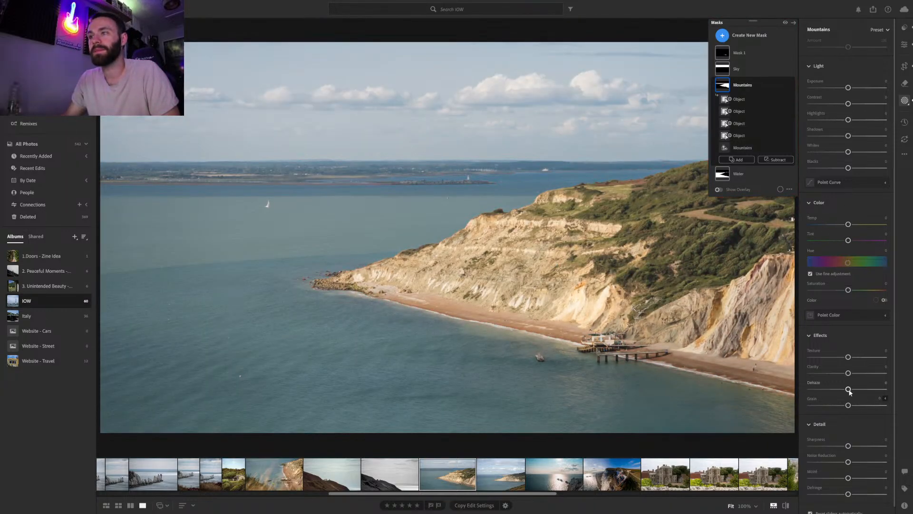
mouse_move(850, 390)
left_mouse_down()
mouse_move(910, 394)
mouse_move(853, 397)
left_mouse_up()
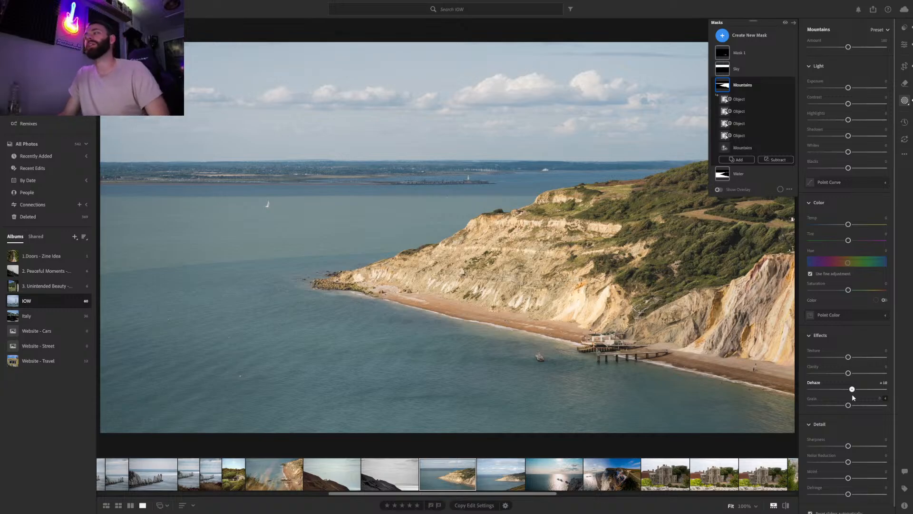
left_click_drag(855, 398, 853, 398)
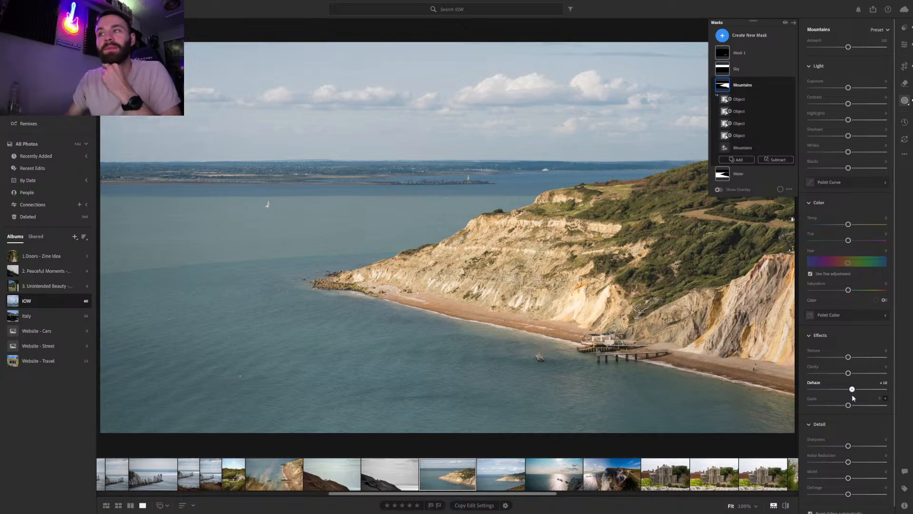
left_click_drag(854, 398, 853, 399)
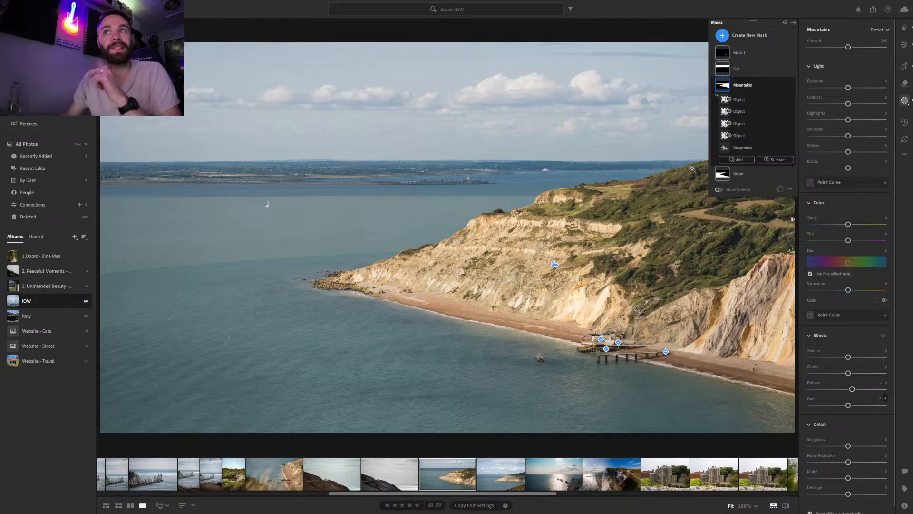
Set the Sky mask's Dehaze to +7 and lower its Highlights to -7
left_click(751, 66)
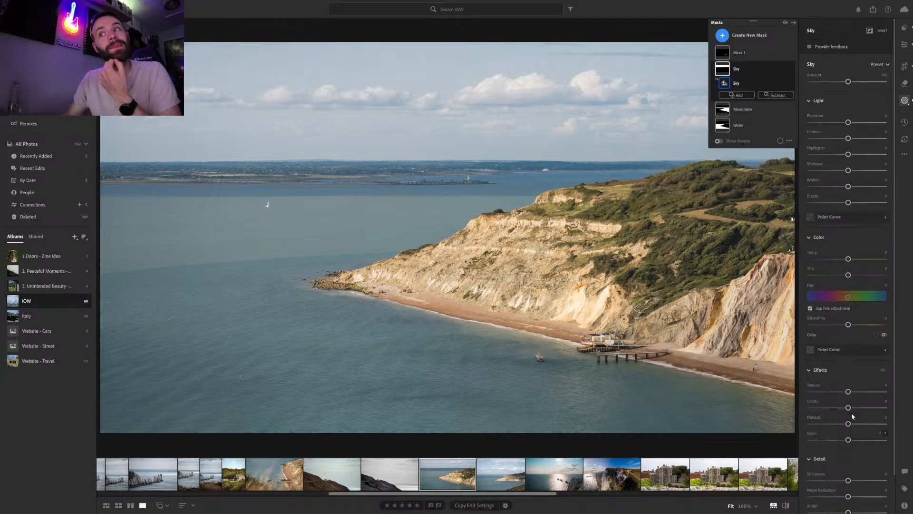
left_click(848, 424)
left_click_drag(849, 424, 872, 423)
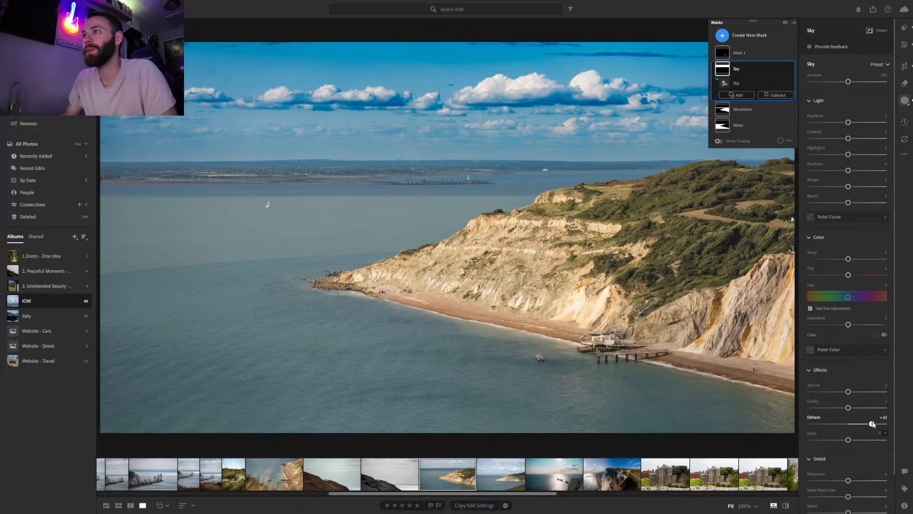
left_click_drag(872, 424, 854, 424)
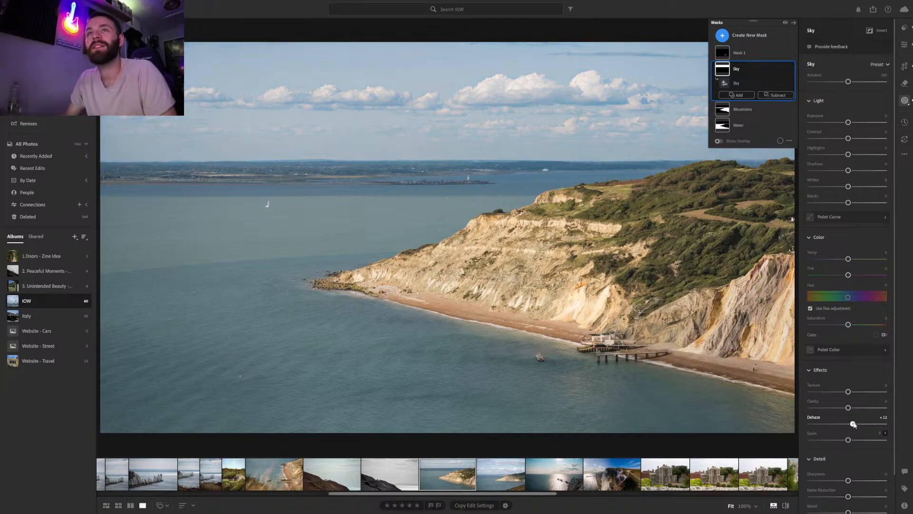
left_click_drag(853, 424, 850, 424)
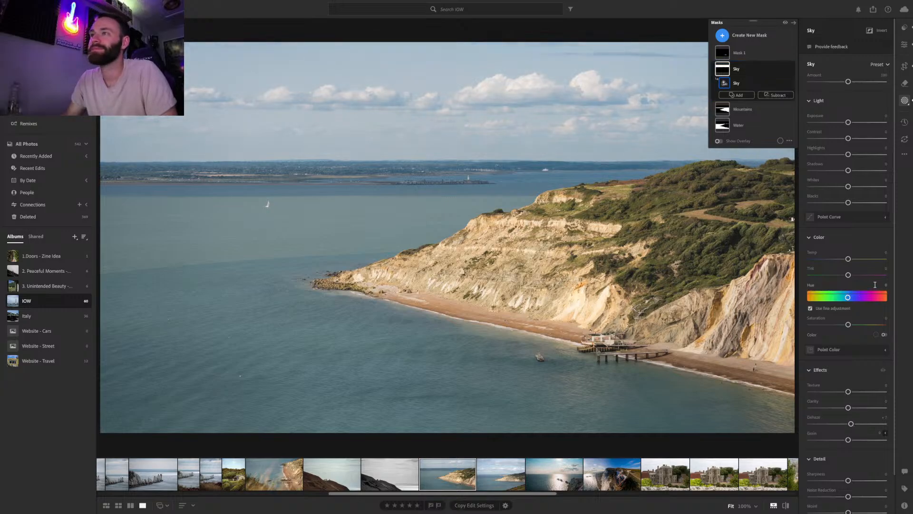
mouse_move(848, 155)
left_mouse_down()
mouse_move(829, 156)
mouse_move(846, 159)
left_mouse_up()
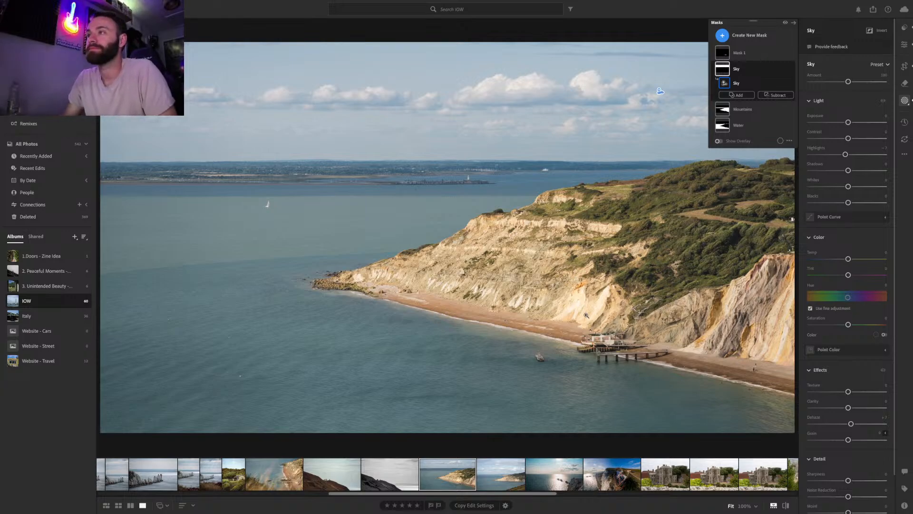
Set the Water mask's Dehaze to +2
left_click(755, 124)
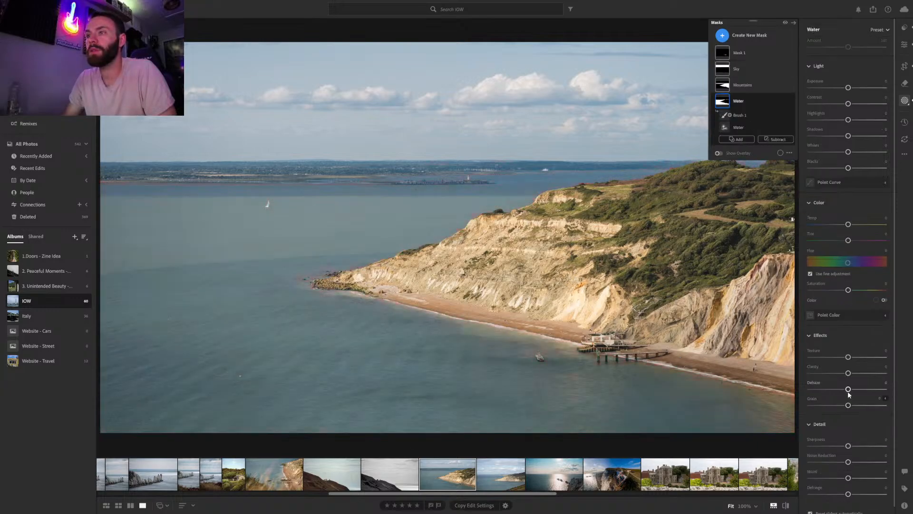
left_click_drag(849, 391, 852, 392)
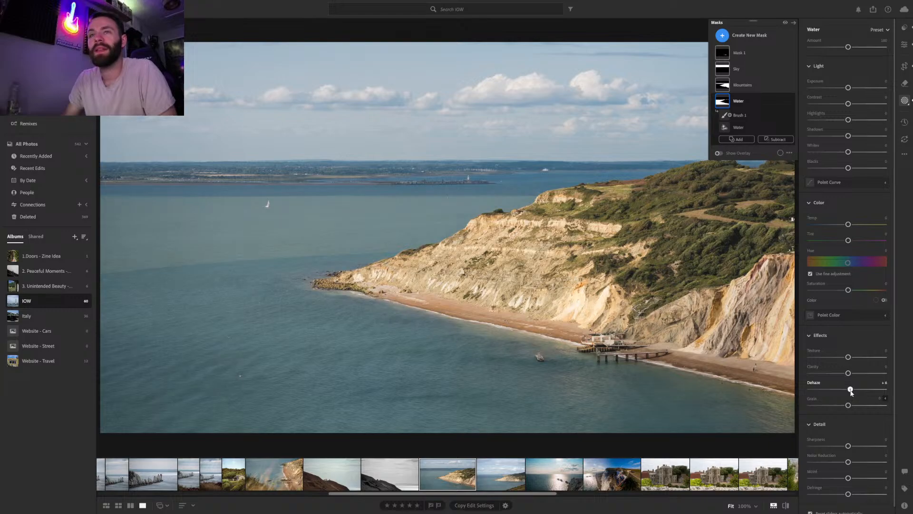
left_click_drag(852, 392, 851, 394)
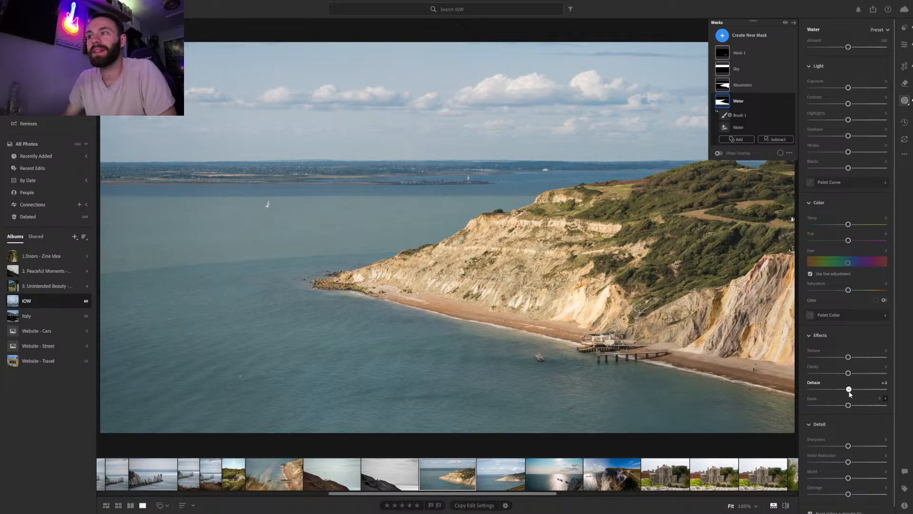
Raise the Water mask's Dehaze to +4 and lower its Highlights to about -22
left_click_drag(850, 394, 851, 394)
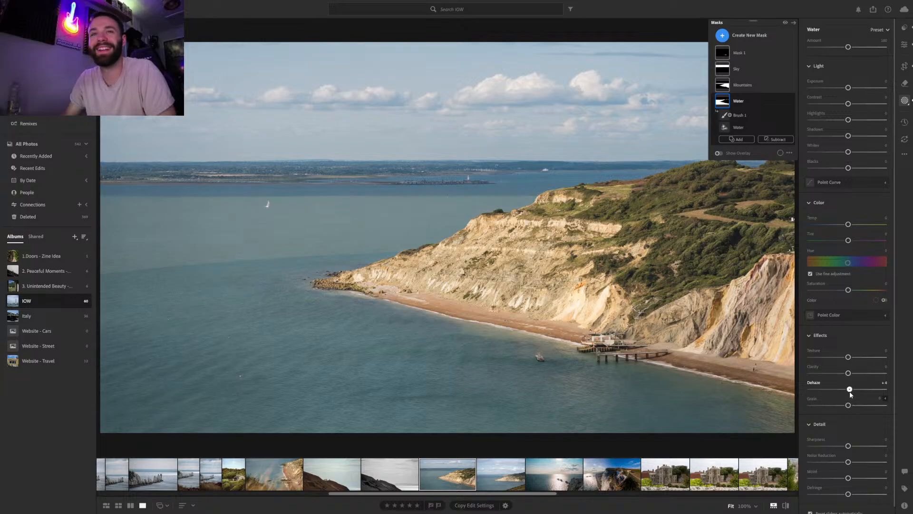
mouse_move(848, 120)
left_mouse_down()
mouse_move(780, 123)
mouse_move(885, 122)
mouse_move(840, 121)
left_mouse_up()
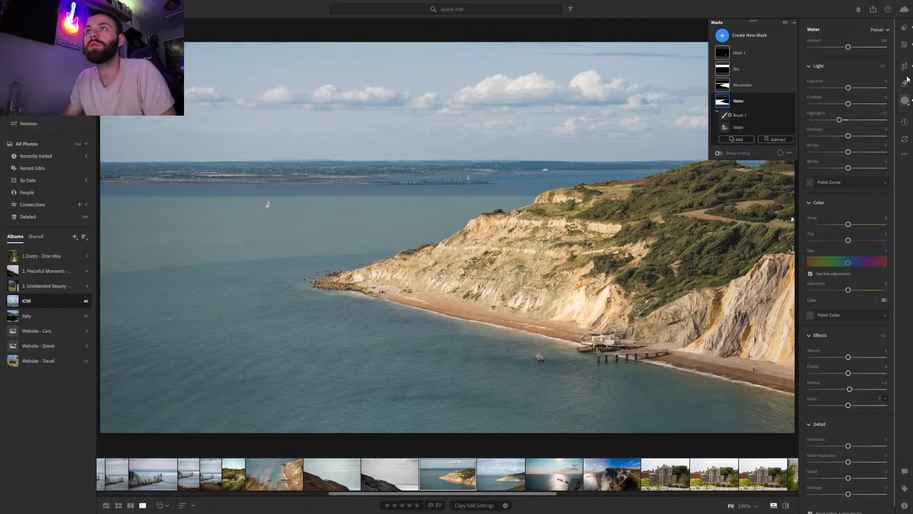
Set Mask 1's Texture to about +28 and its Clarity to about +25 for the pier and boat
left_click(752, 49)
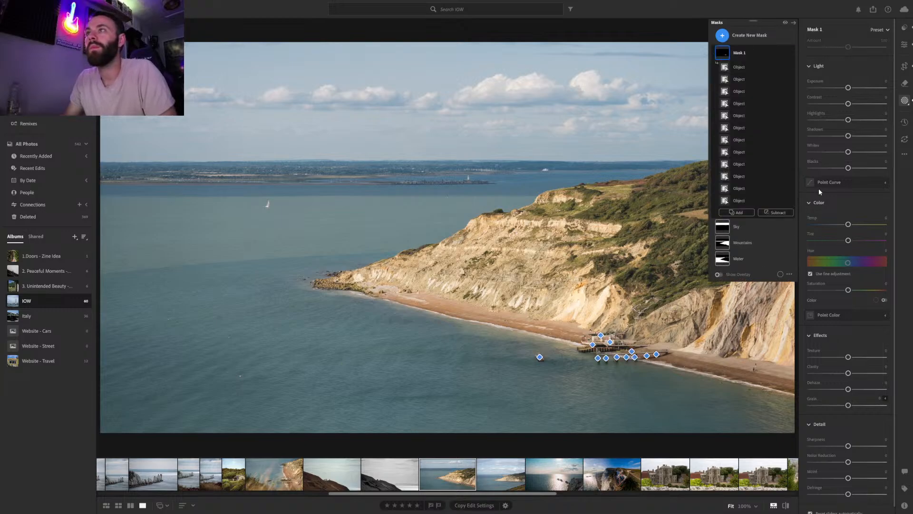
scroll(830, 324, "down", 1)
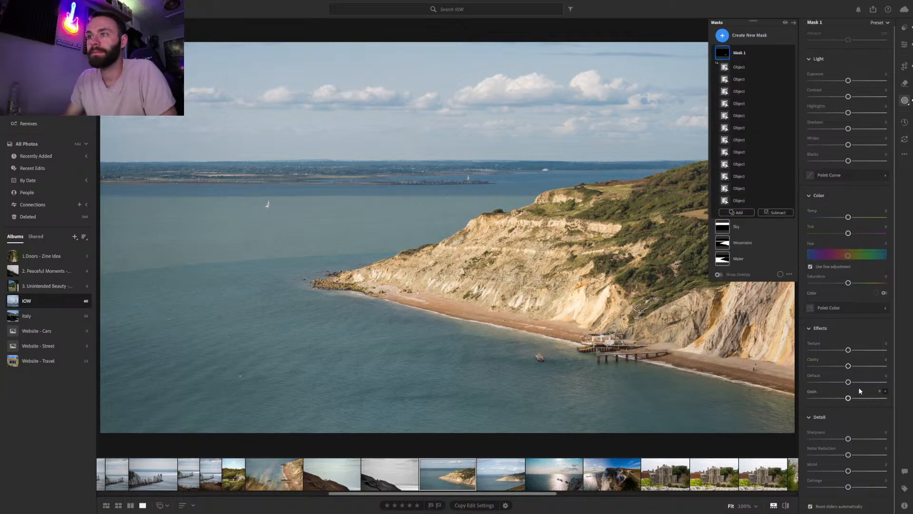
left_click_drag(850, 351, 869, 367)
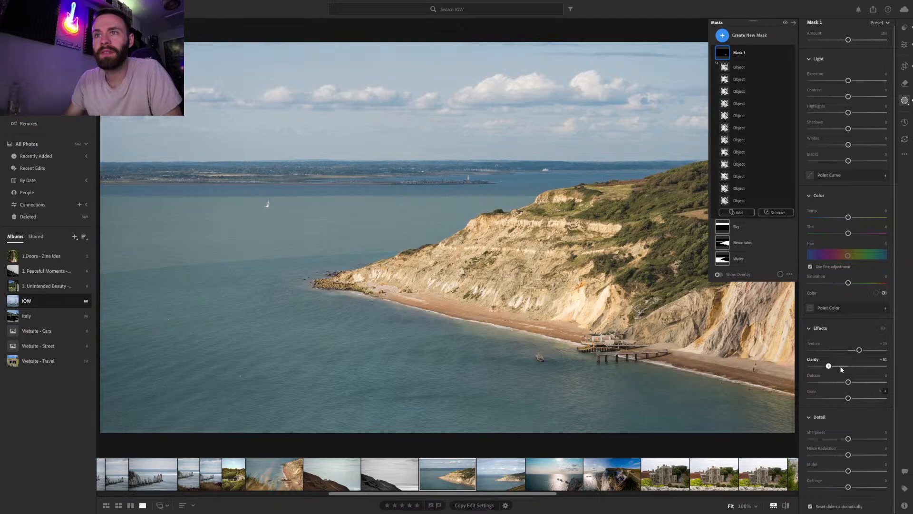
left_click_drag(858, 370, 859, 371)
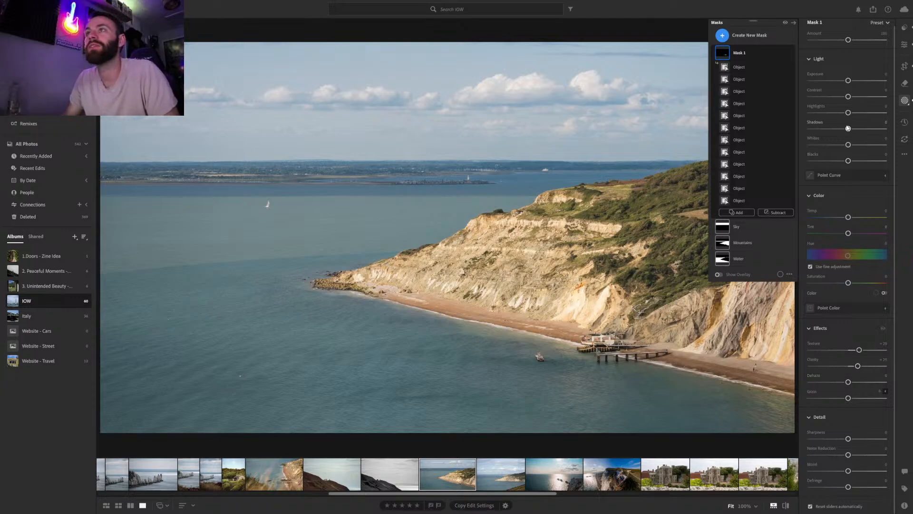
Set Mask 1's Highlights to about +22, Whites to about +13, Blacks to about -8 and Sharpness to +16
mouse_move(848, 112)
left_mouse_down()
mouse_move(876, 117)
mouse_move(857, 116)
left_mouse_up()
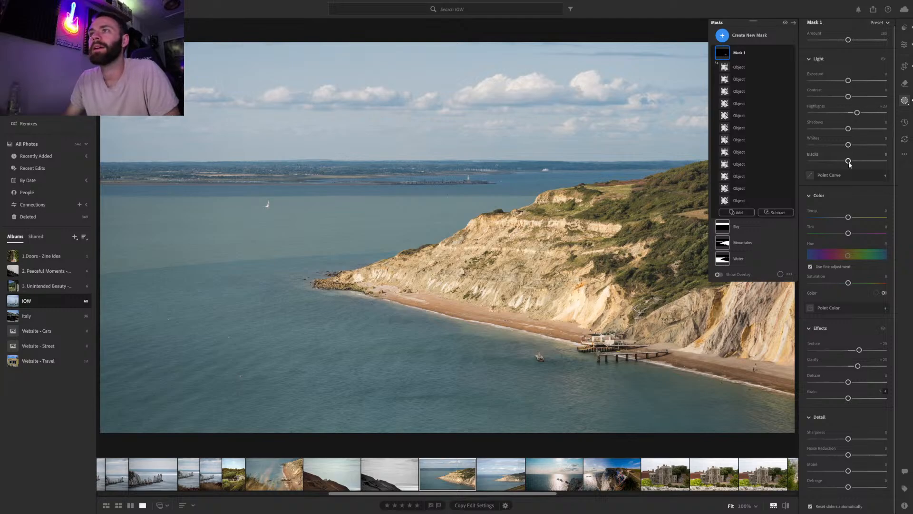
mouse_move(849, 164)
left_mouse_down()
mouse_move(859, 145)
mouse_move(845, 161)
left_mouse_up()
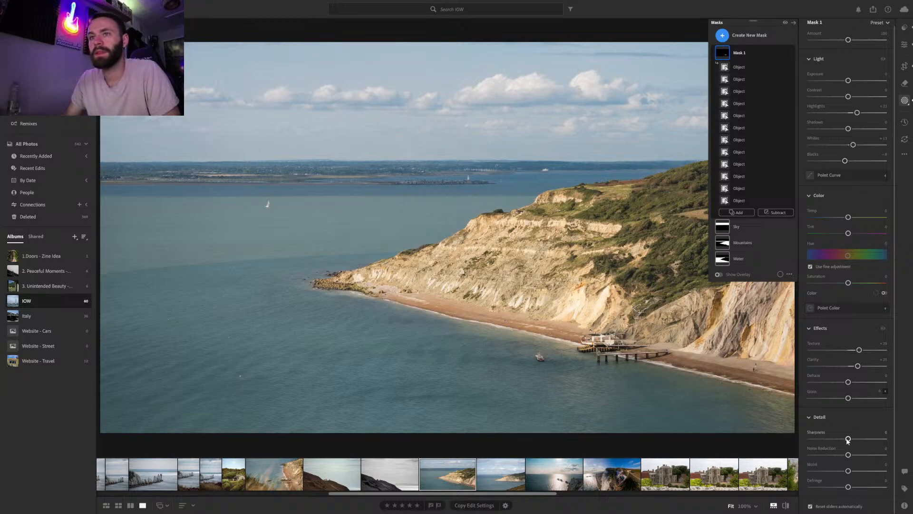
mouse_move(848, 438)
left_mouse_down()
mouse_move(903, 440)
mouse_move(767, 443)
mouse_move(854, 439)
left_mouse_up()
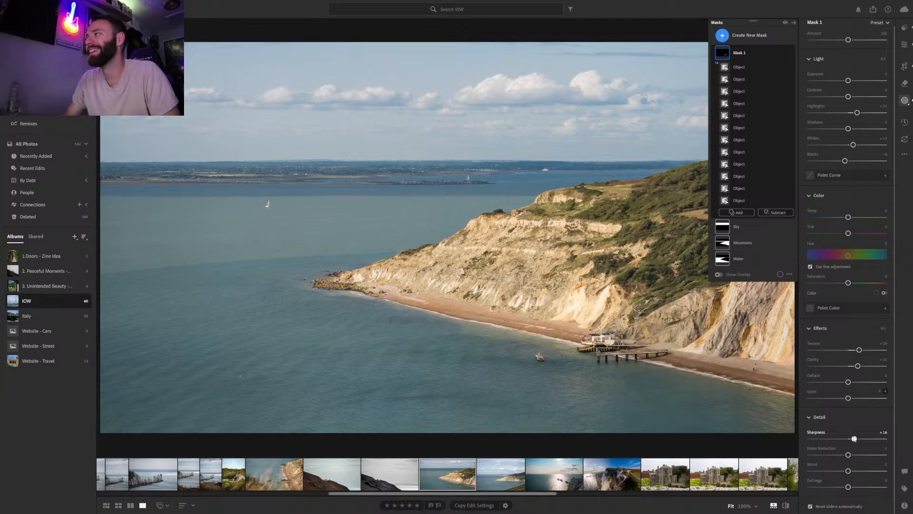
Compare the edited headland photo with its original several times, leaving masking for the general edit settings
left_click(787, 507)
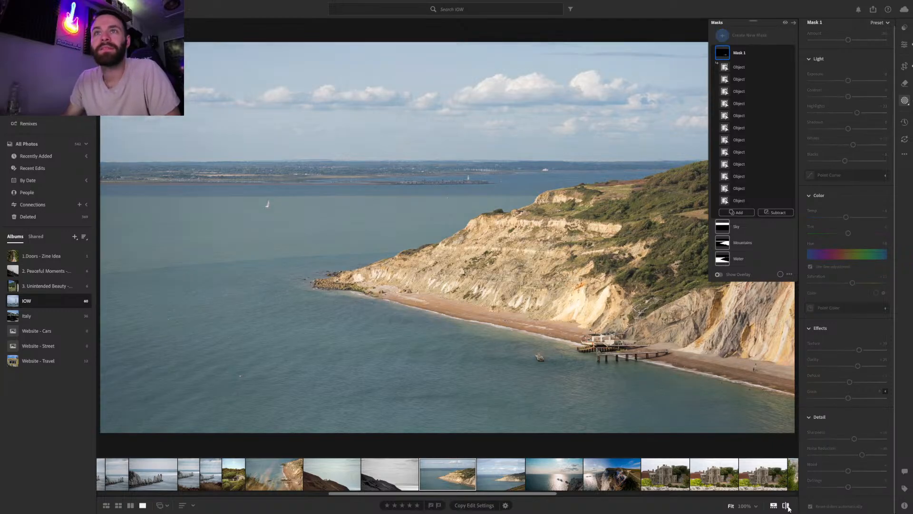
left_click(787, 507)
left_click(787, 507)
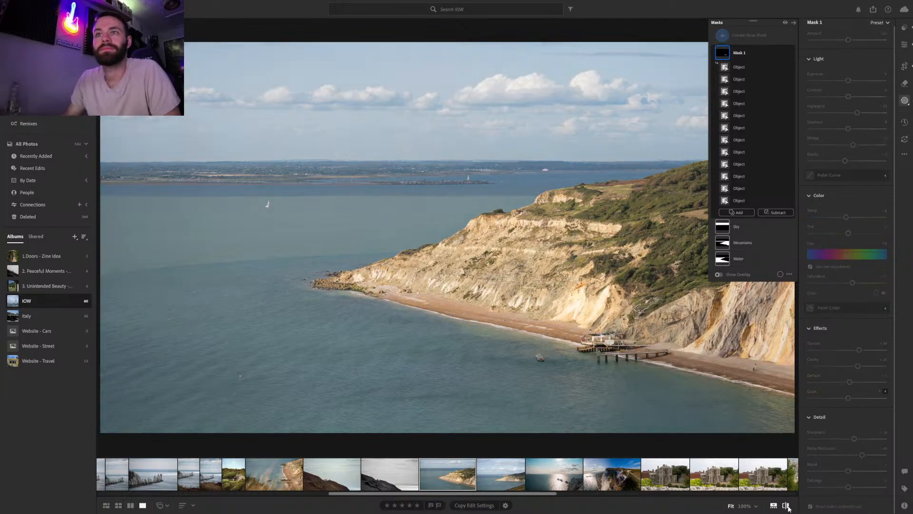
left_click(787, 506)
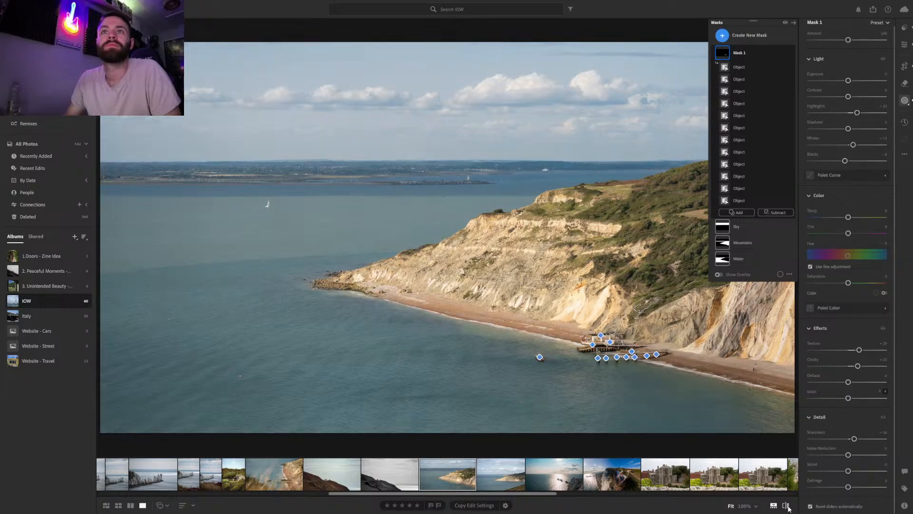
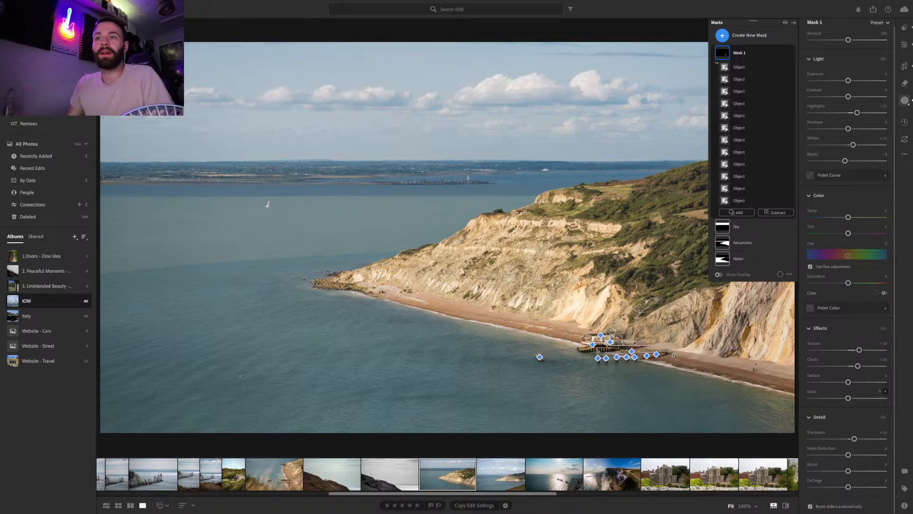
left_click(788, 505)
left_click(788, 507)
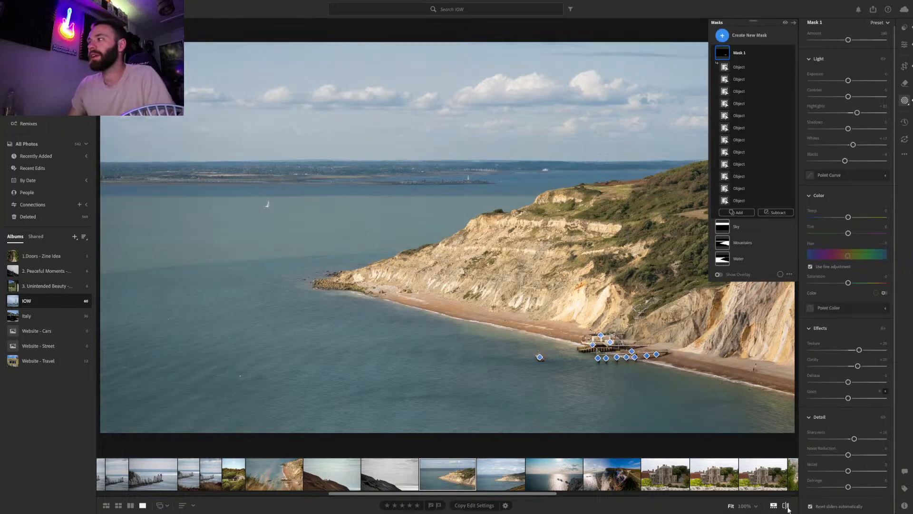
left_click(906, 47)
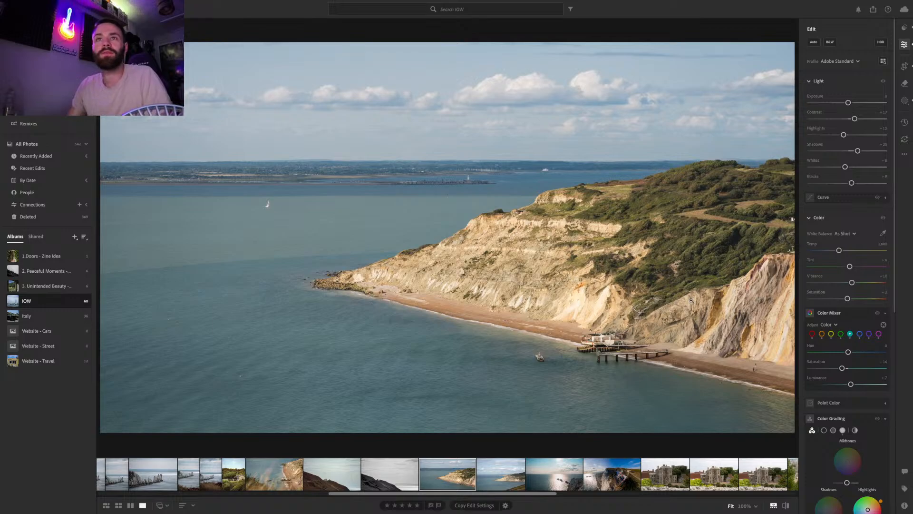
left_click(785, 506)
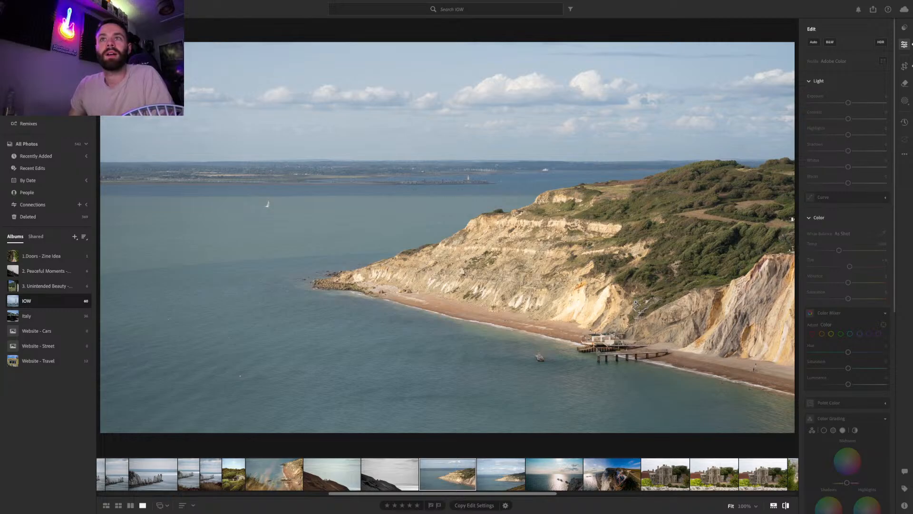
left_click(786, 506)
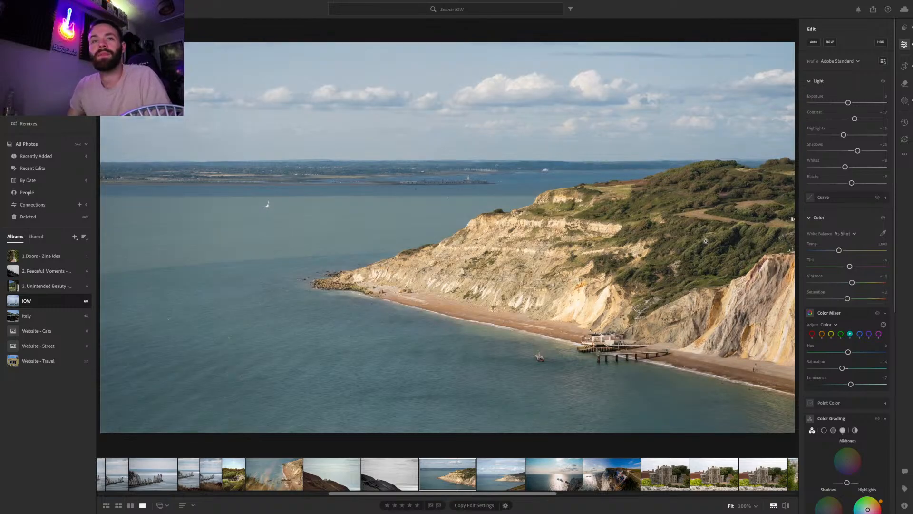
Remove the neighbouring unedited wider shot of the headland from the IOW album
left_click(504, 478)
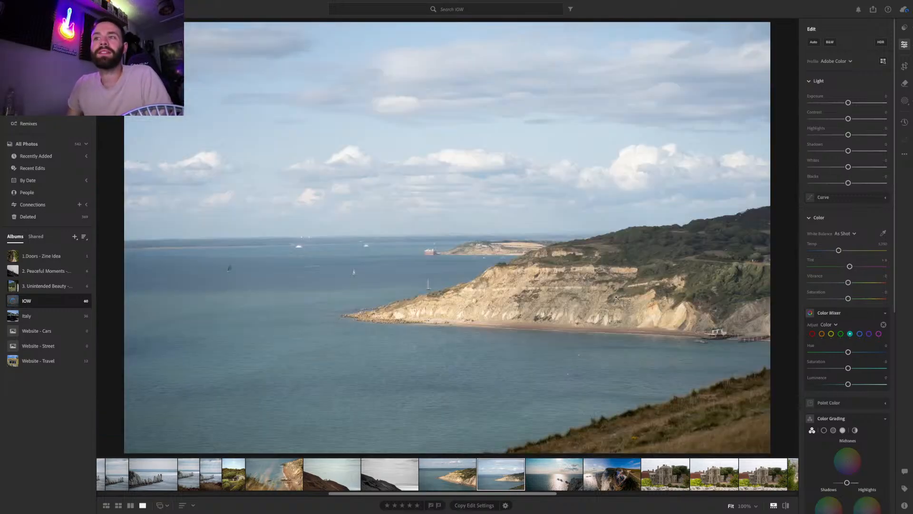
key("Delete")
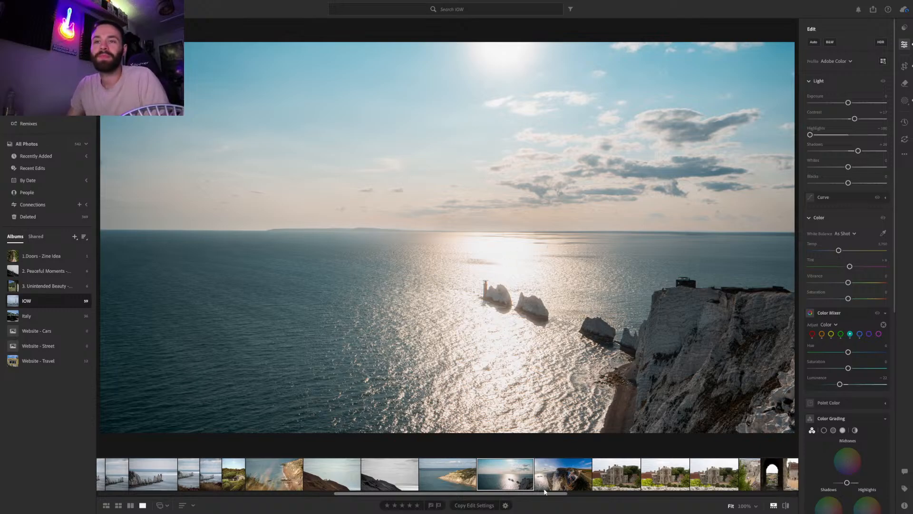
Open the first church tower photo further along the album and inspect its spire at 100% before returning to the full view
left_click_drag(540, 494, 615, 493)
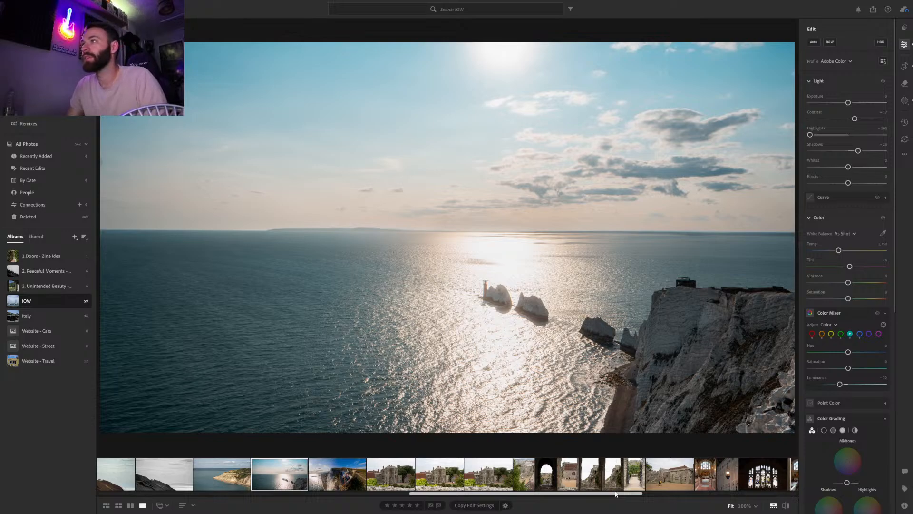
left_click_drag(616, 494, 627, 493)
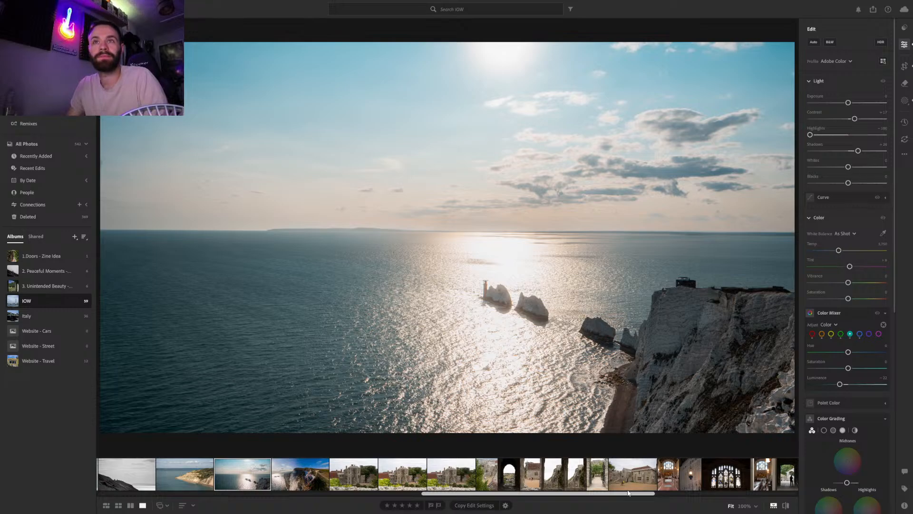
left_click_drag(628, 492, 707, 493)
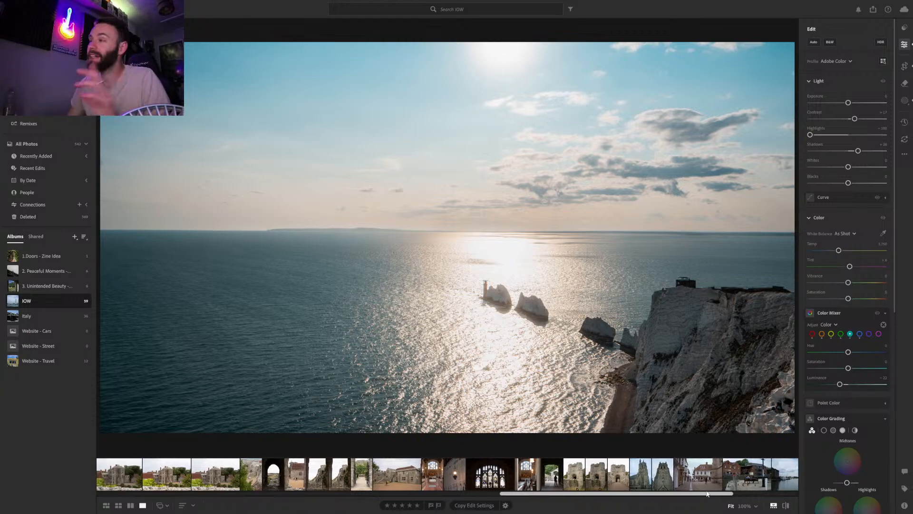
mouse_move(707, 495)
left_mouse_down()
mouse_move(752, 495)
mouse_move(685, 489)
mouse_move(706, 495)
left_mouse_up()
left_click(574, 475)
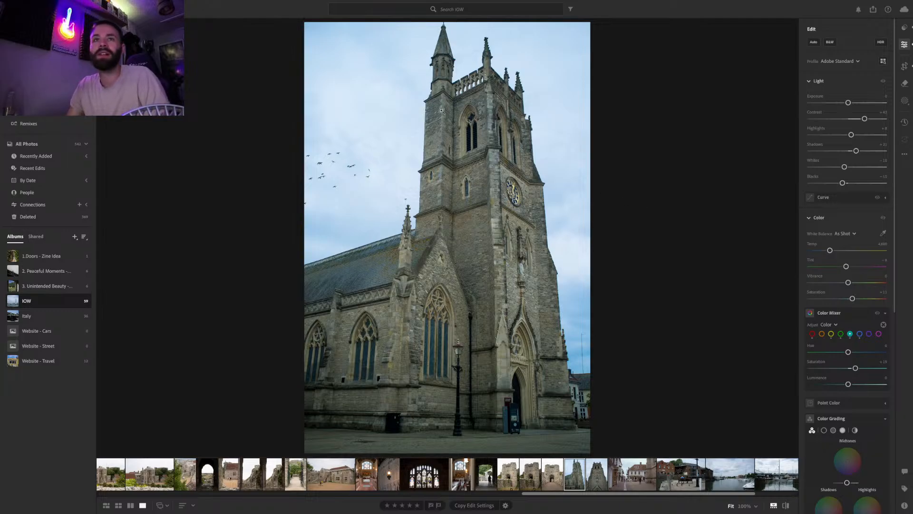
left_click(441, 25)
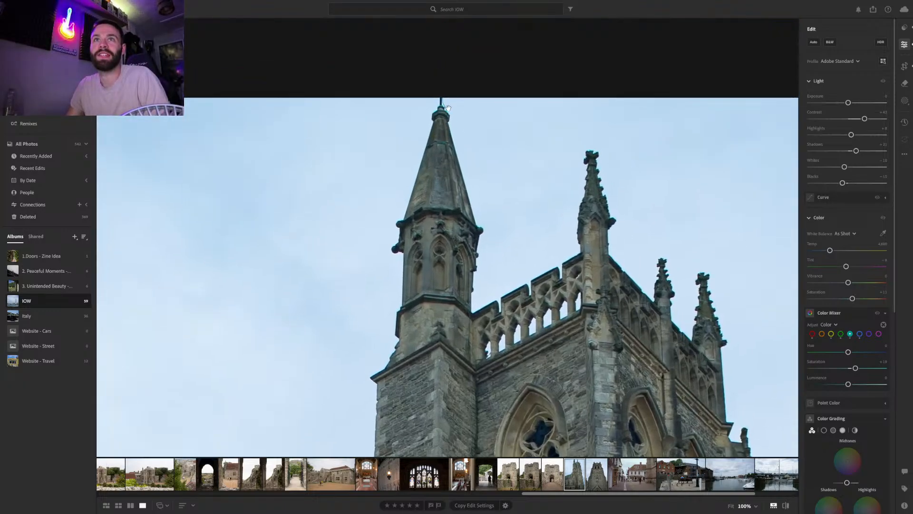
left_click(446, 108)
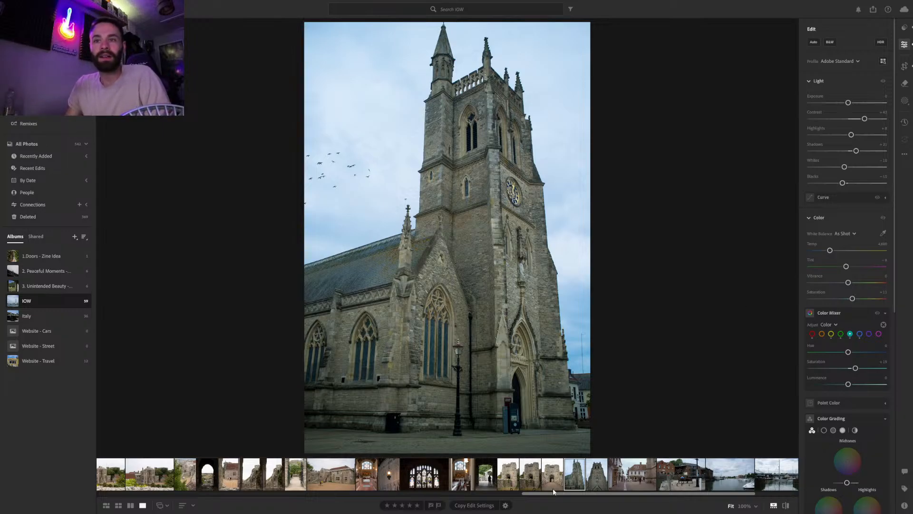
Compare the near-identical castle gatehouse photos and remove one of them from the IOW album
scroll(558, 491, "down", 3)
scroll(592, 495, "up", 2)
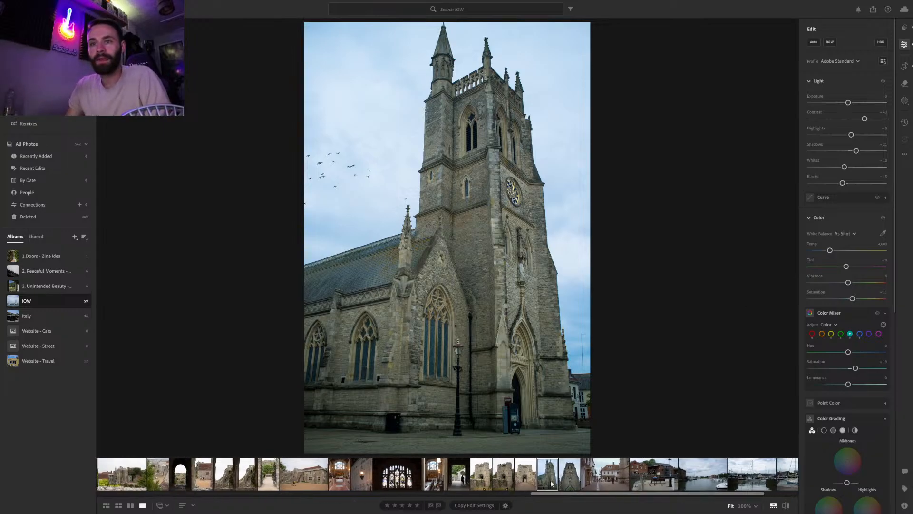
left_click(504, 473)
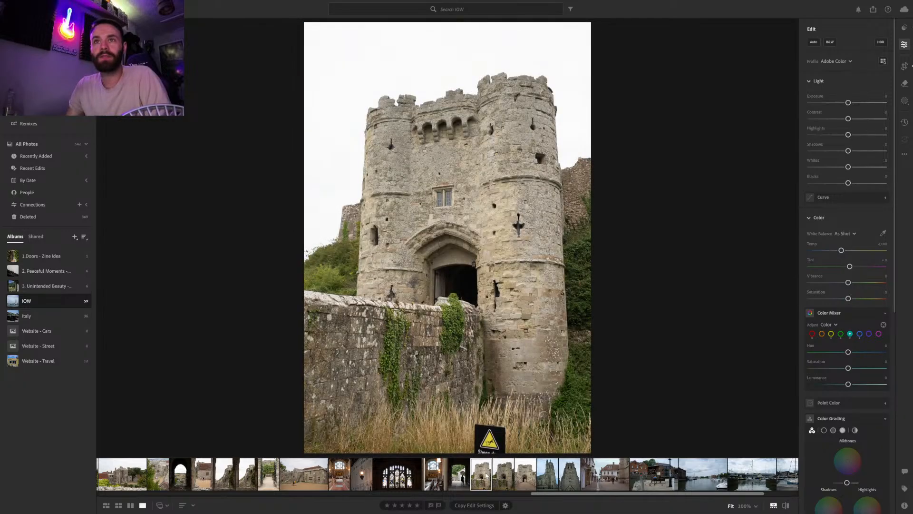
left_click(486, 475)
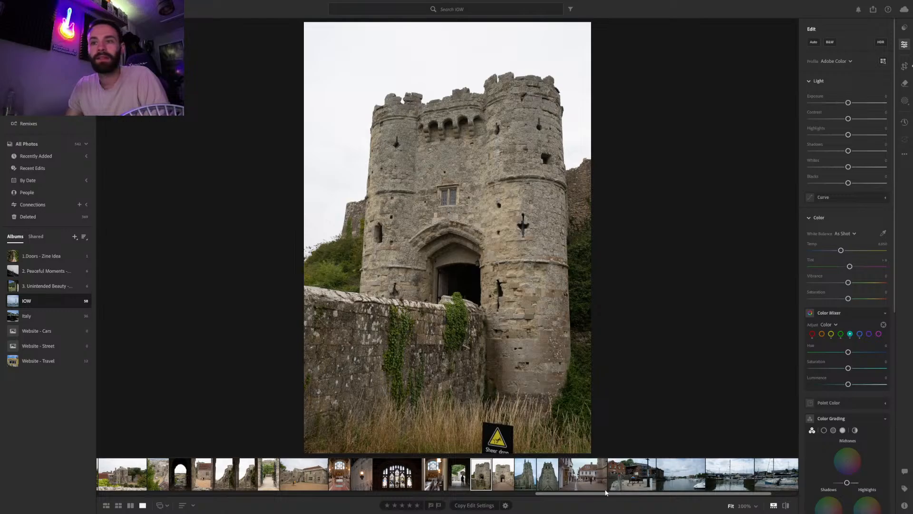
Open the photo of the ruined gabled building by the water, auto-straighten it and apply the crop
scroll(602, 492, "up", 1)
scroll(575, 495, "down", 4)
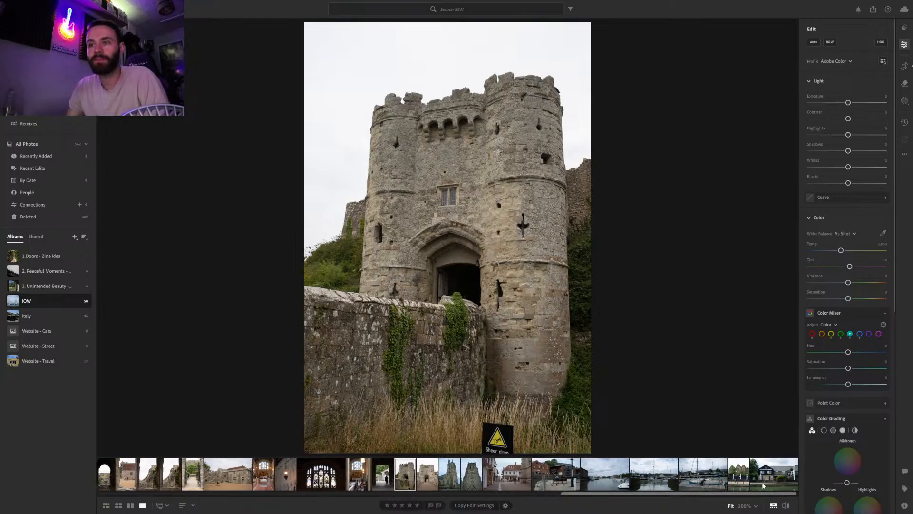
left_click(745, 482)
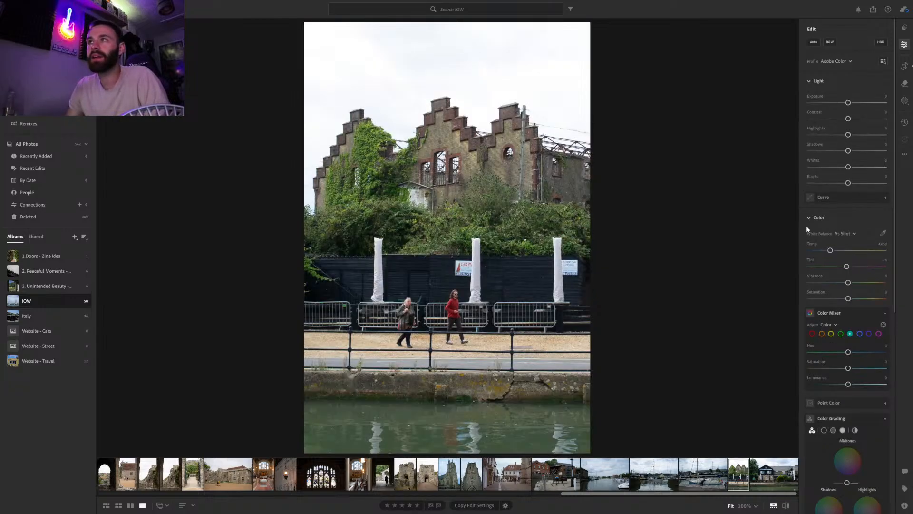
left_click(904, 66)
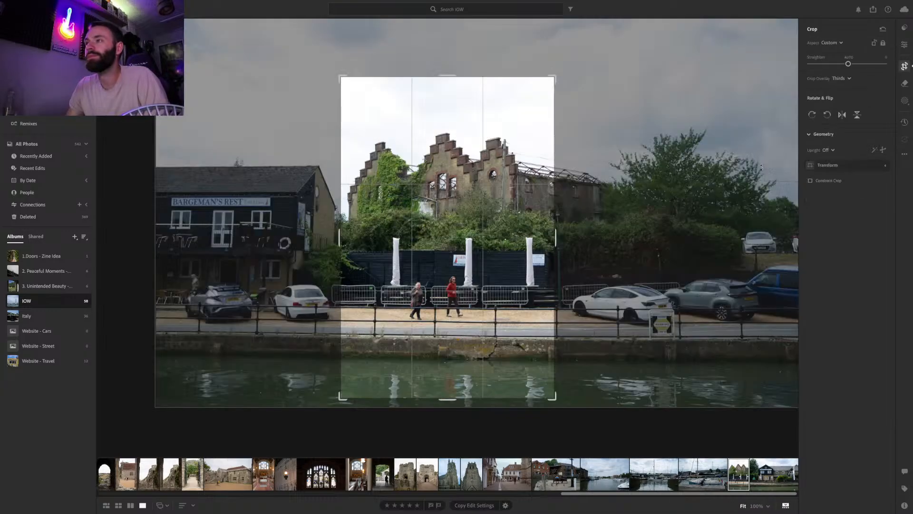
left_click(848, 58)
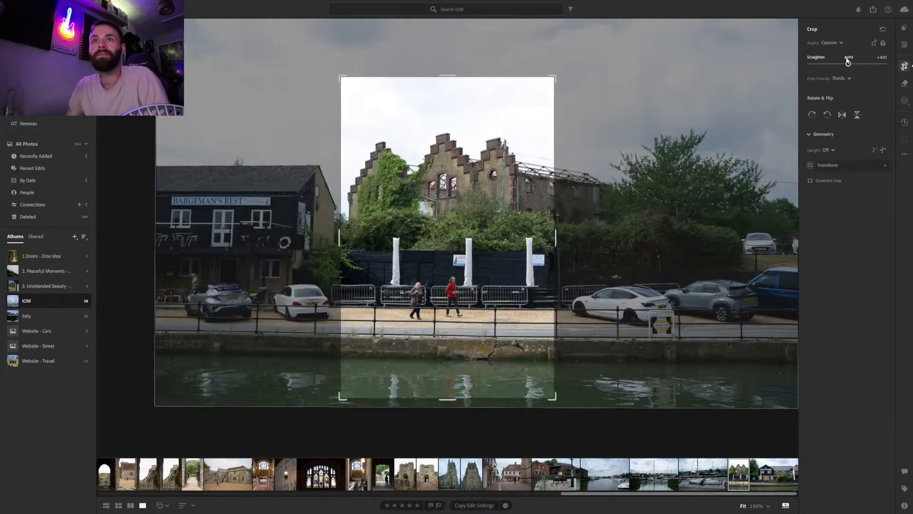
key("Return")
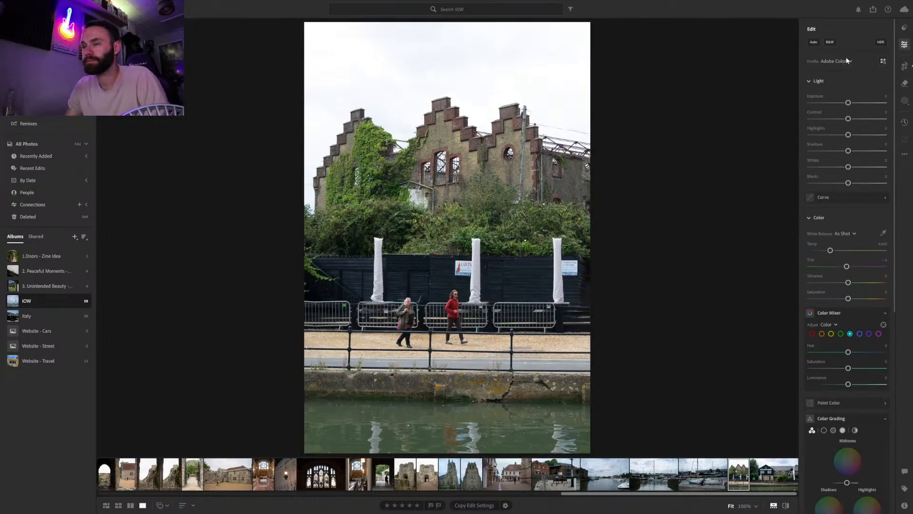
Open the sunlit seascape with the white cliff and create one object mask covering the two outermost sea rocks
left_click_drag(675, 496, 507, 495)
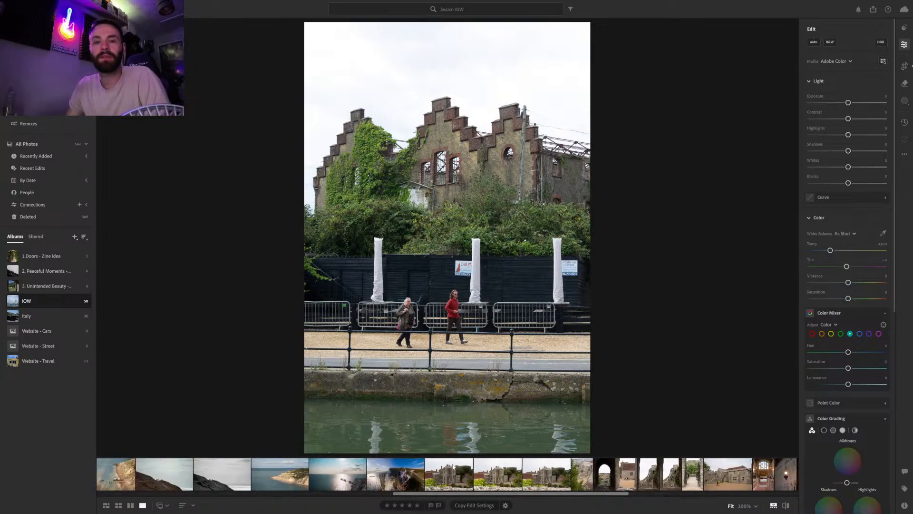
left_click(337, 473)
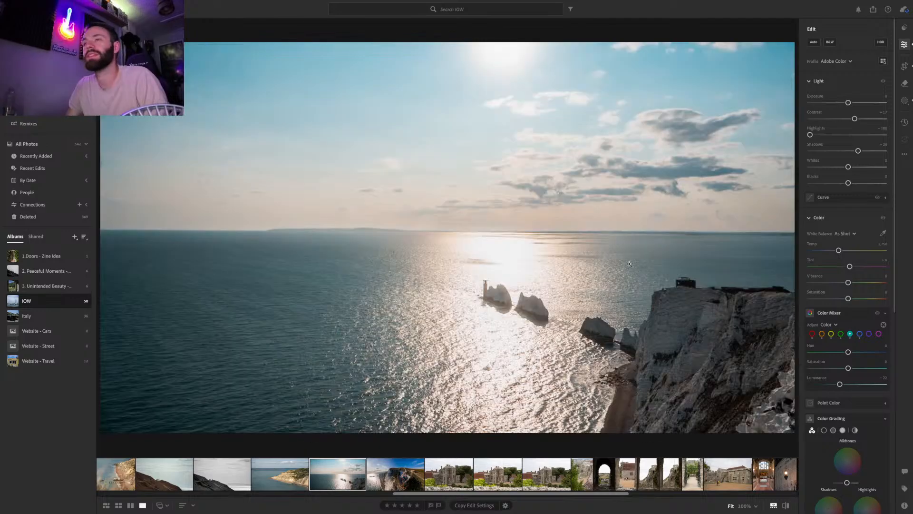
left_click(910, 103)
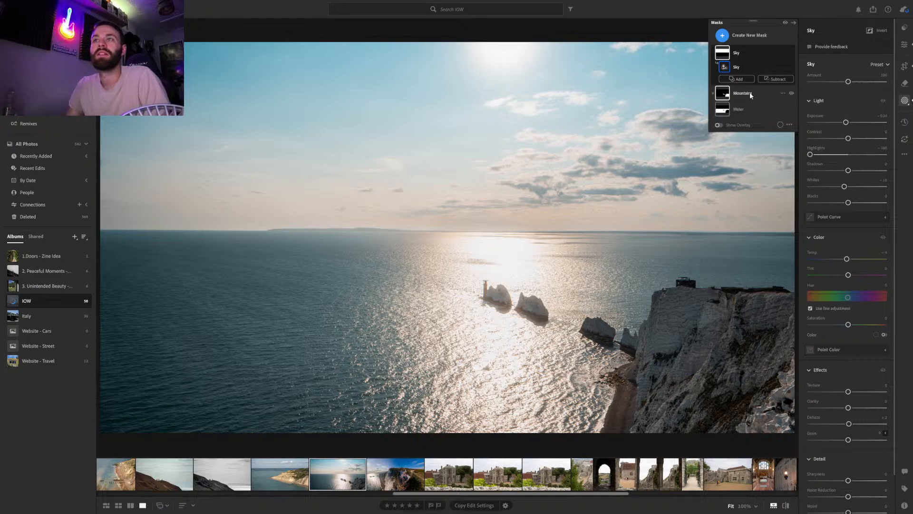
left_click(753, 38)
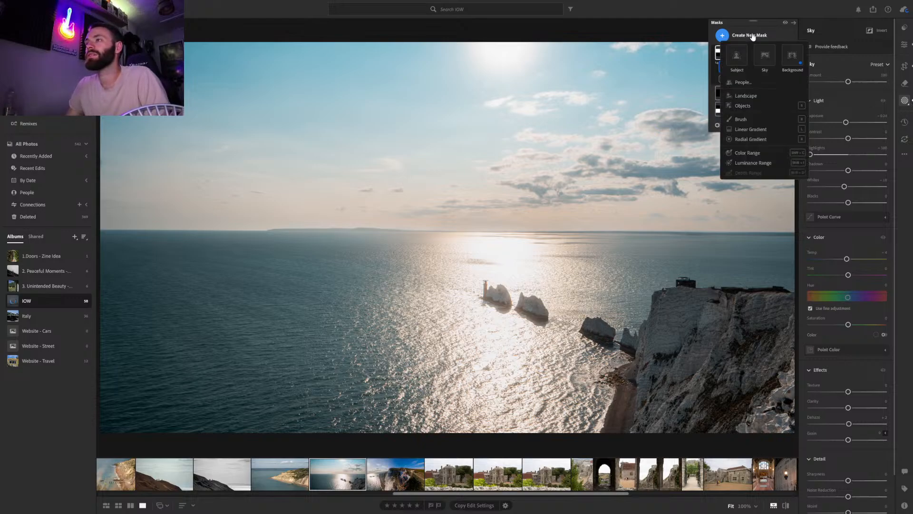
left_click(743, 106)
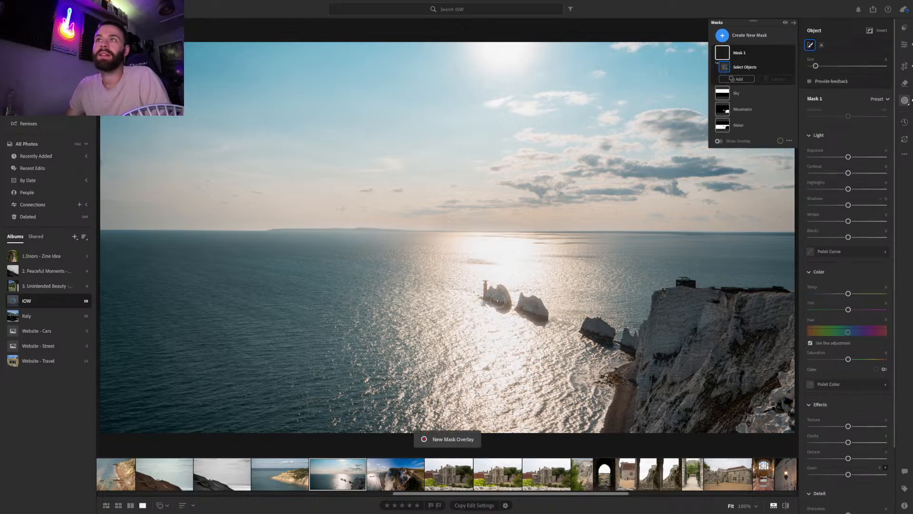
key("bracketright")
key("bracketright")
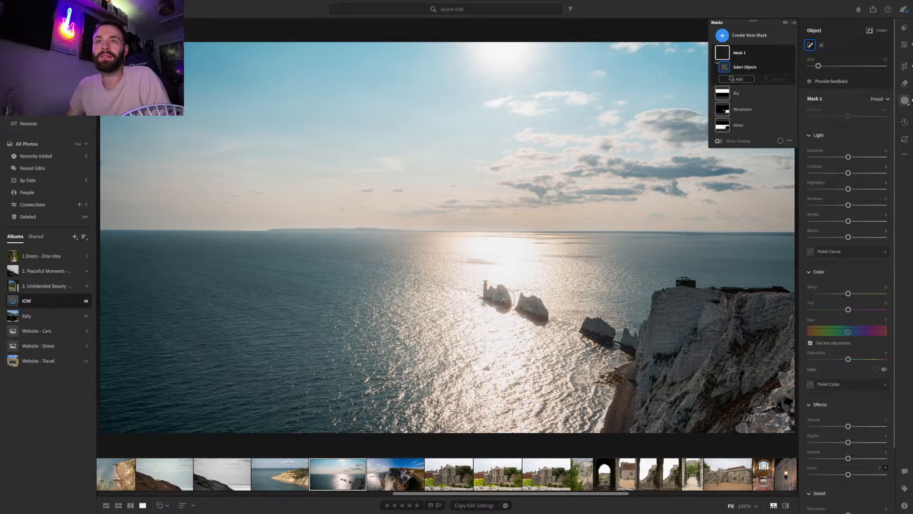
left_click_drag(503, 298, 483, 292)
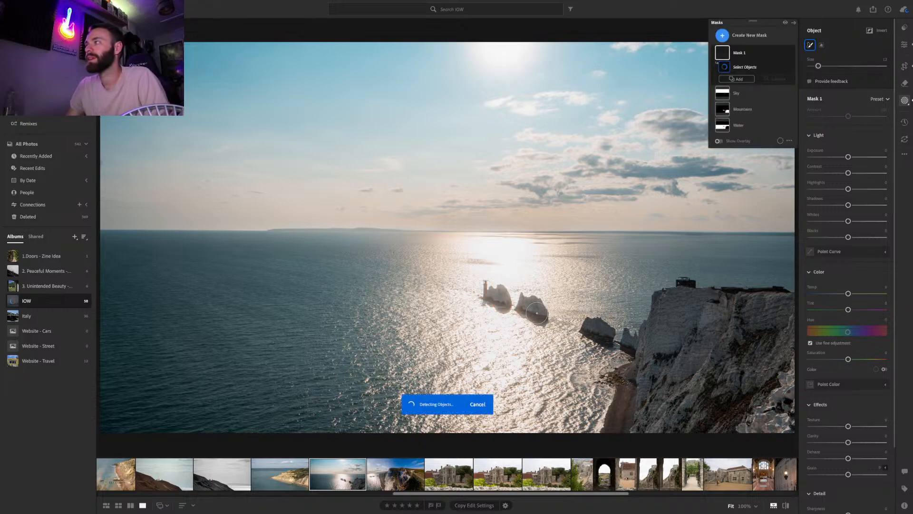
scroll(528, 309, "down", 2)
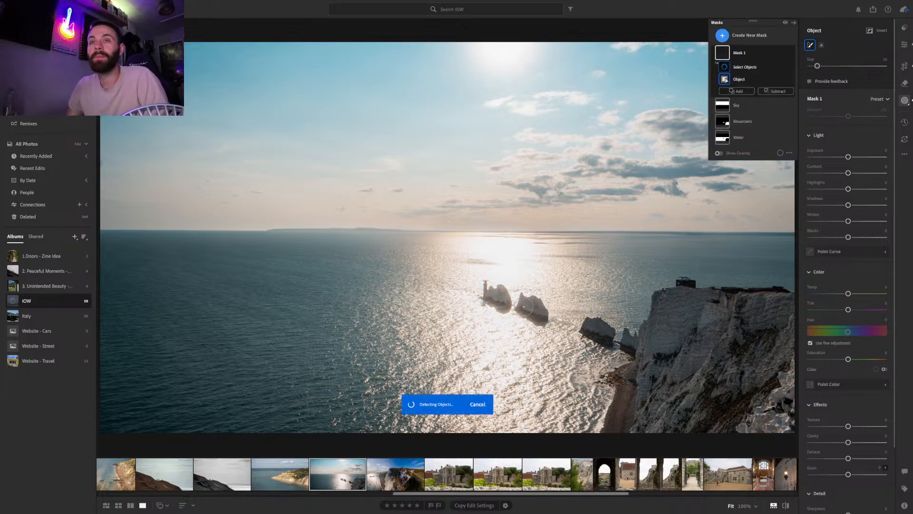
mouse_move(524, 306)
left_mouse_down()
mouse_move(533, 312)
mouse_move(530, 300)
mouse_move(524, 312)
left_mouse_up()
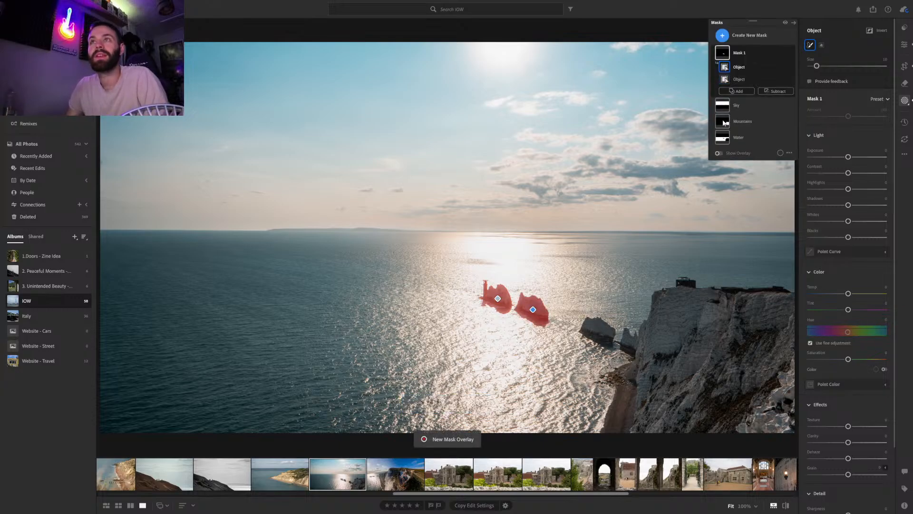
Try darkening the shadows of the rock mask, undo it, and compare the photo with its original
mouse_move(848, 205)
left_mouse_down()
mouse_move(858, 205)
mouse_move(837, 207)
left_mouse_up()
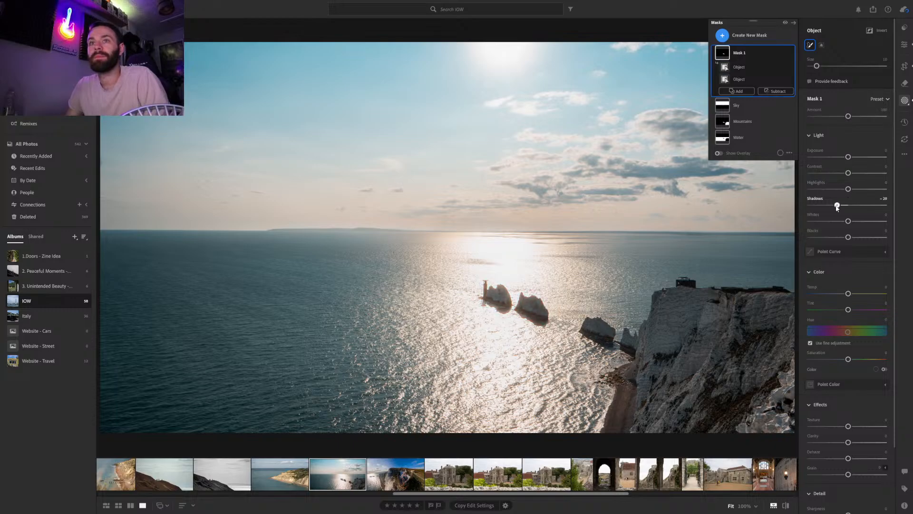
key("ctrl+z")
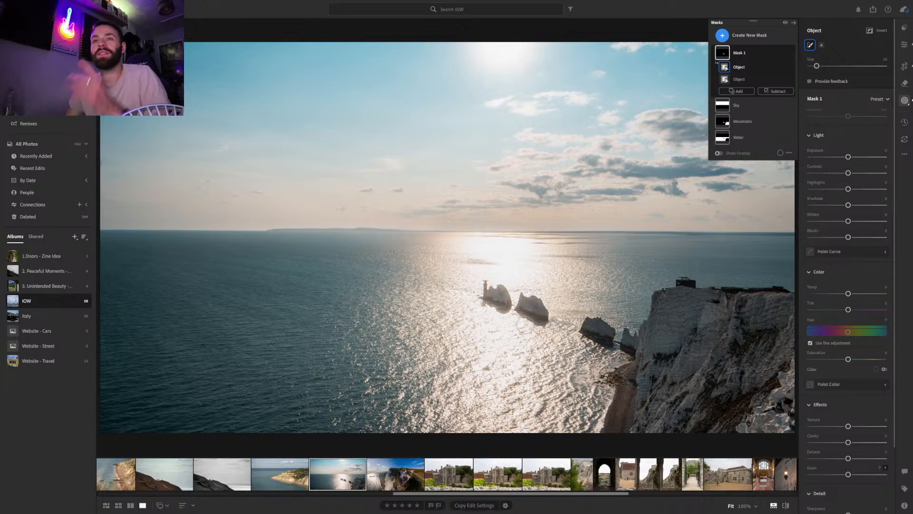
left_click(785, 506)
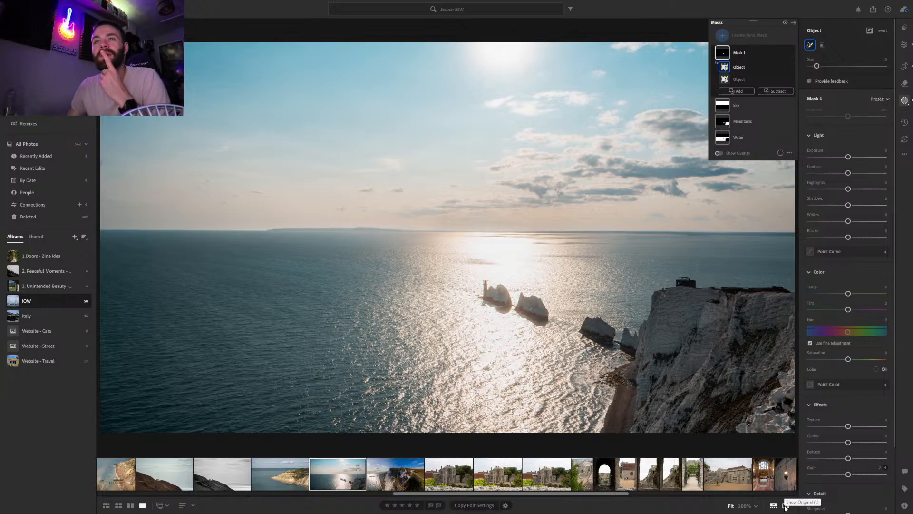
left_click(785, 506)
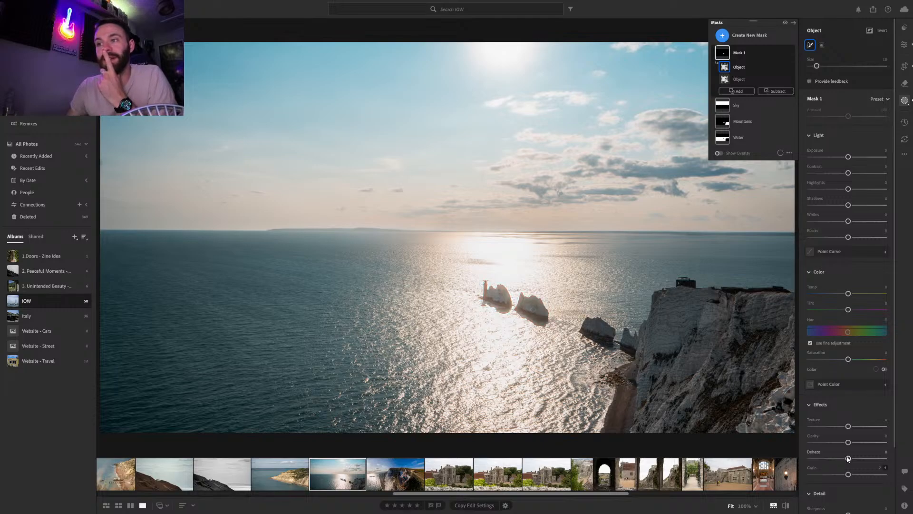
Set the rock mask's Dehaze to about +15 and Clarity to about +28, and compare the photo with the mask hidden and shown
left_click_drag(848, 458, 856, 458)
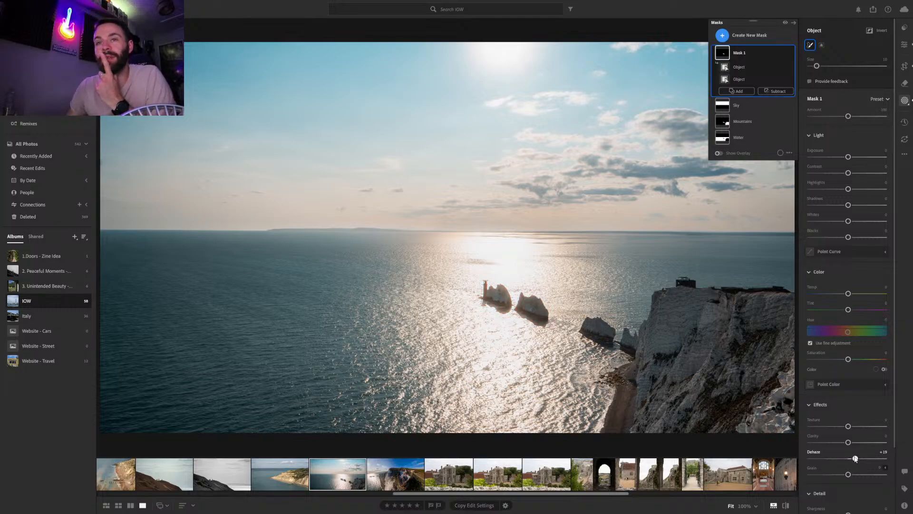
mouse_move(855, 458)
left_mouse_down()
mouse_move(851, 444)
mouse_move(871, 444)
mouse_move(862, 445)
left_mouse_up()
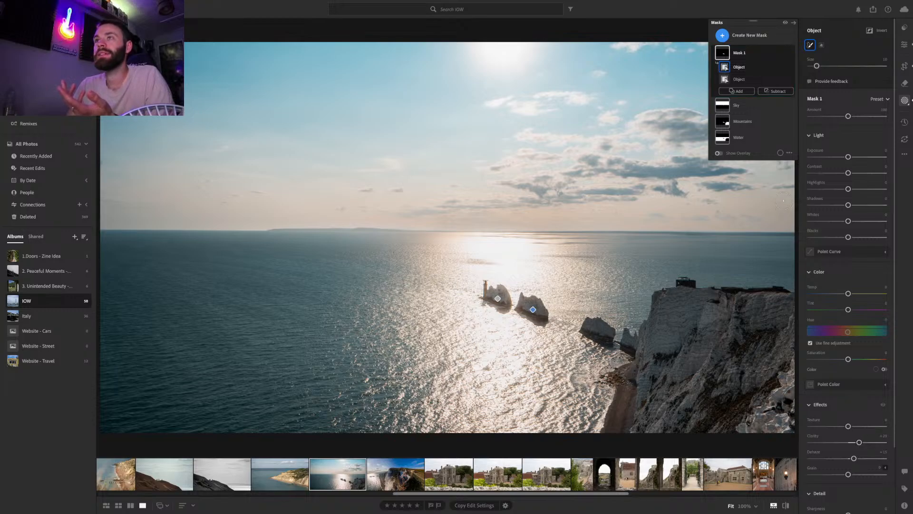
left_click(792, 53)
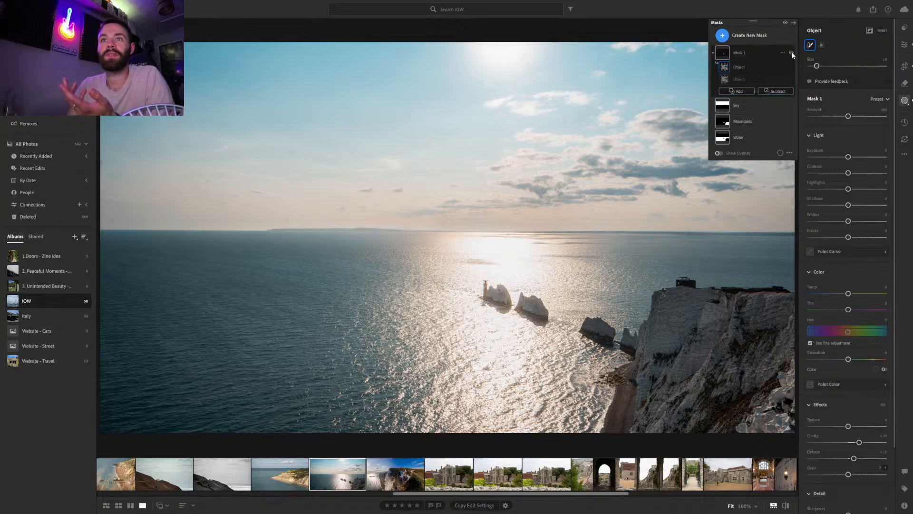
left_click(792, 53)
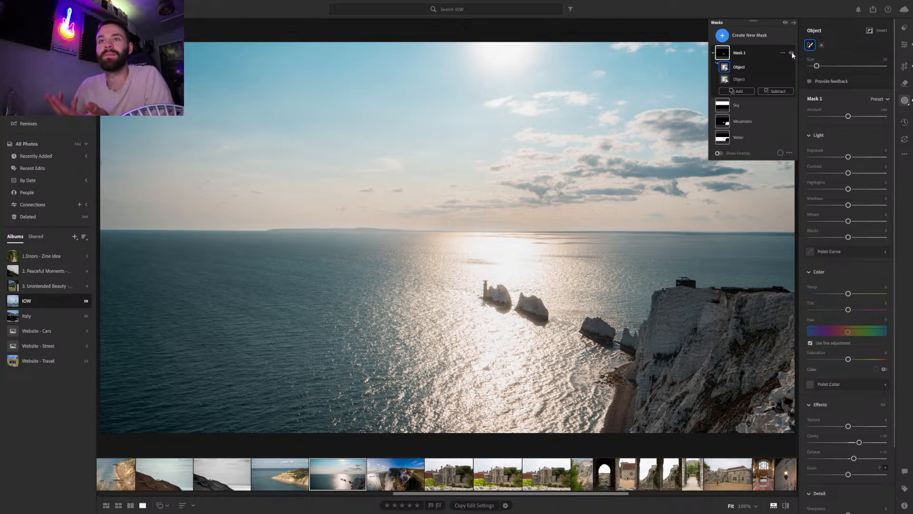
left_click(792, 53)
left_click(791, 53)
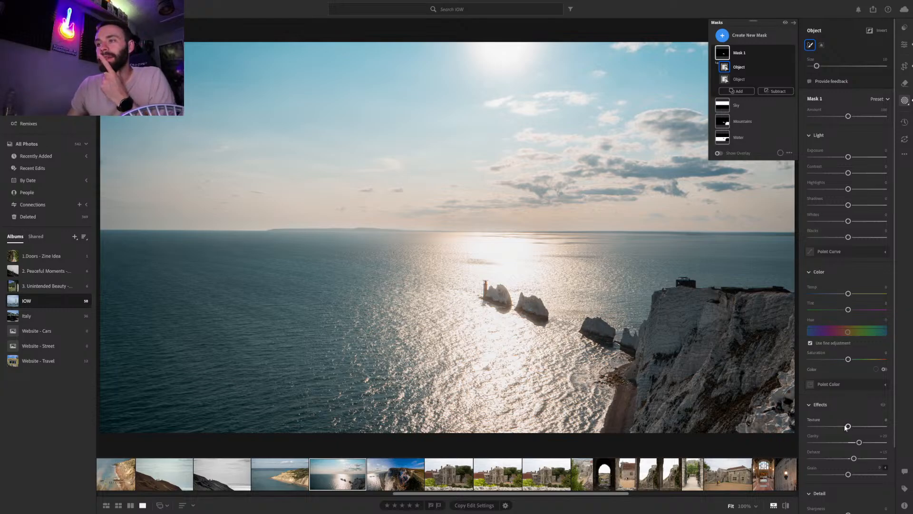
Set the rock mask's Texture to +10 and its Blacks to -13
left_click_drag(849, 427, 853, 427)
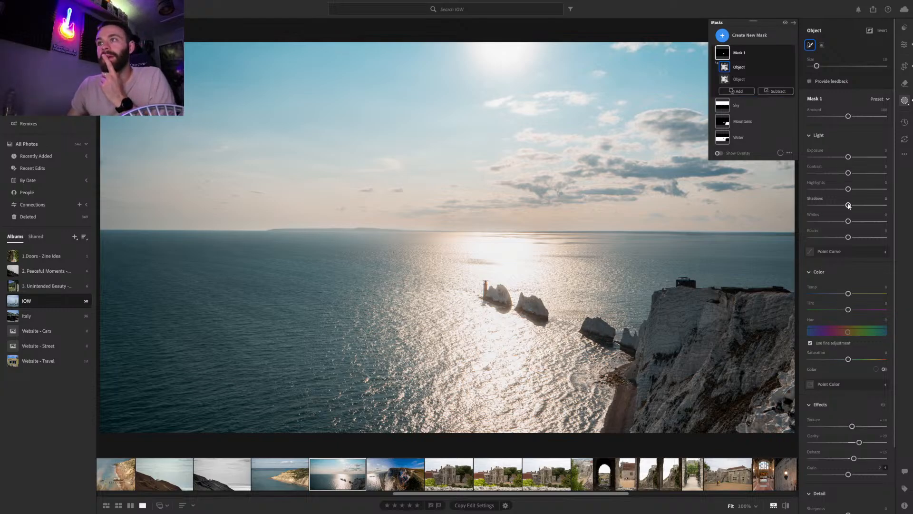
mouse_move(848, 221)
left_mouse_down()
mouse_move(857, 222)
mouse_move(846, 221)
mouse_move(843, 238)
left_mouse_up()
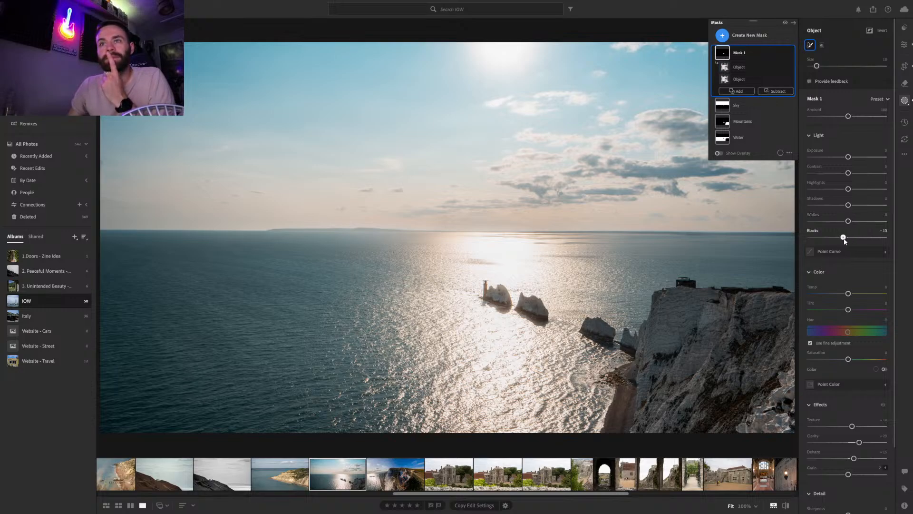
Nudge the seascape slightly within its 16 x 9 crop frame and apply the crop
left_click(905, 67)
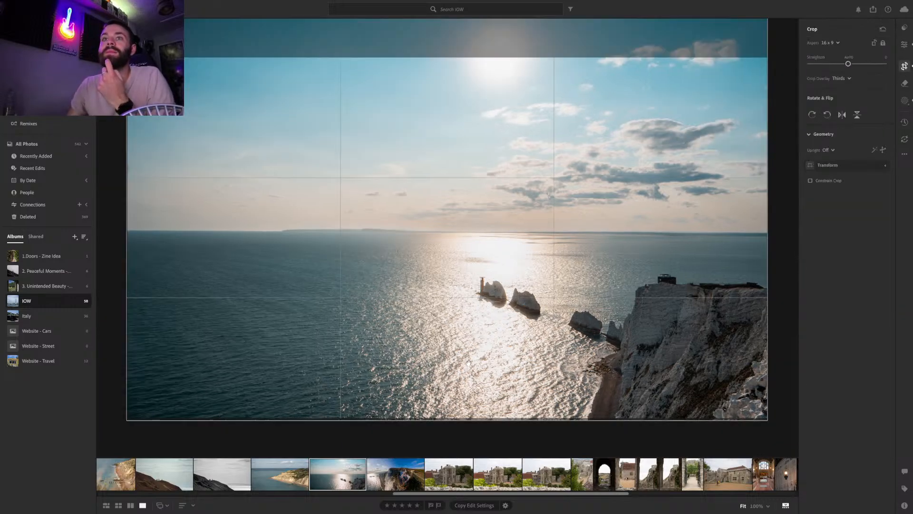
left_click_drag(469, 361, 469, 362)
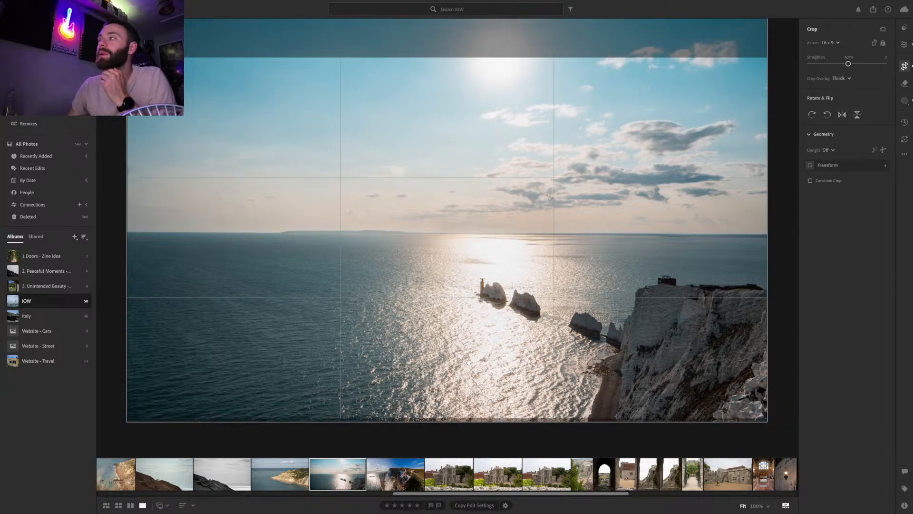
double_click(468, 361)
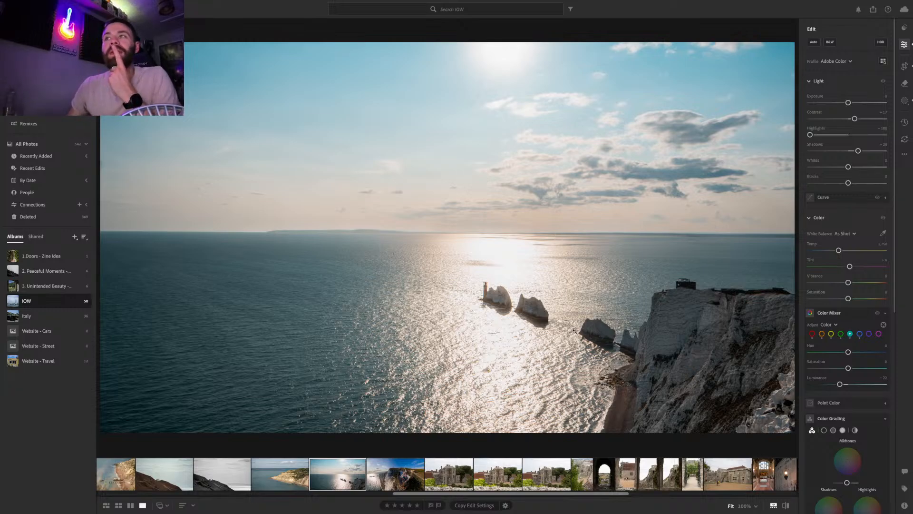
Try a much darker exposure on the Water mask, undo it, and set the exposure to about -0.3
left_click(900, 101)
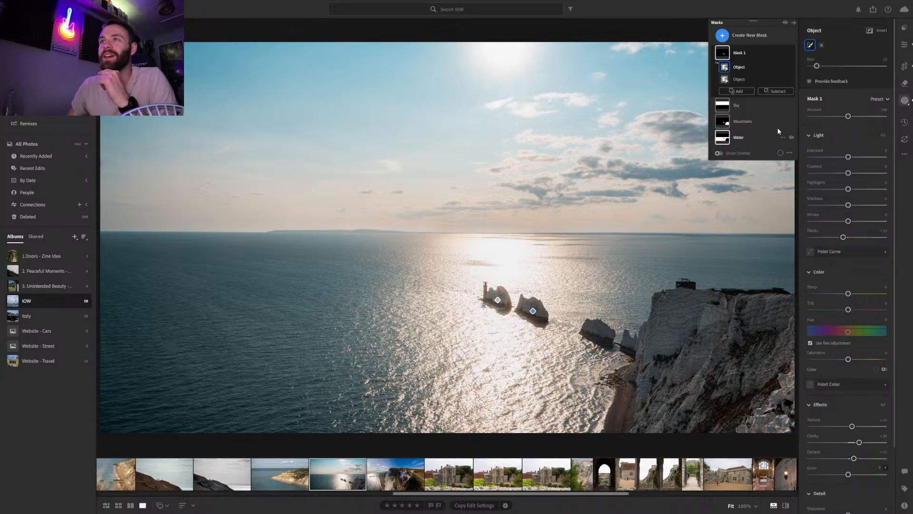
left_click(740, 136)
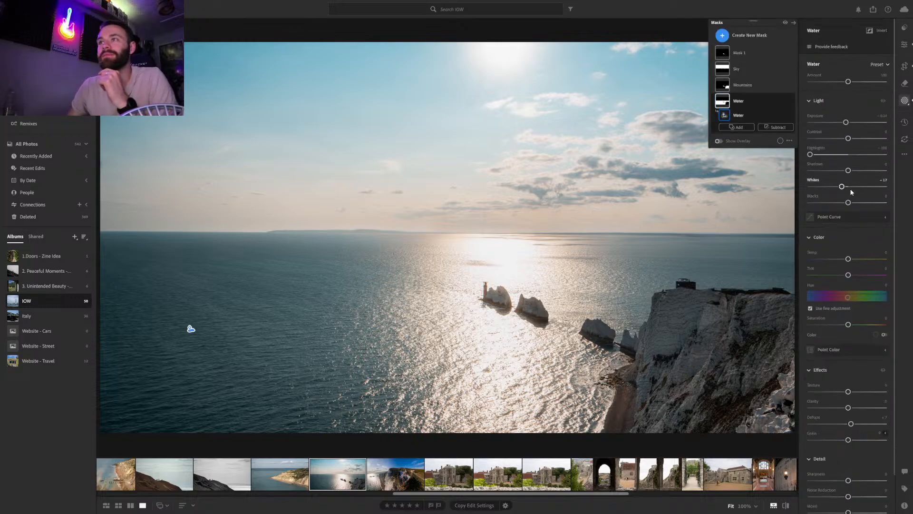
mouse_move(846, 123)
left_mouse_down()
mouse_move(798, 123)
mouse_move(840, 122)
left_mouse_up()
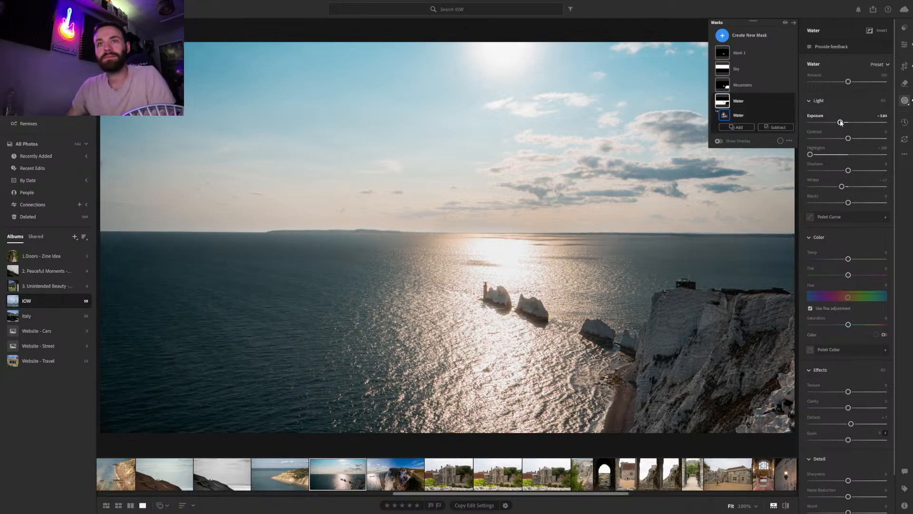
key("ctrl+z")
left_click(846, 123)
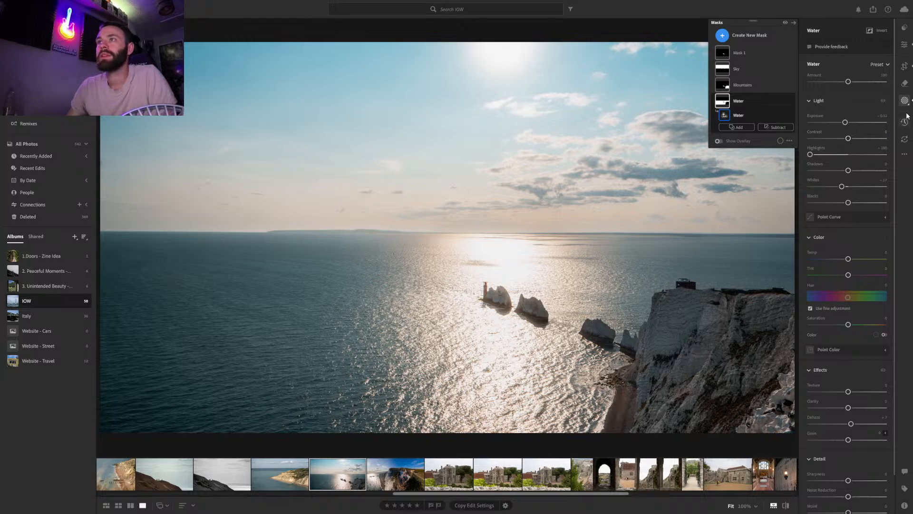
Create a Luminance Range mask sampled from the sun's glare on the water, lowering Highlights to -100 and Exposure very slightly
left_click(749, 35)
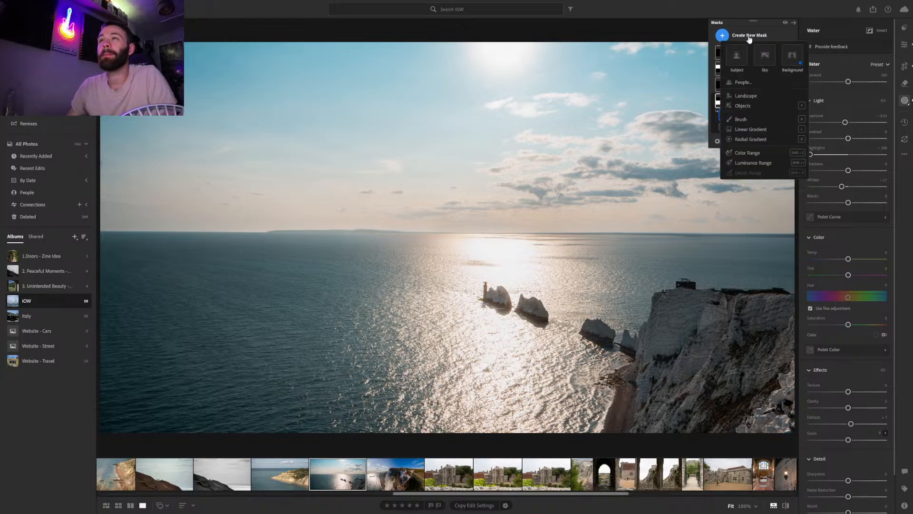
left_click(744, 164)
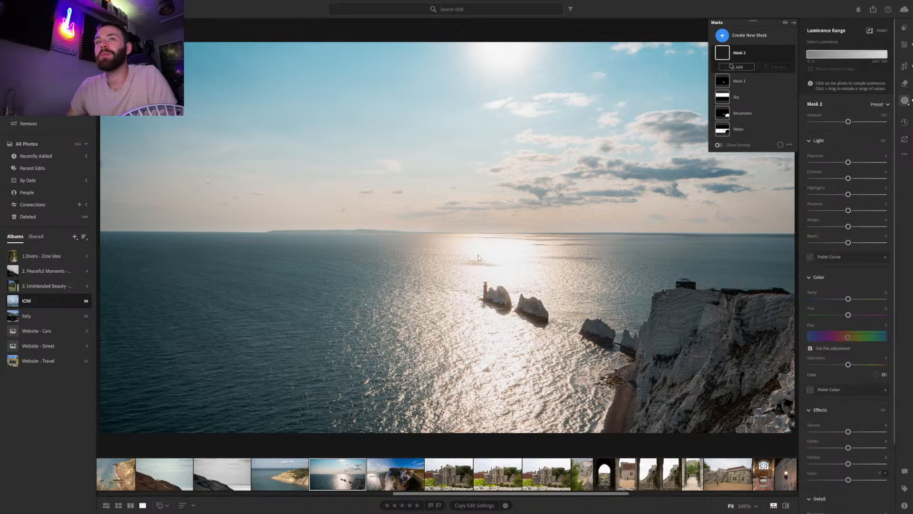
left_click(498, 249)
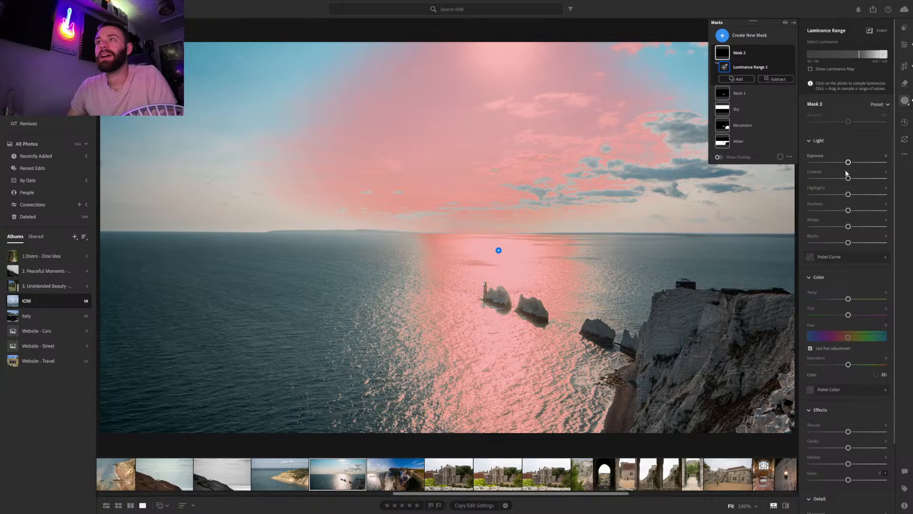
left_click_drag(848, 195, 734, 190)
left_click_drag(850, 164, 846, 166)
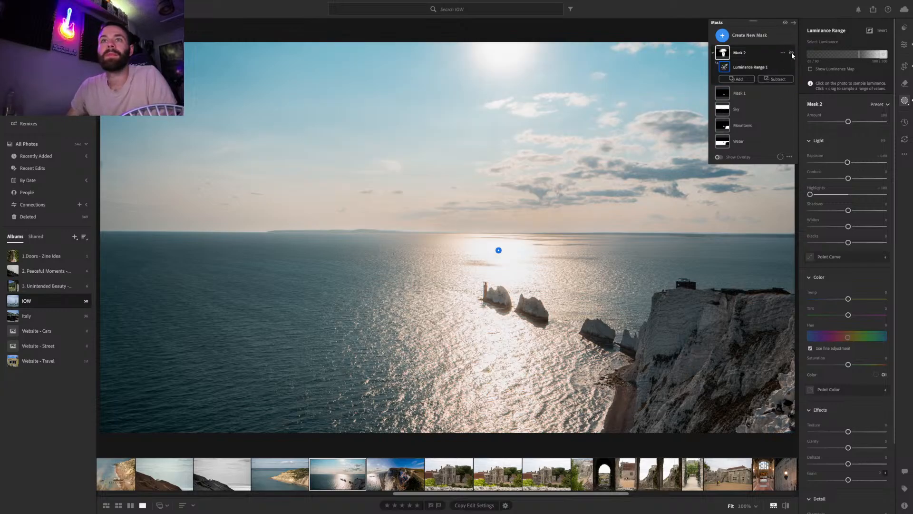
Compare the seascape with the Luminance Range mask hidden and shown
left_click(792, 52)
left_click(792, 53)
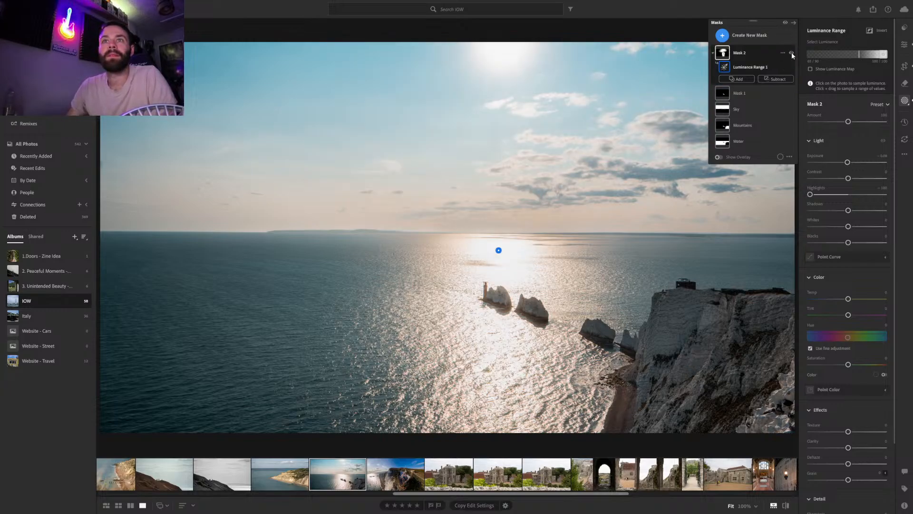
left_click(791, 53)
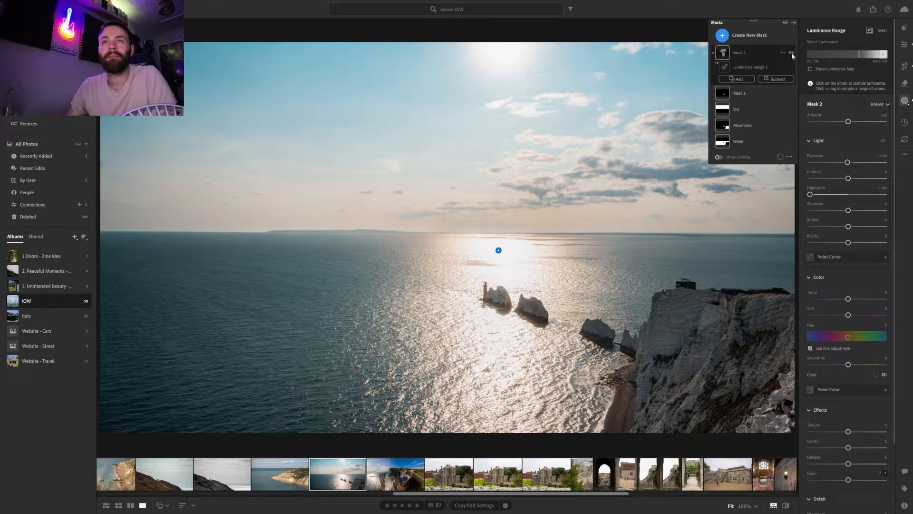
left_click(791, 53)
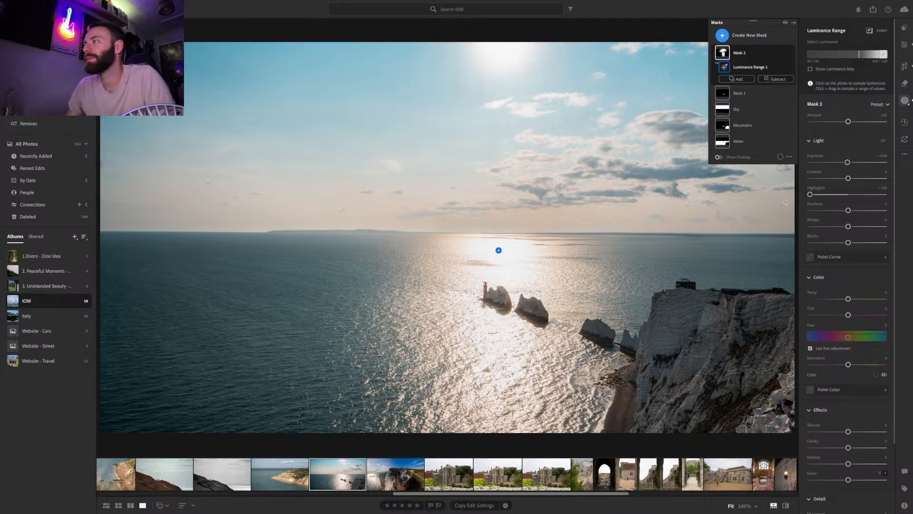
Try raising the Mountains mask's Shadows to about +11 and reset the value
left_click(748, 91)
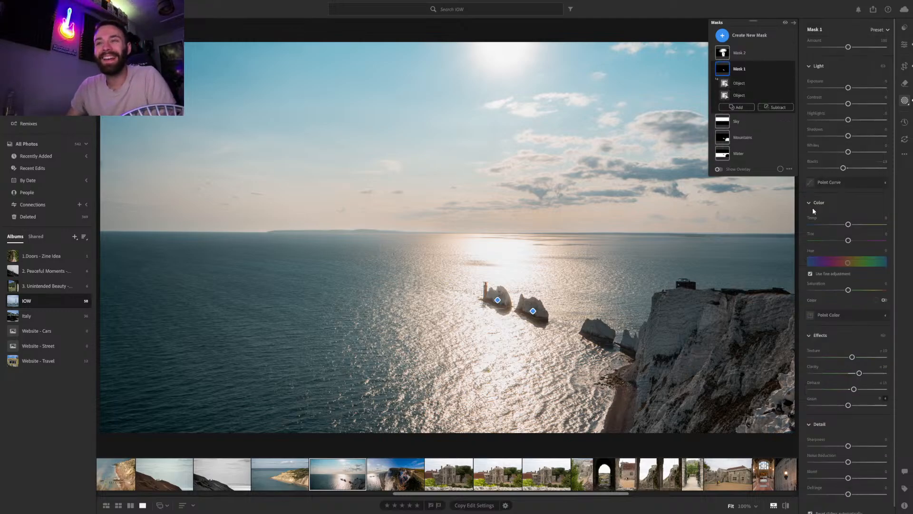
left_click(750, 136)
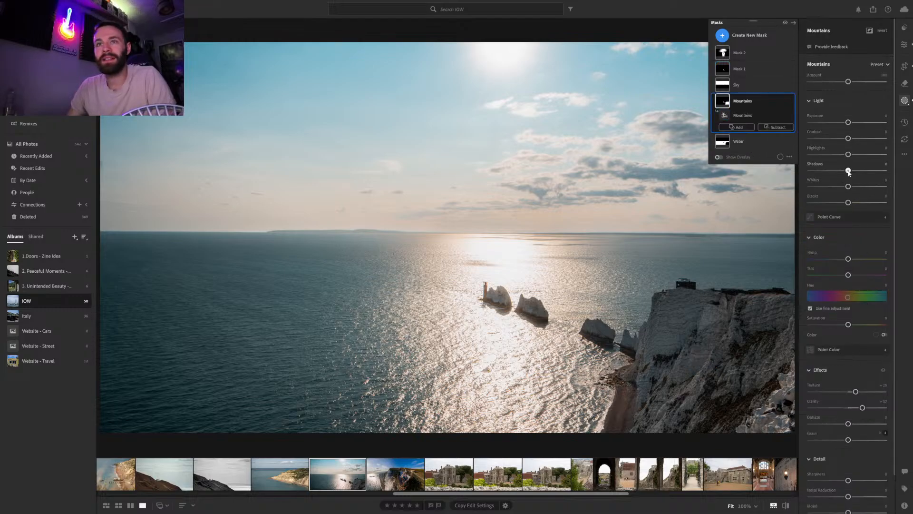
left_click_drag(849, 172, 854, 173)
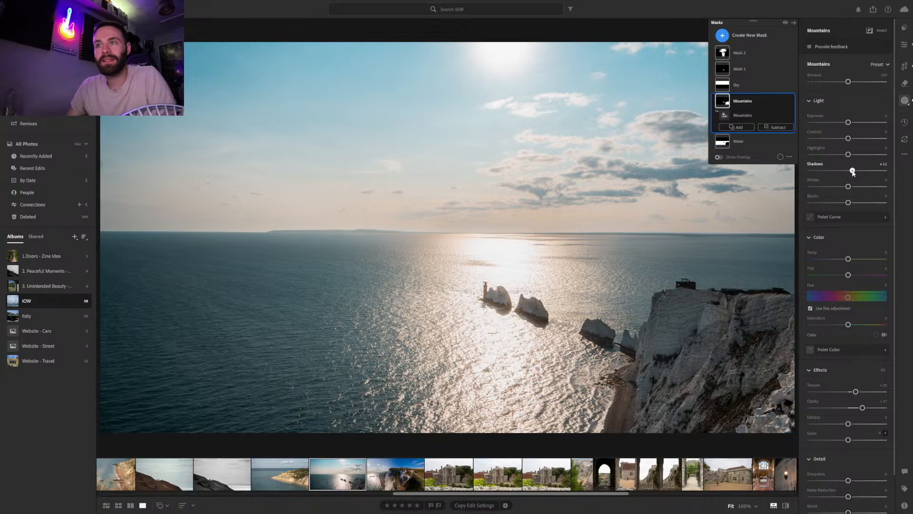
double_click(853, 172)
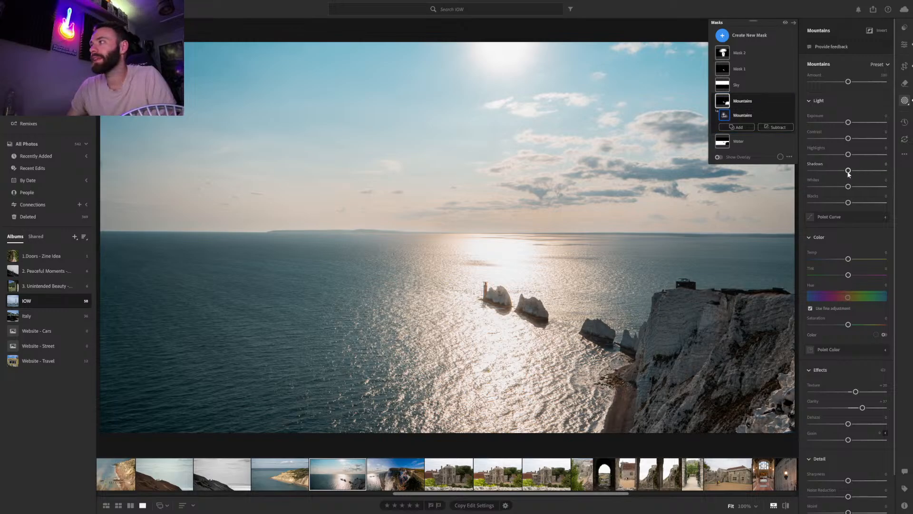
Subtract the two sea stacks beside the lighthouse from the Mountains mask using object selection
left_click(775, 127)
left_click(787, 204)
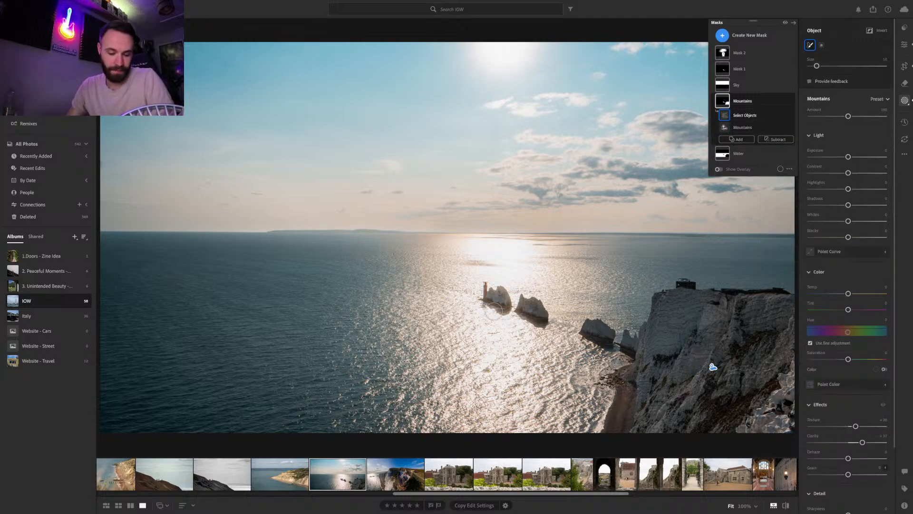
mouse_move(483, 285)
left_mouse_down()
mouse_move(552, 318)
mouse_move(499, 291)
mouse_move(485, 301)
mouse_move(540, 316)
left_mouse_up()
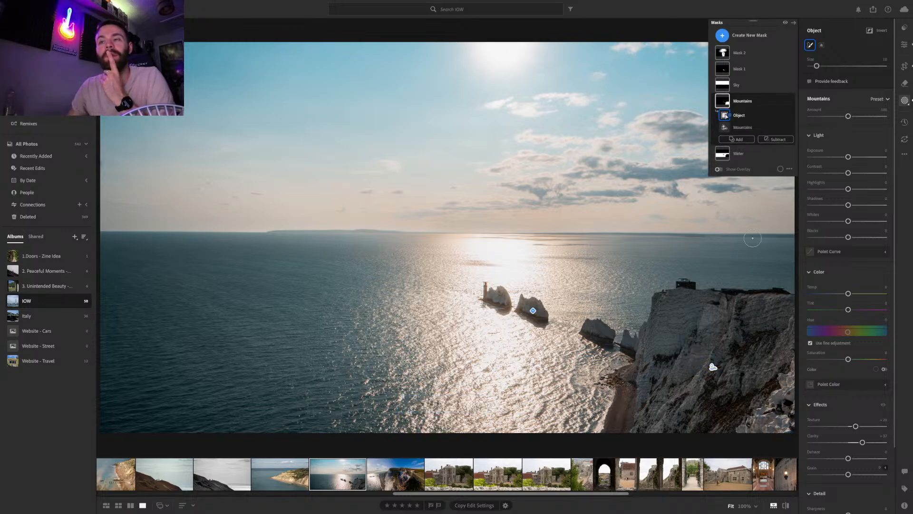
Set the Mountains mask's Shadows to +25 and its Whites to about +22 to brighten the cliff
left_click(743, 70)
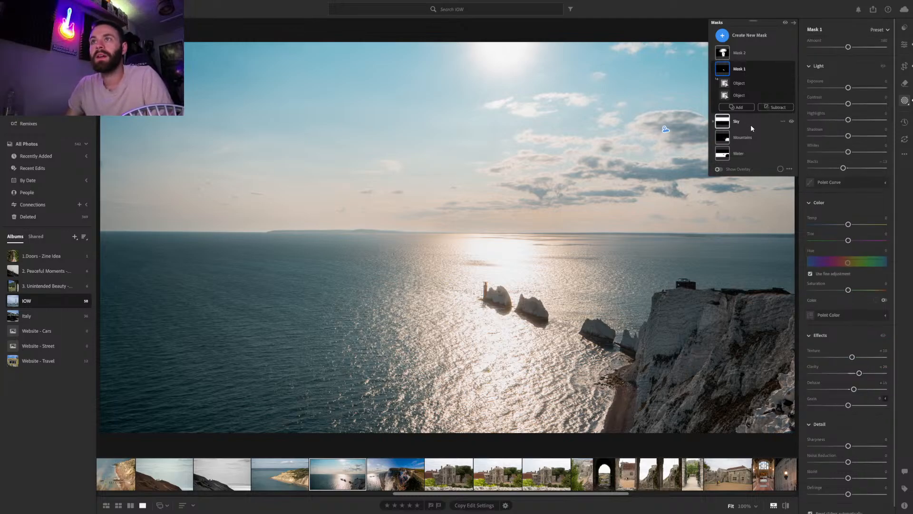
left_click(746, 136)
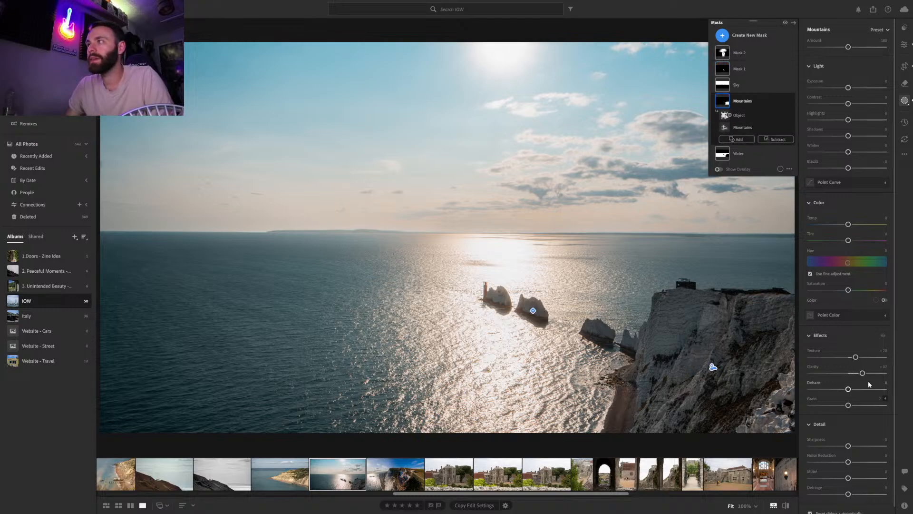
left_click_drag(848, 137, 858, 137)
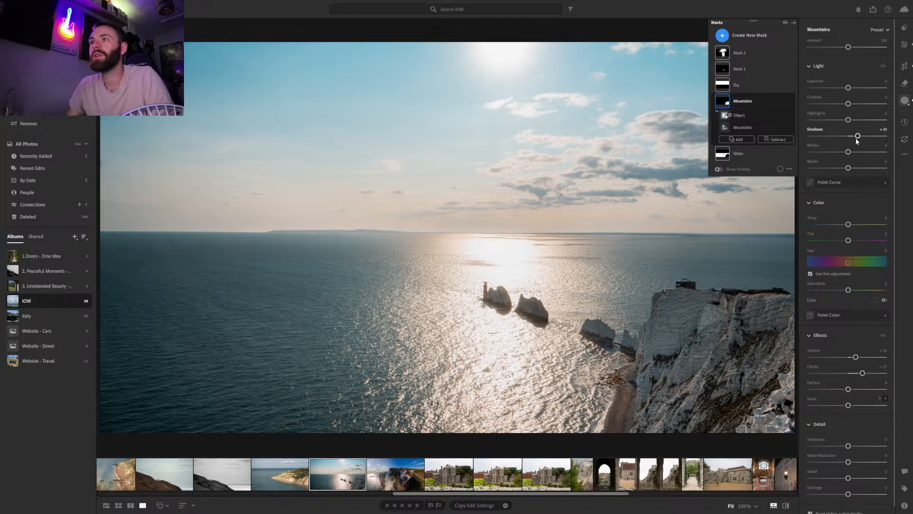
left_click_drag(850, 152, 860, 154)
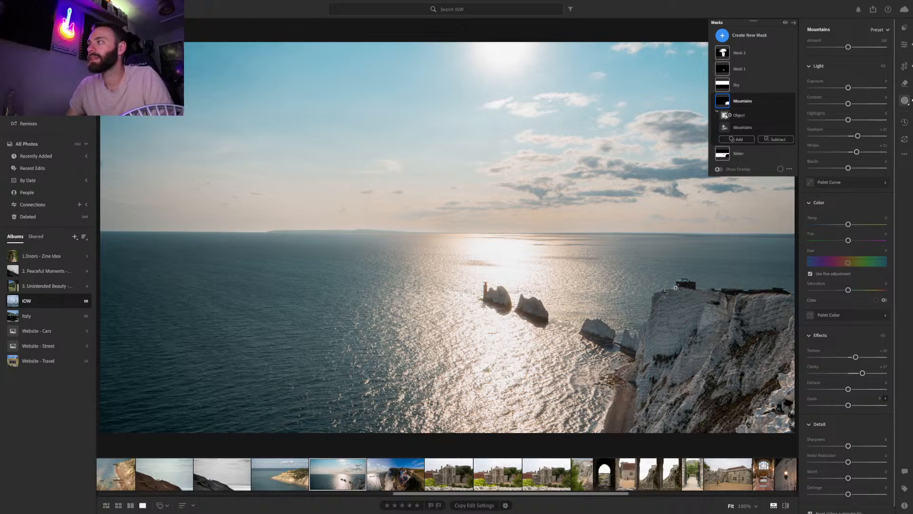
Set the sea-stack mask's Texture to about +13, Sharpness to about +14 and Clarity to +51
left_click(745, 67)
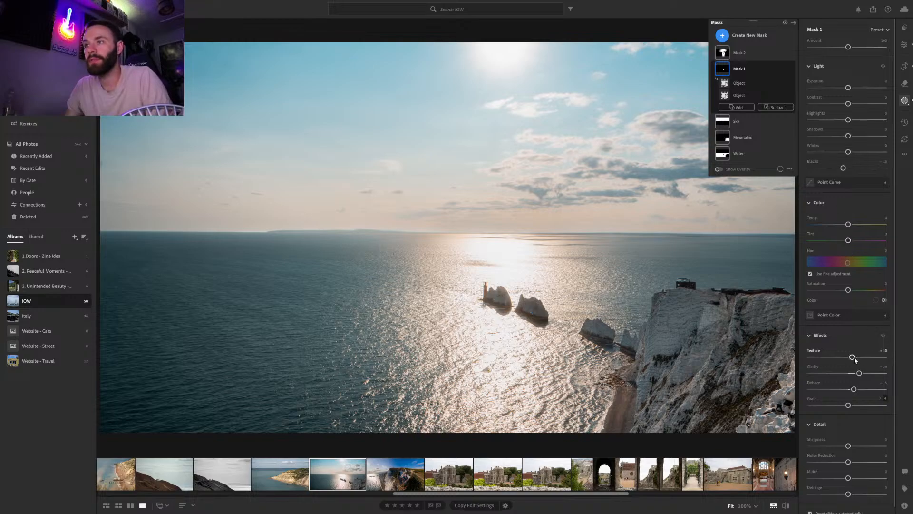
left_click_drag(855, 360, 855, 358)
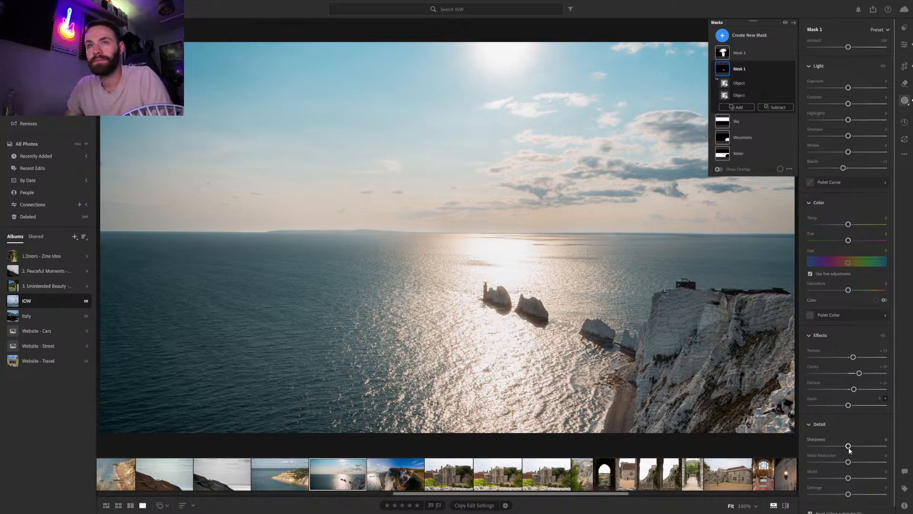
left_click_drag(849, 446, 856, 452)
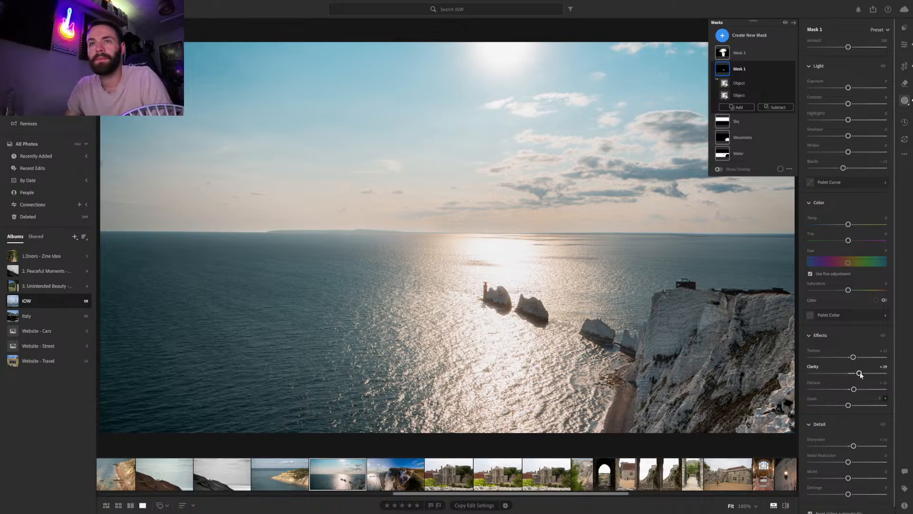
left_click_drag(860, 374, 868, 373)
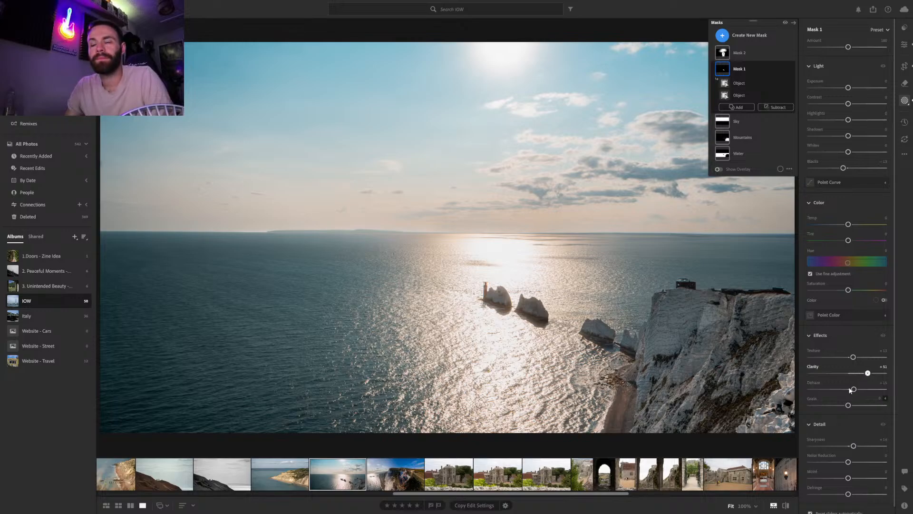
Compare the edited seascape with the original photo
left_click(787, 505)
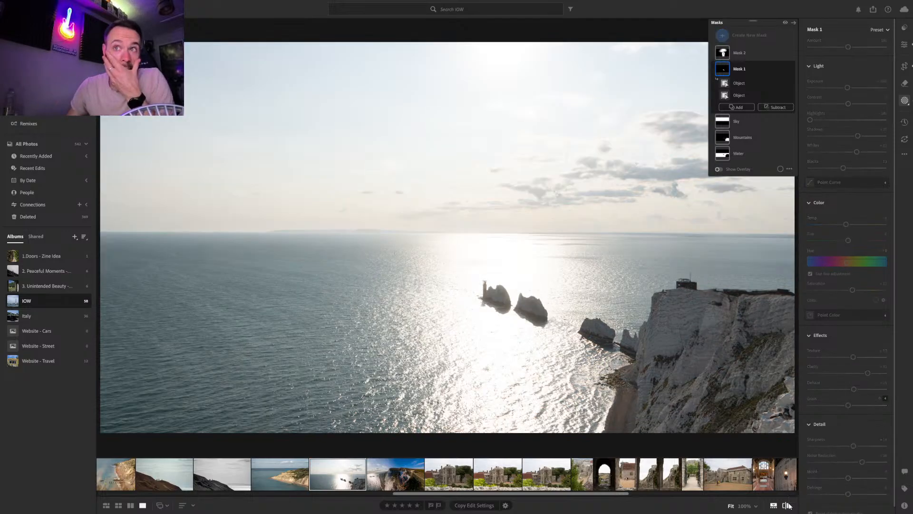
left_click(787, 505)
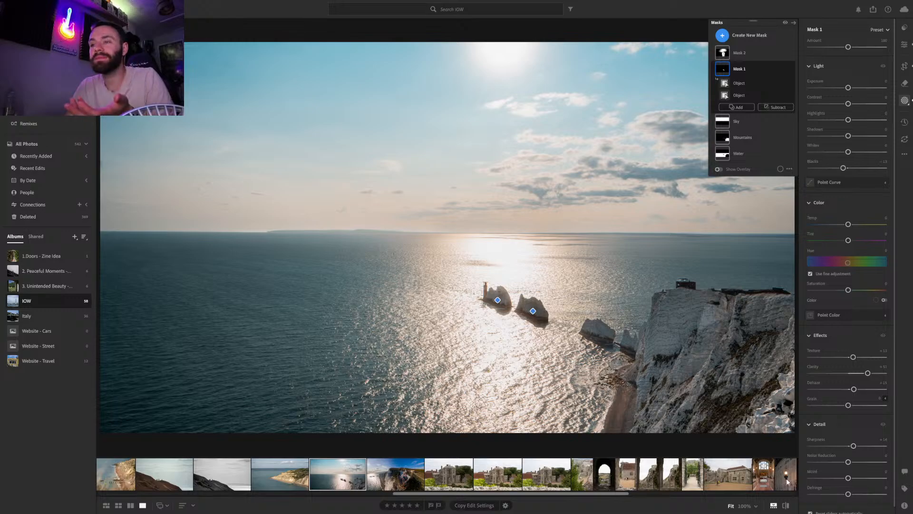
left_click(785, 505)
left_click(785, 505)
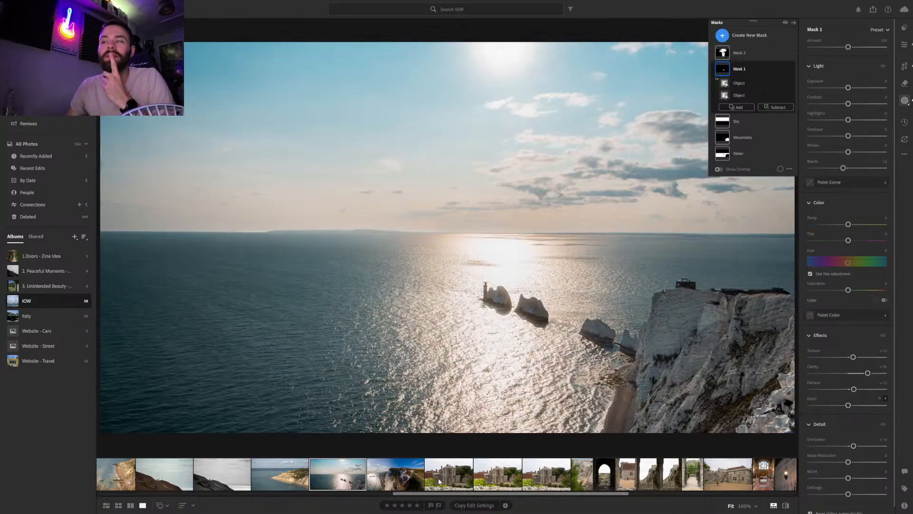
Open the first castle photo in the album, auto-straighten it and trim its 3 x 2 crop slightly
left_click(438, 478)
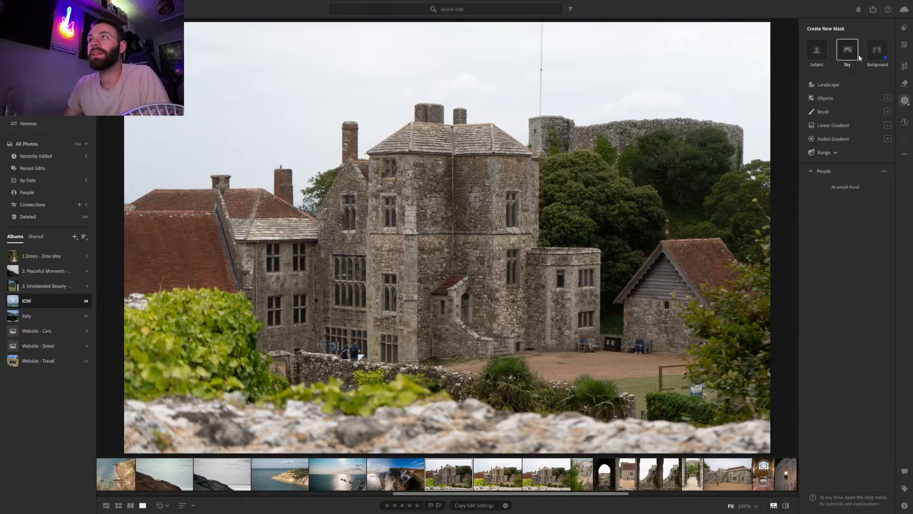
left_click(904, 65)
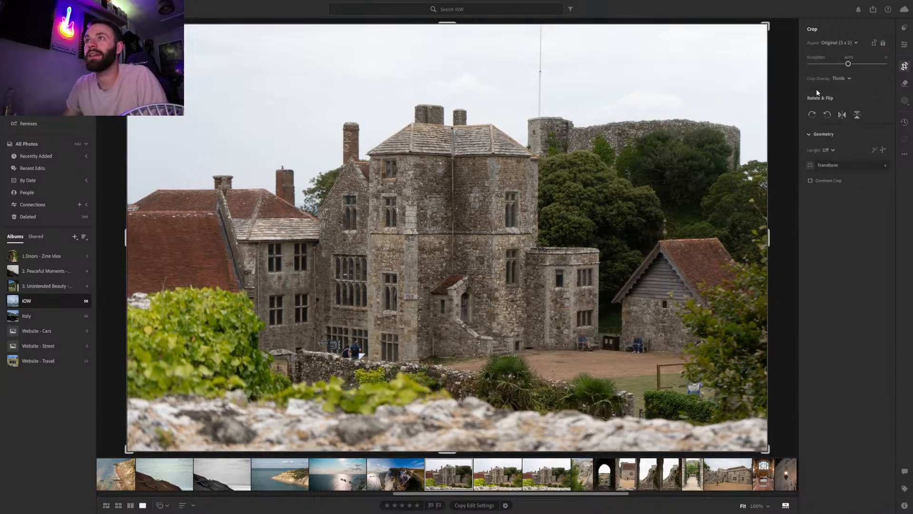
left_click(848, 58)
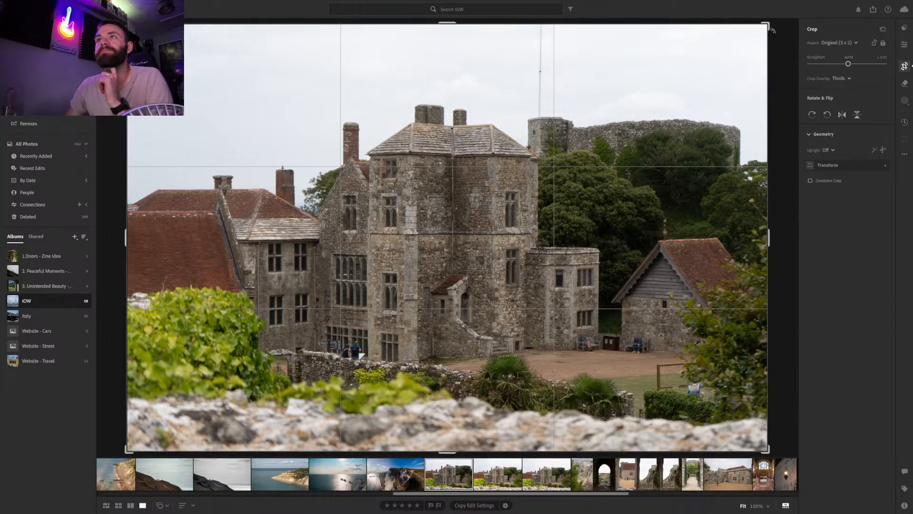
left_click_drag(770, 24, 758, 30)
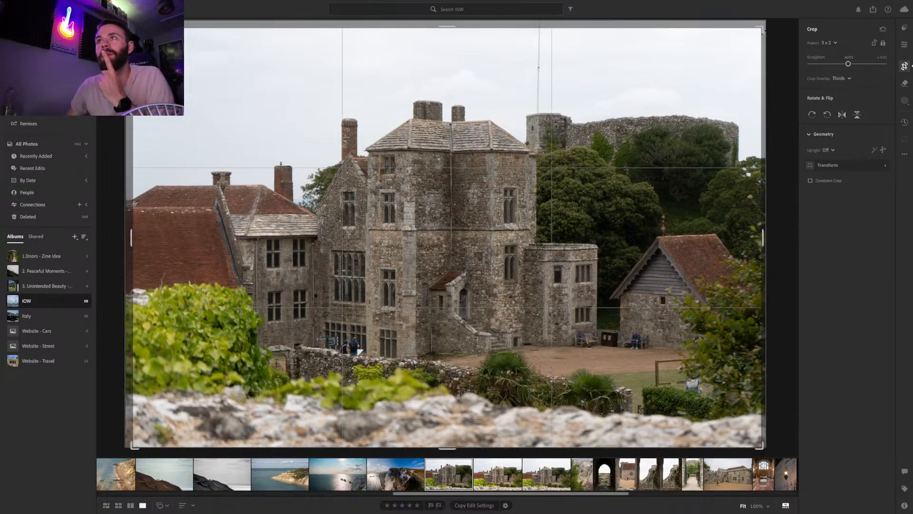
Try a tighter 3 x 2 crop on the castle photo and undo it
left_click_drag(761, 30, 753, 33)
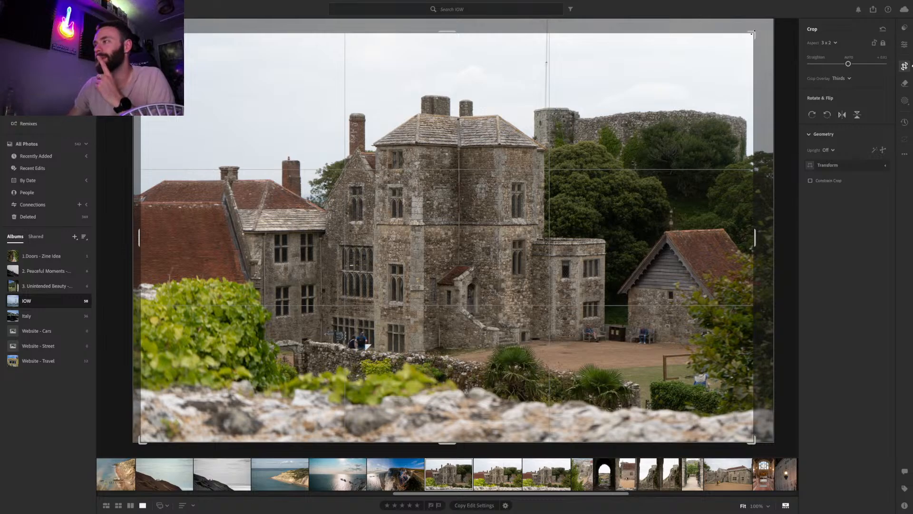
key("e")
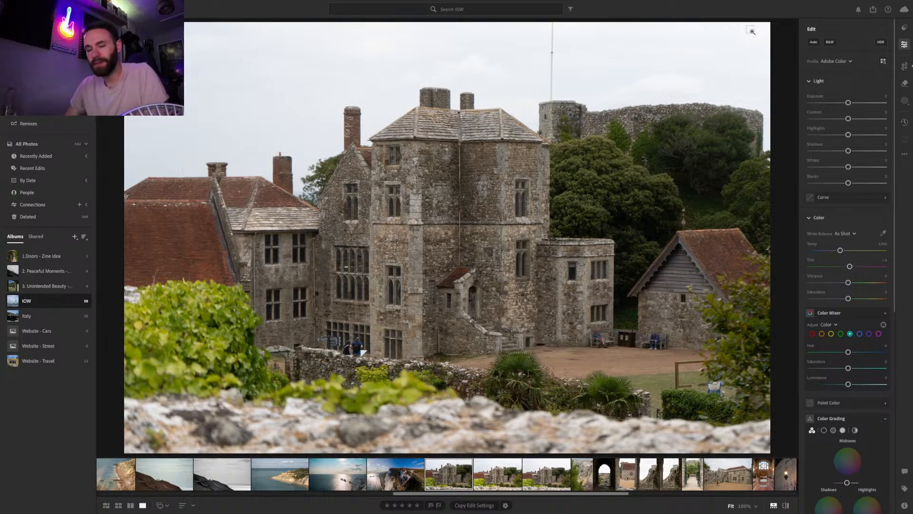
key("ctrl+z")
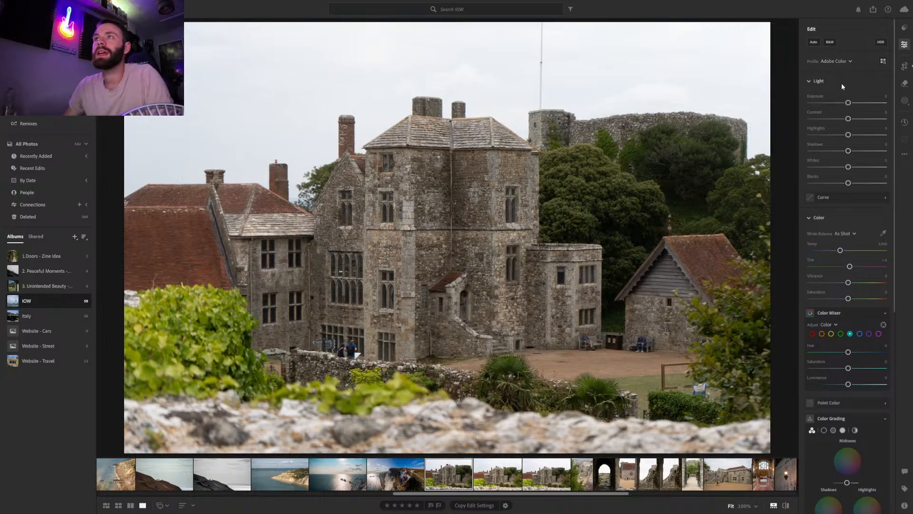
Crop the castle photo to a 16 x 9 aspect, shift the image slightly upward in the frame and apply
left_click(904, 66)
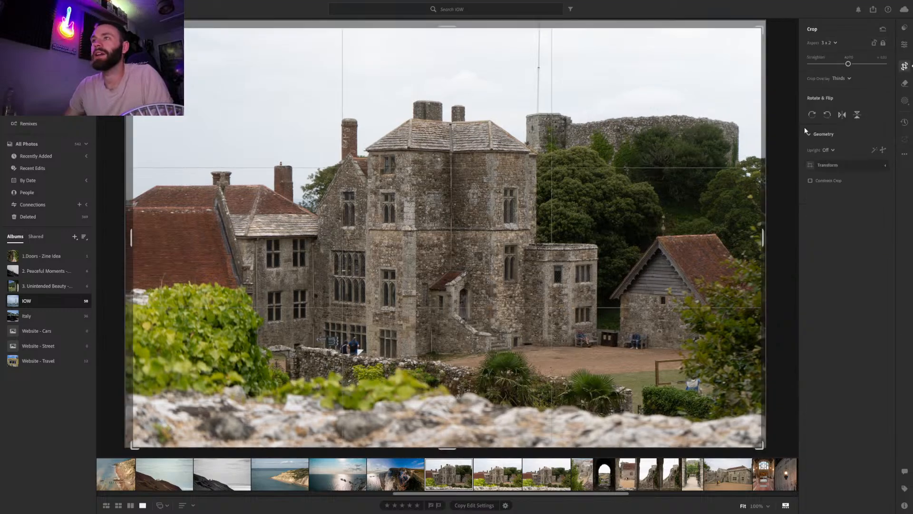
left_click(836, 43)
left_click(829, 158)
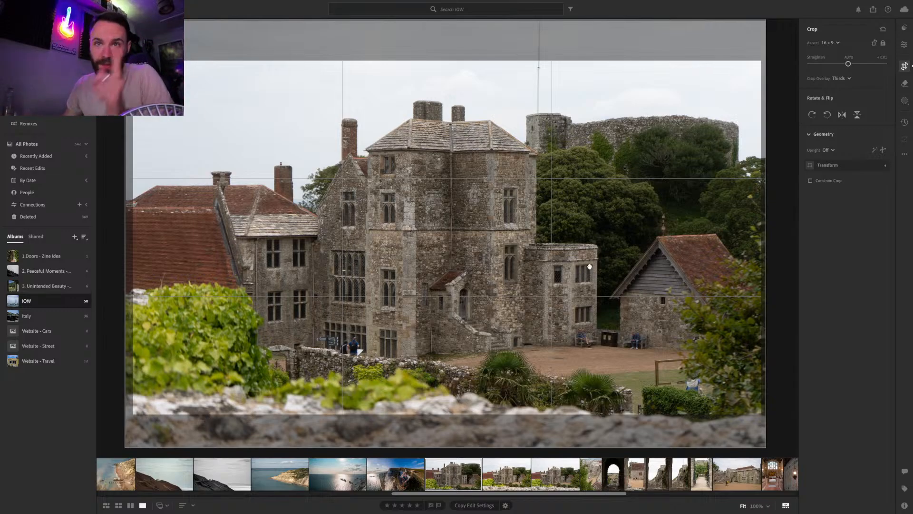
left_click_drag(584, 272, 583, 268)
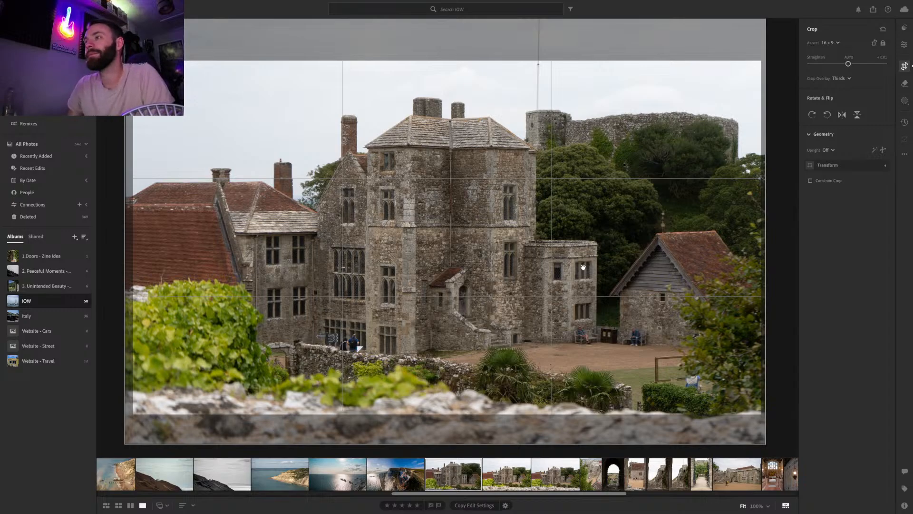
key("Return")
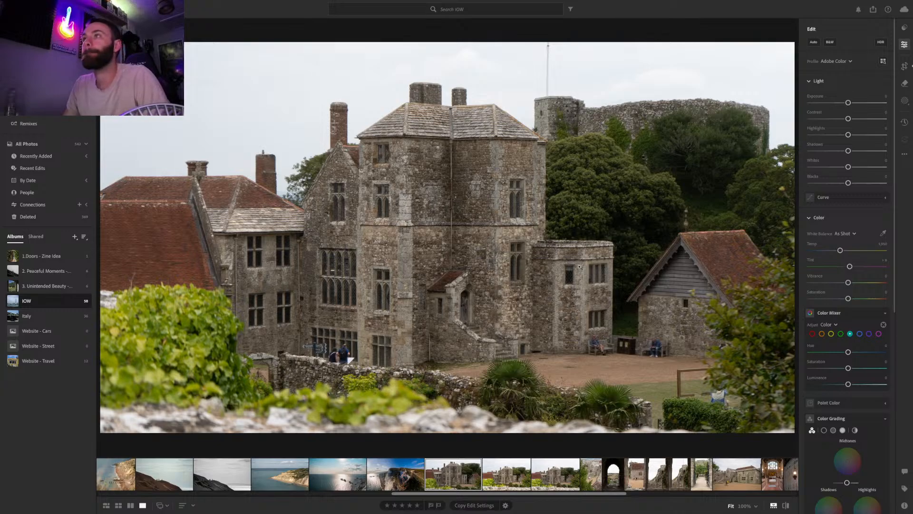
Create four separate landscape masks on the castle photo for Sky, Architecture, Vegetation and Natural Ground
left_click(905, 101)
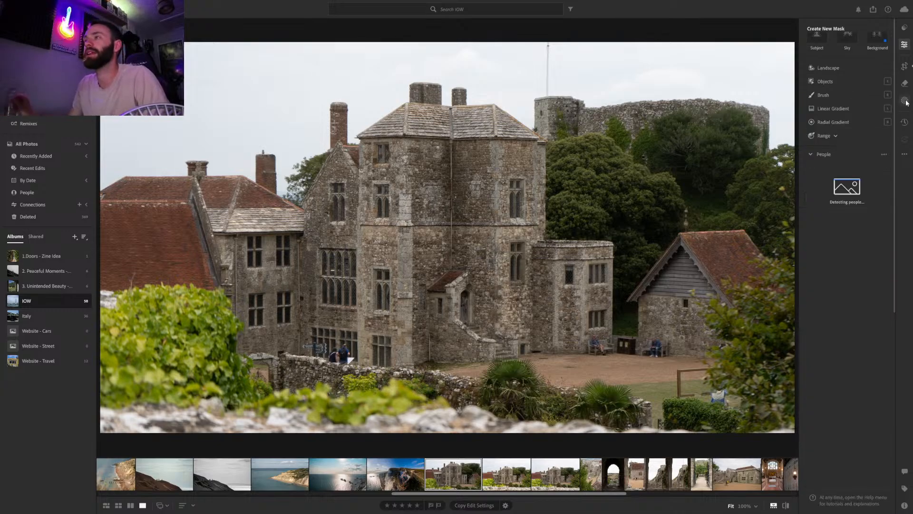
left_click(846, 88)
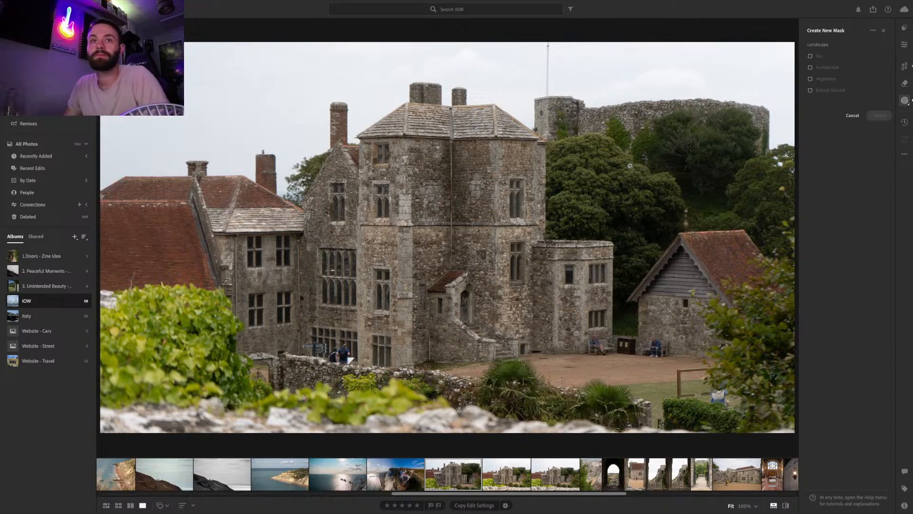
mouse_move(821, 67)
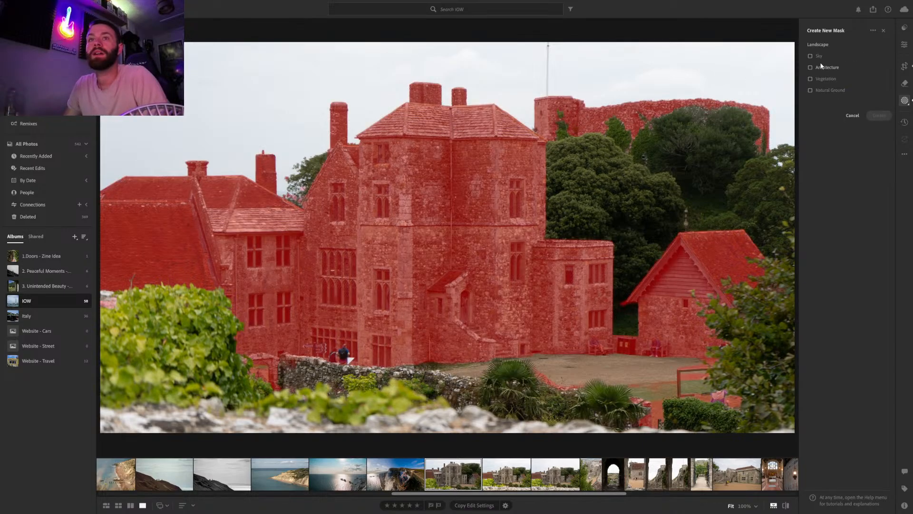
left_click(821, 67)
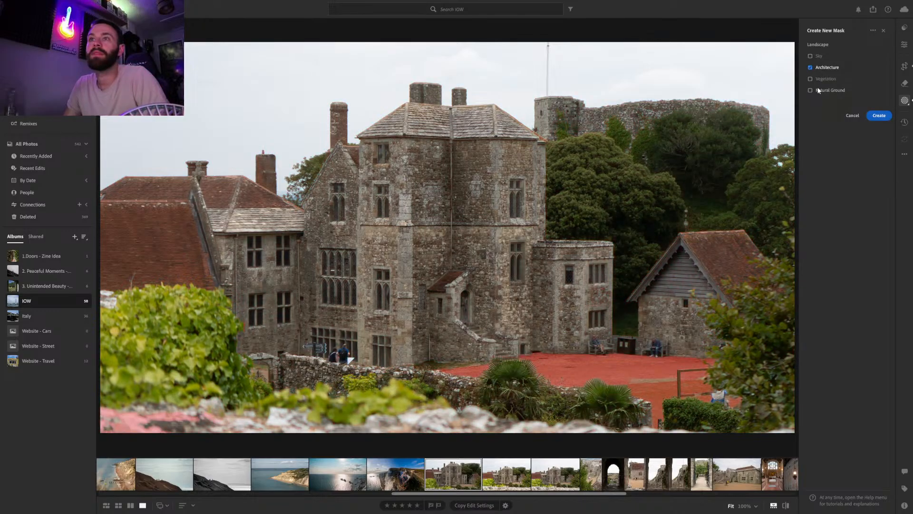
left_click(815, 90)
left_click(815, 78)
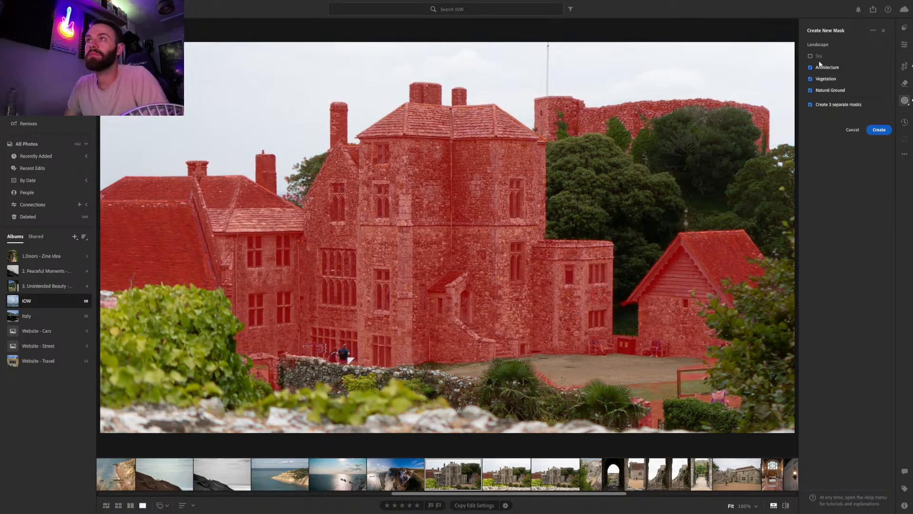
left_click(814, 56)
left_click(871, 131)
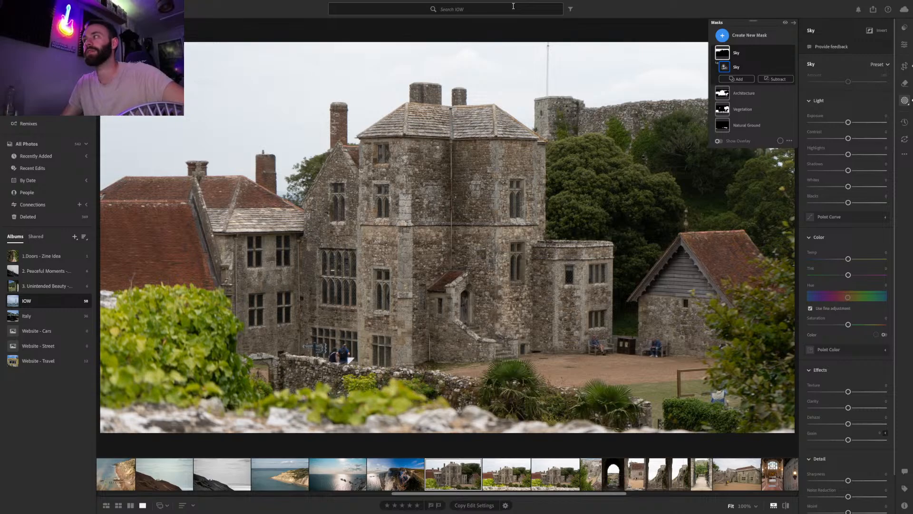
Check the mask overlays, then set the Sky mask's Highlights to about -70 and raise its Whites slightly
key("o")
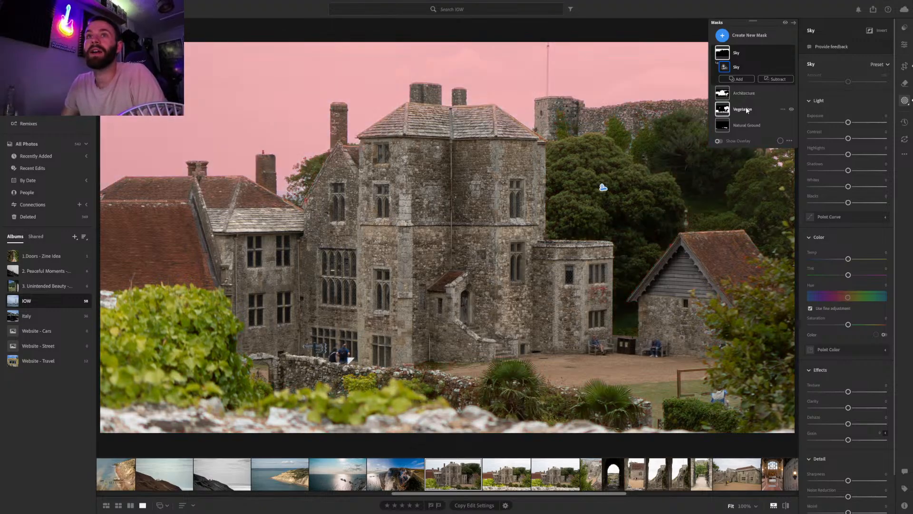
left_click(743, 109)
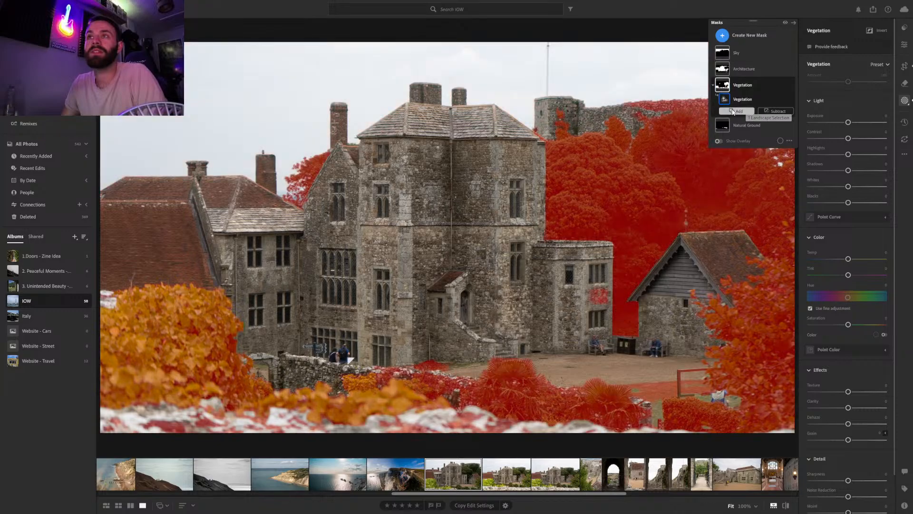
left_click(743, 72)
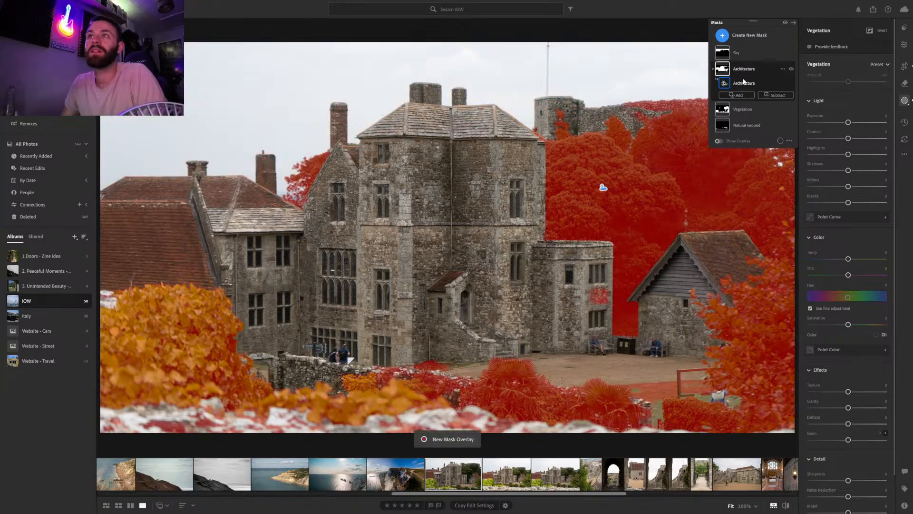
left_click(734, 53)
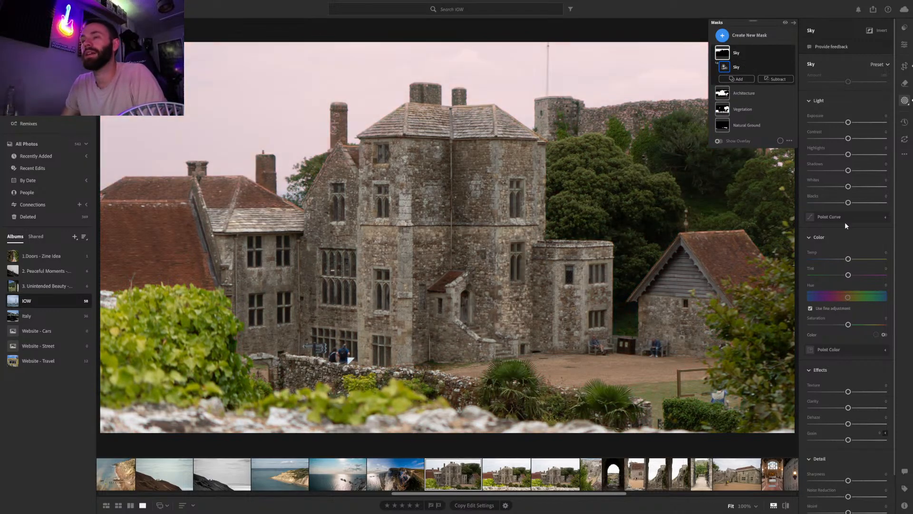
left_click_drag(848, 154, 812, 154)
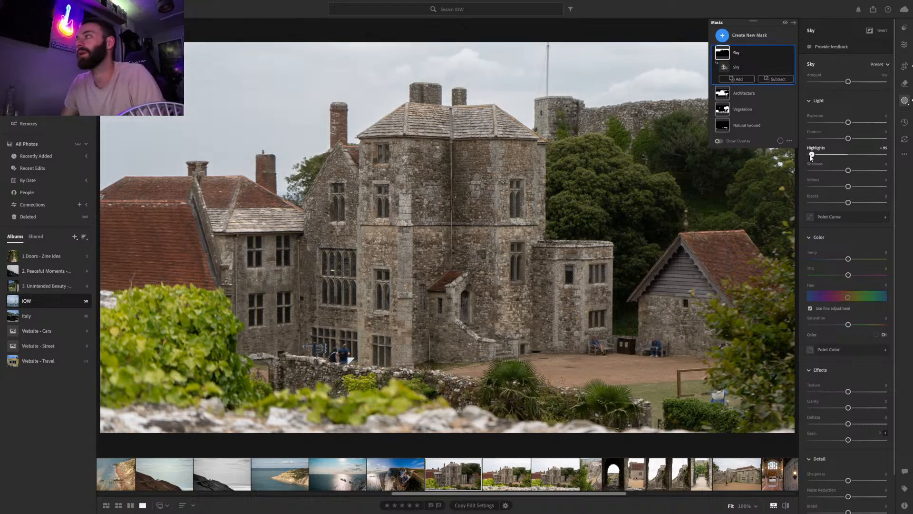
left_click_drag(829, 154, 822, 155)
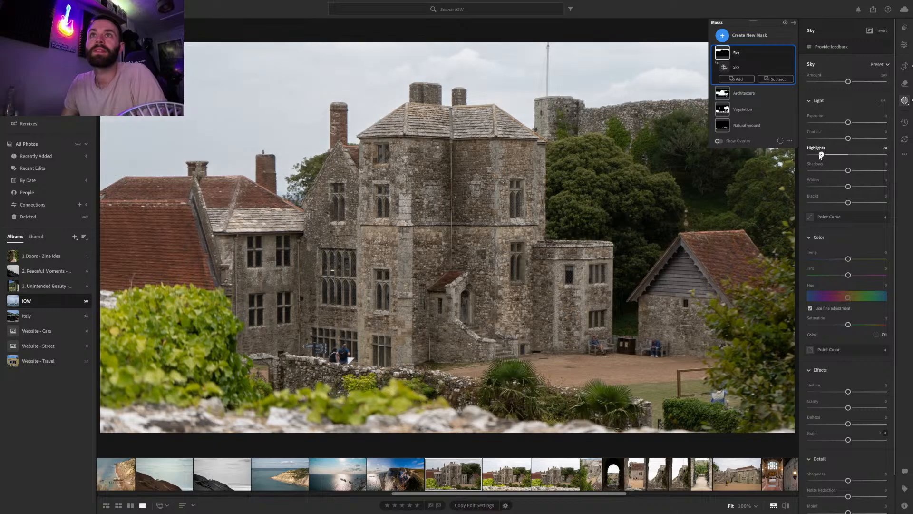
left_click_drag(848, 186, 852, 187)
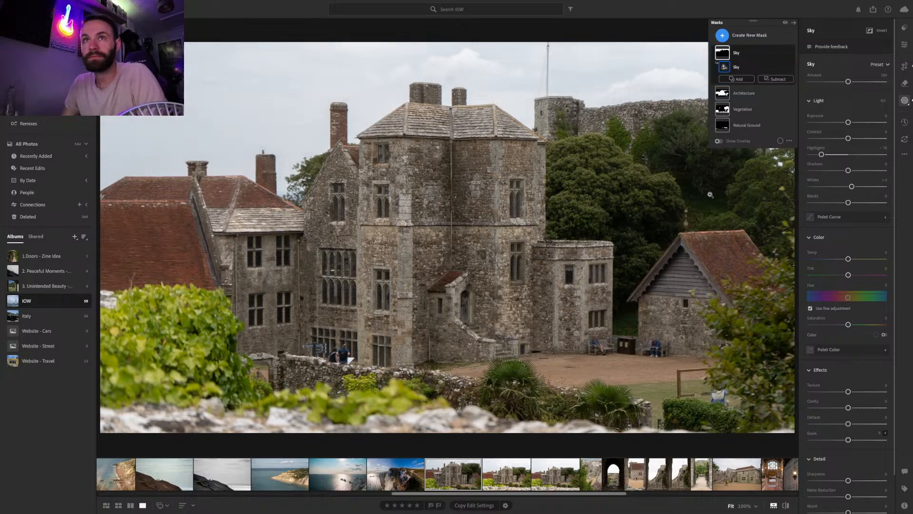
left_click(905, 100)
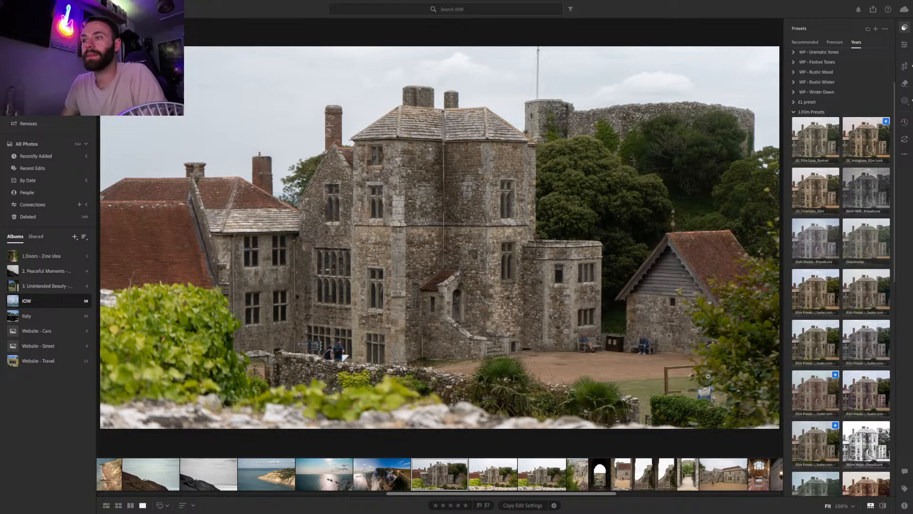
Apply the third starred preset in the Film Presets group to the castle photo
left_click(820, 448)
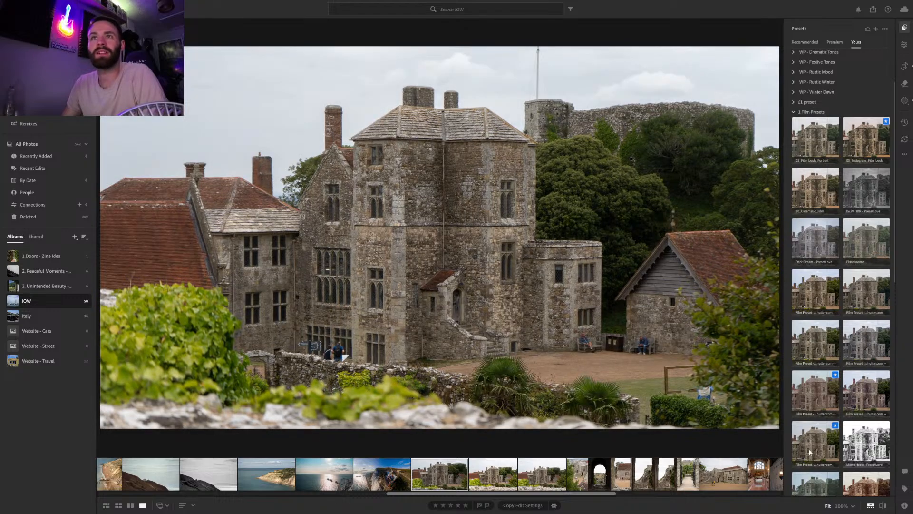
left_click(810, 452)
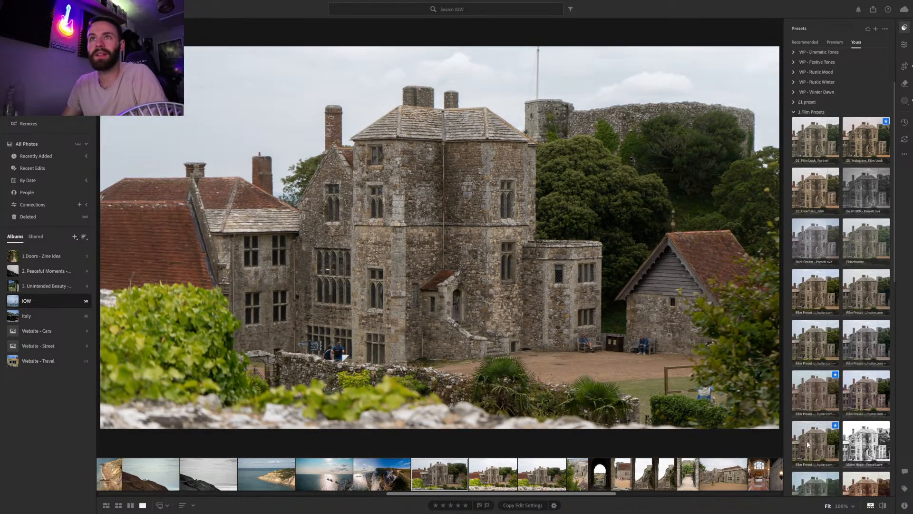
left_click(807, 440)
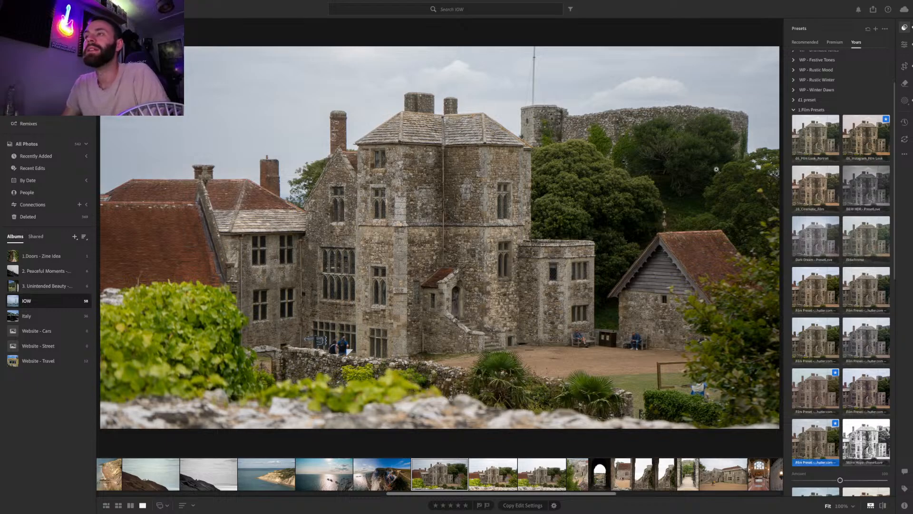
left_click(907, 27)
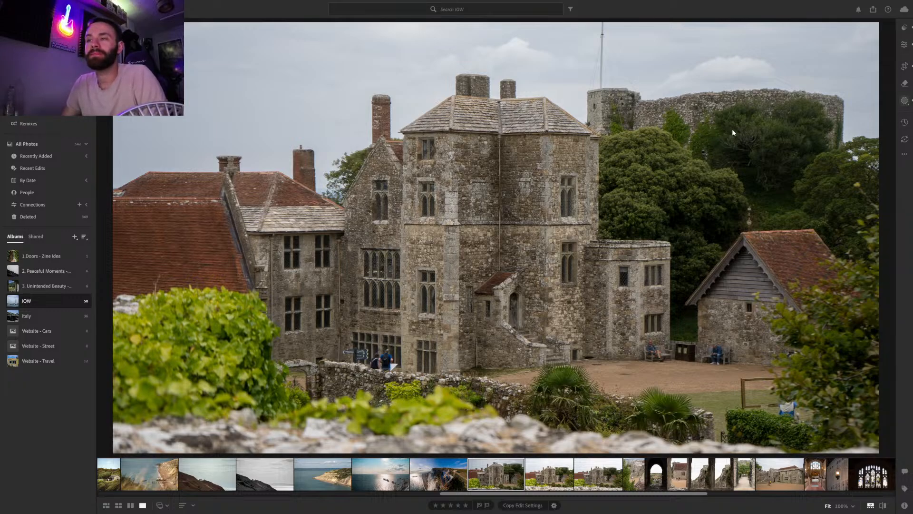
On the Vegetation mask, set Highlights to about -28 and Dehaze to +7
key("m")
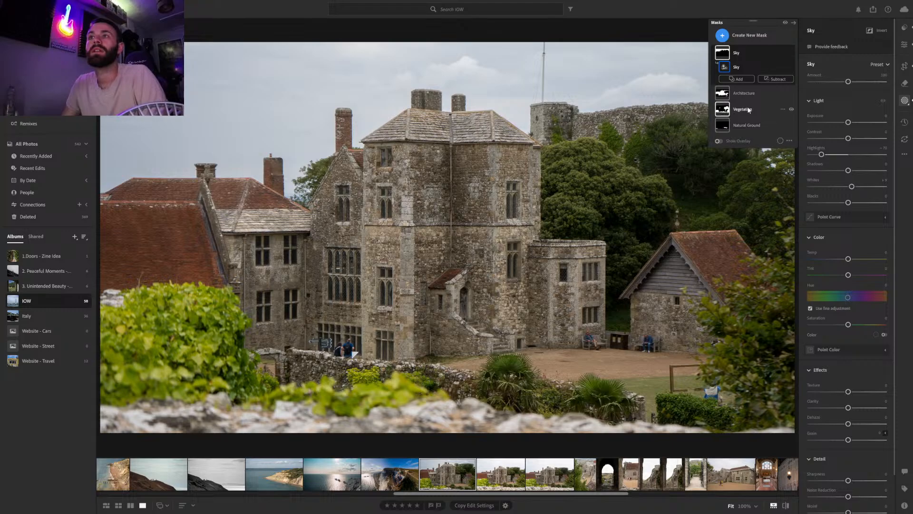
left_click(744, 93)
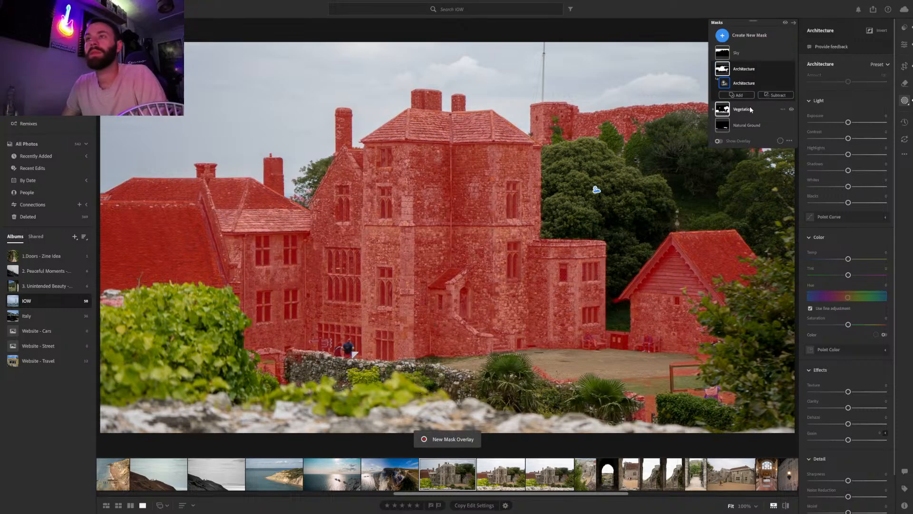
left_click(750, 110)
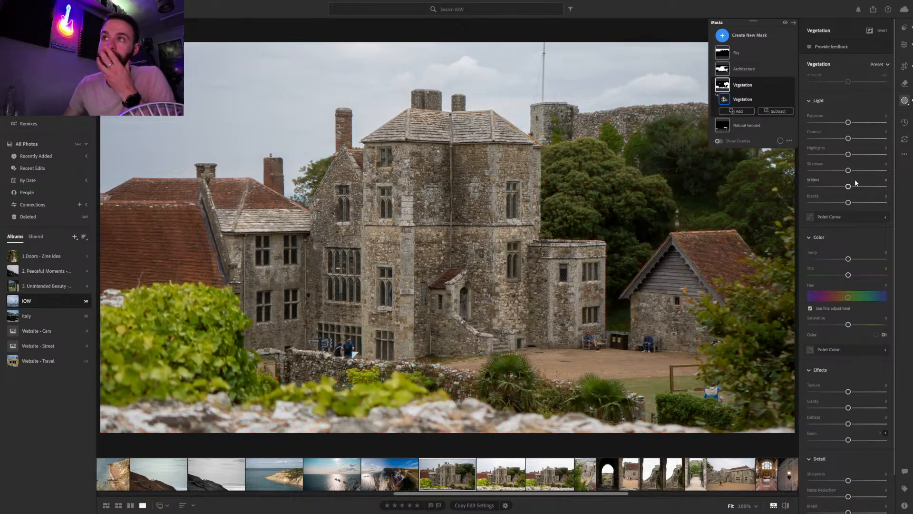
mouse_move(848, 156)
left_mouse_down()
mouse_move(816, 157)
mouse_move(855, 161)
mouse_move(819, 162)
mouse_move(851, 166)
mouse_move(838, 165)
left_mouse_up()
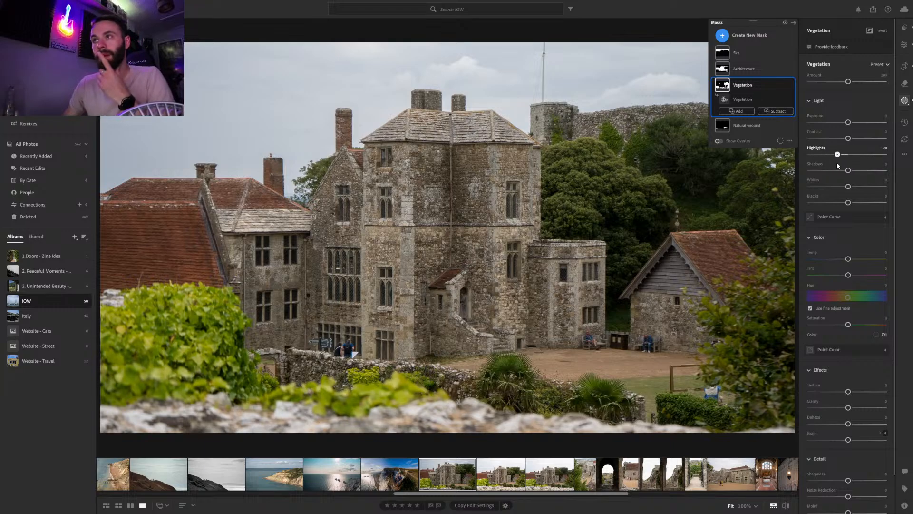
left_click_drag(848, 424, 851, 426)
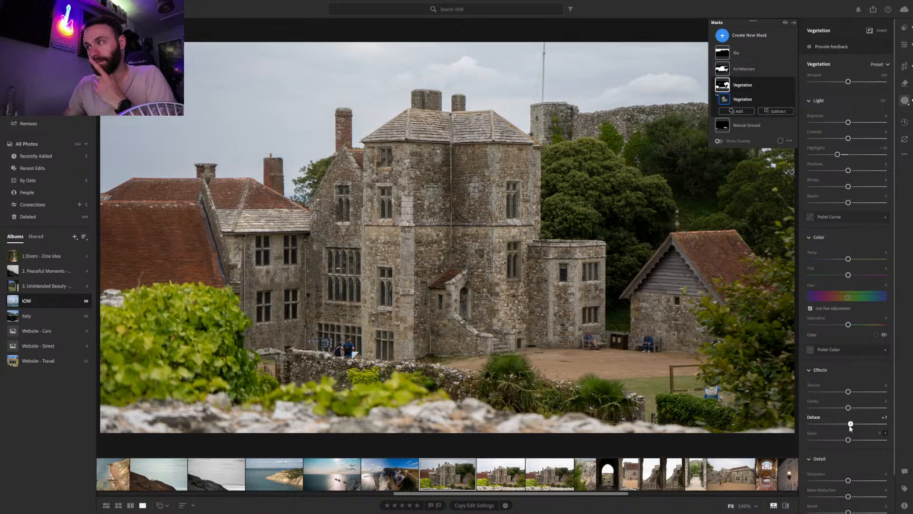
On the Natural Ground mask, set Highlights to about -69 and Dehaze to about +16
left_click(746, 126)
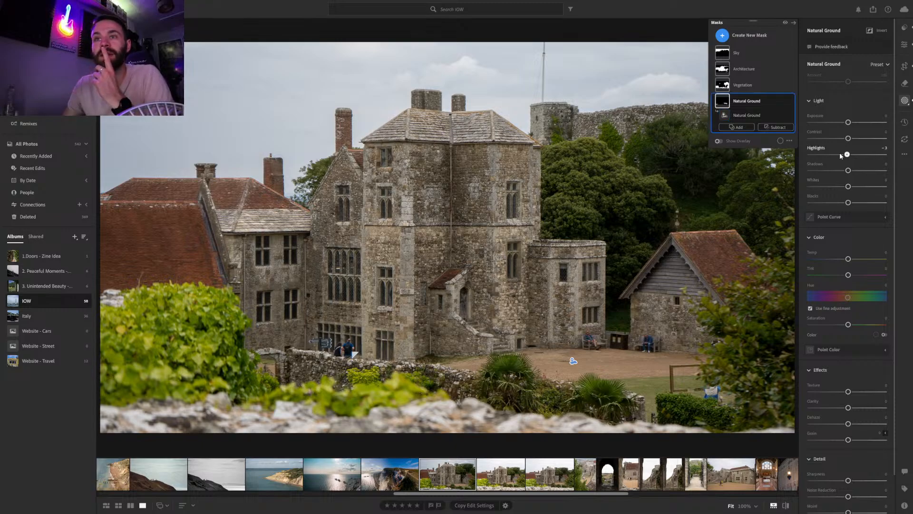
left_click_drag(840, 152, 801, 149)
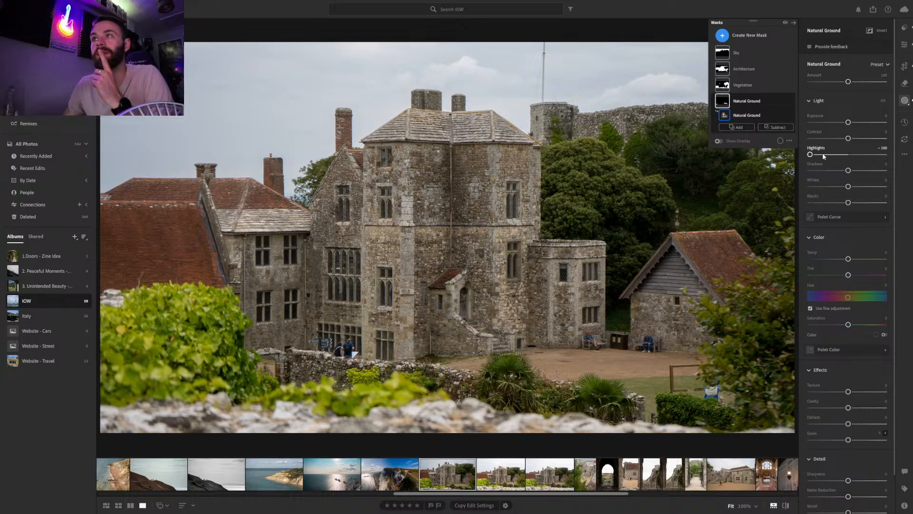
mouse_move(849, 122)
left_mouse_down()
mouse_move(818, 126)
mouse_move(849, 125)
left_mouse_up()
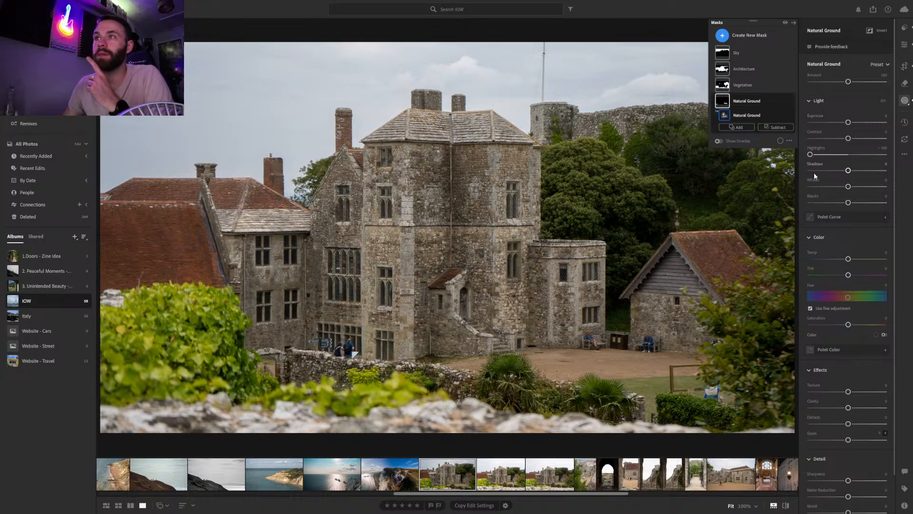
left_click_drag(811, 155, 822, 156)
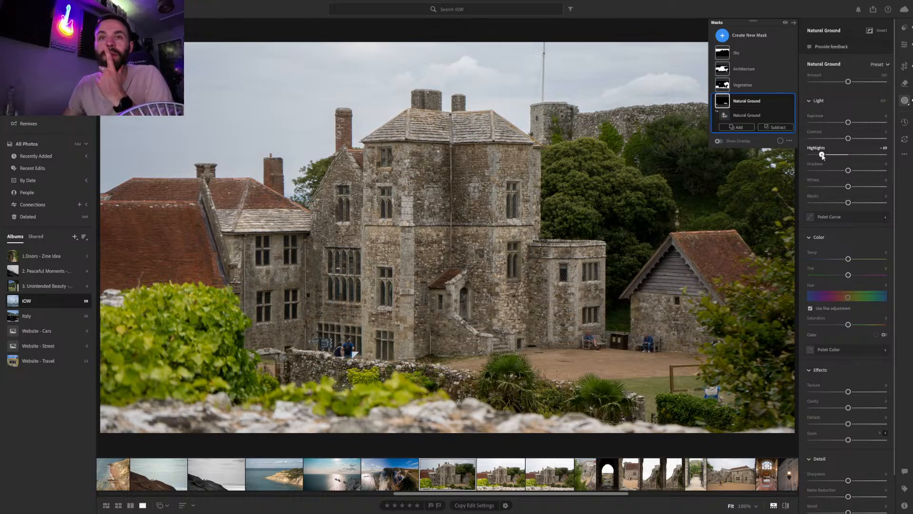
left_click_drag(849, 424, 855, 428)
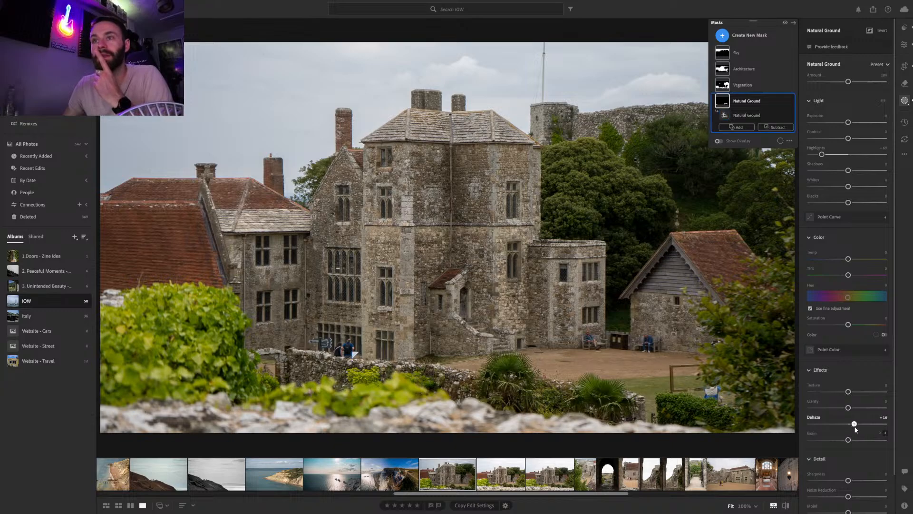
On the Architecture mask, add about +18 Texture, slight Clarity and Dehaze, set Highlights to -25, and toggle the mask off and on
left_click(744, 69)
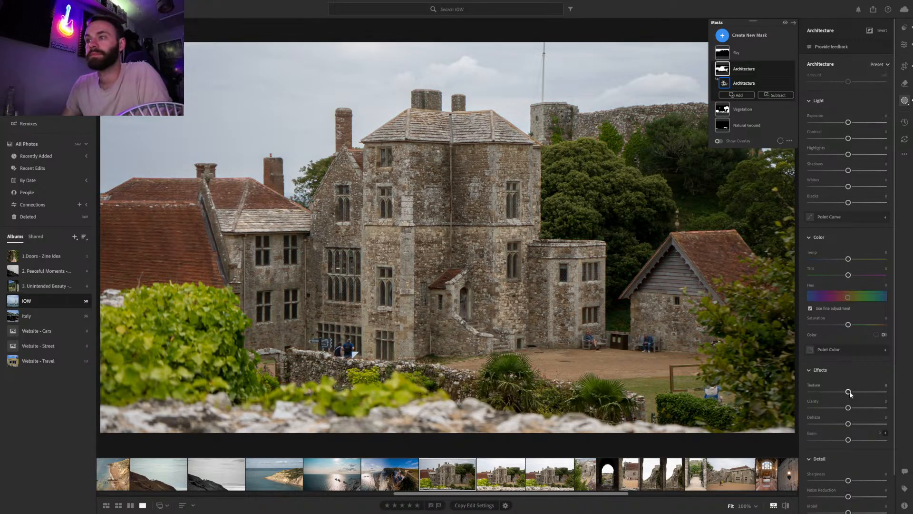
left_click_drag(848, 392, 850, 423)
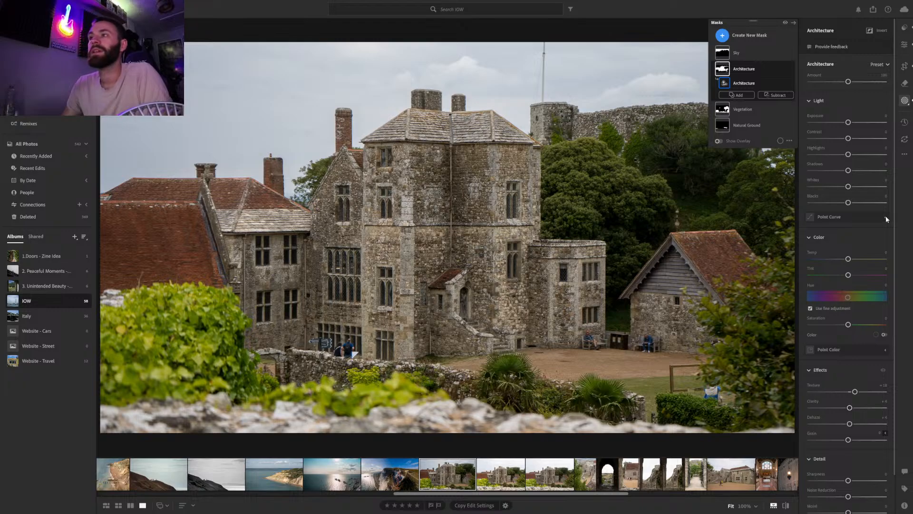
mouse_move(848, 155)
left_mouse_down()
mouse_move(825, 154)
mouse_move(843, 154)
left_mouse_up()
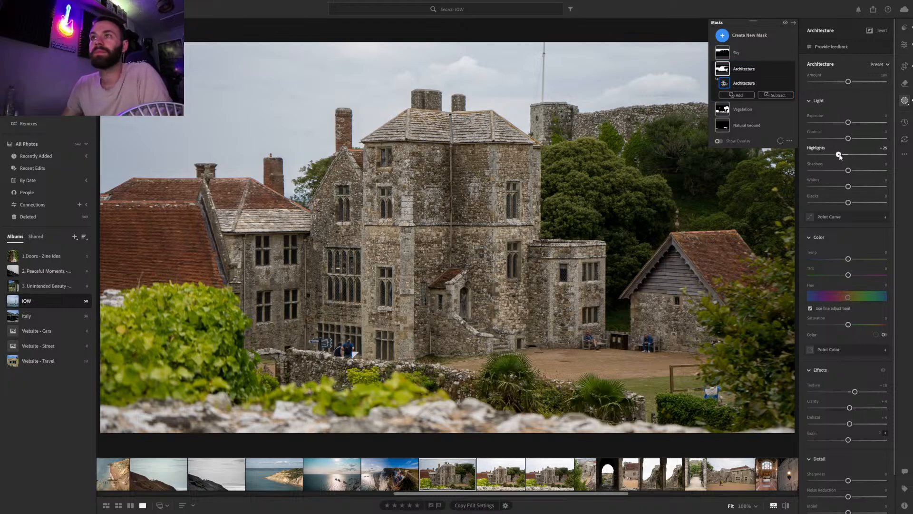
left_click(792, 68)
left_click(792, 68)
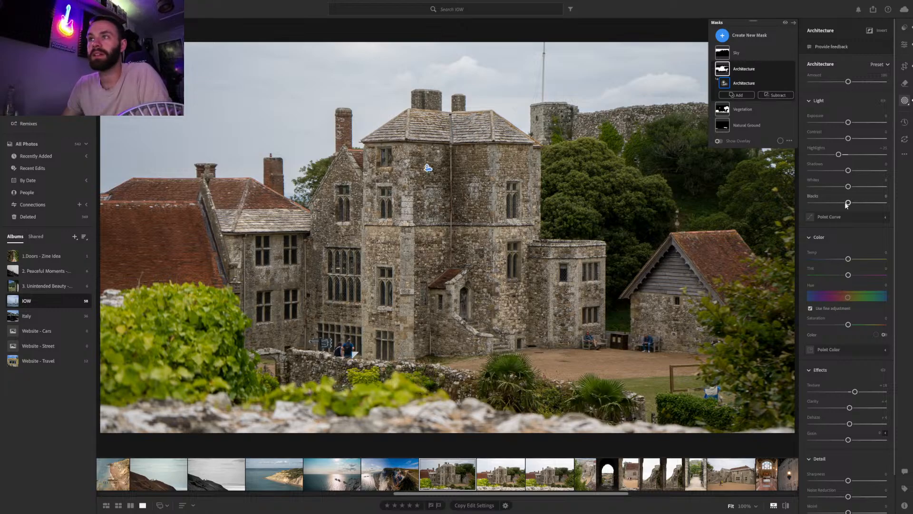
Set the Architecture mask's Blacks to -4, compare the edit with the original photo, and return to the global edit settings
left_click_drag(850, 203, 848, 202)
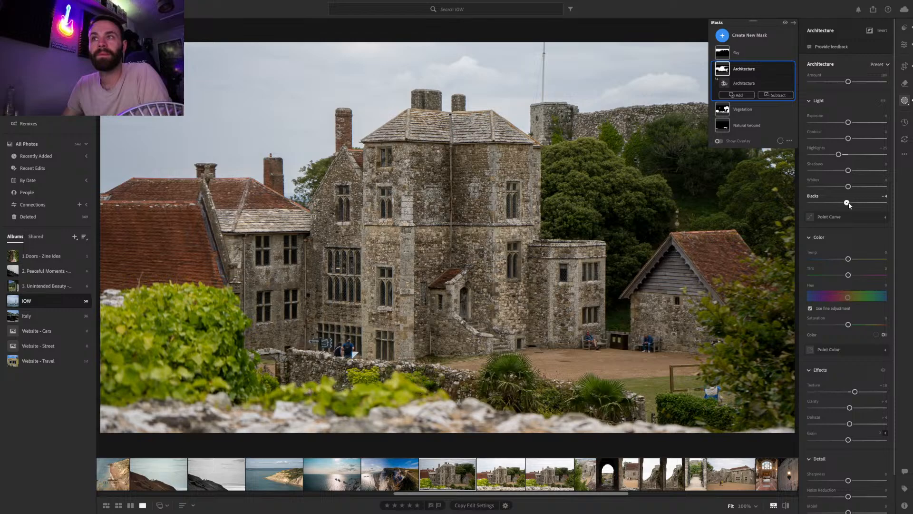
left_click(788, 506)
left_click(787, 506)
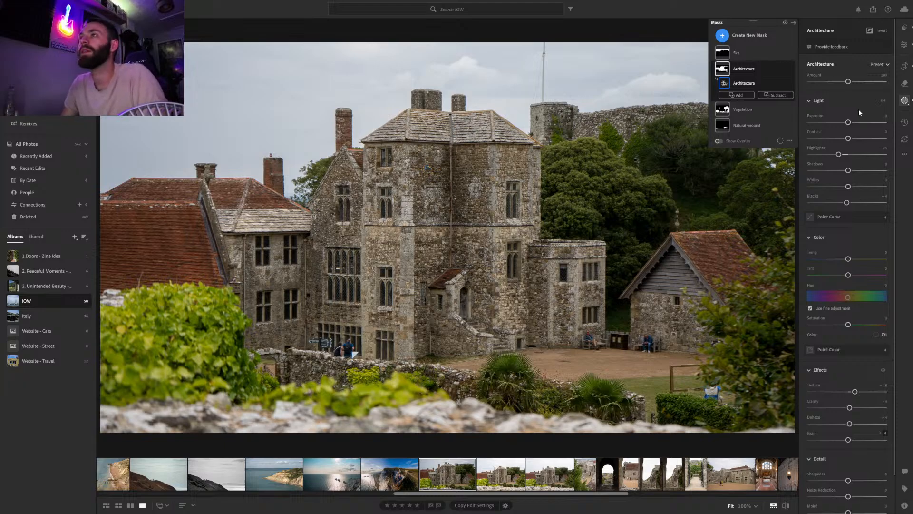
left_click(903, 42)
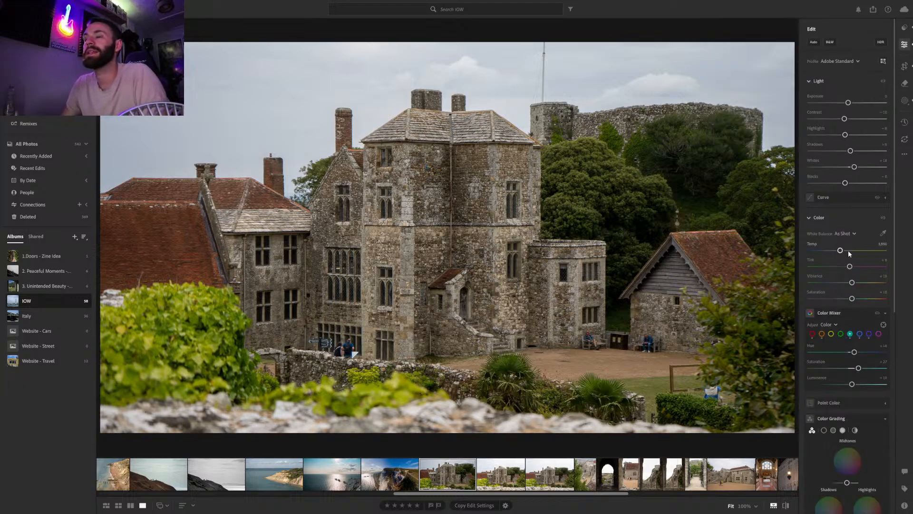
In the Color Mixer, set the greens to Luminance about -25, Hue +13 and Saturation about +9
left_click(841, 334)
mouse_move(848, 386)
left_mouse_down()
mouse_move(830, 386)
mouse_move(839, 386)
left_mouse_up()
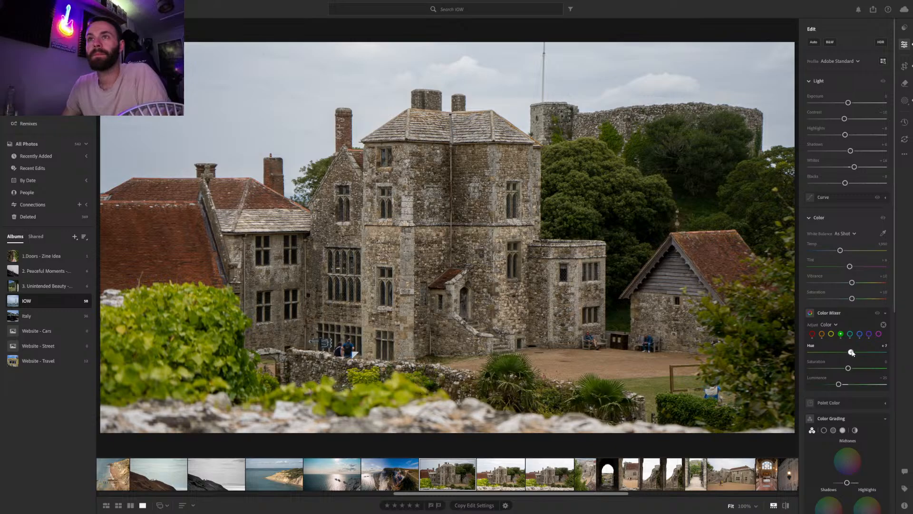
left_click_drag(880, 355, 852, 370)
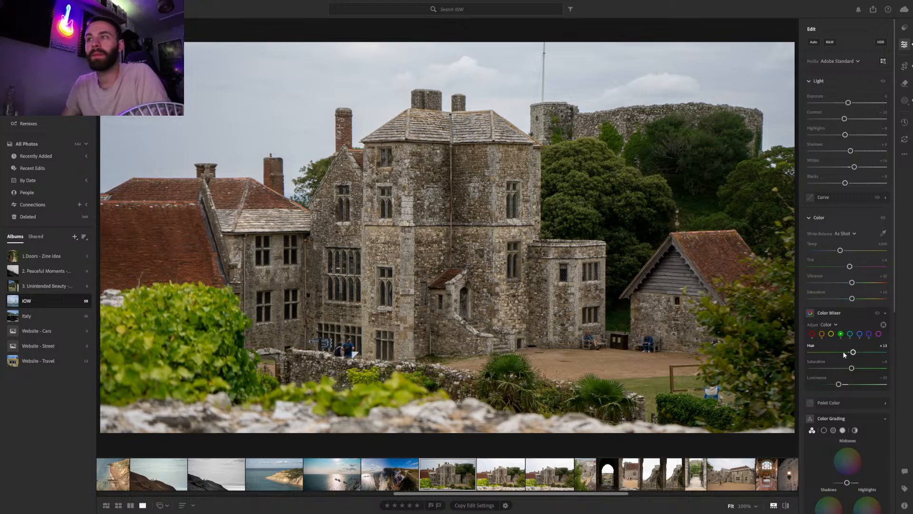
Set the yellows in the Color Mixer to Luminance about -16 and Saturation +9, and compare with the original photo
left_click(831, 333)
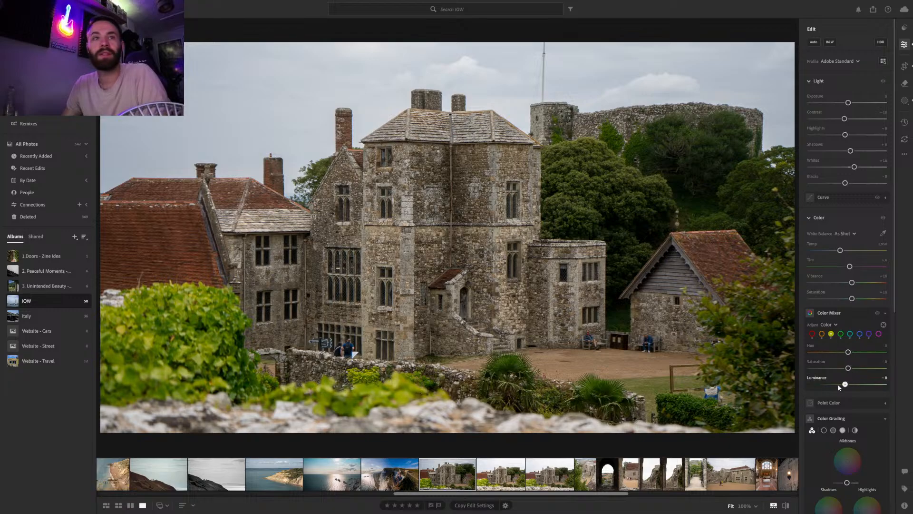
mouse_move(848, 384)
left_mouse_down()
mouse_move(823, 385)
mouse_move(852, 374)
left_mouse_up()
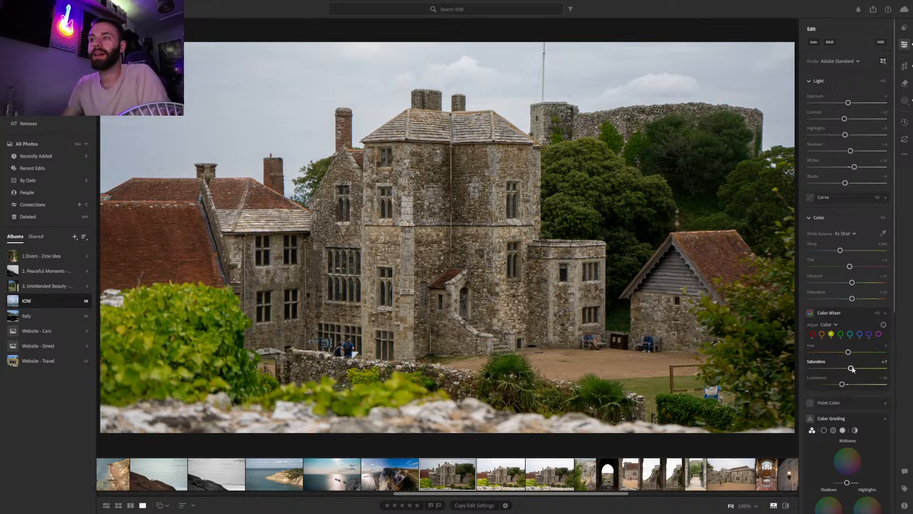
left_click(786, 506)
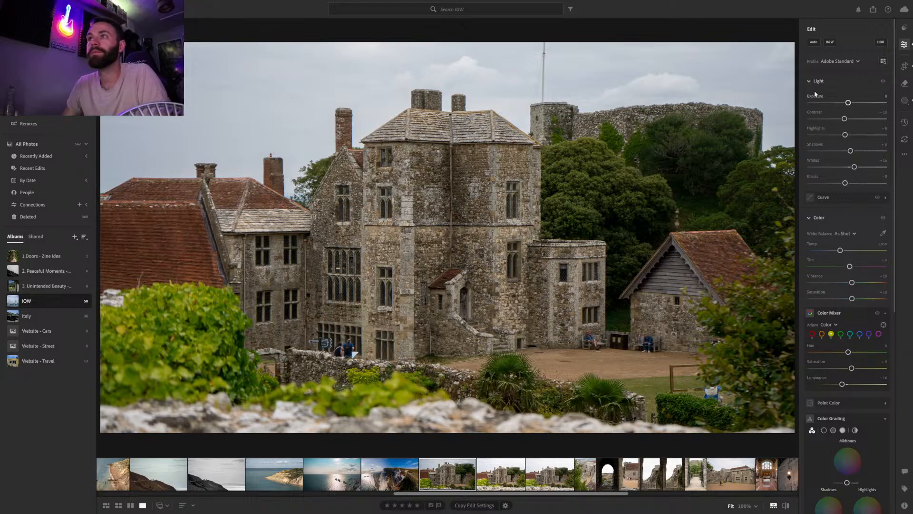
Review the Architecture mask's settings and set the Sky mask's Dehaze to +7
left_click(906, 103)
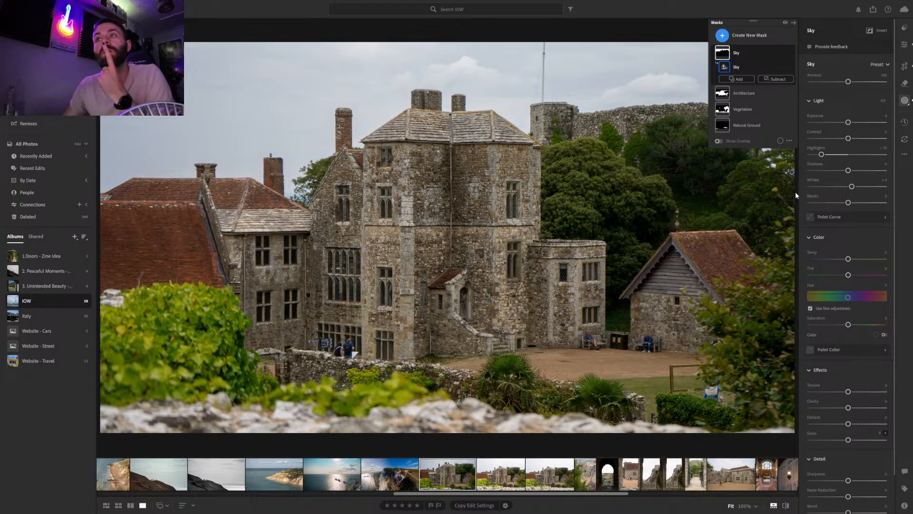
left_click(750, 94)
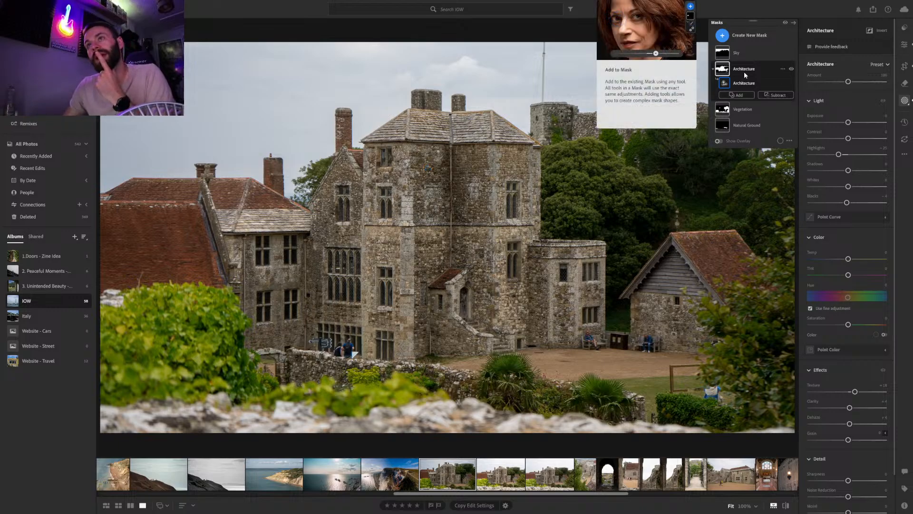
left_click(745, 53)
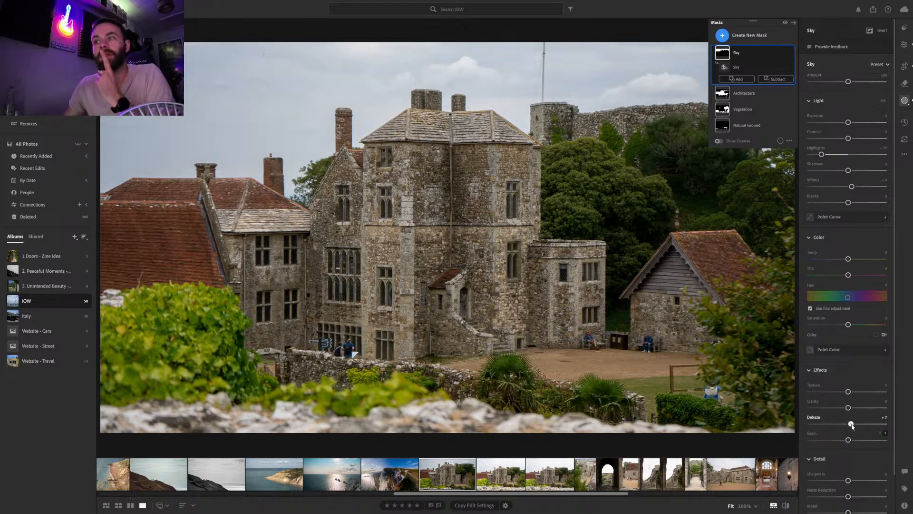
mouse_move(854, 424)
left_mouse_down()
mouse_move(867, 426)
mouse_move(851, 431)
left_mouse_up()
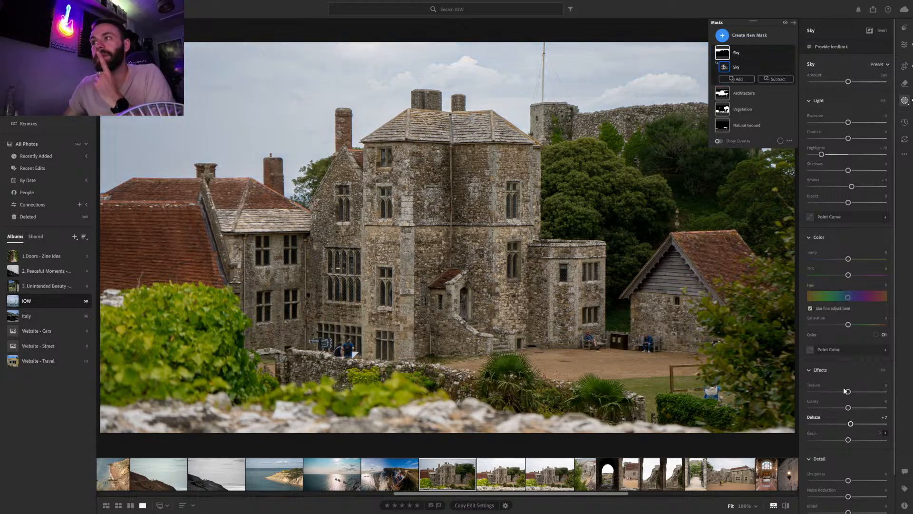
Review the Architecture and Vegetation masks, return to the global edit settings, and compare the photo with its original
left_click(751, 94)
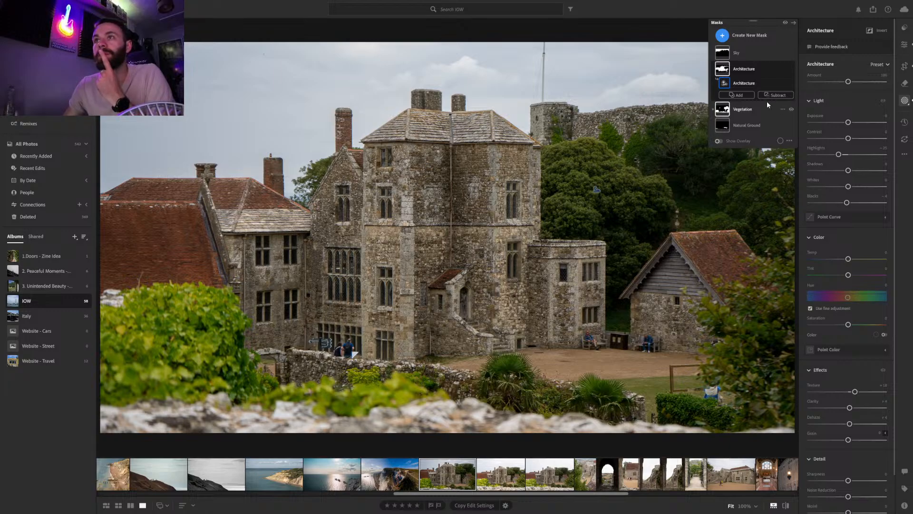
left_click(745, 109)
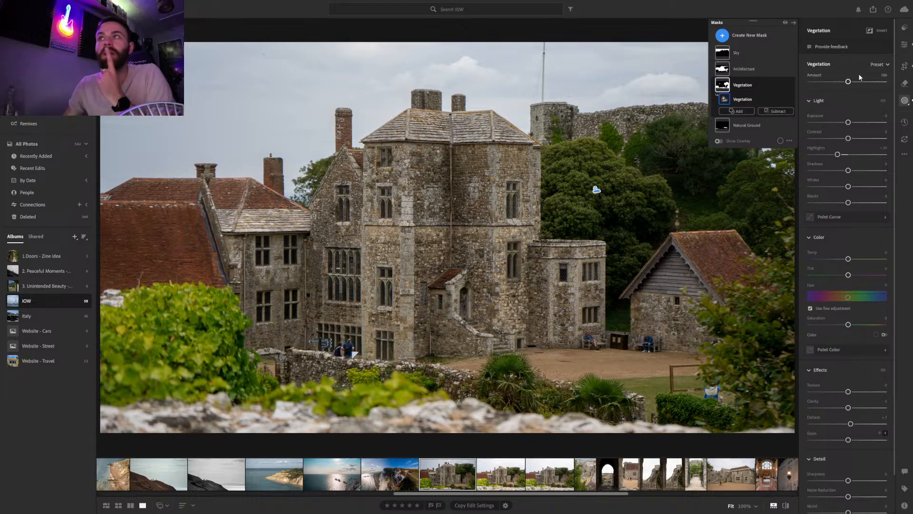
left_click(904, 45)
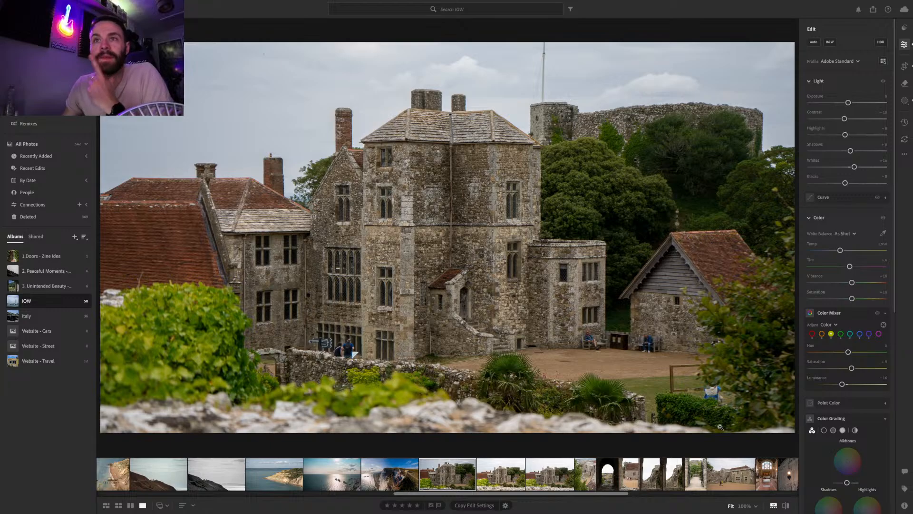
left_click(786, 506)
left_click(786, 505)
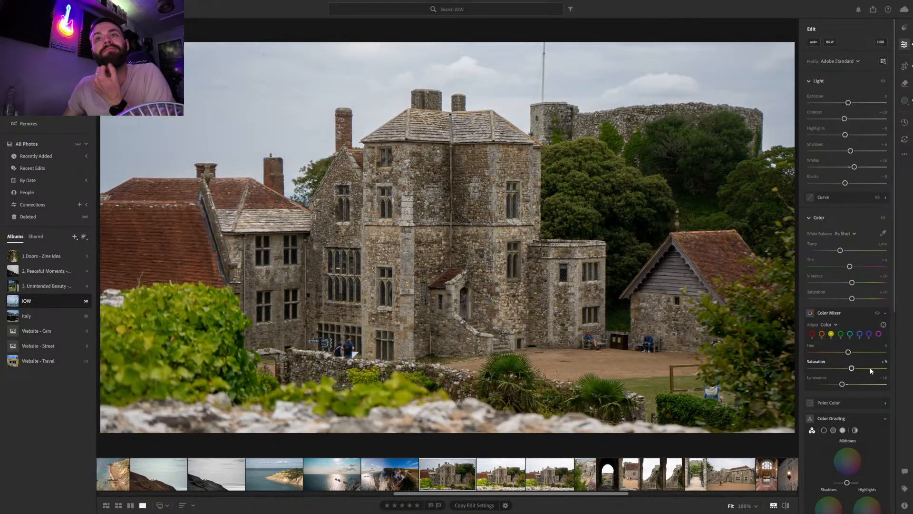
Add a subtle dark vignette of about -5 to the castle photo and compare it with the original
scroll(858, 326, "down", 3)
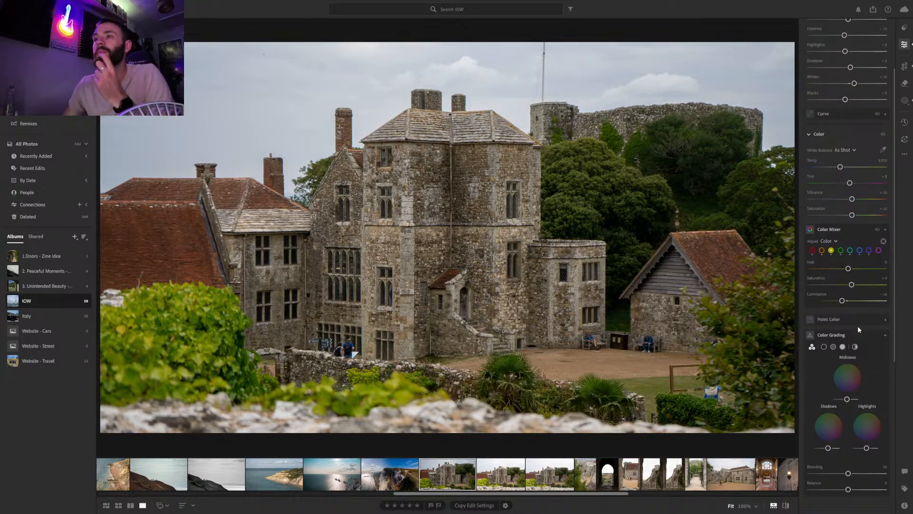
scroll(856, 328, "down", 1)
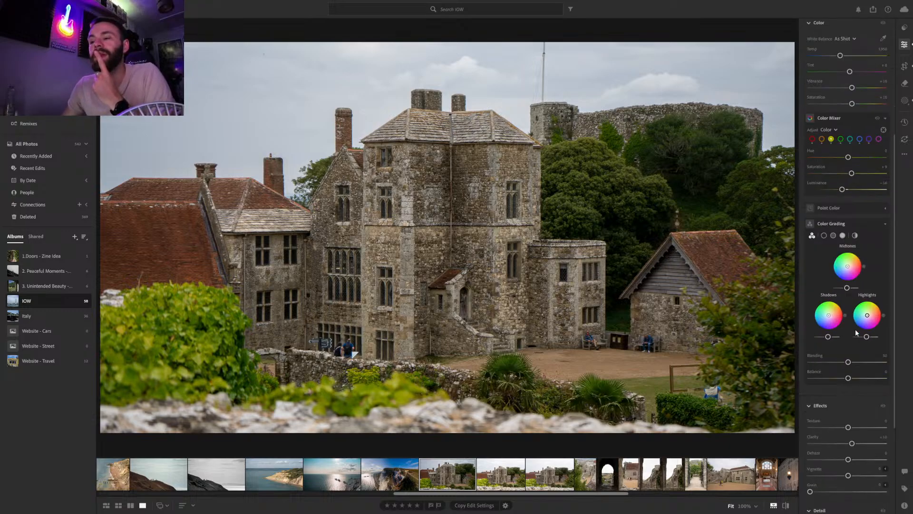
left_click_drag(849, 476, 847, 476)
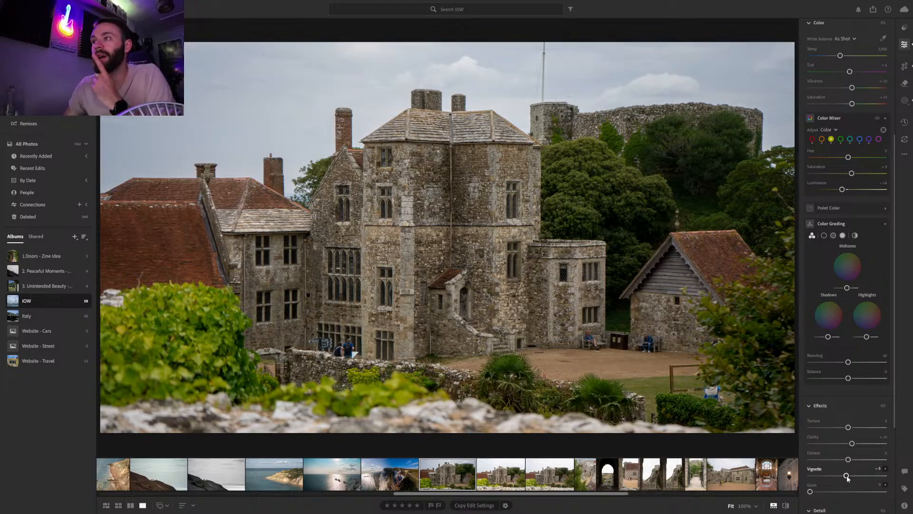
left_click(786, 505)
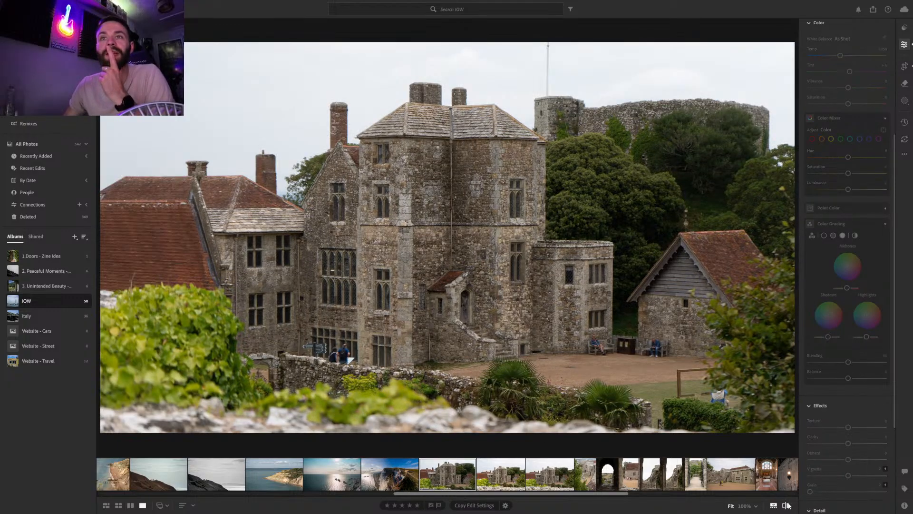
left_click(786, 505)
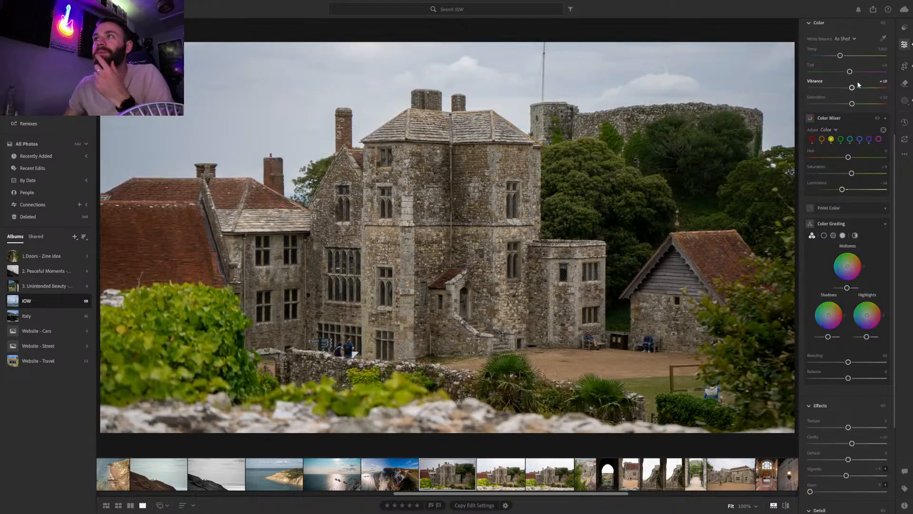
Straighten the castle photo by a tiny rotation within its 16 x 9 crop, checking the change with undo and redo
key("c")
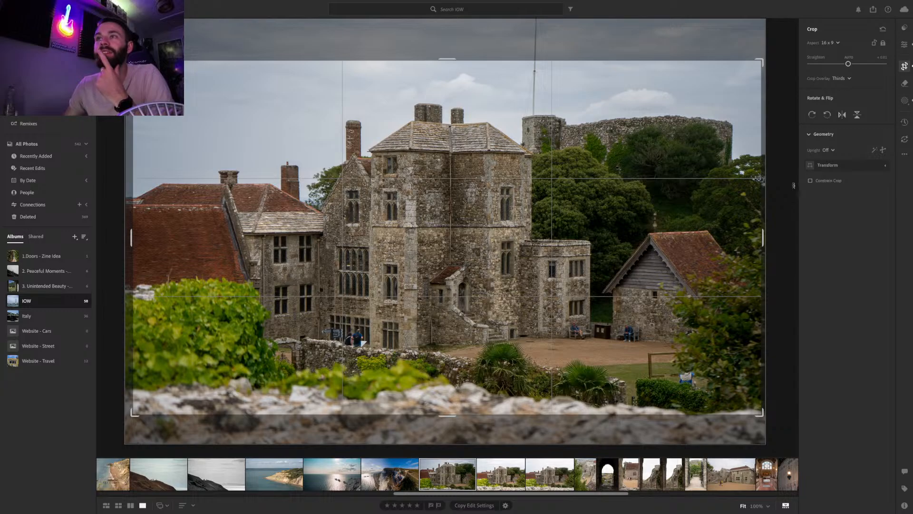
left_click_drag(793, 189, 789, 193)
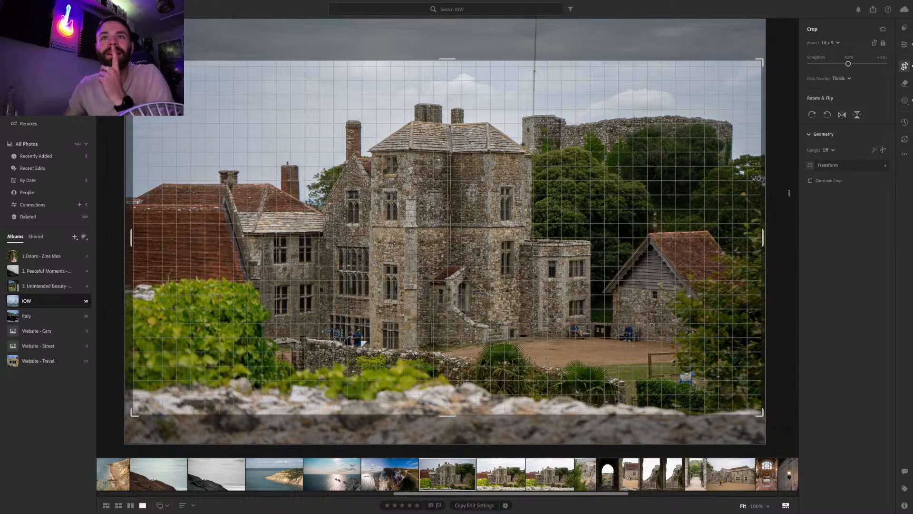
left_click_drag(789, 193, 789, 193)
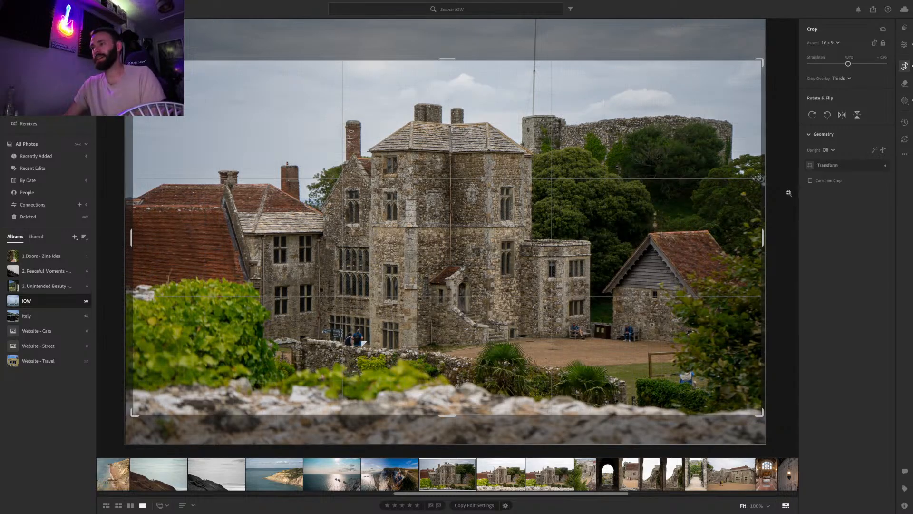
key("Return")
key("ctrl+z")
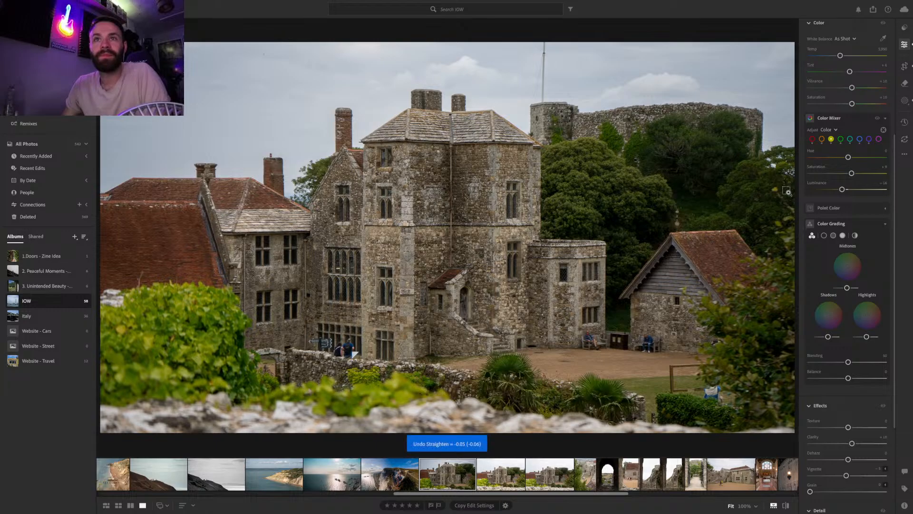
key("ctrl+shift+z")
key("ctrl+shift+z")
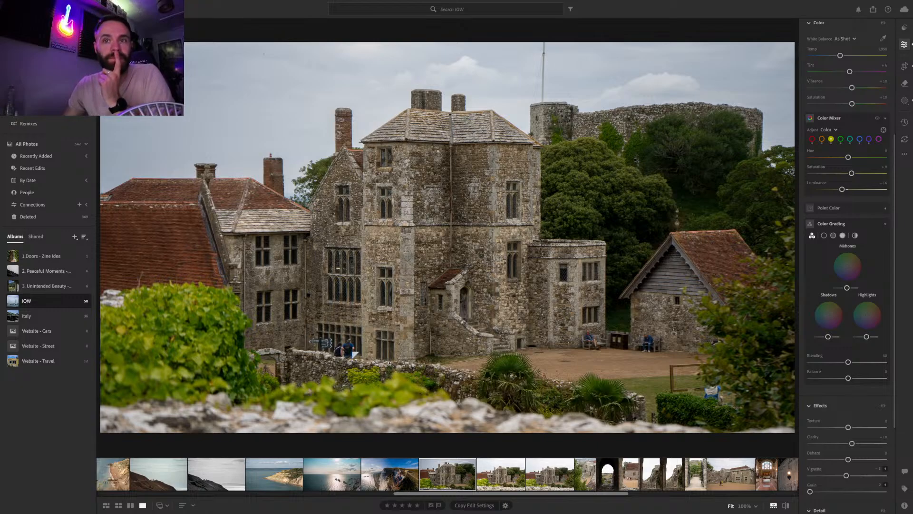
Compare the edited castle photo with the two similar unedited shots beside it in the album
left_click(499, 480)
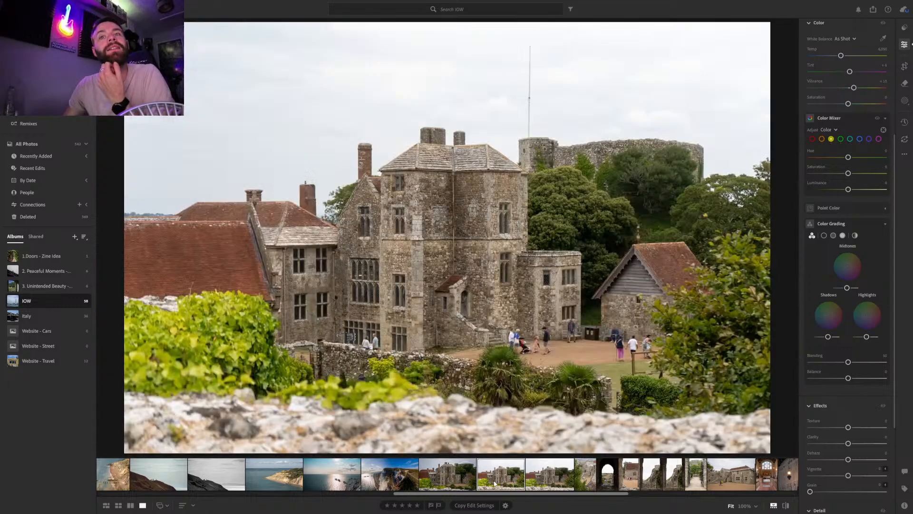
left_click(533, 476)
left_click(451, 476)
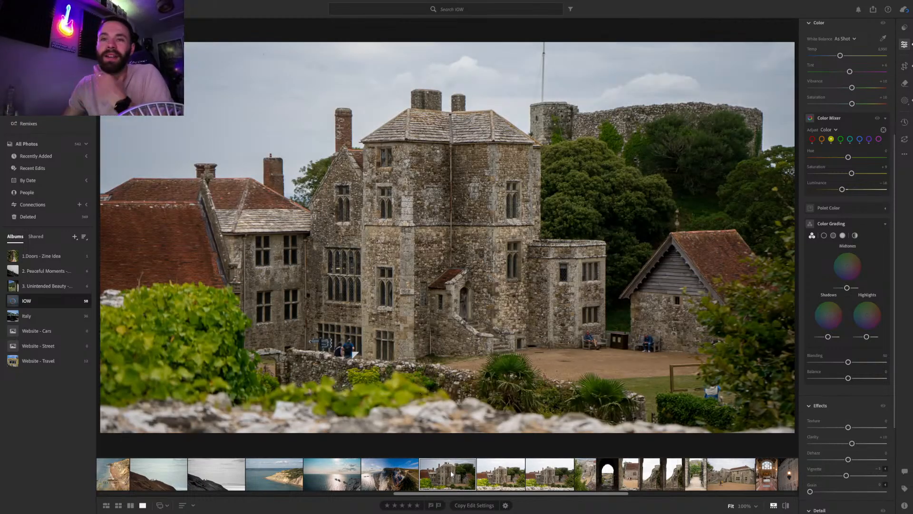
left_click(503, 478)
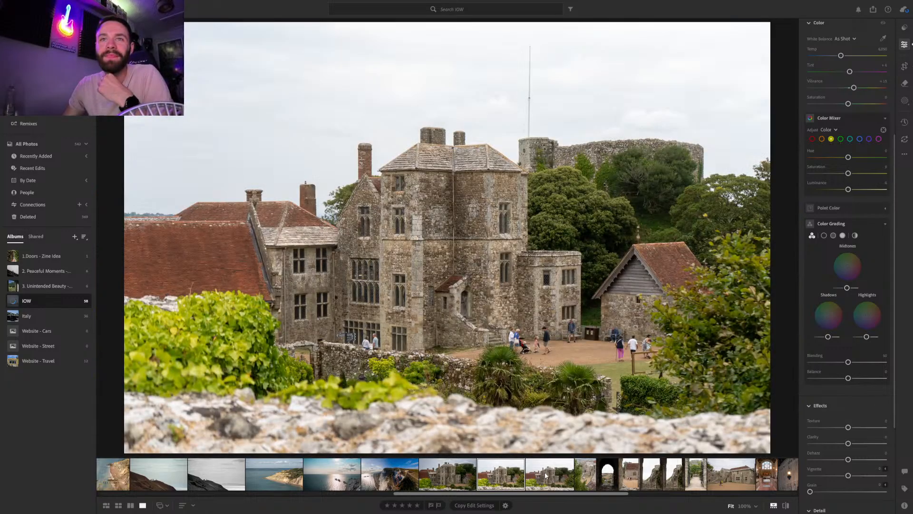
left_click(466, 472)
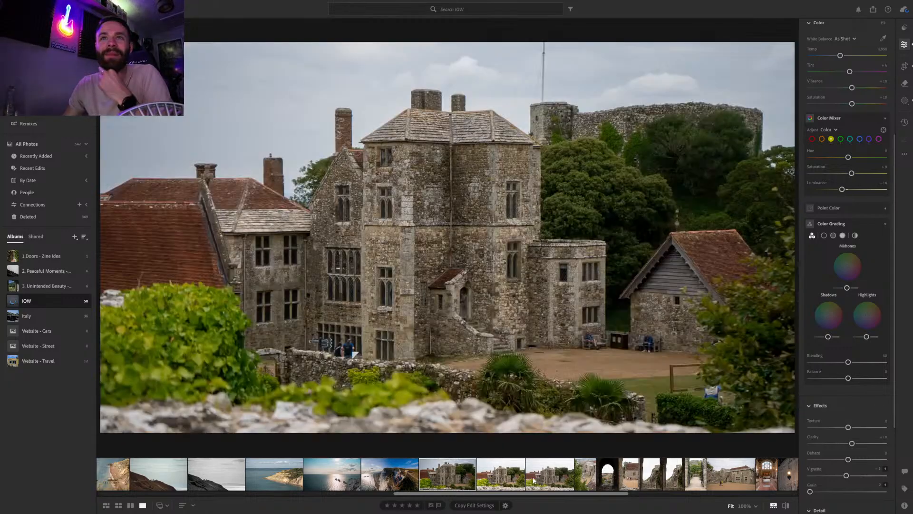
left_click(512, 479)
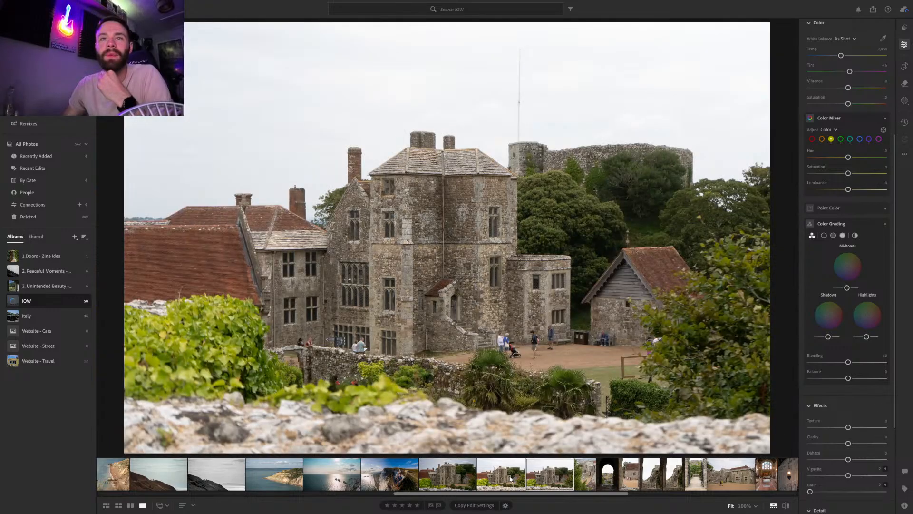
left_click(540, 480)
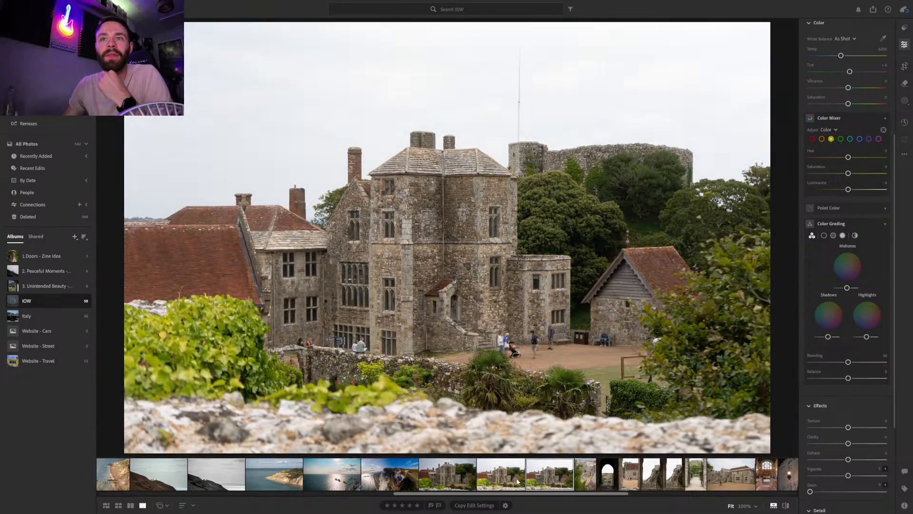
left_click(513, 477)
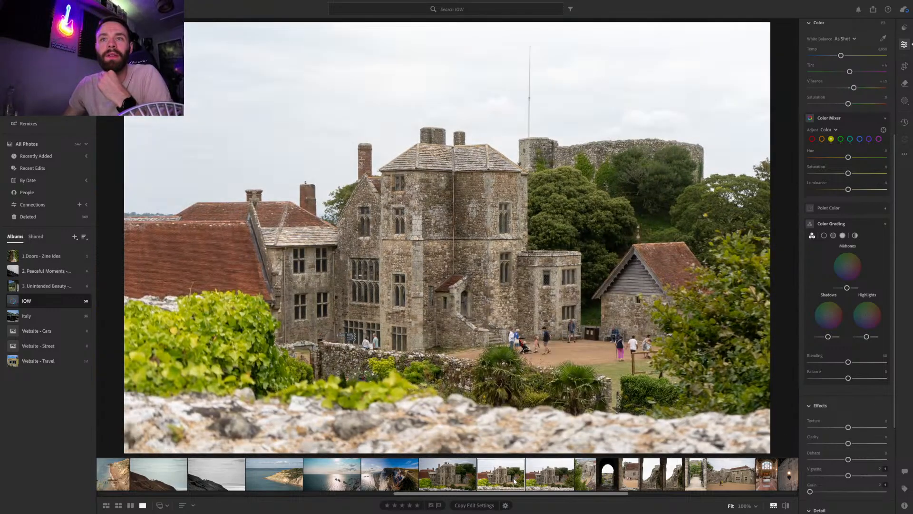
left_click(549, 481)
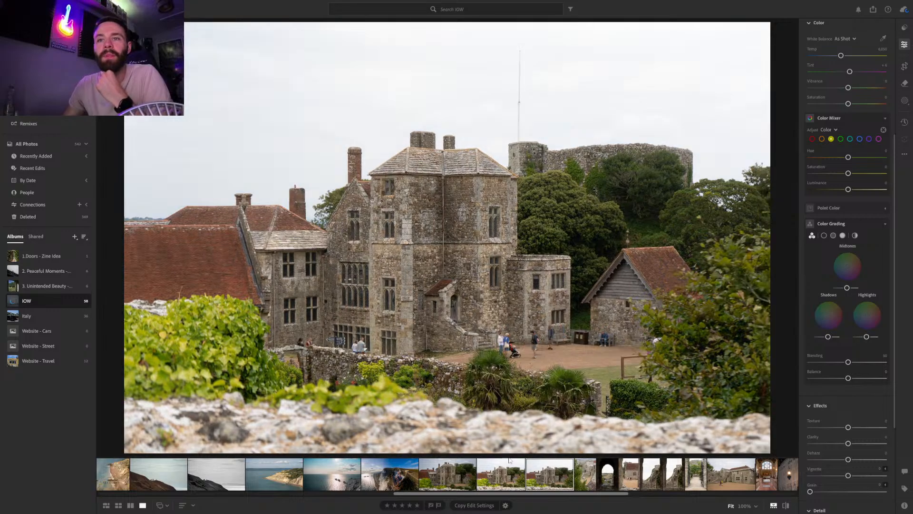
key("Left")
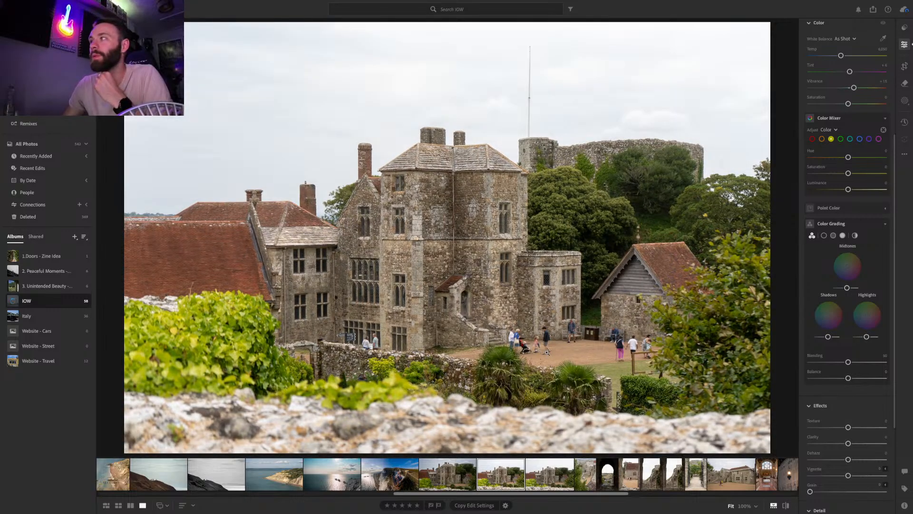
Remove the last of the three similar castle shots from the IOW album and open the remaining unedited one
left_click(542, 472)
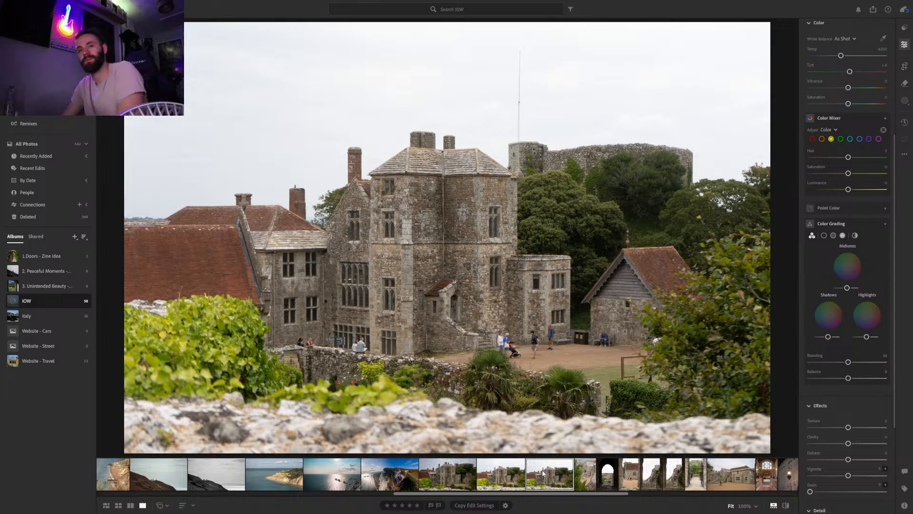
key("Right")
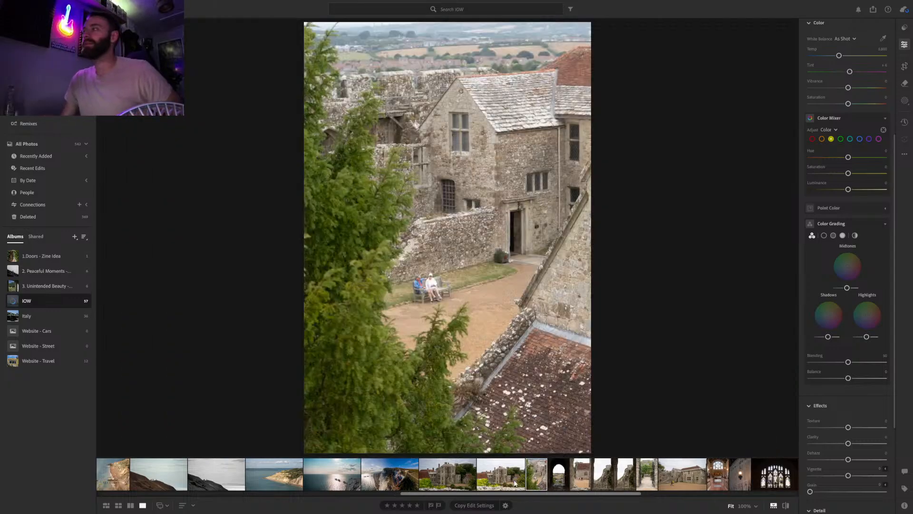
left_click(516, 482)
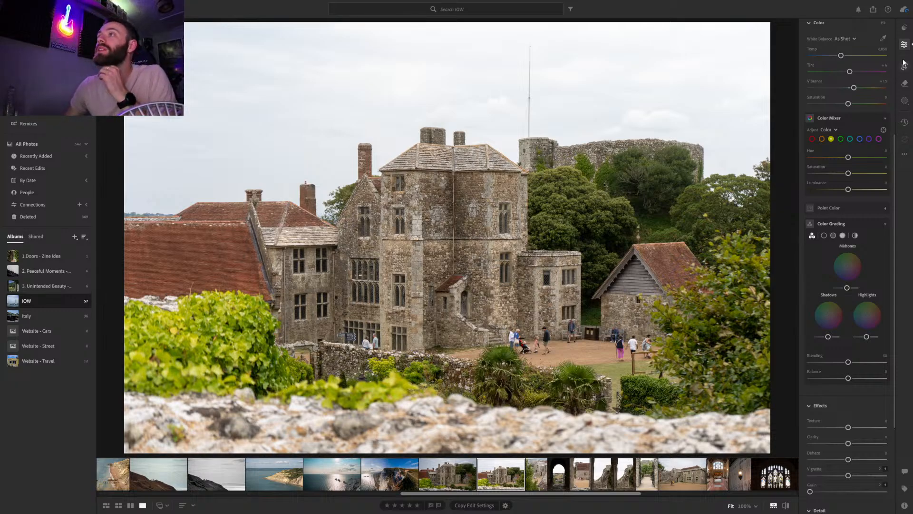
Apply the Film Preset from the 1.Film Presets group that matches the other edited castle photo to this unedited castle shot
scroll(855, 200, "up", 5)
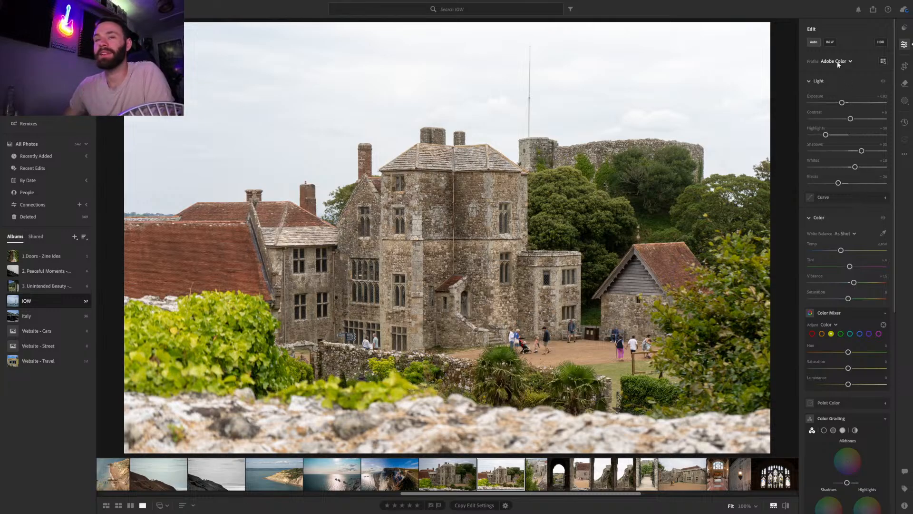
mouse_move(837, 61)
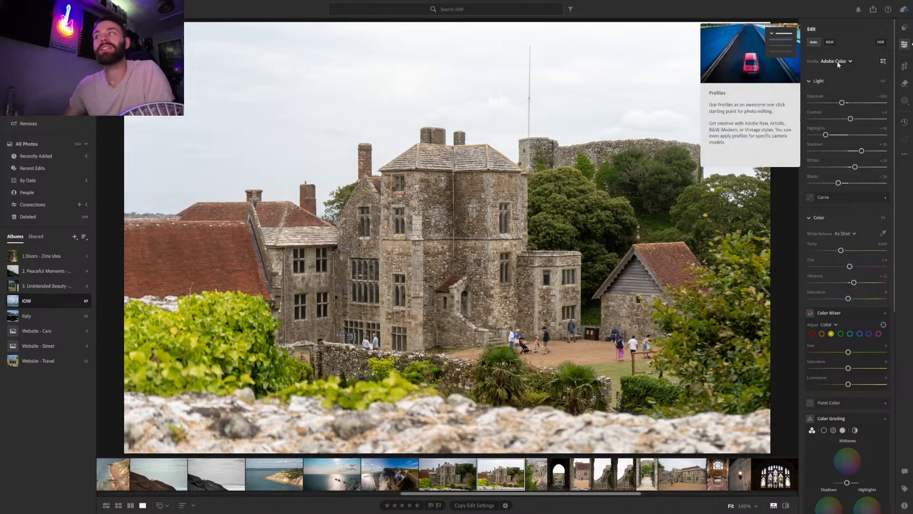
left_click(832, 42)
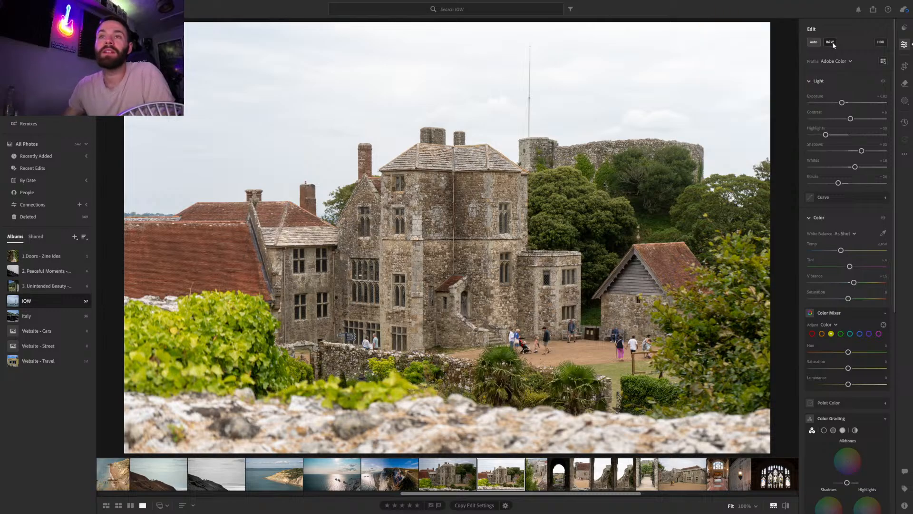
left_click(832, 42)
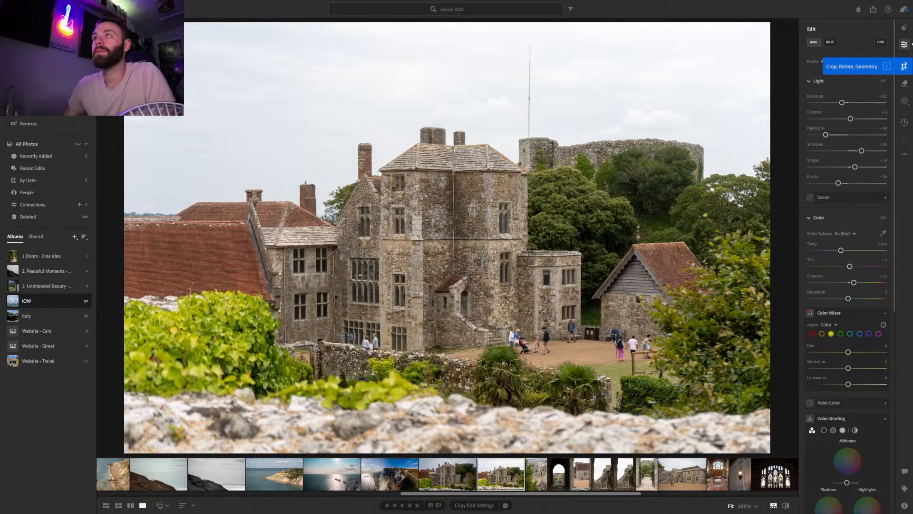
left_click(905, 27)
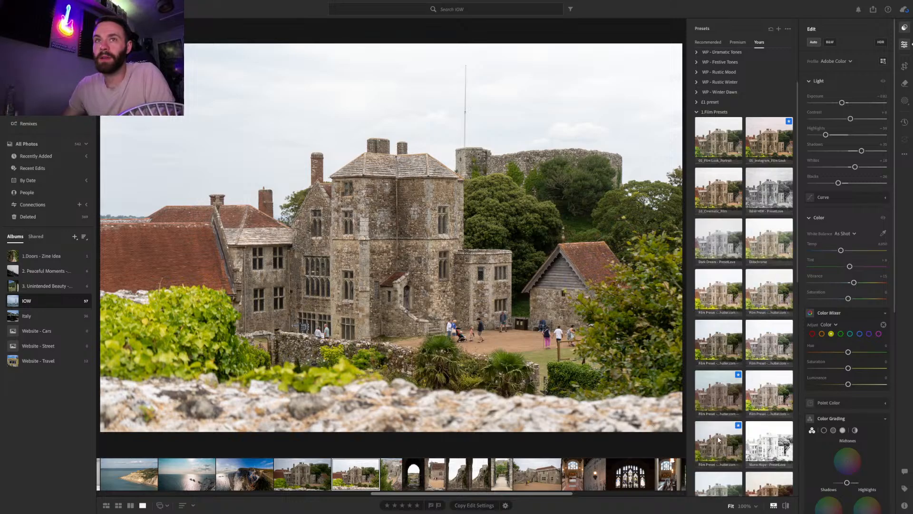
left_click(718, 440)
left_click(719, 440)
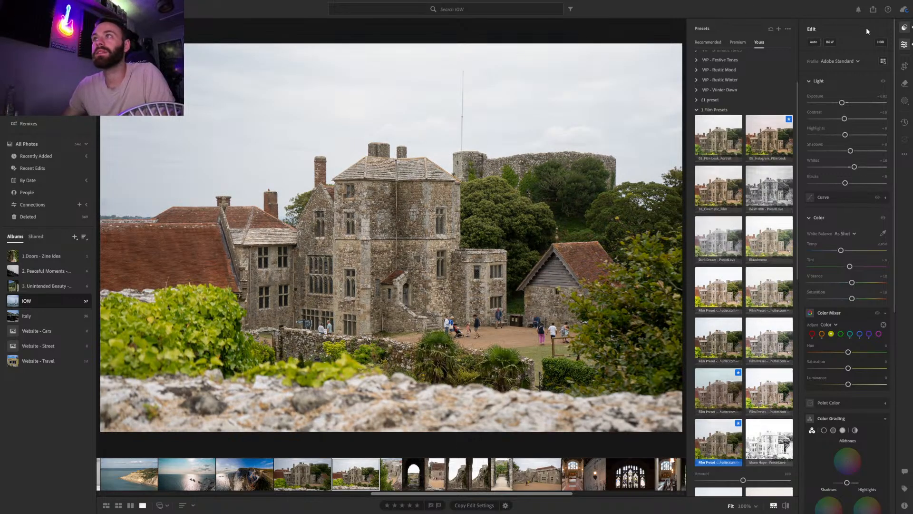
Crop the castle photo to 16 x 9, keeping the stone wall at the bottom and trimming only sky from the top
left_click(905, 66)
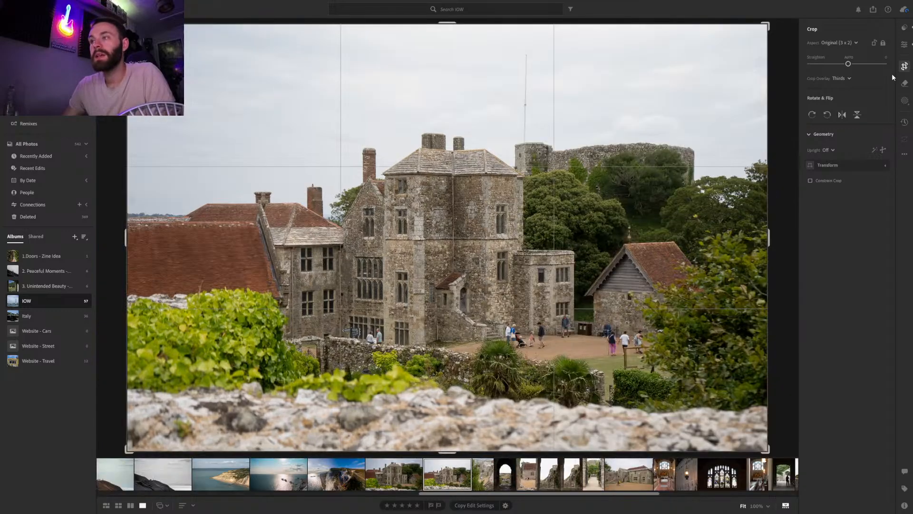
left_click(851, 44)
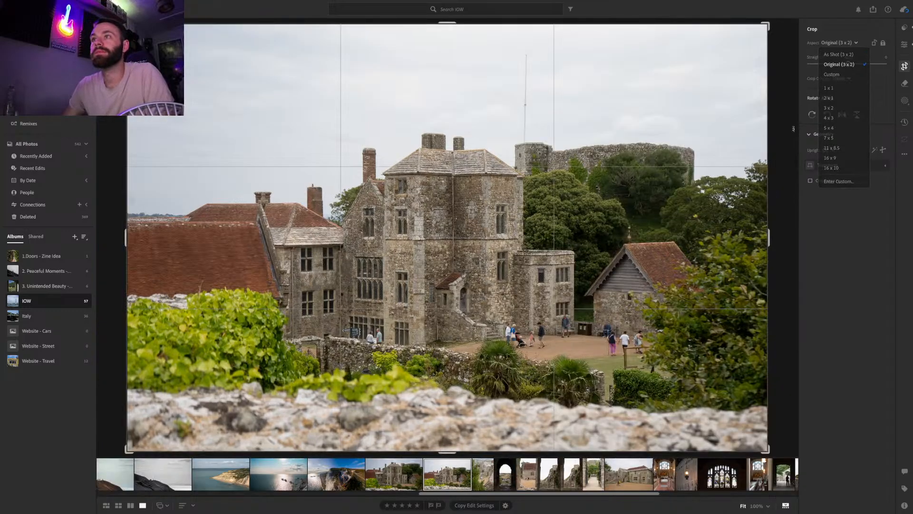
left_click(848, 65)
left_click(844, 43)
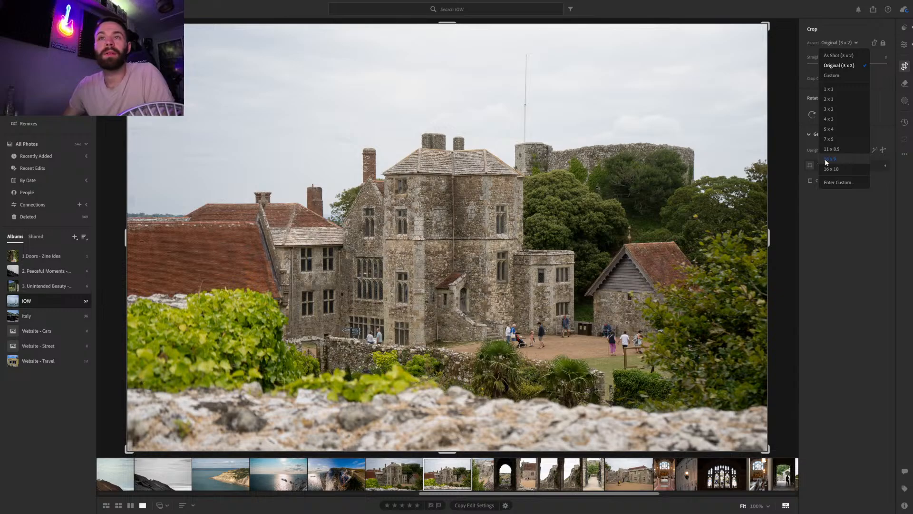
left_click(827, 159)
left_click_drag(585, 274, 586, 266)
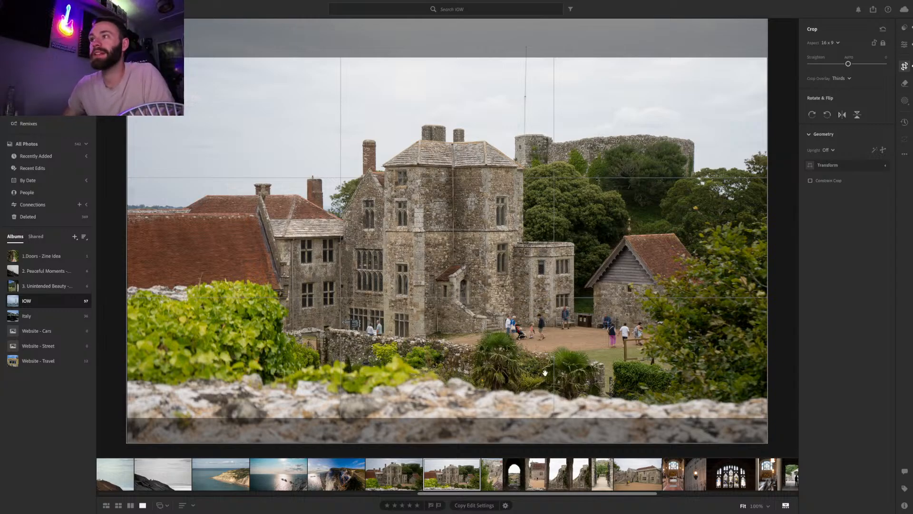
left_click_drag(544, 264, 544, 238)
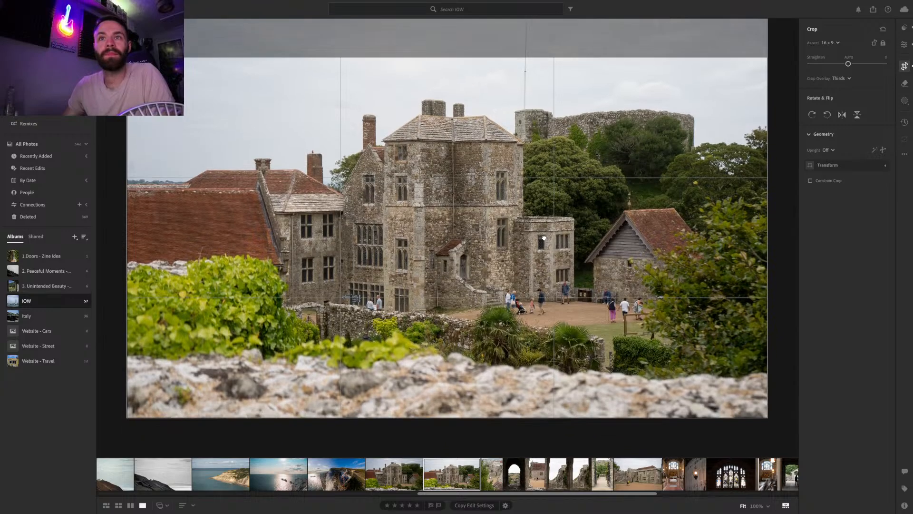
key("e")
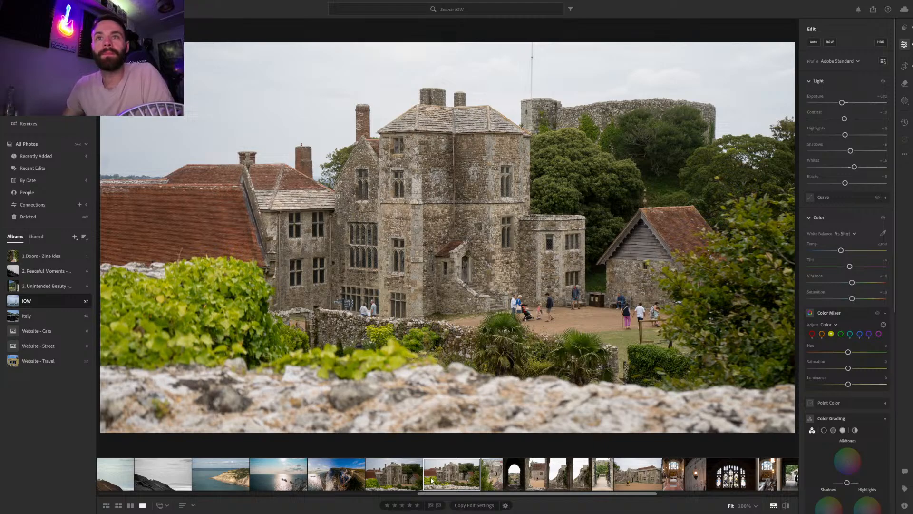
Compare the newly cropped castle photo with the previously edited castle shot beside it in the album
key("Left")
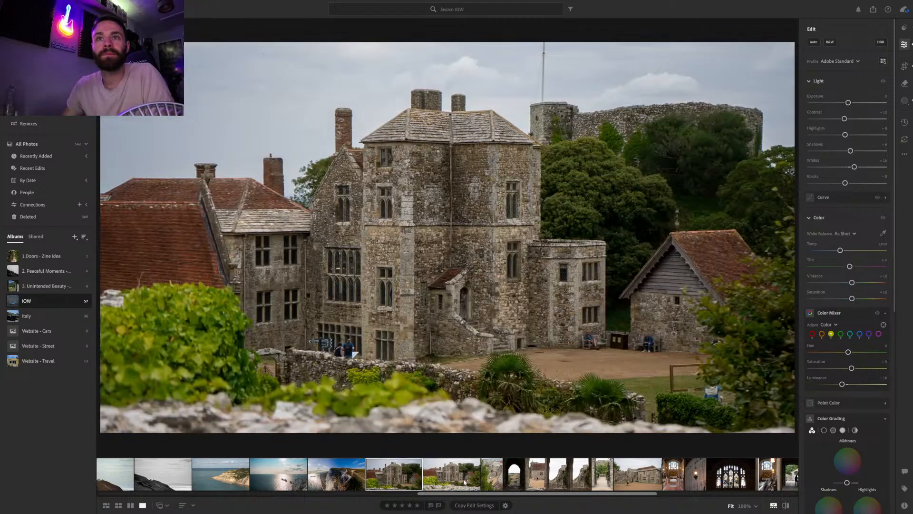
left_click(465, 482)
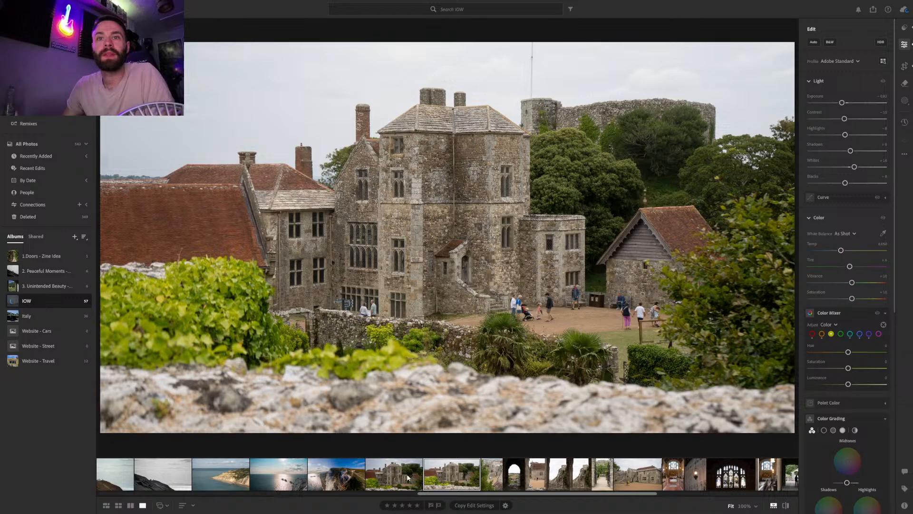
left_click(398, 476)
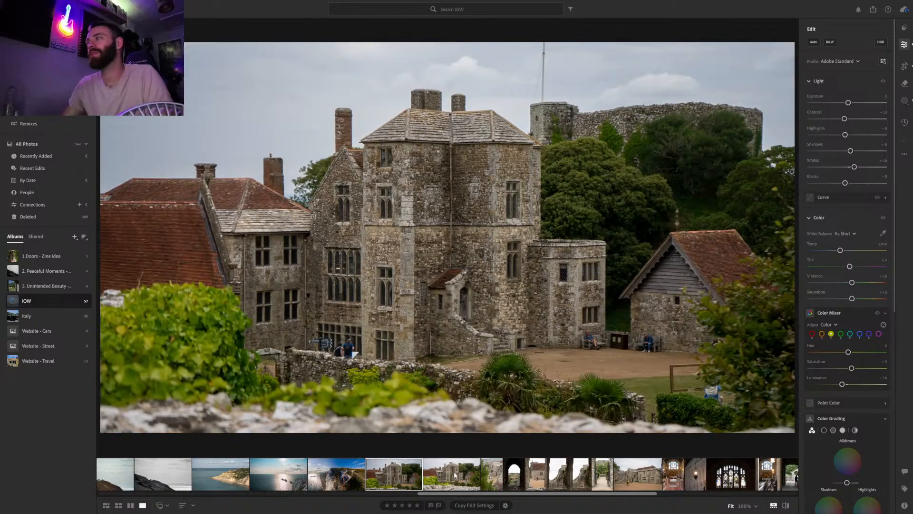
left_click(455, 475)
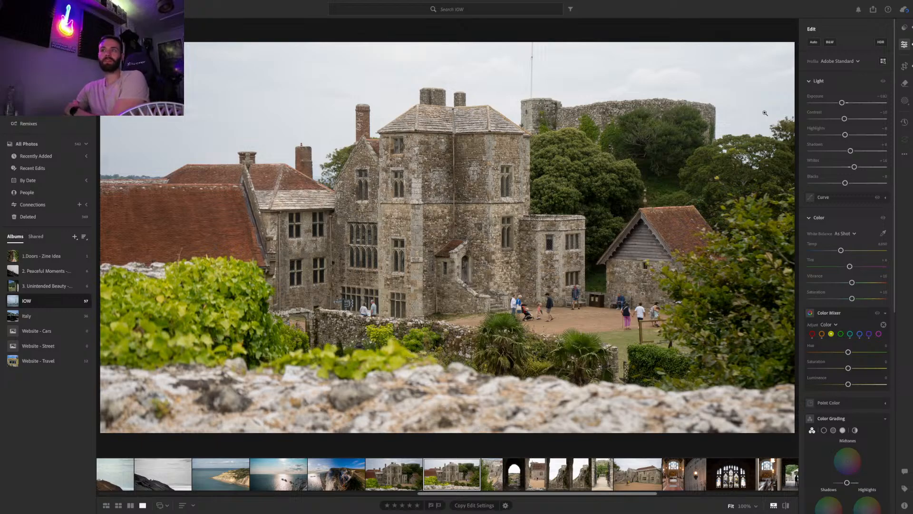
Try auto-straightening the 16 x 9 castle crop, comparing the rotation with undo and redo before undoing it
left_click(910, 68)
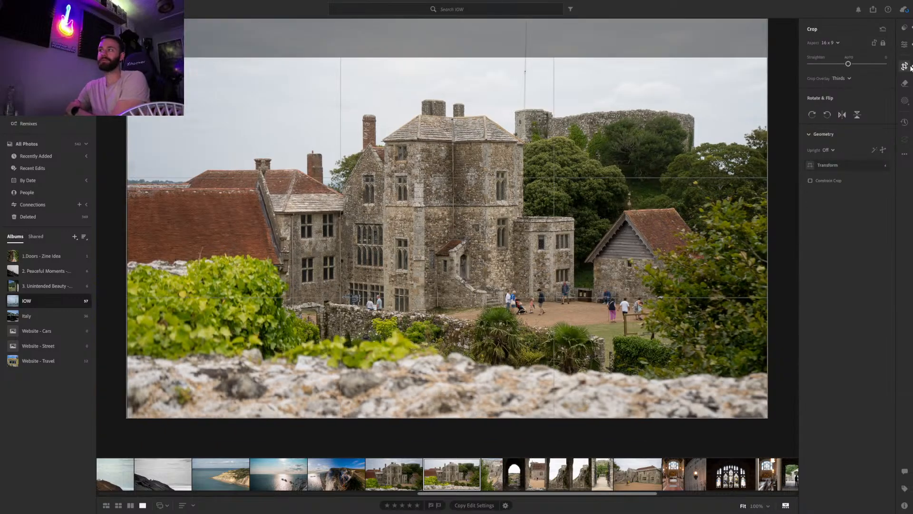
left_click(848, 57)
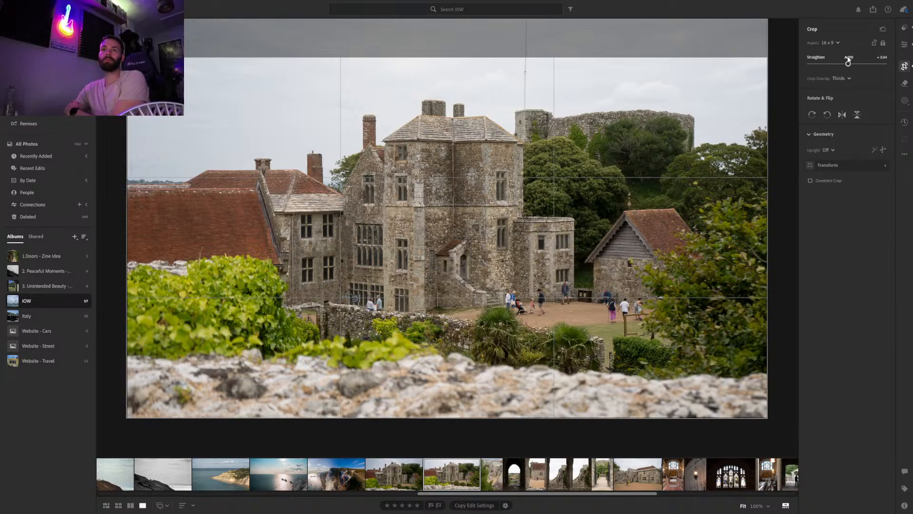
left_click(848, 58)
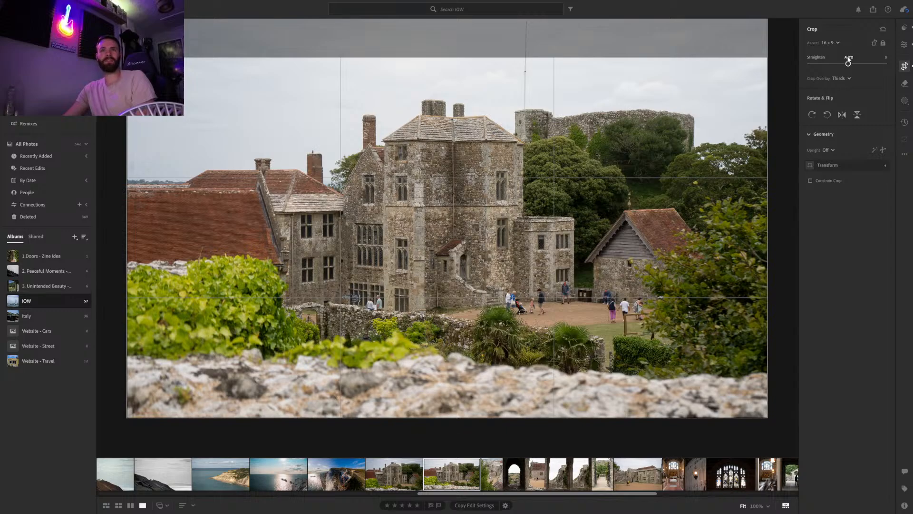
key("ctrl+shift+z")
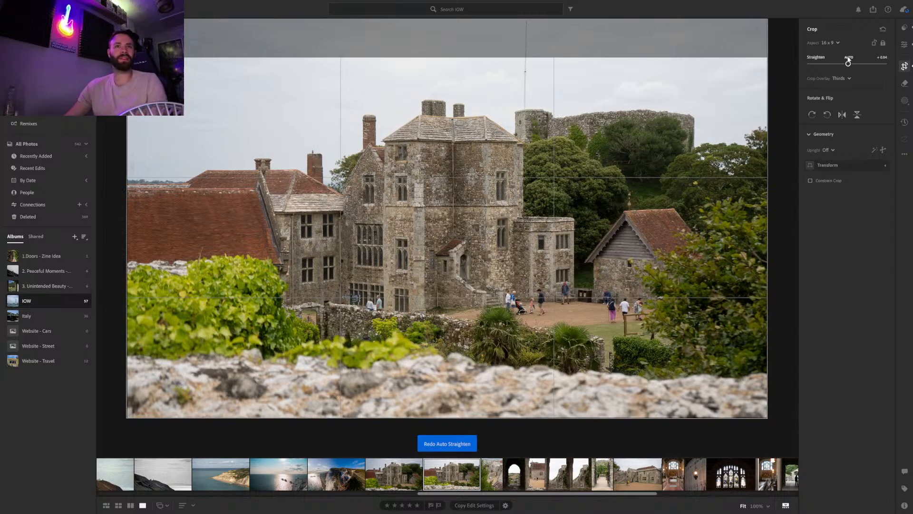
key("e")
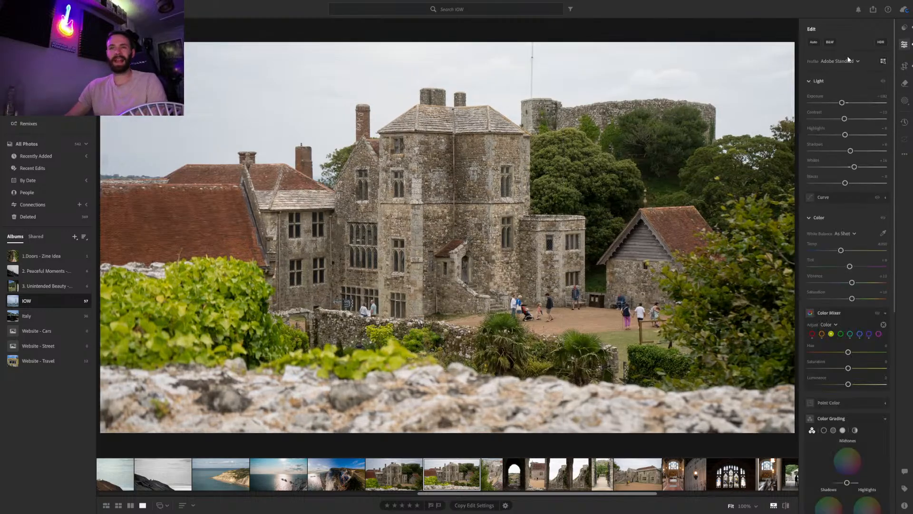
key("ctrl+shift+z")
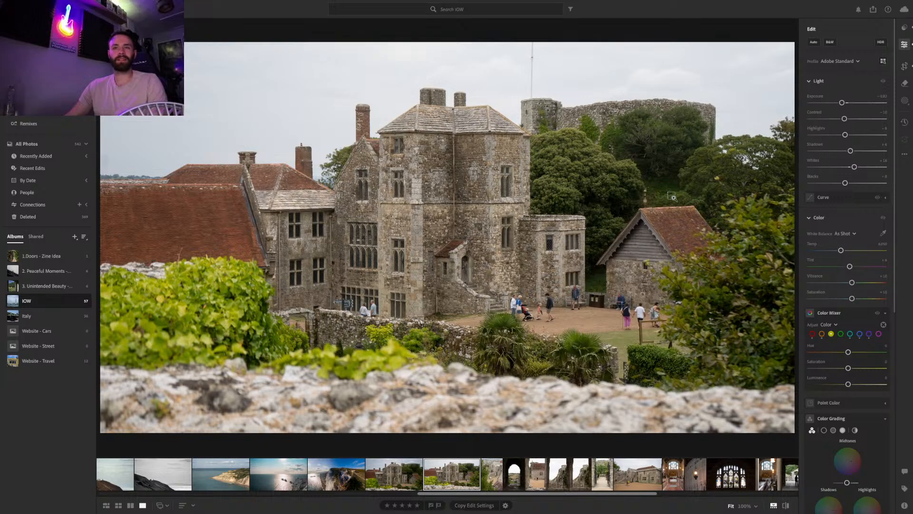
key("ctrl+shift+z")
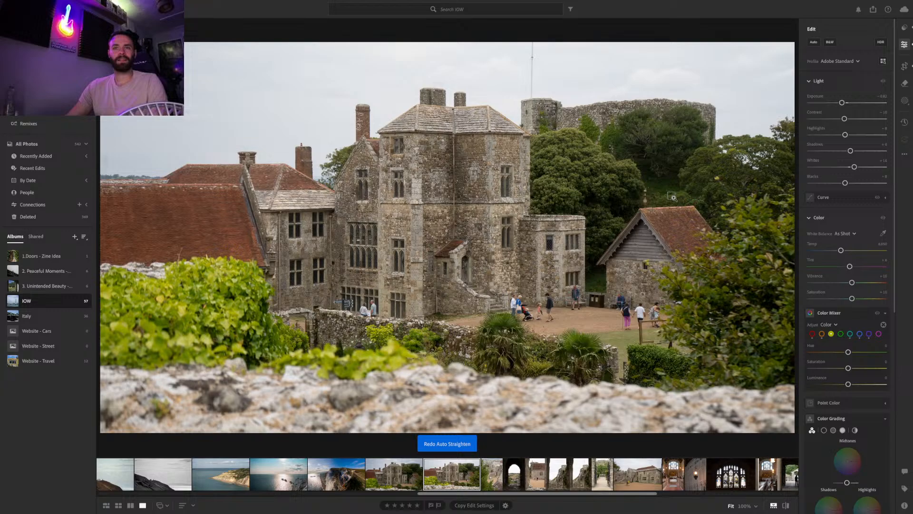
key("ctrl+z")
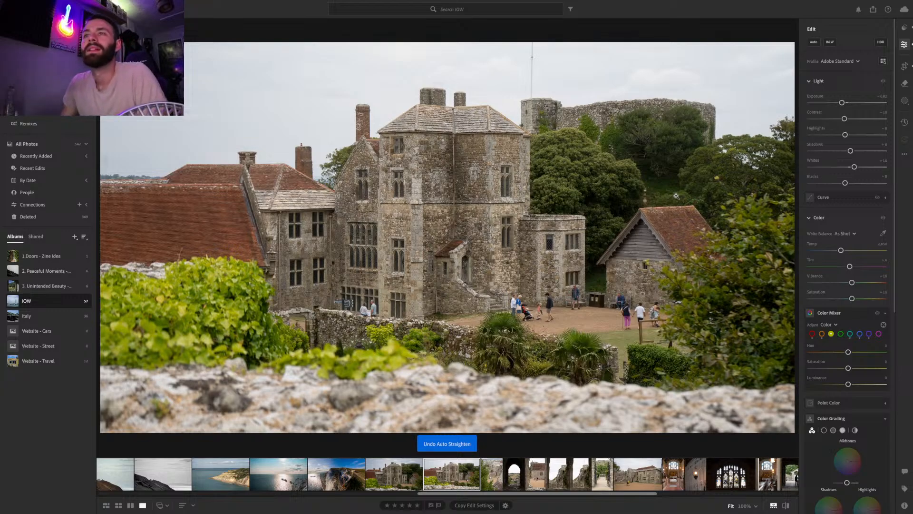
Create separate landscape masks for the sky, architecture and vegetation, and lower the sky mask's highlights to about -80
left_click(904, 100)
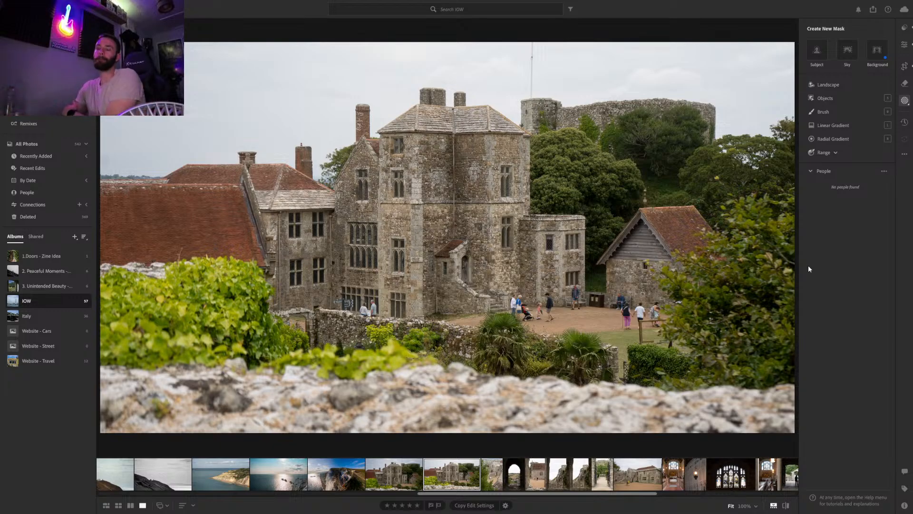
left_click(827, 86)
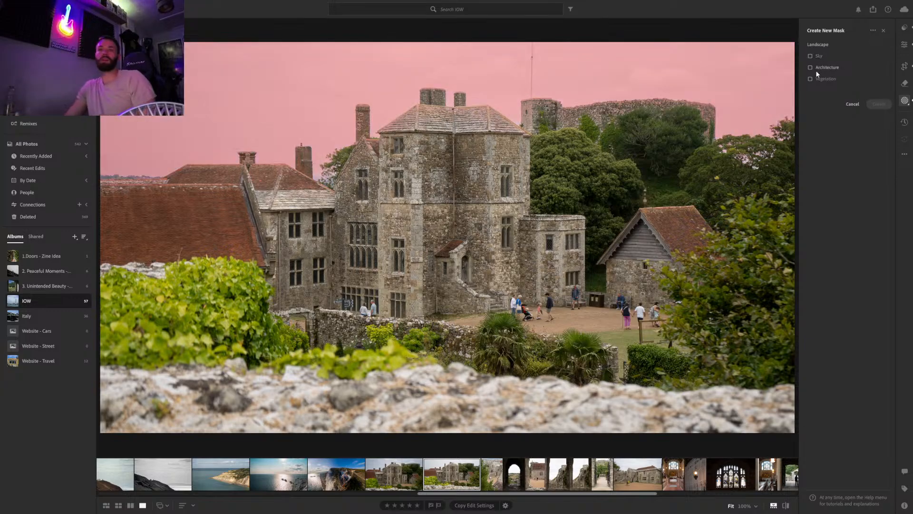
mouse_move(820, 69)
left_click(819, 79)
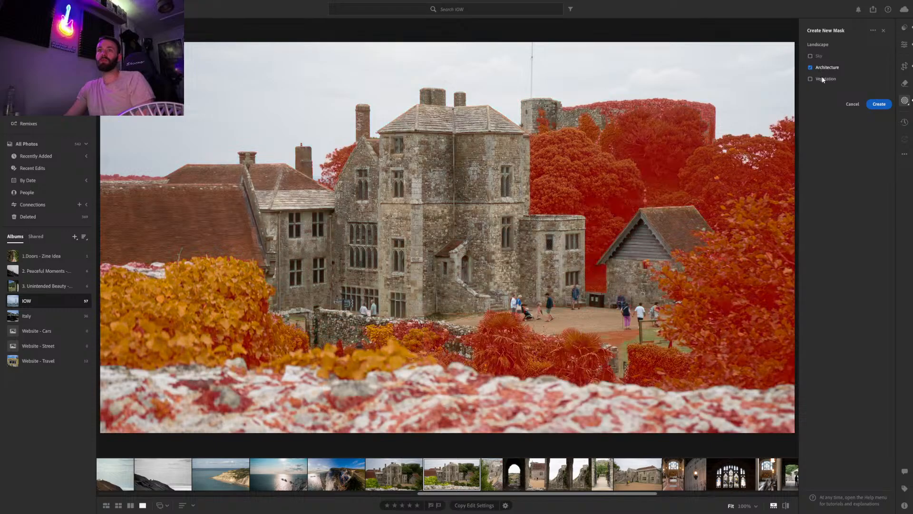
left_click(818, 56)
left_click(878, 118)
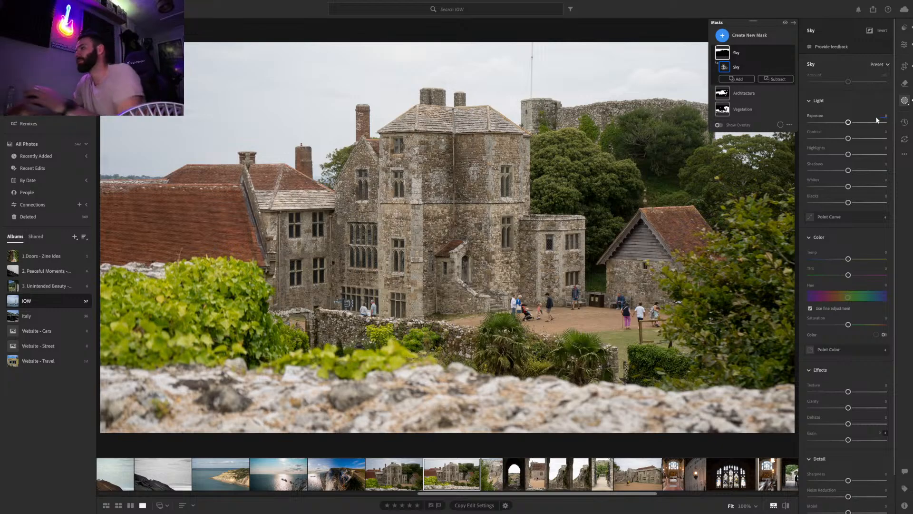
key("o")
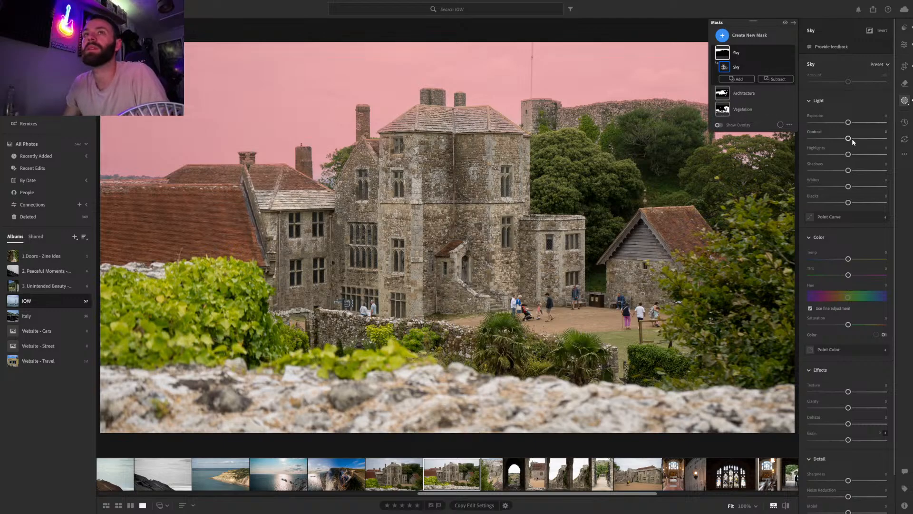
left_click_drag(848, 154, 817, 156)
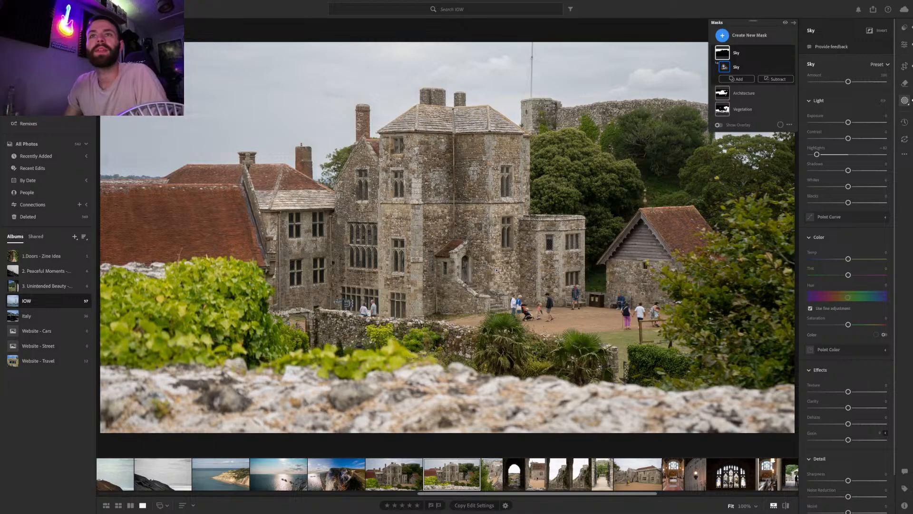
Set the vegetation mask's highlights to -25 and its dehaze to +17
left_click(751, 110)
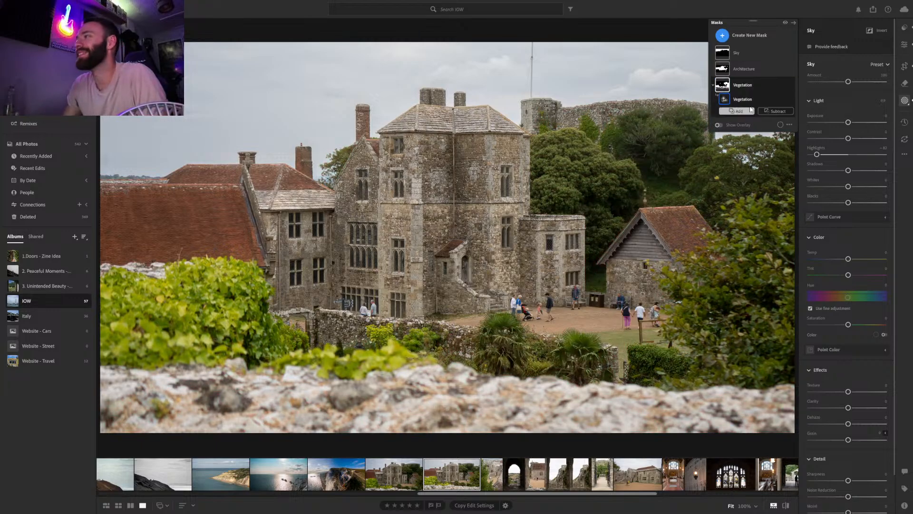
left_click_drag(848, 154, 839, 154)
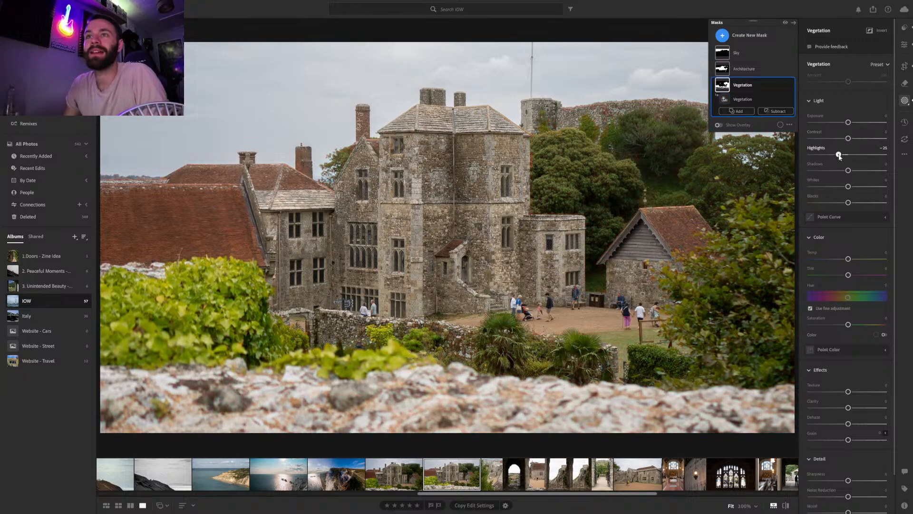
left_click_drag(845, 421, 855, 423)
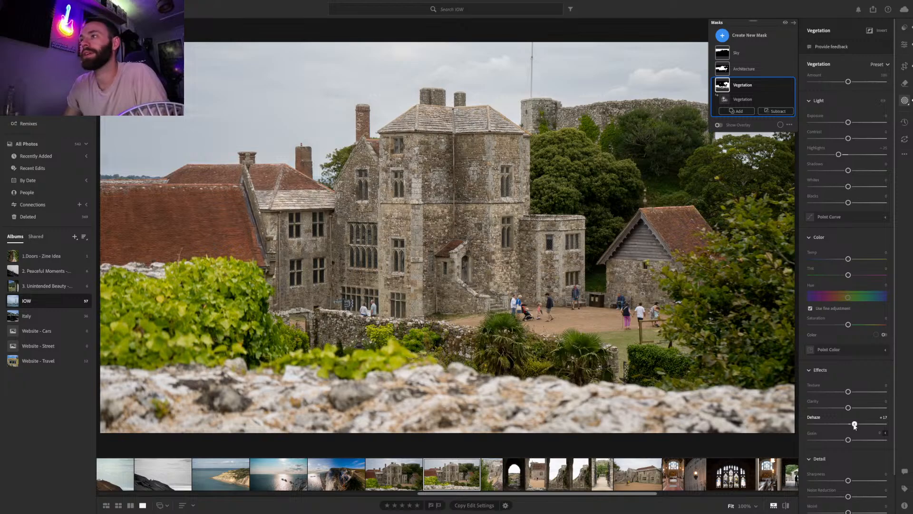
Lower the architecture mask's highlights to about -47
left_click(743, 69)
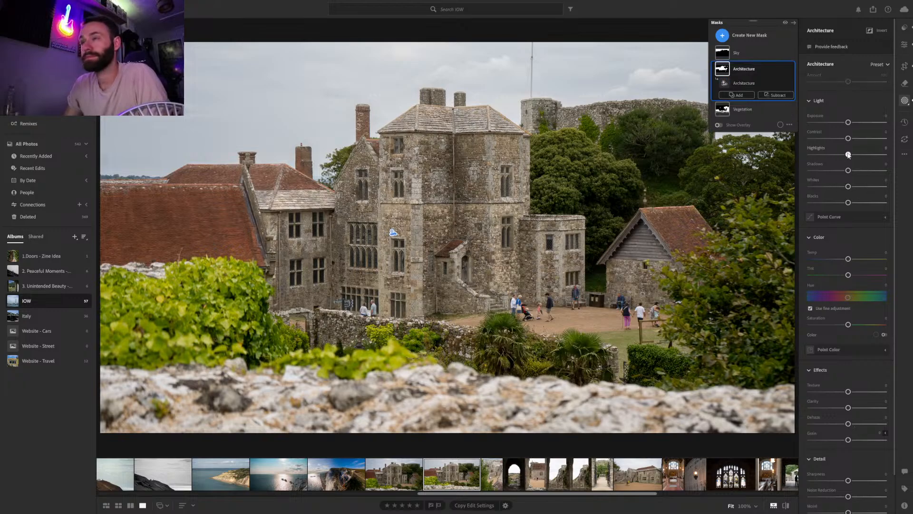
left_click_drag(848, 154, 830, 155)
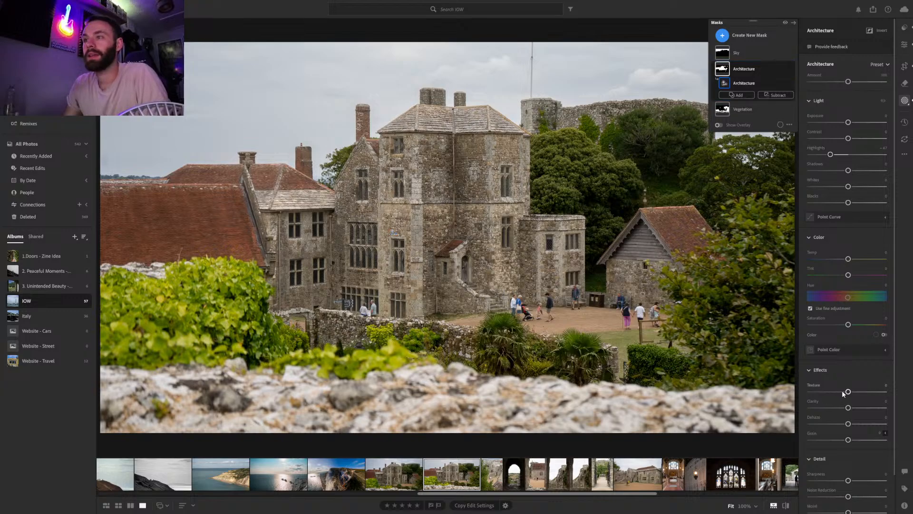
Raise the architecture mask's texture to about +23 and clarity to about +10, increase dehaze slightly, and lower the blacks slightly
mouse_move(848, 391)
left_mouse_down()
mouse_move(860, 392)
mouse_move(853, 407)
left_mouse_up()
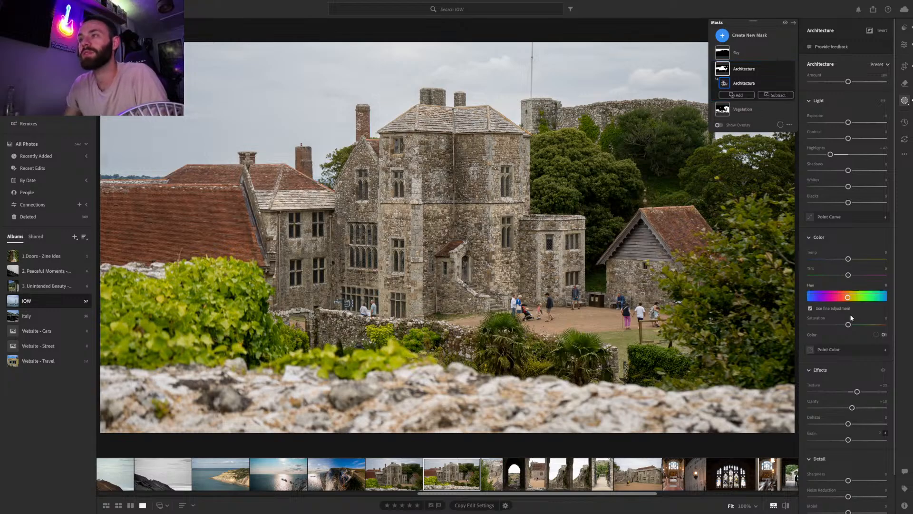
left_click_drag(849, 423, 851, 423)
left_click_drag(848, 203, 847, 205)
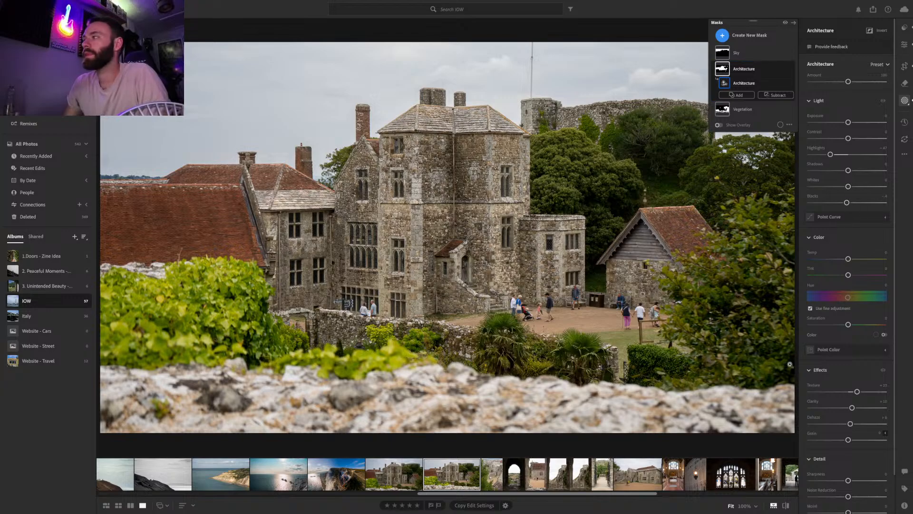
Compare the edited castle photo with the original and inspect the people in the courtyard at 100% zoom
left_click(787, 506)
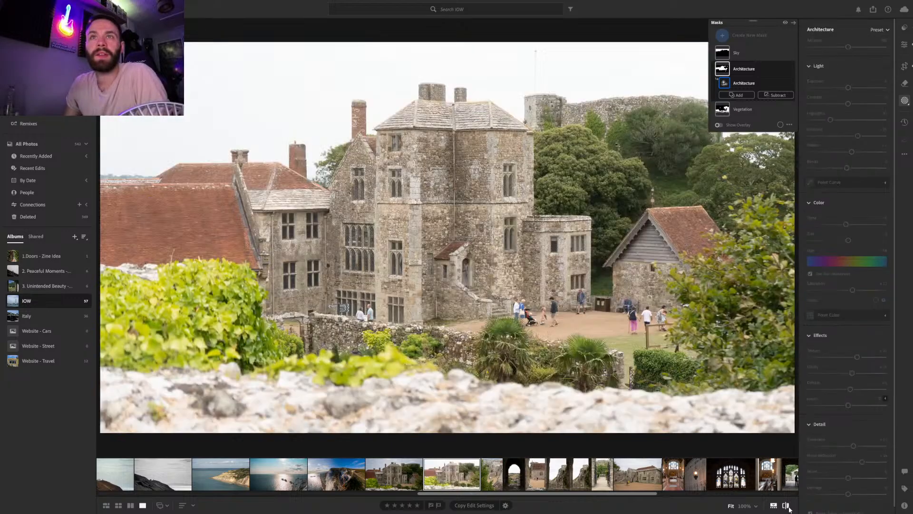
left_click(786, 506)
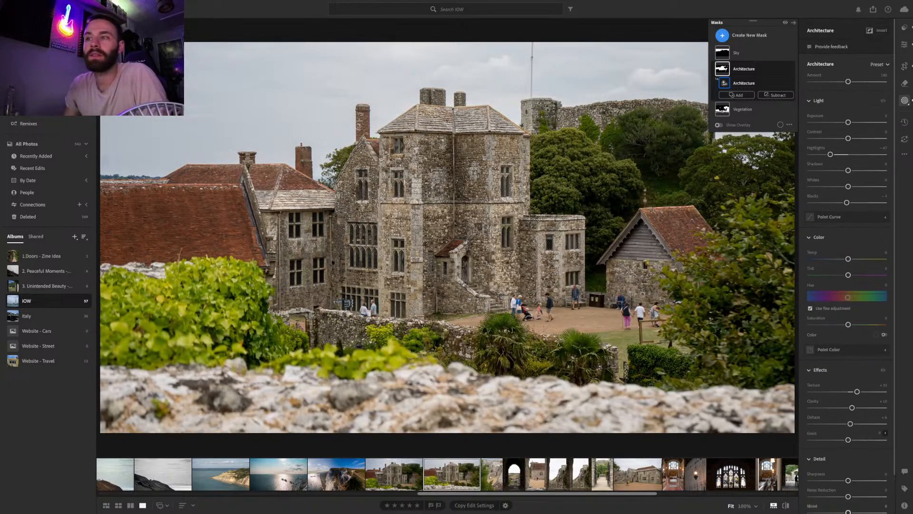
left_click(787, 506)
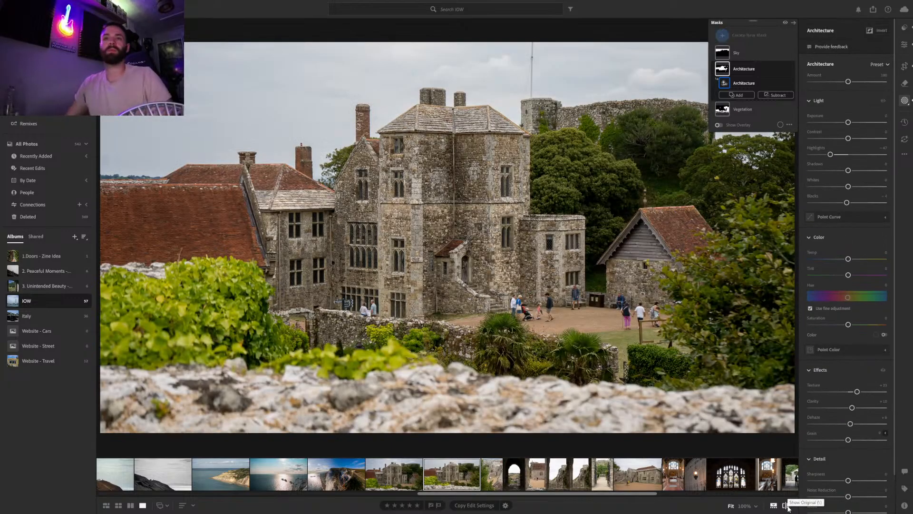
key("backslash")
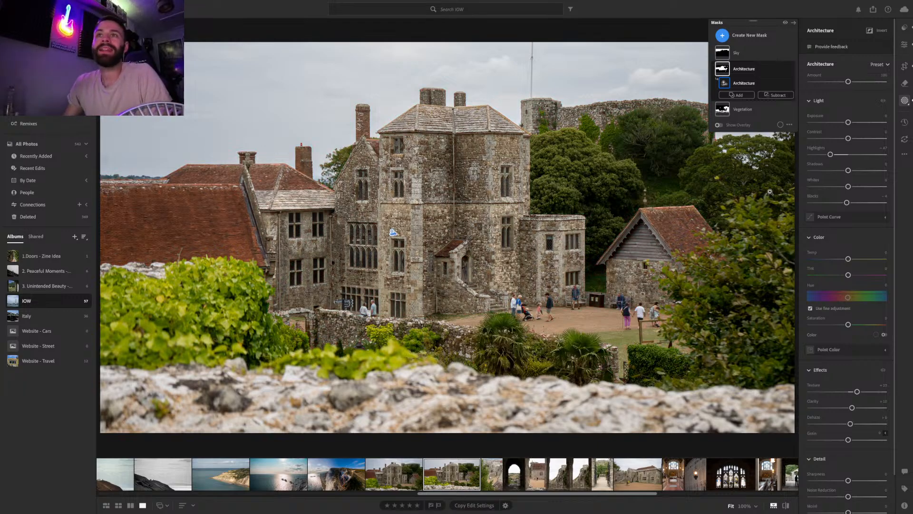
left_click(785, 506)
left_click(786, 505)
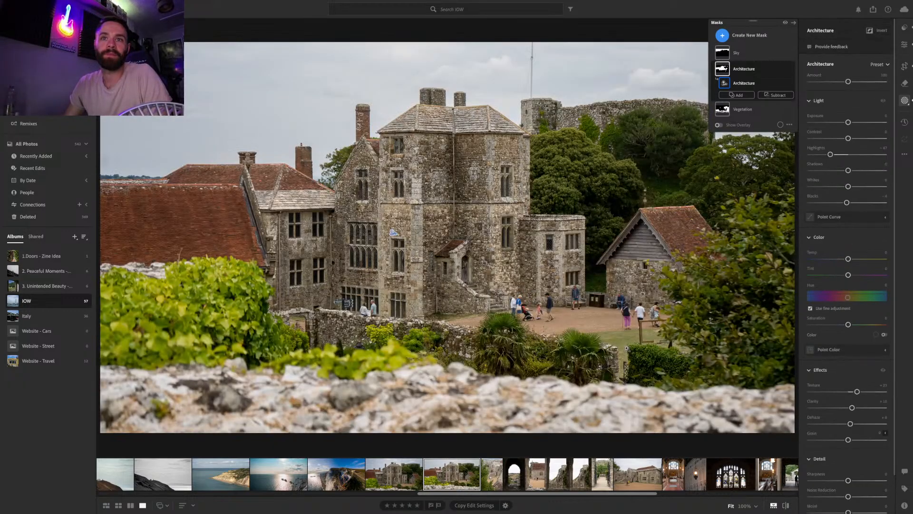
left_click(547, 305)
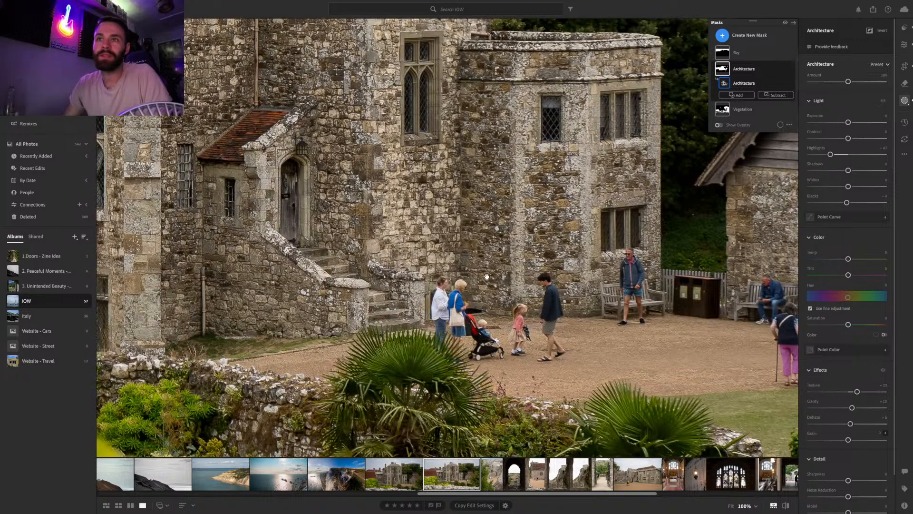
left_click_drag(747, 336, 519, 325)
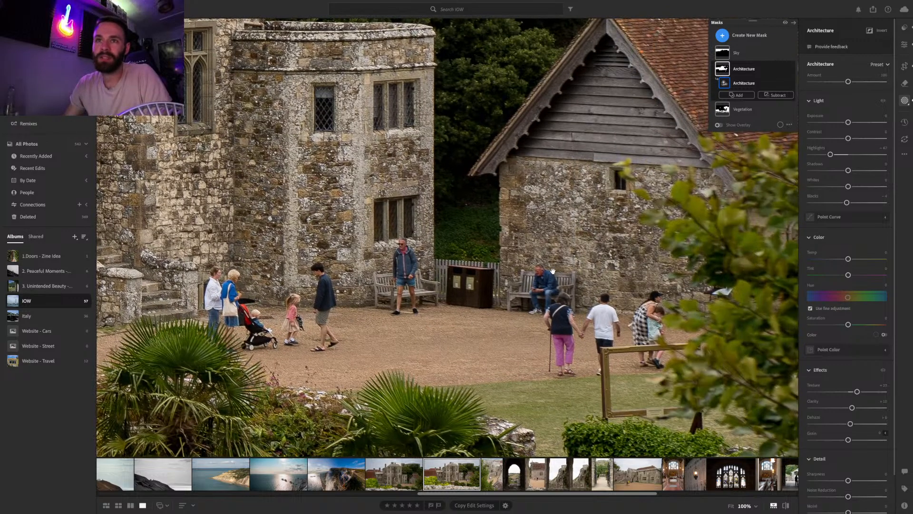
left_click(495, 339)
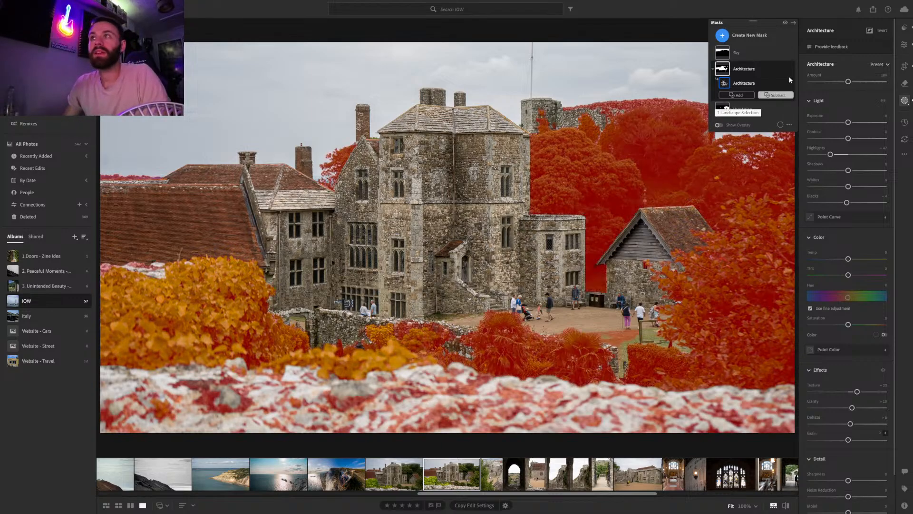
In the Color Mixer, lower green luminance to about -21, set yellow saturation to +13 and luminance to about -11, and compare with the original
left_click(904, 45)
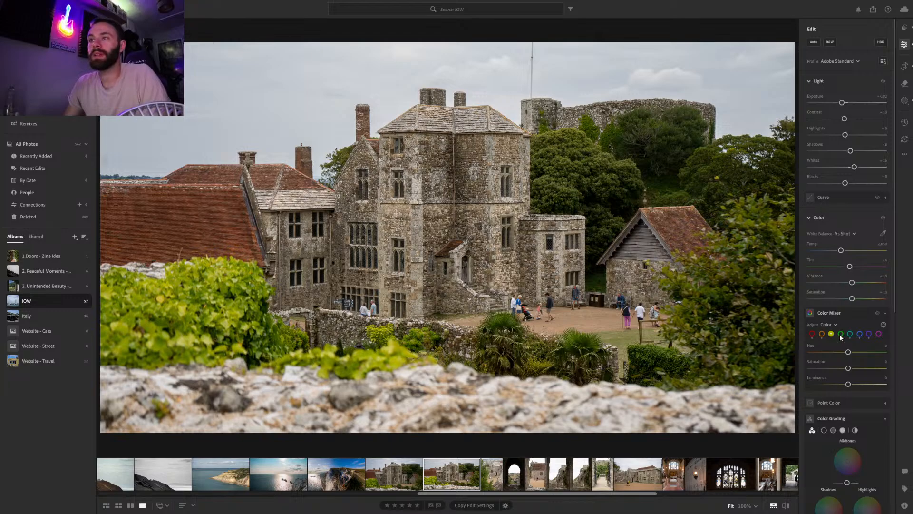
scroll(840, 334, "down", 1)
left_click(840, 306)
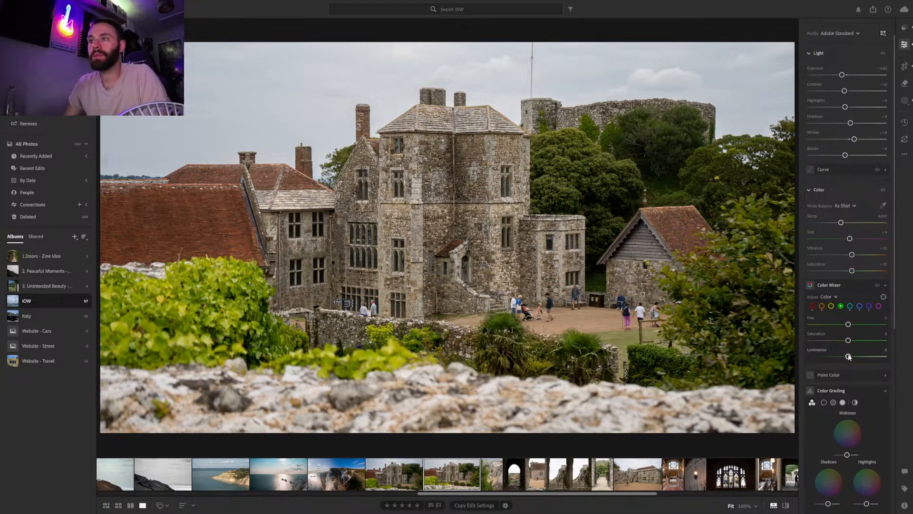
left_click_drag(848, 356, 840, 357)
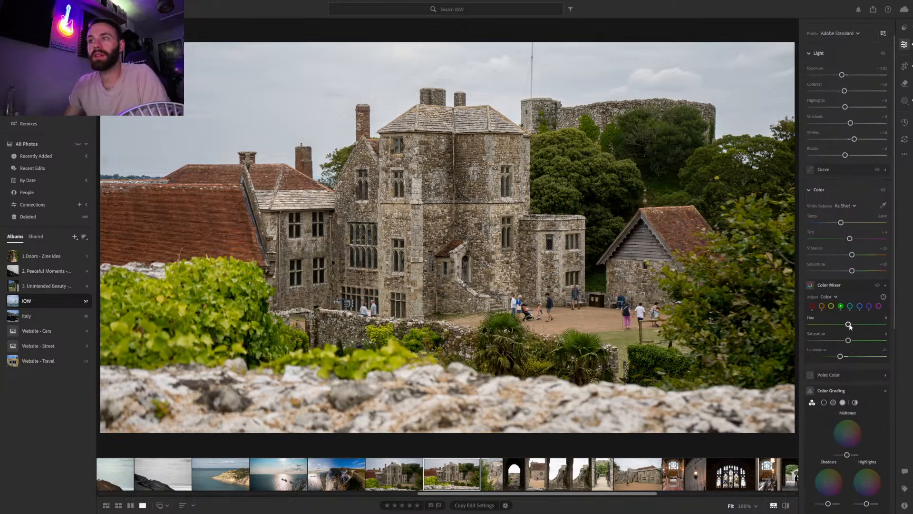
left_click_drag(848, 324, 851, 341)
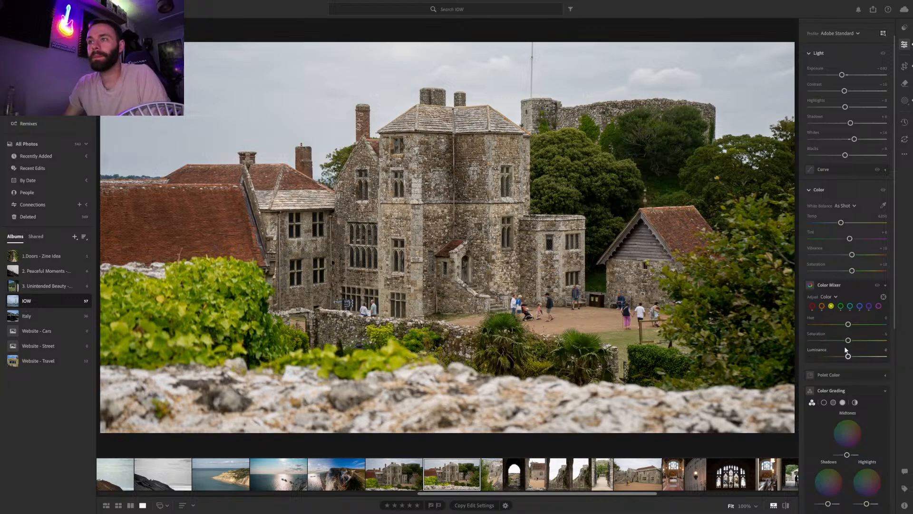
mouse_move(848, 357)
left_mouse_down()
mouse_move(858, 341)
mouse_move(904, 341)
mouse_move(853, 341)
left_mouse_up()
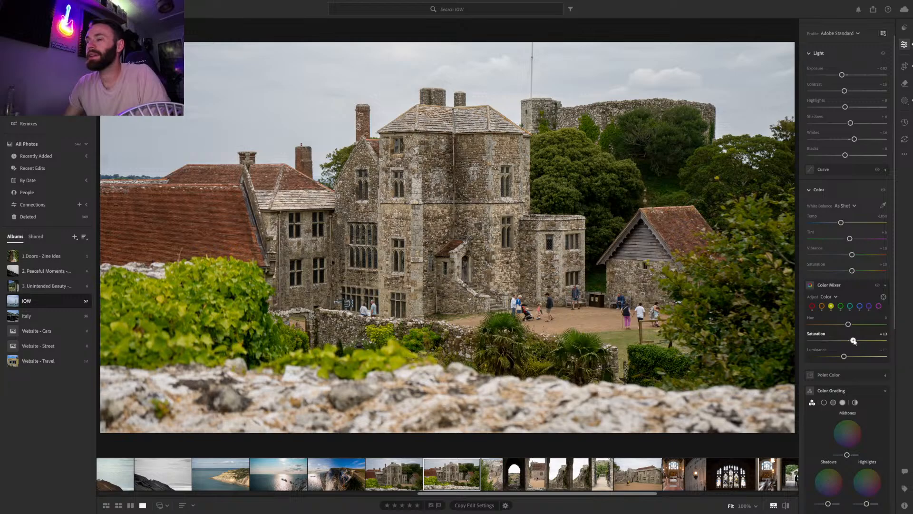
left_click(785, 506)
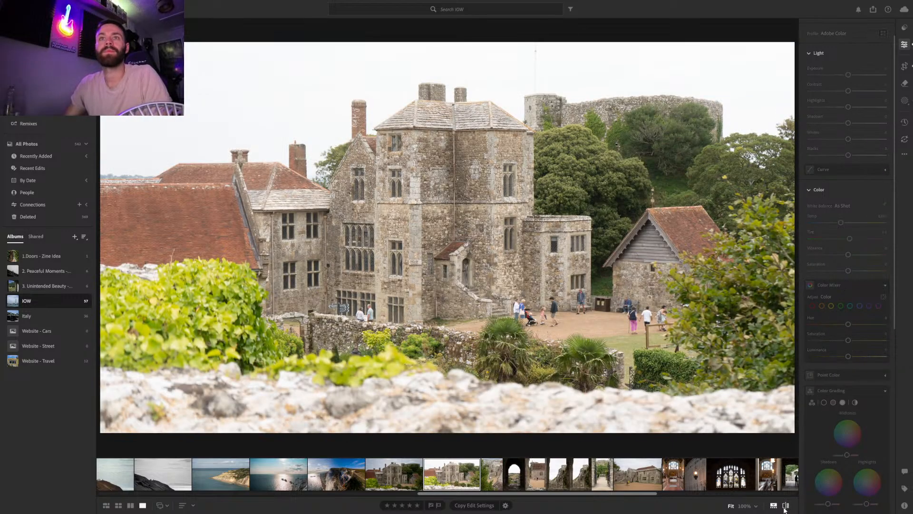
Add a subtle dark vignette of about -5 to the castle photo
scroll(853, 267, "down", 3)
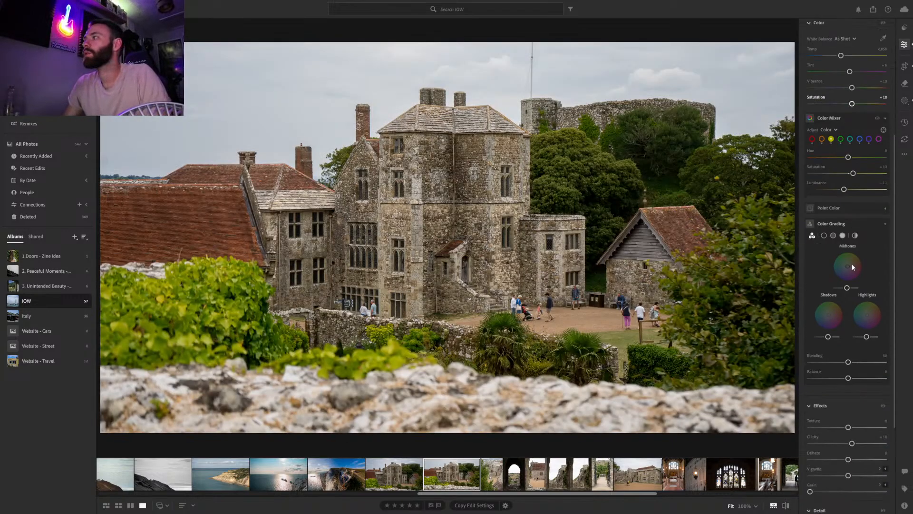
scroll(851, 276, "down", 3)
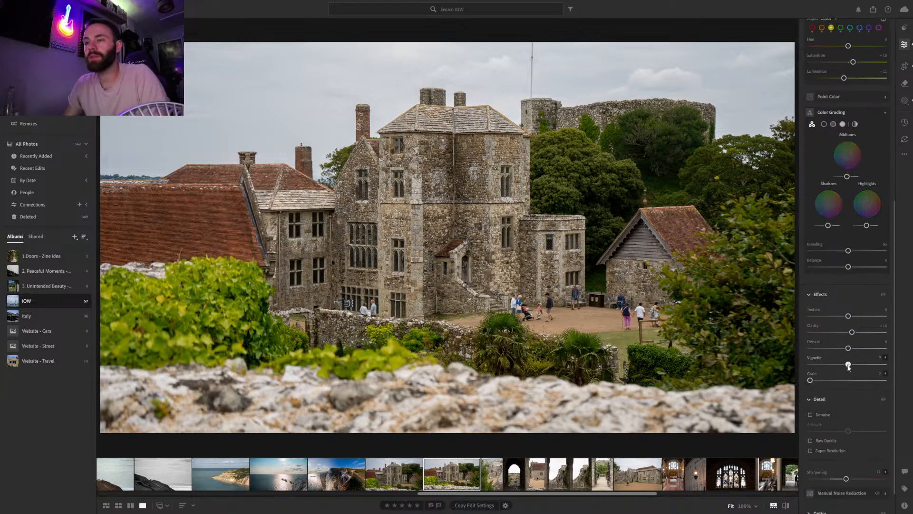
left_click_drag(848, 364, 846, 364)
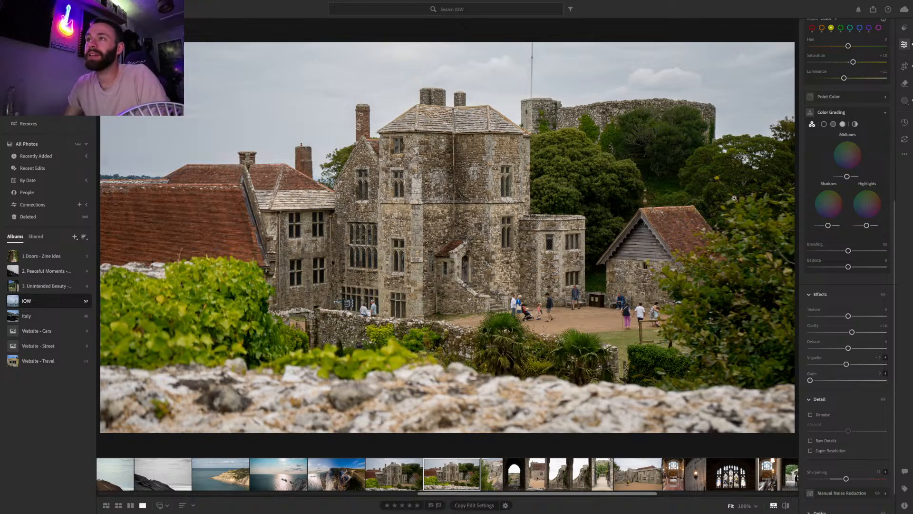
Reopen the castle photo's masks and compare the finished edit with the original
scroll(863, 174, "up", 6)
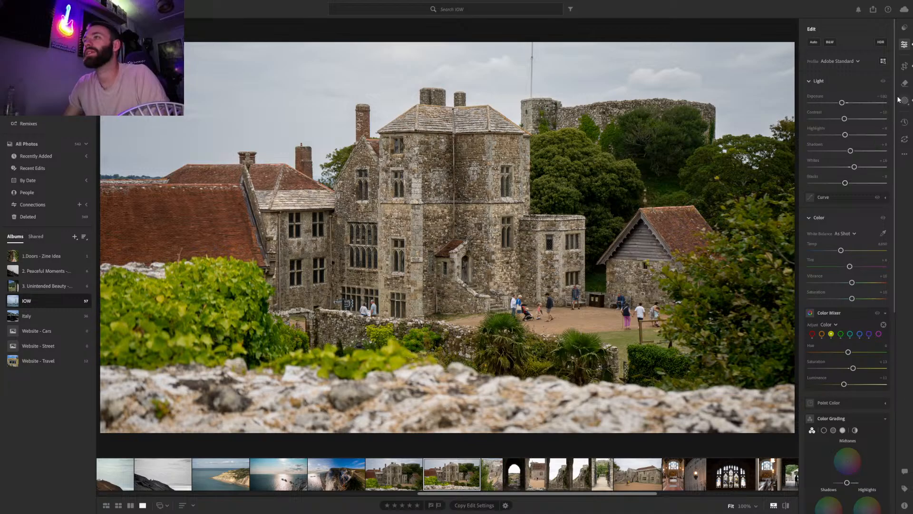
key("m")
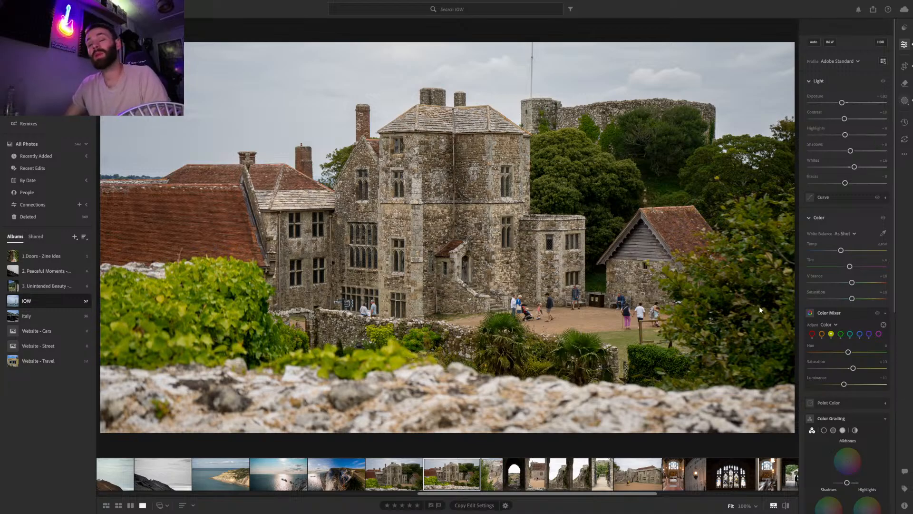
key("o")
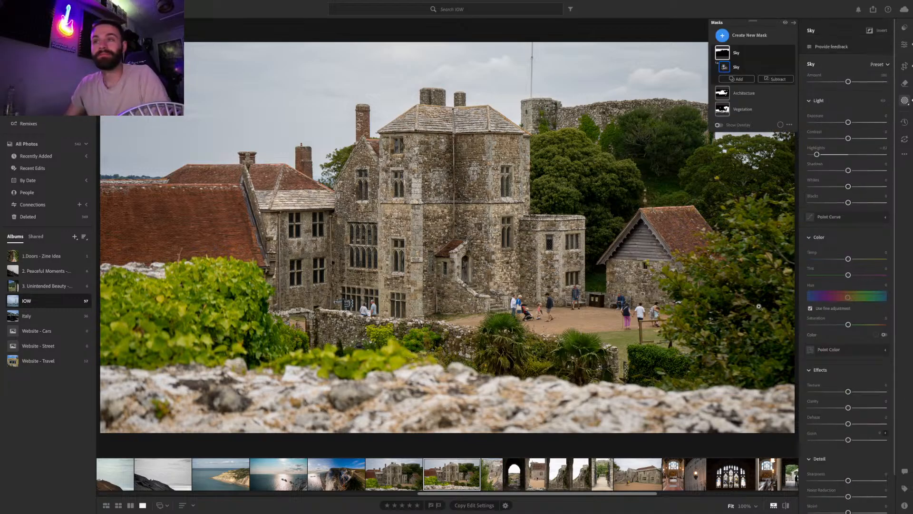
left_click(787, 506)
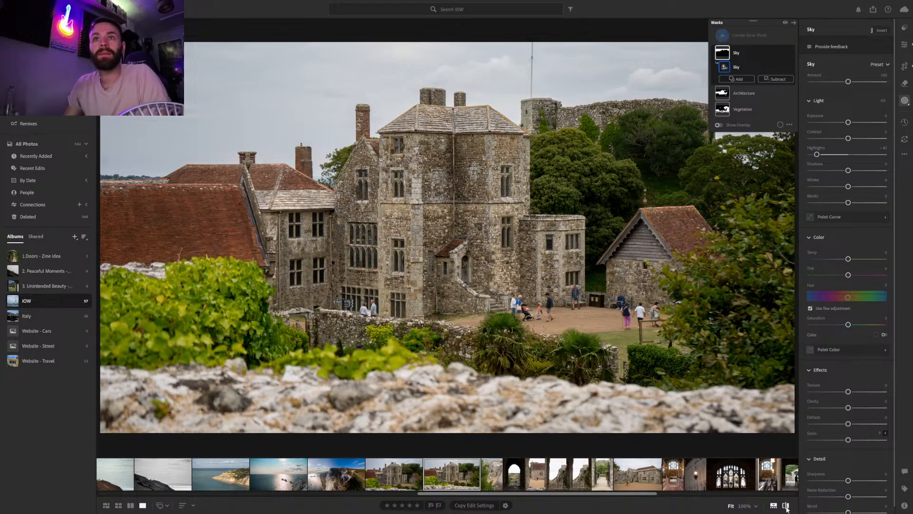
left_click(786, 506)
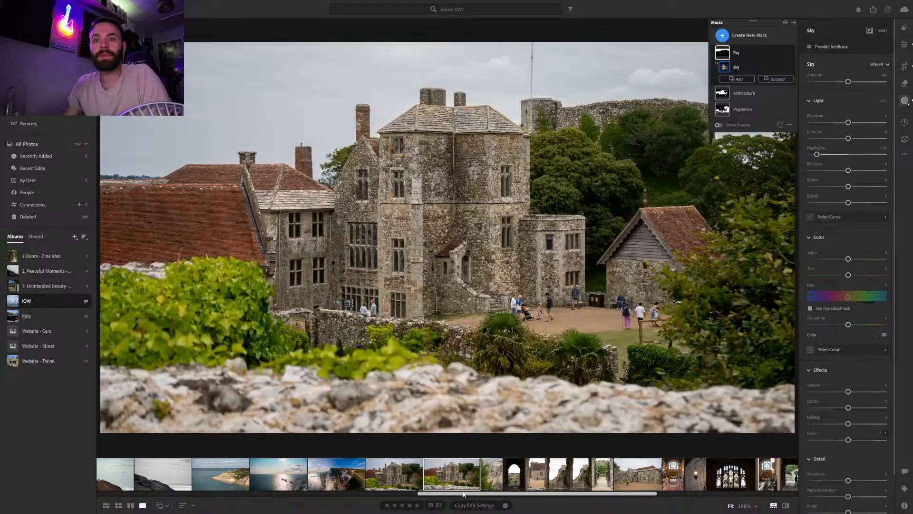
Open the portrait castle courtyard photo and inspect the couple on the bench at 100% zoom
scroll(464, 494, "down", 5)
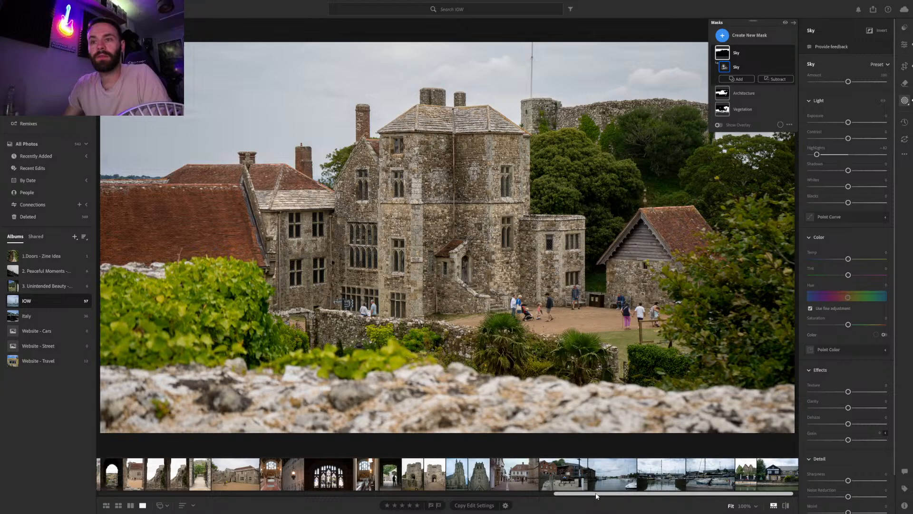
scroll(597, 495, "up", 5)
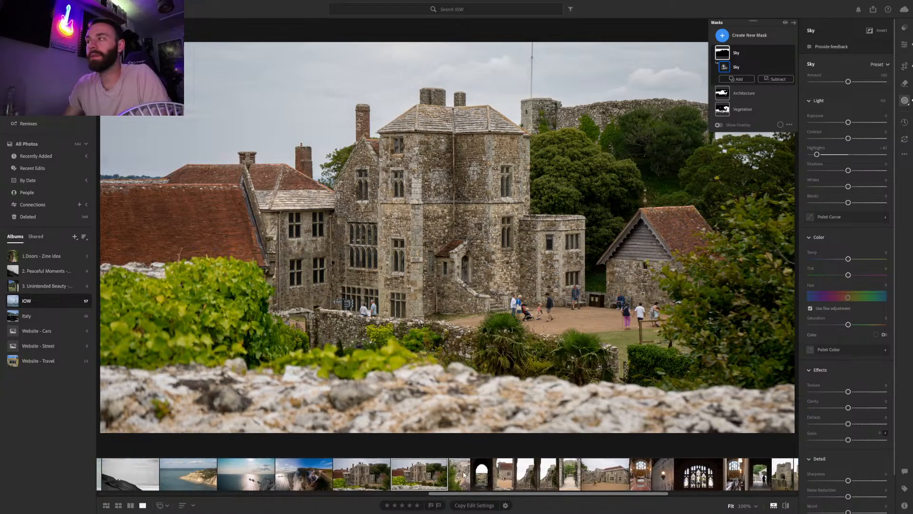
left_click(464, 474)
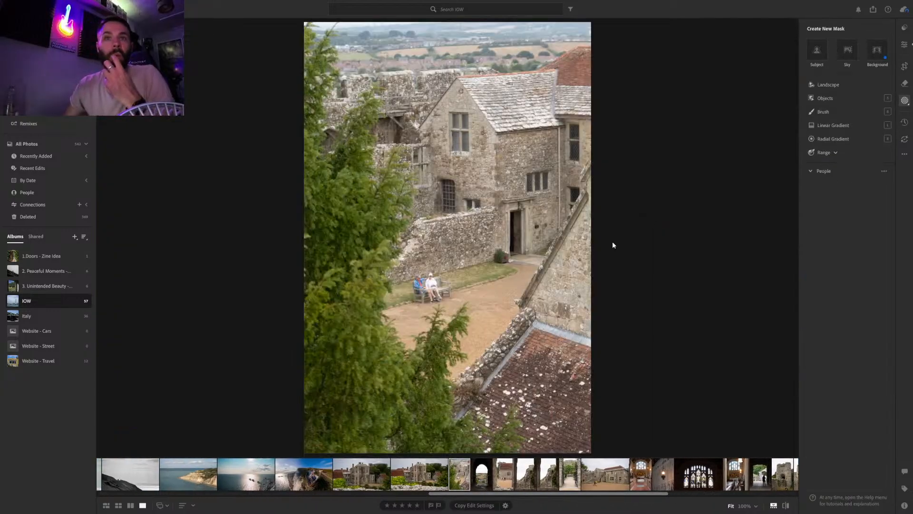
left_click(430, 284)
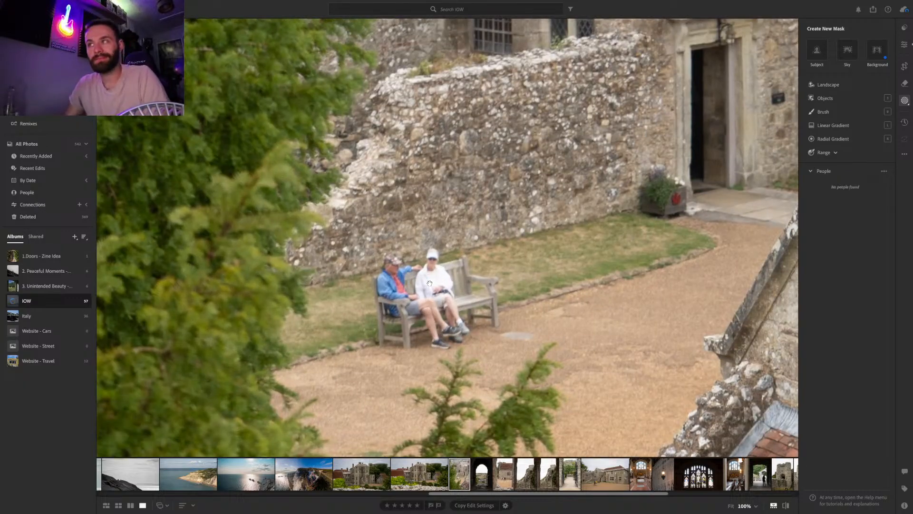
left_click(430, 284)
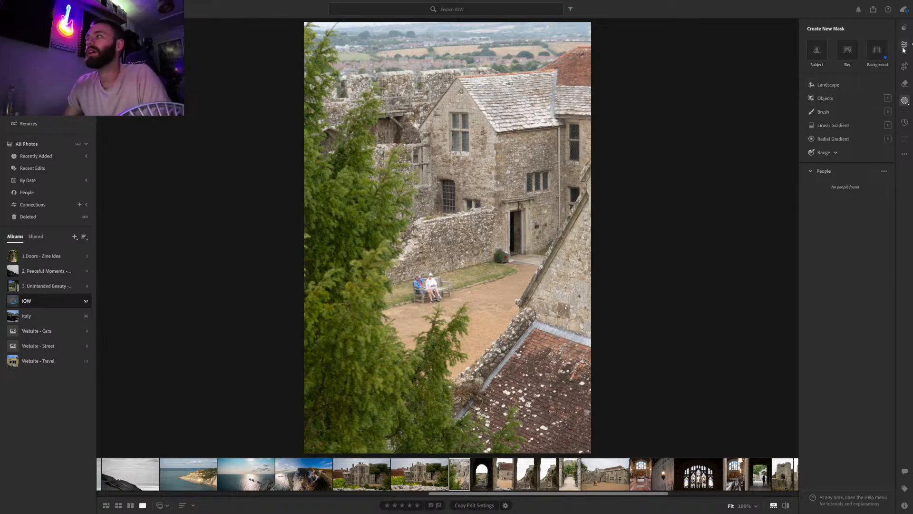
Create an object mask covering the couple and their bench, adding a second object selection for the person in blue
left_click(825, 98)
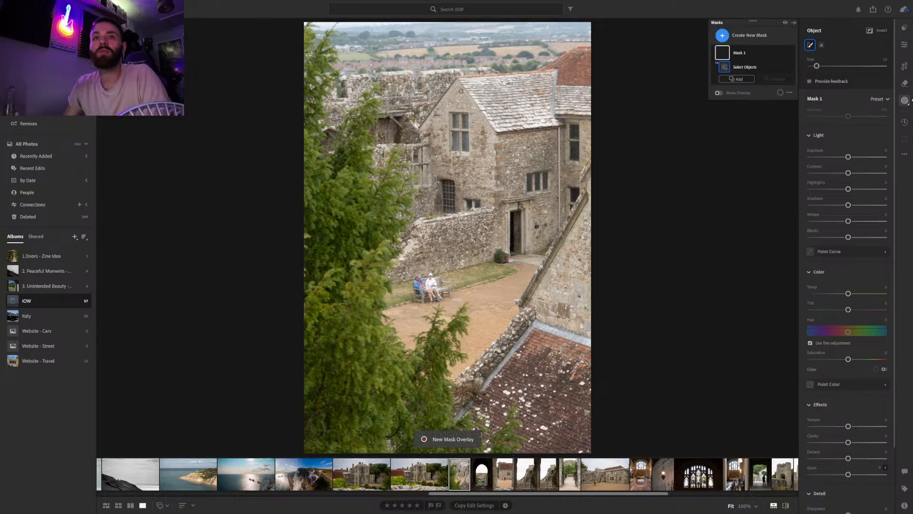
mouse_move(435, 299)
left_mouse_down()
mouse_move(430, 277)
mouse_move(420, 283)
mouse_move(420, 300)
mouse_move(446, 290)
left_mouse_up()
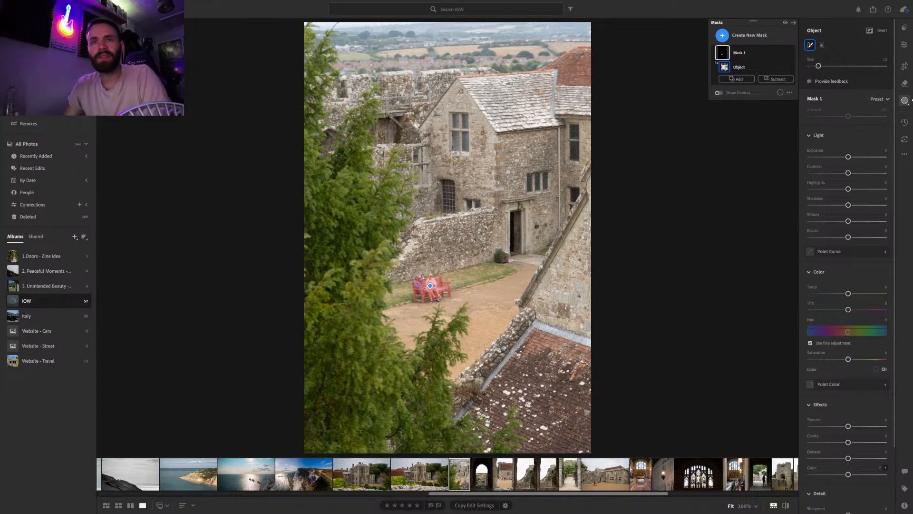
scroll(420, 281, "down", 3)
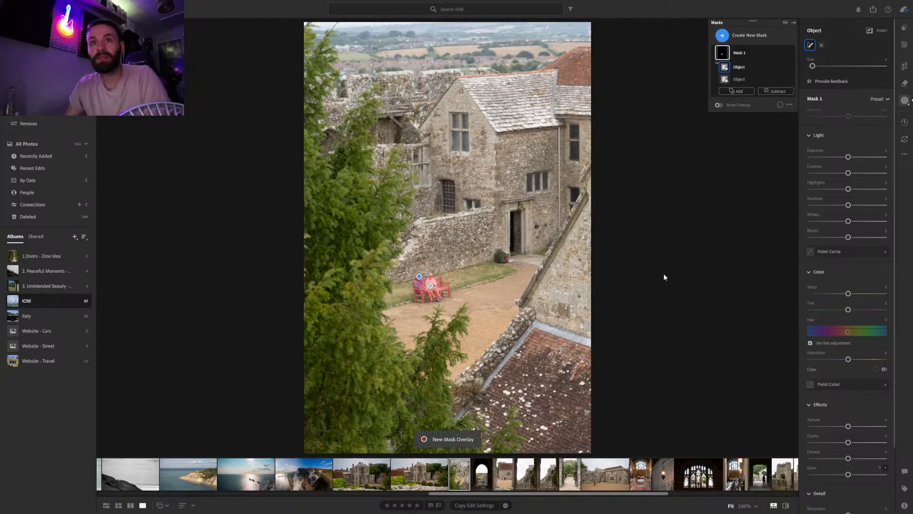
Create three separate landscape masks for the sky, architecture and vegetation in the courtyard photo
right_click(749, 53)
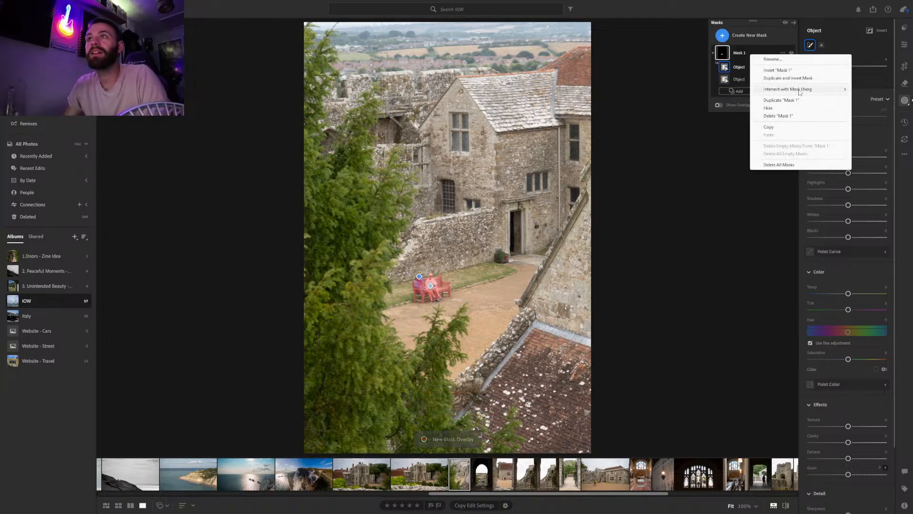
left_click(875, 71)
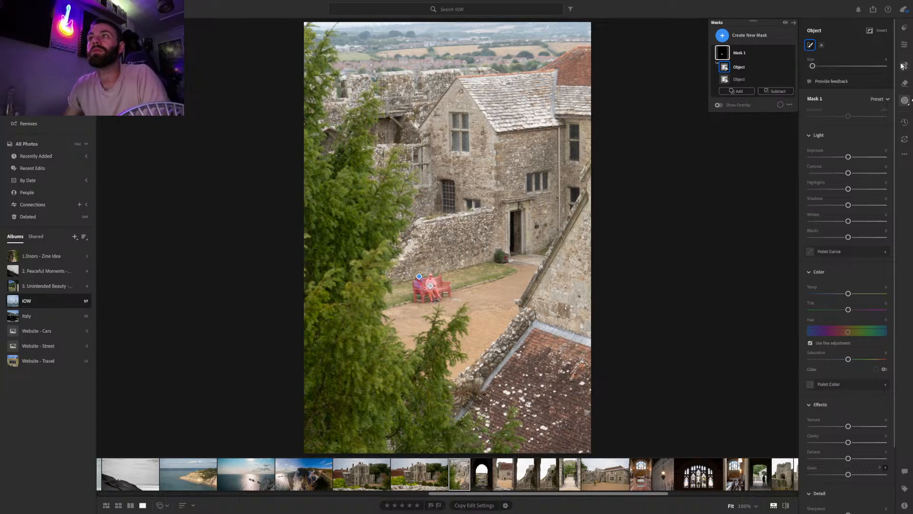
left_click(742, 36)
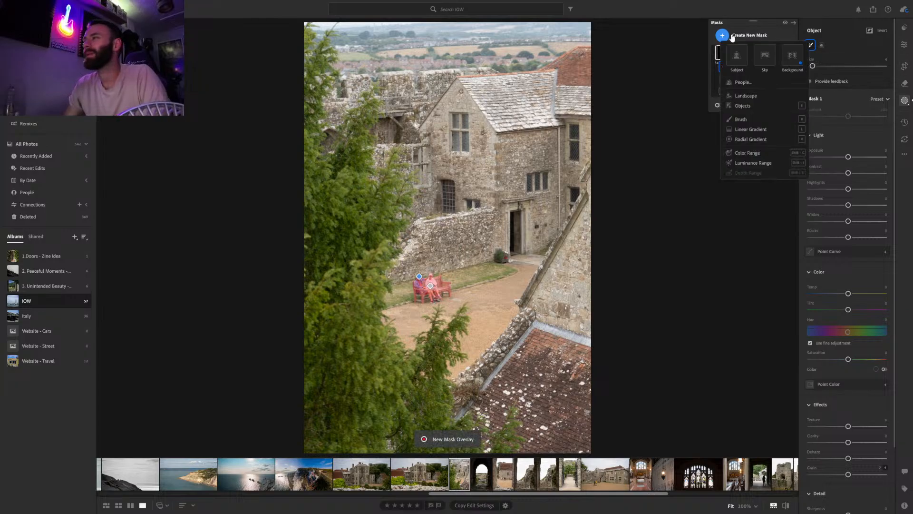
left_click(744, 95)
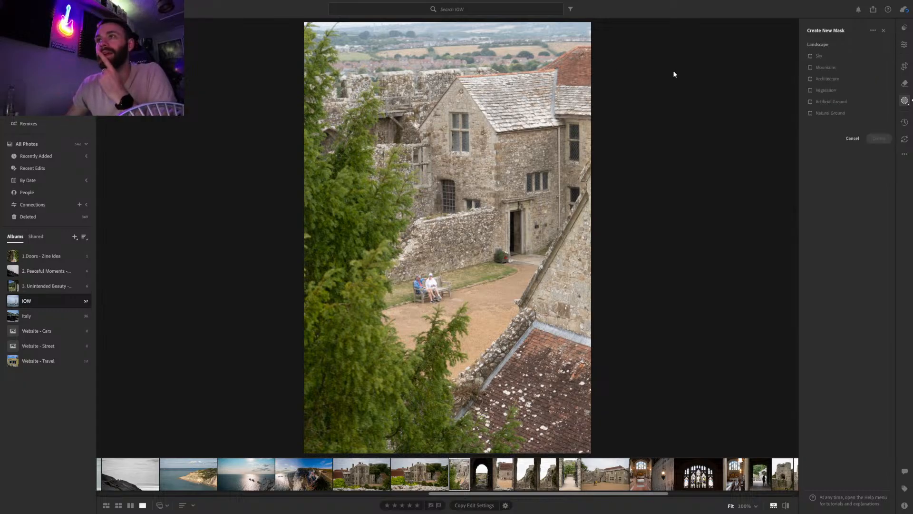
left_click(816, 57)
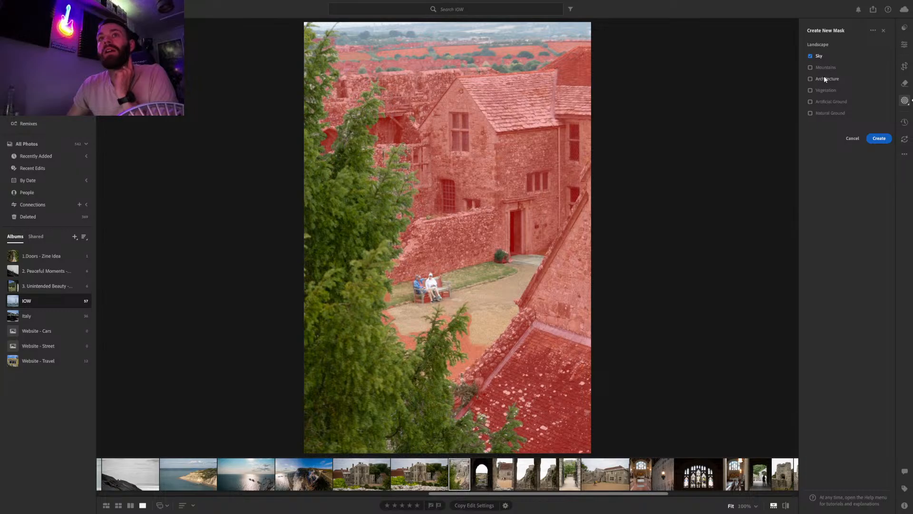
left_click(825, 79)
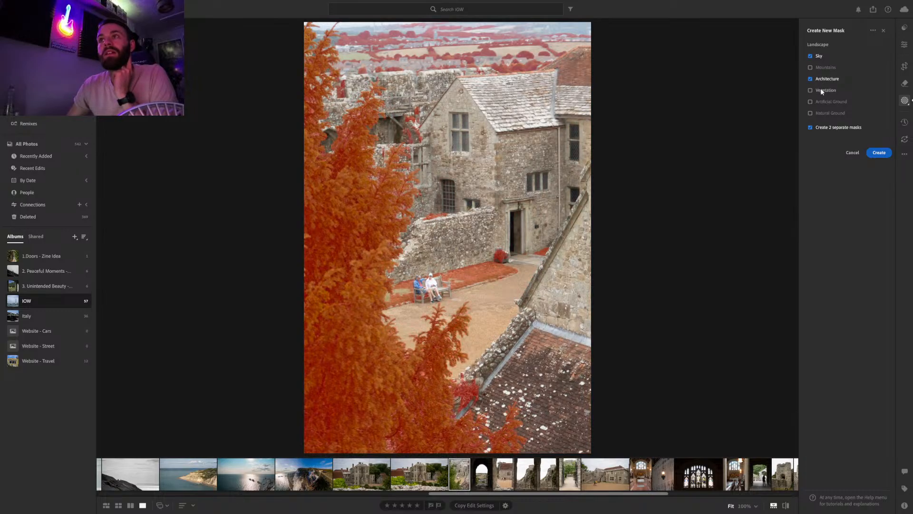
left_click(822, 91)
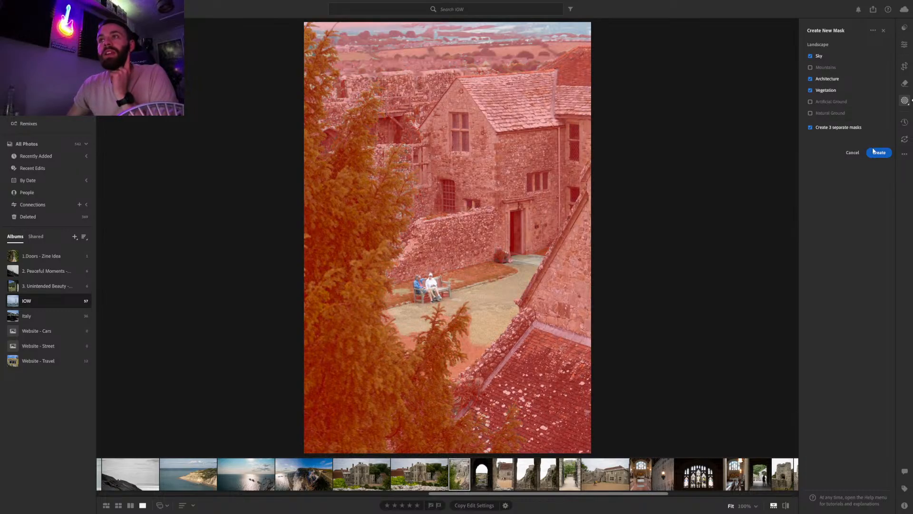
left_click(878, 153)
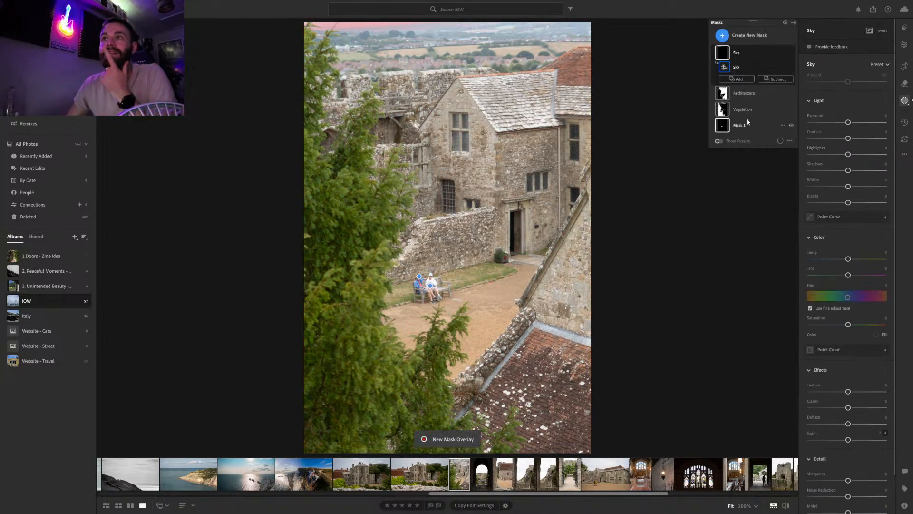
Lower the Sky mask's highlights to -100, leaving its exposure at the default
left_click(743, 52)
mouse_move(850, 123)
left_mouse_down()
mouse_move(789, 129)
mouse_move(835, 127)
left_mouse_up()
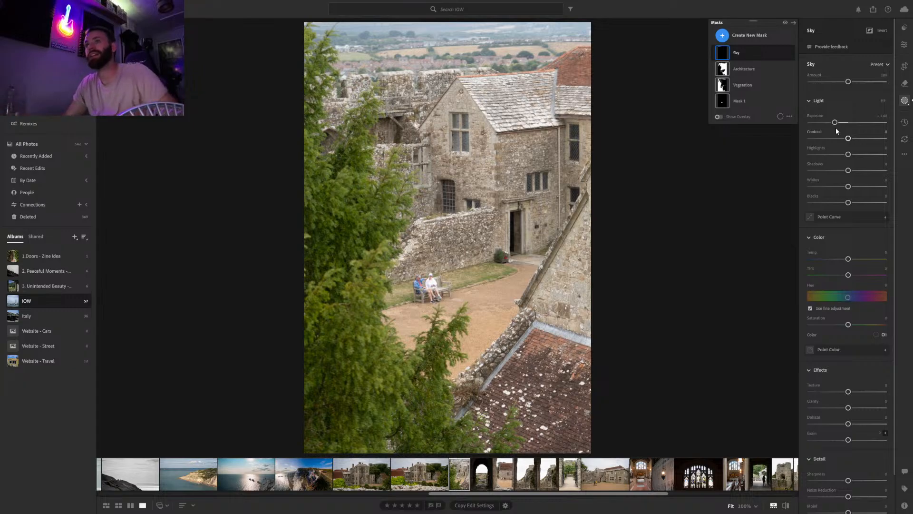
double_click(835, 123)
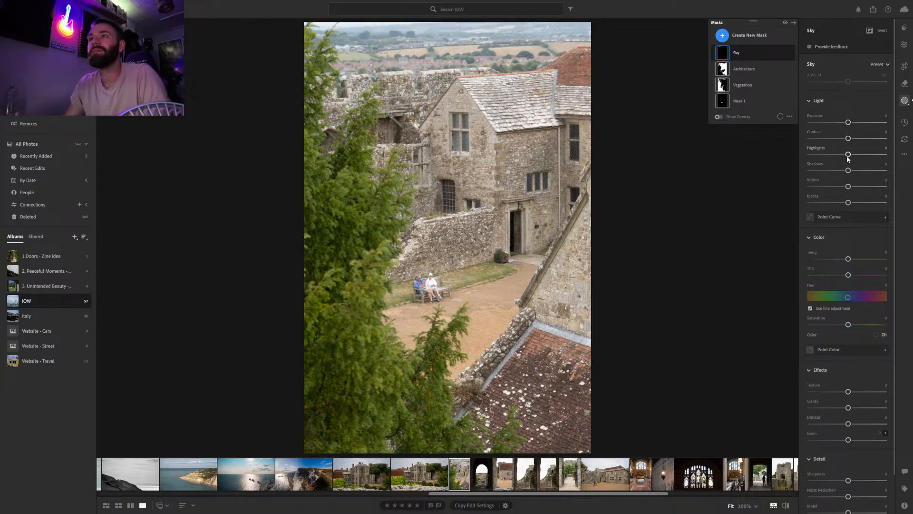
left_click_drag(838, 156, 779, 153)
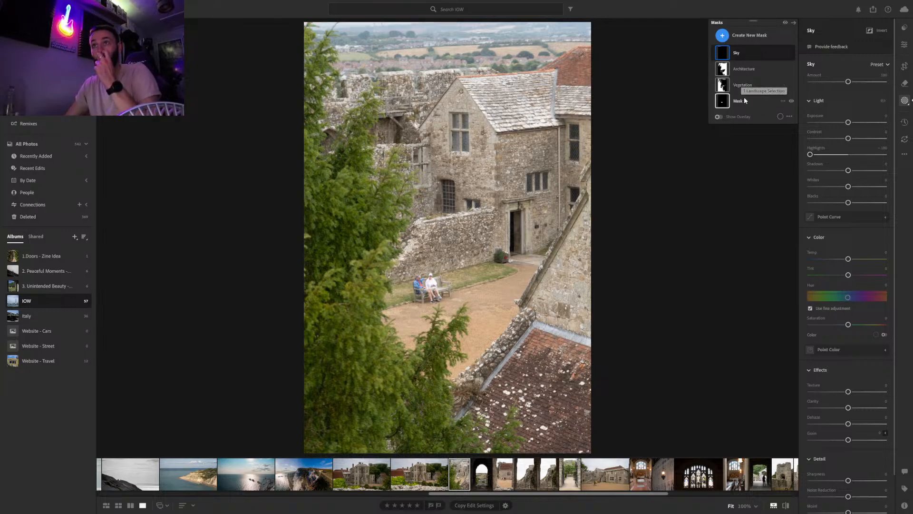
On the Architecture mask, lower highlights to about -42 and blacks to about -7
left_click(748, 70)
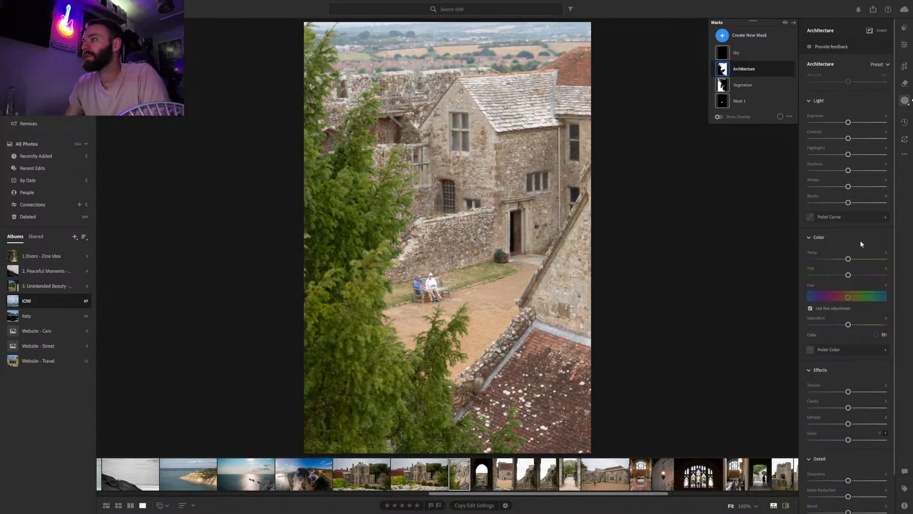
mouse_move(848, 154)
left_mouse_down()
mouse_move(805, 155)
mouse_move(831, 155)
left_mouse_up()
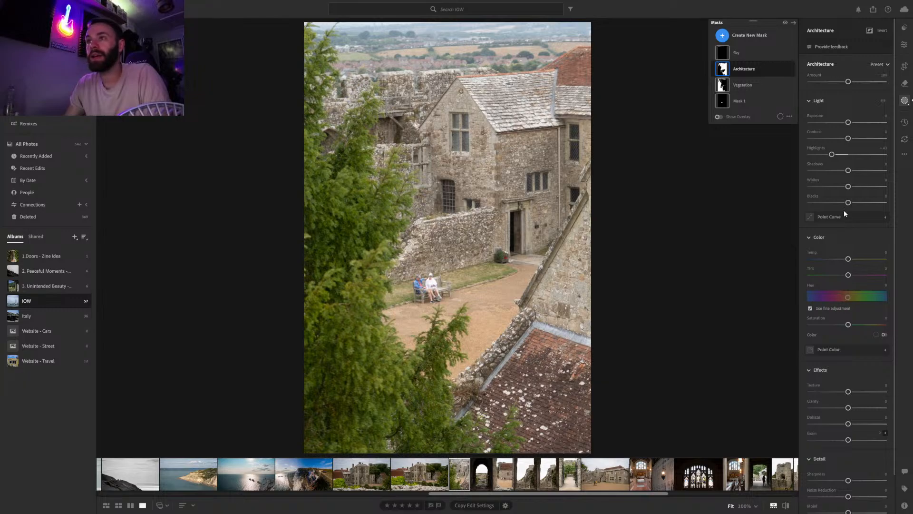
left_click_drag(849, 203, 846, 204)
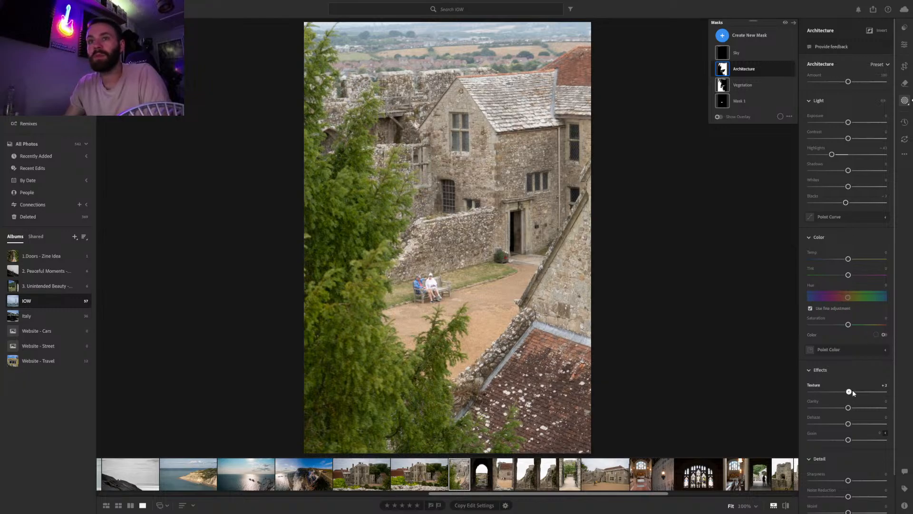
Strengthen the Architecture mask's detail with texture about +15, clarity about +8 and dehaze about +2
left_click_drag(848, 408, 850, 408)
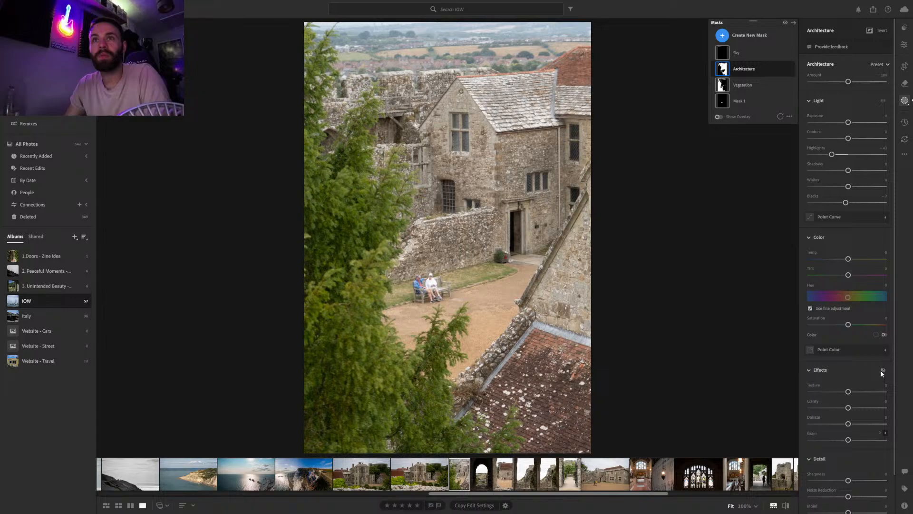
left_click_drag(850, 407, 850, 408)
left_click_drag(852, 425, 851, 424)
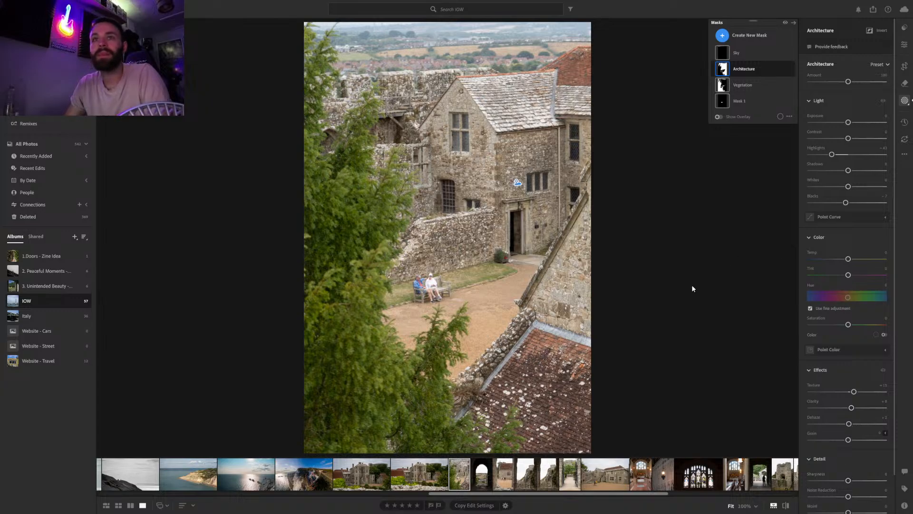
Lower the Vegetation mask's highlights to -100
left_click(742, 85)
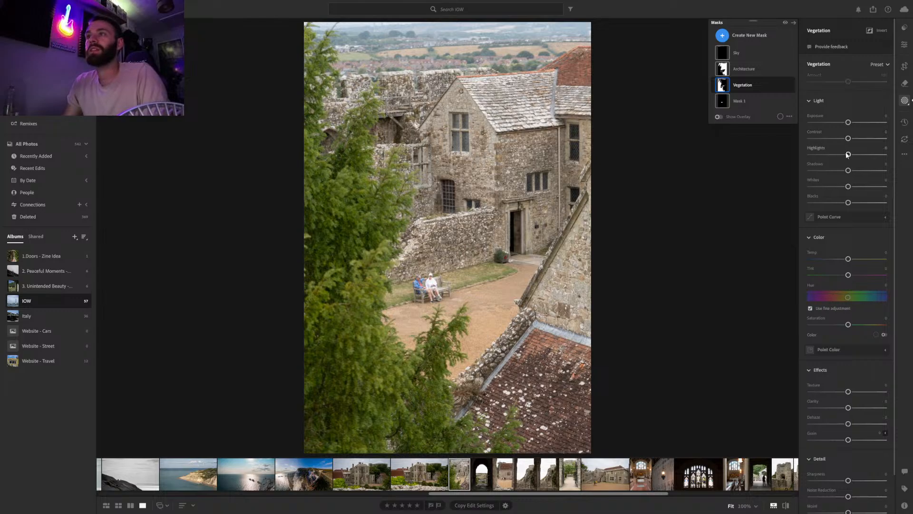
left_click_drag(831, 155, 803, 155)
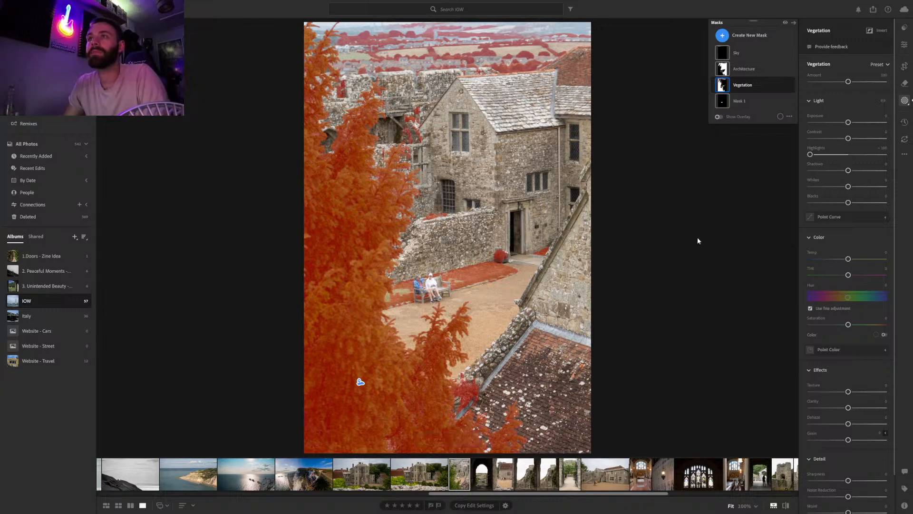
Sharpen the couple on the bench in Mask 1 with texture +21, dehaze about +28 and sharpness about +27, checking at 100% zoom
left_click(740, 100)
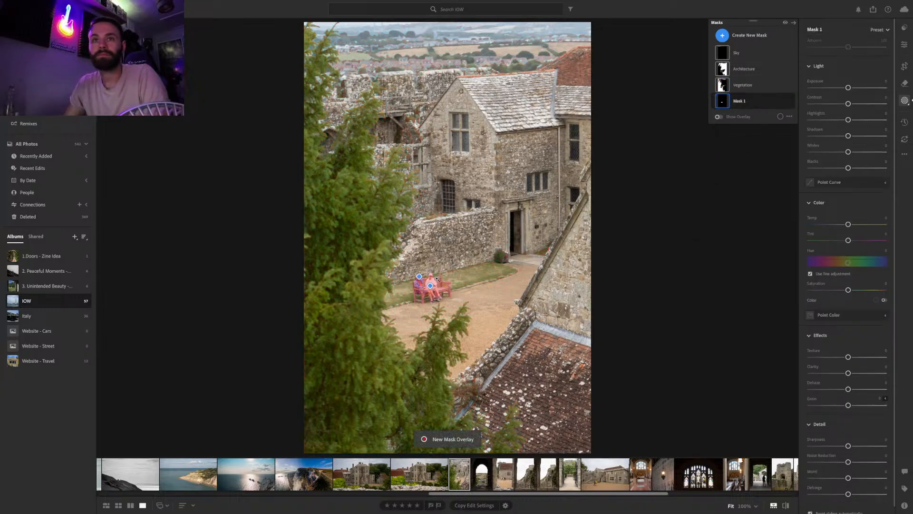
left_click(454, 277)
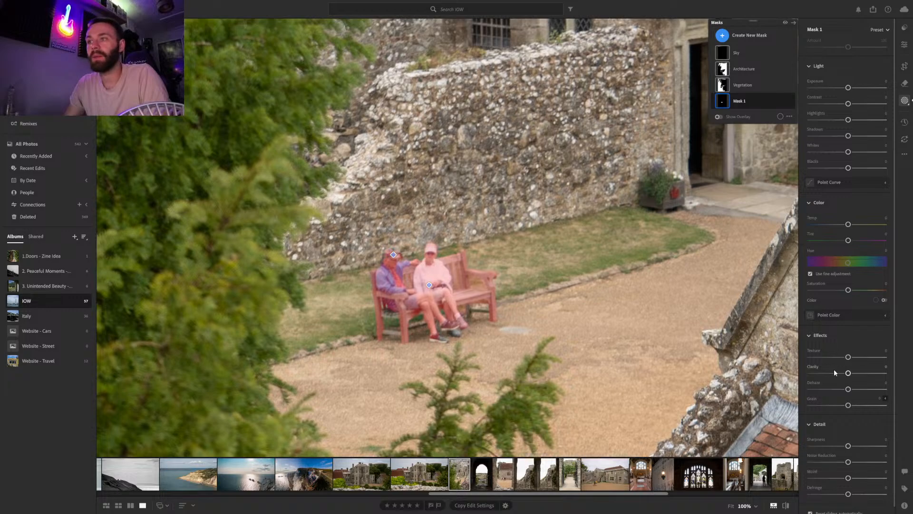
left_click_drag(849, 446, 886, 446)
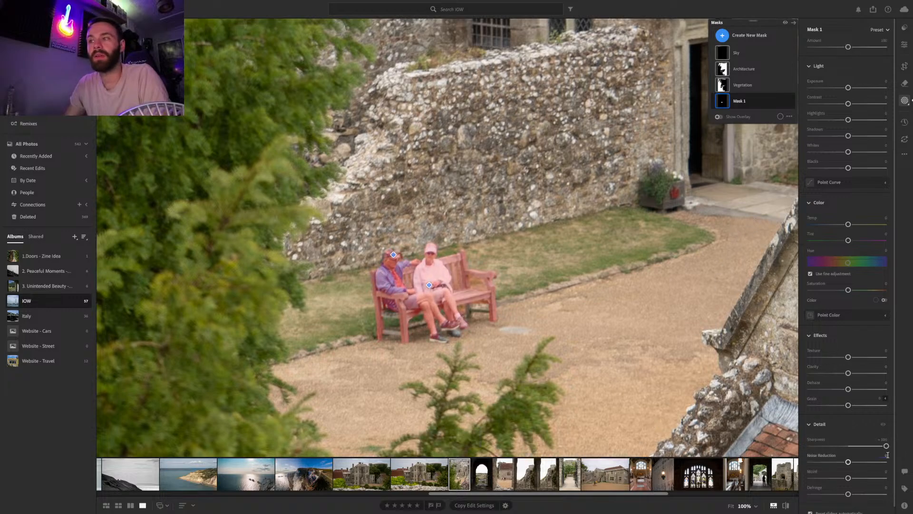
left_click_drag(886, 446, 859, 446)
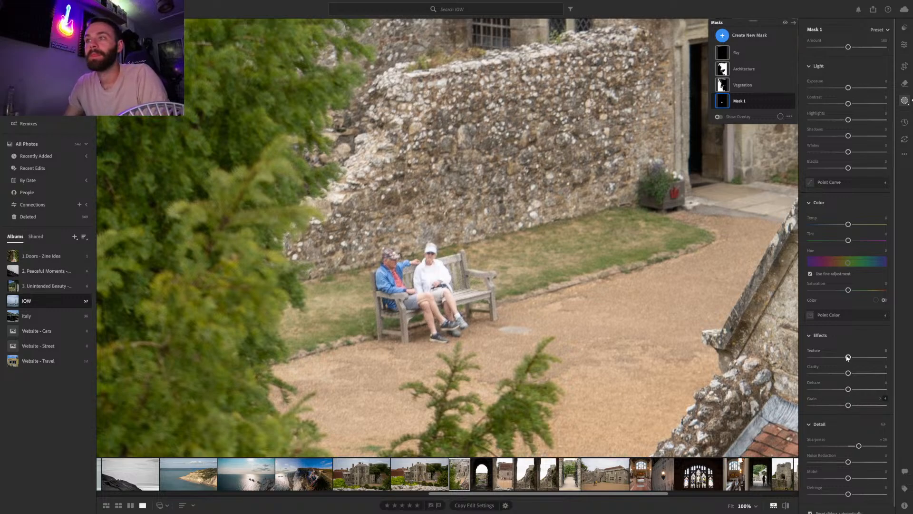
left_click_drag(848, 358, 857, 357)
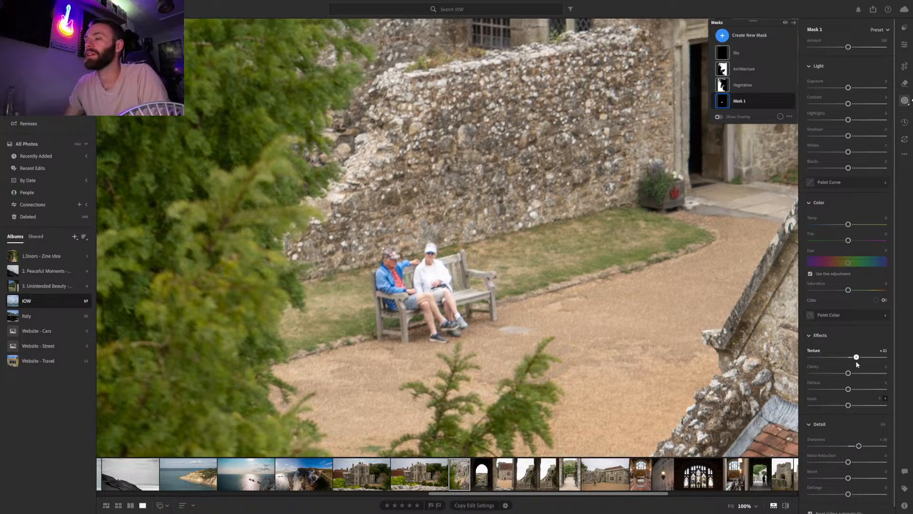
left_click_drag(859, 446, 861, 446)
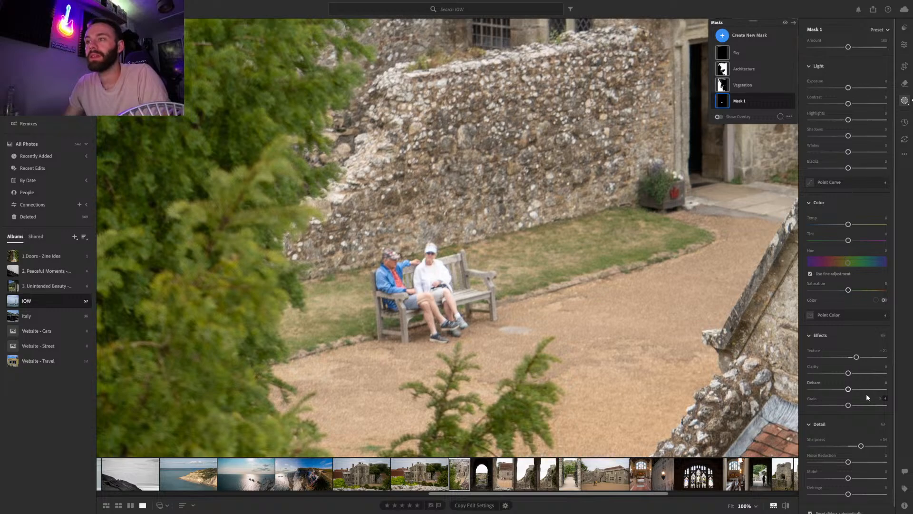
left_click_drag(850, 393, 861, 392)
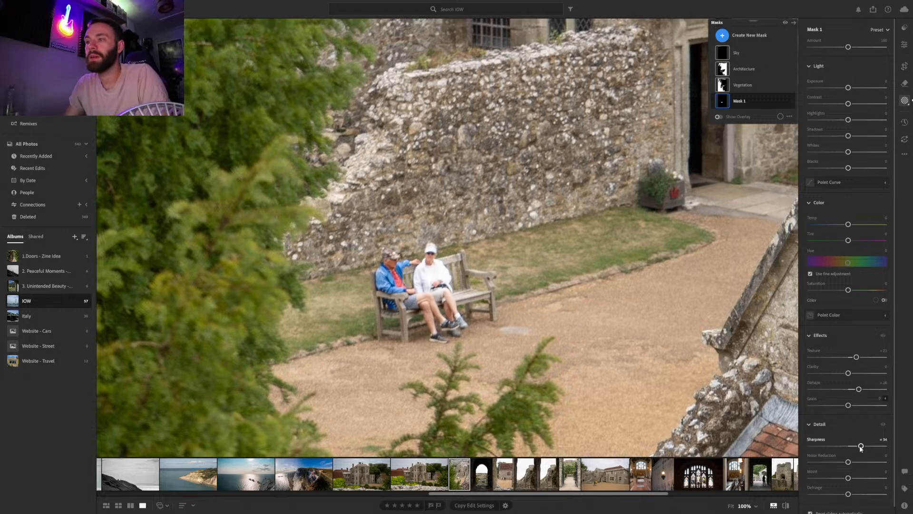
left_click_drag(860, 447, 858, 447)
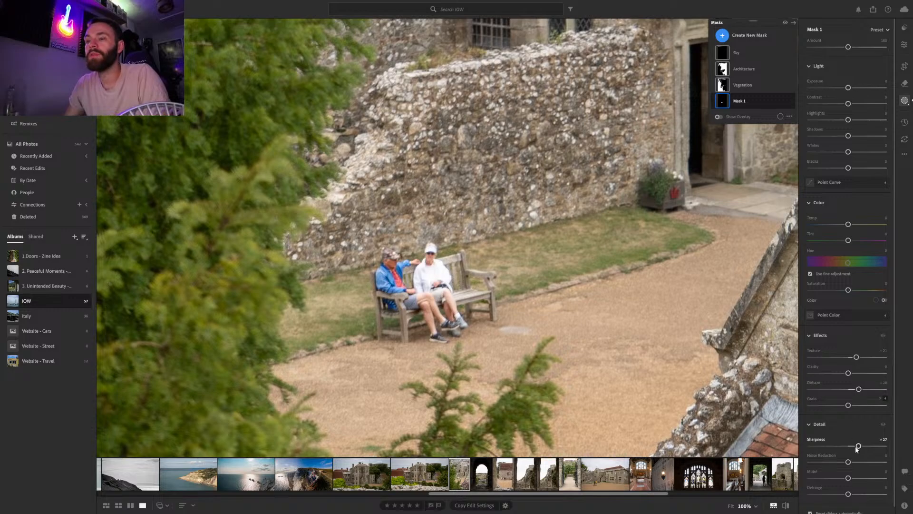
left_click(640, 322)
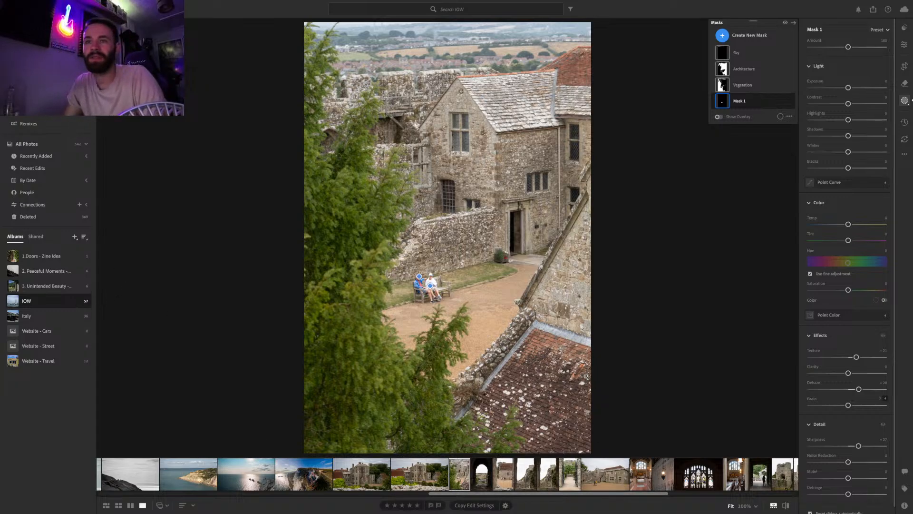
right_click(588, 476)
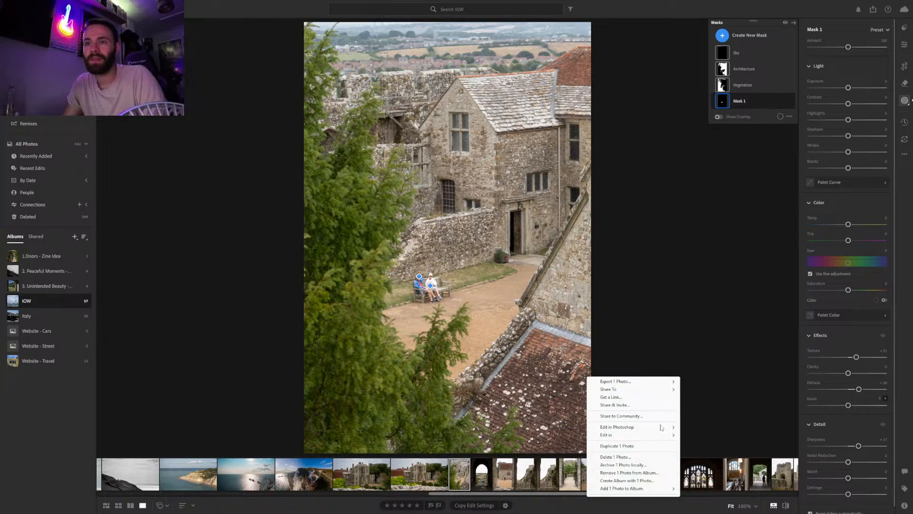
left_click(716, 335)
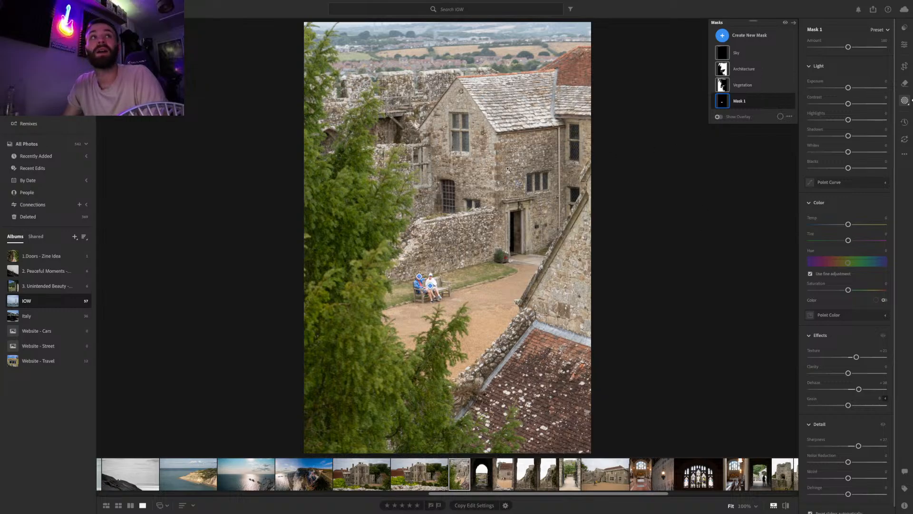
right_click(379, 209)
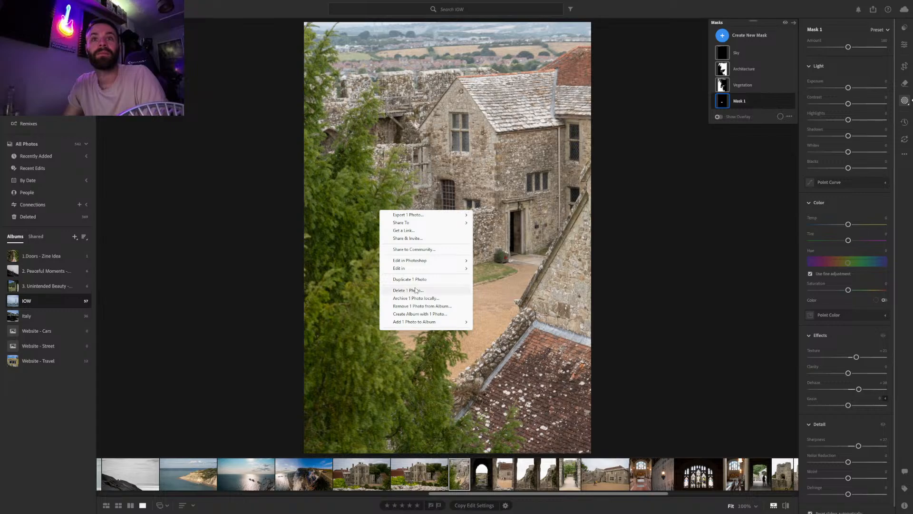
left_click(618, 307)
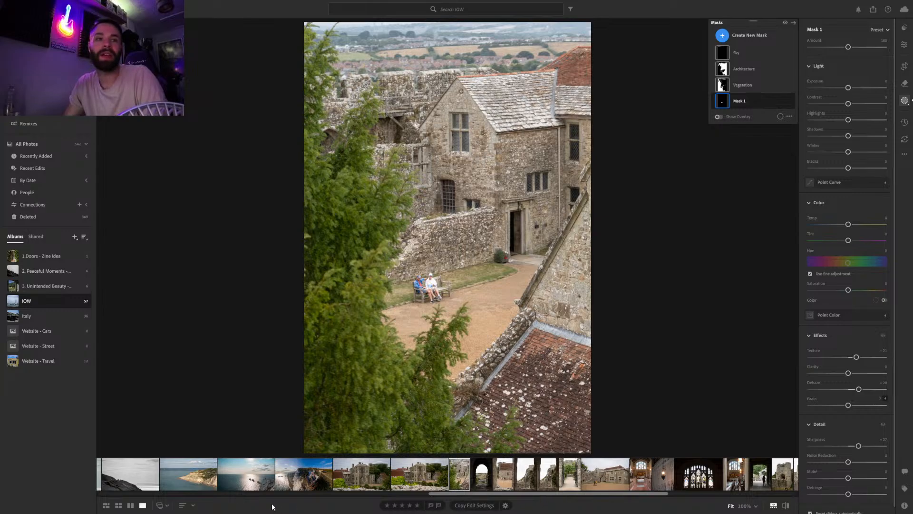
left_click(194, 507)
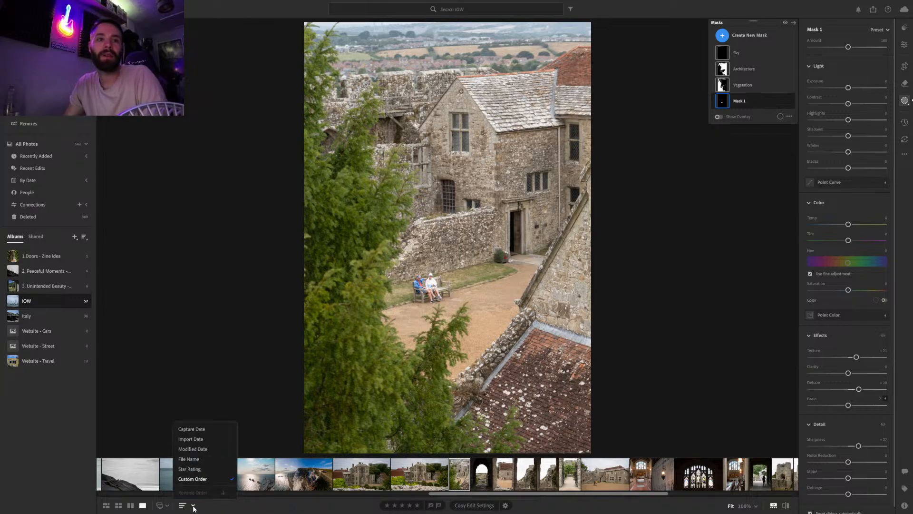
left_click(184, 507)
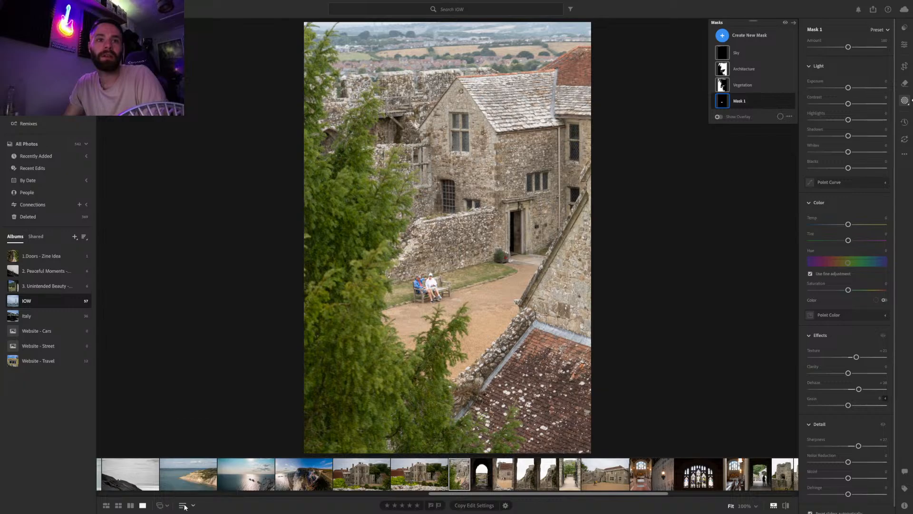
left_click(184, 507)
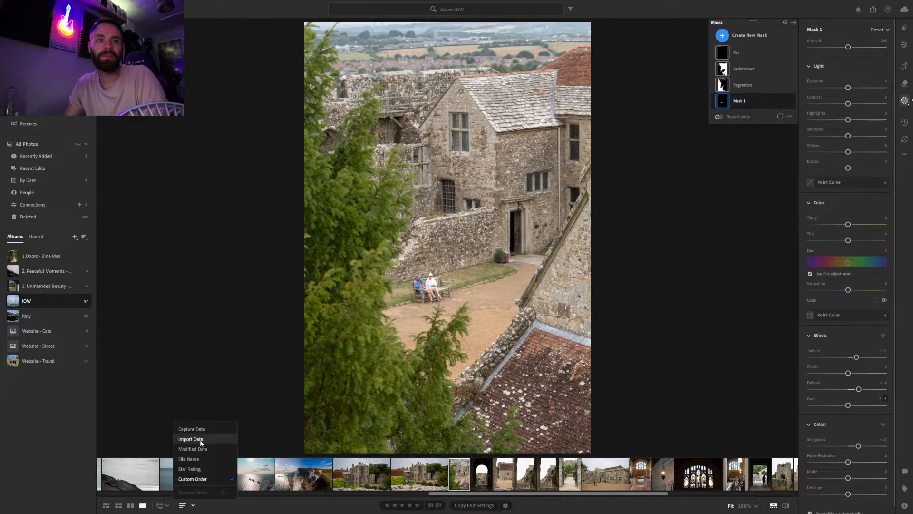
left_click(166, 507)
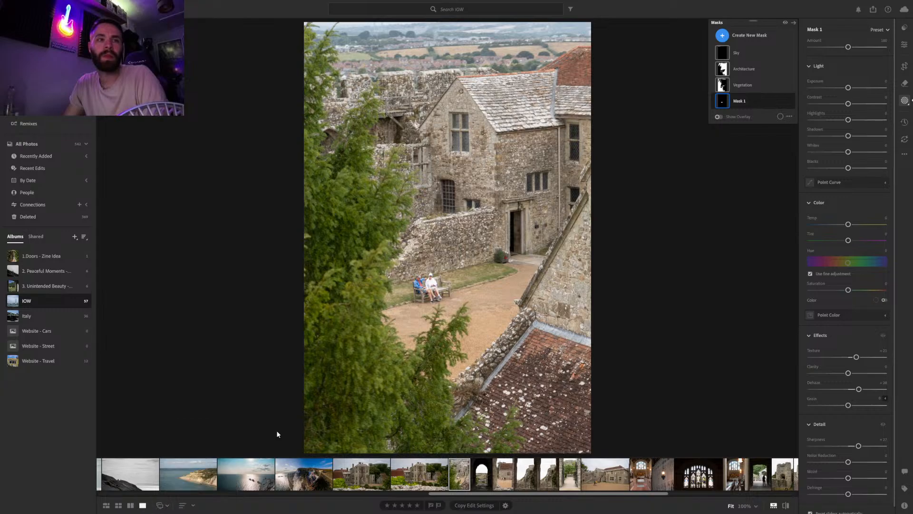
Lower the blacks of the couple's Mask 1 to about -18 and compare the courtyard photo with its original
left_click(324, 395)
left_click(323, 396)
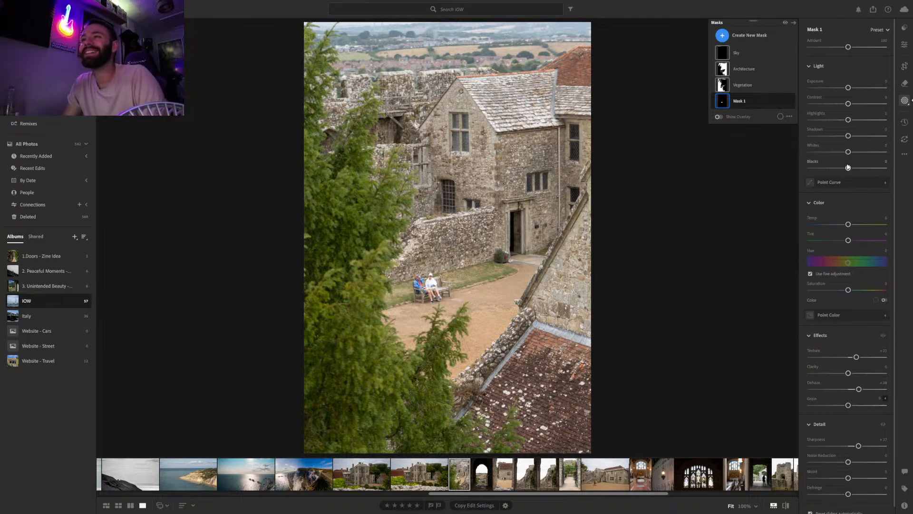
left_click_drag(848, 168, 841, 170)
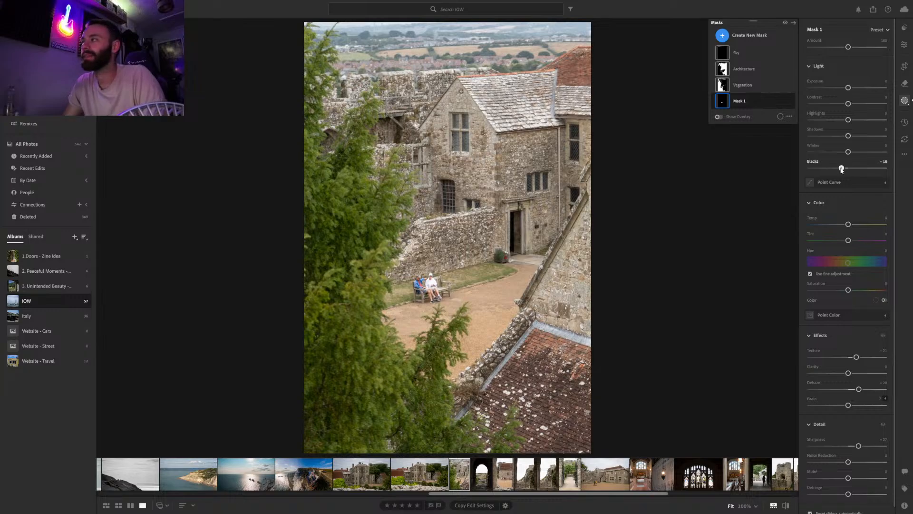
left_click(784, 507)
left_click(784, 507)
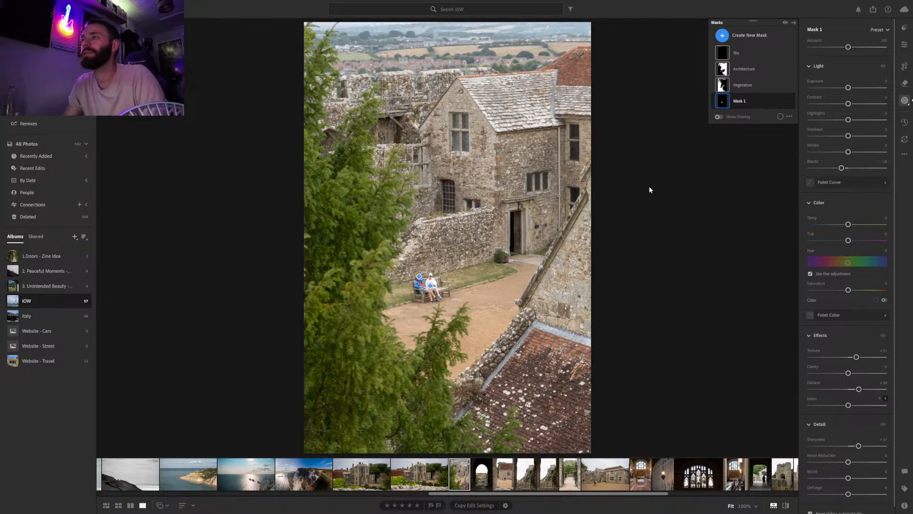
Crop the courtyard photo to a 4 x 5 aspect ratio, shifting the frame slightly toward the top of the image
left_click(903, 66)
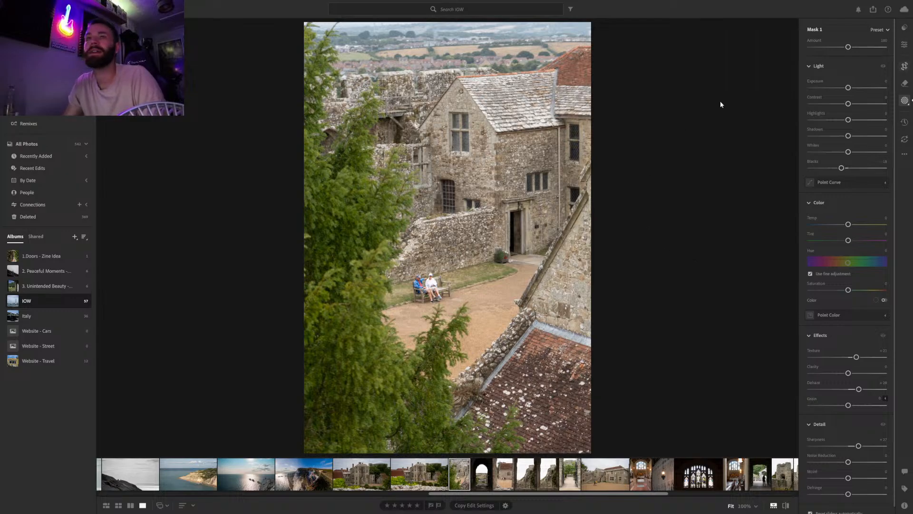
left_click(849, 42)
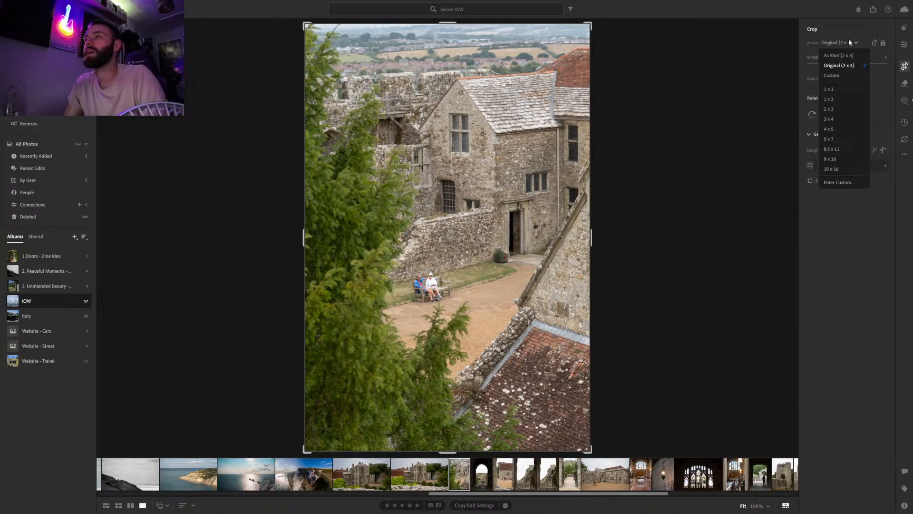
left_click(829, 128)
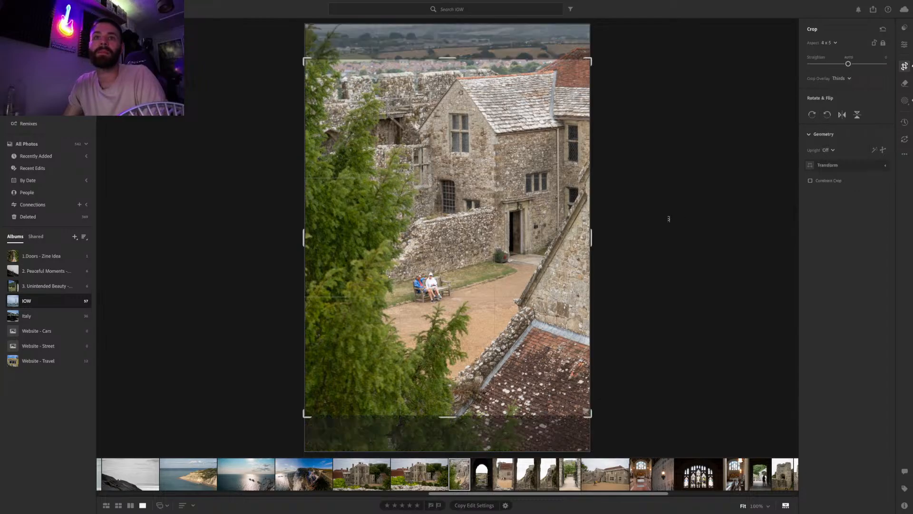
left_click_drag(528, 238, 527, 246)
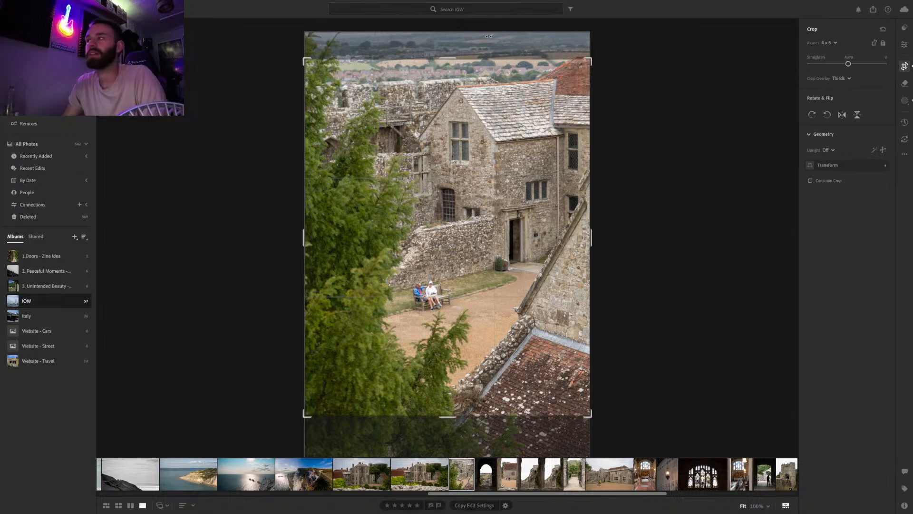
key("Return")
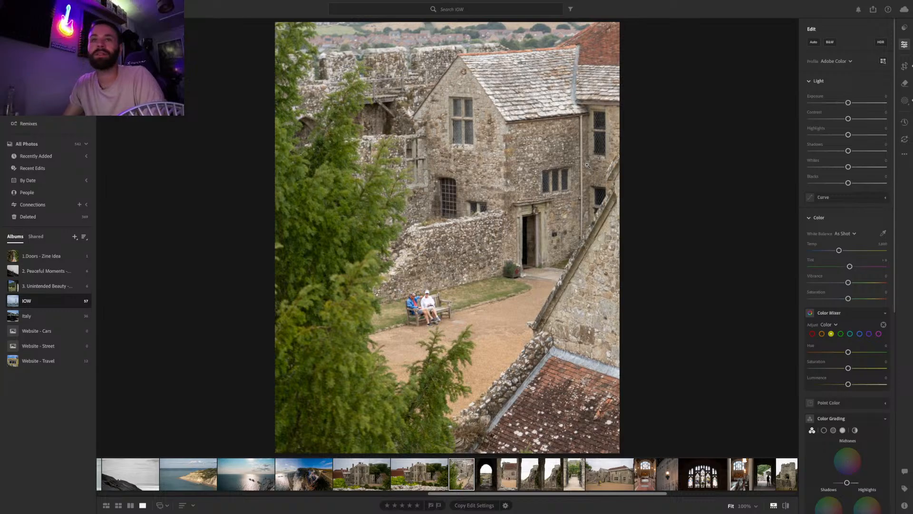
Review the courtyard photo's crop framing and inspect the couple on the bench at 100% zoom
left_click(905, 69)
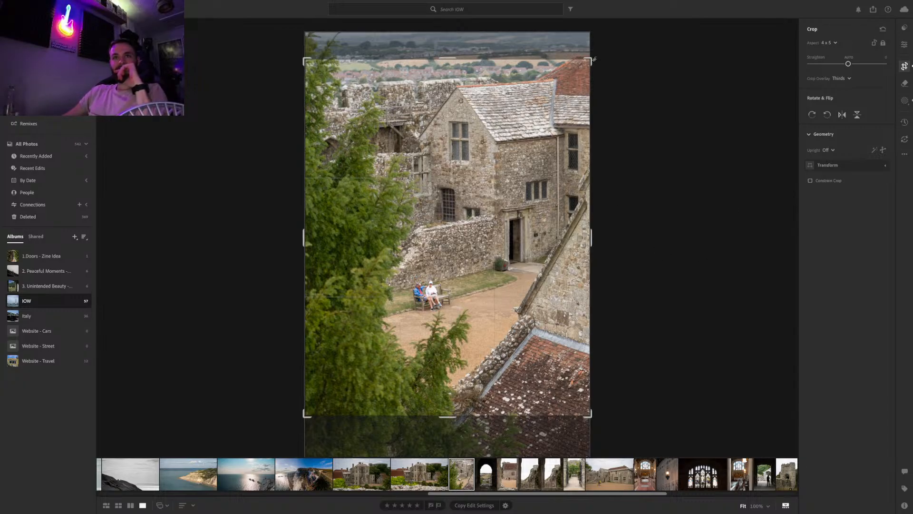
left_click_drag(588, 60, 588, 61)
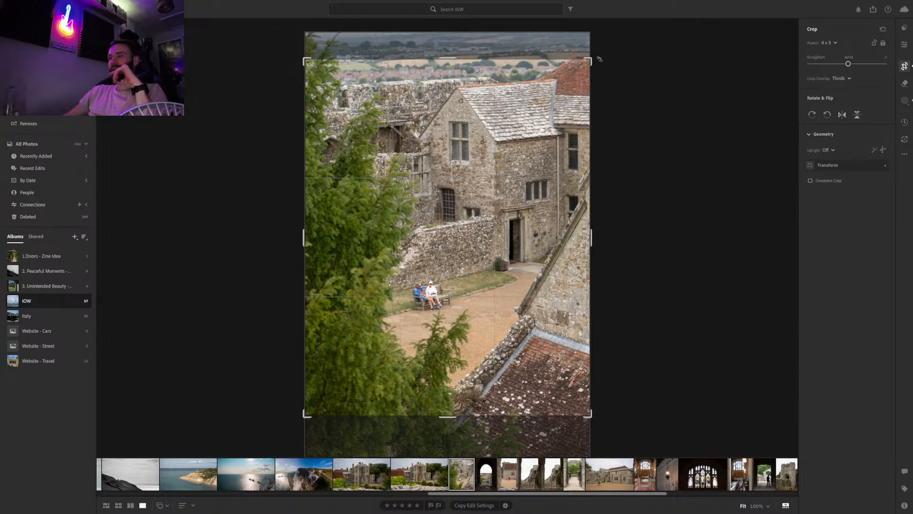
key("Return")
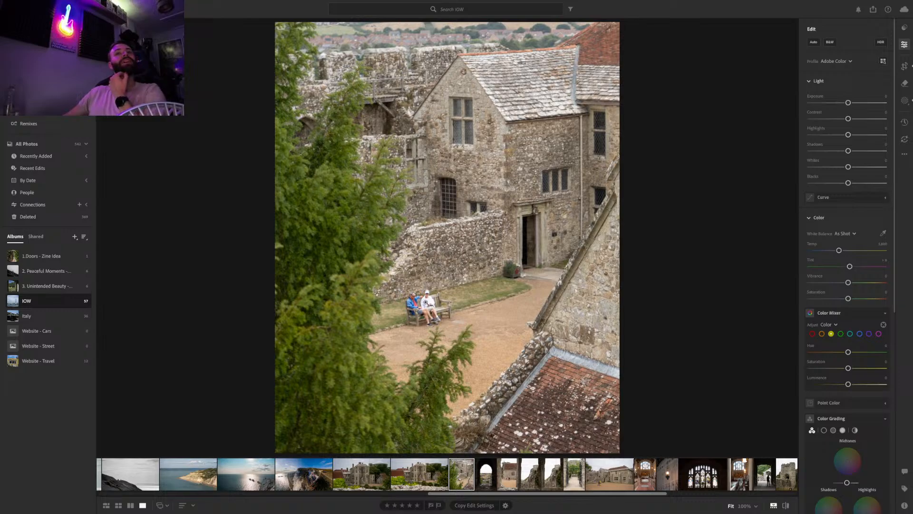
left_click(426, 303)
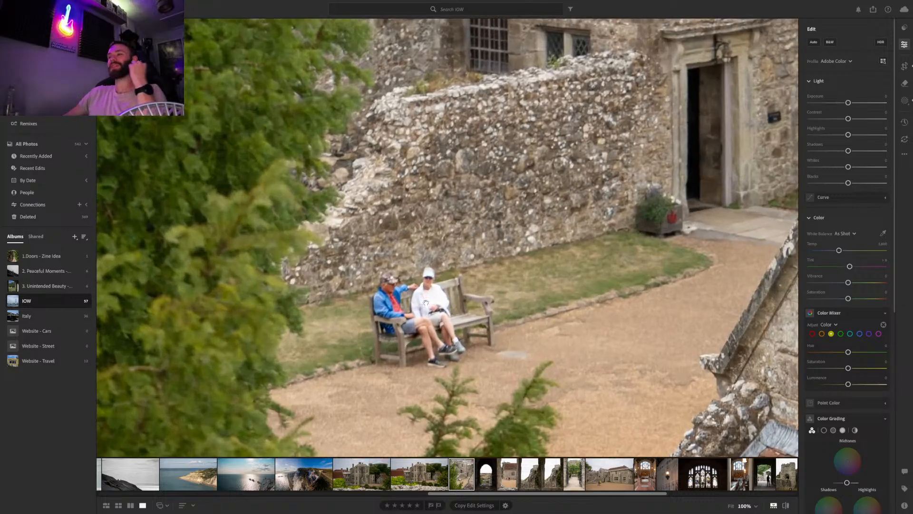
left_click(434, 317)
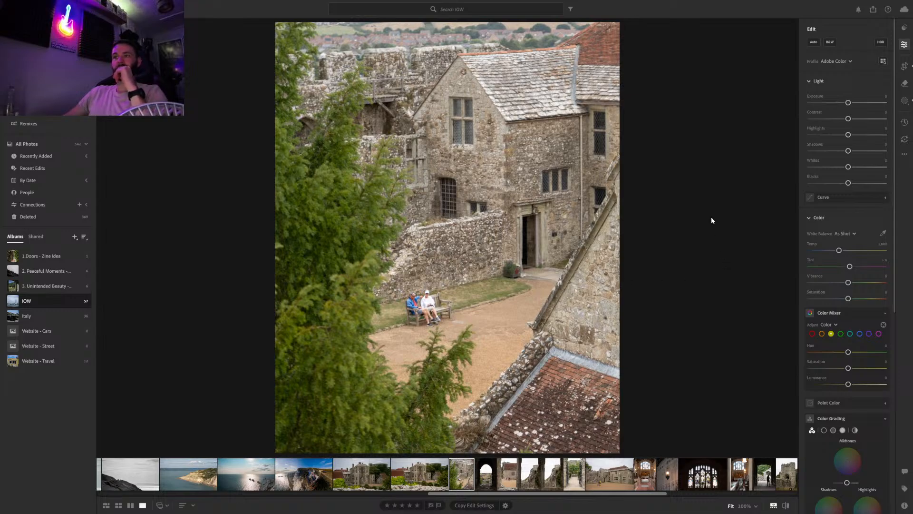
Remove the courtyard photo from the IOW album and delete it from the All Photos library
key("Delete")
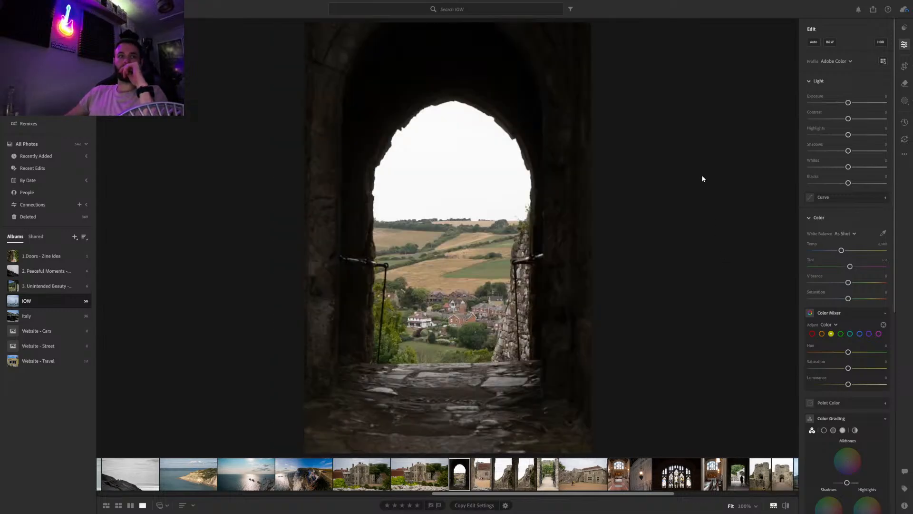
left_click(34, 145)
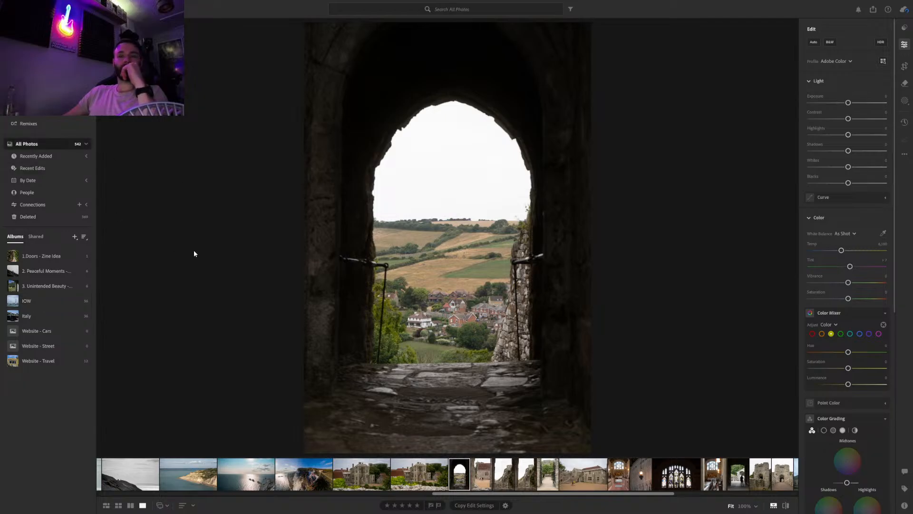
left_click(106, 505)
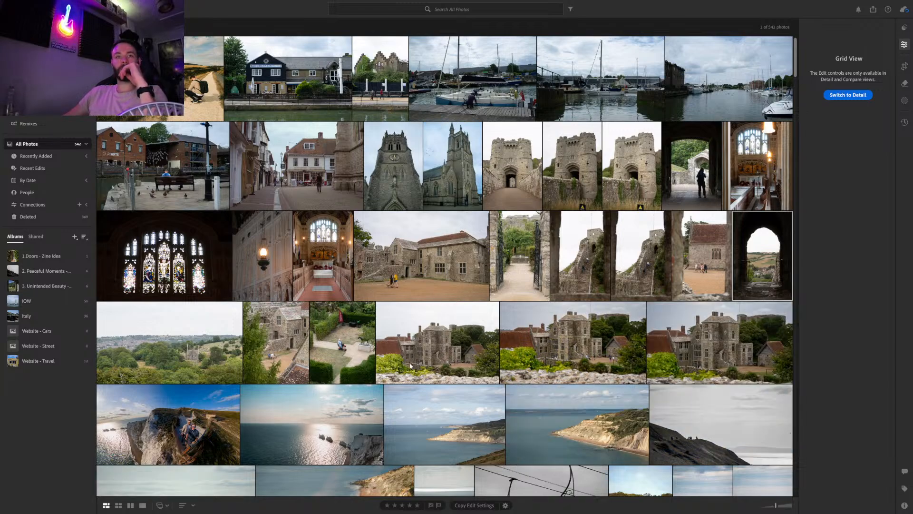
left_click(281, 352)
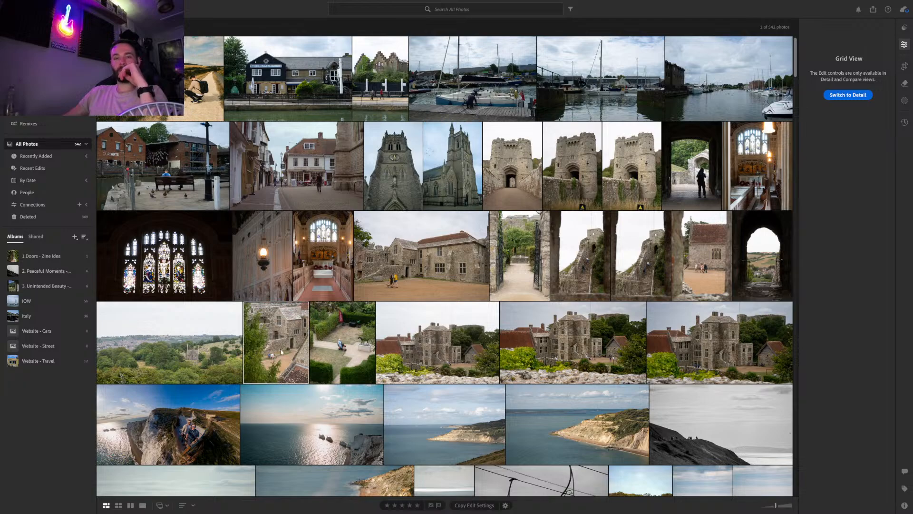
key("Delete")
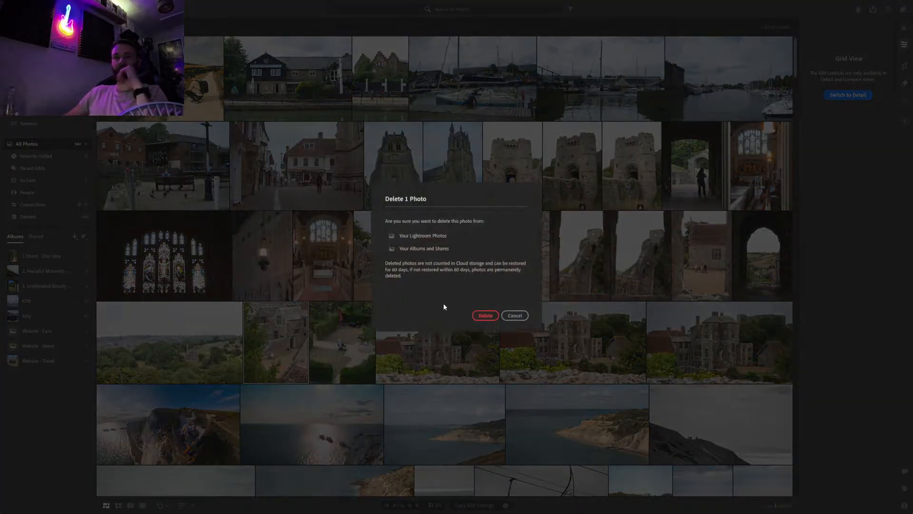
left_click(483, 314)
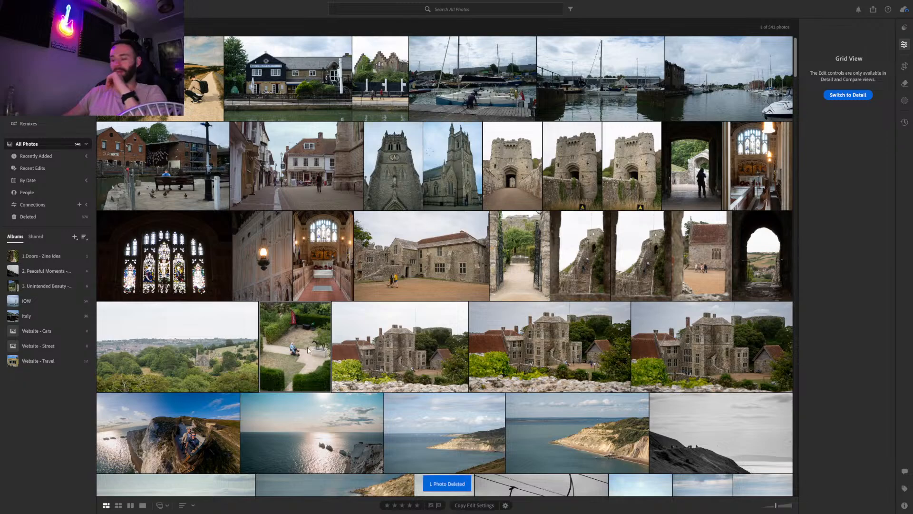
Delete the hedged garden photo, the paler manor house duplicate and the treetop countryside view from All Photos
key("Delete")
key("Return")
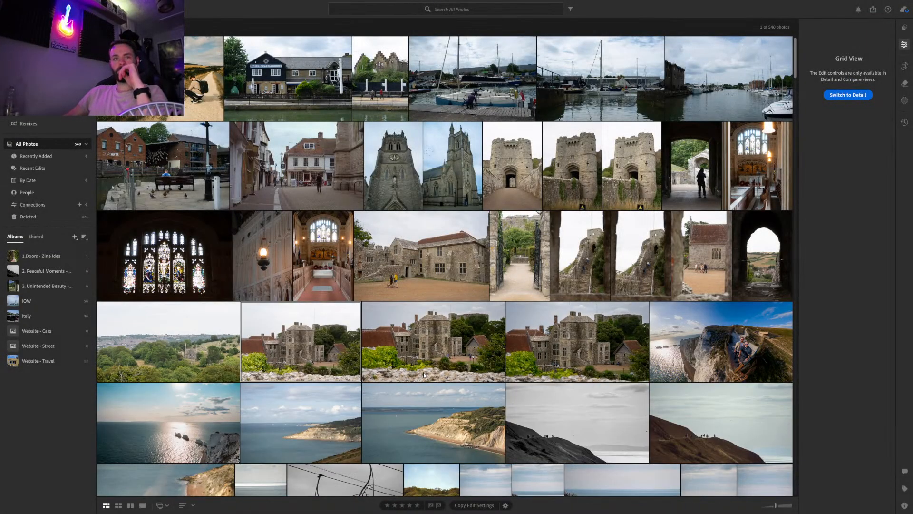
key("Delete")
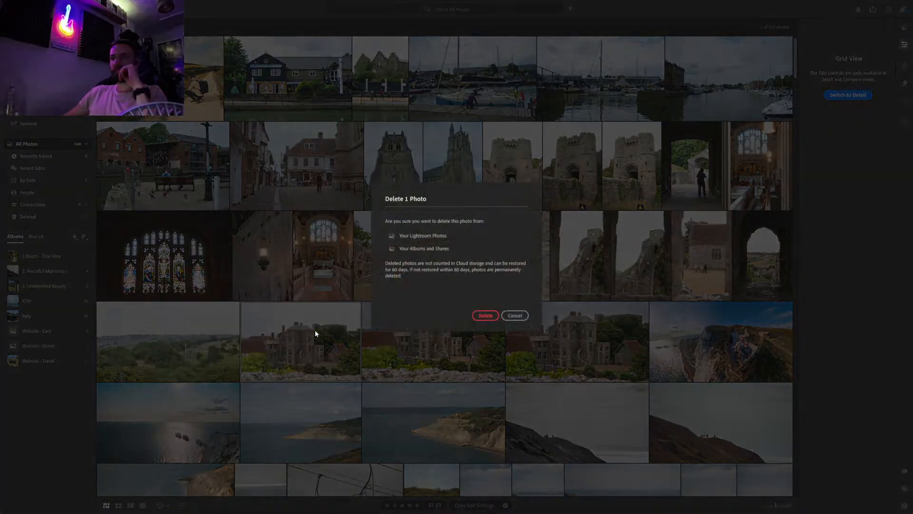
left_click(484, 316)
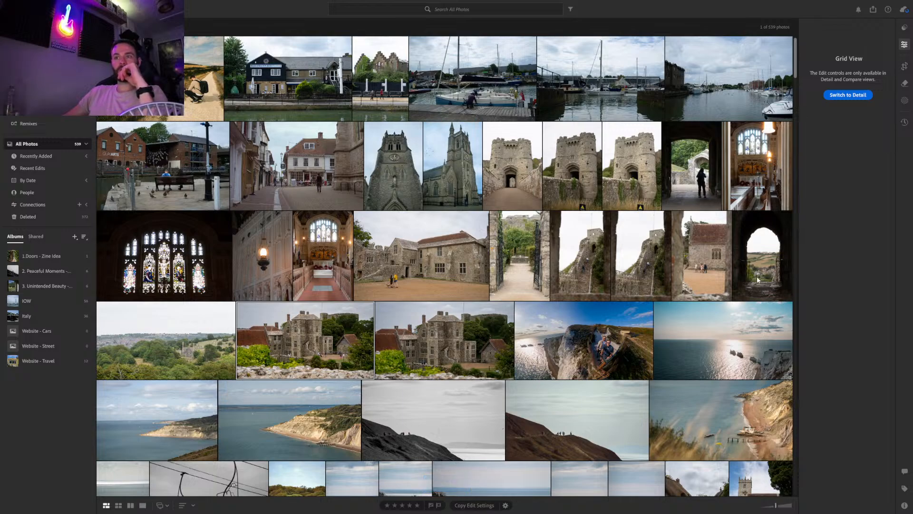
left_click(198, 343)
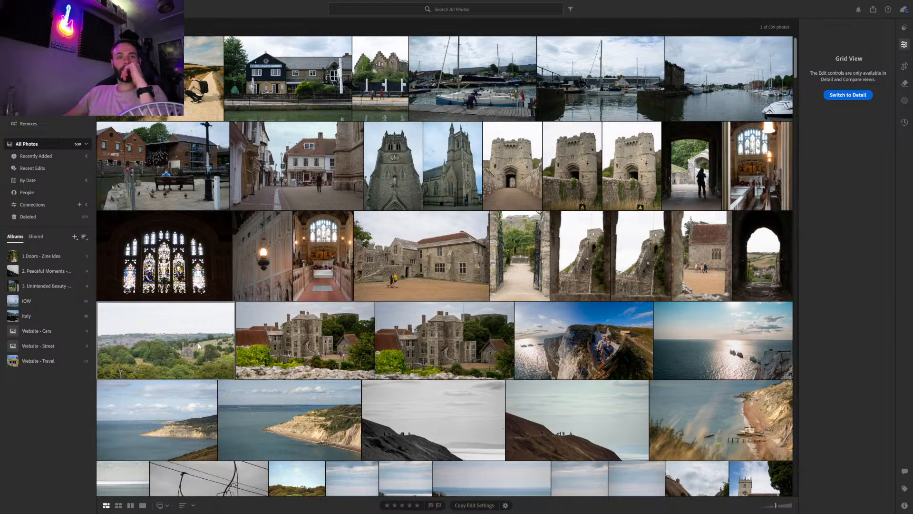
key("Delete")
key("Return")
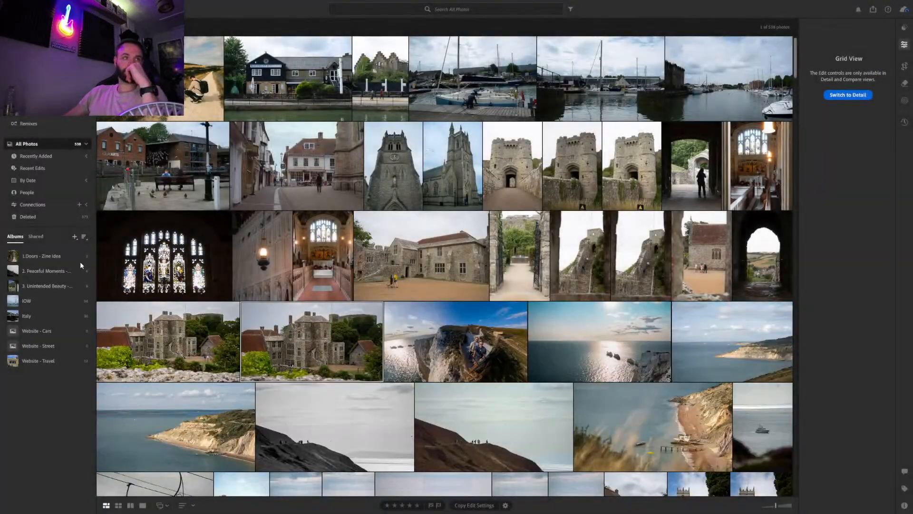
Check the cloud sync status after returning to the IOW album, and open the stone archway photo in detail view
left_click(24, 302)
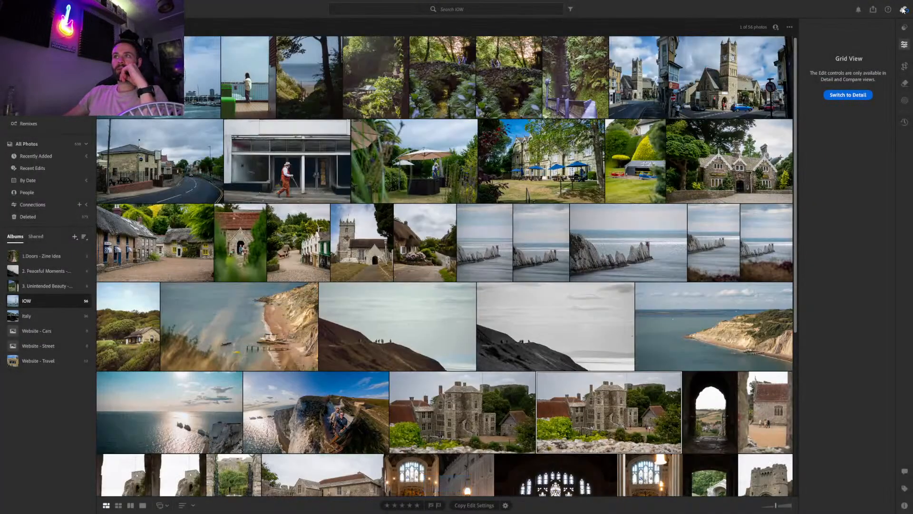
left_click(902, 9)
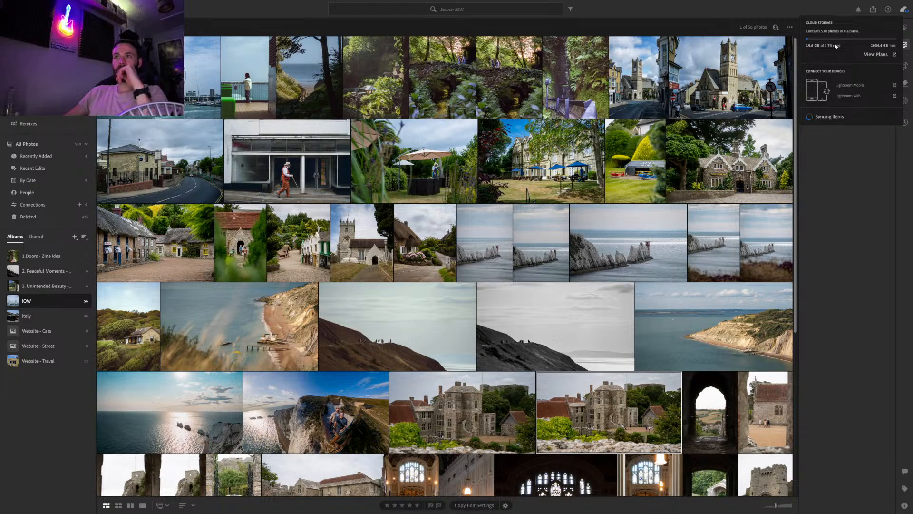
left_click(589, 7)
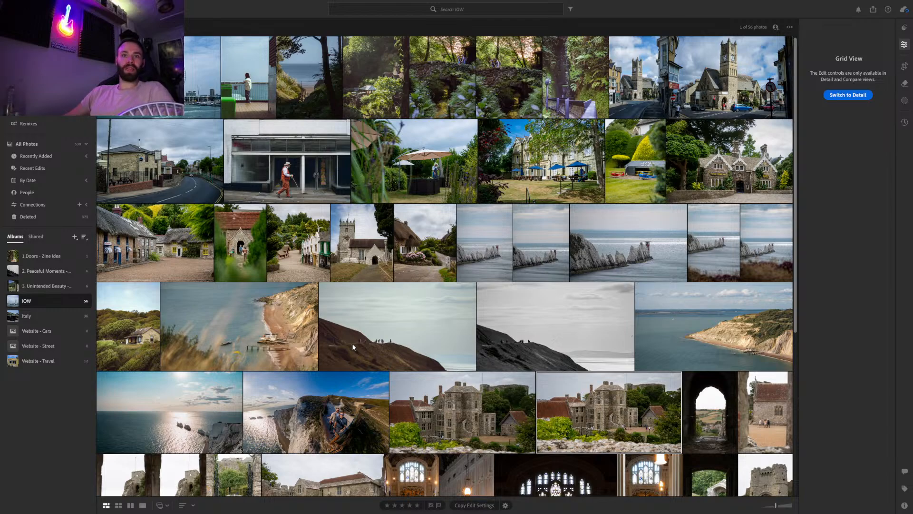
double_click(719, 431)
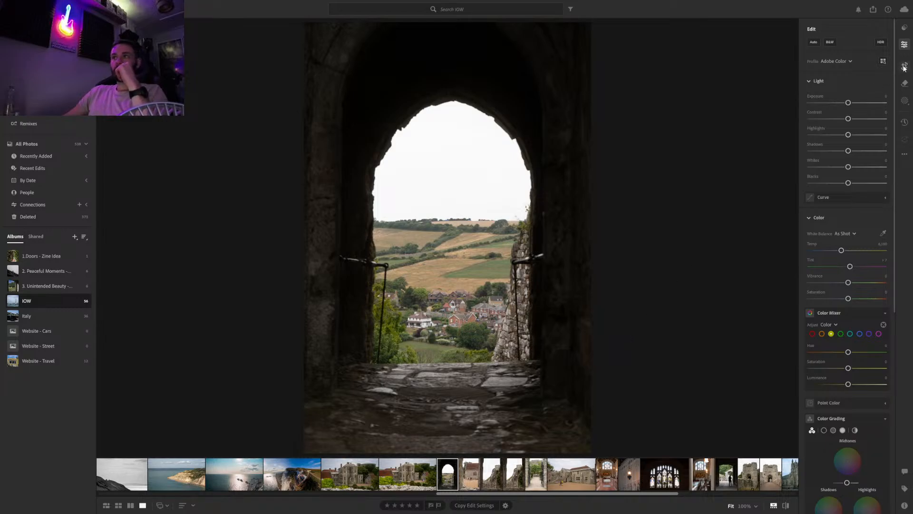
left_click(904, 101)
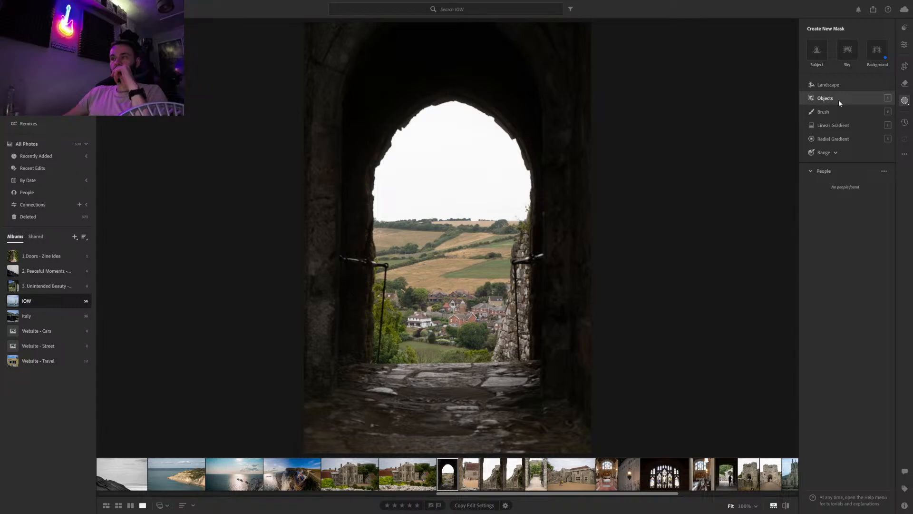
left_click(837, 85)
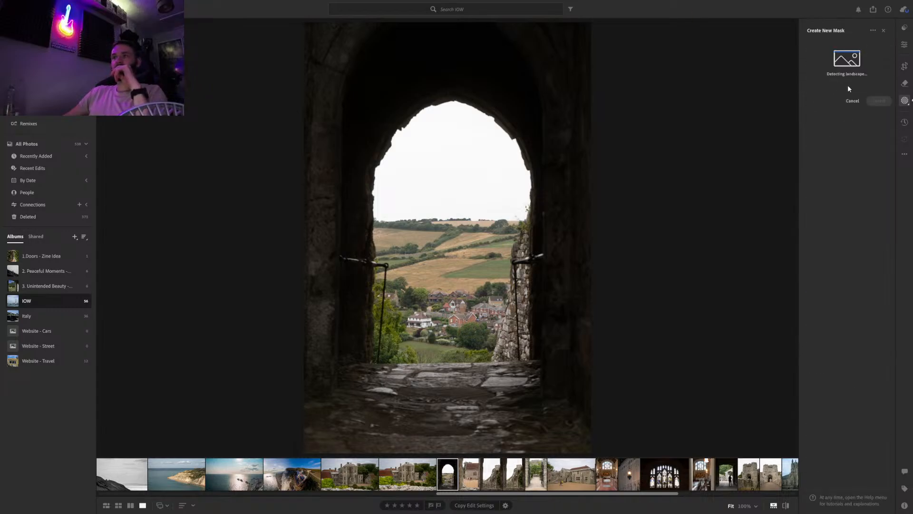
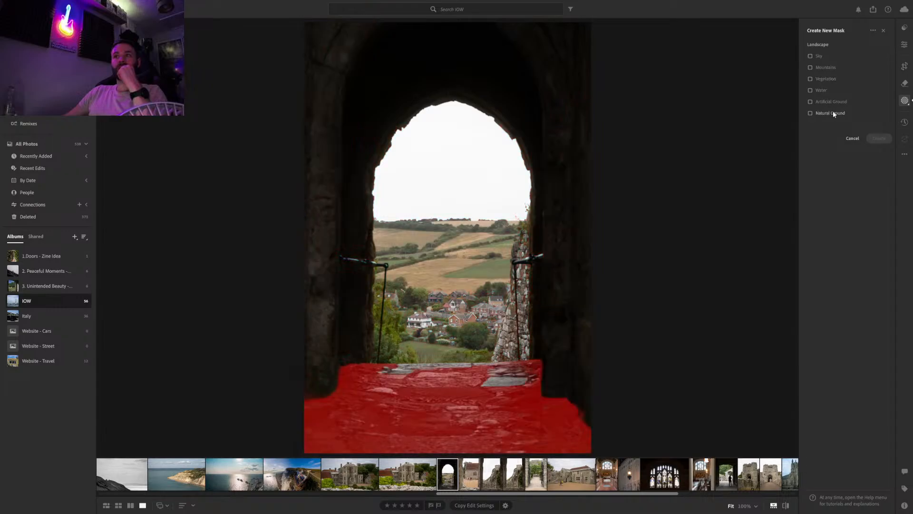
left_click(853, 139)
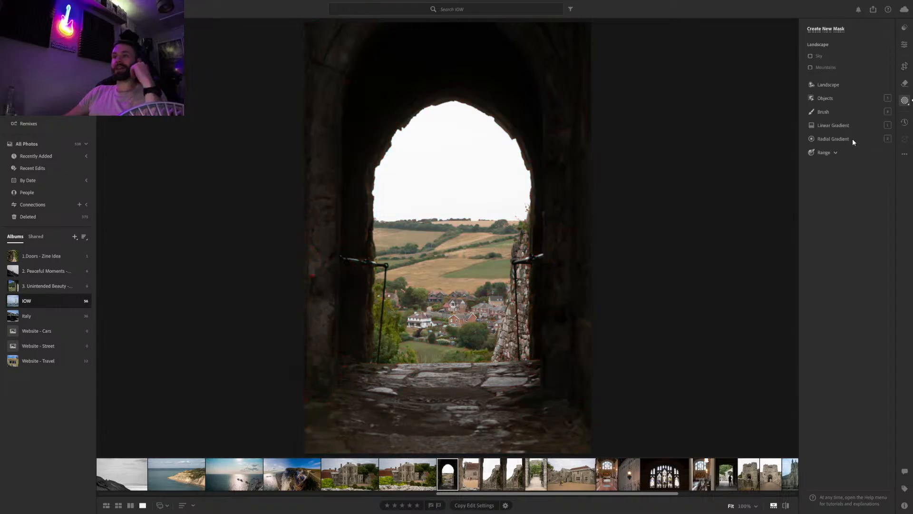
left_click(851, 161)
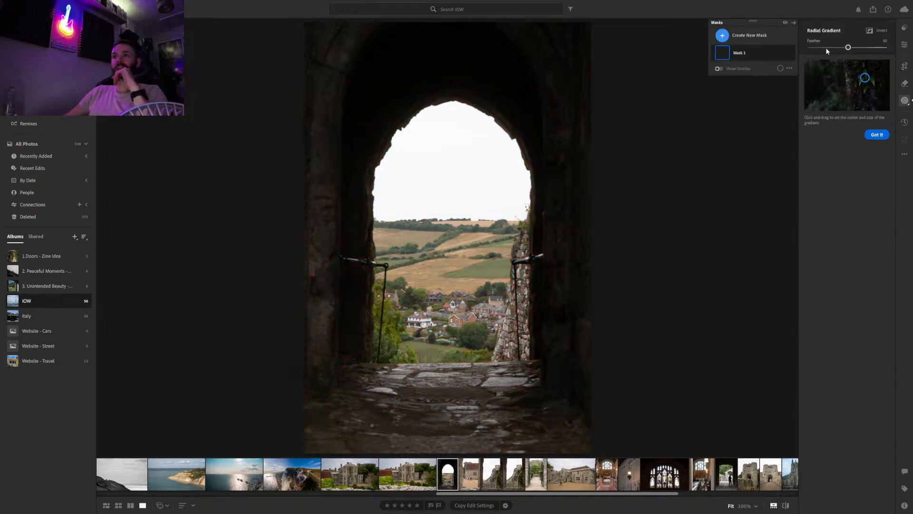
left_click(790, 53)
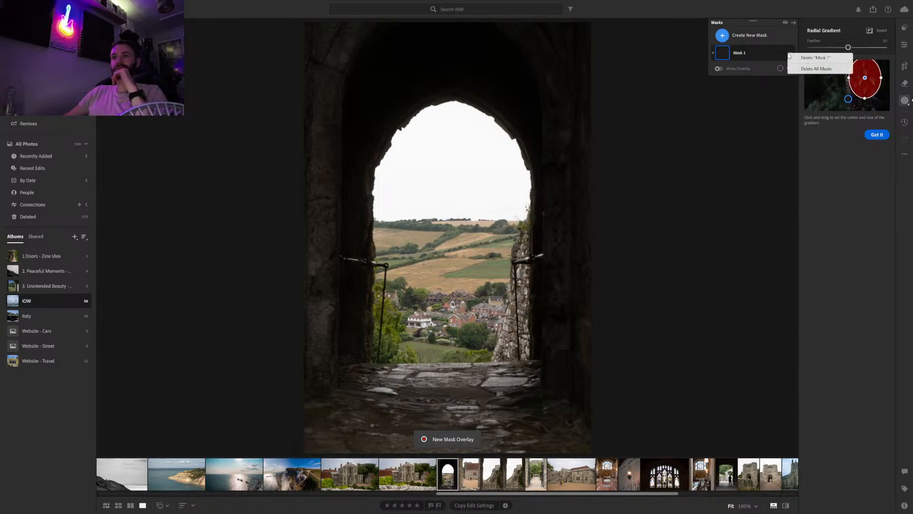
left_click(812, 69)
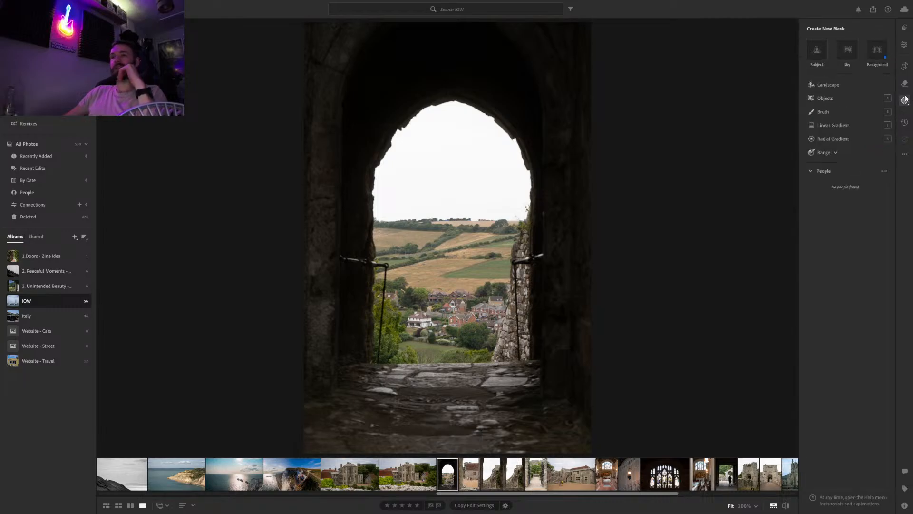
Create an object mask over the sky and countryside seen through the stone arch, and duplicate it as an inverted mask covering the stonework
left_click(825, 98)
left_click(430, 310)
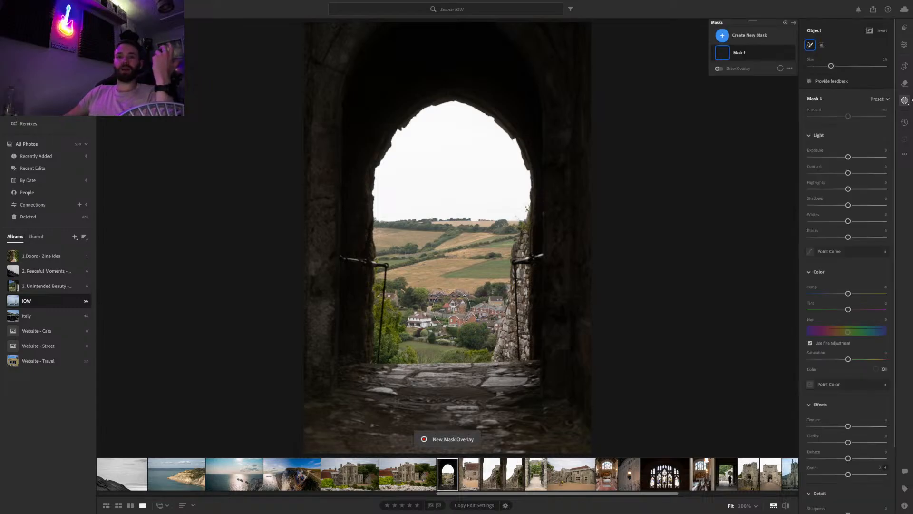
scroll(453, 309, "up", 3)
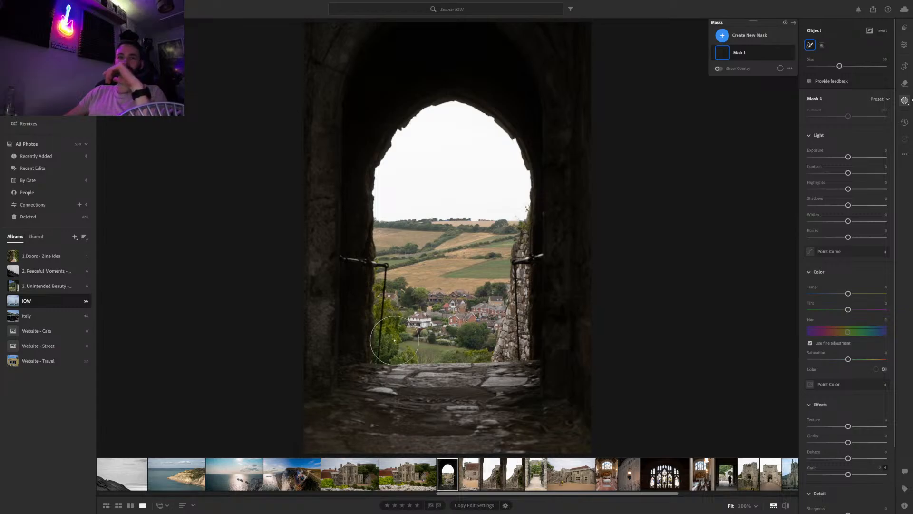
mouse_move(395, 340)
left_mouse_down()
mouse_move(394, 178)
mouse_move(414, 132)
mouse_move(434, 120)
mouse_move(481, 121)
mouse_move(502, 145)
mouse_move(510, 342)
mouse_move(418, 341)
mouse_move(427, 203)
mouse_move(440, 167)
mouse_move(468, 174)
mouse_move(475, 286)
mouse_move(453, 296)
mouse_move(453, 252)
mouse_move(468, 310)
left_mouse_up()
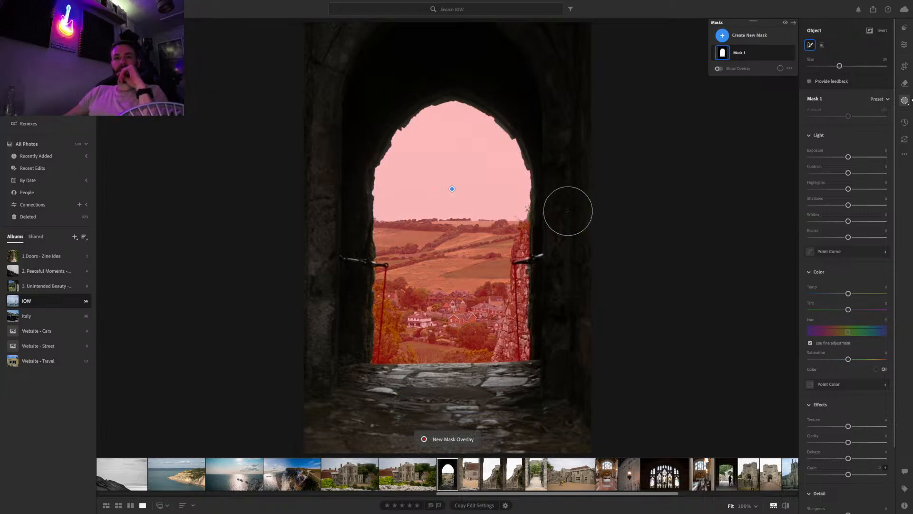
right_click(738, 50)
left_click(773, 69)
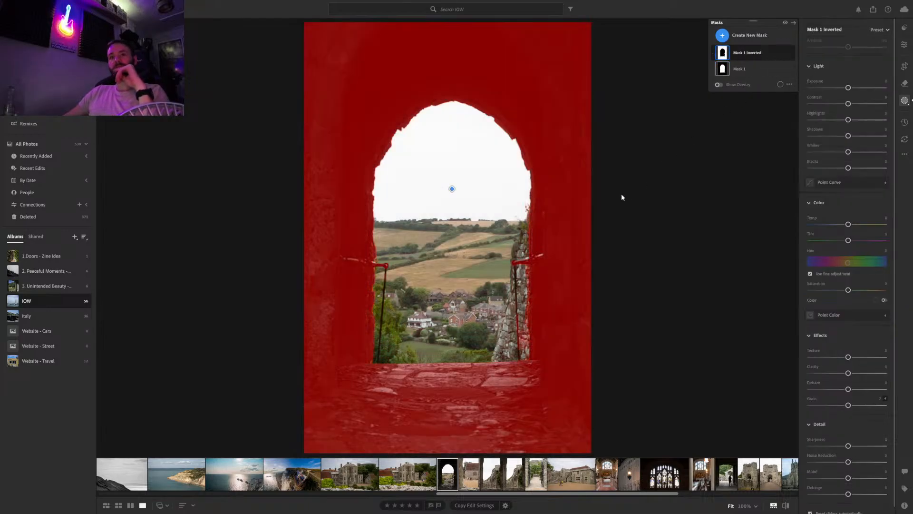
Try a starred film preset on the archway photo and preview the other presets in the Film Presets and Cinematic groups
left_click(903, 27)
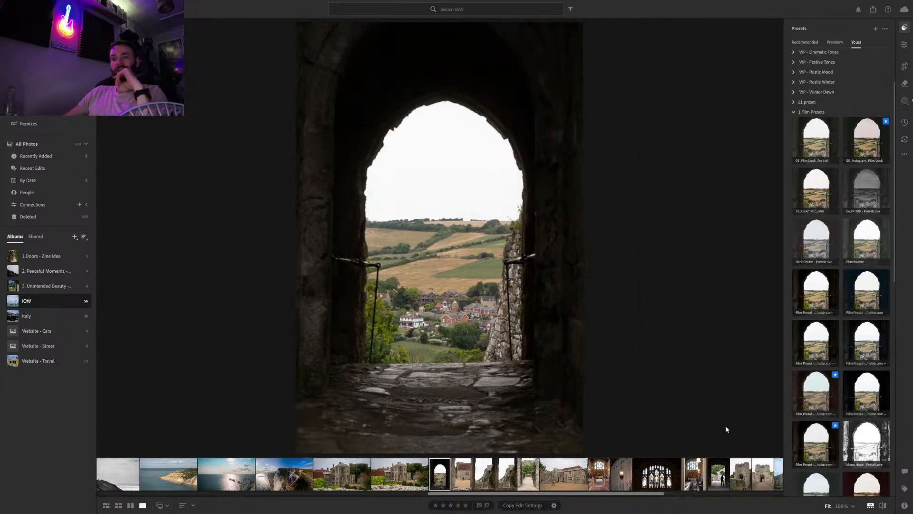
left_click(814, 449)
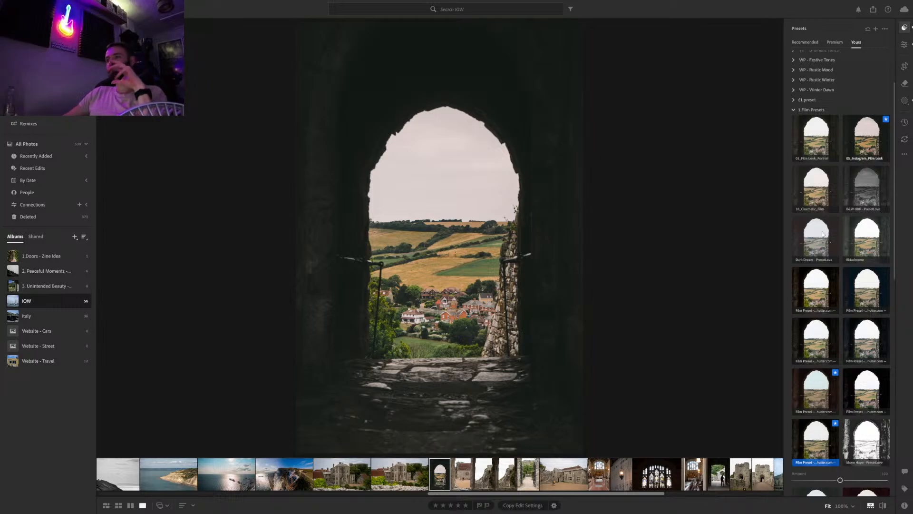
scroll(844, 244, "down", 3)
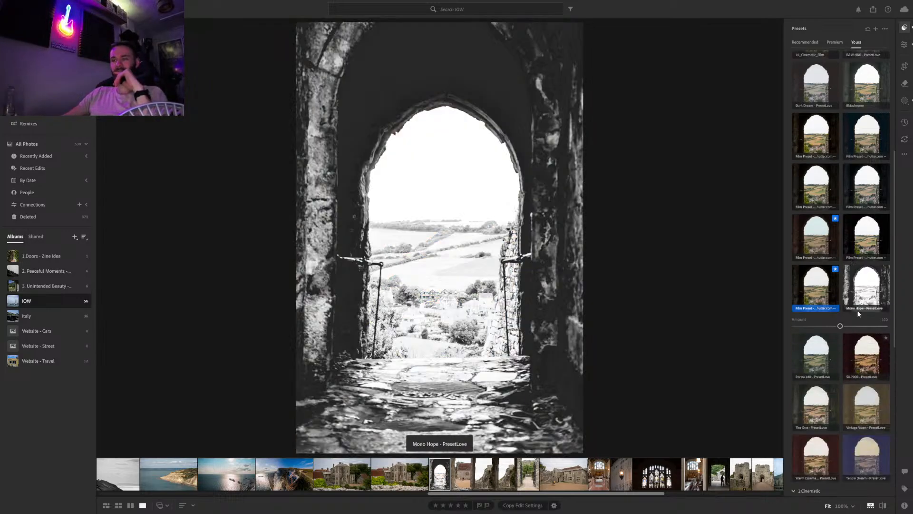
scroll(845, 363, "down", 4)
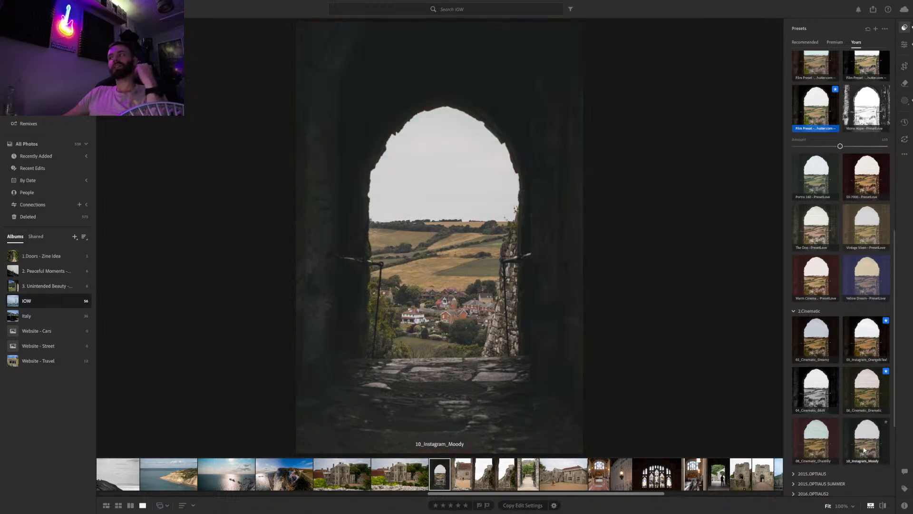
mouse_move(819, 450)
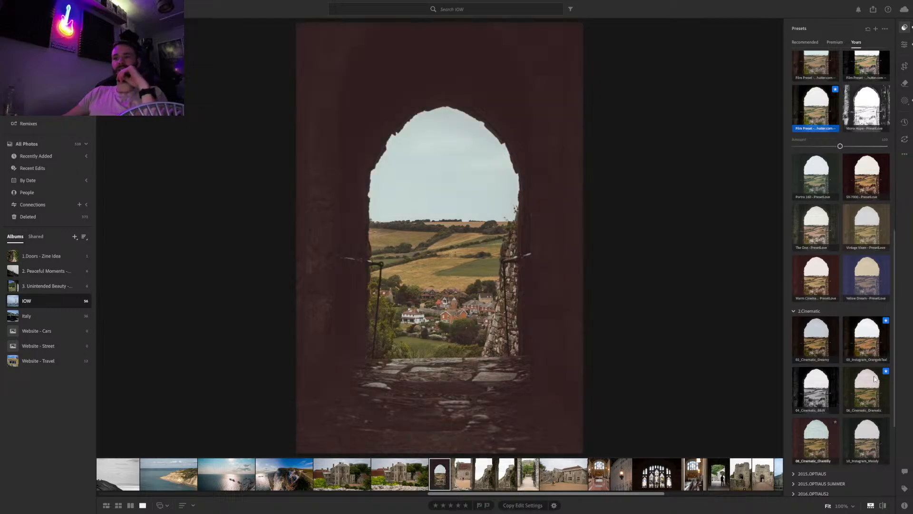
mouse_move(874, 379)
mouse_move(816, 383)
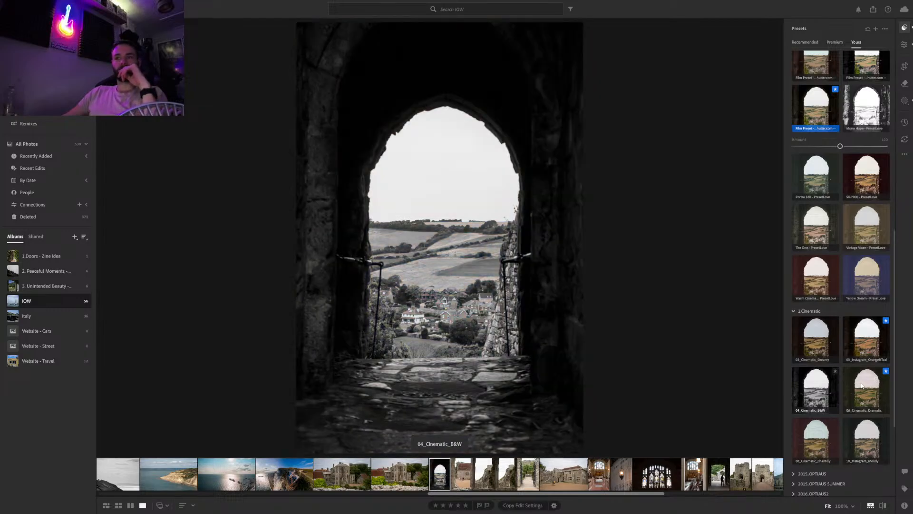
mouse_move(868, 453)
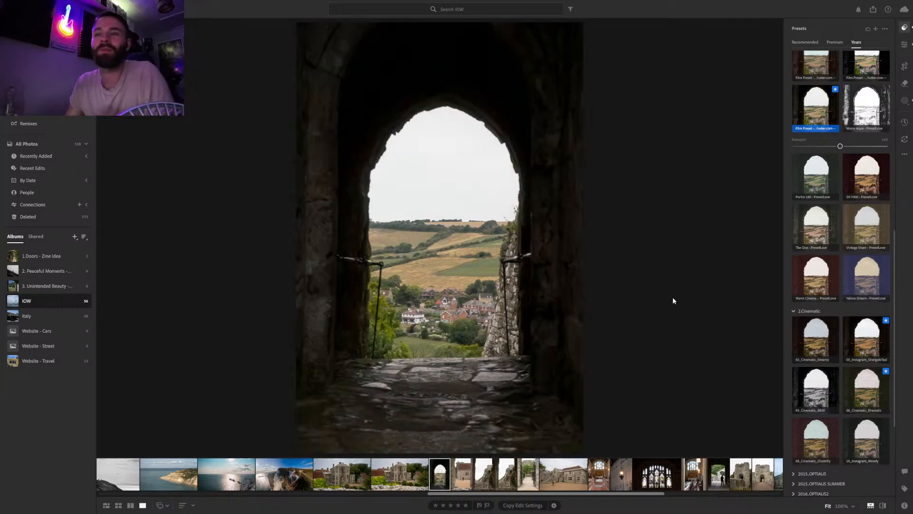
Apply the Film Look_Portrait preset to the archway photo and reduce its amount to about 23
scroll(837, 215, "up", 5)
scroll(837, 215, "up", 5)
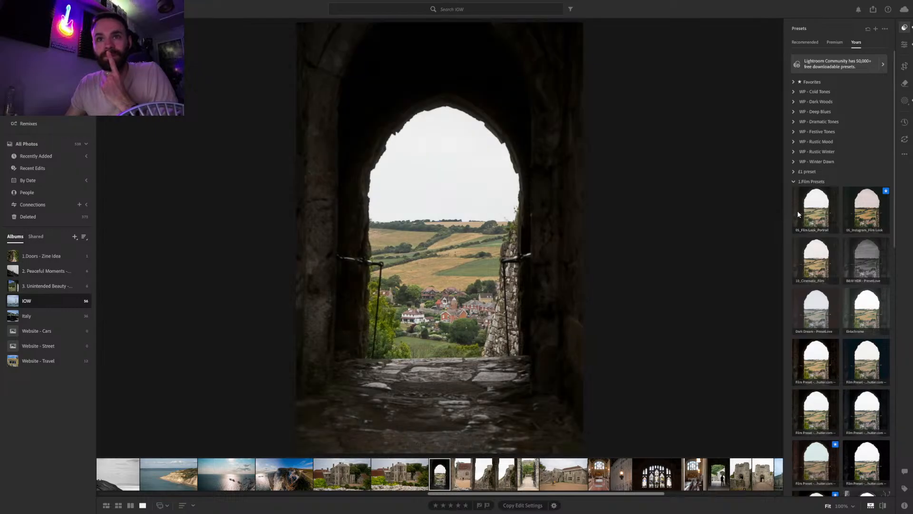
left_click(809, 213)
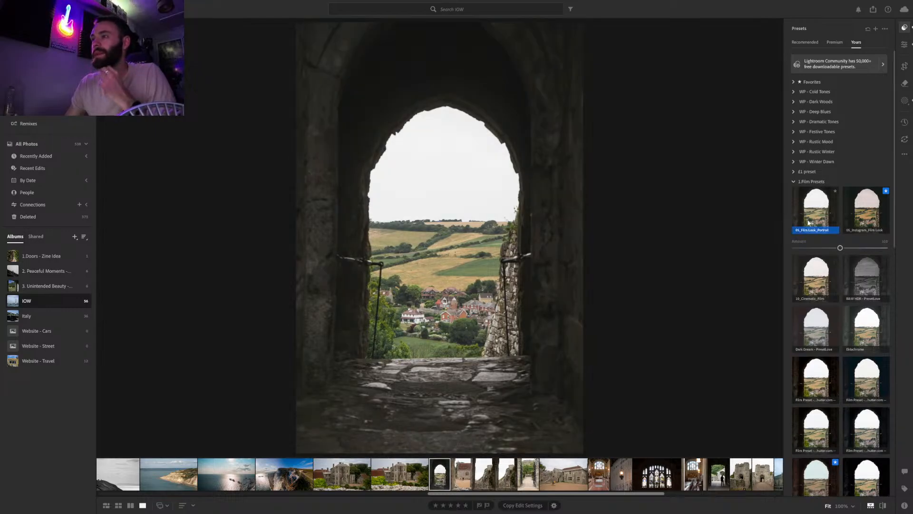
left_click_drag(839, 248, 806, 249)
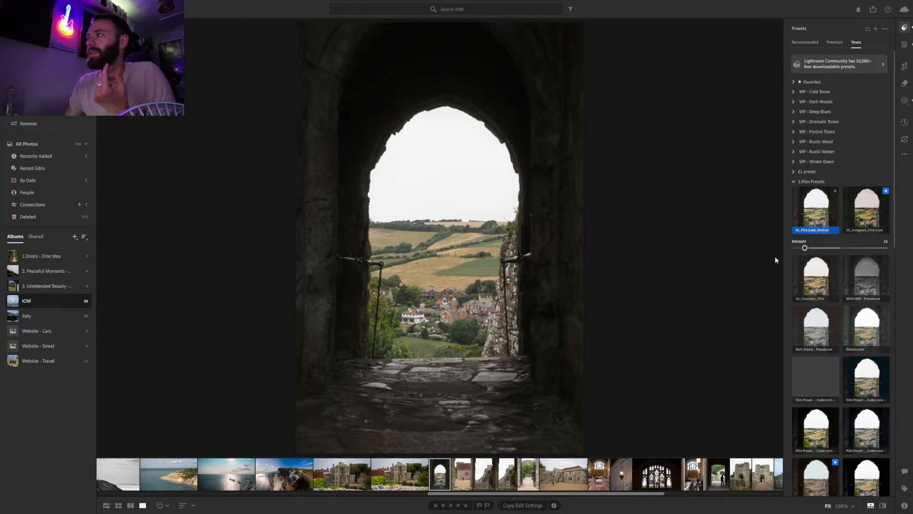
Compare the archway photo with its original version and inspect the framed village view at 100% zoom
left_click(886, 508)
left_click(887, 508)
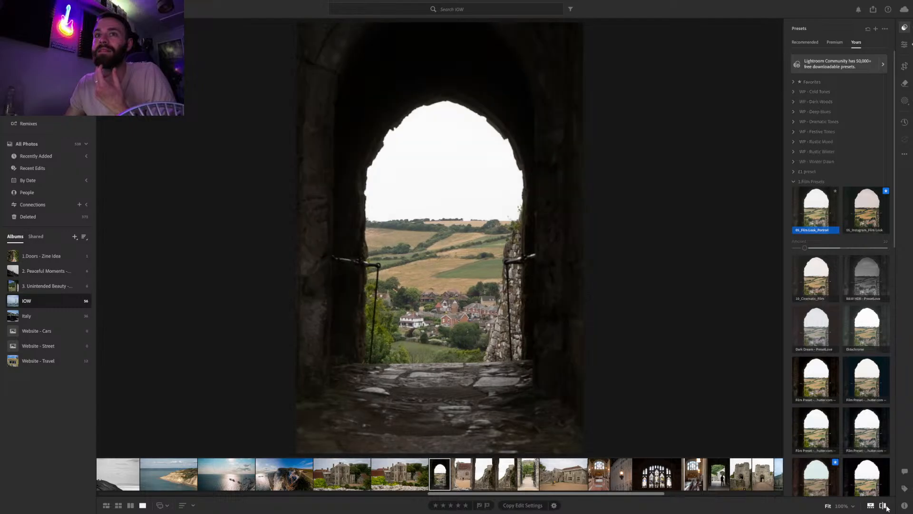
left_click(886, 508)
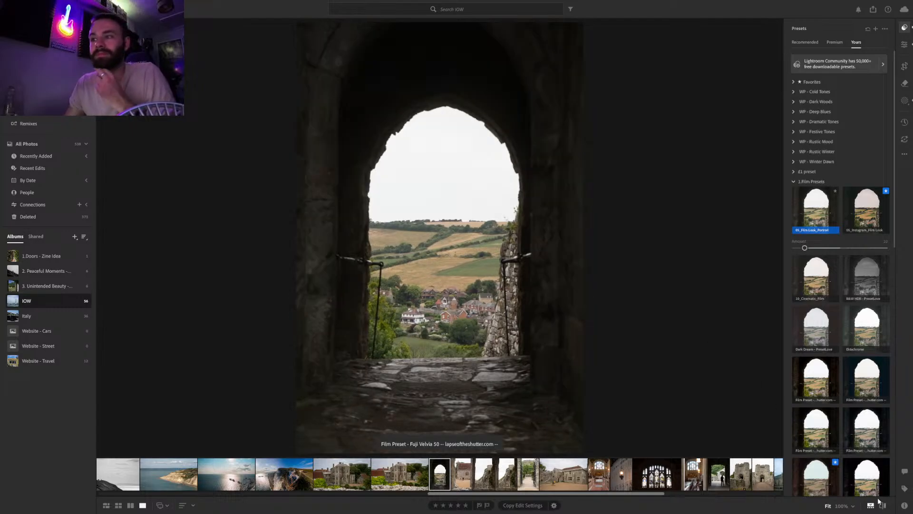
left_click(881, 504)
left_click(881, 504)
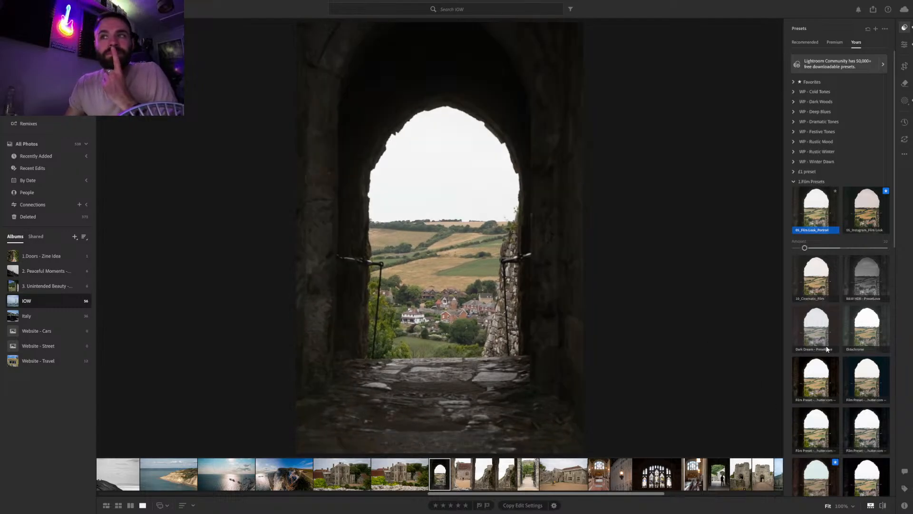
key("space")
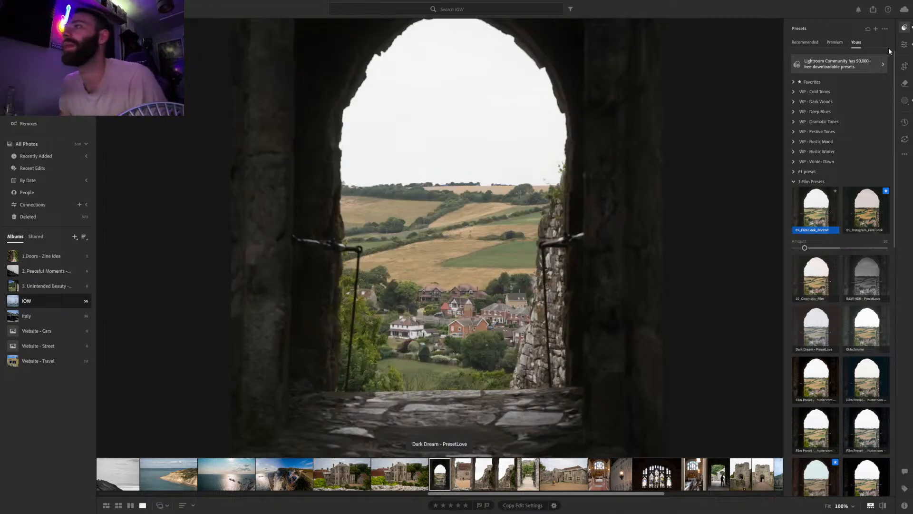
key("space")
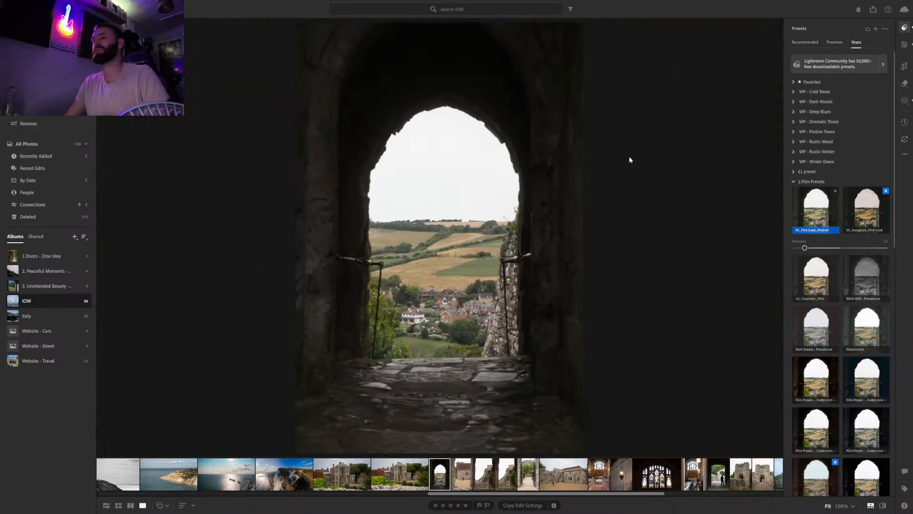
key("space")
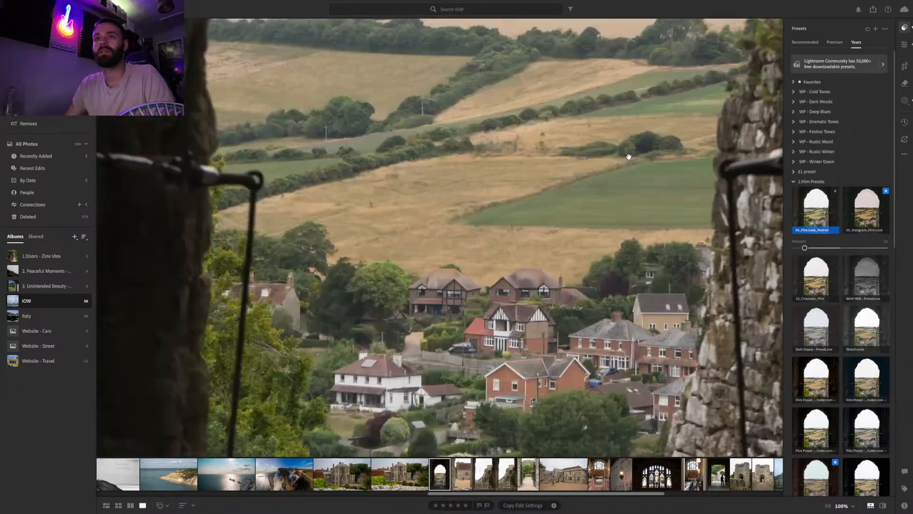
key("space")
key("space")
key("space")
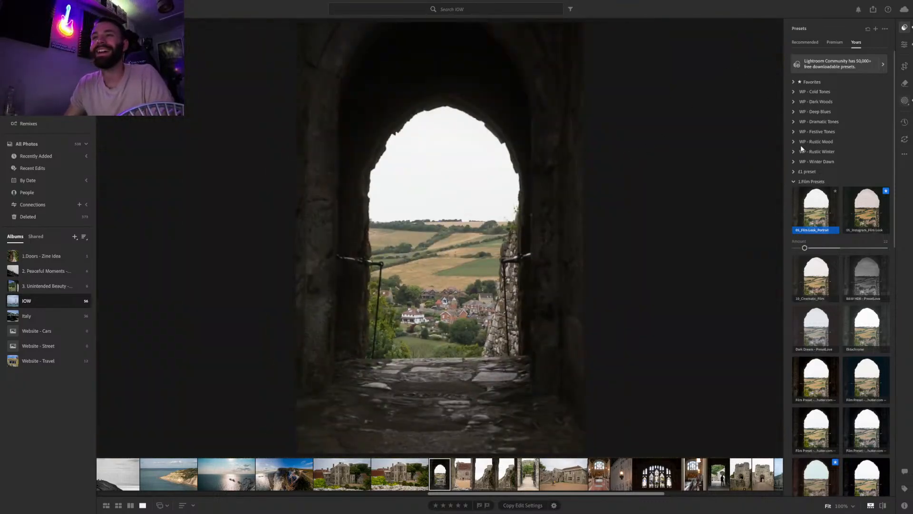
On Mask 1, covering the view through the arch, set highlights to about -10 and dehaze to about +18, checking against the original
key("m")
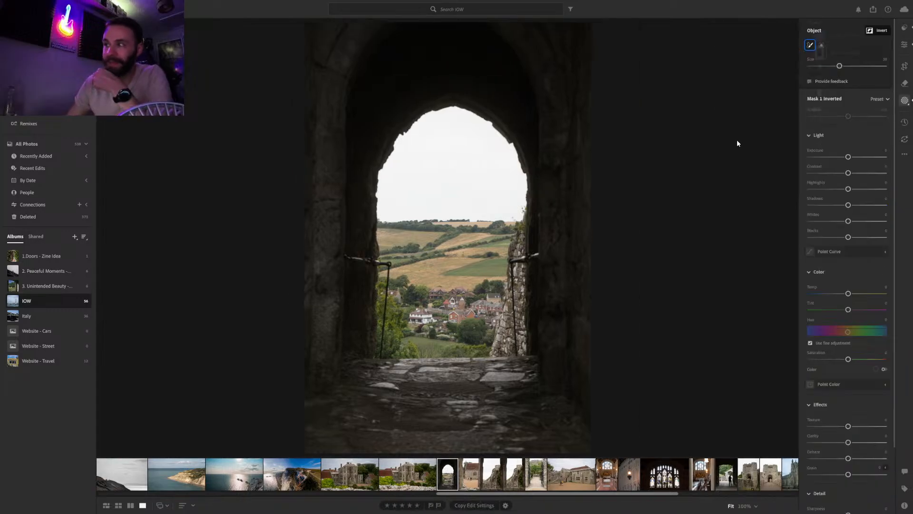
left_click(730, 95)
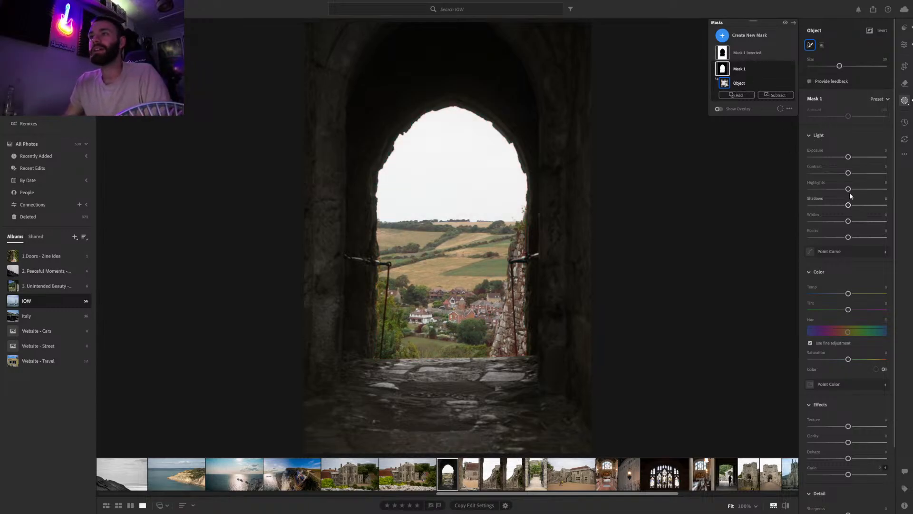
mouse_move(848, 189)
left_mouse_down()
mouse_move(798, 192)
mouse_move(846, 189)
left_mouse_up()
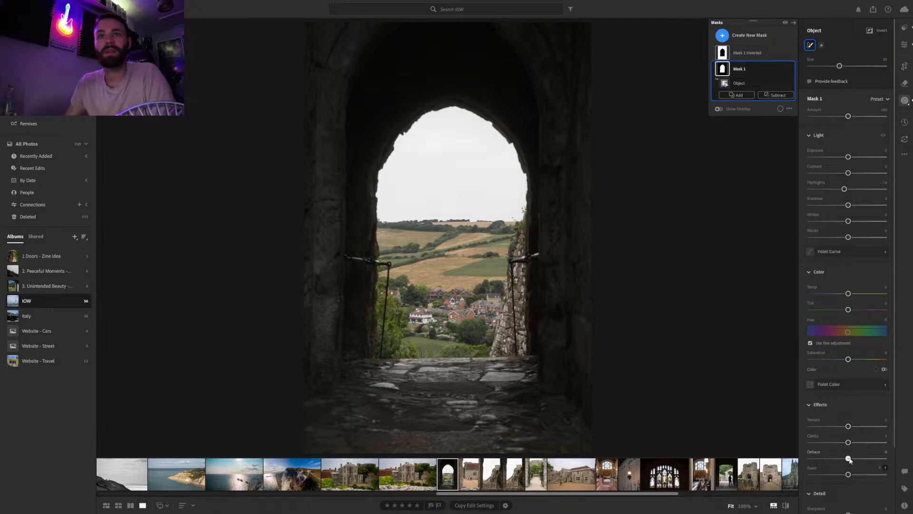
mouse_move(849, 459)
left_mouse_down()
mouse_move(902, 463)
mouse_move(855, 465)
left_mouse_up()
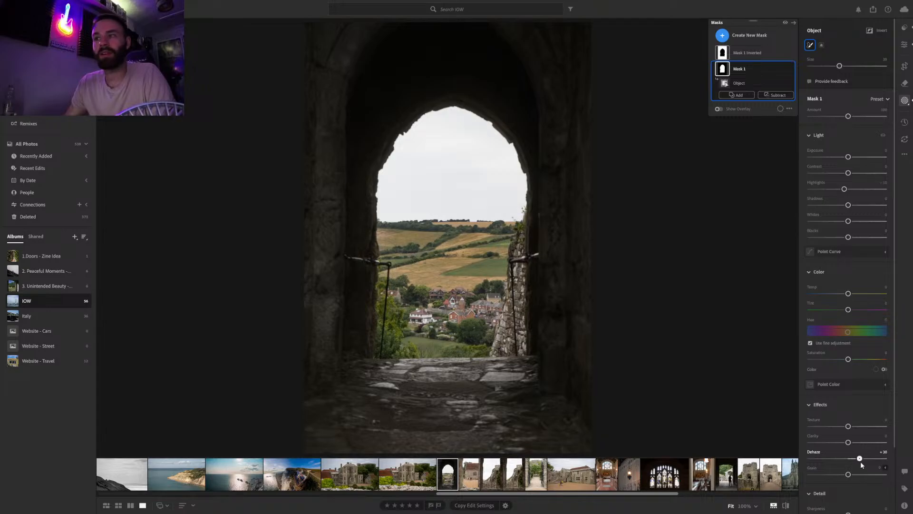
left_click_drag(860, 461, 855, 461)
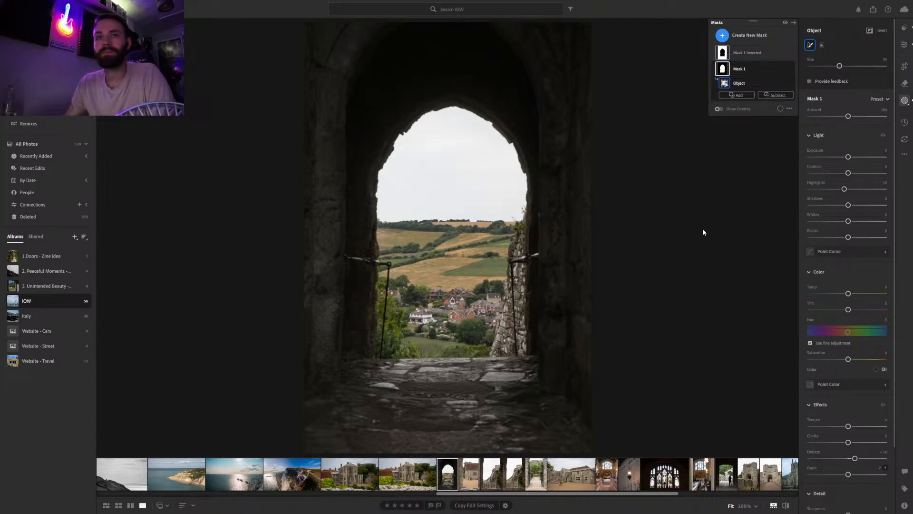
left_click(786, 505)
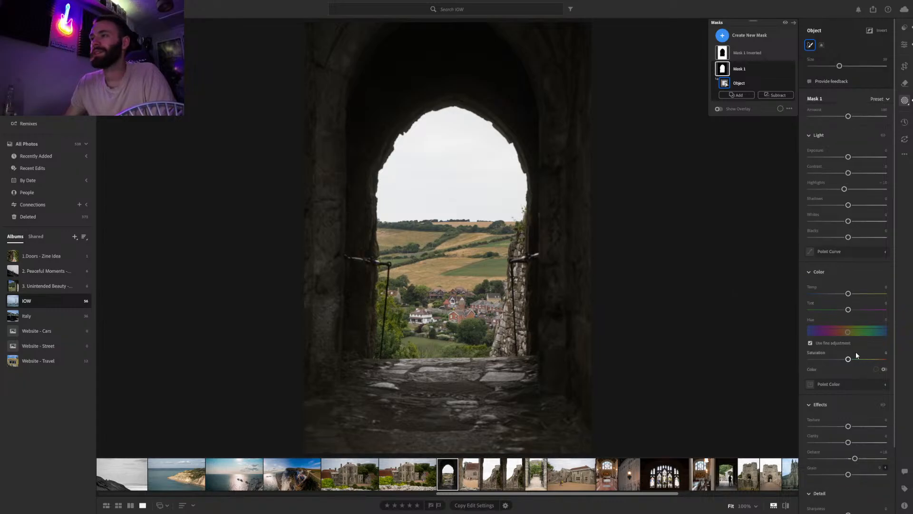
Fine-tune Mask 1 with saturation about +18, texture about +16, clarity about +2, sharpness about +5 and whites about -4
mouse_move(848, 359)
left_mouse_down()
mouse_move(868, 362)
mouse_move(856, 362)
left_mouse_up()
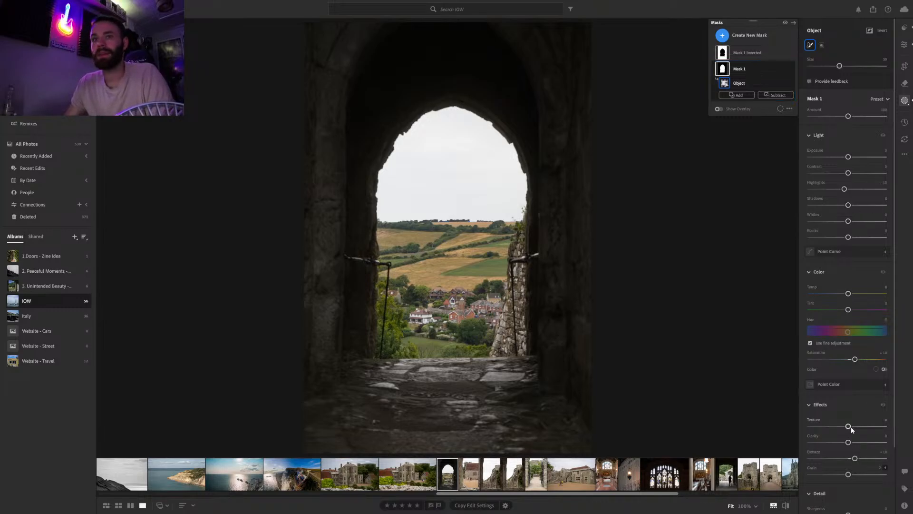
mouse_move(851, 426)
left_mouse_down()
mouse_move(866, 426)
mouse_move(848, 442)
left_mouse_up()
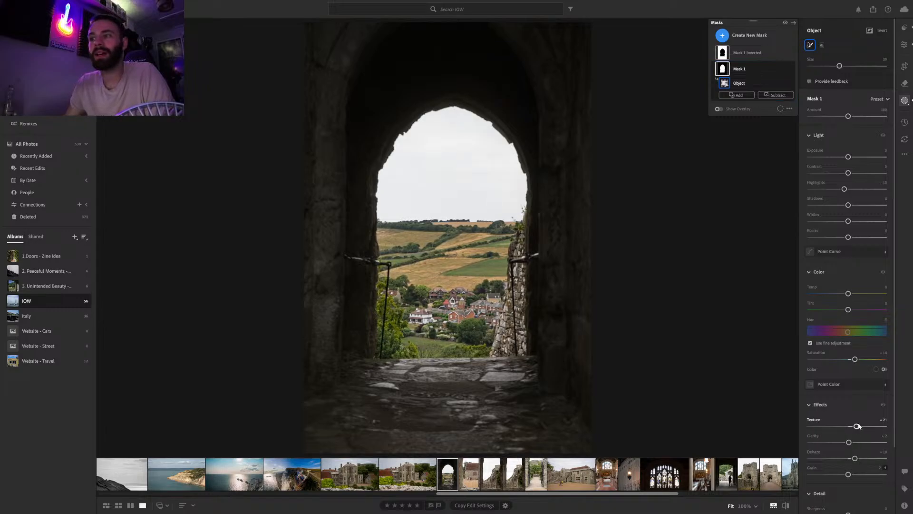
scroll(857, 423, "down", 3)
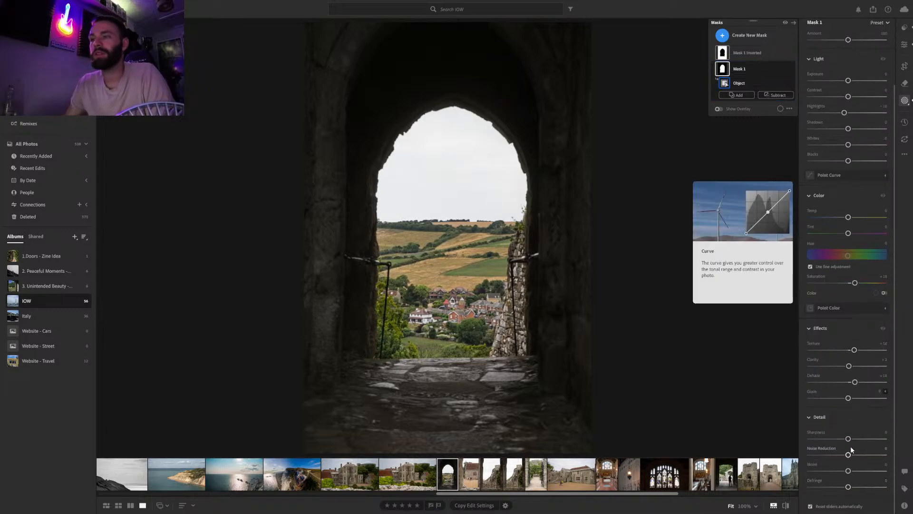
left_click_drag(848, 439, 850, 439)
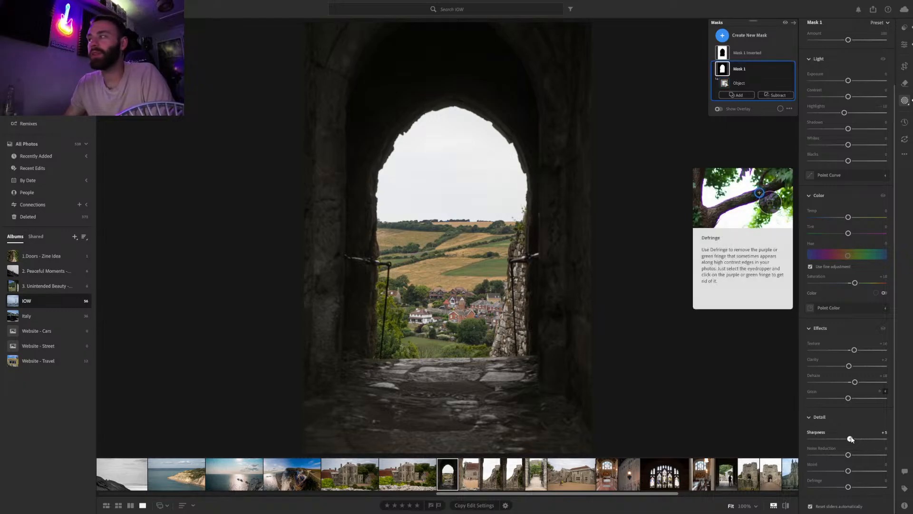
scroll(863, 353, "up", 3)
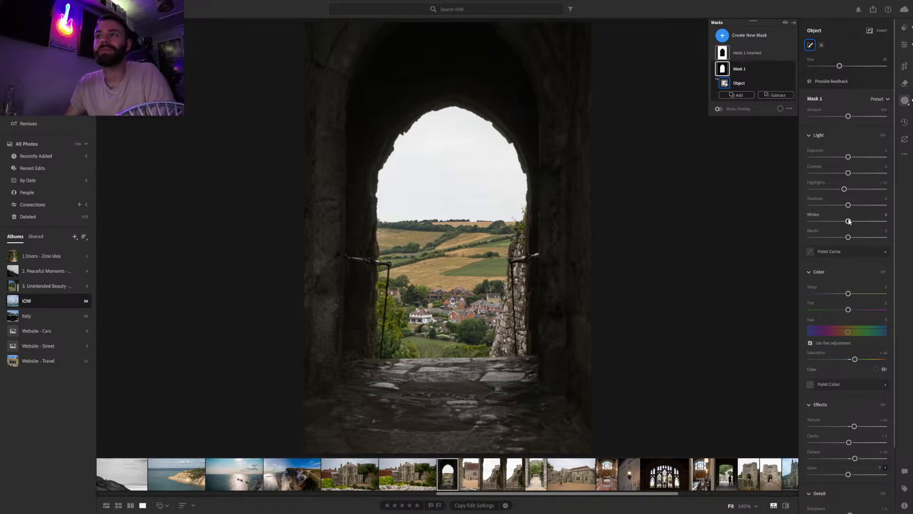
left_click_drag(849, 221, 846, 221)
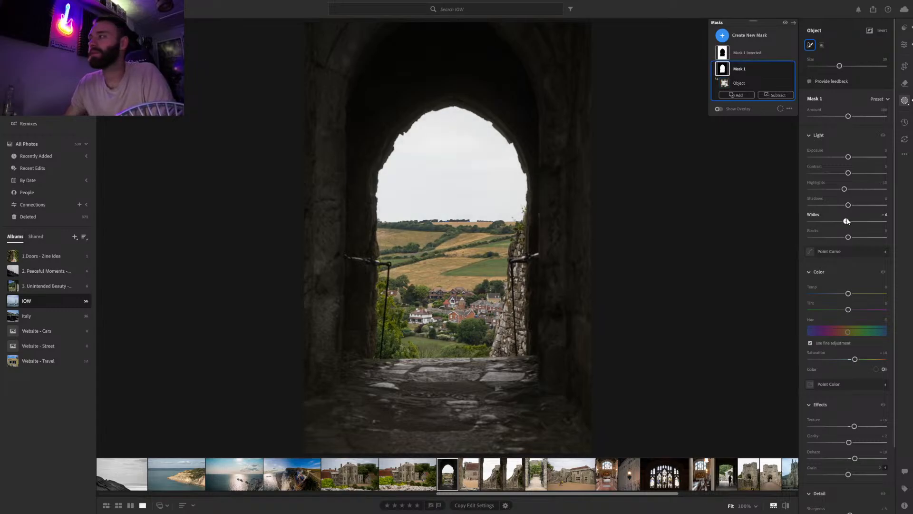
Try straightening the archway photo with automatic levelling and manual rotation of the crop
left_click(738, 55)
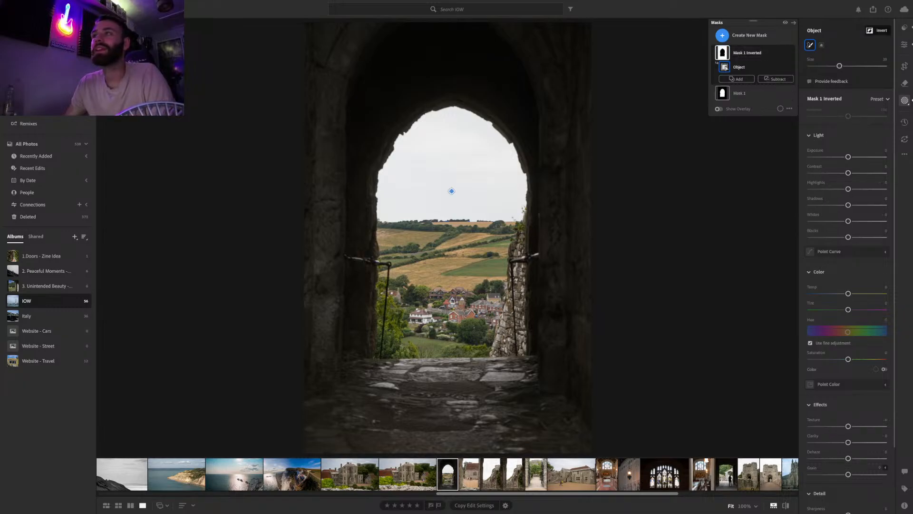
left_click(905, 66)
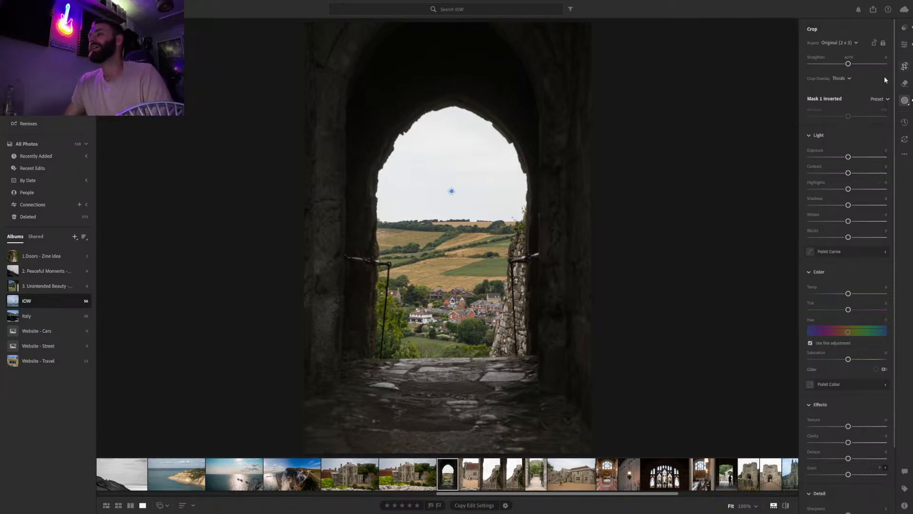
left_click(849, 58)
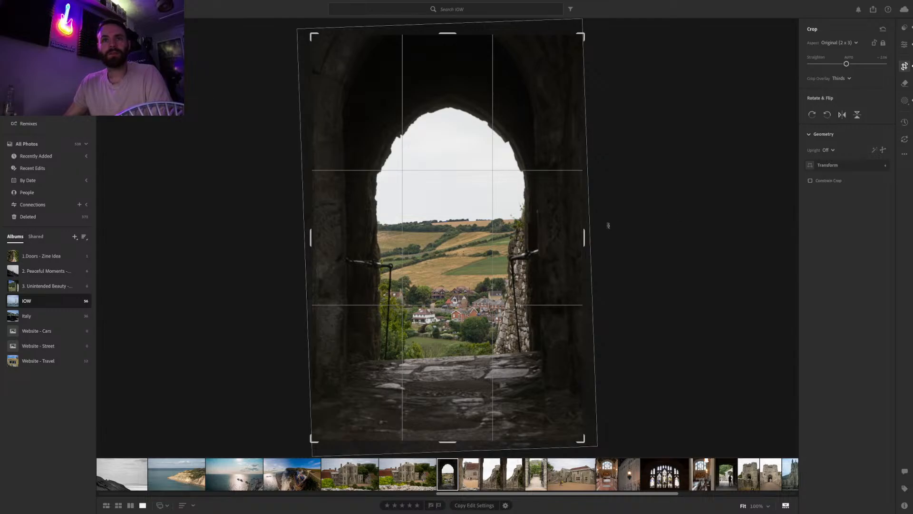
left_click_drag(606, 240, 606, 247)
key("e")
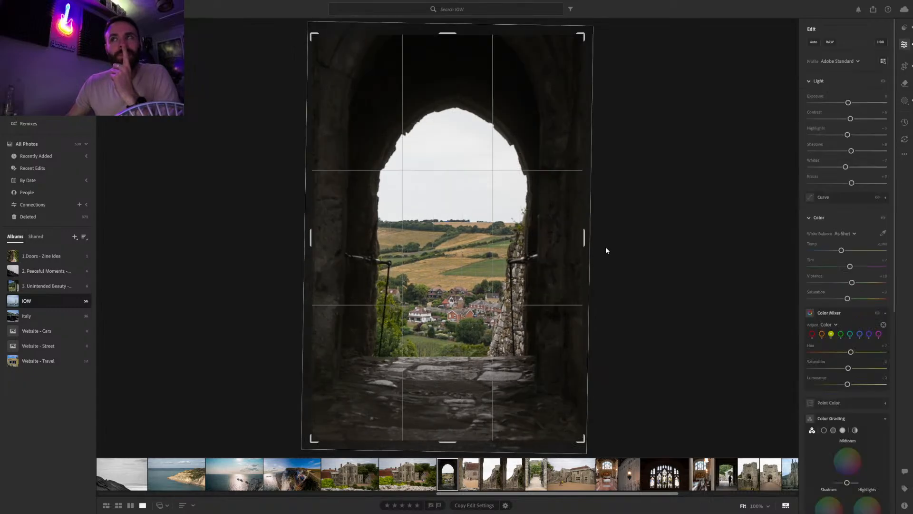
left_click(905, 66)
left_click_drag(852, 63, 849, 64)
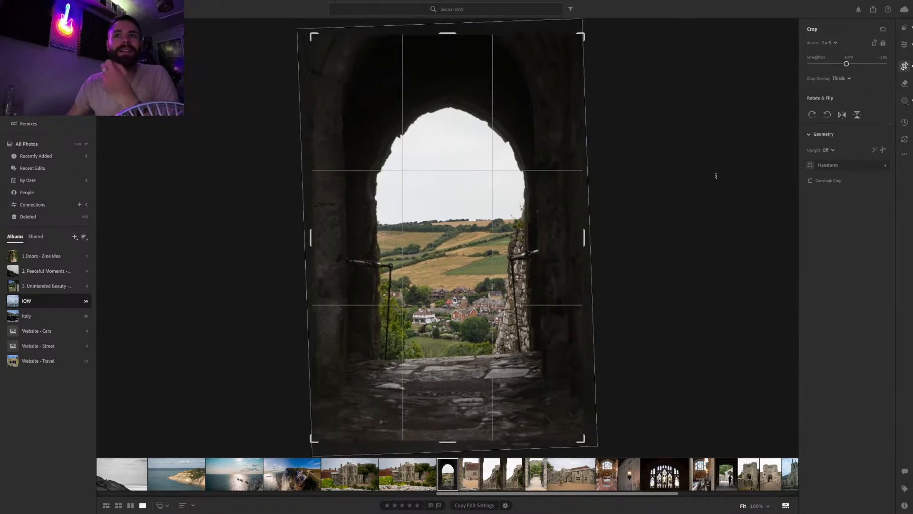
left_click(851, 58)
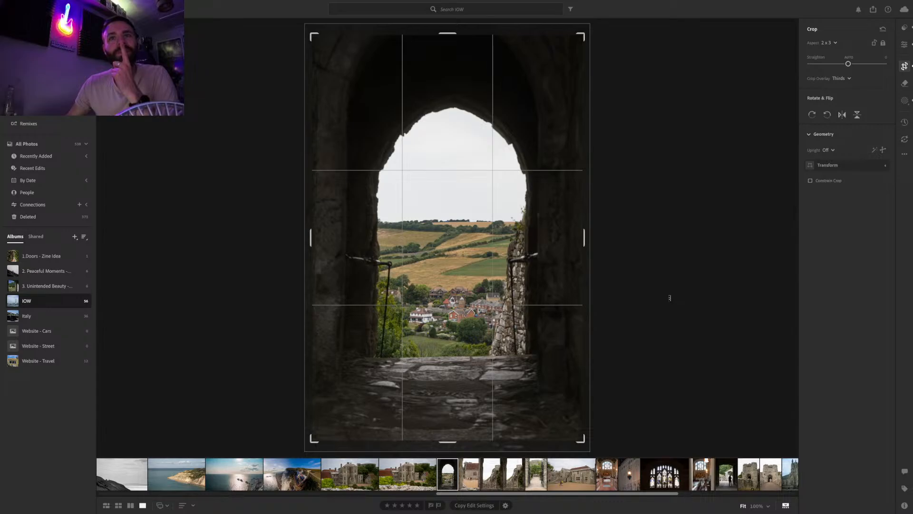
left_click_drag(670, 298, 652, 304)
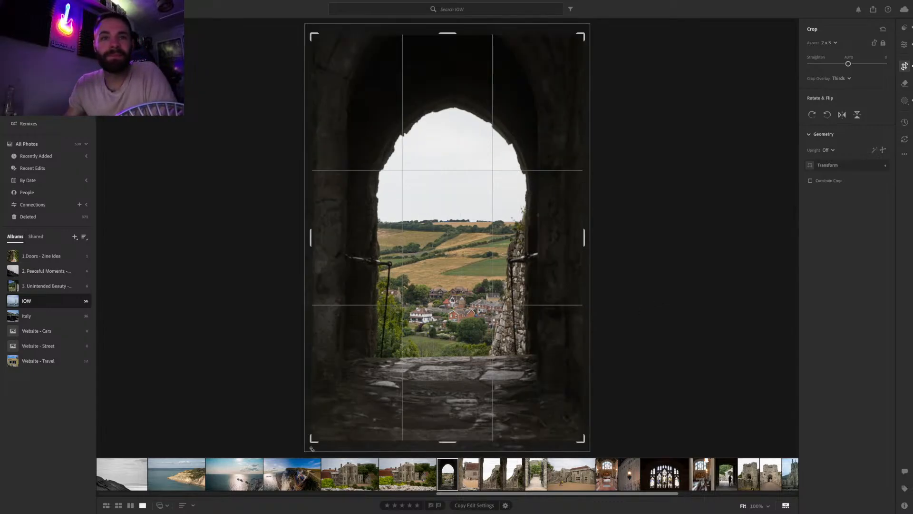
Tighten the archway photo's crop slightly and change its aspect ratio to 5 x 7
left_click_drag(314, 440, 316, 442)
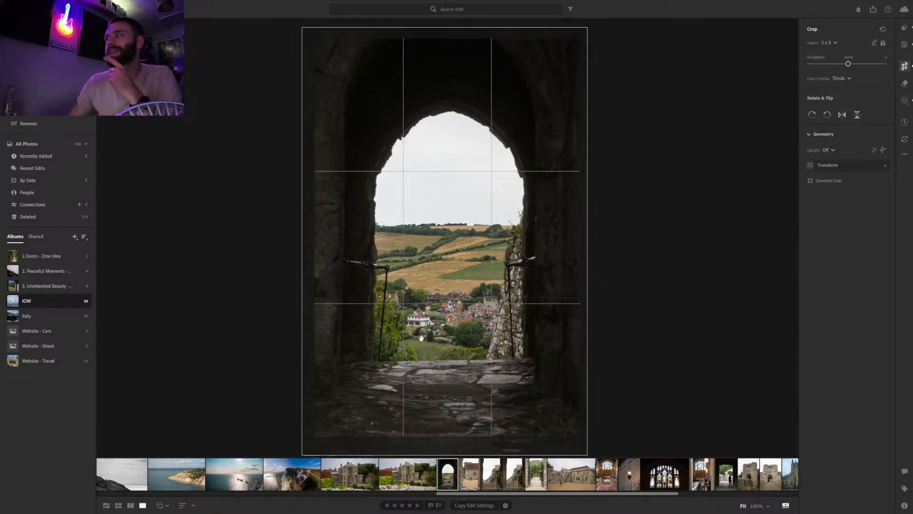
left_click(836, 44)
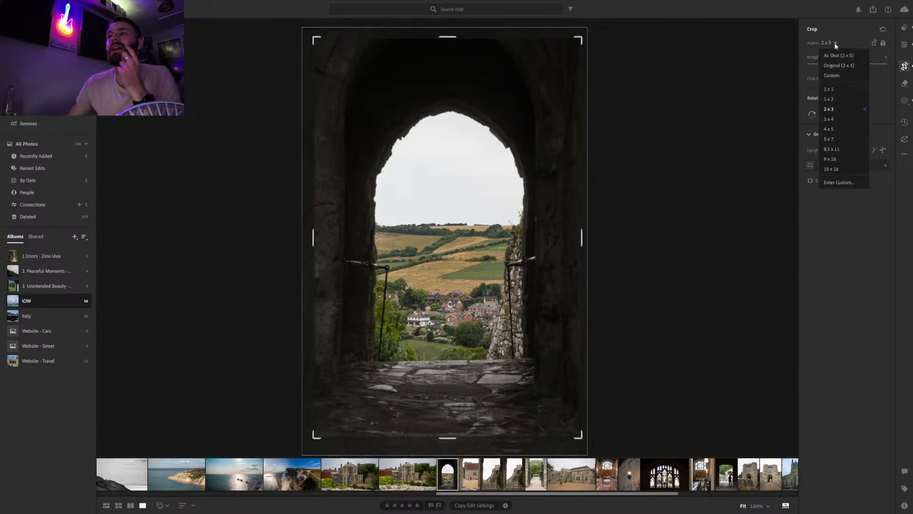
left_click(835, 137)
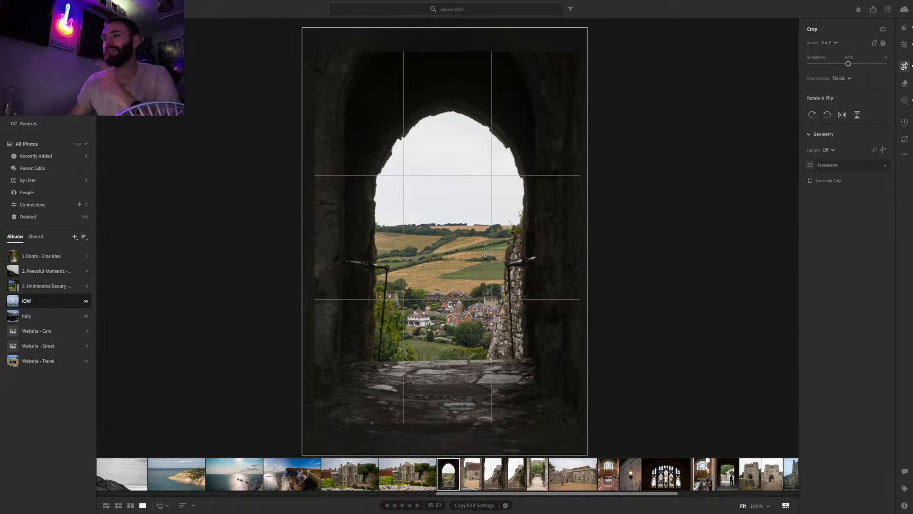
key("e")
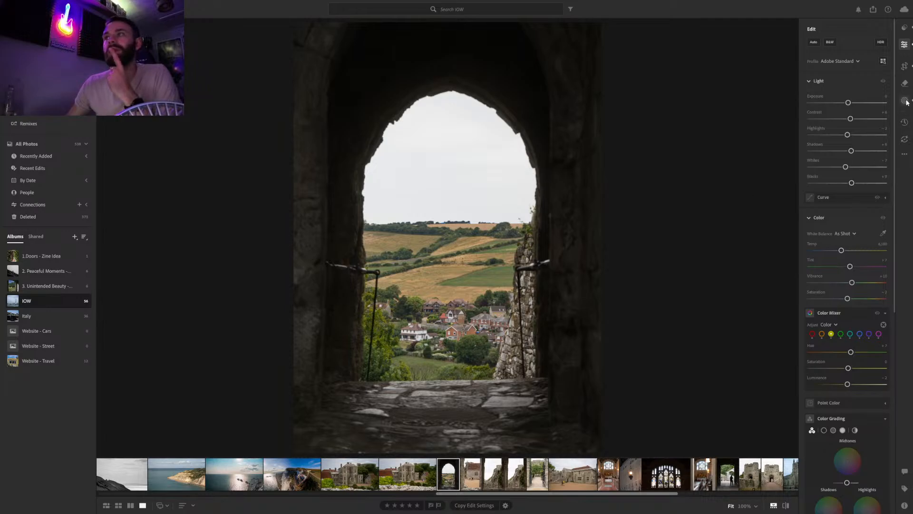
On Mask 1 Inverted, covering the stone surround, set dehaze to about +16, texture to about -9 and highlights to about -17
key("m")
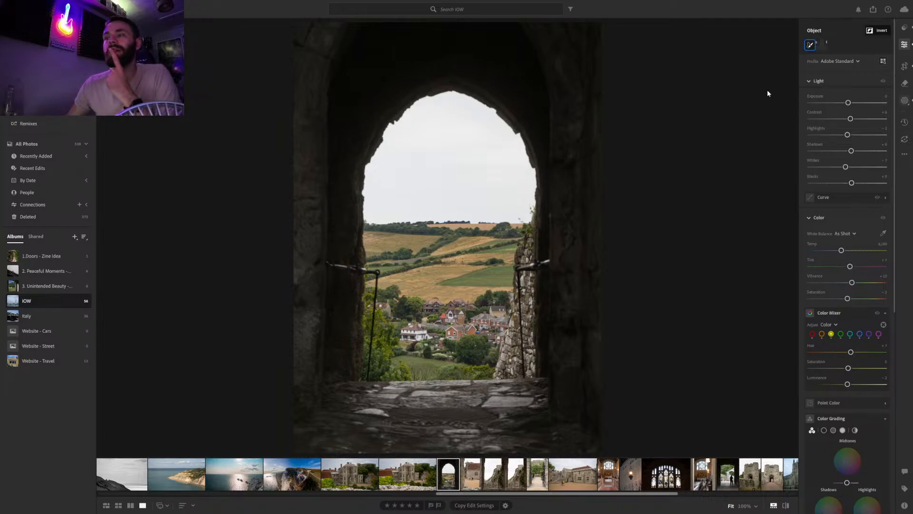
left_click(745, 95)
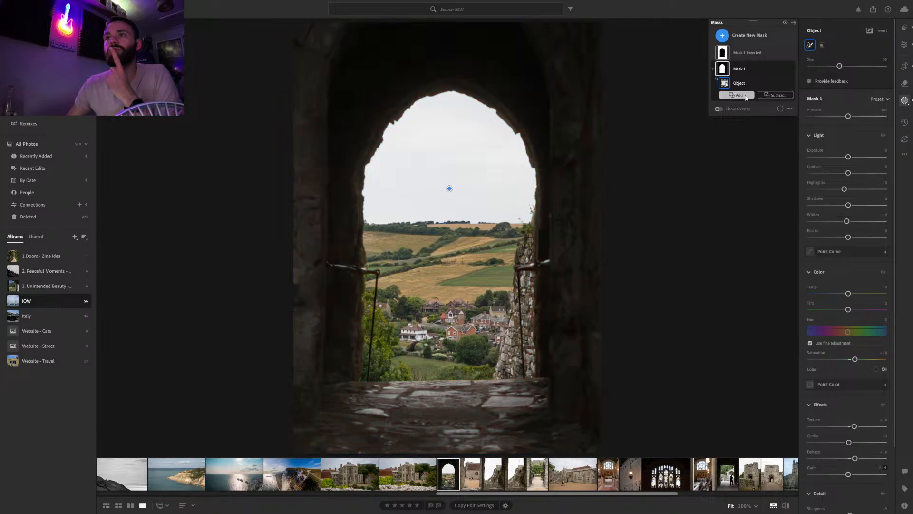
left_click(742, 56)
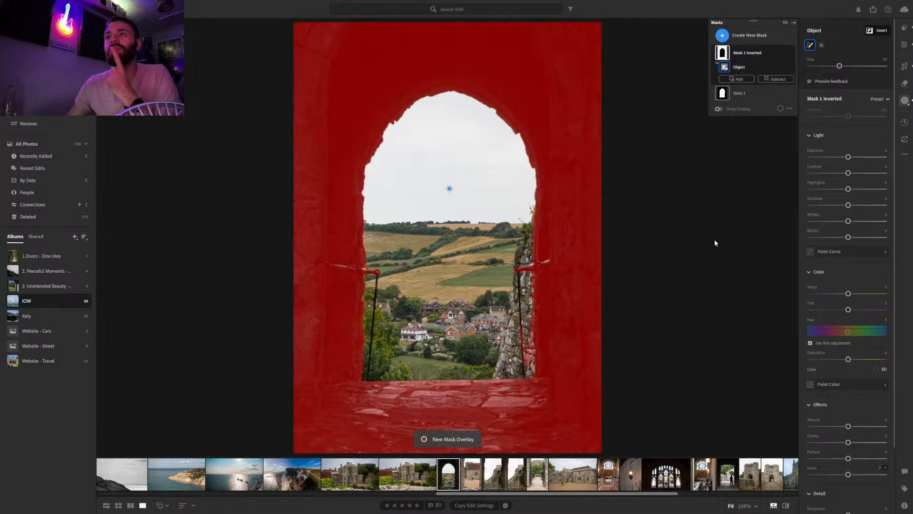
left_click_drag(848, 189, 829, 189)
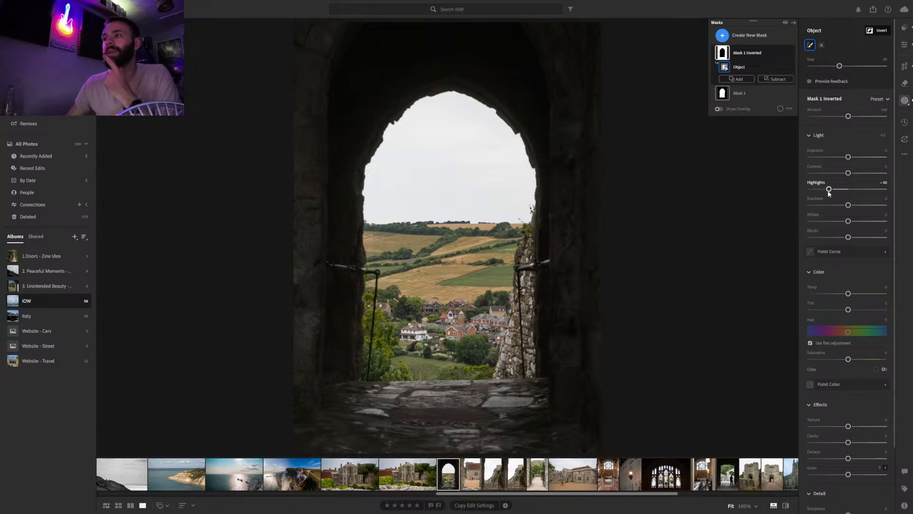
double_click(829, 189)
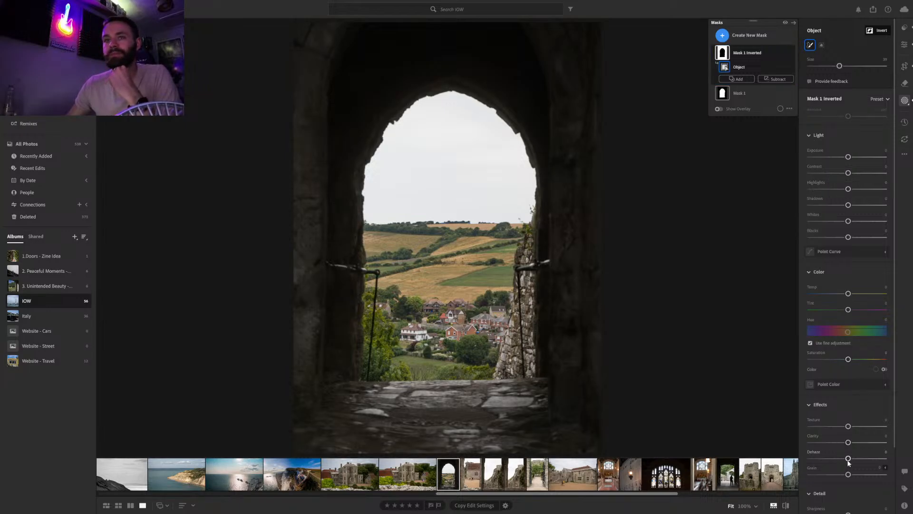
left_click_drag(849, 461, 854, 461)
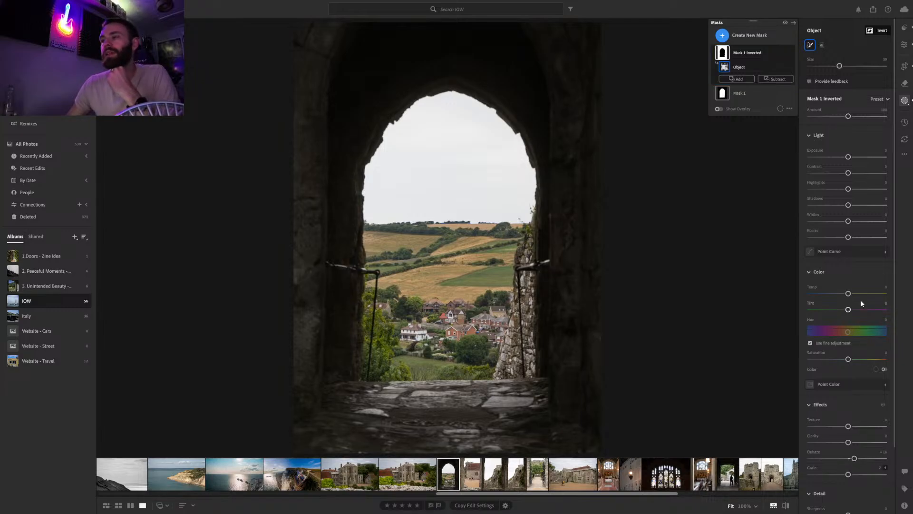
mouse_move(852, 429)
left_mouse_down()
mouse_move(849, 443)
mouse_move(835, 427)
mouse_move(845, 427)
left_mouse_up()
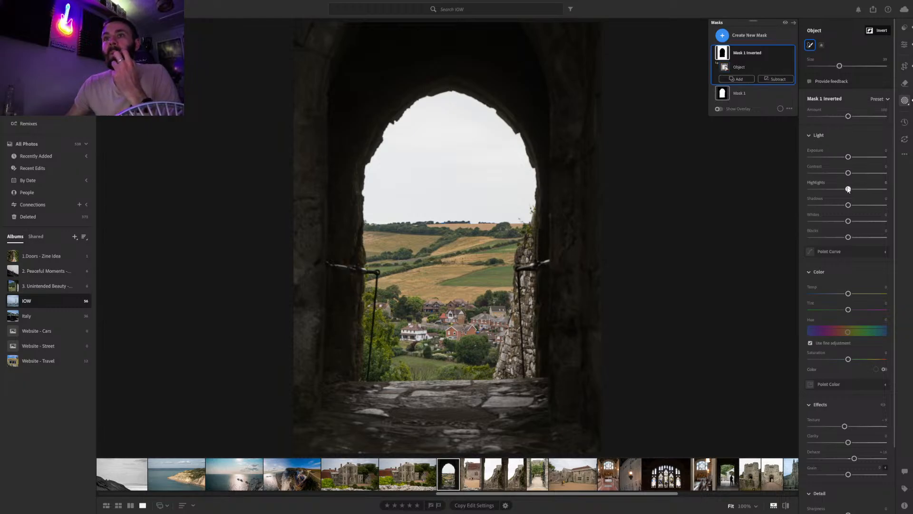
left_click_drag(848, 189, 841, 189)
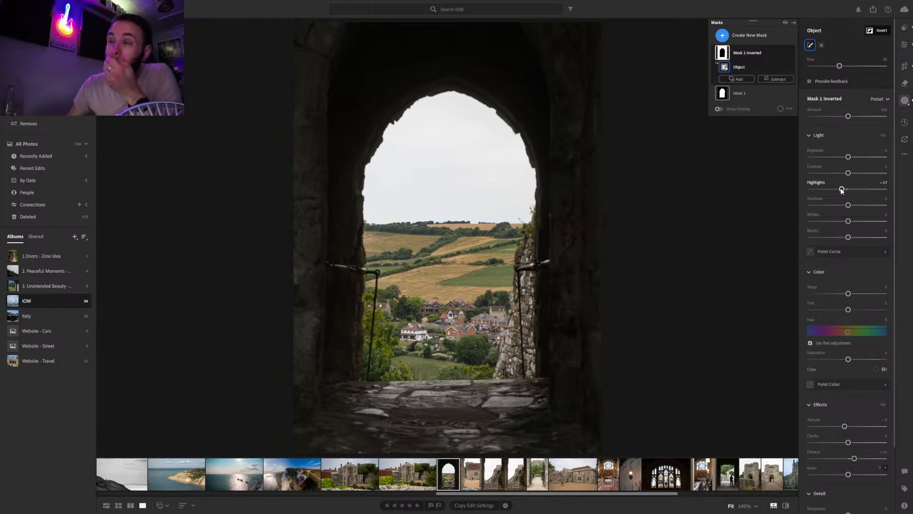
left_click(752, 95)
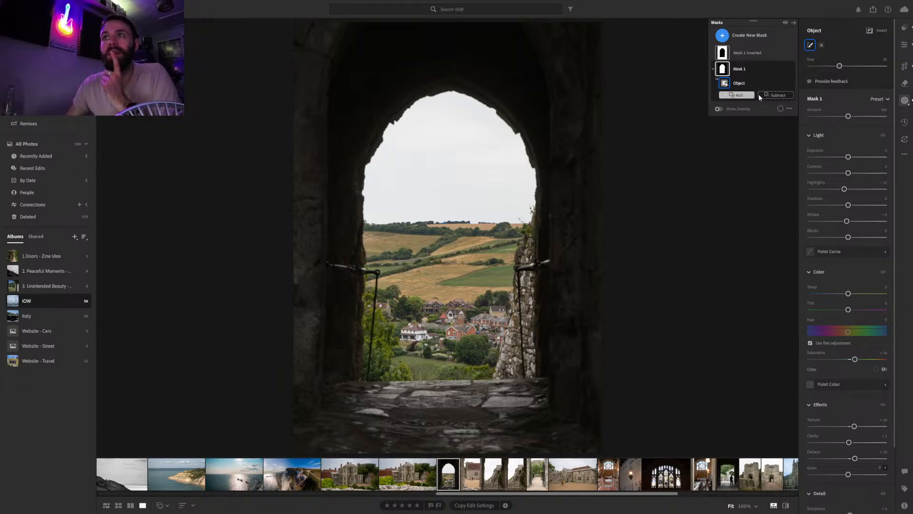
left_click(771, 95)
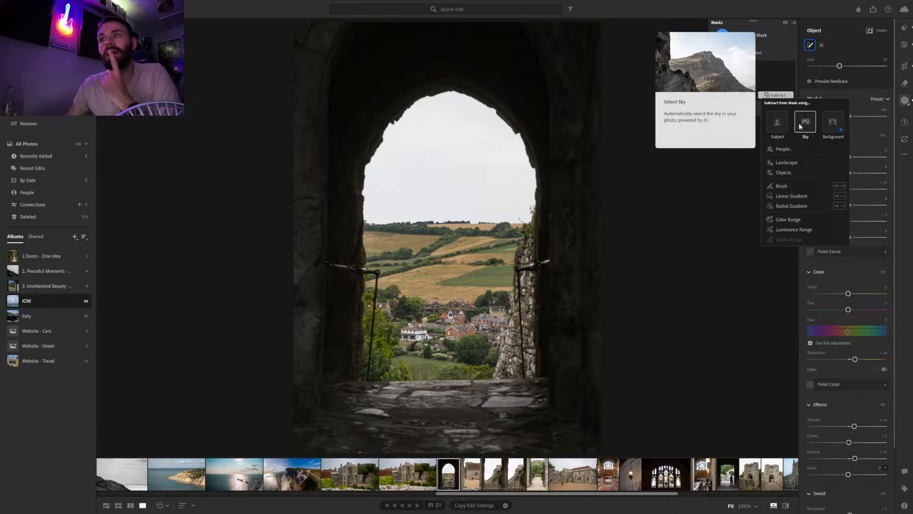
left_click(721, 249)
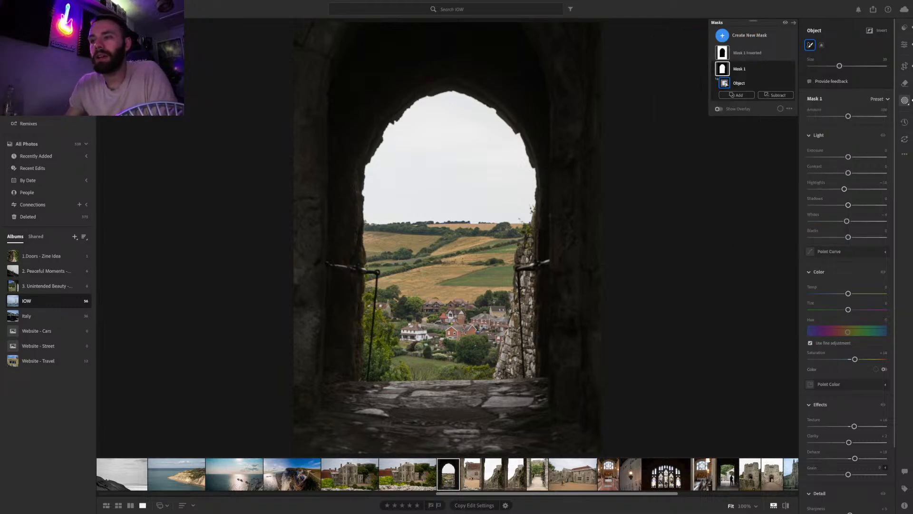
Compare the archway photo with its original and give the whole photo a vignette of about -14, checking the effect
left_click(787, 507)
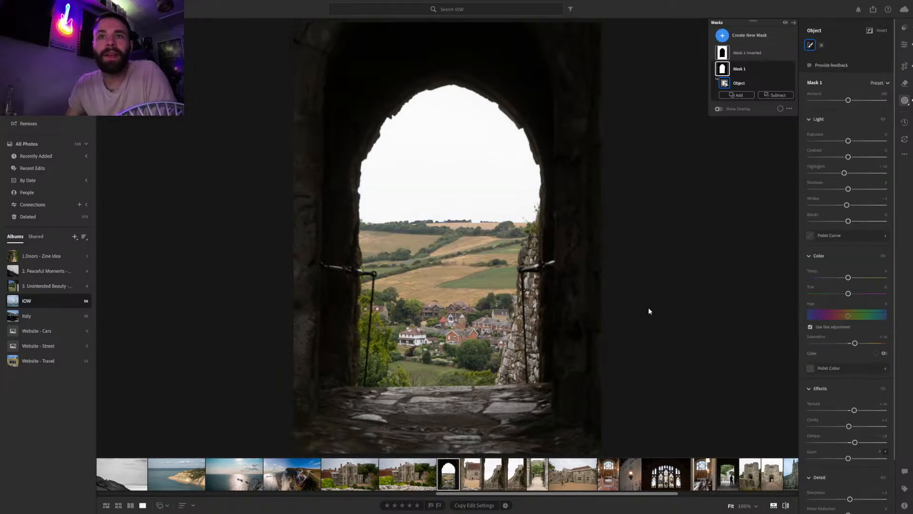
key("backslash")
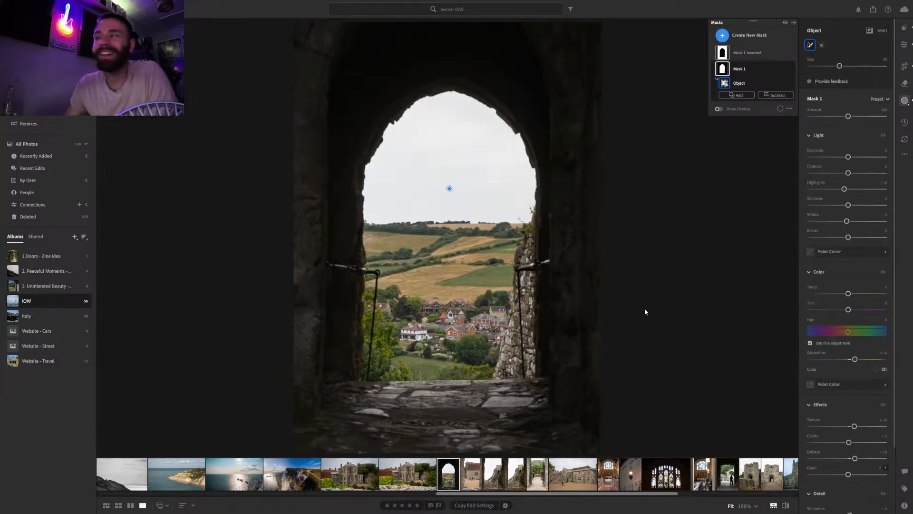
left_click(908, 46)
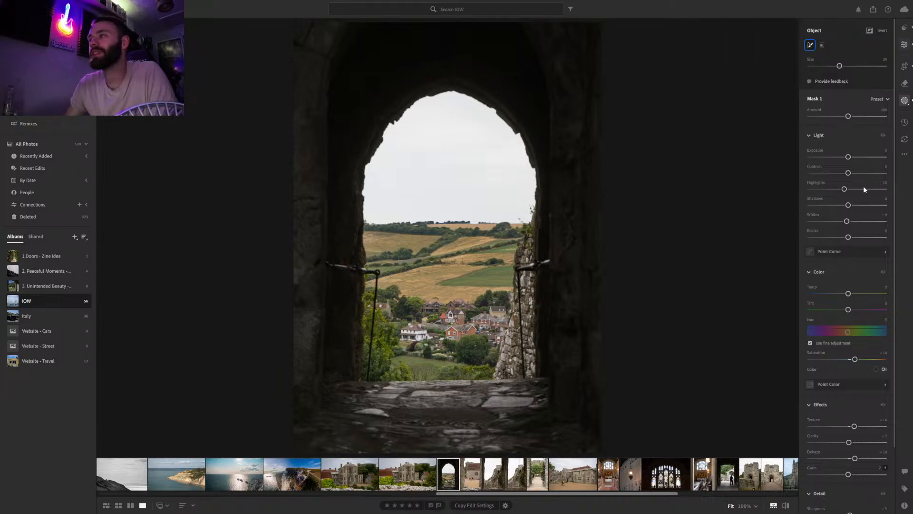
scroll(863, 186, "down", 10)
scroll(851, 207, "down", 1)
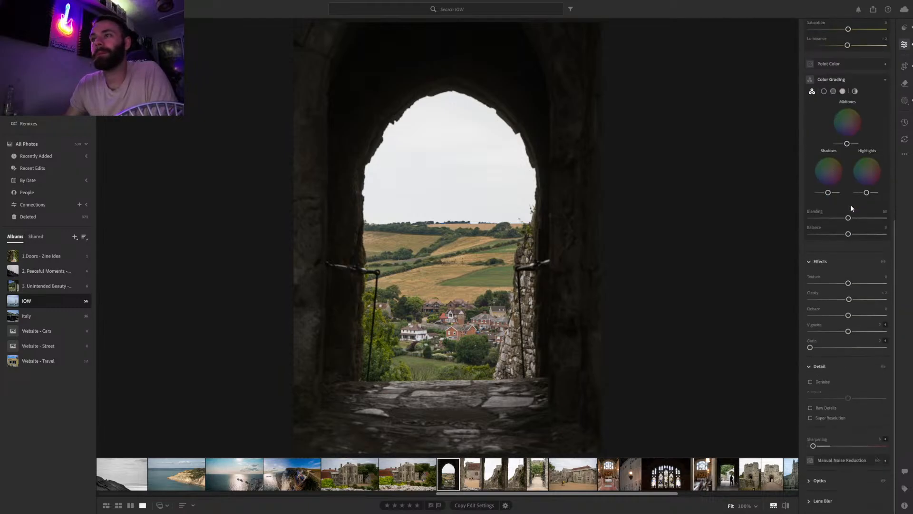
mouse_move(849, 332)
left_mouse_down()
mouse_move(779, 340)
mouse_move(840, 334)
left_mouse_up()
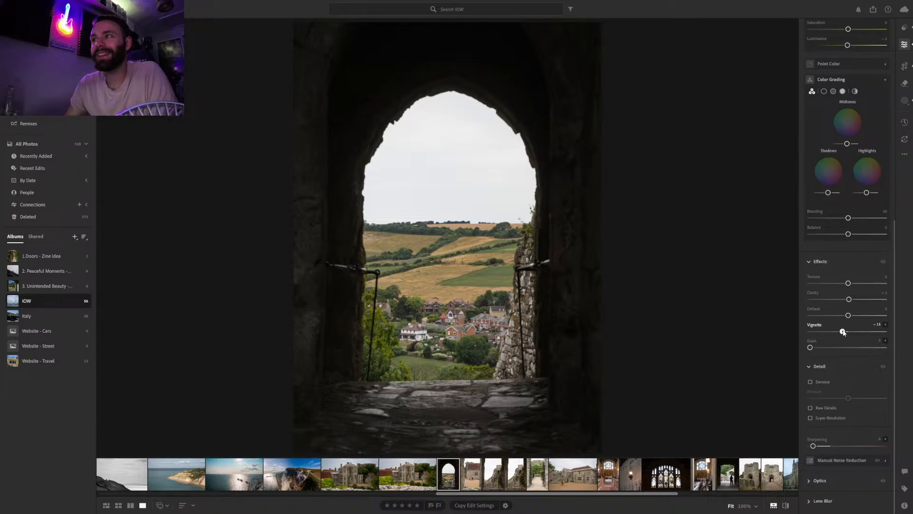
left_click(883, 261)
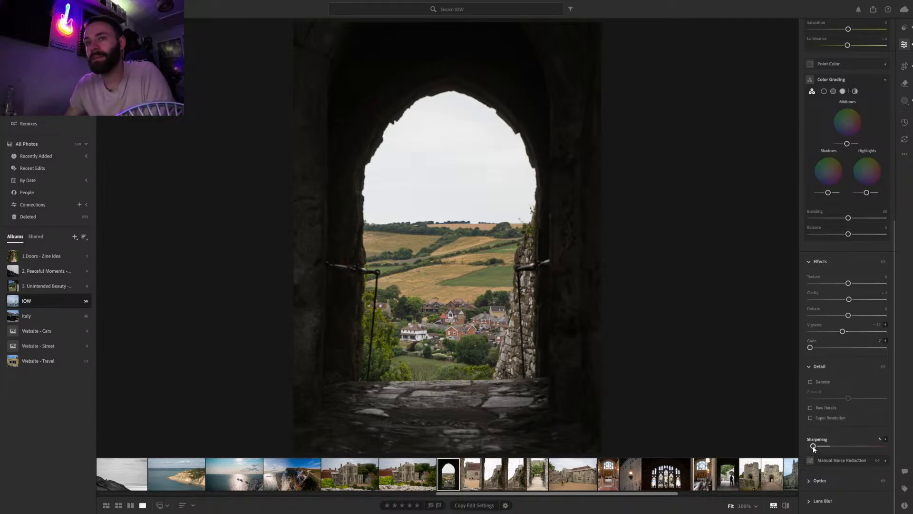
Shift the shadows' color grading hue towards cyan and check the photo against its original
scroll(832, 434, "up", 8)
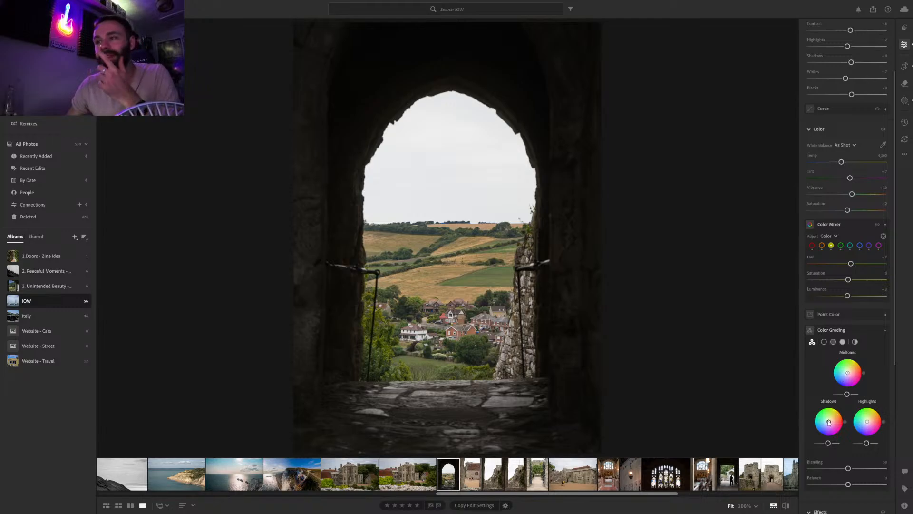
mouse_move(828, 424)
left_mouse_down()
mouse_move(823, 433)
mouse_move(814, 418)
mouse_move(835, 390)
mouse_move(839, 409)
mouse_move(829, 430)
mouse_move(815, 427)
mouse_move(823, 422)
mouse_move(814, 430)
mouse_move(823, 436)
mouse_move(814, 428)
left_mouse_up()
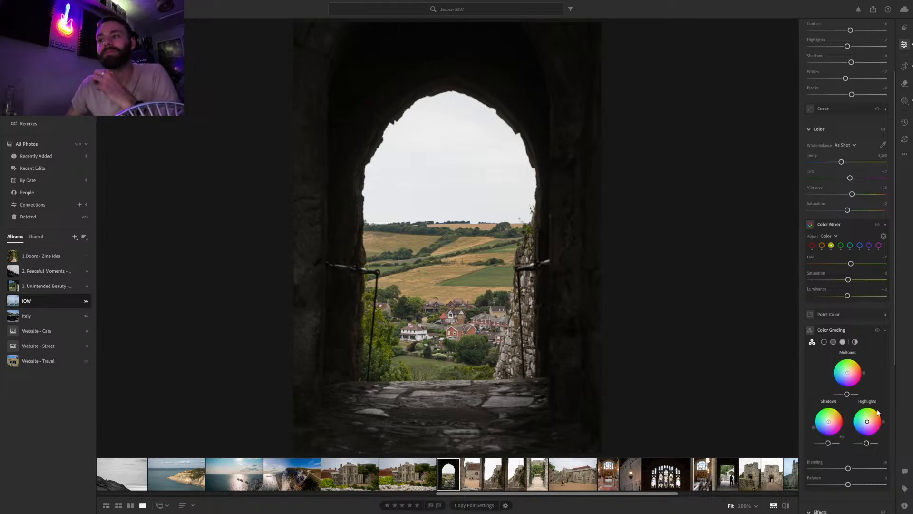
left_click(786, 506)
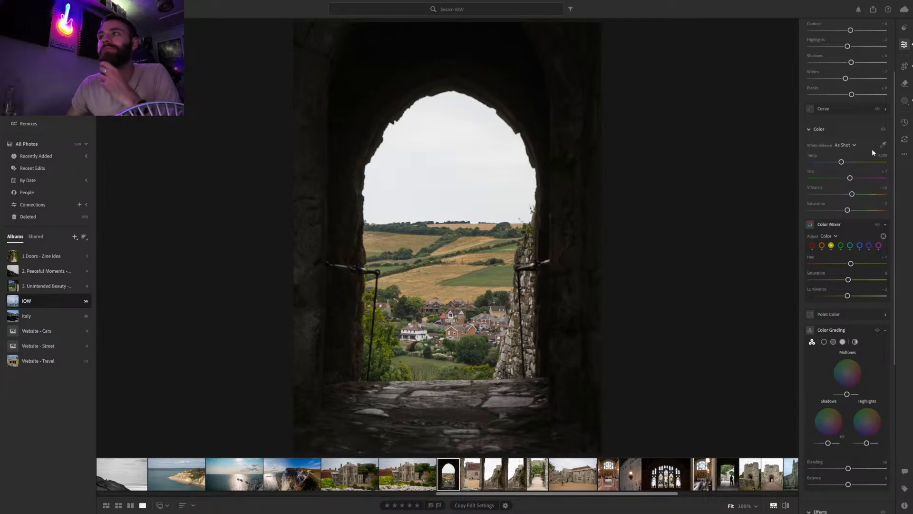
Create a new object mask on the archway photo and paint over the white house in the village with a smaller brush
left_click(905, 102)
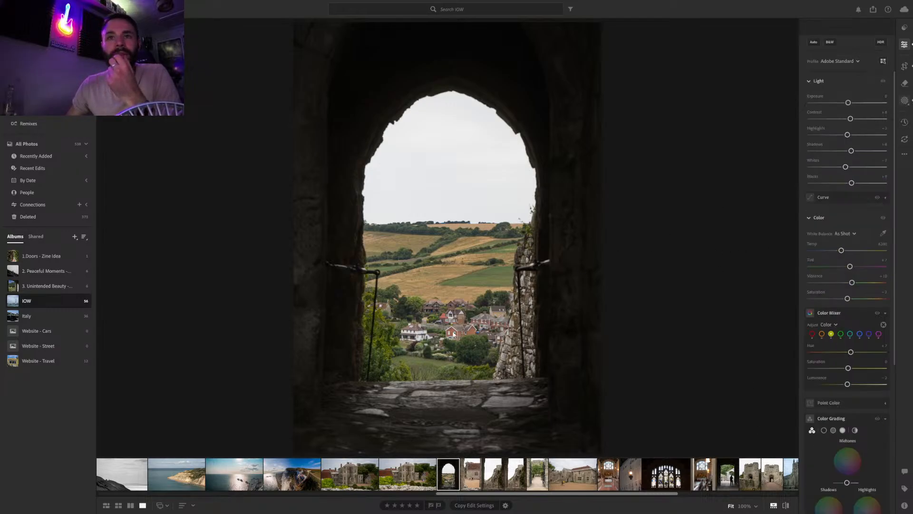
left_click(742, 36)
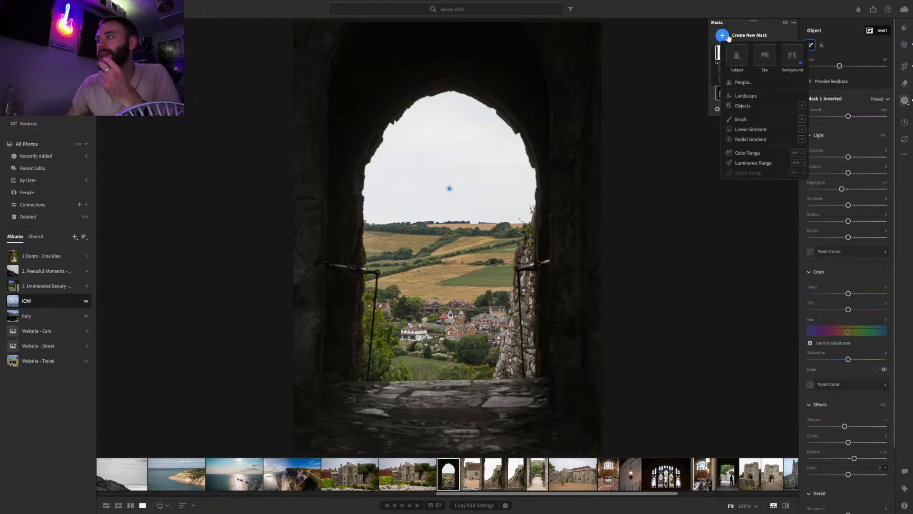
left_click(752, 106)
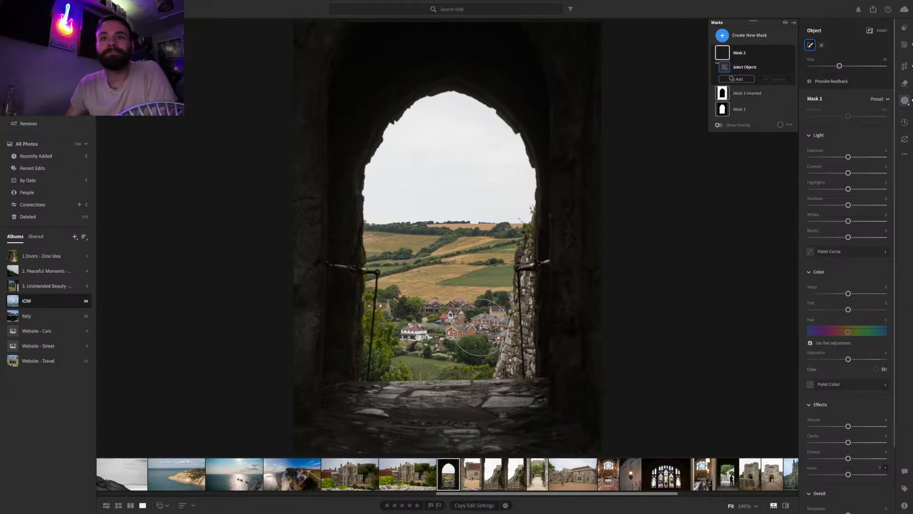
key("bracketleft")
key("bracketleft")
key("bracketleft")
key("bracketleft")
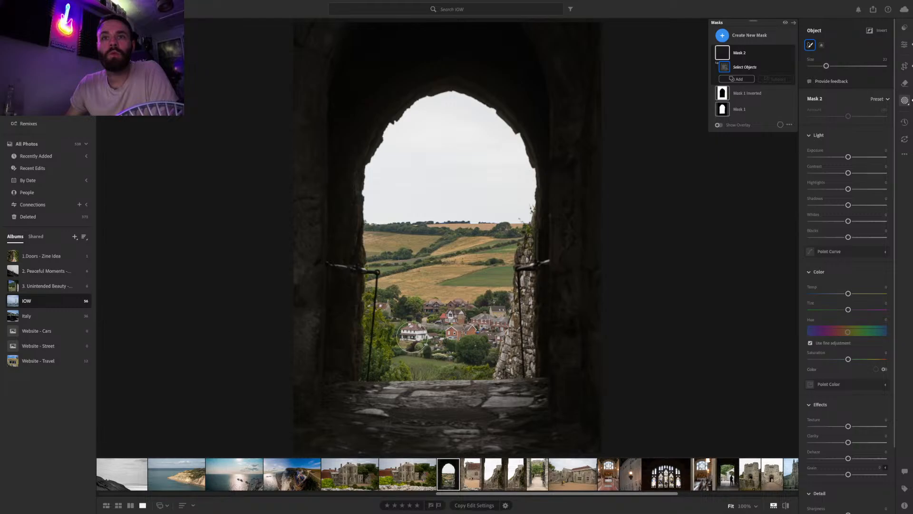
key("bracketleft")
mouse_move(408, 334)
left_mouse_down()
mouse_move(427, 334)
mouse_move(410, 333)
left_mouse_up()
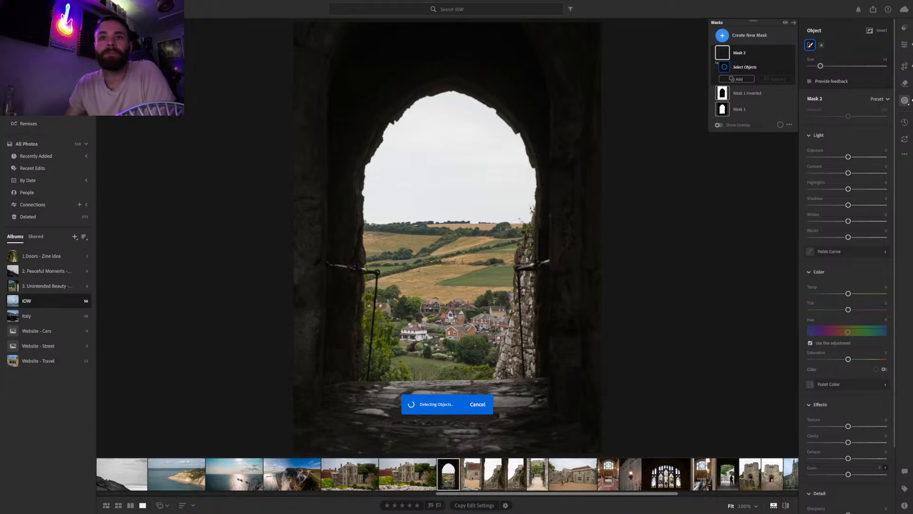
Extend Mask 2 with object selections covering the remaining village houses, including the small one beside the foliage
mouse_move(434, 307)
left_mouse_down()
mouse_move(464, 308)
mouse_move(448, 315)
mouse_move(468, 325)
mouse_move(454, 332)
mouse_move(497, 313)
mouse_move(496, 339)
left_mouse_up()
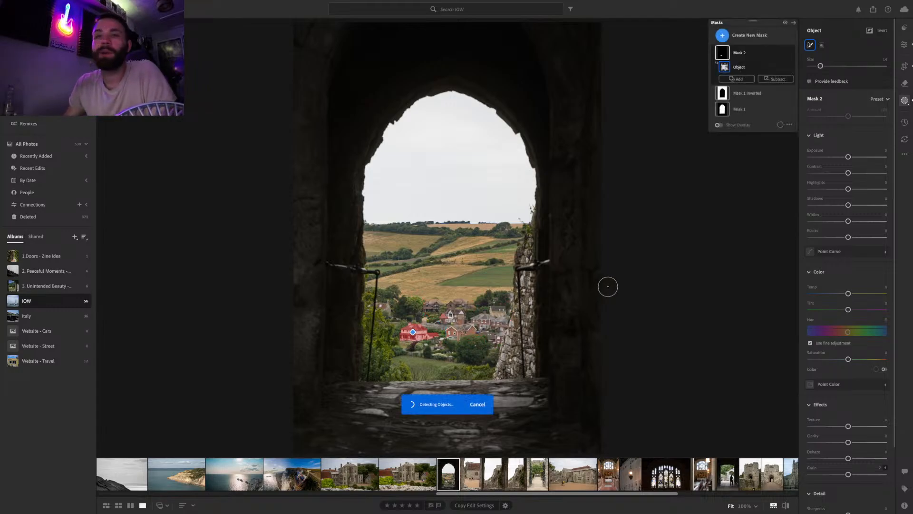
left_click_drag(461, 318, 434, 307)
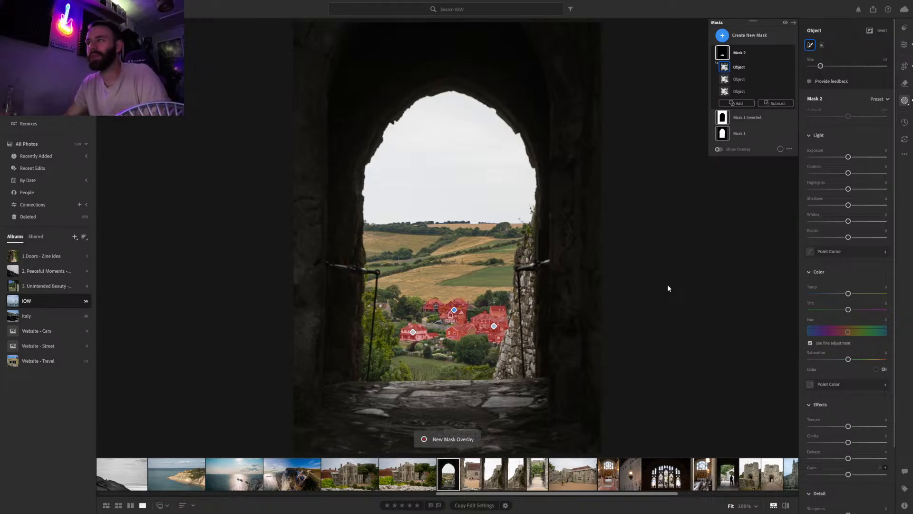
key("[")
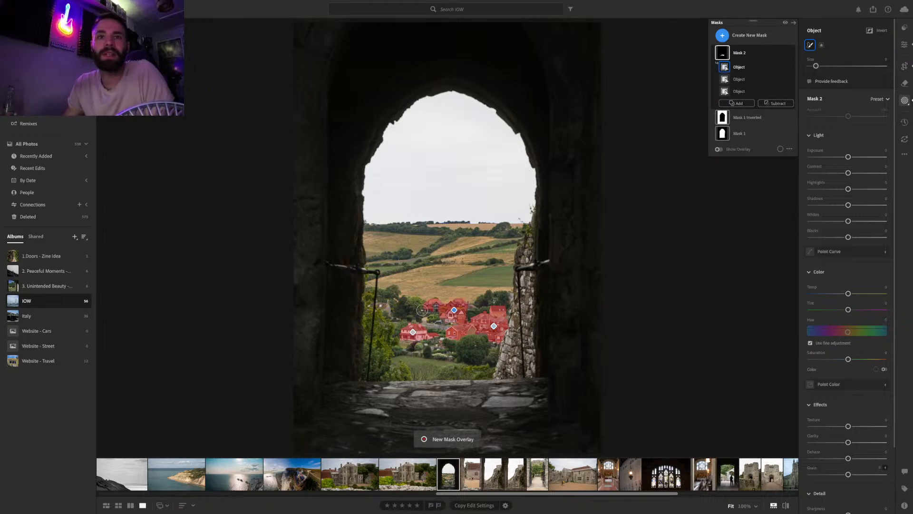
left_click_drag(389, 310, 379, 309)
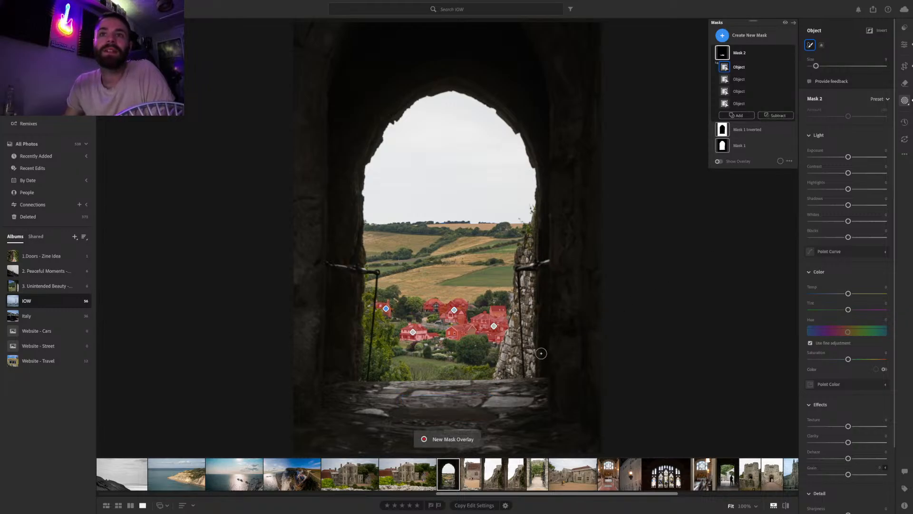
key("[")
left_click_drag(473, 330, 468, 331)
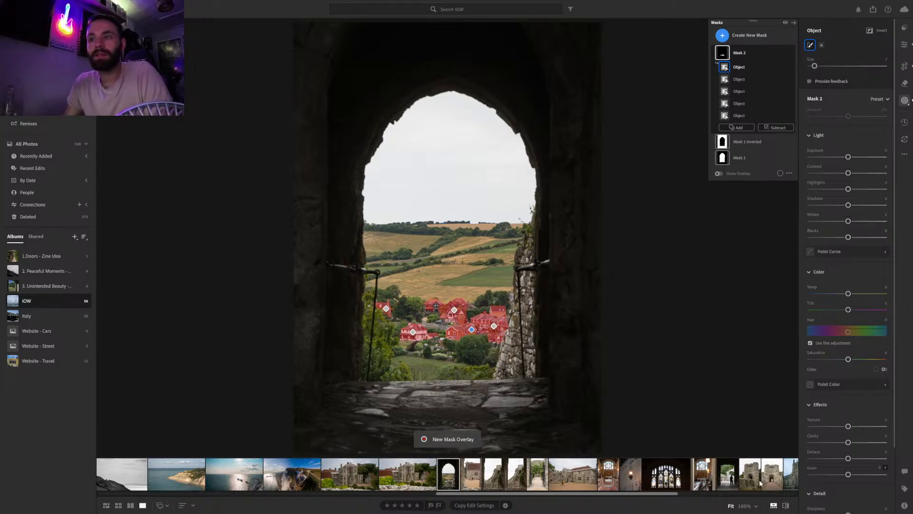
Set the texture of Mask 2, covering the village houses, to about +18, checking the detail at 100% and full view
left_click(744, 507)
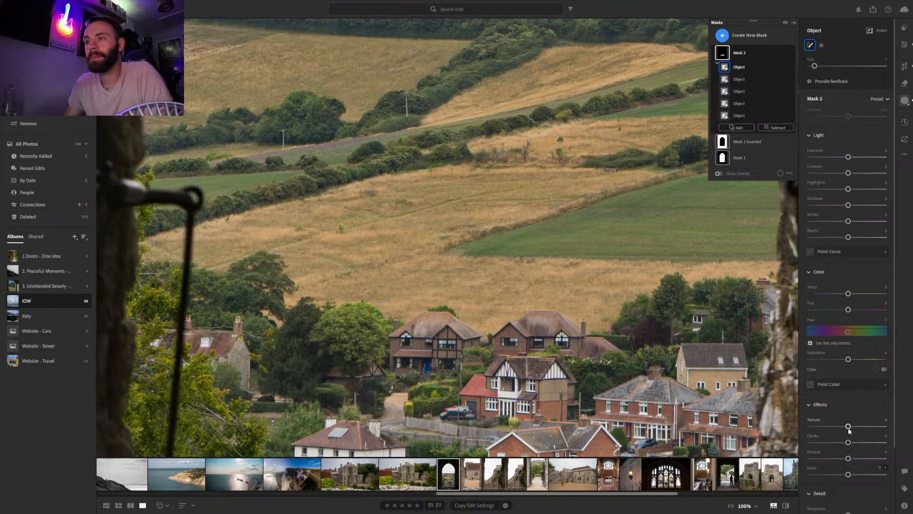
mouse_move(850, 428)
left_mouse_down()
mouse_move(882, 427)
mouse_move(853, 427)
left_mouse_up()
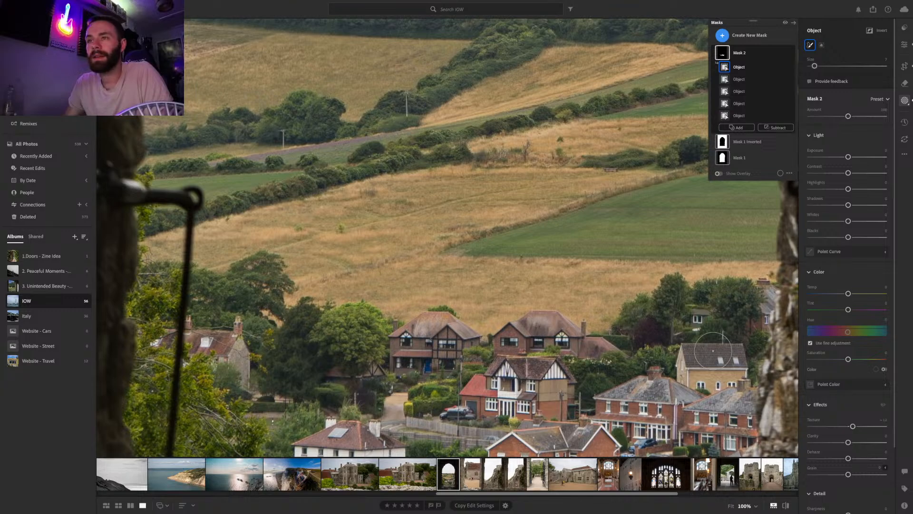
left_click(731, 505)
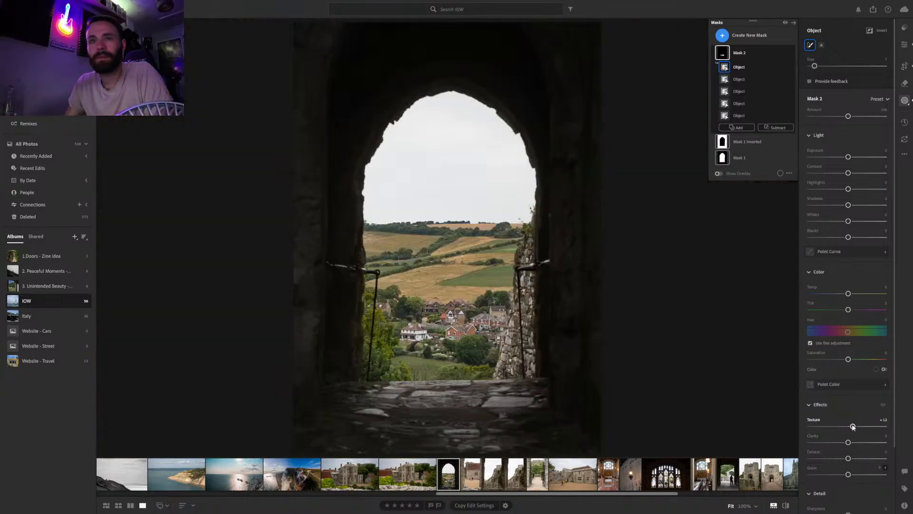
left_click_drag(853, 427, 872, 426)
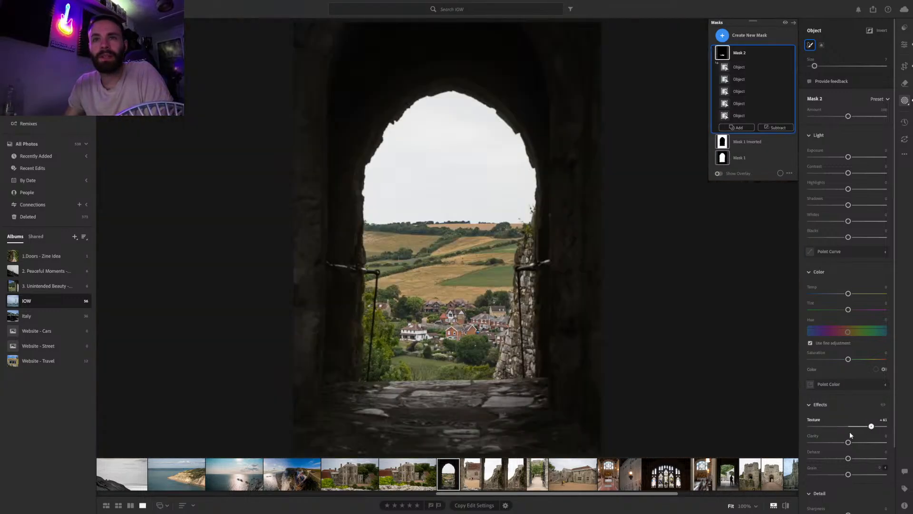
double_click(851, 428)
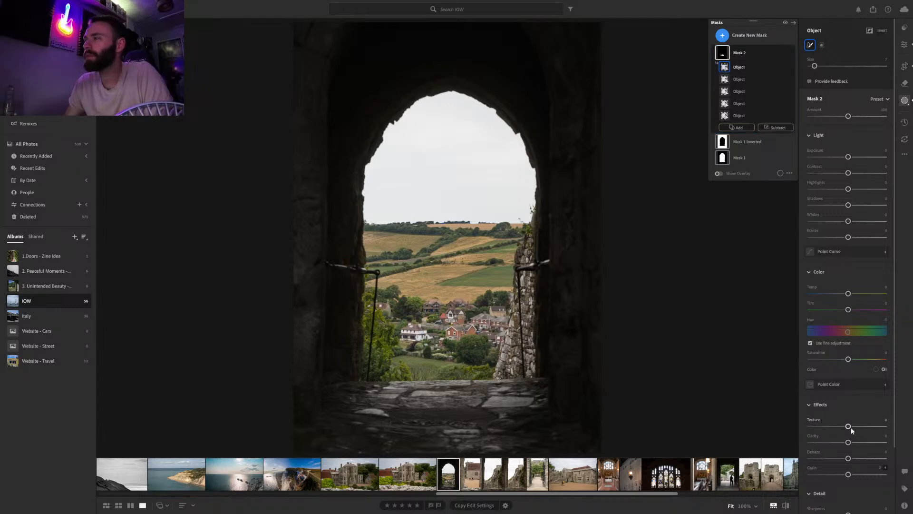
left_click_drag(851, 427, 858, 430)
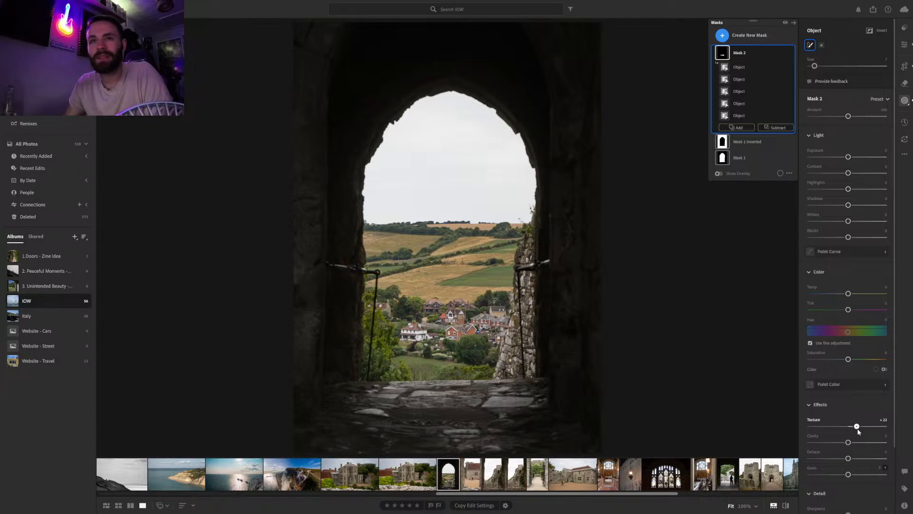
left_click_drag(856, 429, 856, 429)
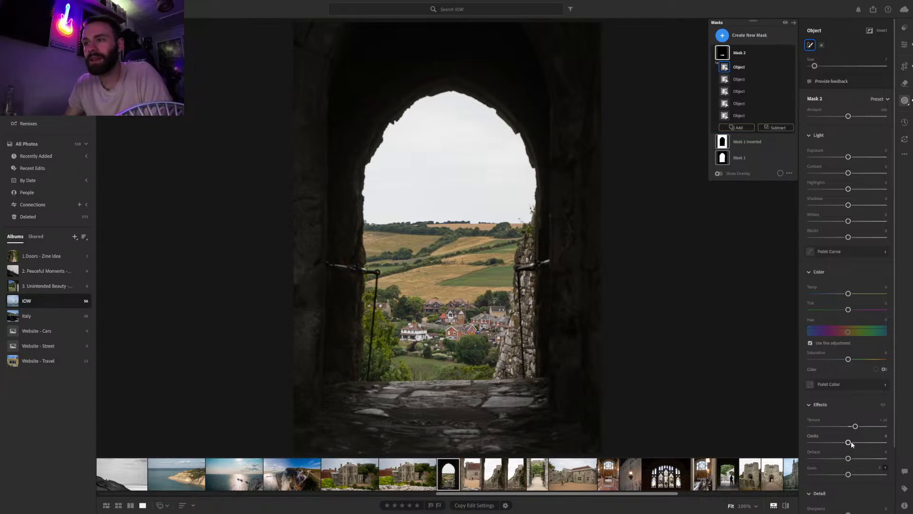
Give Mask 2 clarity of about +7 and sharpness of about +4, and compare the photo with and without the mask
left_click_drag(849, 443, 855, 444)
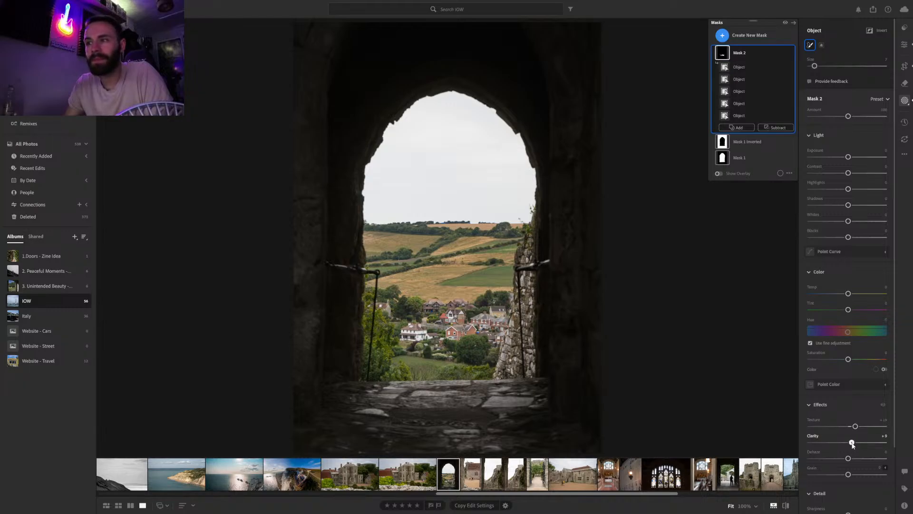
scroll(860, 416, "down", 3)
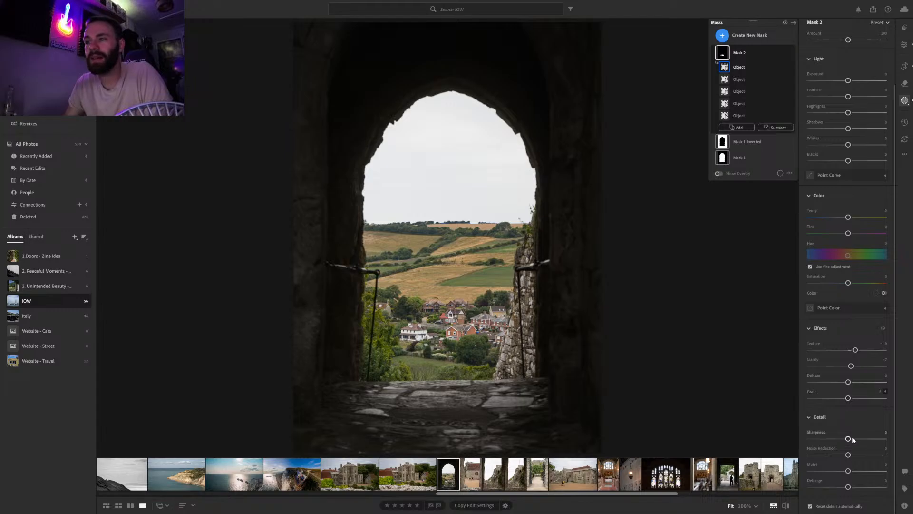
left_click_drag(848, 438, 850, 438)
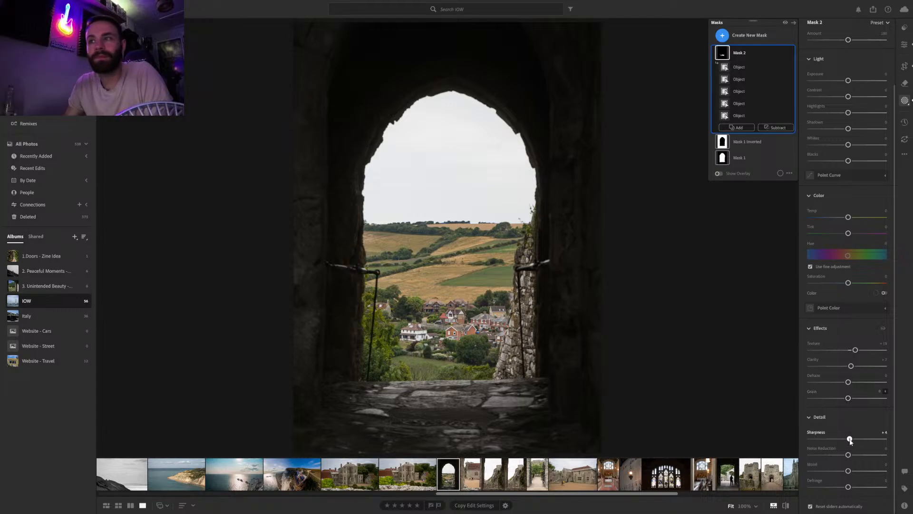
left_click(786, 506)
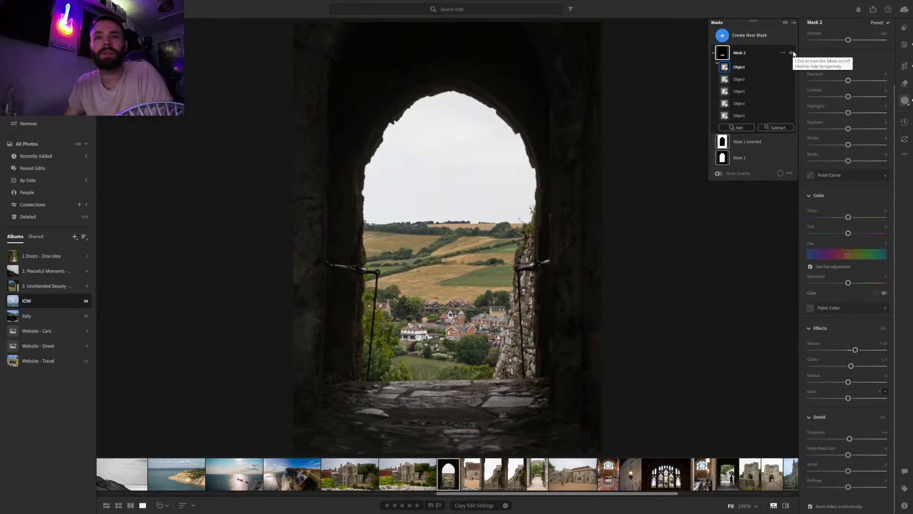
left_click(792, 53)
left_click(792, 51)
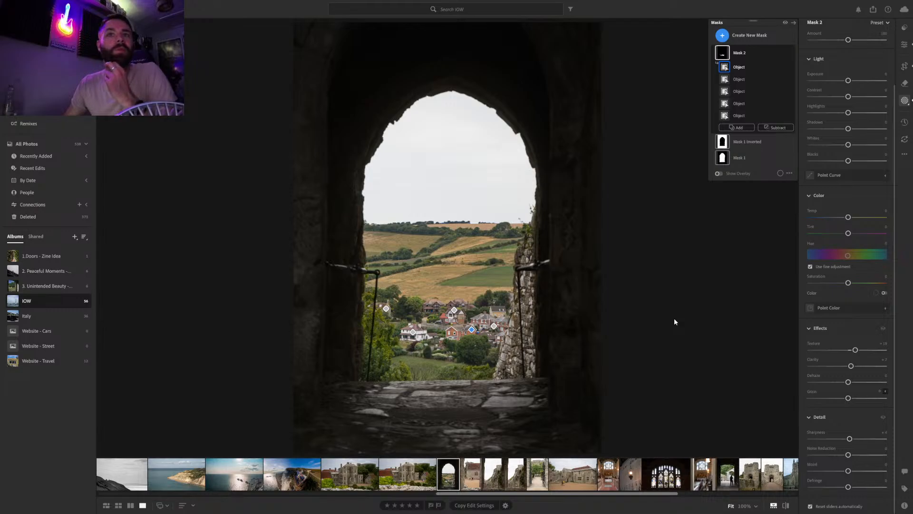
Create a sky mask and add object selections to it so that it covers the whole sky inside the arch
left_click(737, 36)
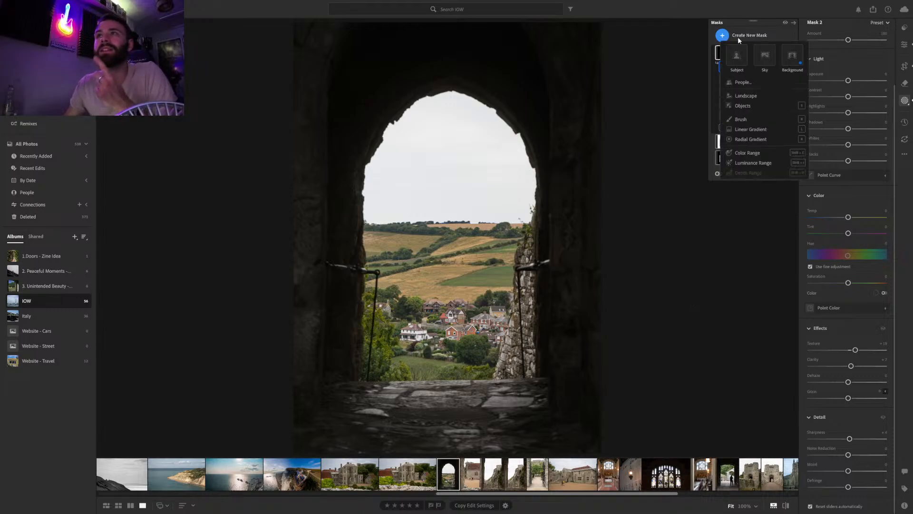
left_click(757, 53)
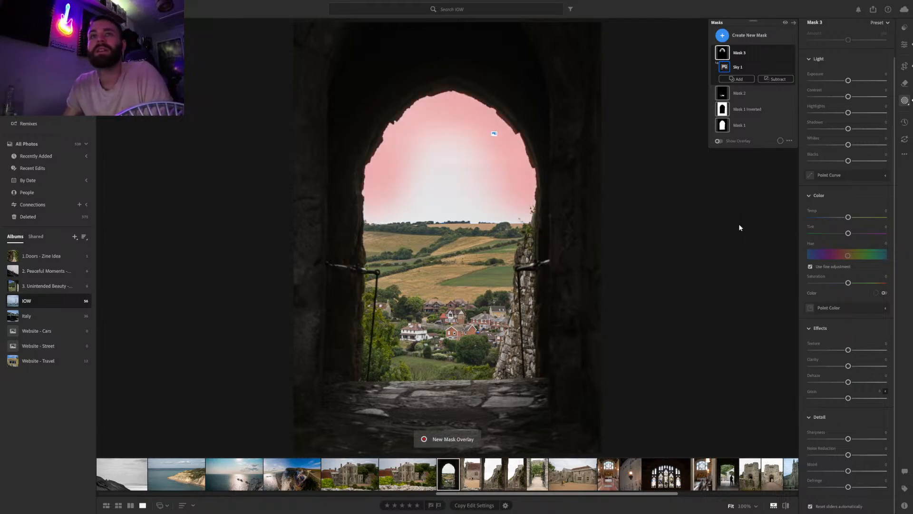
left_click(736, 78)
left_click(752, 154)
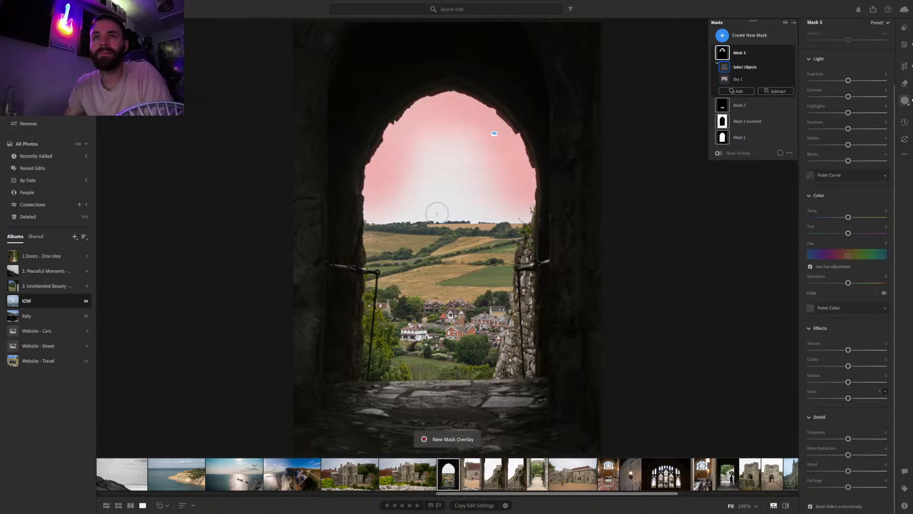
mouse_move(380, 208)
left_mouse_down()
mouse_move(521, 210)
mouse_move(506, 172)
mouse_move(460, 149)
mouse_move(437, 197)
mouse_move(523, 178)
mouse_move(429, 186)
mouse_move(481, 163)
mouse_move(439, 145)
mouse_move(382, 188)
mouse_move(401, 189)
left_mouse_up()
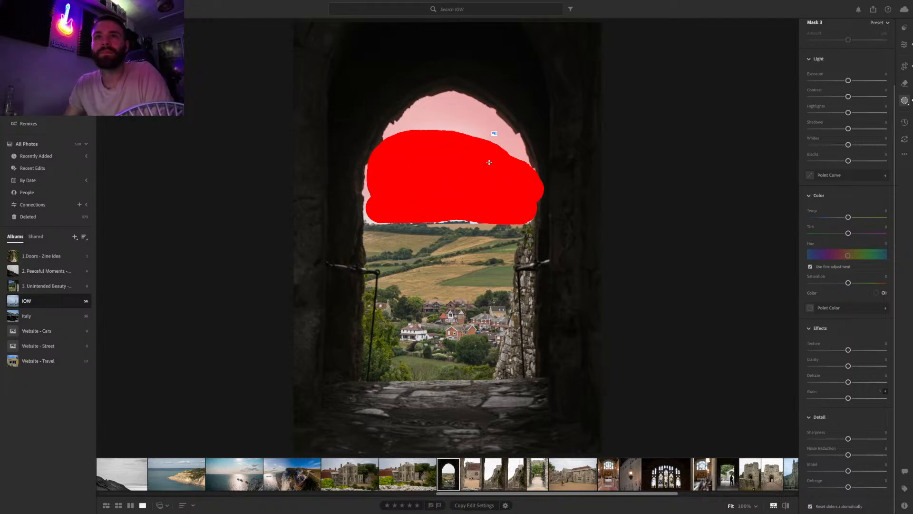
left_click_drag(489, 162, 446, 159)
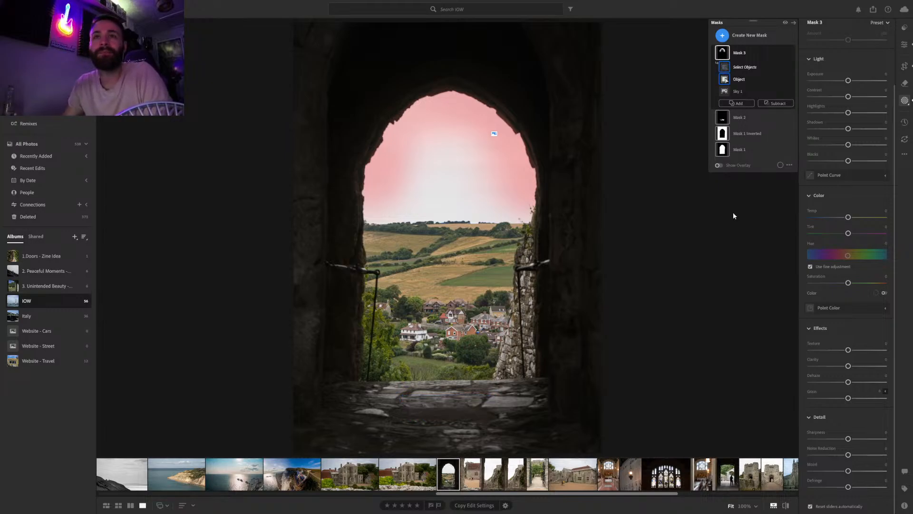
mouse_move(508, 168)
left_mouse_down()
mouse_move(492, 143)
mouse_move(404, 140)
mouse_move(457, 112)
mouse_move(484, 132)
left_mouse_up()
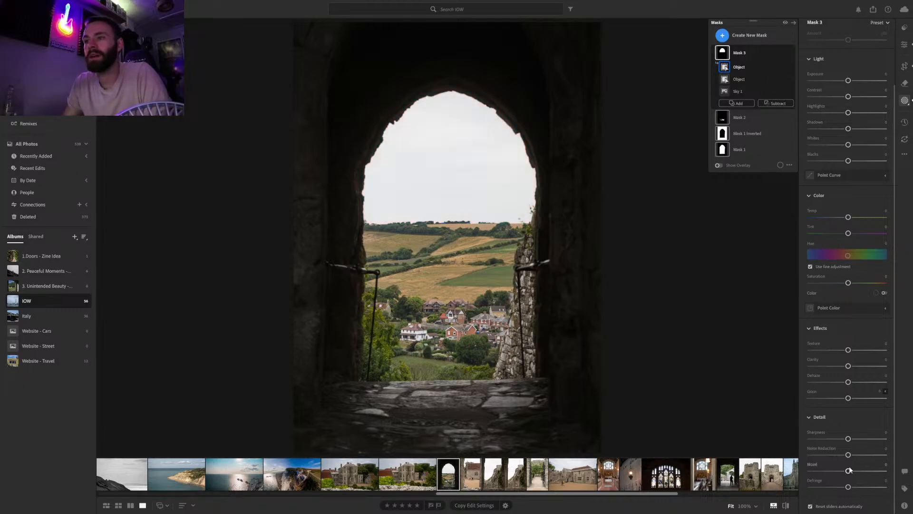
On the sky mask, set dehaze to about +30, highlights to about -20, whites to about +3 and temperature to about -4
left_click_drag(848, 455, 853, 456)
mouse_move(848, 381)
left_mouse_down()
mouse_move(900, 383)
mouse_move(863, 384)
left_mouse_up()
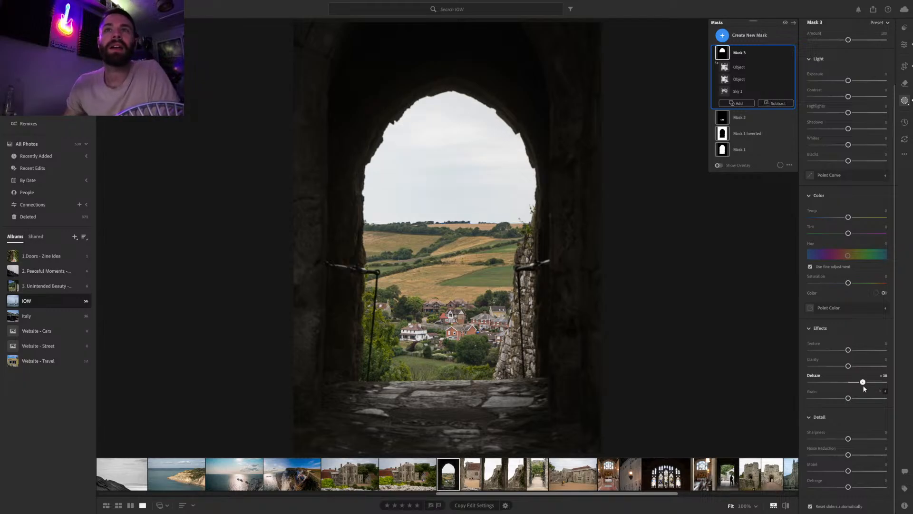
left_click_drag(864, 385, 860, 382)
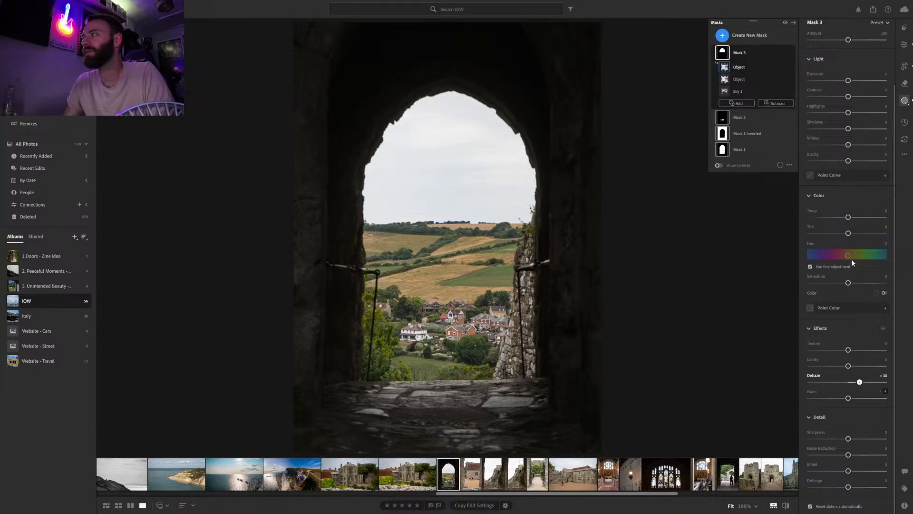
left_click_drag(848, 113, 849, 146)
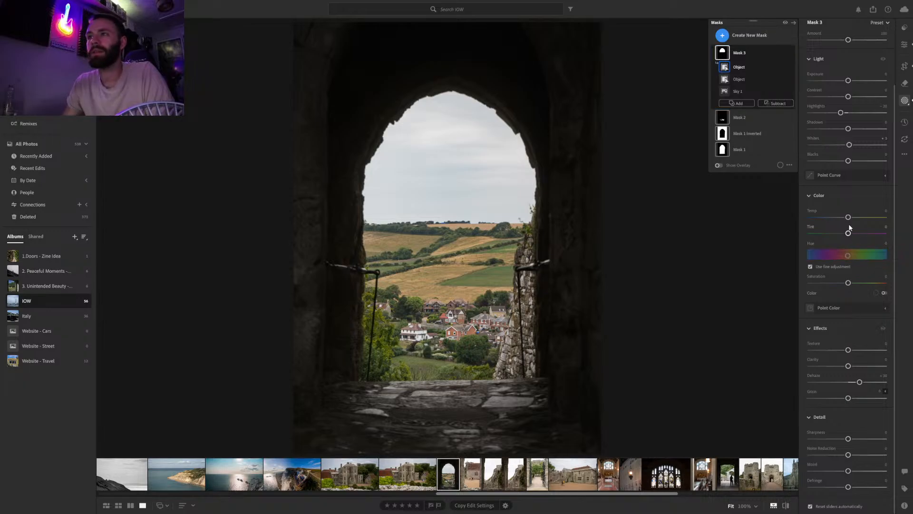
left_click_drag(848, 217, 847, 218)
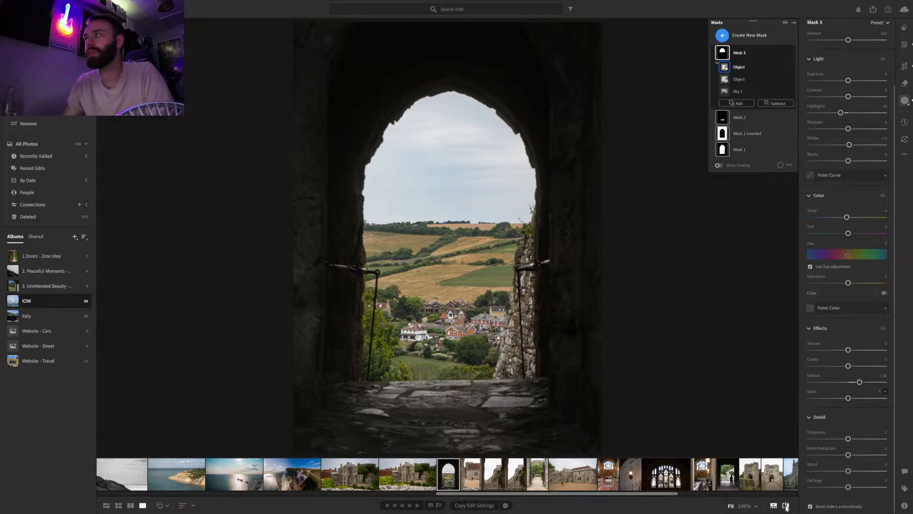
Set the sky mask's dehaze to about +17 and highlights to about -13, comparing the photo with and without the edits
left_click(786, 506)
left_click(786, 506)
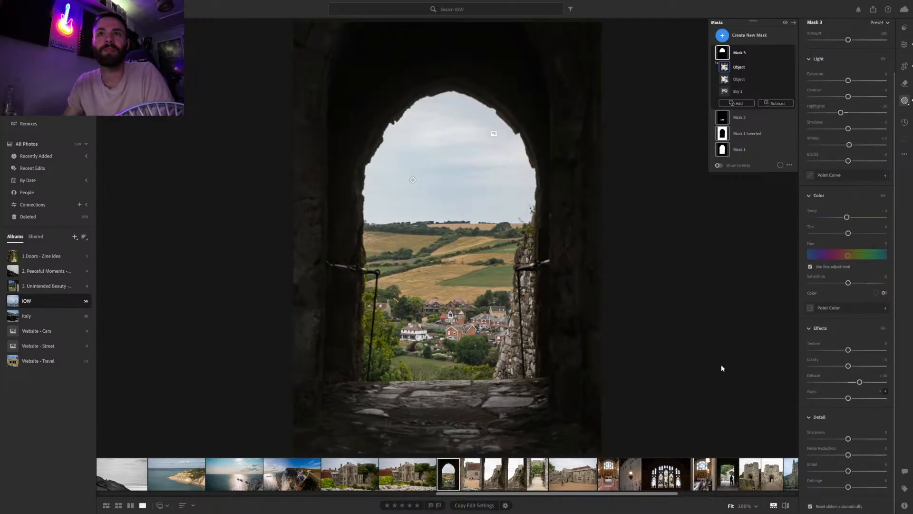
left_click_drag(860, 382, 856, 382)
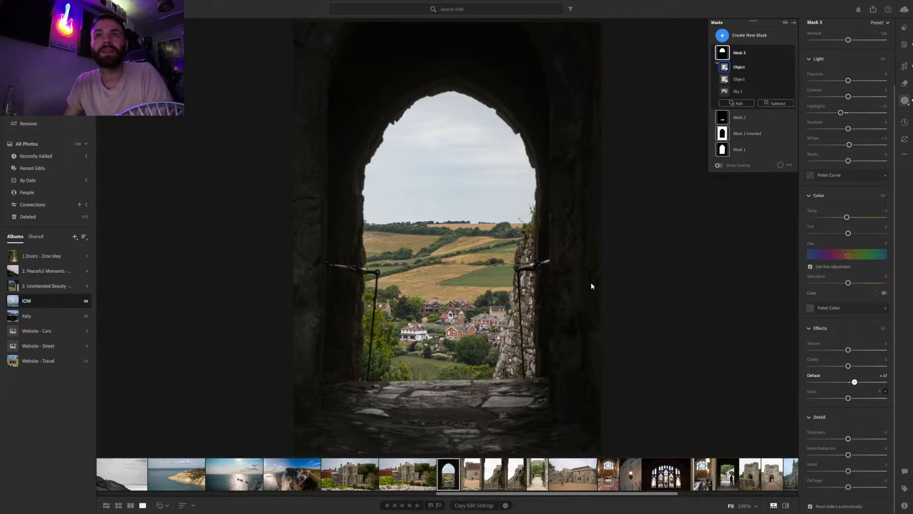
left_click(884, 328)
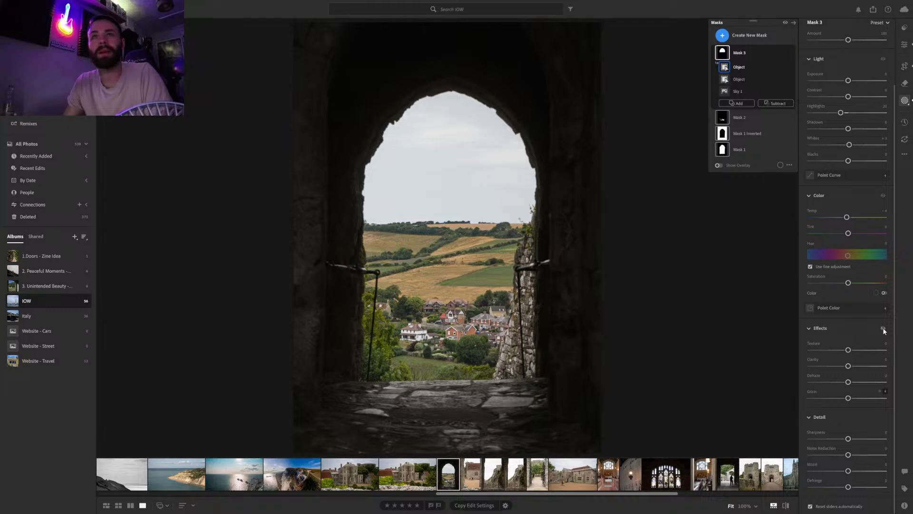
left_click(883, 329)
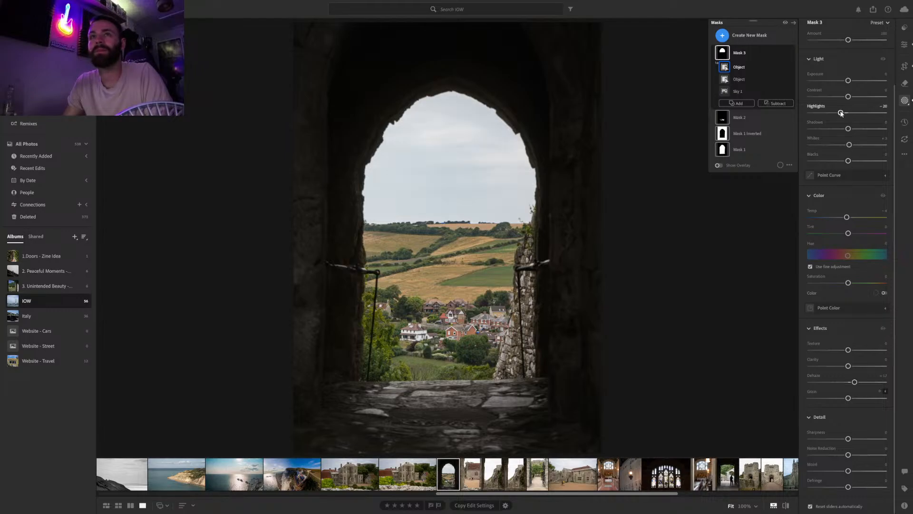
left_click_drag(841, 112, 845, 114)
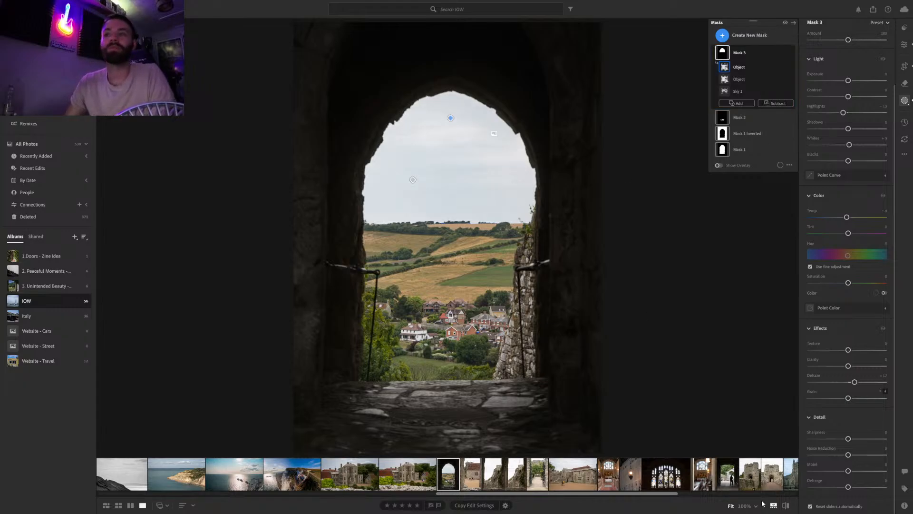
left_click(786, 506)
left_click(786, 506)
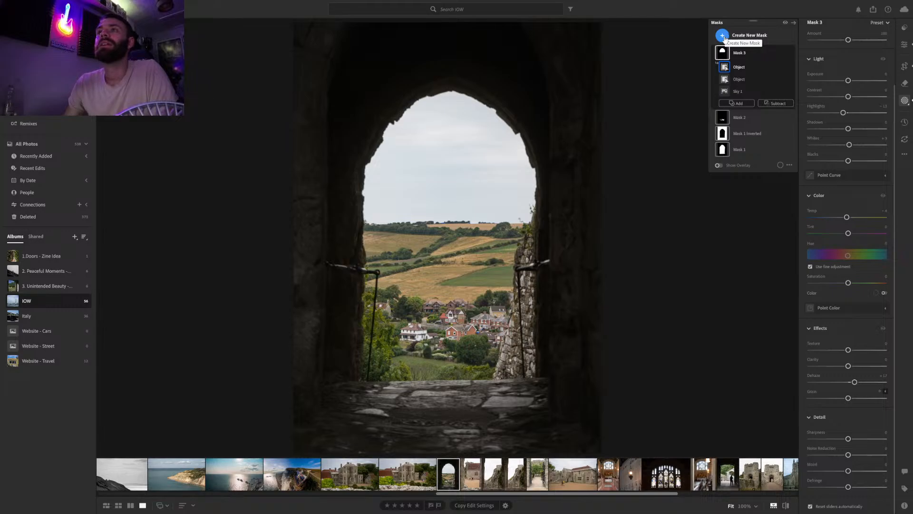
Add a diagonal linear gradient mask over the archway photo's lower-right corner and set its shadows to about -27
left_click(725, 38)
left_click(757, 129)
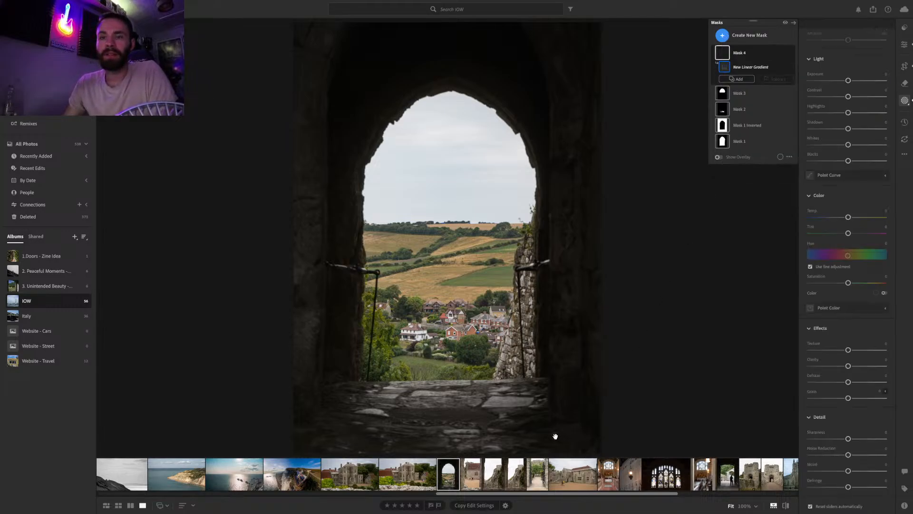
left_click_drag(598, 451, 492, 352)
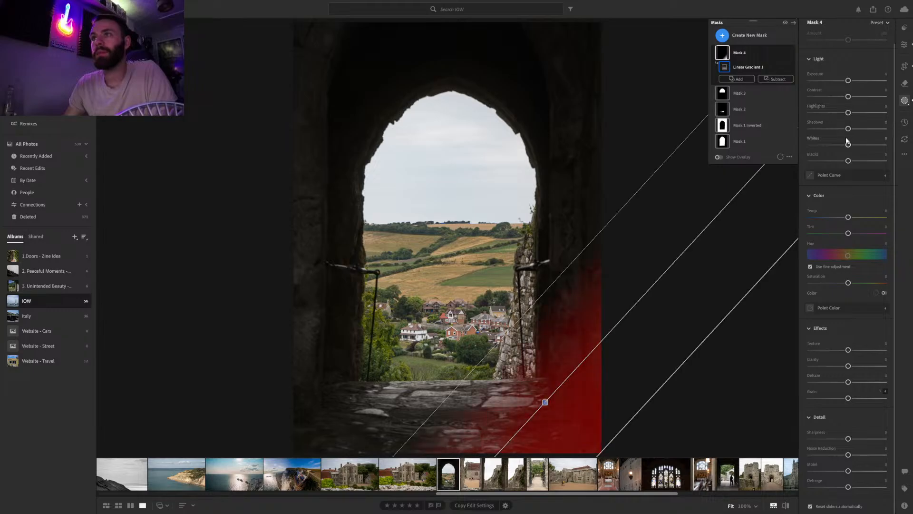
left_click_drag(849, 161, 849, 161)
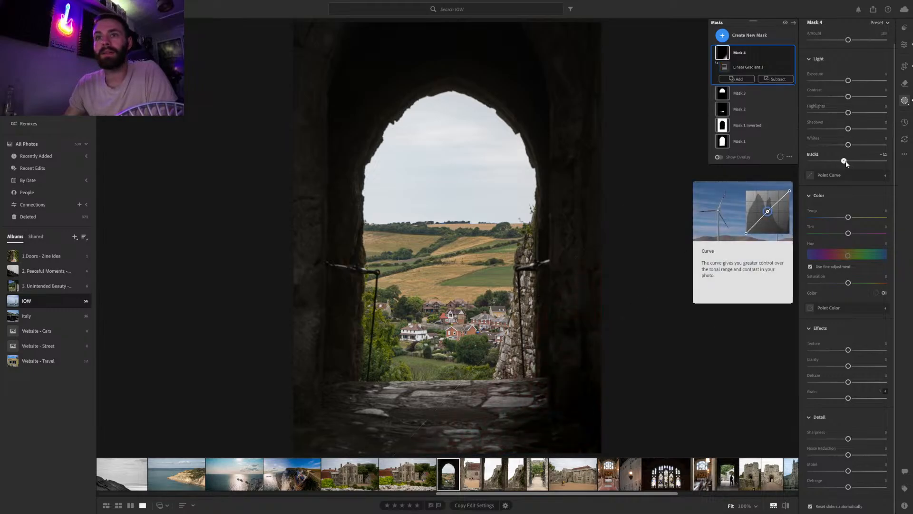
left_click_drag(852, 126, 841, 127)
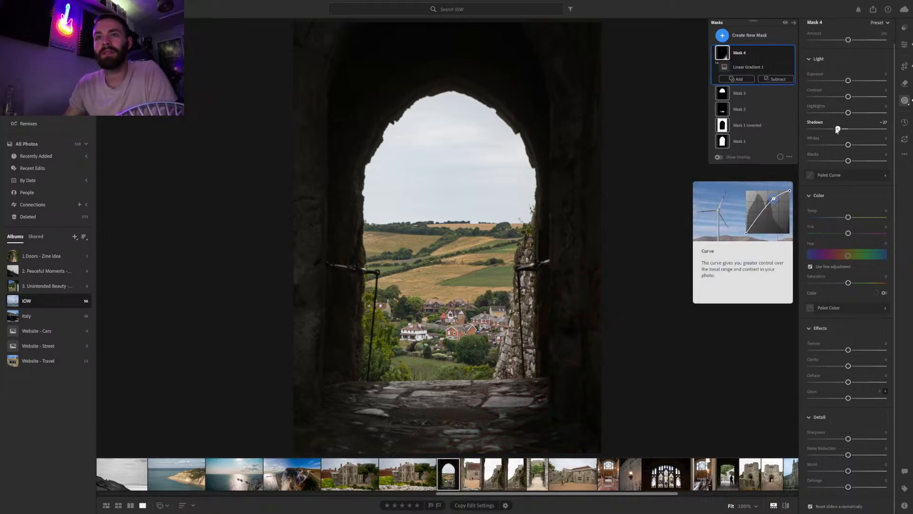
Add a matching diagonal linear gradient mask over the lower-left corner of the photo and set its shadows to about -30
left_click(745, 36)
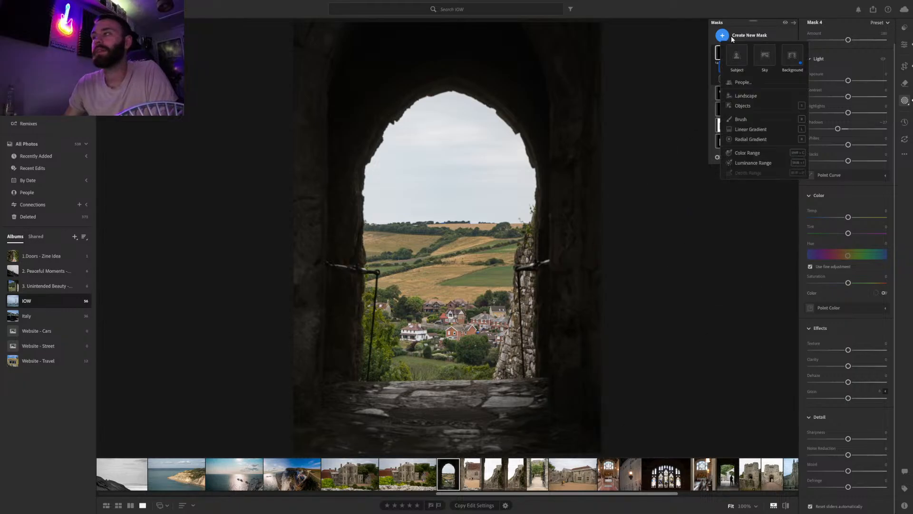
left_click(751, 130)
left_click_drag(313, 443, 413, 351)
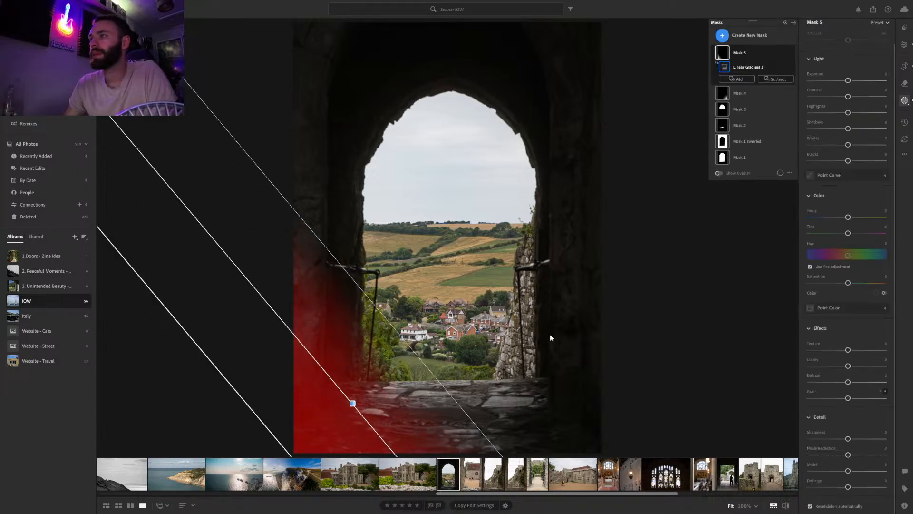
left_click_drag(848, 129, 837, 130)
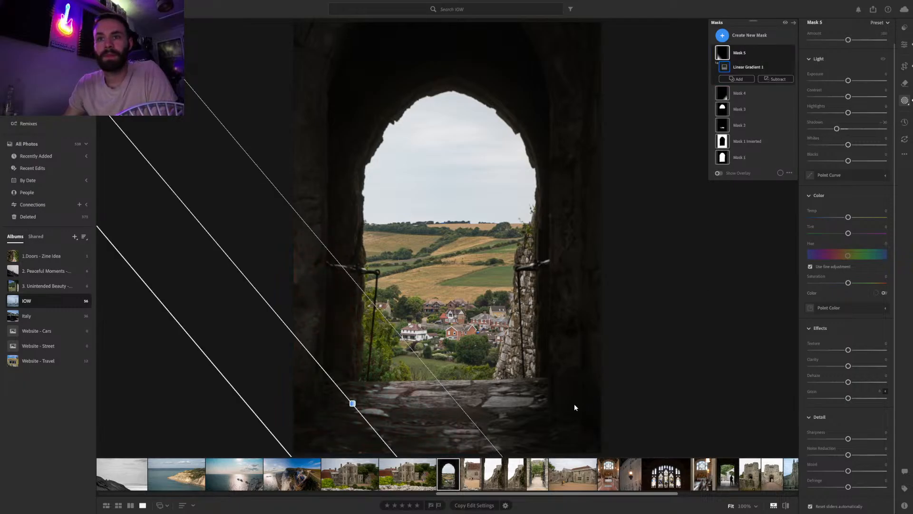
Extend the lower-right corner gradient of Mask 4 further in towards the arch opening
left_click(740, 71)
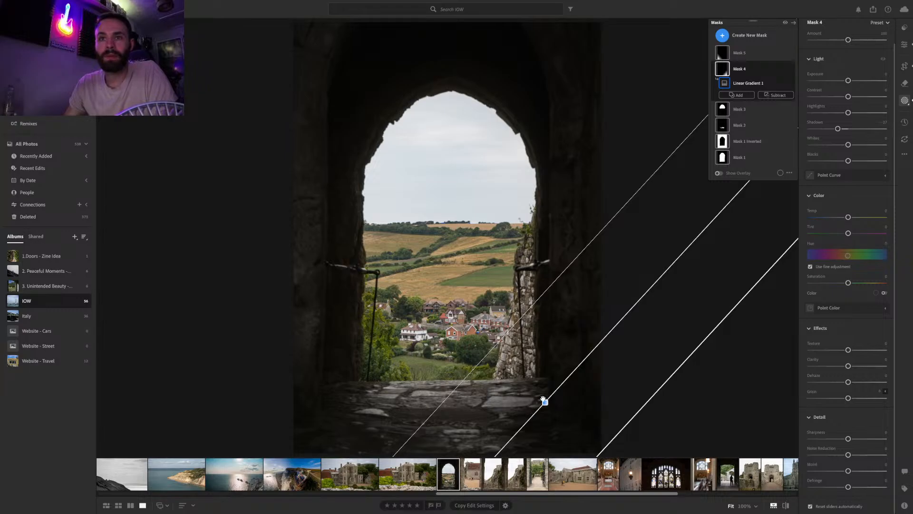
mouse_move(546, 402)
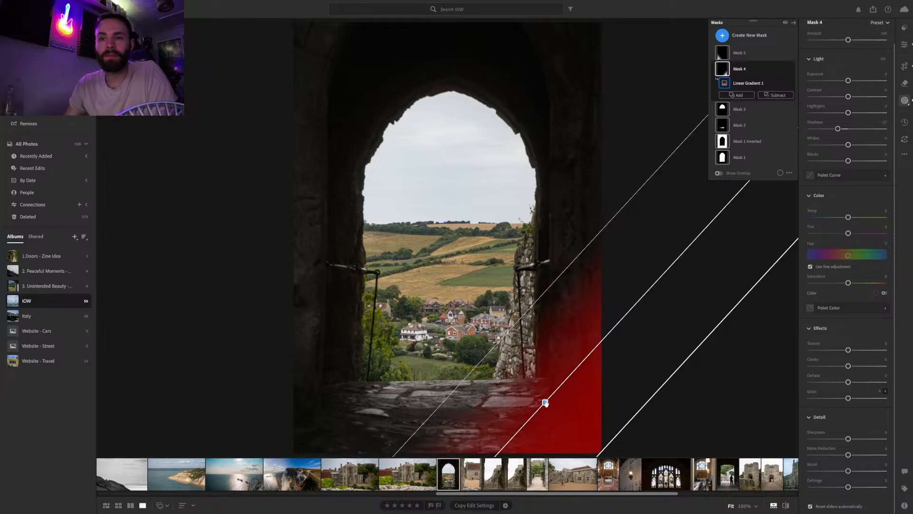
left_click_drag(486, 355, 486, 305)
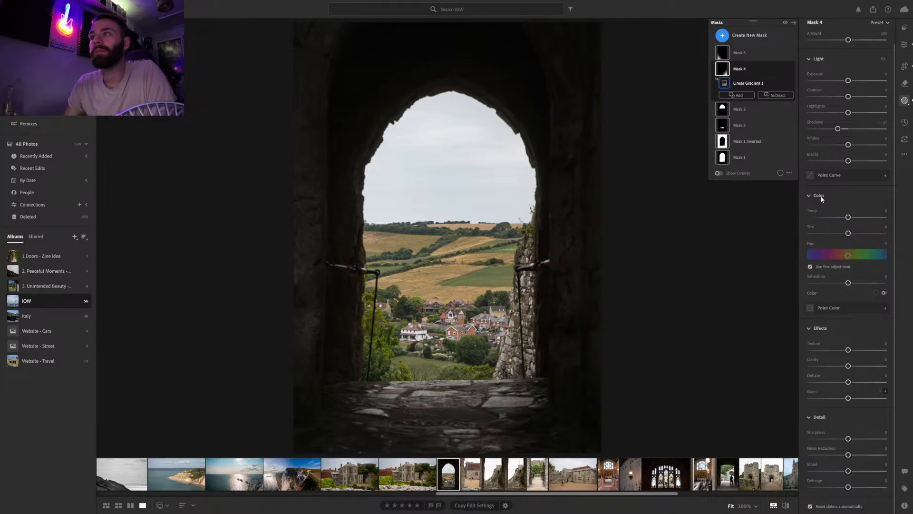
Compare the archway photo with its original and open the next photo, showing the red-roofed stone building through a wall opening
left_click(785, 506)
left_click(786, 506)
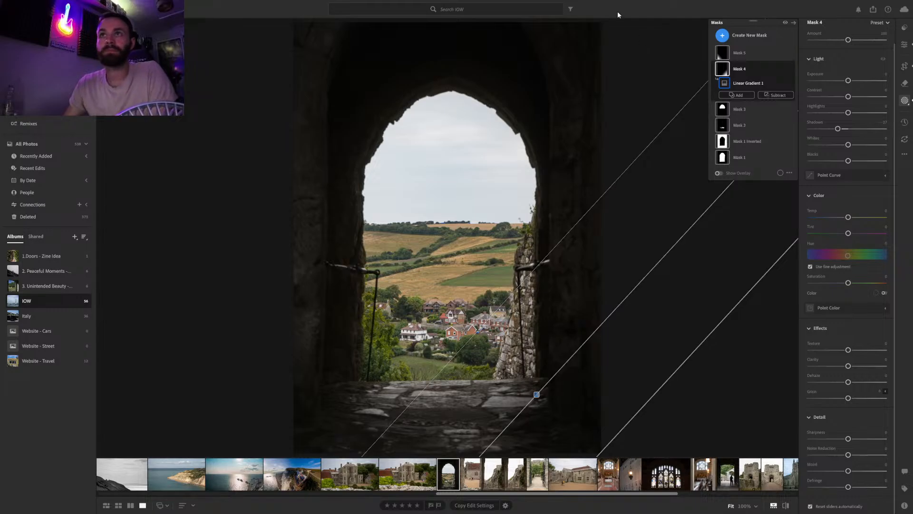
left_click(476, 480)
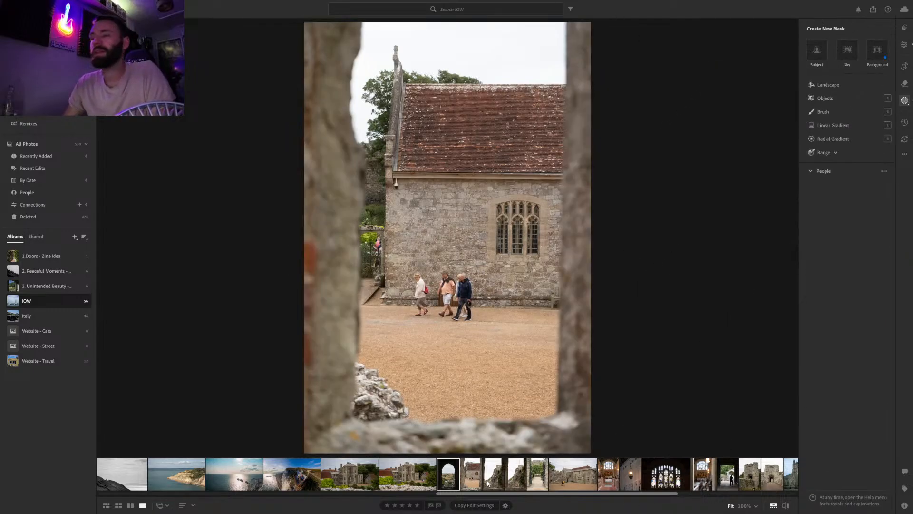